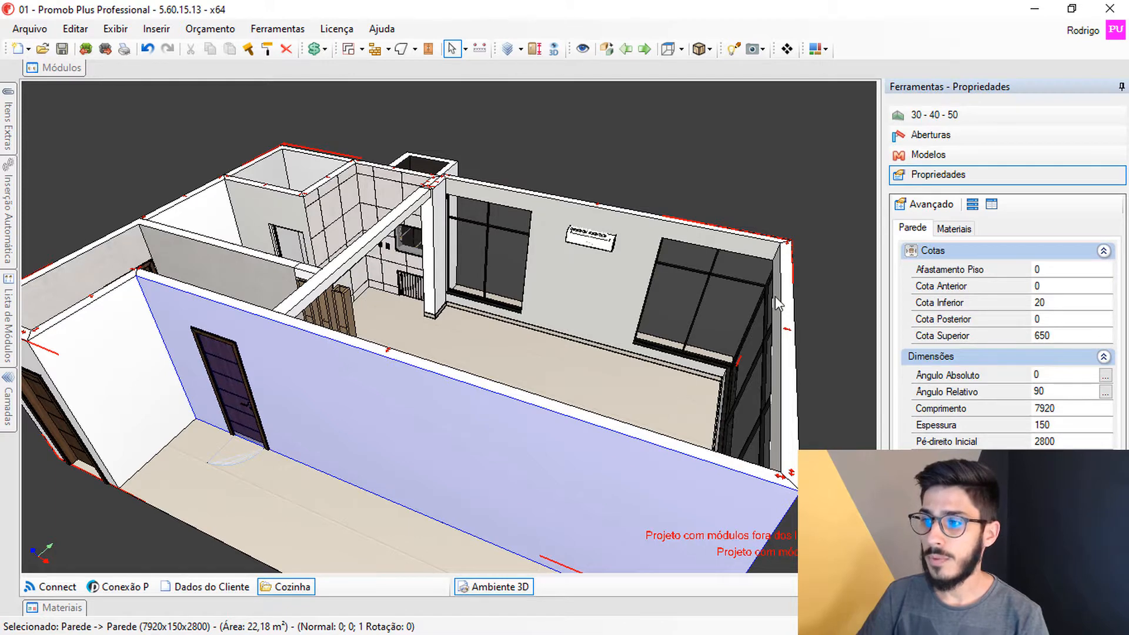
middle_click_drag(229, 218, 126, 302)
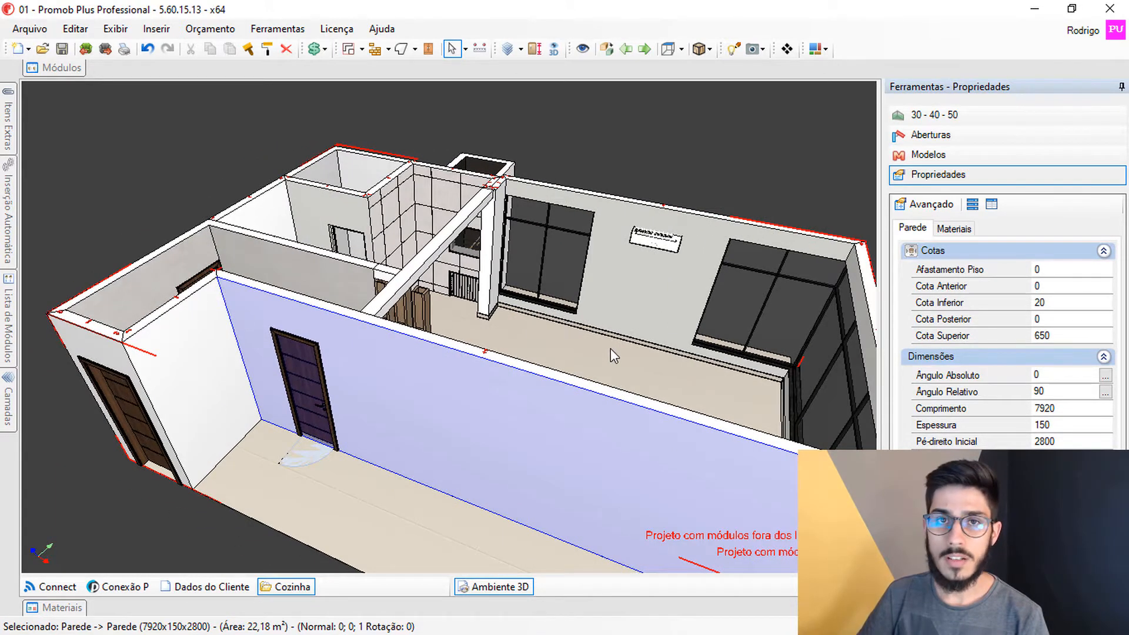
scroll(610, 349, "down", 2)
middle_click_drag(436, 353, 475, 364)
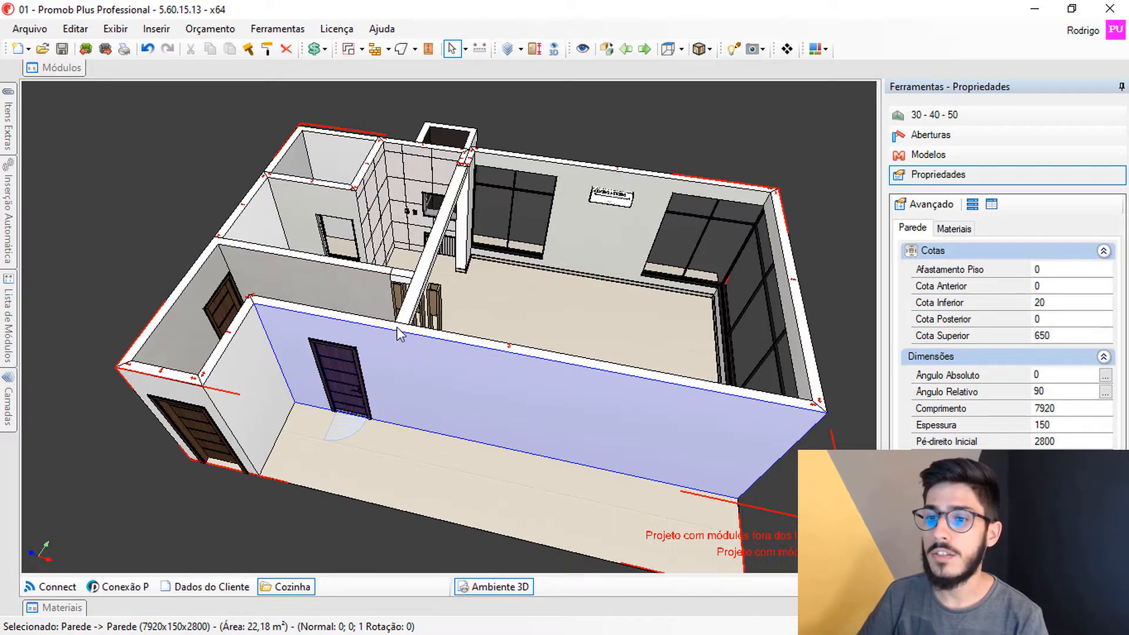
middle_click_drag(344, 321, 373, 322)
Deselect the wall and start a free-form geometry (Construir Geometria) at the entrance hall's inner outer-wall corner, on top of the walls.
key("Escape")
middle_click_drag(274, 326, 316, 331)
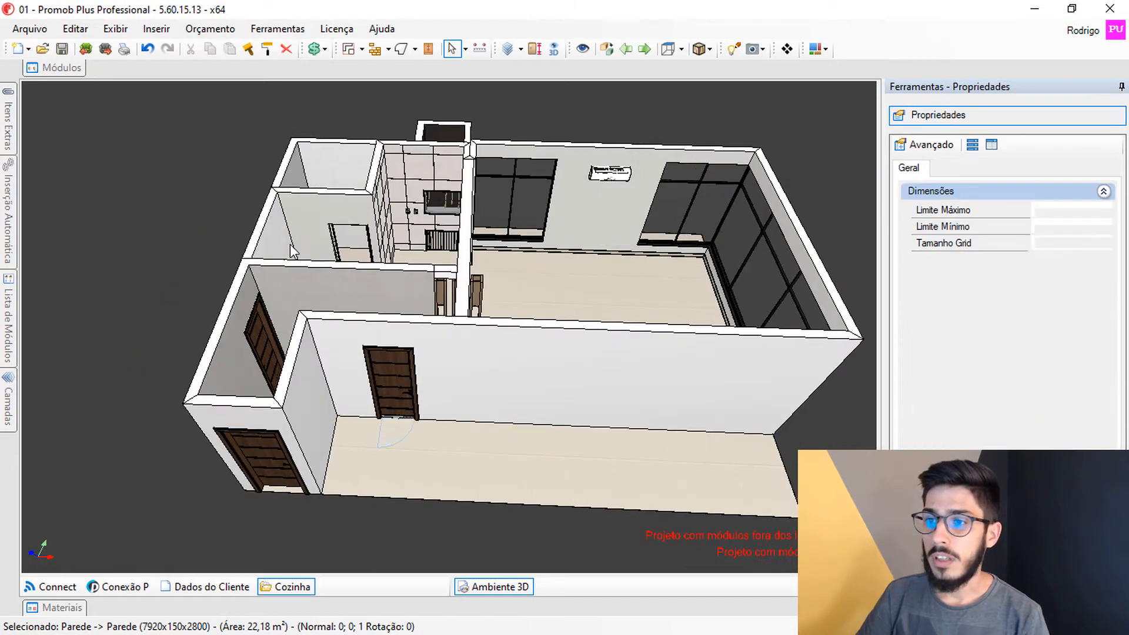
scroll(316, 331, "up", 3)
left_click(414, 48)
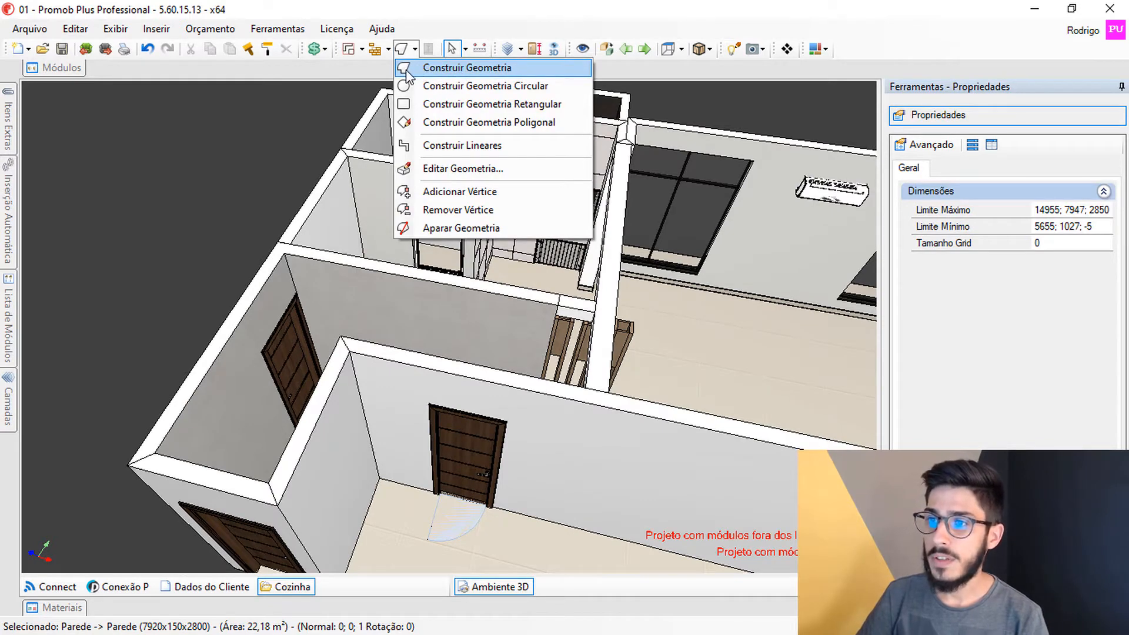
left_click(405, 69)
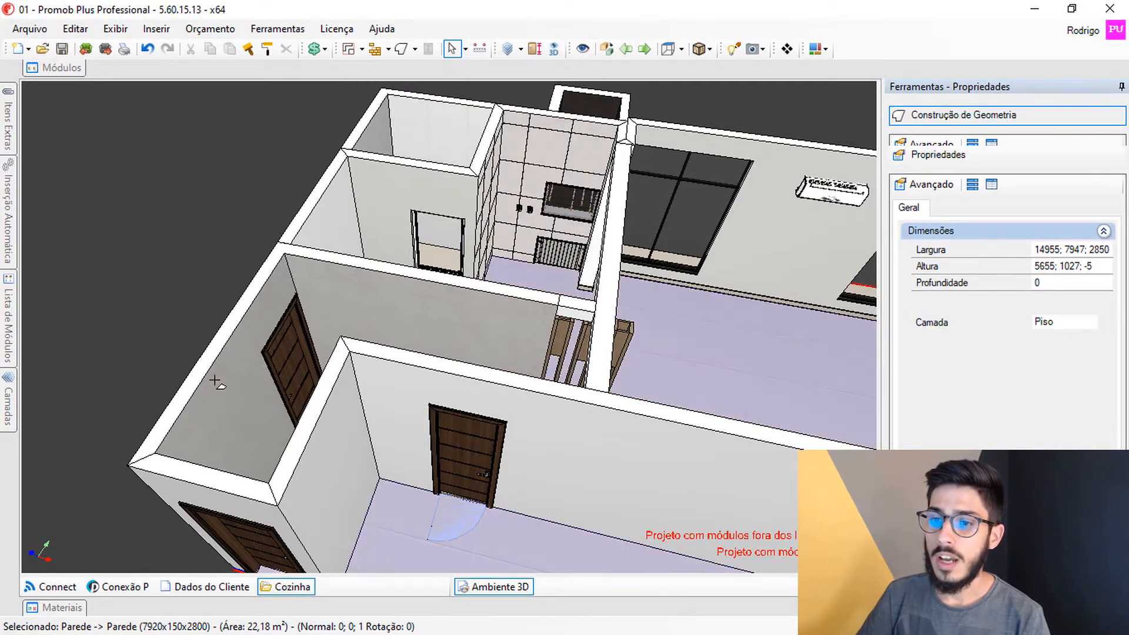
scroll(160, 407, "up", 3)
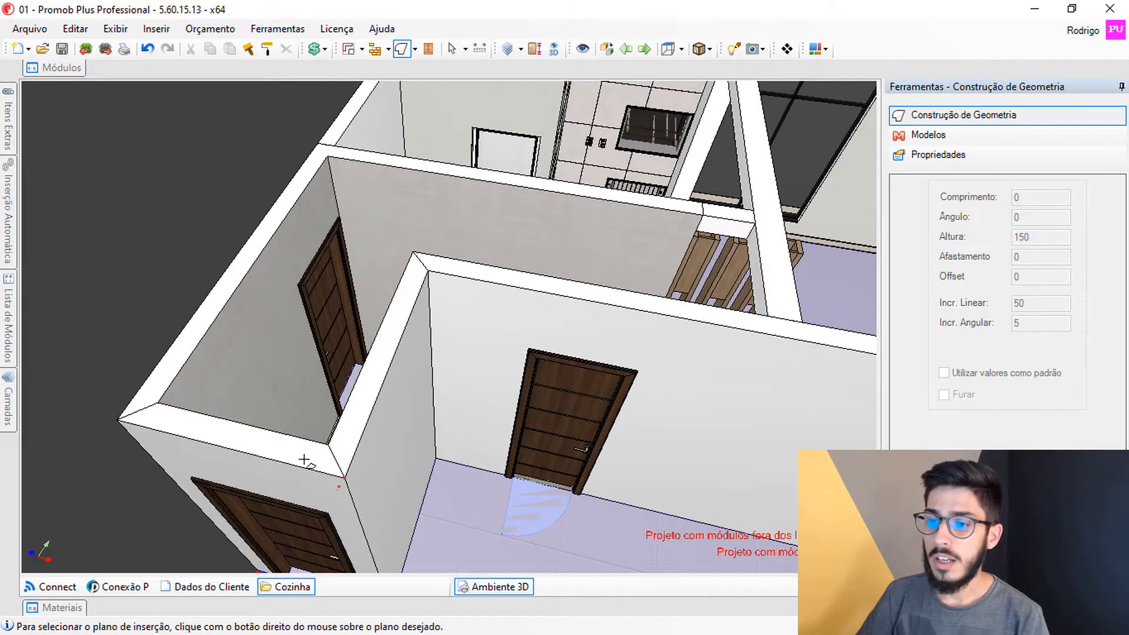
middle_click_drag(304, 461, 297, 459)
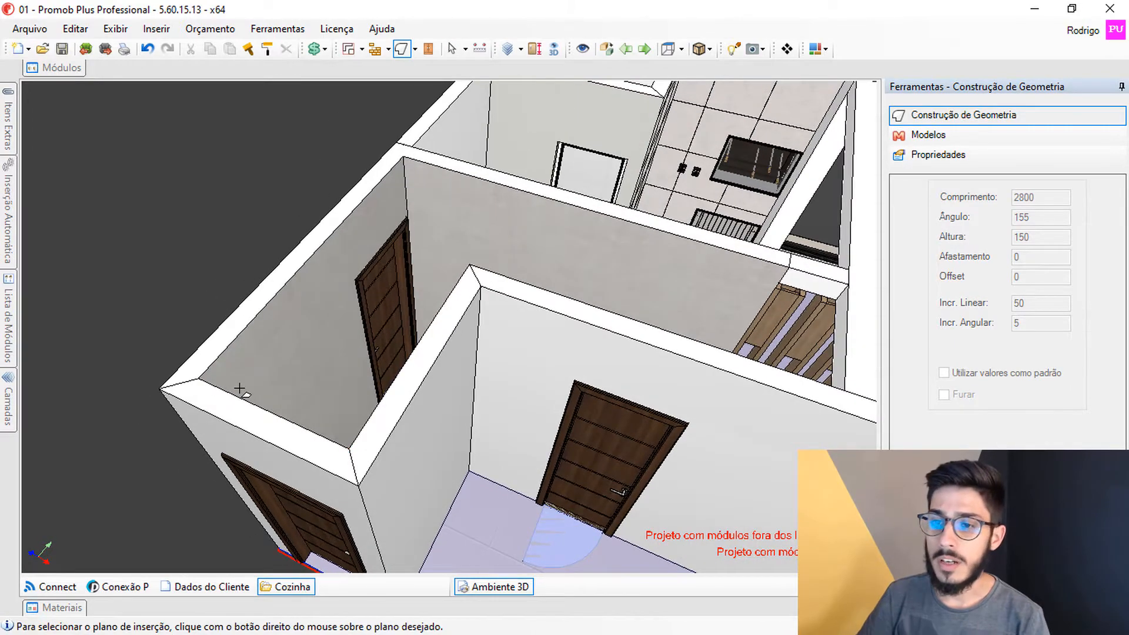
scroll(235, 388, "up", 4)
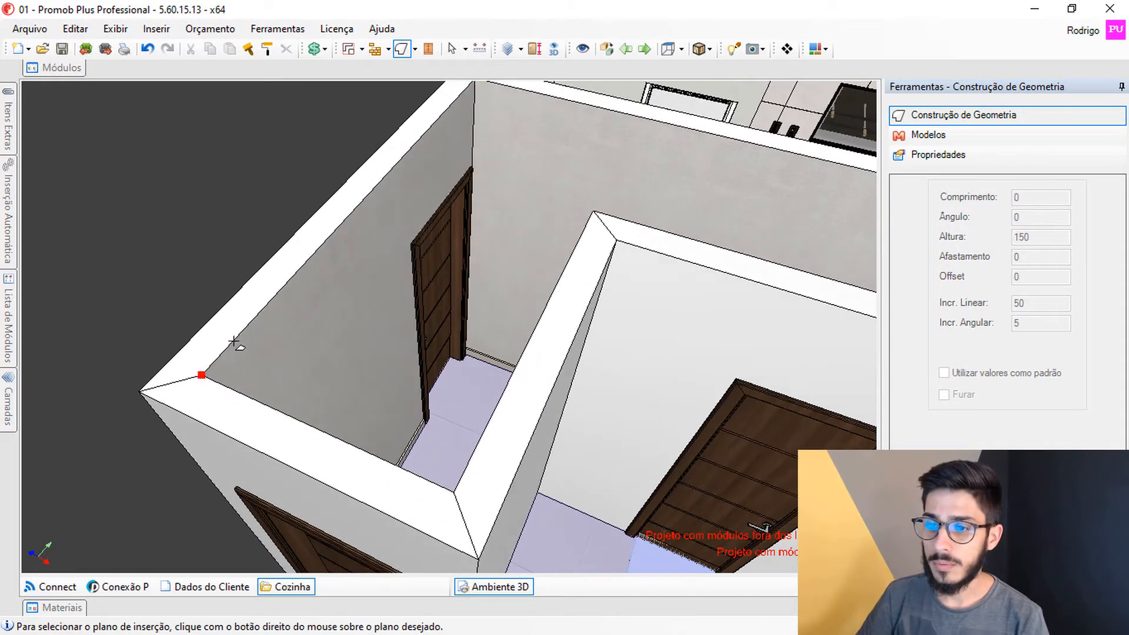
left_click(201, 374)
Trace the ceiling outline along the hall's outer wall, around the partition wall and the small enclosed room, to the tiled wall's corner.
middle_click_drag(442, 147, 391, 262)
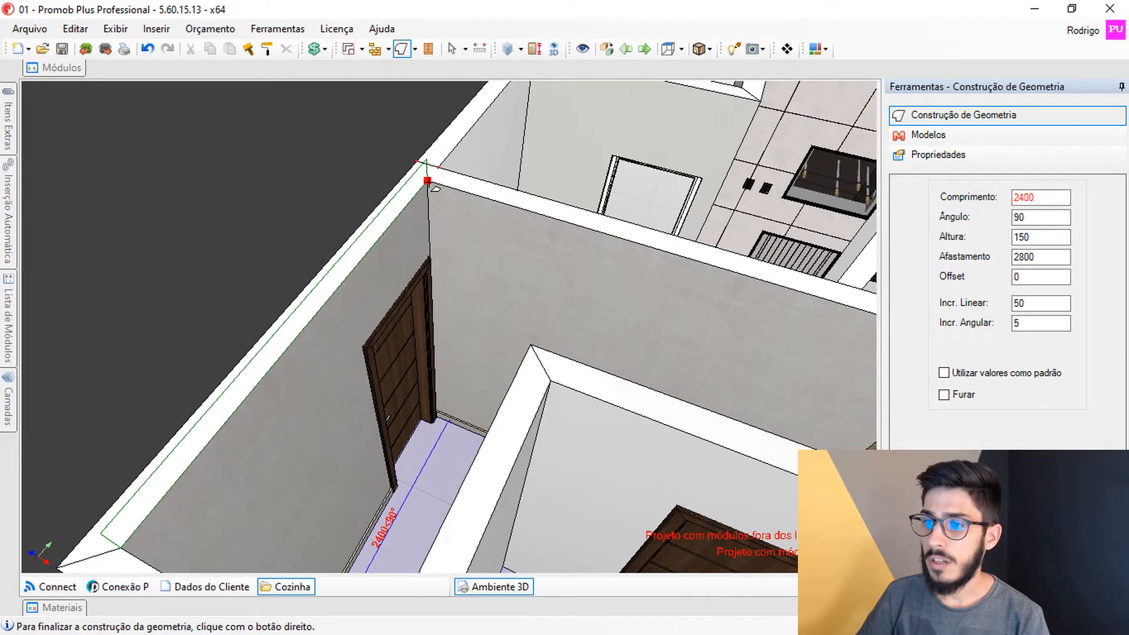
middle_click_drag(577, 305, 517, 310)
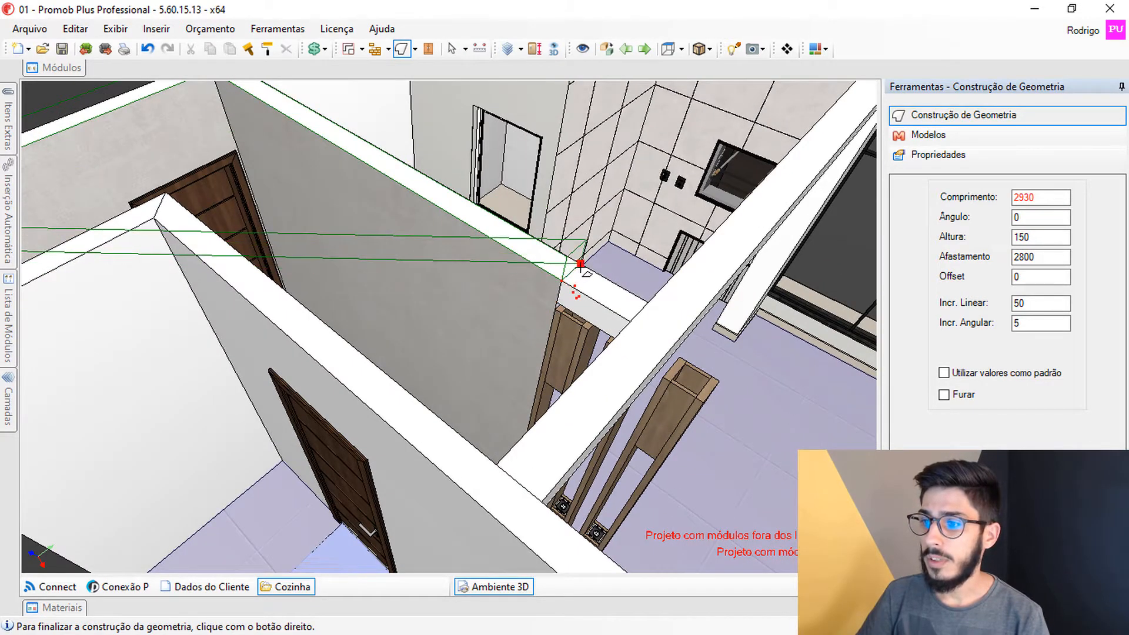
left_click(581, 266)
middle_click_drag(411, 347, 285, 216)
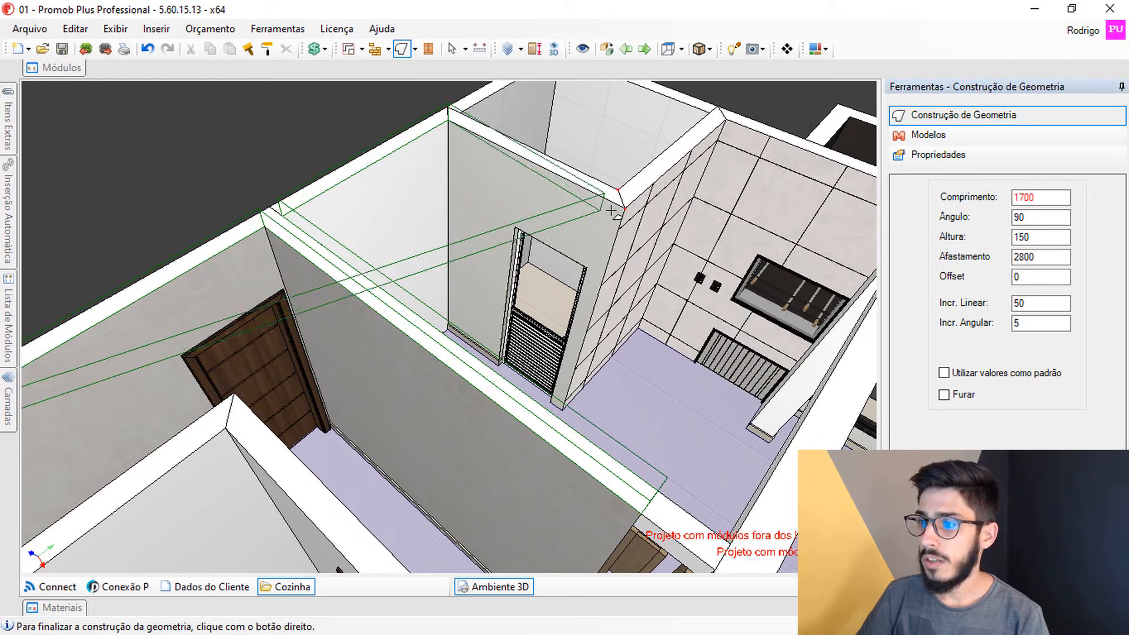
scroll(625, 207, "up", 2)
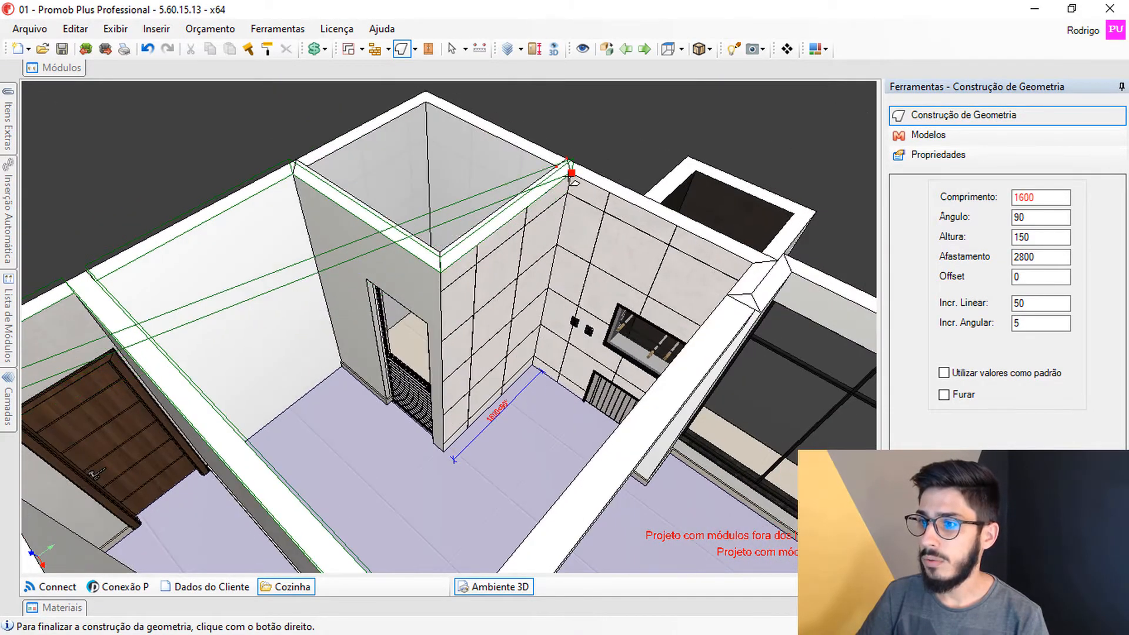
left_click(572, 173)
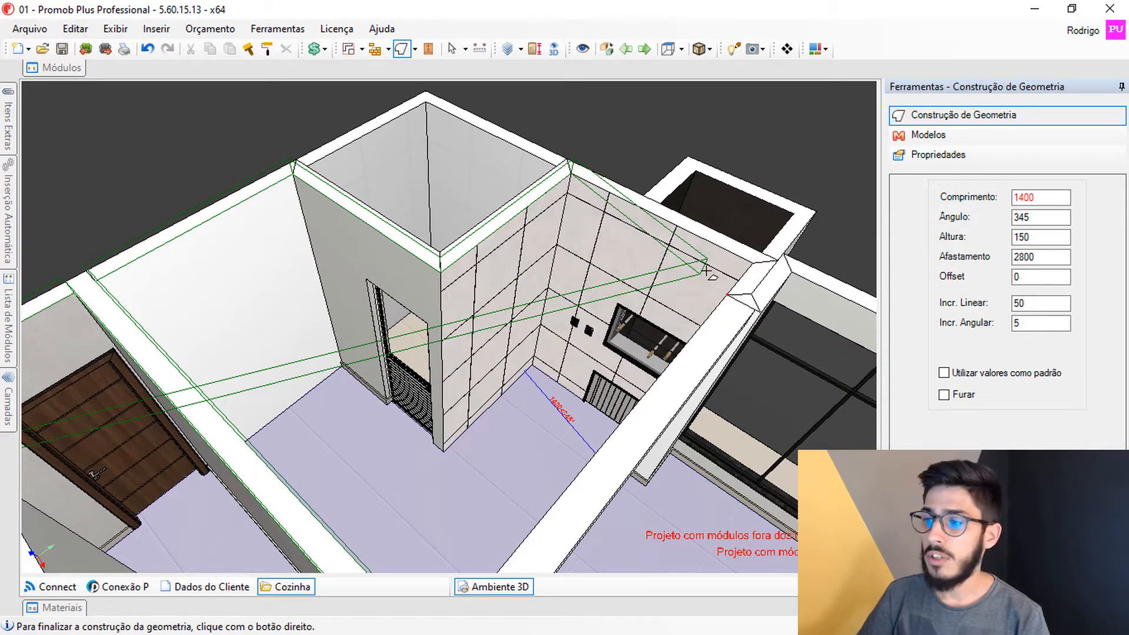
Continue the ceiling outline 1580 mm along the tiled wall and around the column, 240 mm across its face, back to the wall.
middle_click_drag(689, 273, 674, 273)
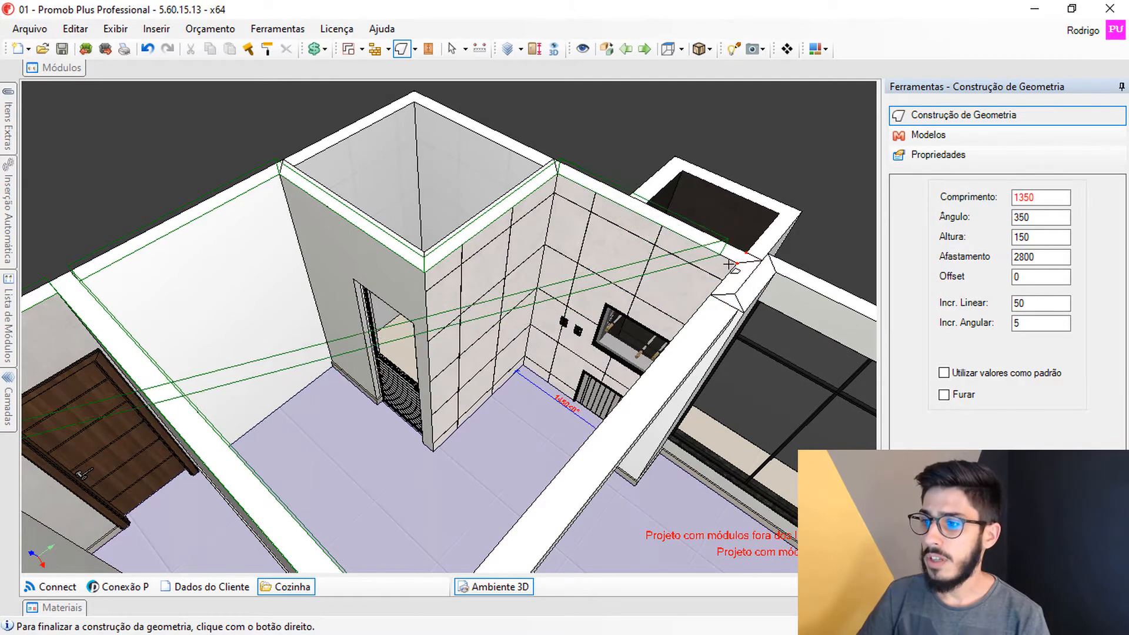
scroll(739, 262, "up", 3)
middle_click_drag(739, 262, 741, 272)
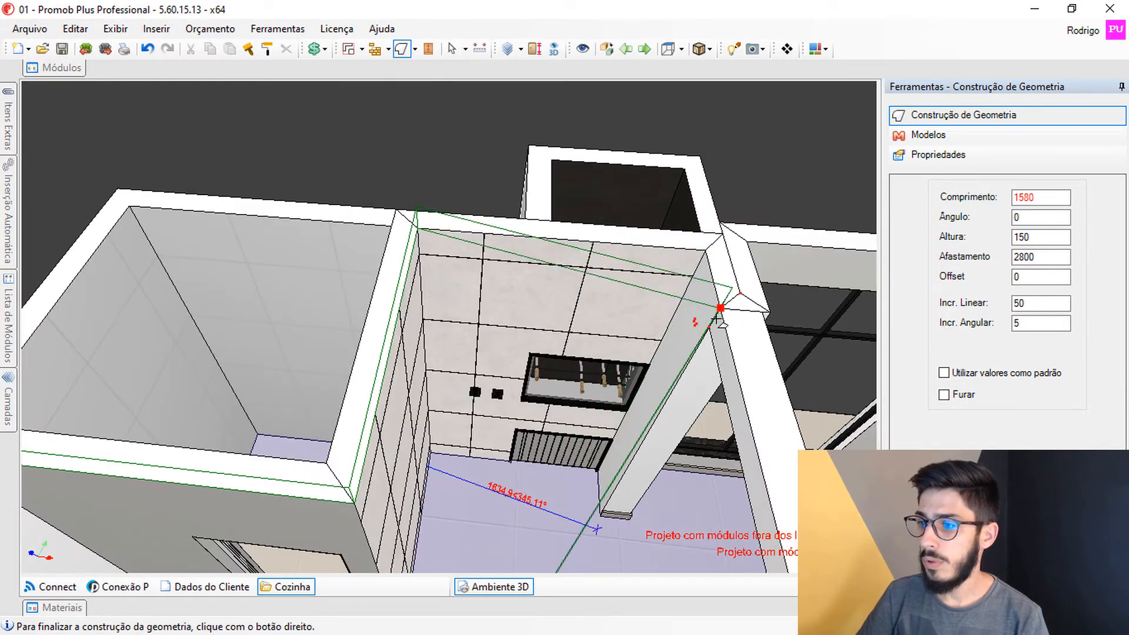
left_click(728, 351)
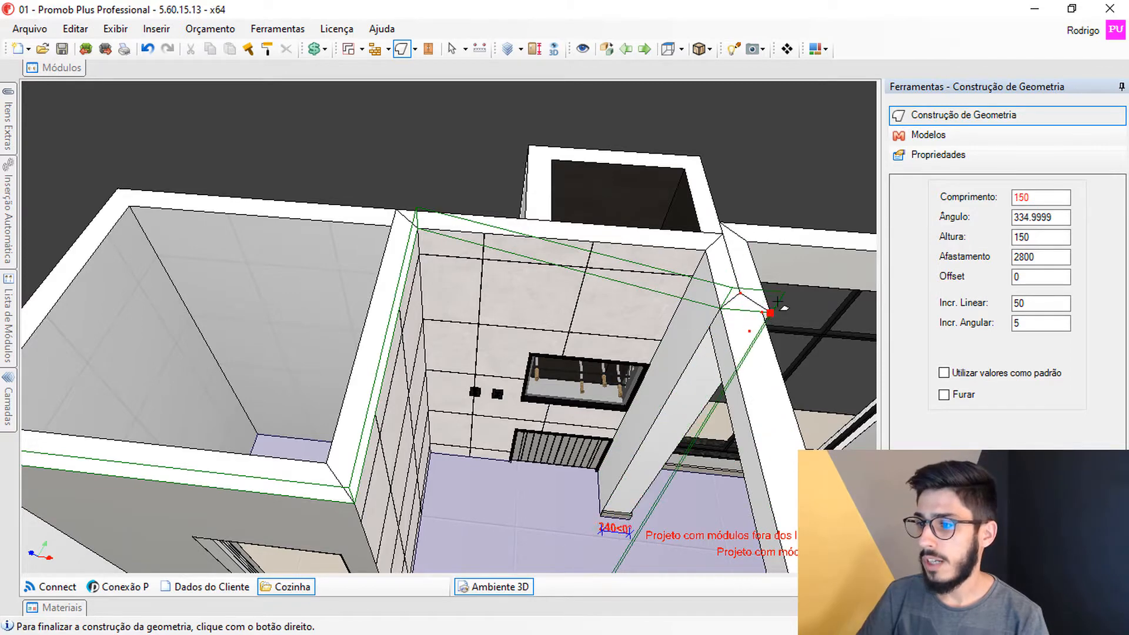
left_click(147, 49)
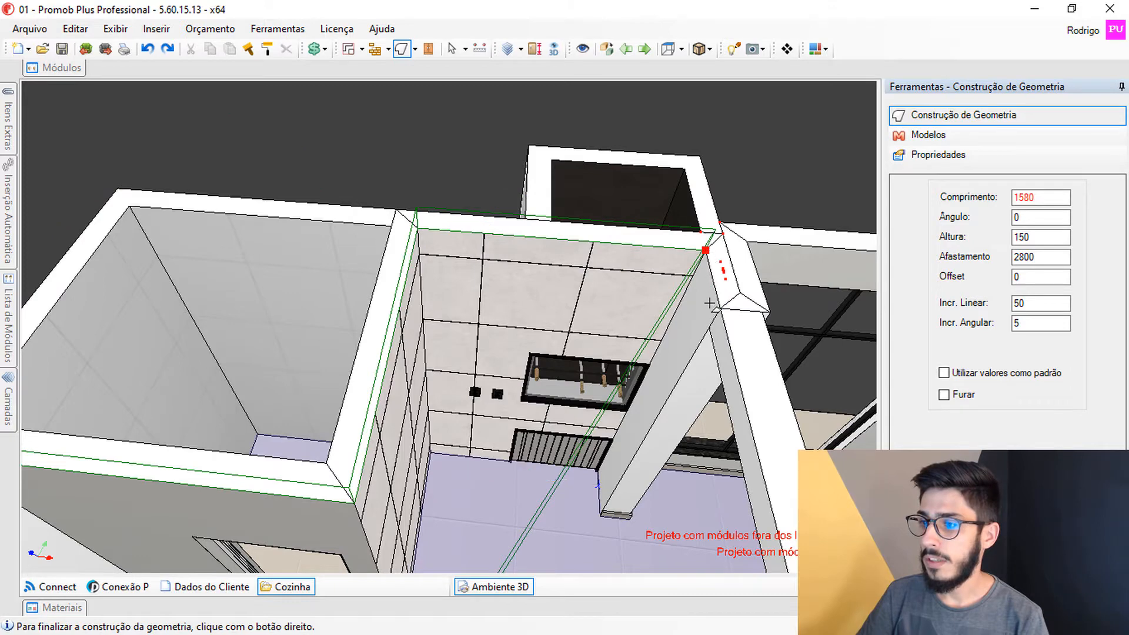
left_click(718, 241)
left_click(721, 308)
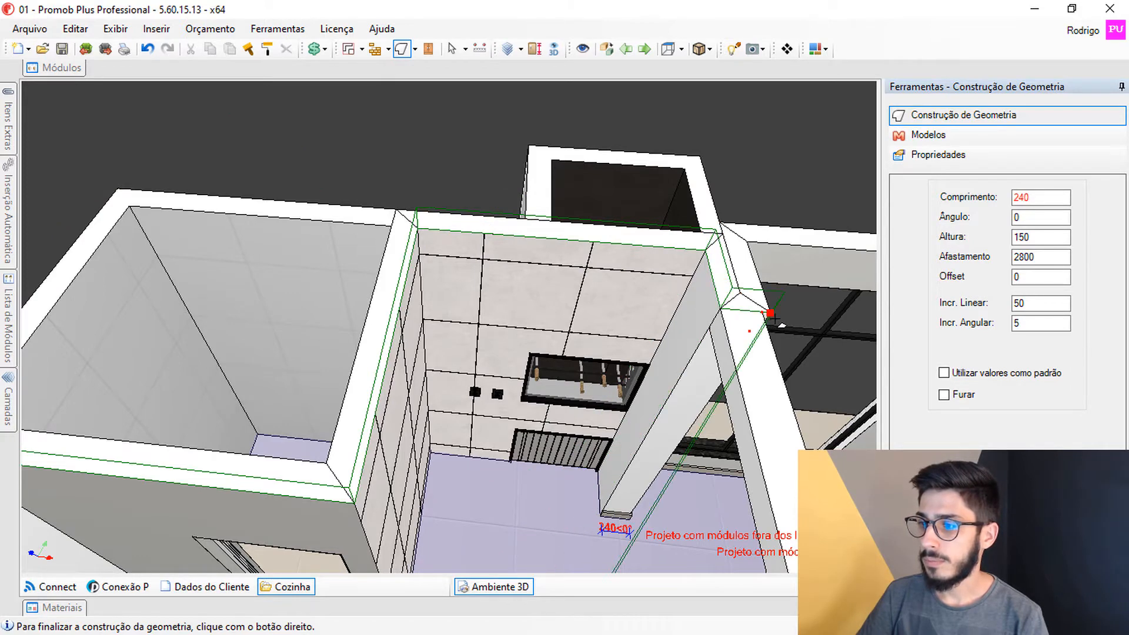
left_click(770, 314)
left_click(748, 242)
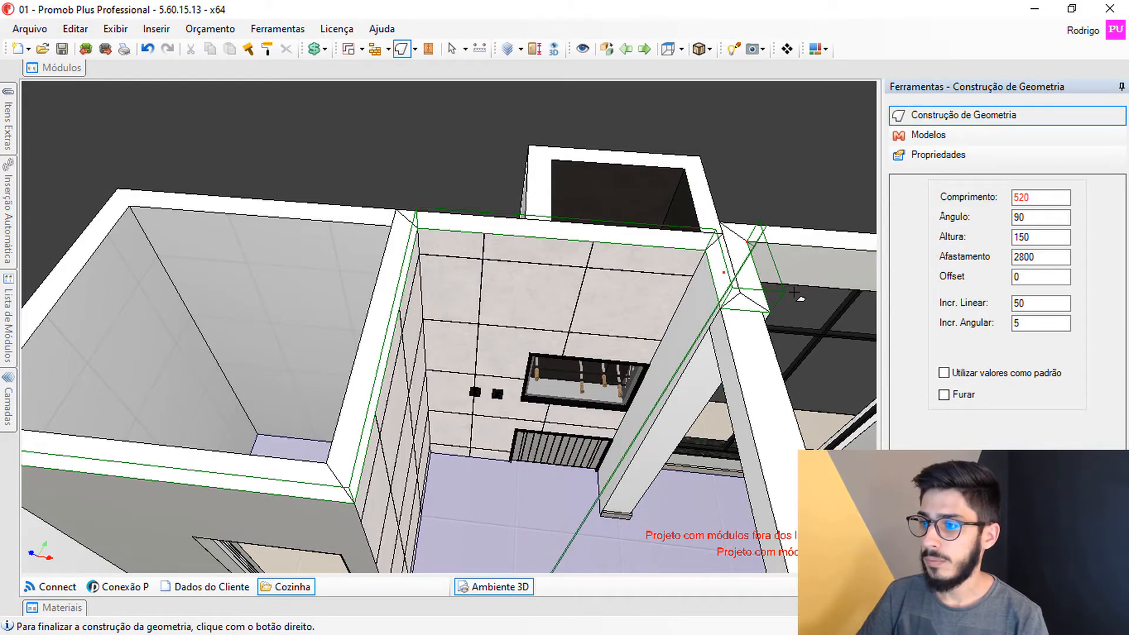
Extend the ceiling outline 5390 mm along the air-conditioner wall to the far corner beside the large windows.
middle_click_drag(802, 298, 511, 235)
scroll(464, 323, "down", 2)
middle_click_drag(464, 323, 428, 360, "shift")
middle_click_drag(623, 247, 395, 342)
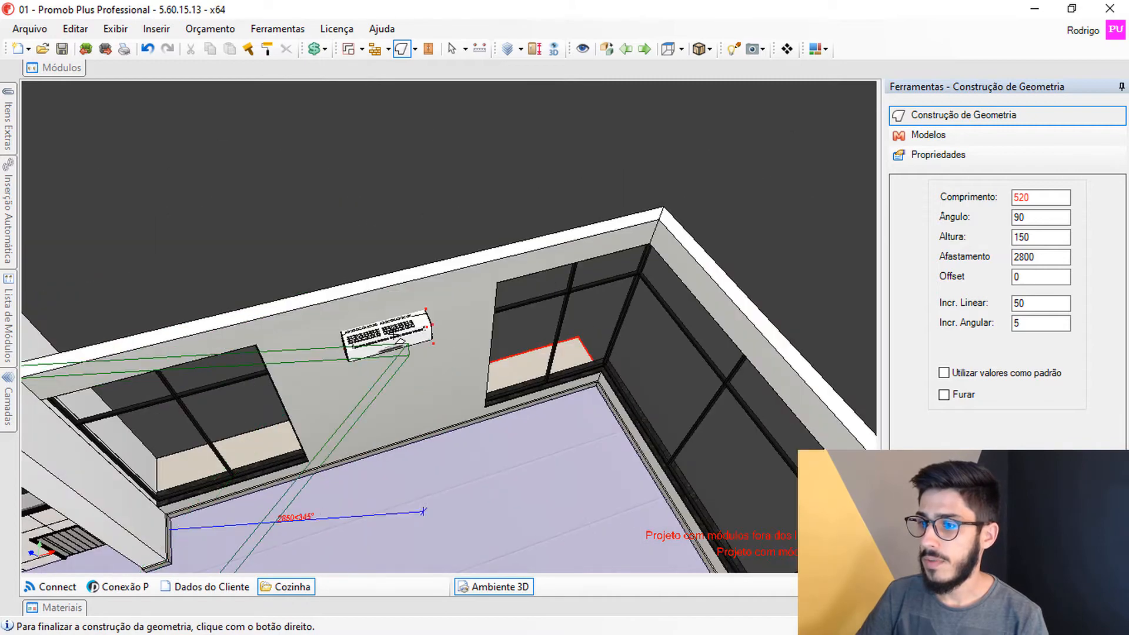
middle_click_drag(613, 273, 583, 273)
left_click(630, 224)
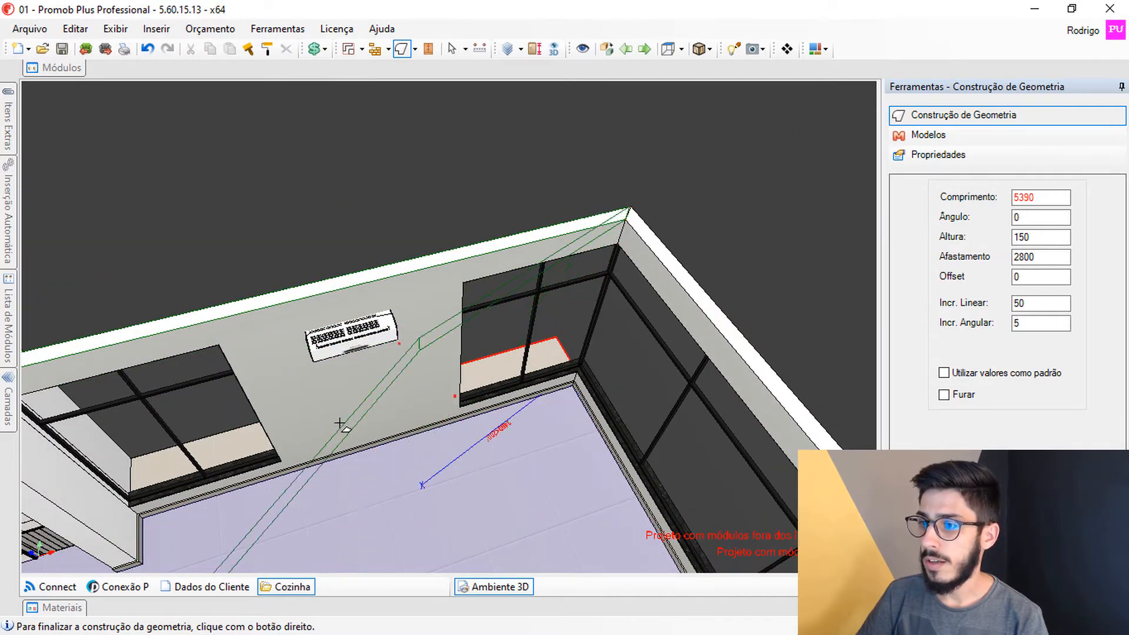
Carry the ceiling outline along the glazed end wall and back along the long wall toward the entrance hall.
middle_click_drag(344, 426, 582, 403, "shift")
middle_click_drag(518, 329, 569, 318, "shift")
middle_click_drag(559, 94, 633, 359)
scroll(503, 216, "up", 3)
left_click(500, 212)
scroll(357, 285, "up", 2)
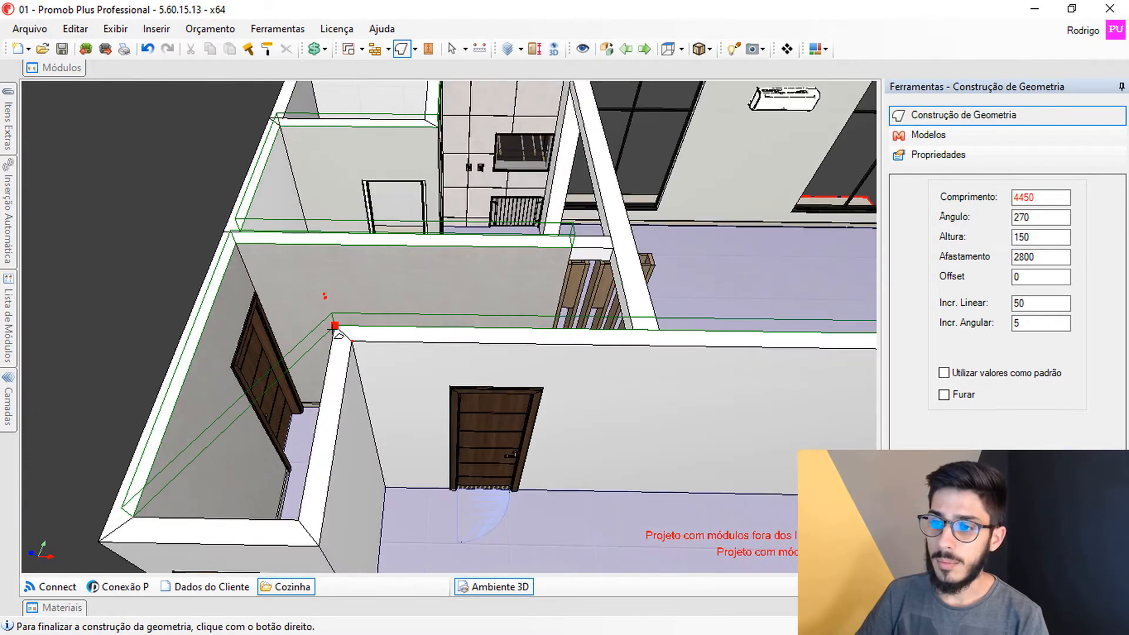
Add the remaining outline vertices at the entrance hall's inner corners and finish the ceiling geometry.
left_click(320, 368)
middle_click_drag(333, 415, 390, 307)
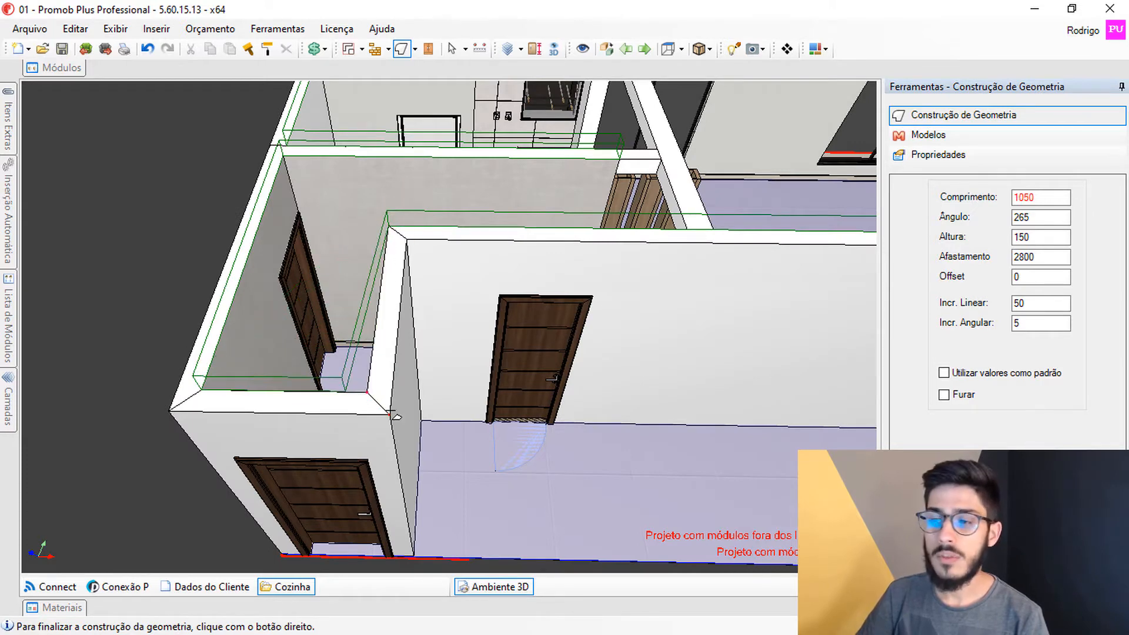
middle_click_drag(370, 395, 379, 383, "shift")
scroll(393, 401, "up", 3)
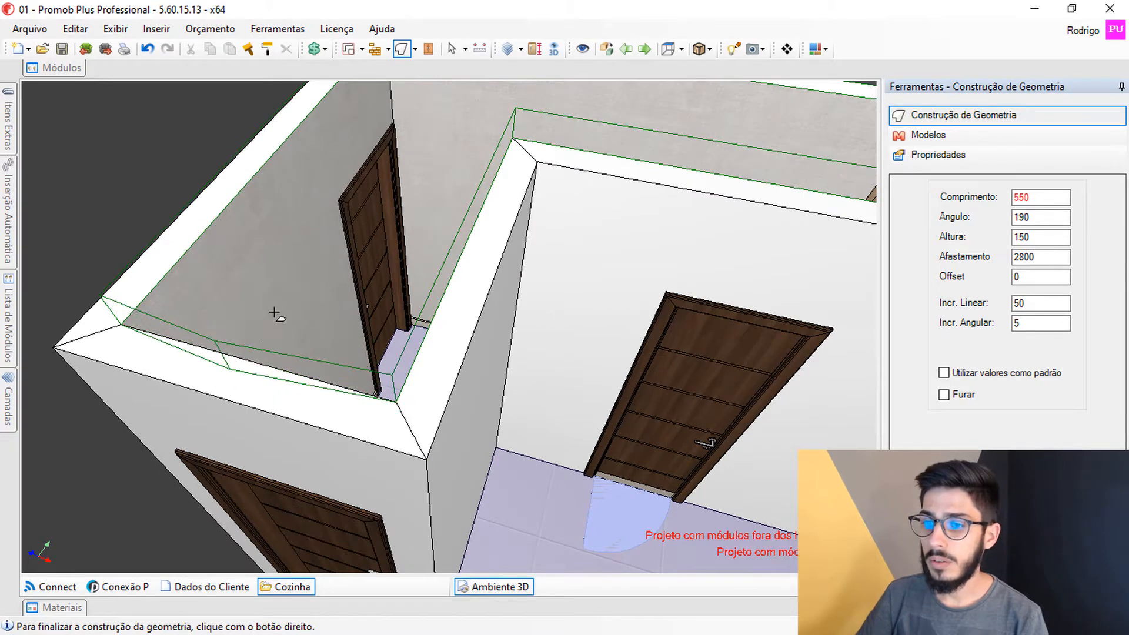
right_click(292, 295)
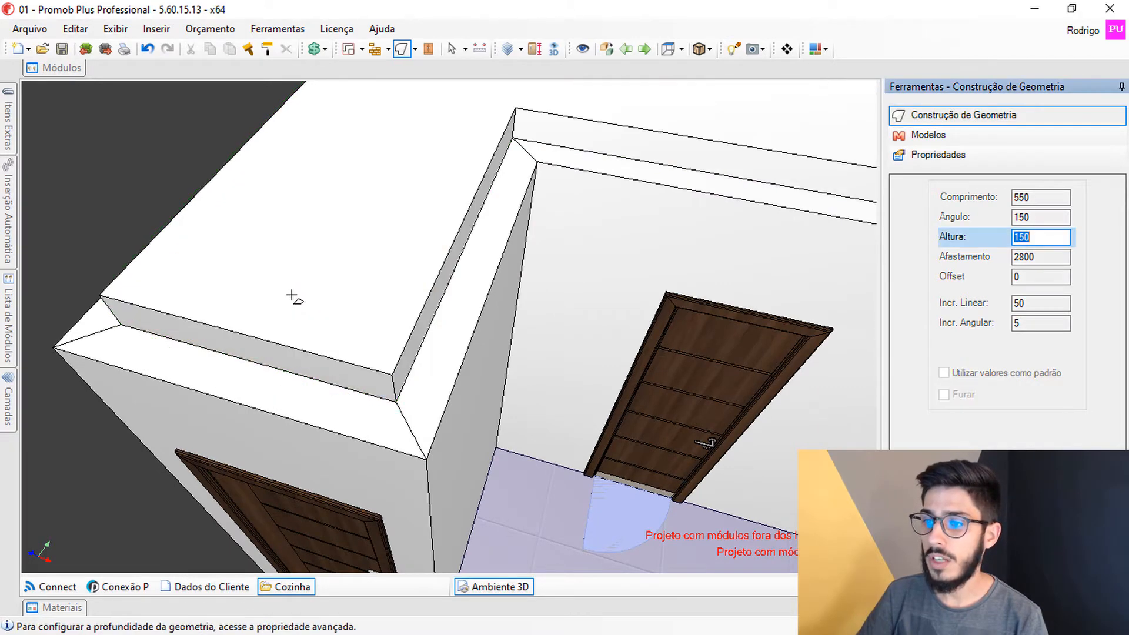
Set the ceiling geometry's height (Altura) to 200 mm and return to selection mode.
type("200")
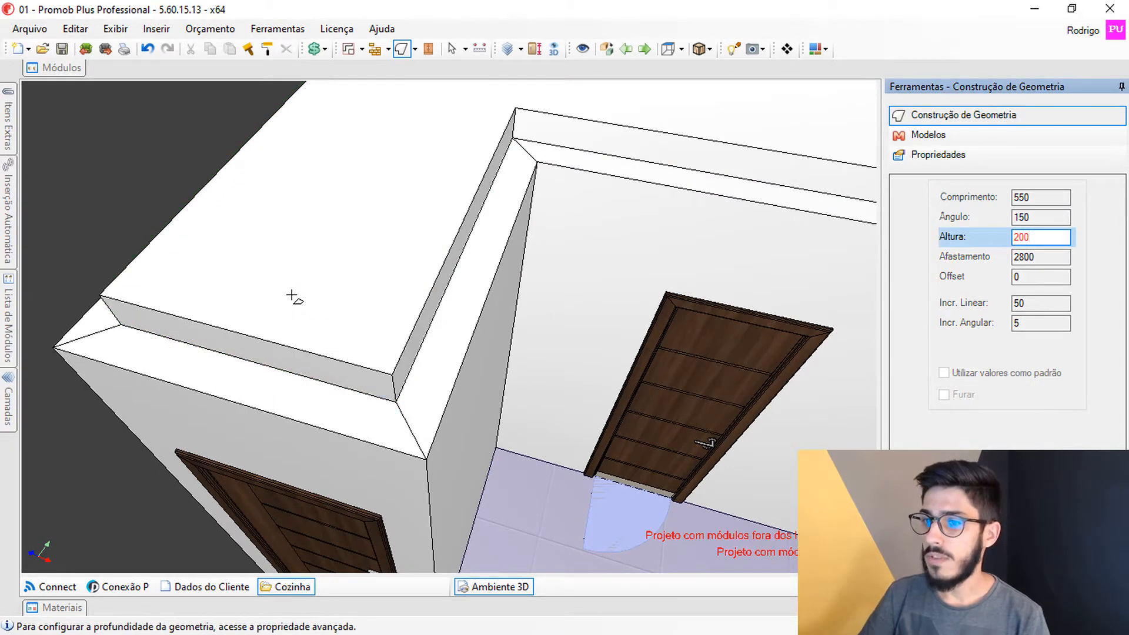
key("Return")
left_click(452, 49)
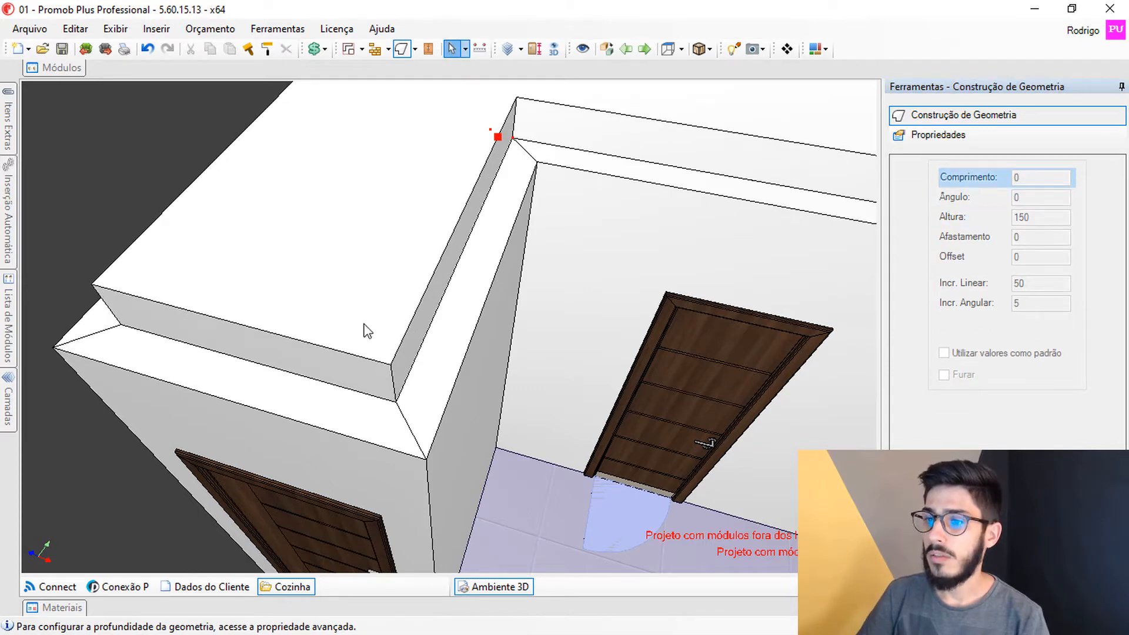
Select the ceiling geometry and set its distance from the floor (Afastamento Piso) to 2600 mm.
left_click(347, 304)
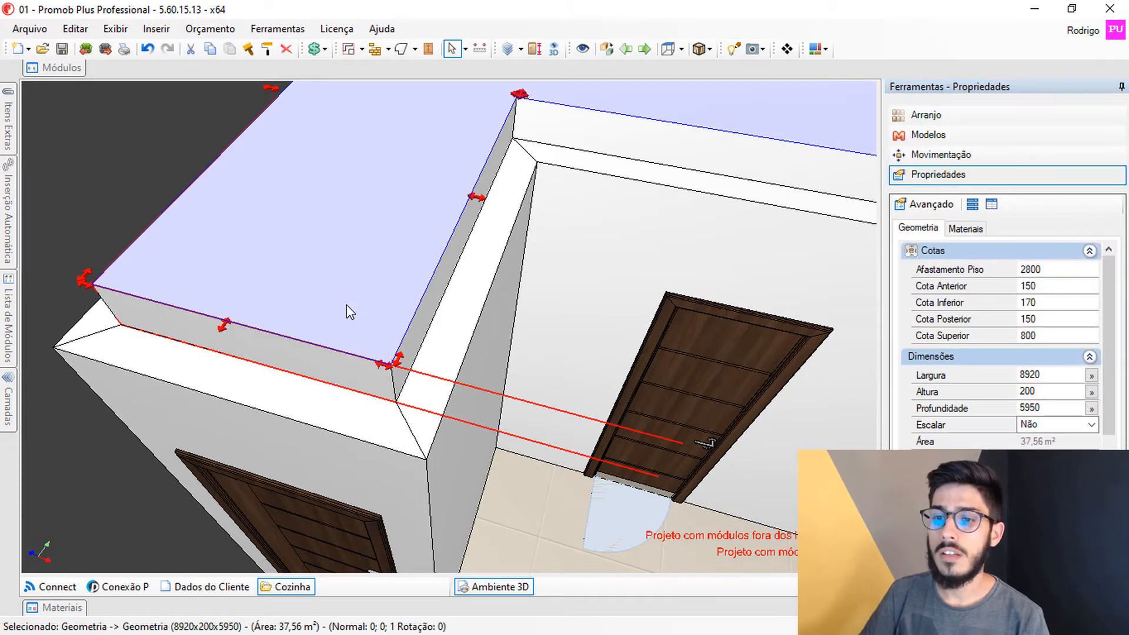
middle_click_drag(414, 385, 338, 331)
left_click(406, 433)
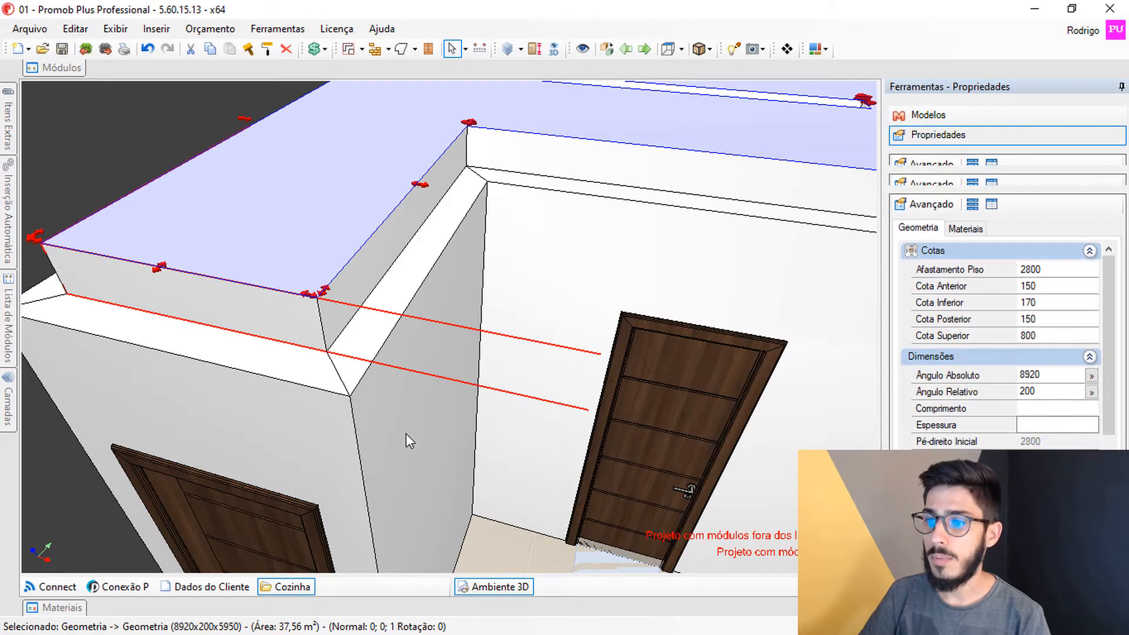
left_click(316, 231)
left_click(1067, 270)
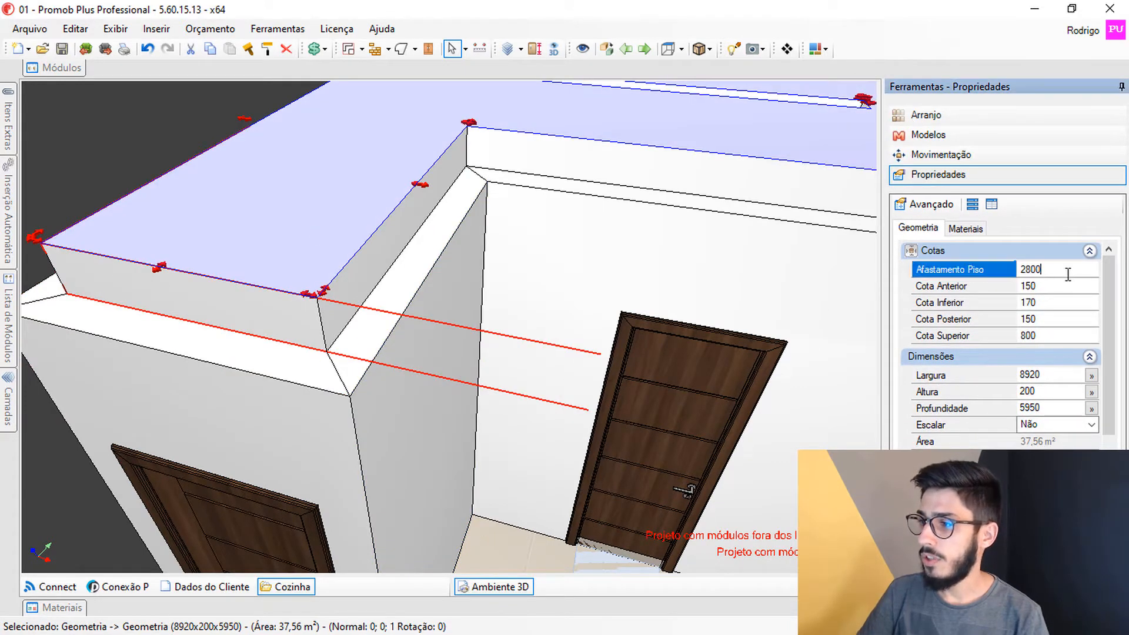
double_click(1068, 273)
type("2600")
key("Return")
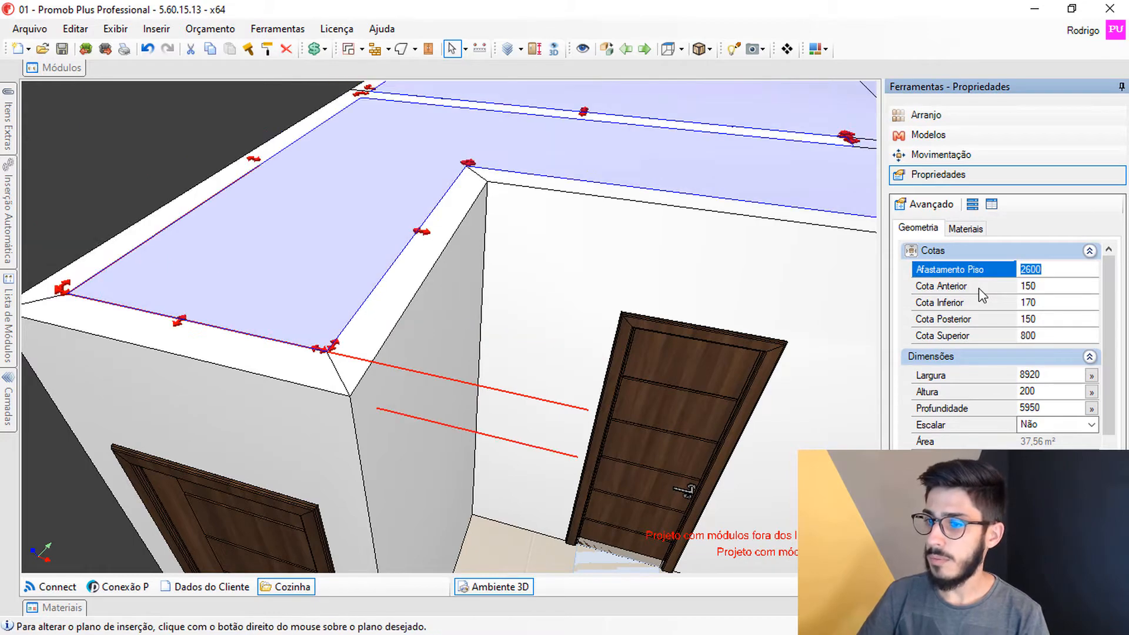
Examine how the lowered ceiling fits the walls and column, and open its floor distance (Afastamento Piso) for editing.
scroll(386, 371, "down", 1)
middle_click_drag(386, 371, 301, 350)
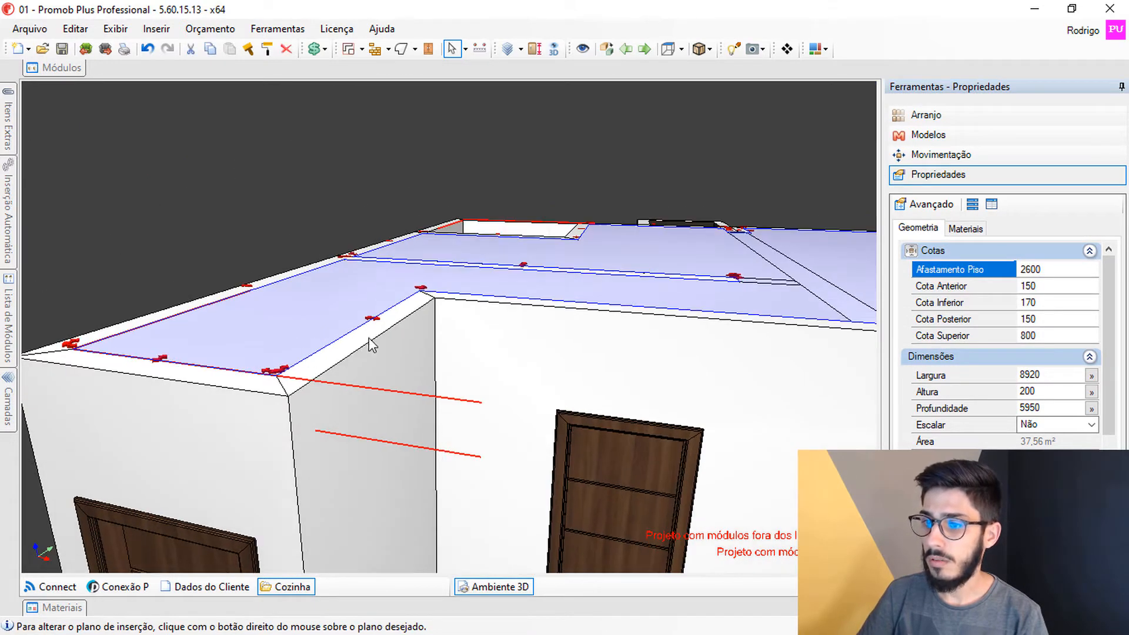
scroll(548, 266, "up", 1)
scroll(548, 266, "up", 2)
middle_click_drag(522, 295, 418, 344)
scroll(259, 391, "up", 1)
scroll(280, 385, "up", 3)
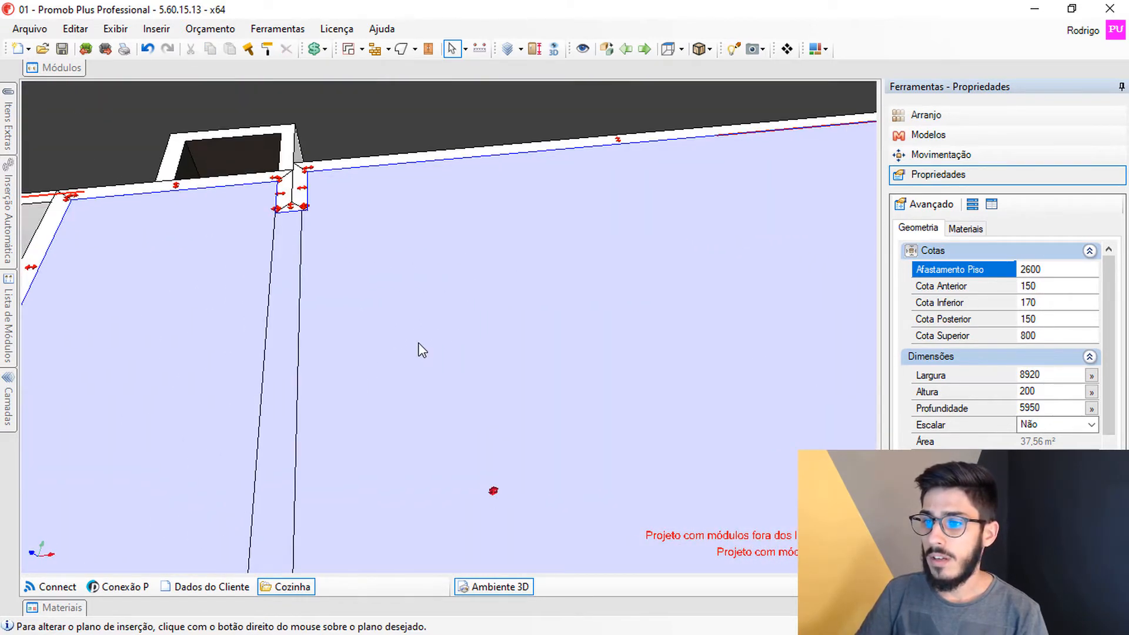
right_click(440, 290)
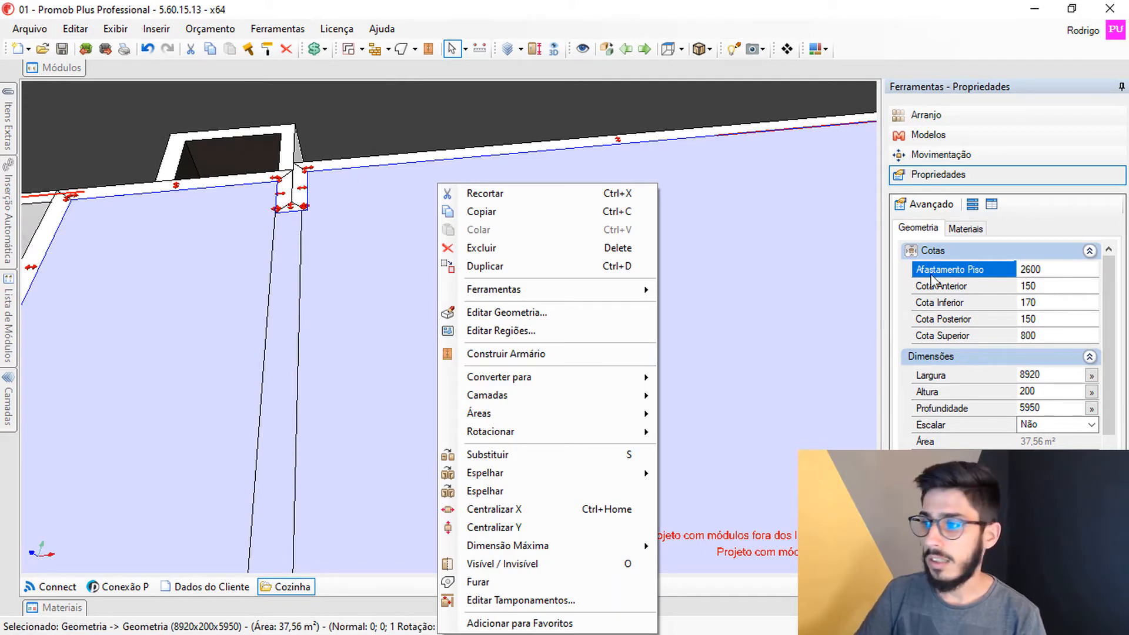
left_click(1072, 270)
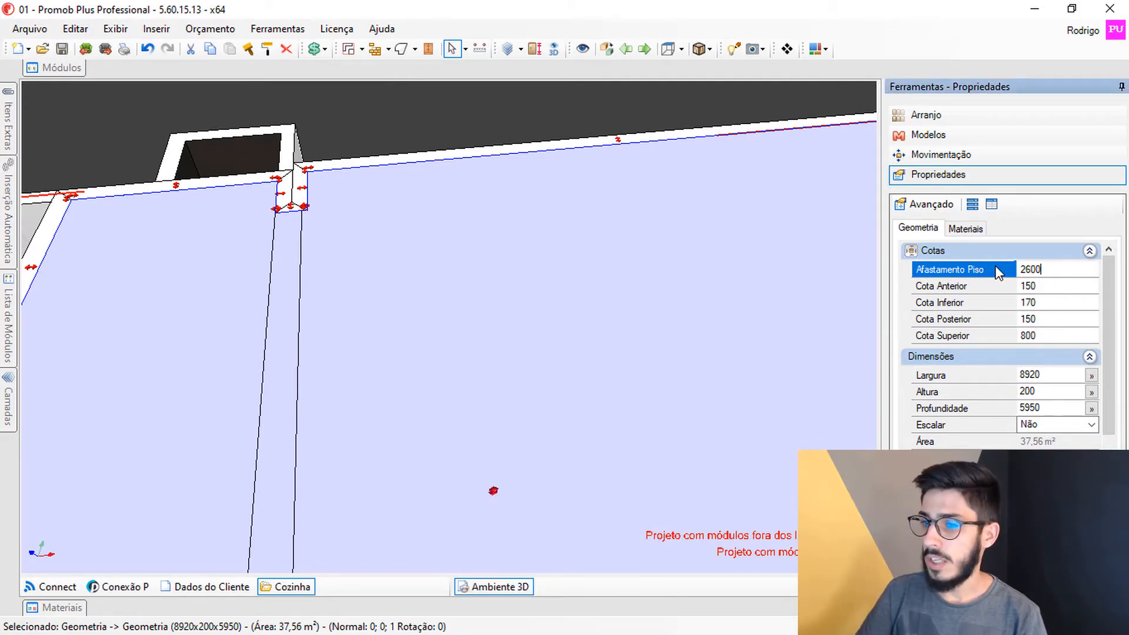
Open the ceiling geometry in the geometry editor.
right_click(518, 240)
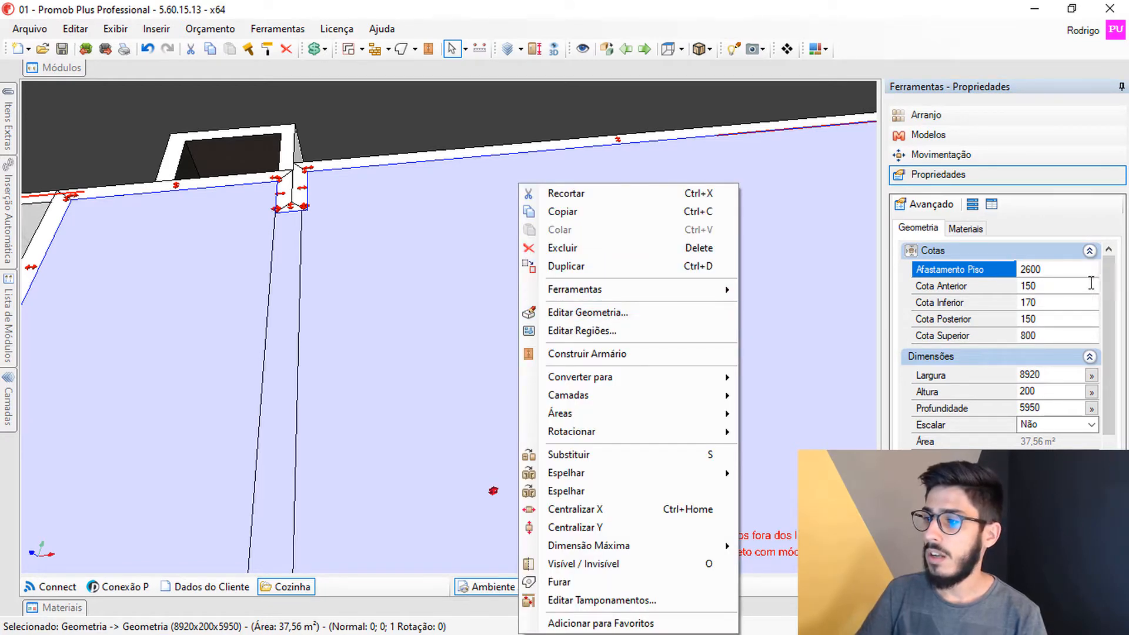
middle_click_drag(362, 158, 365, 205)
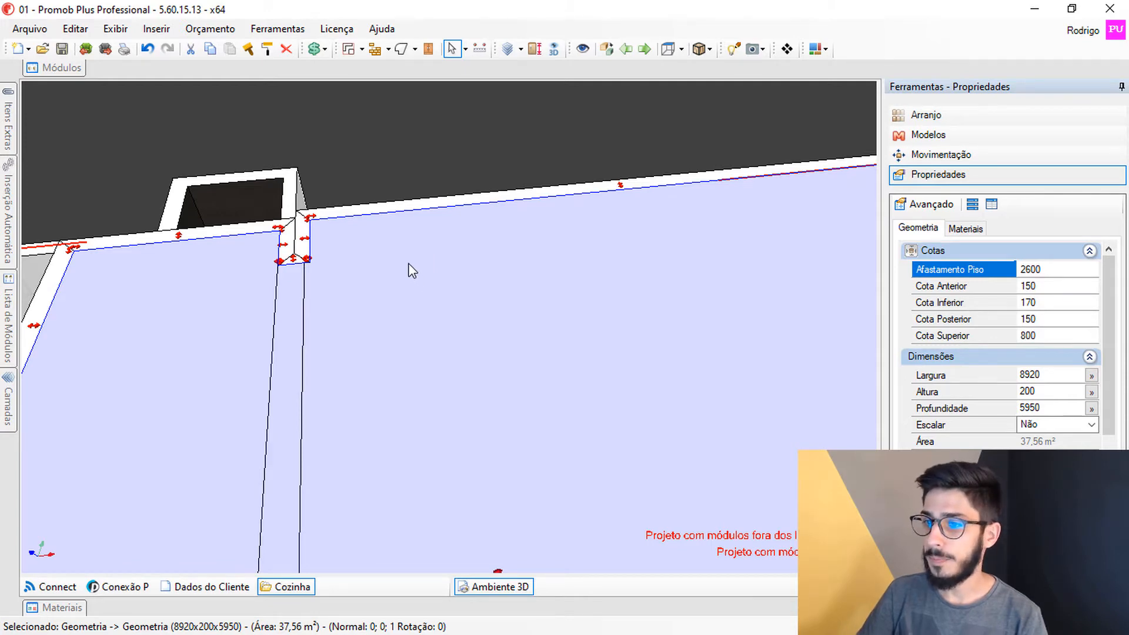
middle_click_drag(408, 269, 413, 330)
right_click(413, 328)
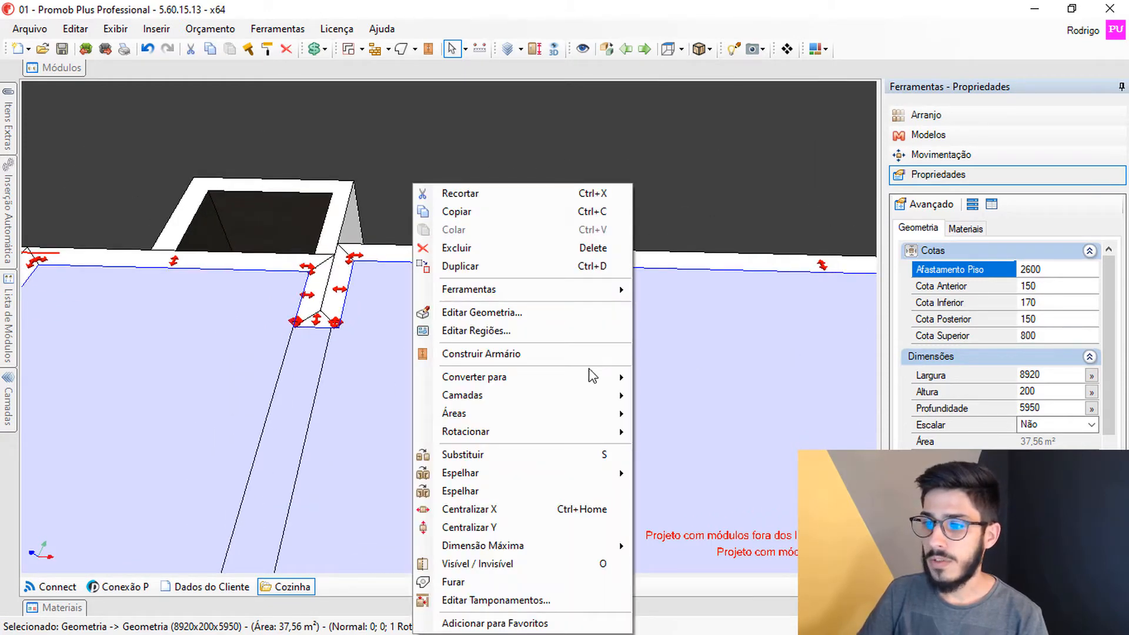
left_click(384, 342)
scroll(393, 354, "down", 3)
scroll(435, 288, "down", 3)
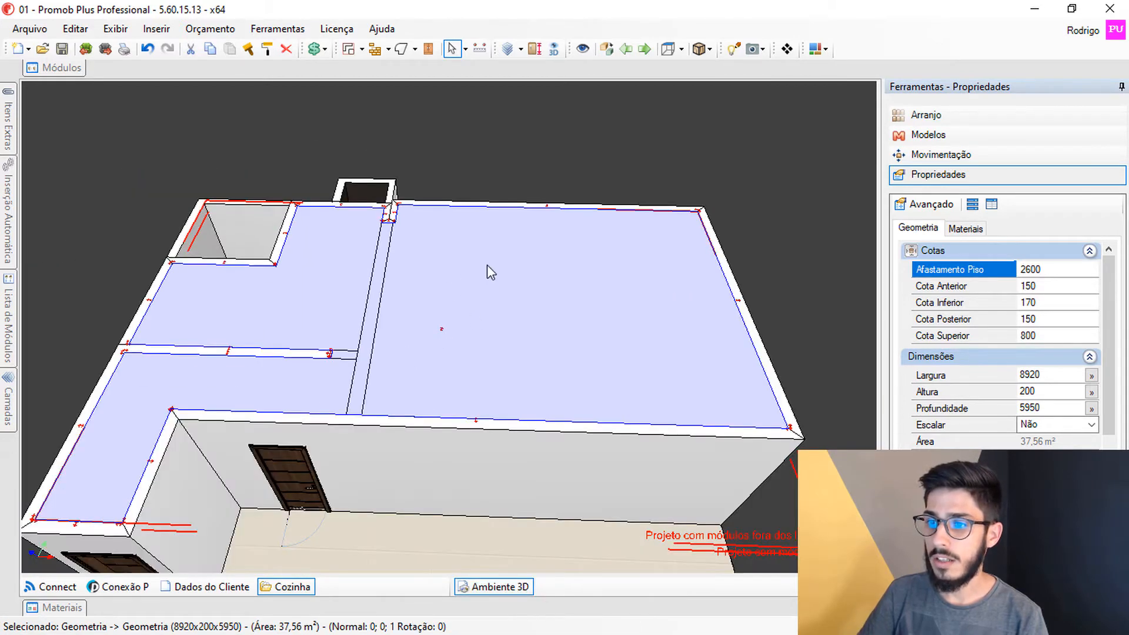
right_click(458, 271)
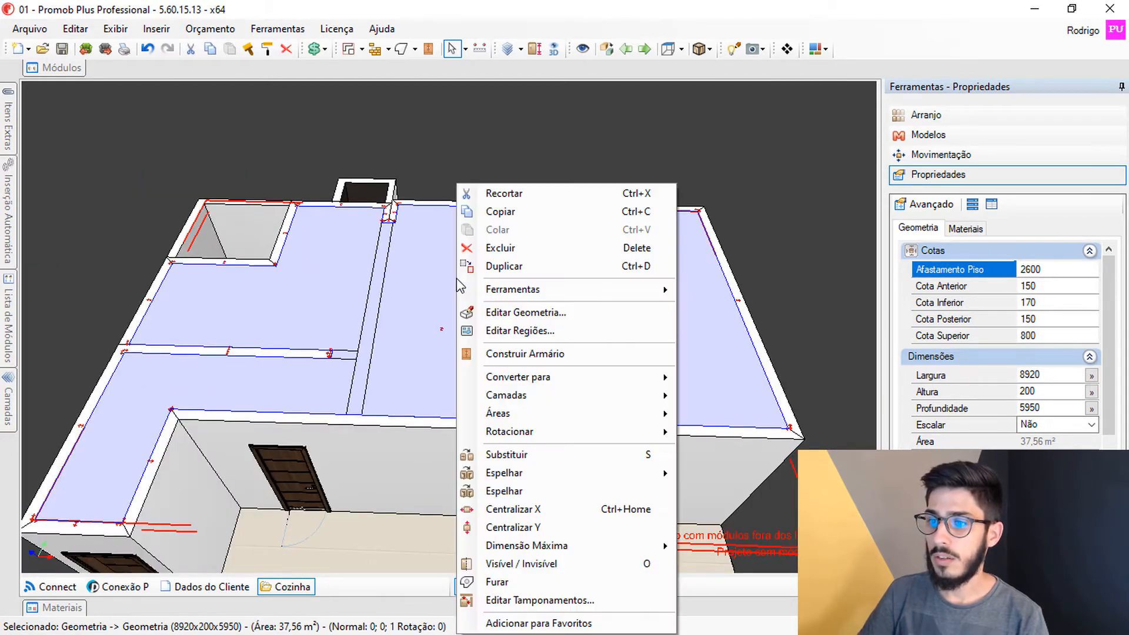
left_click(534, 315)
Examine the ceiling outline in the editor, focusing on the column corners and the wall edge beside the window.
scroll(436, 223, "up", 6)
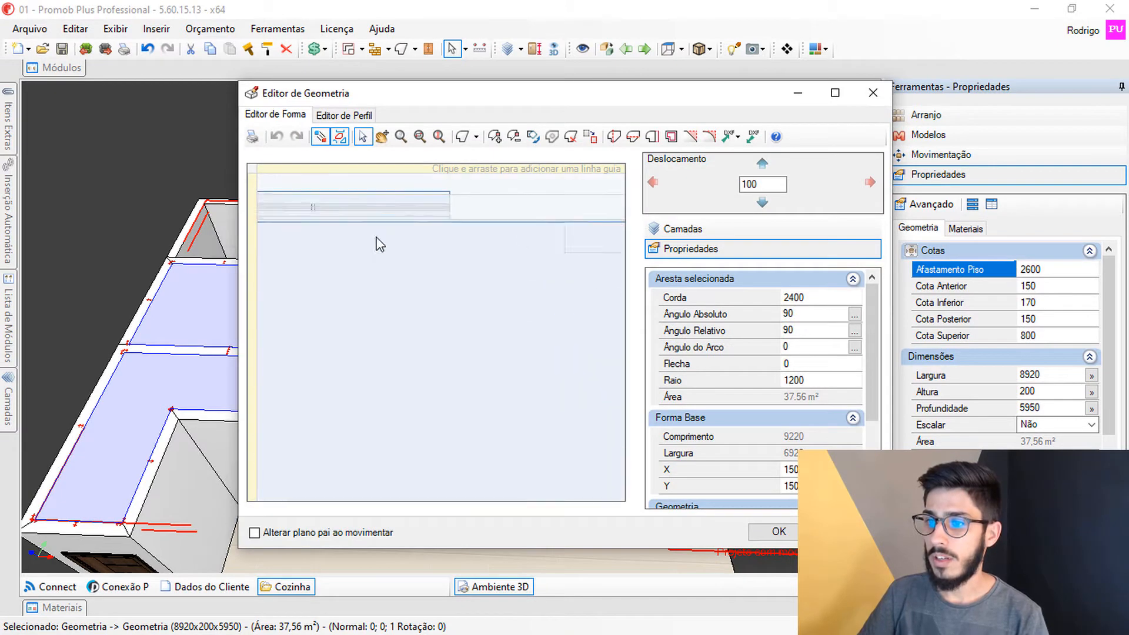
middle_click_drag(308, 250, 474, 300)
scroll(315, 283, "down", 3)
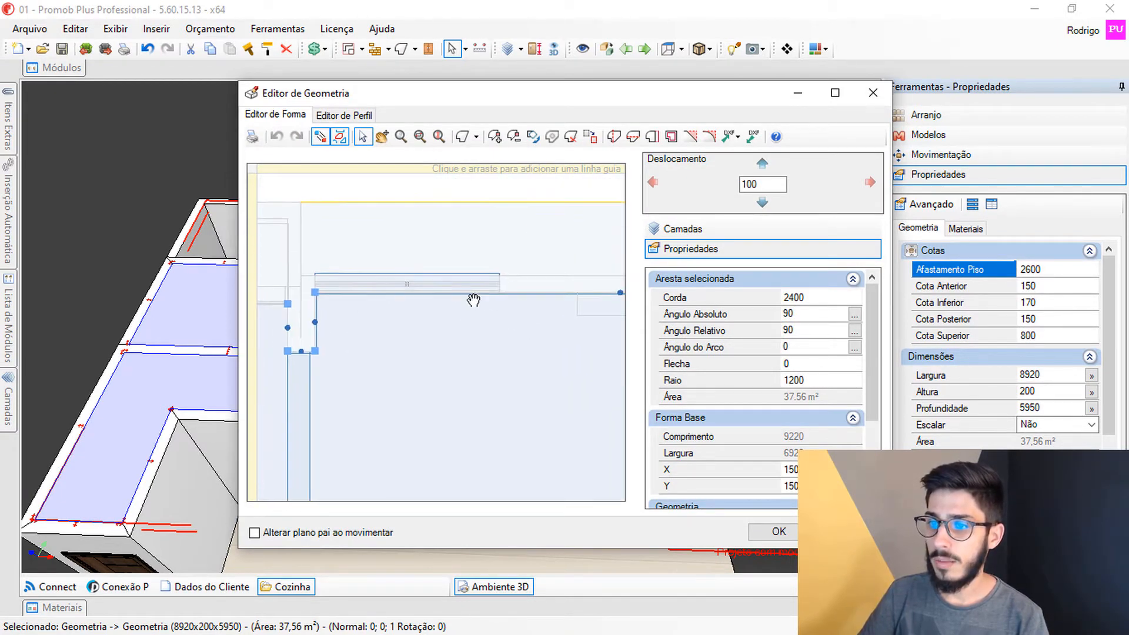
middle_click_drag(315, 295, 0, 268)
middle_click_drag(398, 268, 358, 269)
middle_click_drag(529, 411, 494, 299)
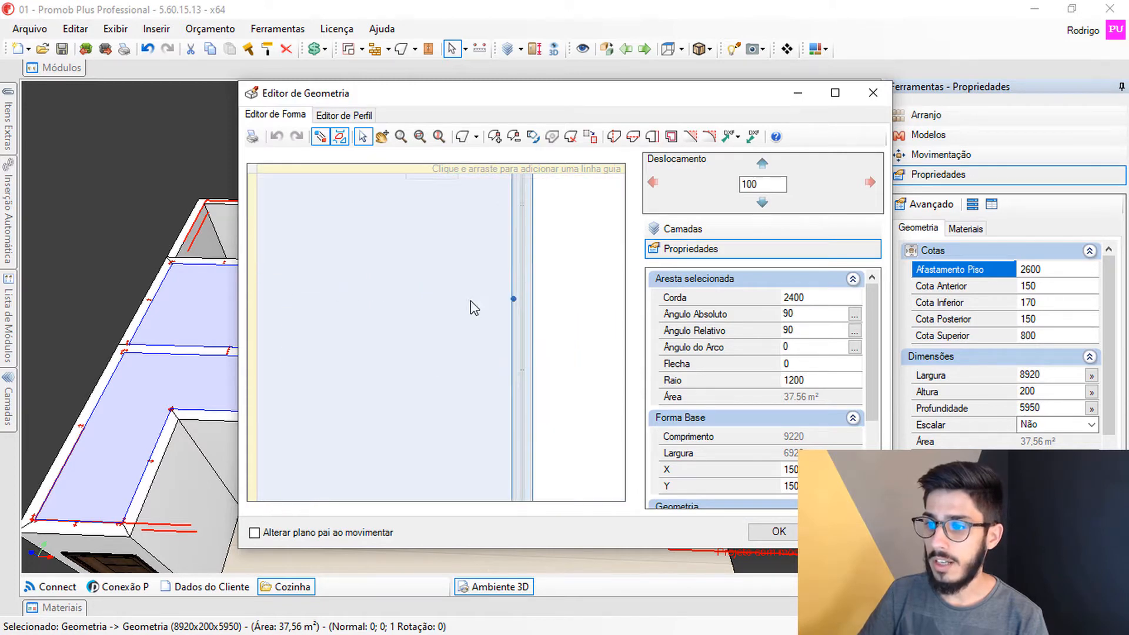
middle_click_drag(454, 494, 509, 339)
middle_click_drag(509, 378, 683, 546)
middle_click_drag(364, 247, 564, 447)
middle_click_drag(270, 207, 447, 386)
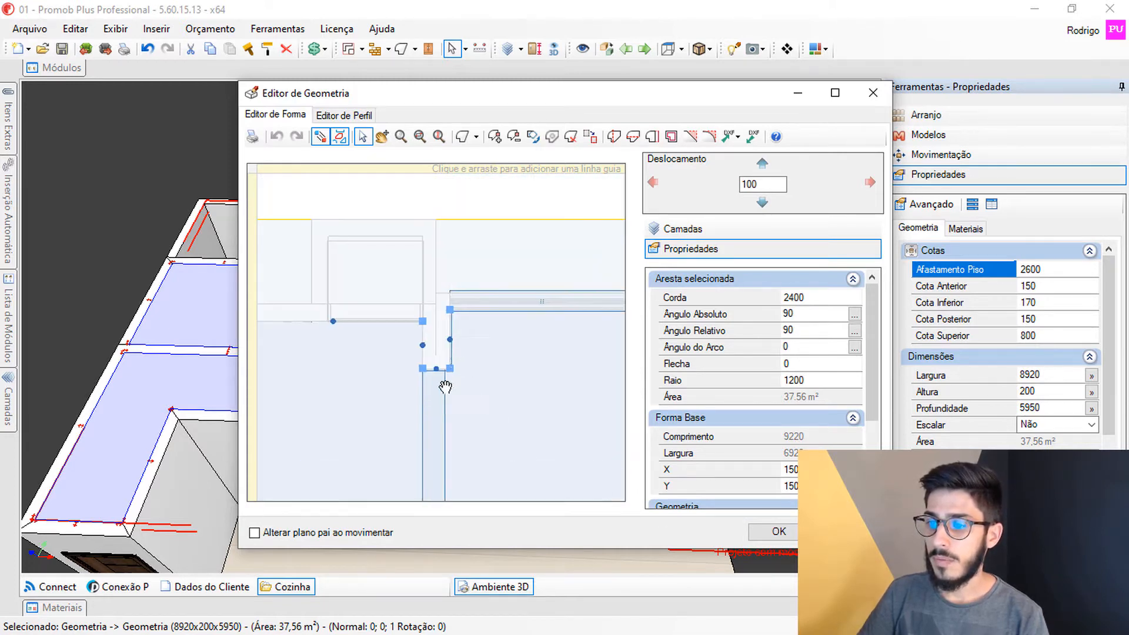
middle_click_drag(537, 347, 425, 363)
scroll(370, 362, "up", 1)
scroll(300, 357, "up", 4)
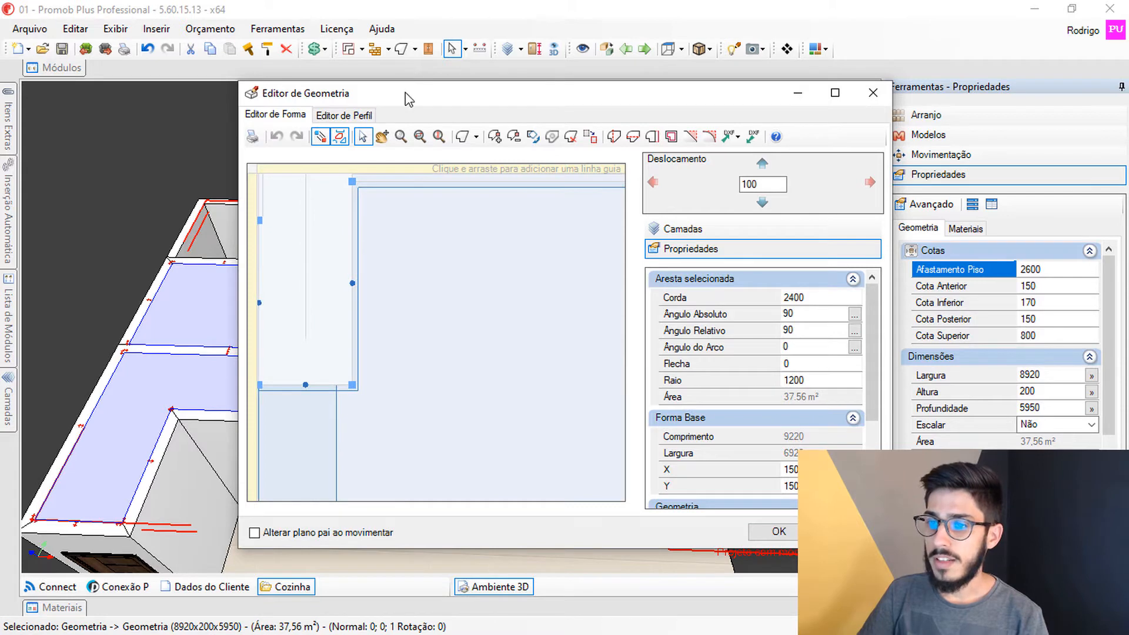
scroll(356, 381, "up", 3)
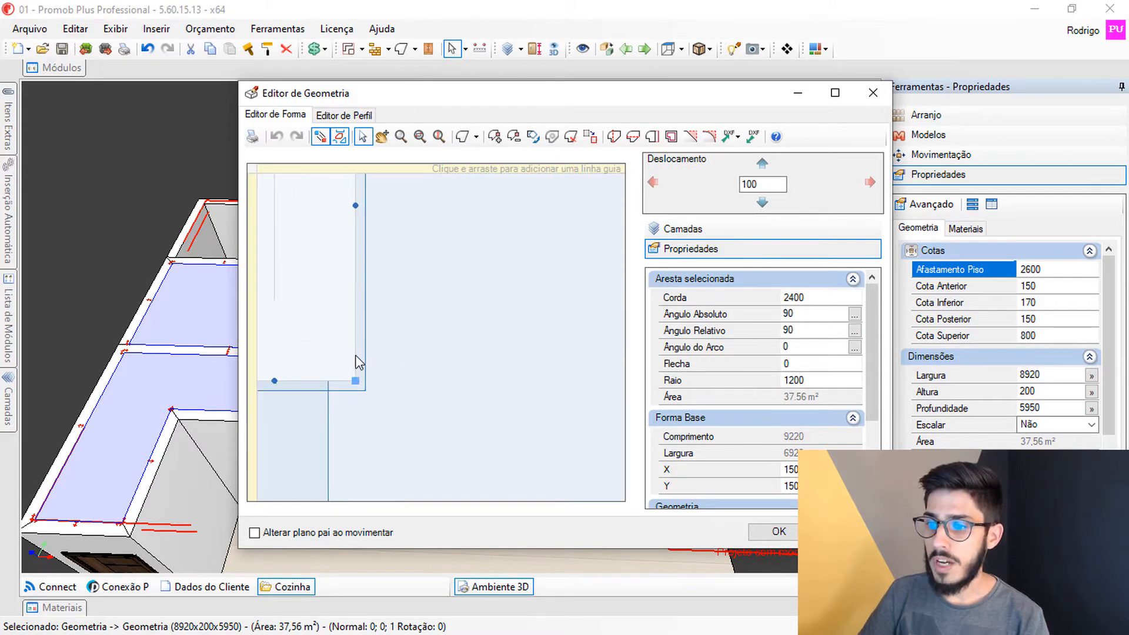
scroll(380, 348, "down", 6)
scroll(384, 298, "up", 1)
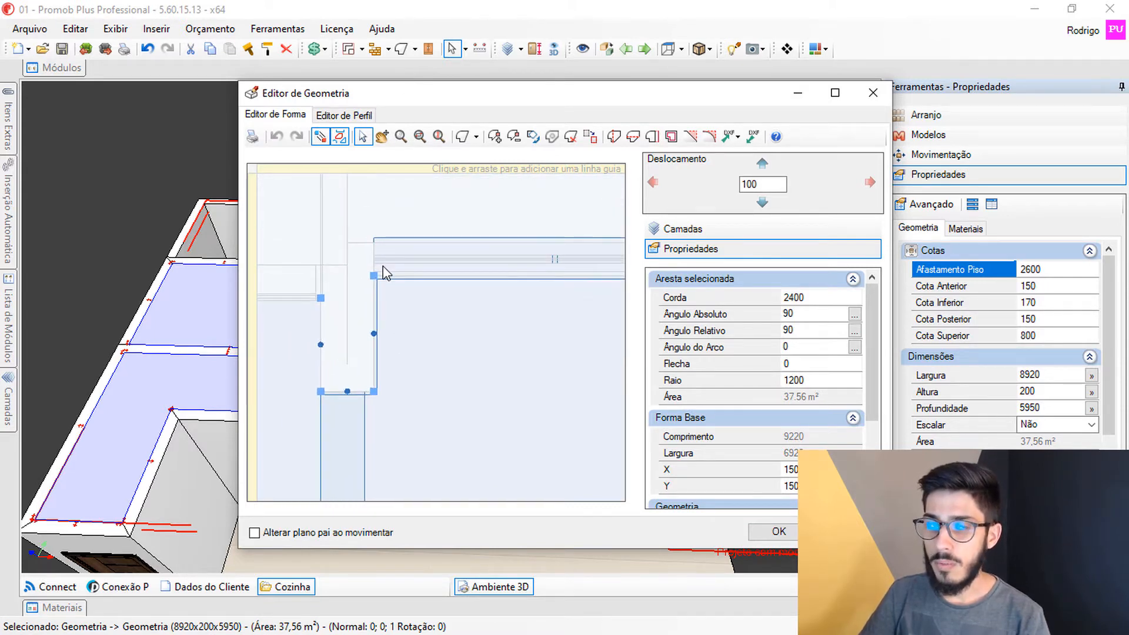
Set the displacement (Deslocamento) to 500 and shift the ceiling outline upward by that amount.
scroll(383, 316, "down", 2)
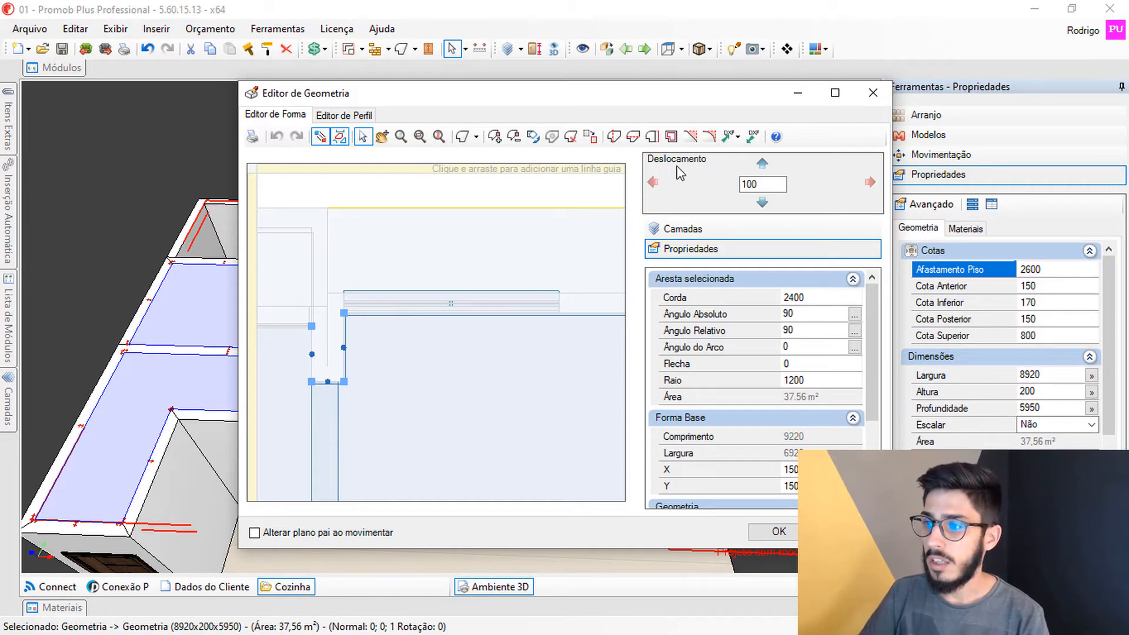
left_click_drag(784, 186, 721, 176)
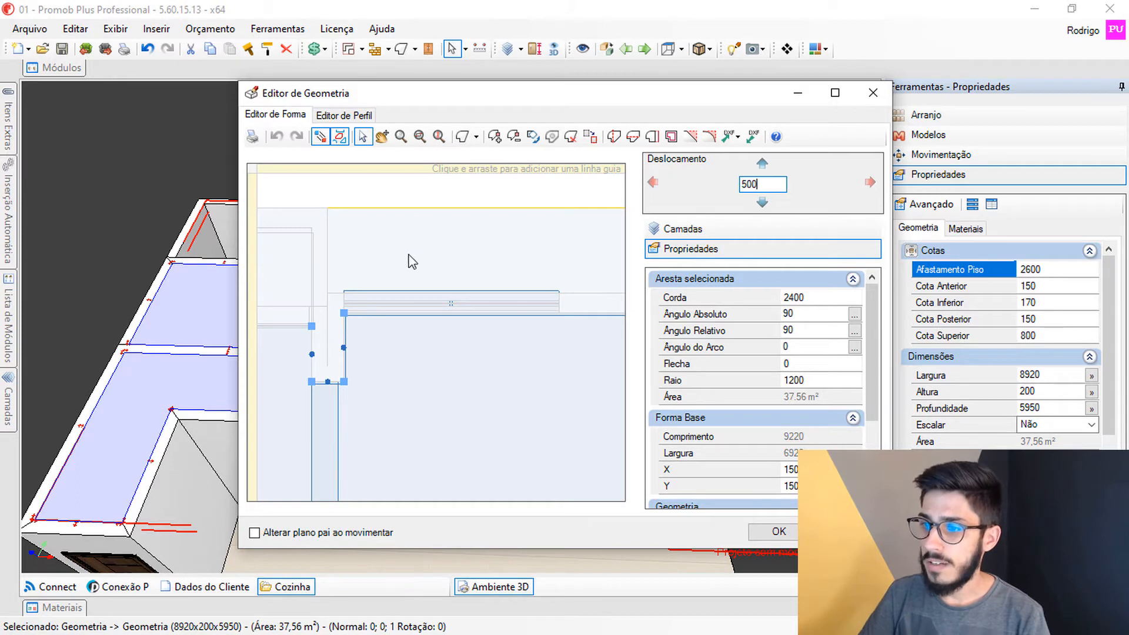
left_click(762, 163)
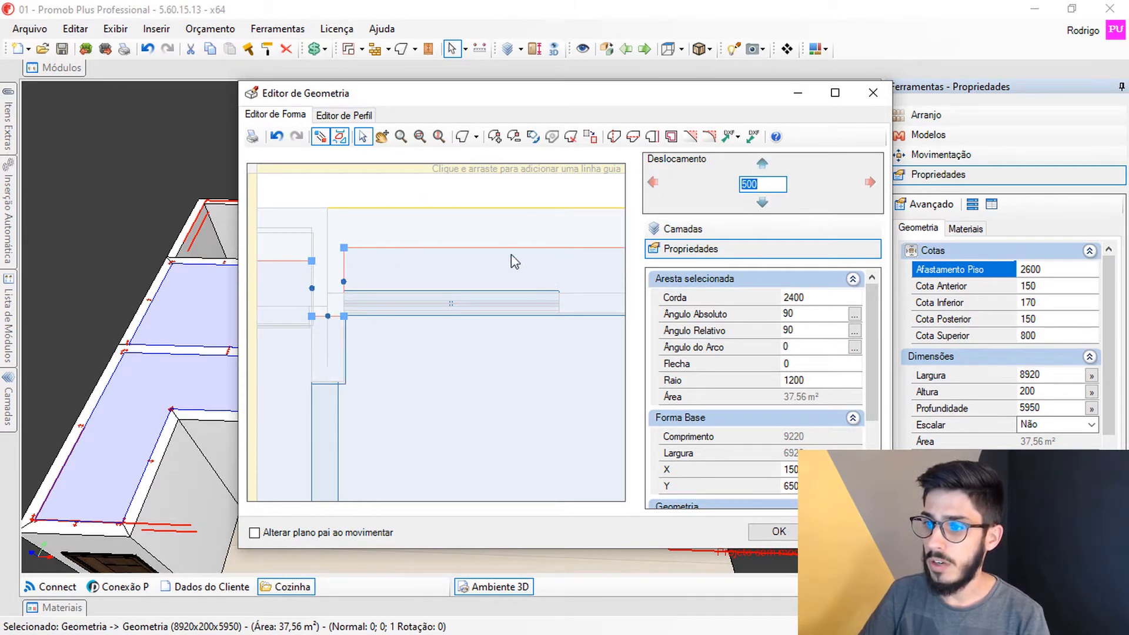
Add a vertex on the shifted outline's upper edge in line with the window's far end, and check the resulting edge's length.
scroll(497, 281, "up", 3)
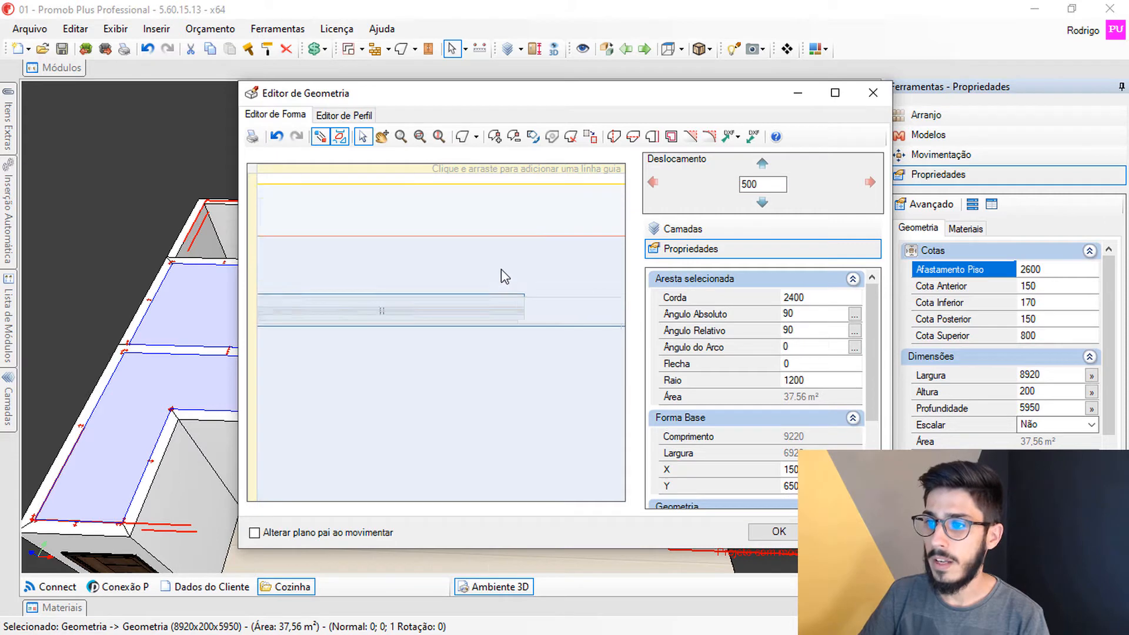
left_click(495, 137)
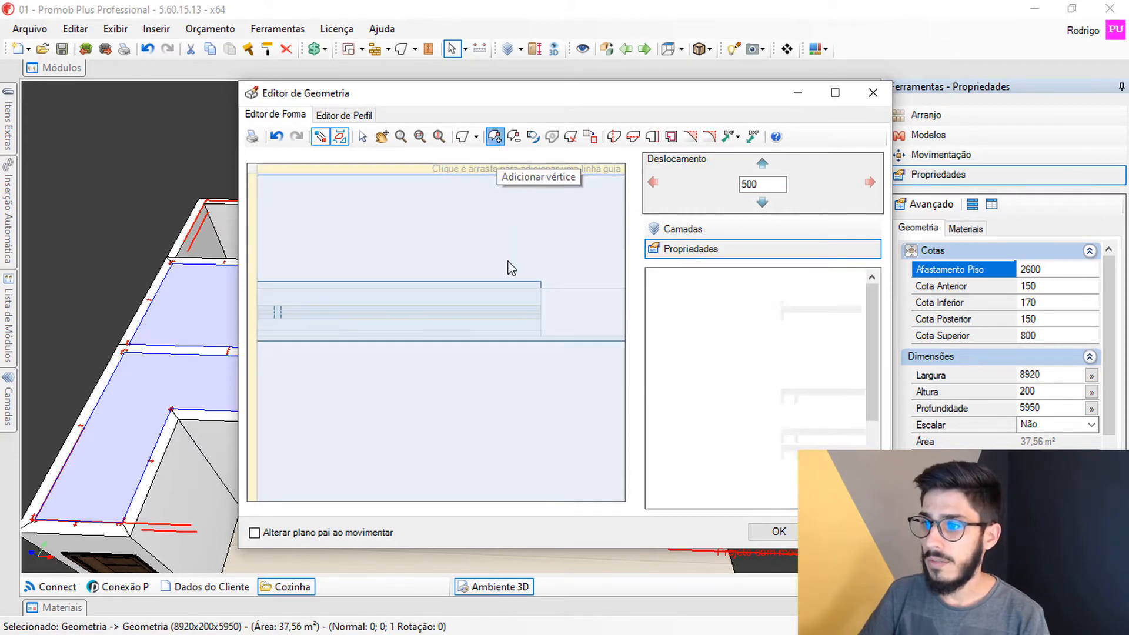
left_click(488, 203)
left_click(362, 137)
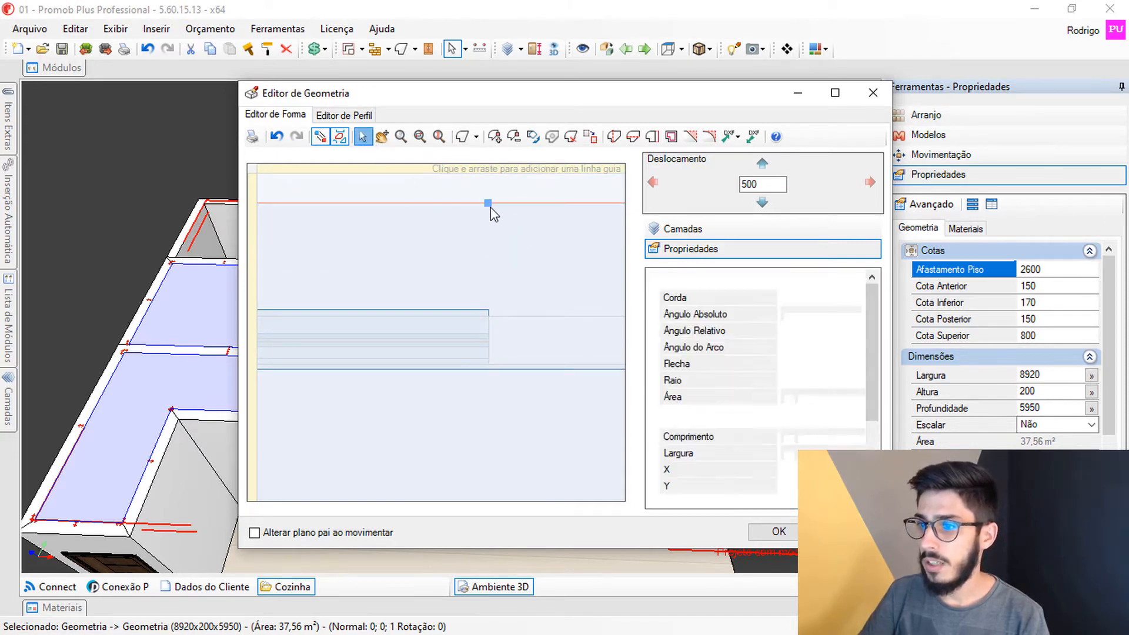
left_click(488, 204)
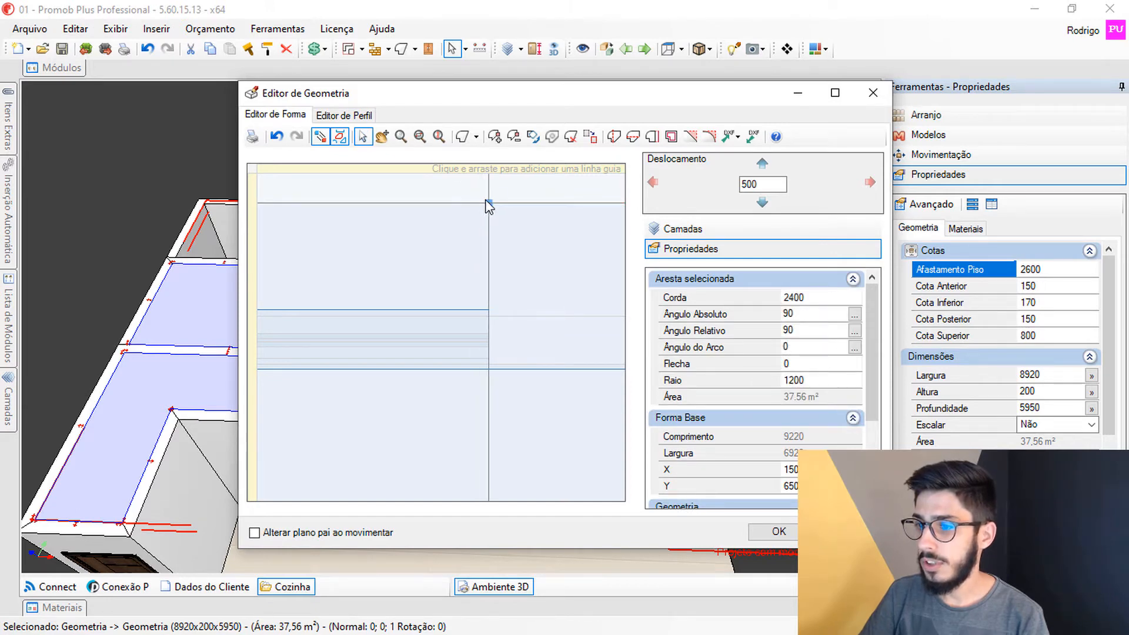
middle_click_drag(411, 370, 543, 395)
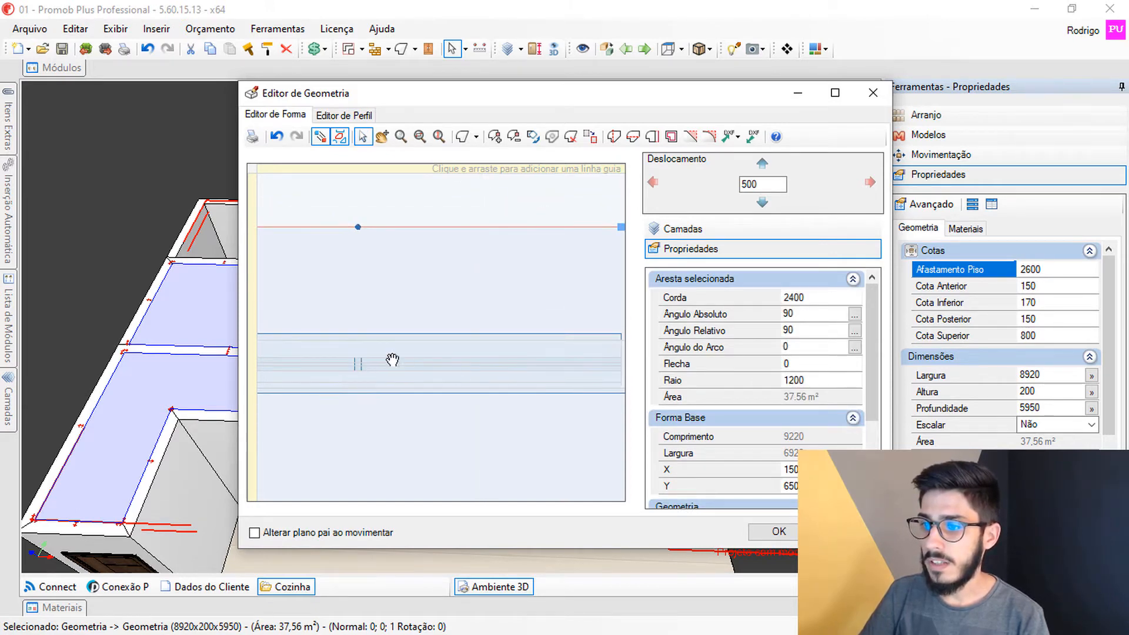
scroll(370, 316, "down", 3)
left_click(354, 310)
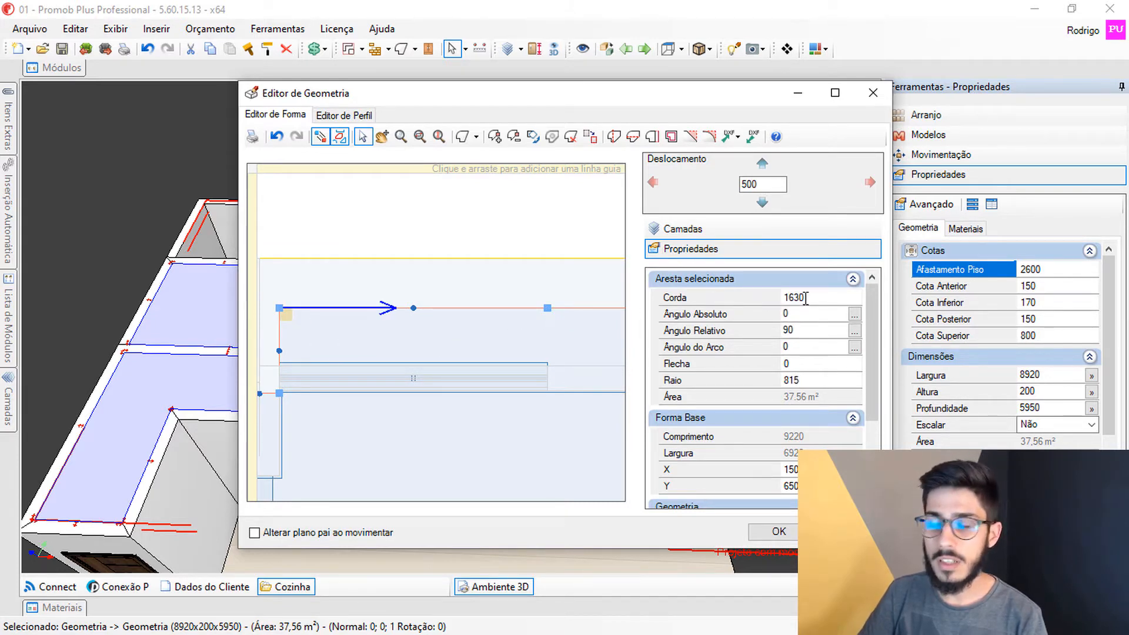
middle_click_drag(444, 325, 457, 307)
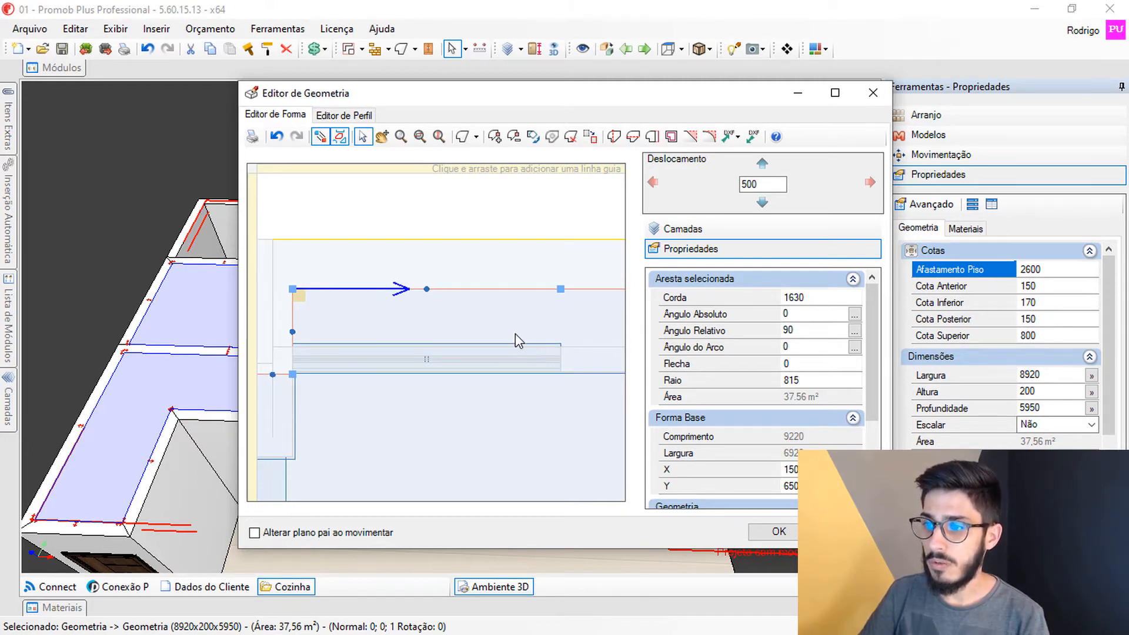
Add a second vertex on the edge above the window and move it straight below the first, forming a vertical edge about 235.5 mm long.
left_click(495, 137)
left_click(522, 290)
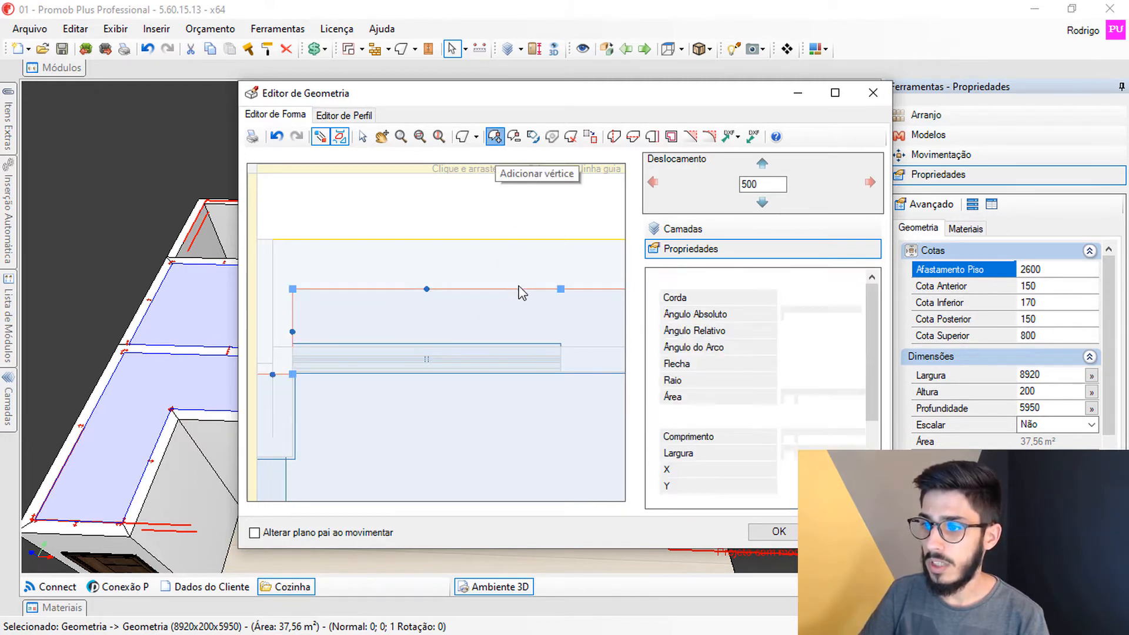
left_click(363, 141)
scroll(529, 310, "up", 5)
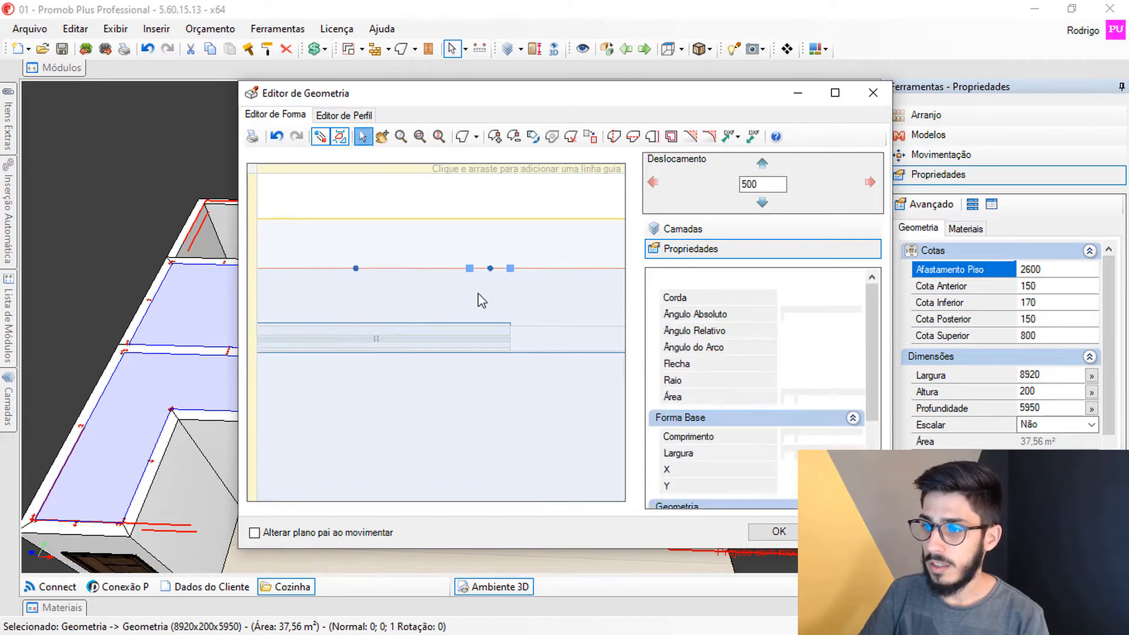
left_click_drag(450, 206, 541, 292)
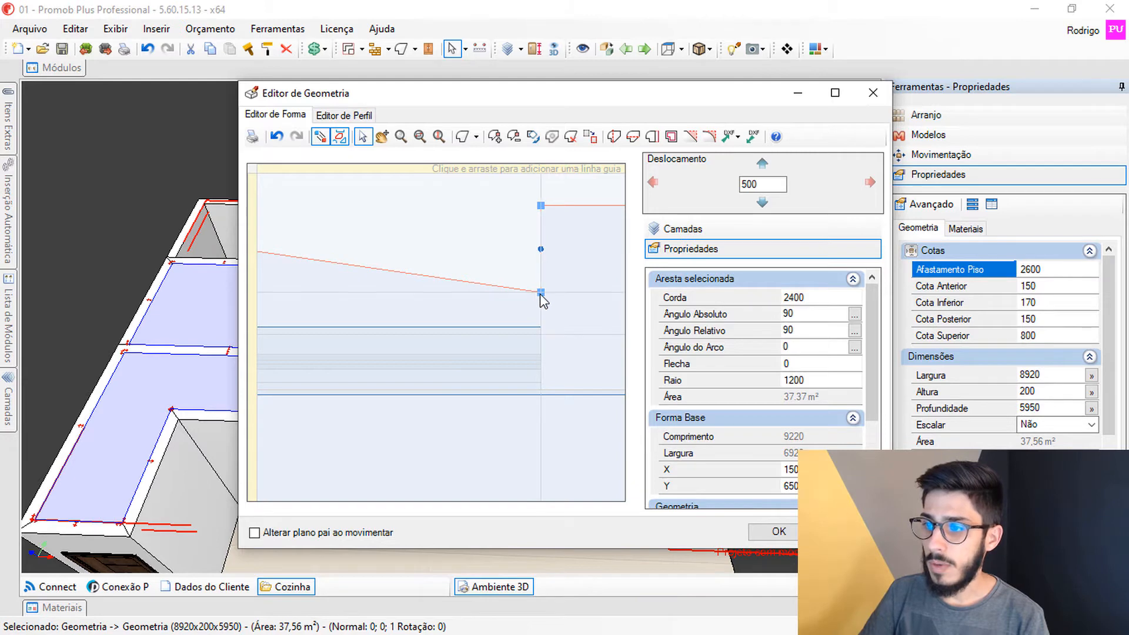
Select the short vertical edge at the window's end and set its chord (Corda) to 200.
middle_click_drag(548, 218, 487, 232)
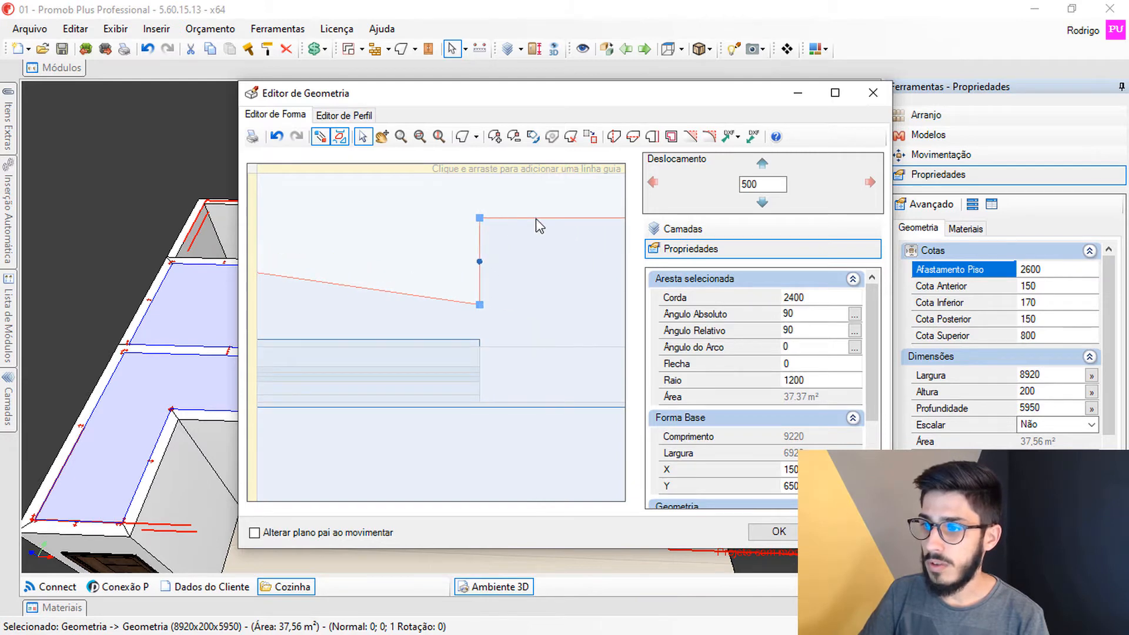
left_click(481, 305)
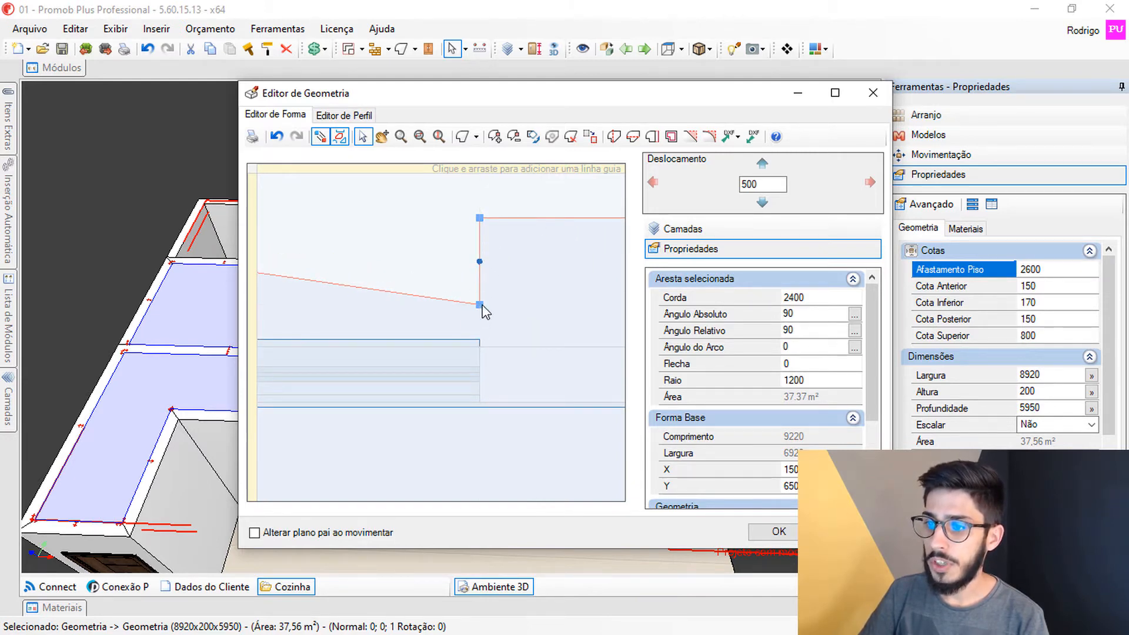
left_click(481, 305)
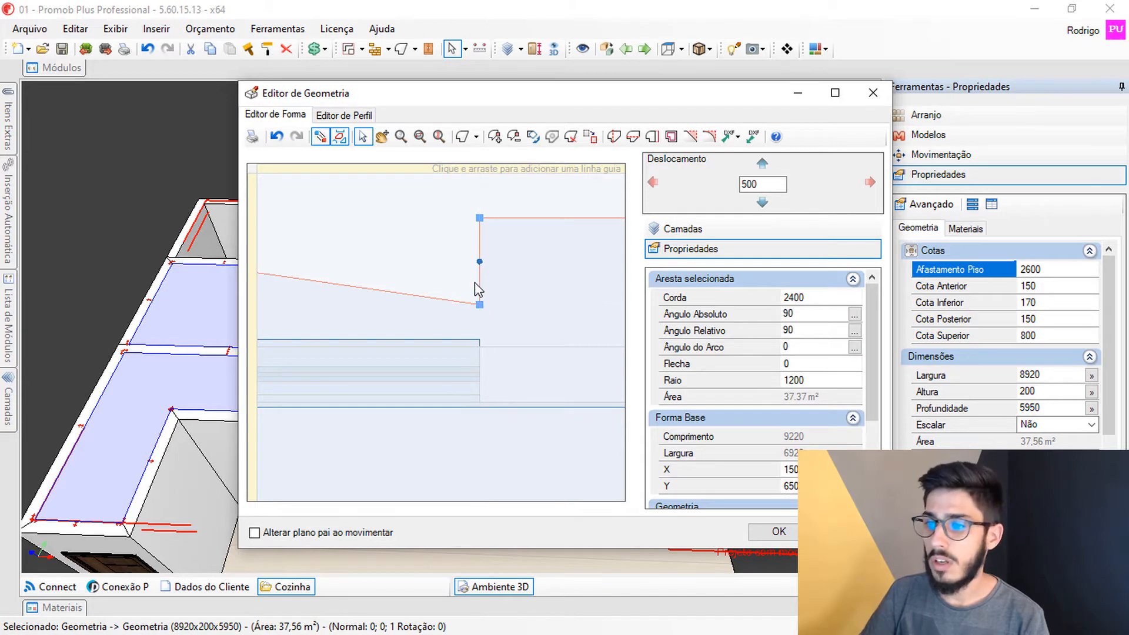
left_click(480, 220)
left_click(811, 314)
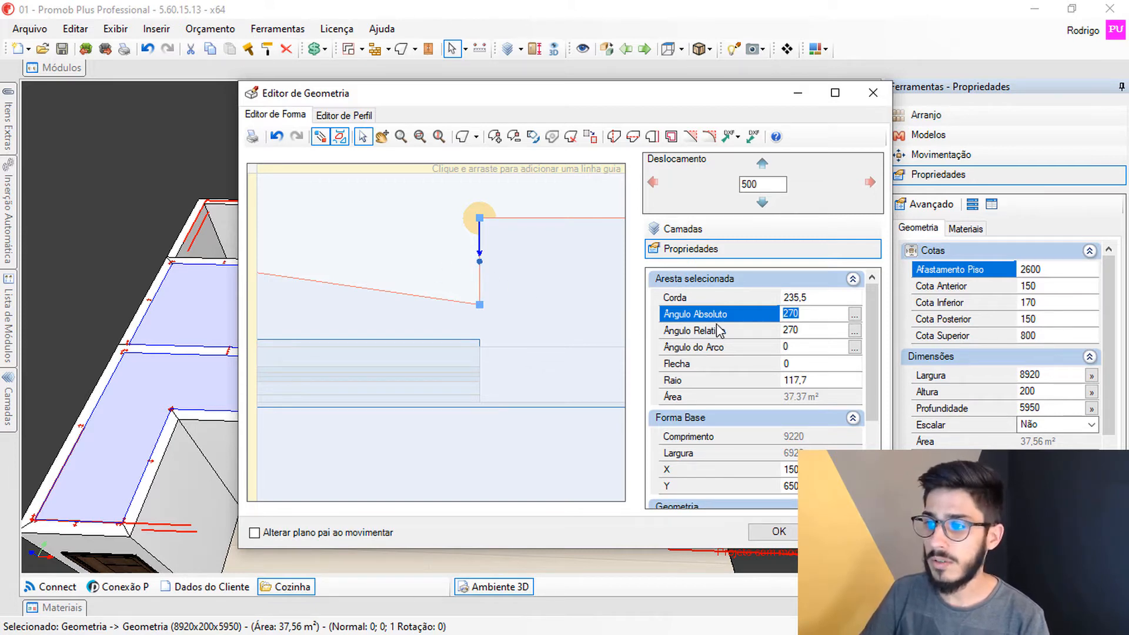
left_click(743, 299)
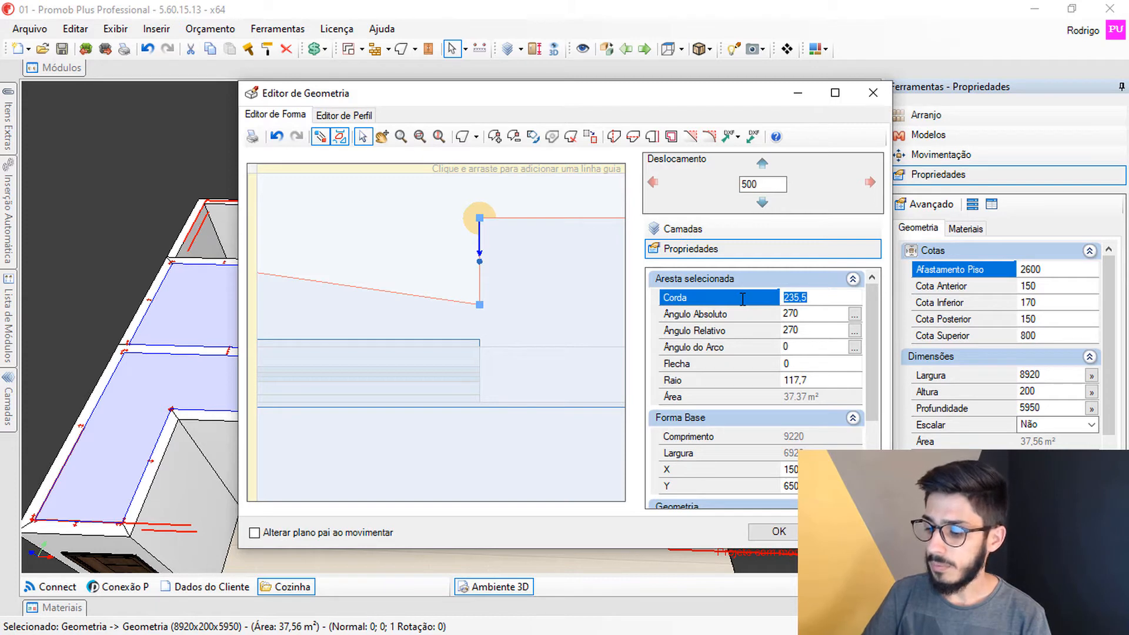
type("200")
key("Return")
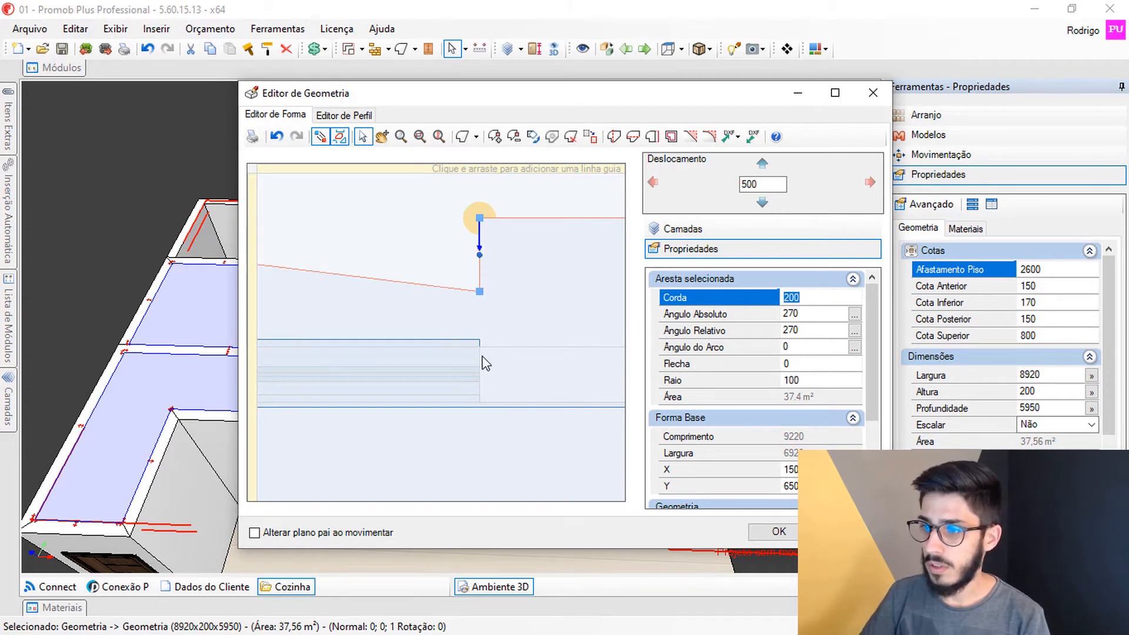
Select the outline's vertical edge beside the column and set its chord (Corda) to 520-200.
scroll(480, 370, "down", 3)
scroll(459, 365, "up", 5)
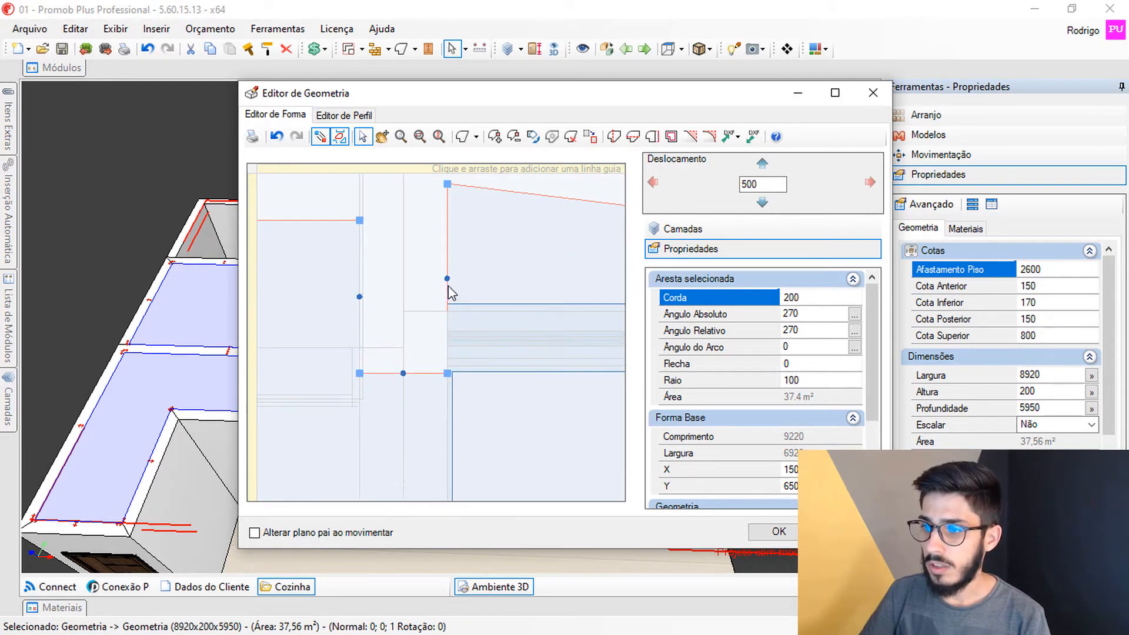
left_click(446, 371)
left_click(815, 297)
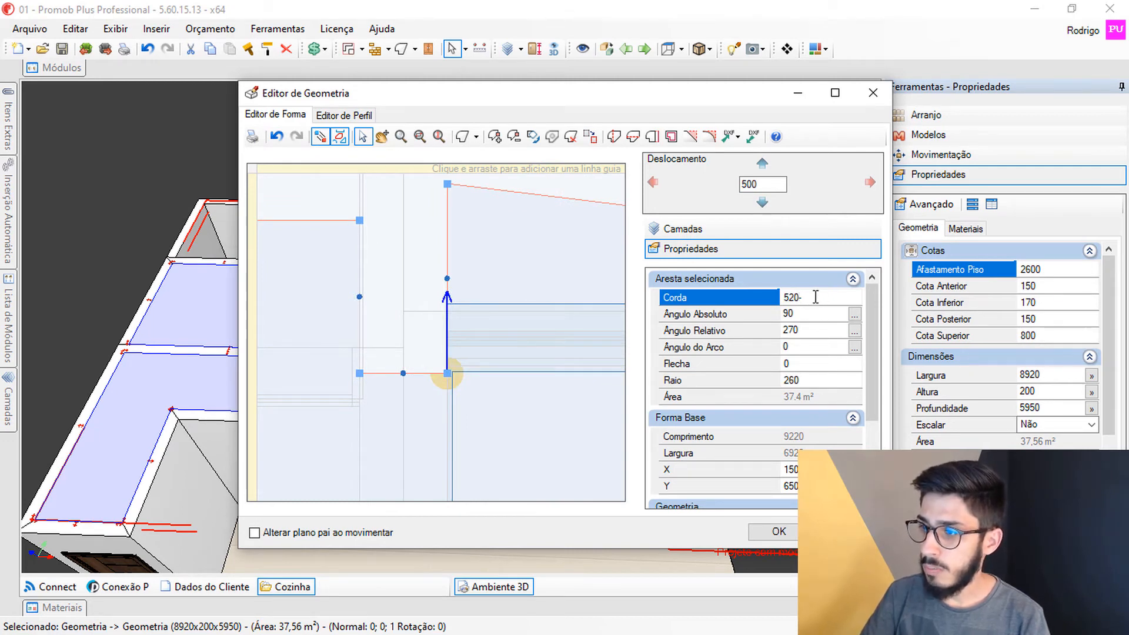
type("-200")
key("Return")
Shift the edited ceiling outline back down by 500.
scroll(449, 267, "down", 3)
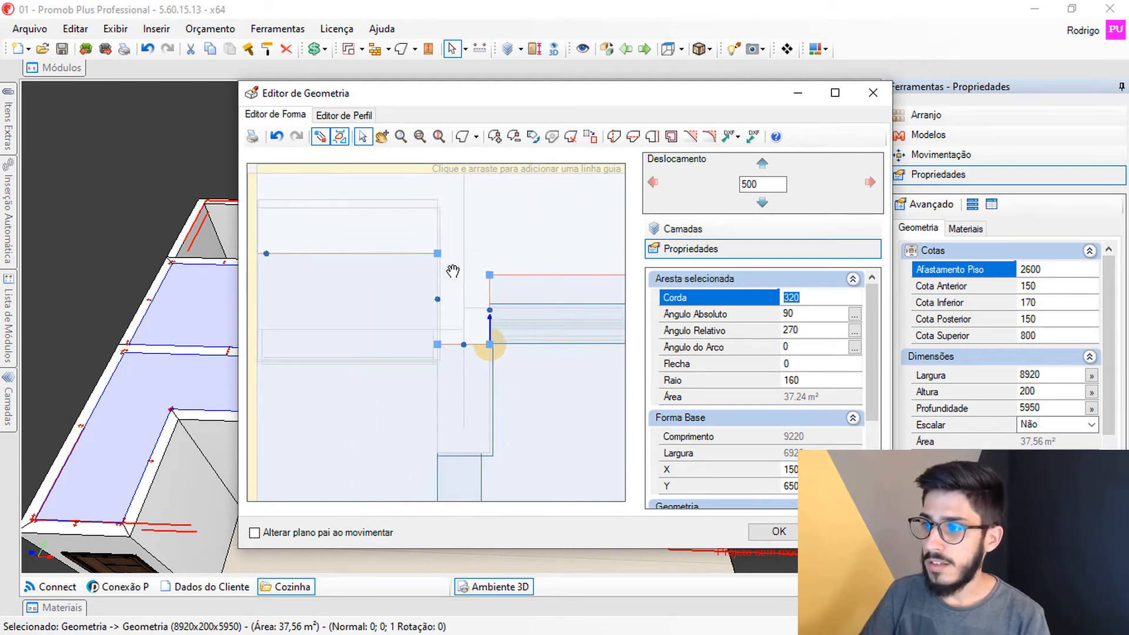
left_click(762, 202)
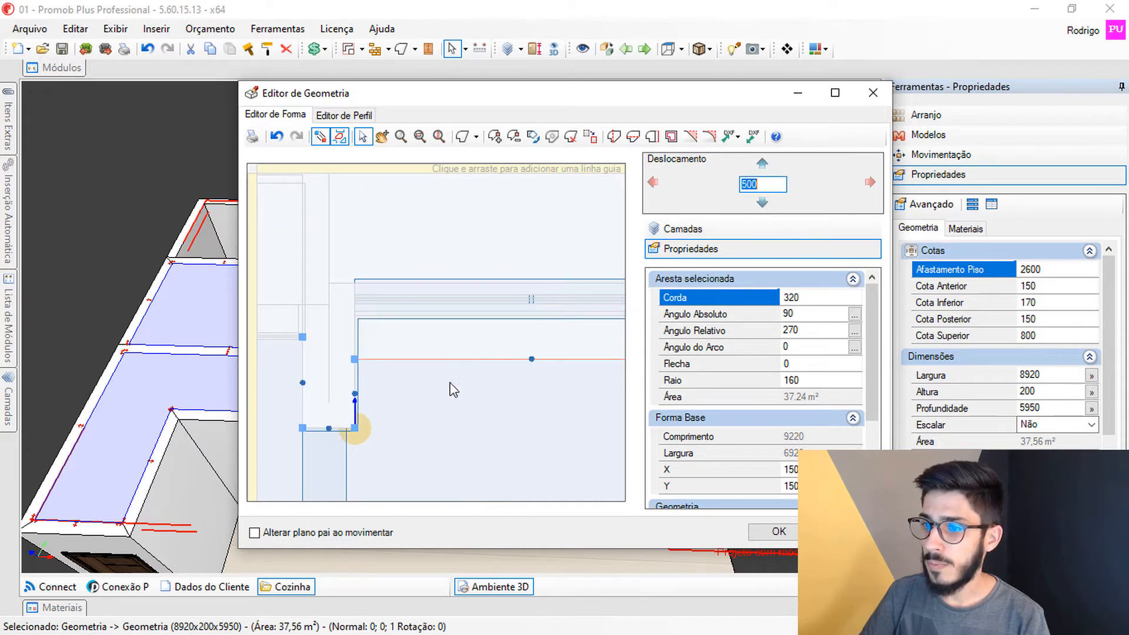
Examine the recess outline along the window from the column corner to its far end, checking the long edge's chord (Corda).
middle_click_drag(451, 347, 607, 343)
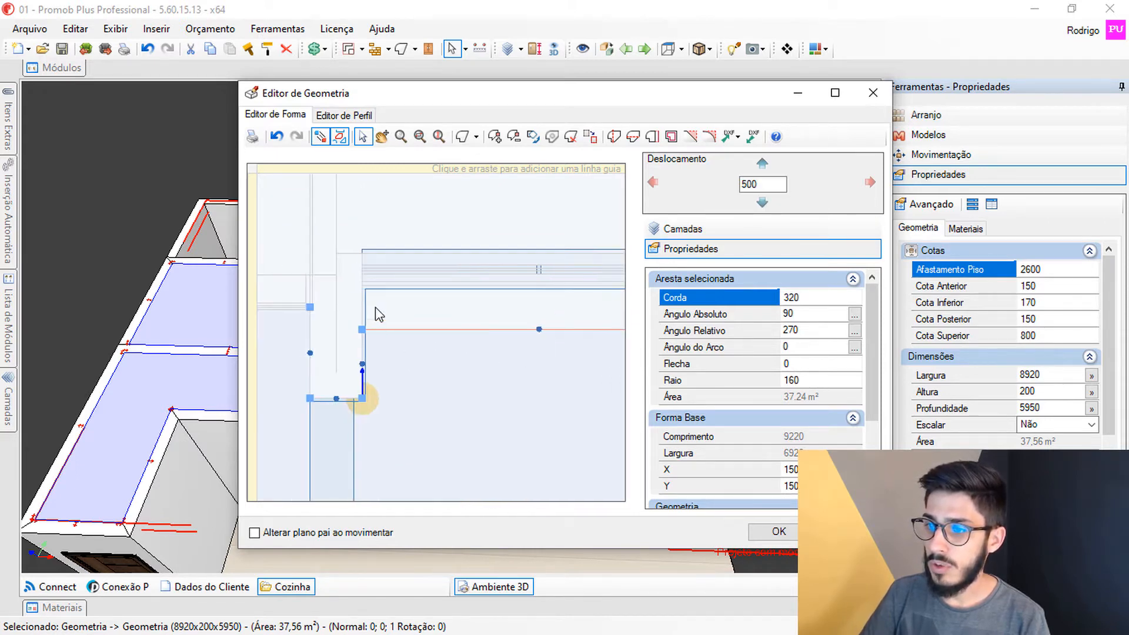
middle_click_drag(496, 349, 373, 347)
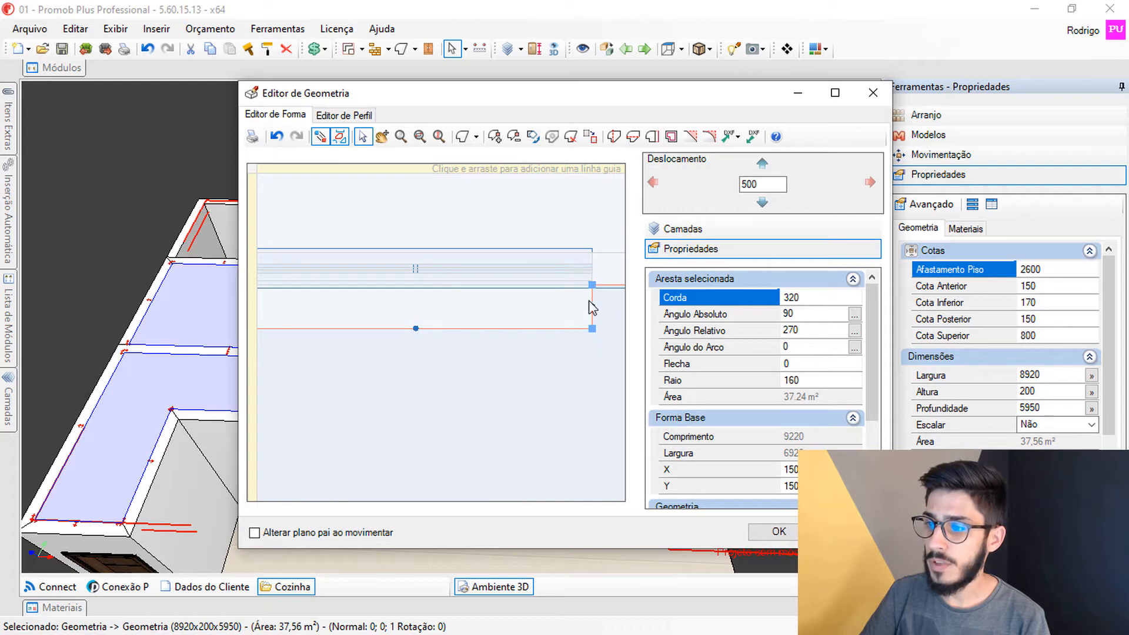
middle_click_drag(576, 347, 489, 343)
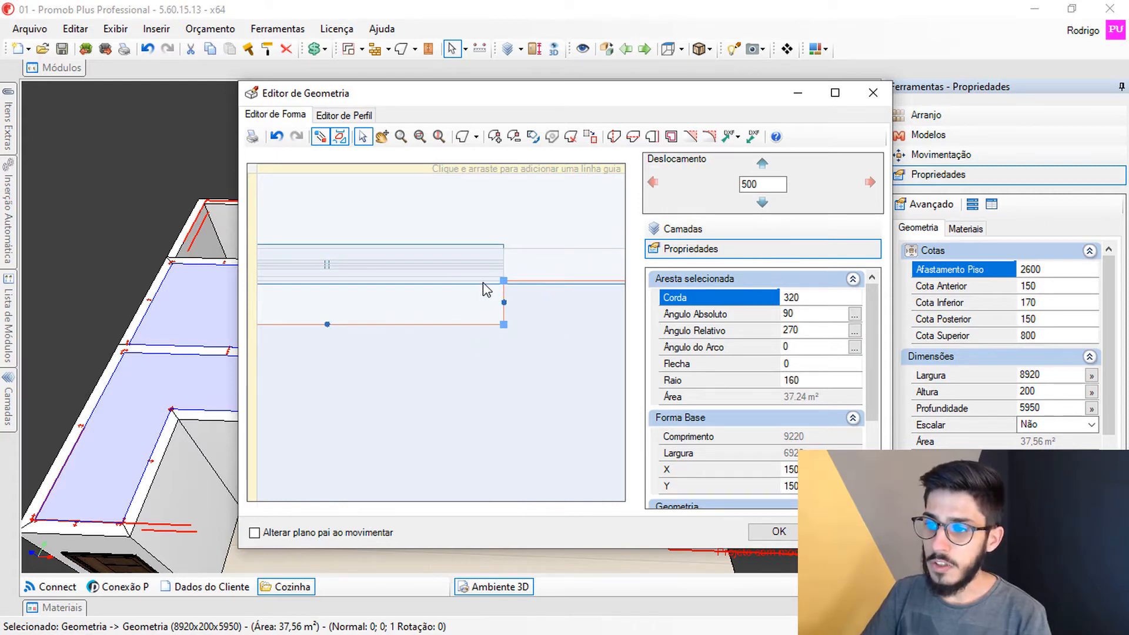
middle_click_drag(481, 331, 712, 302)
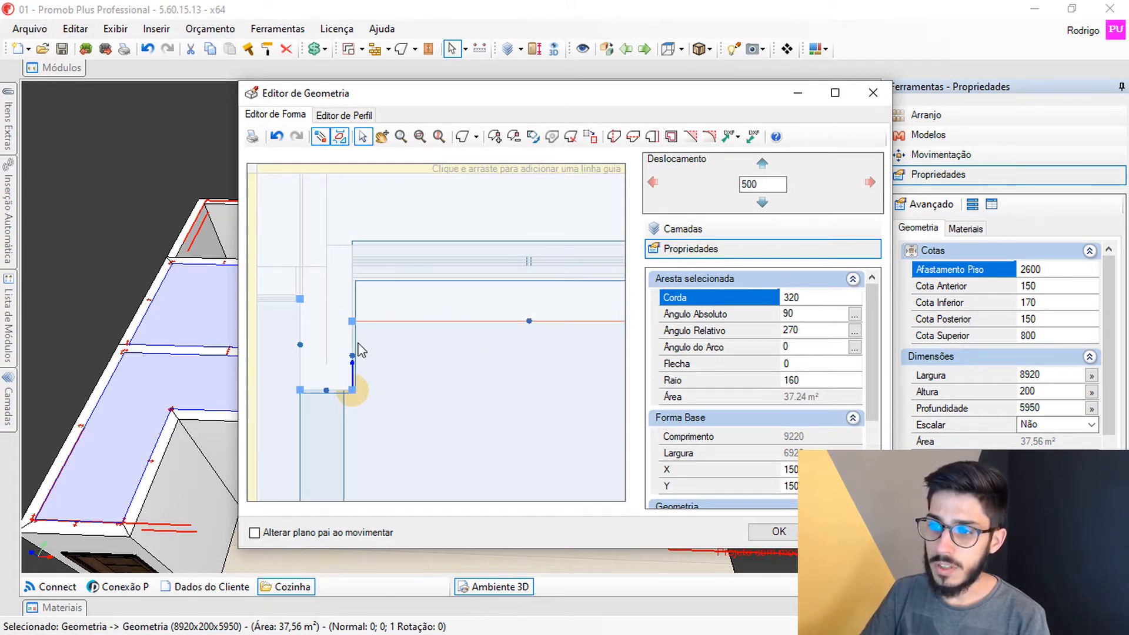
middle_click_drag(617, 349, 471, 354)
middle_click_drag(513, 310, 543, 349)
middle_click_drag(359, 356, 425, 361)
left_click(389, 353)
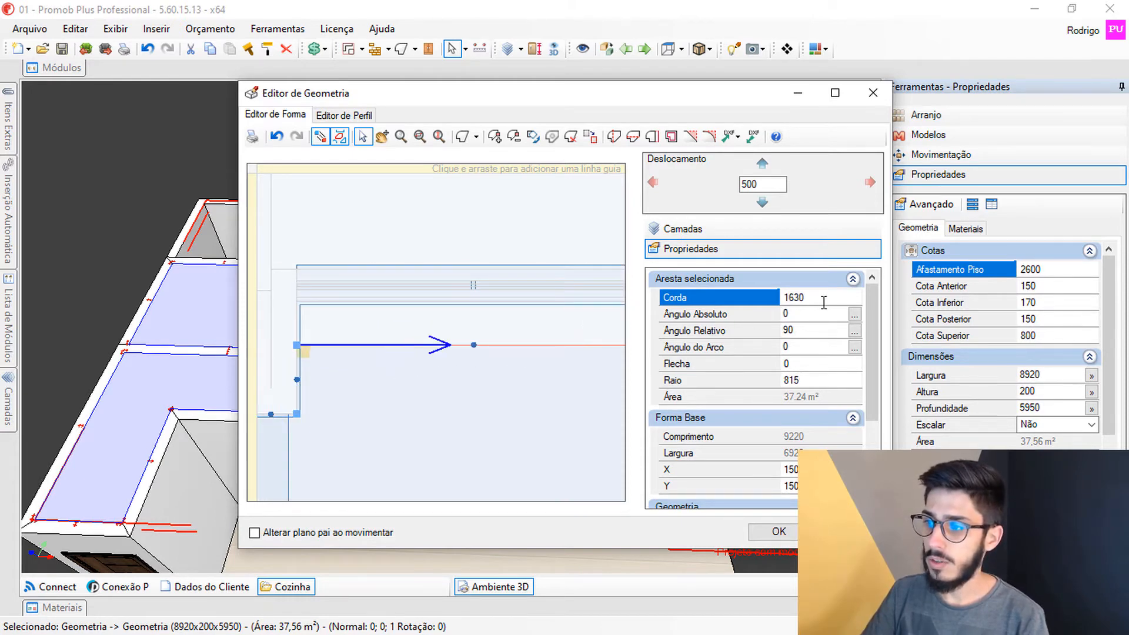
middle_click_drag(561, 365, 360, 370)
middle_click_drag(527, 382, 327, 386)
middle_click_drag(565, 348, 297, 374)
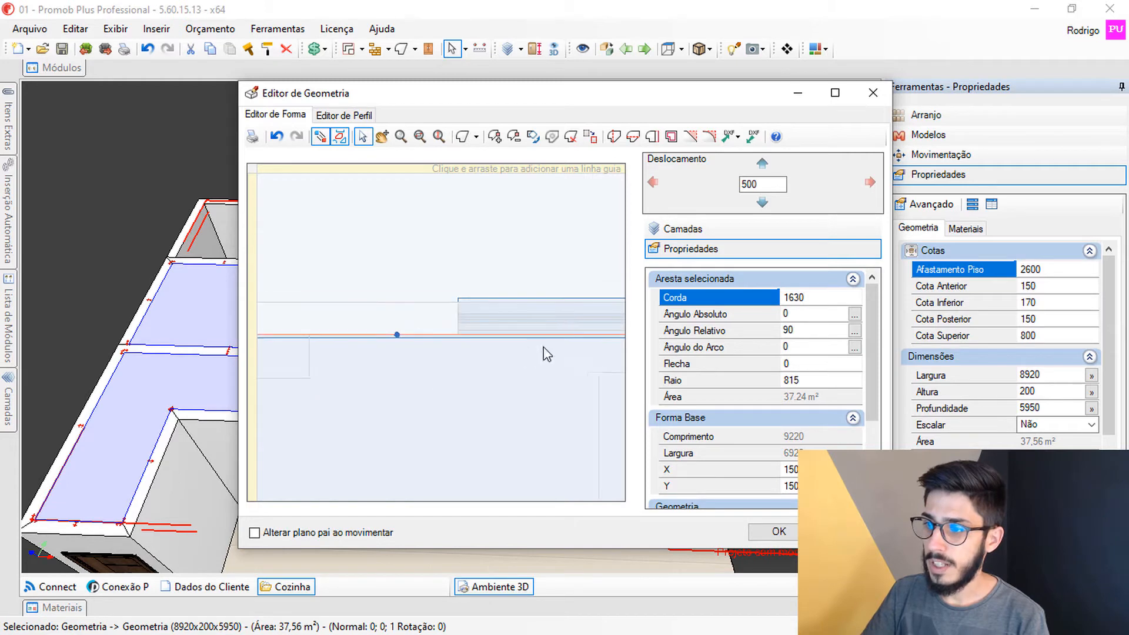
middle_click_drag(431, 374, 579, 349)
middle_click_drag(347, 376, 462, 369)
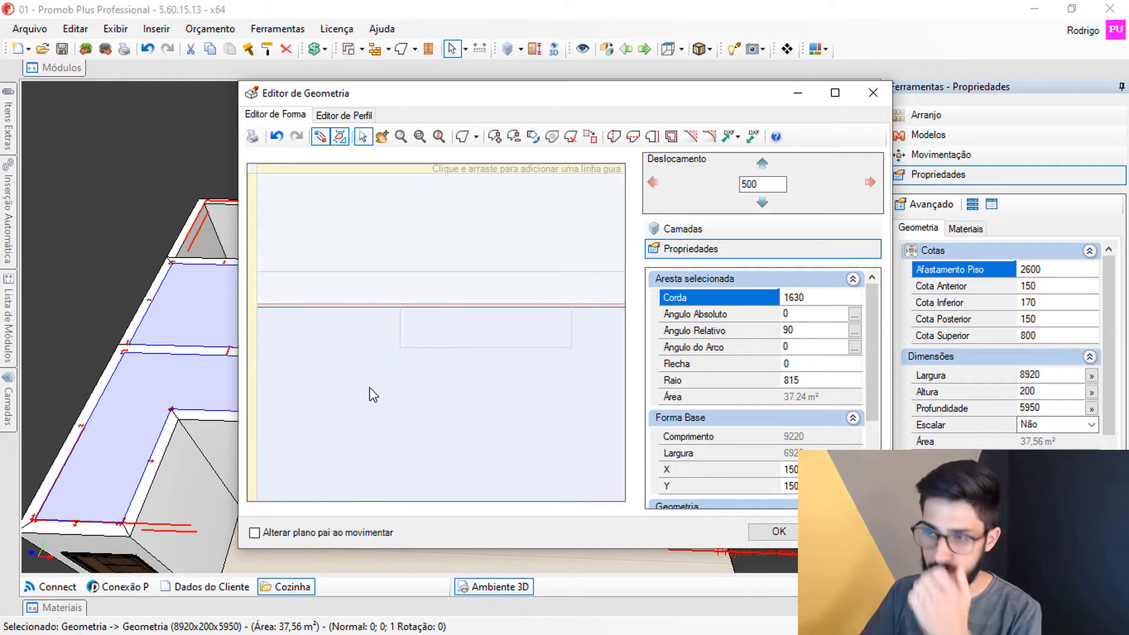
middle_click_drag(320, 398, 417, 392)
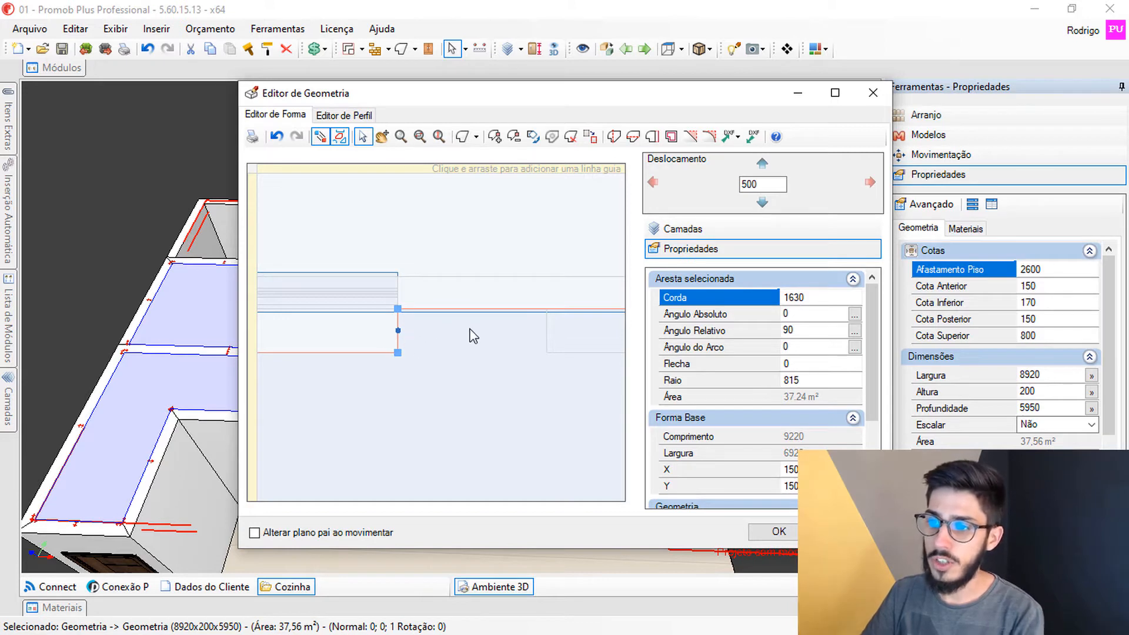
Offset the short vertical edge at the recess's far end outward by 200, widening the recess beyond the window.
scroll(400, 330, "up", 2)
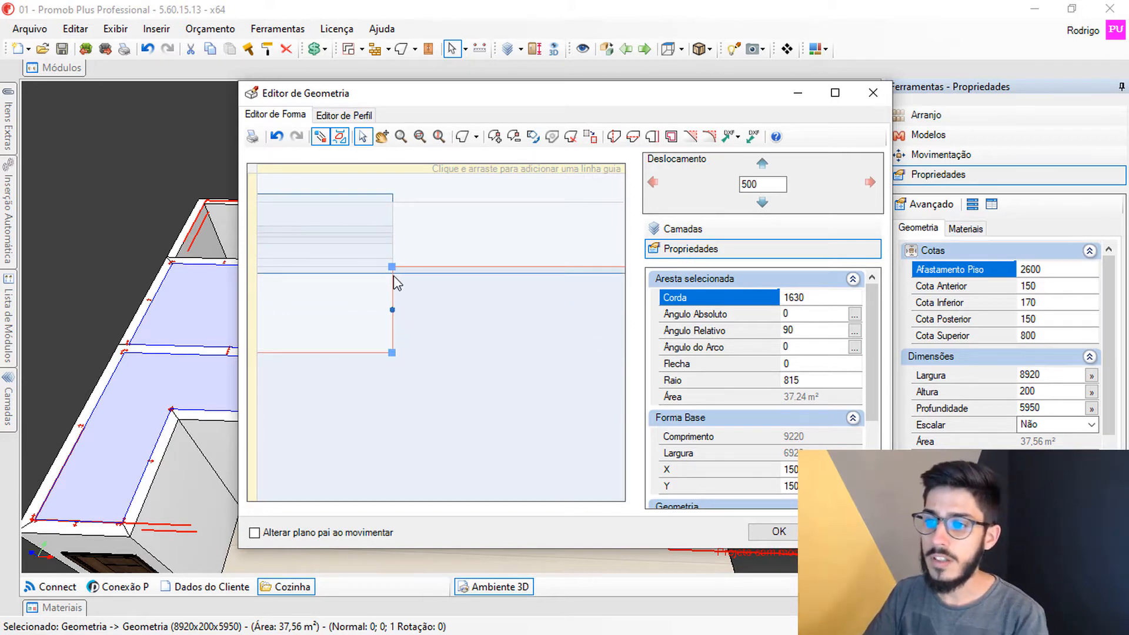
left_click(653, 136)
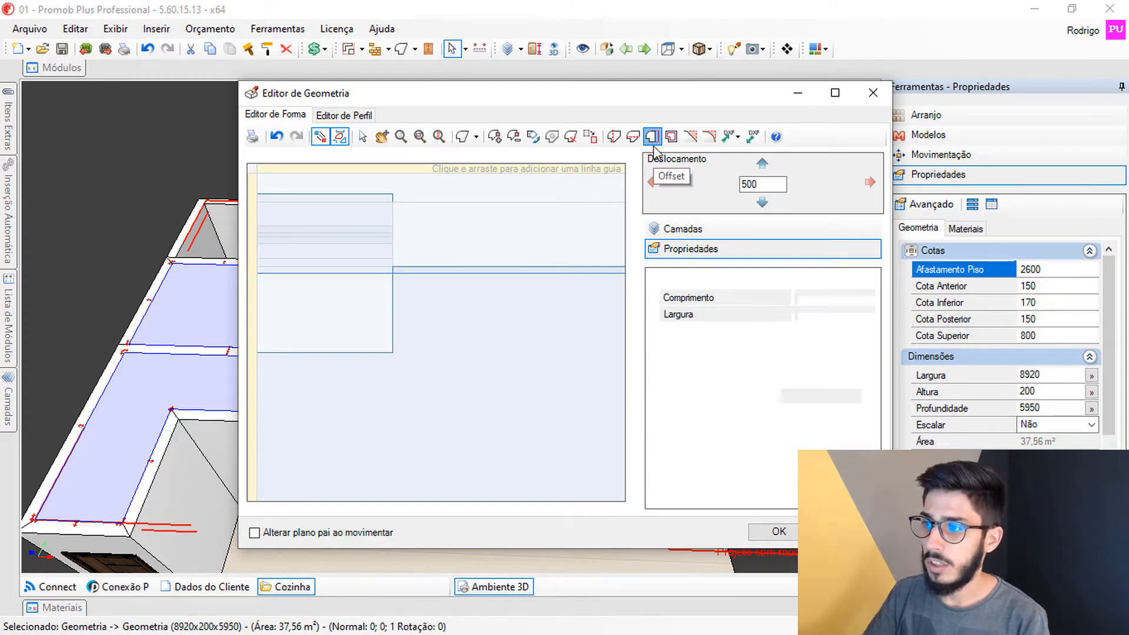
left_click(781, 355)
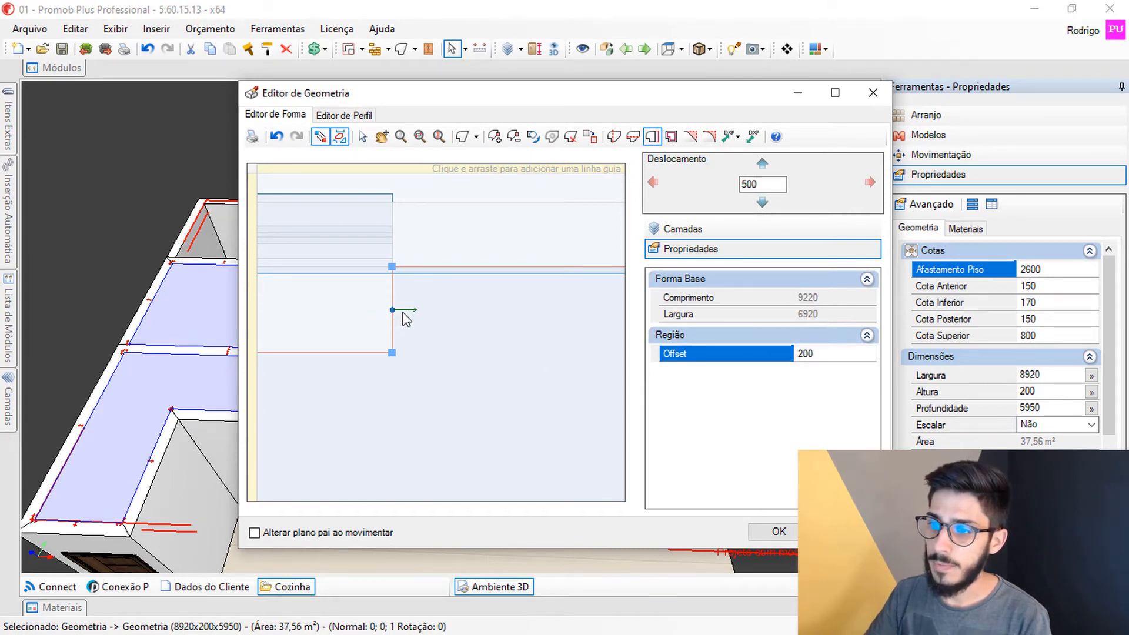
left_click(411, 320)
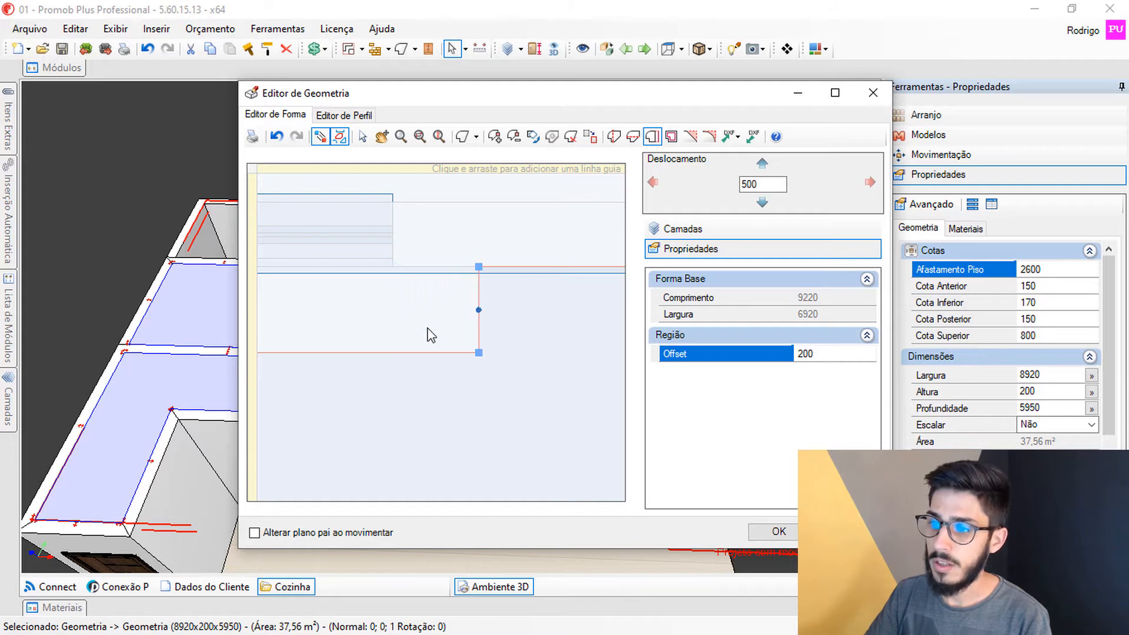
scroll(494, 412, "down", 5)
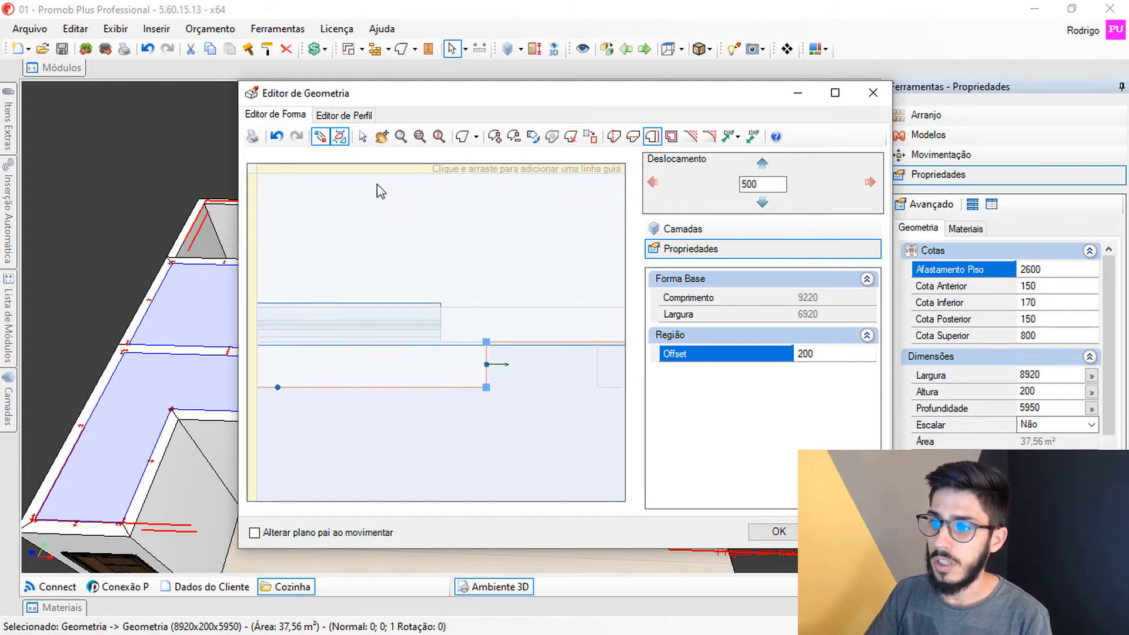
left_click(363, 137)
Bend the recess's long horizontal edge downward into an arc with a rise (Flecha) of about 390 mm and select it.
middle_click_drag(357, 353, 434, 290)
scroll(421, 341, "up", 4)
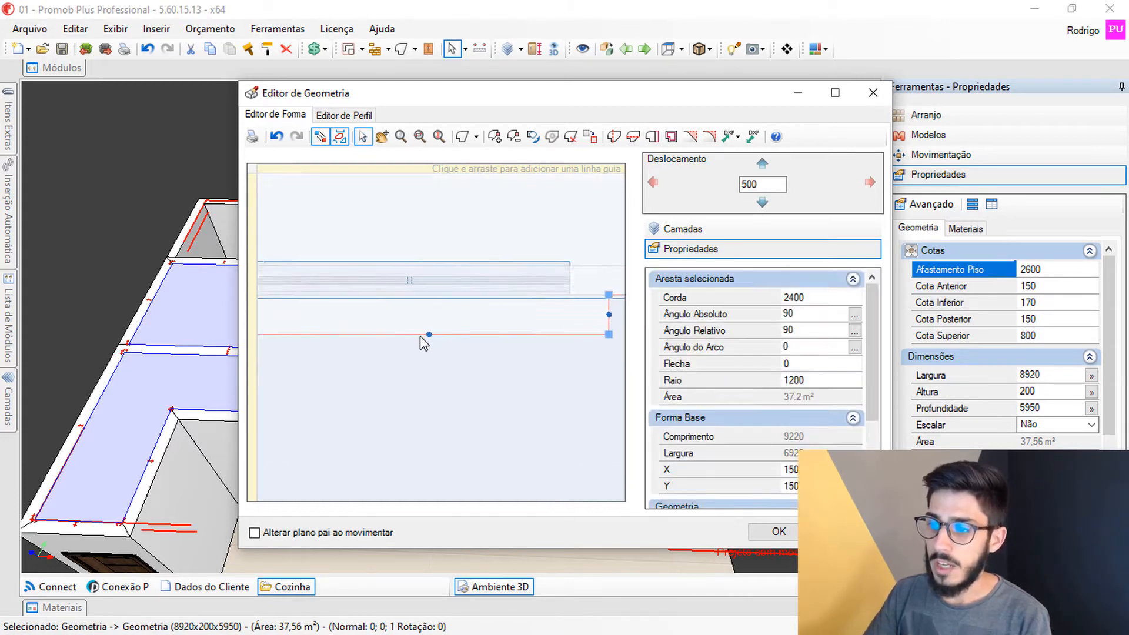
middle_click_drag(429, 331, 451, 339)
scroll(452, 339, "down", 3)
scroll(453, 341, "down", 1)
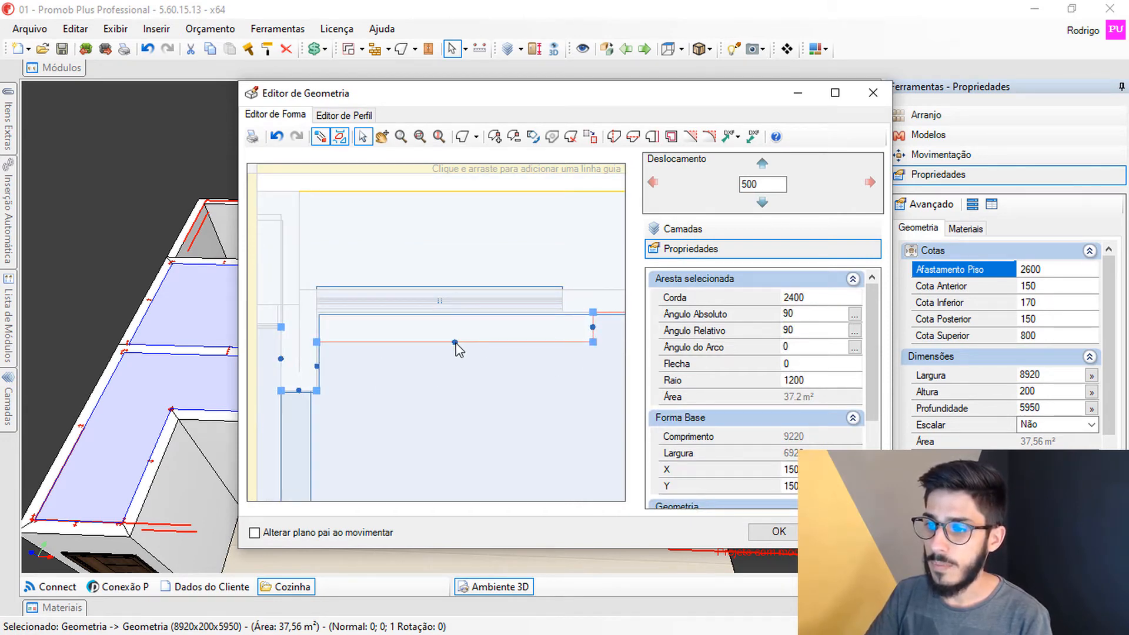
left_click_drag(456, 359, 423, 404)
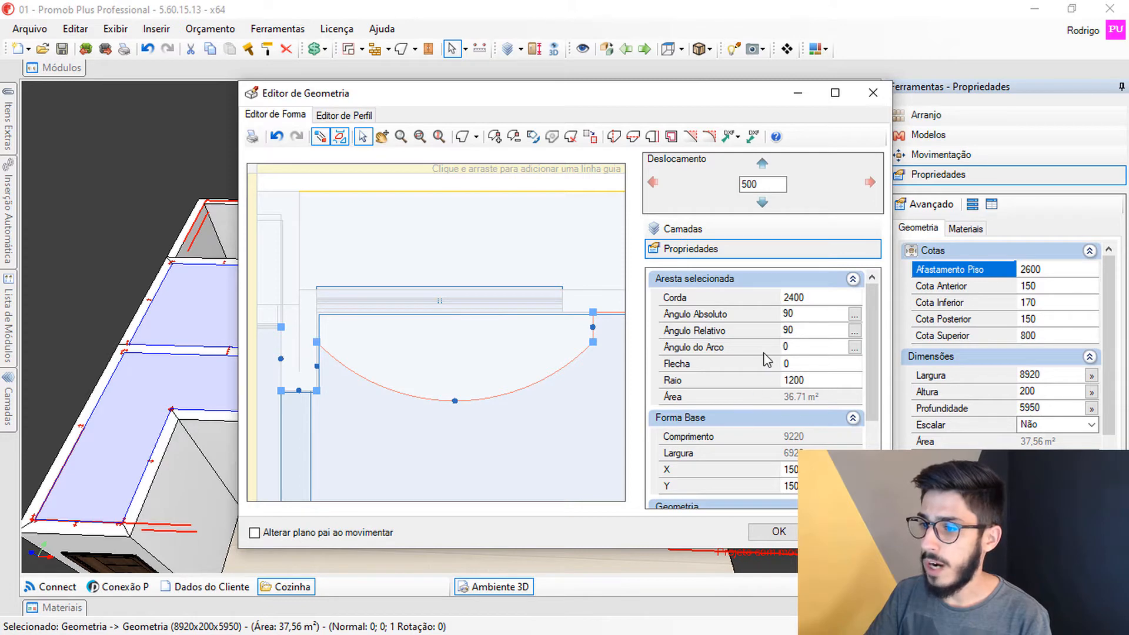
left_click(802, 330)
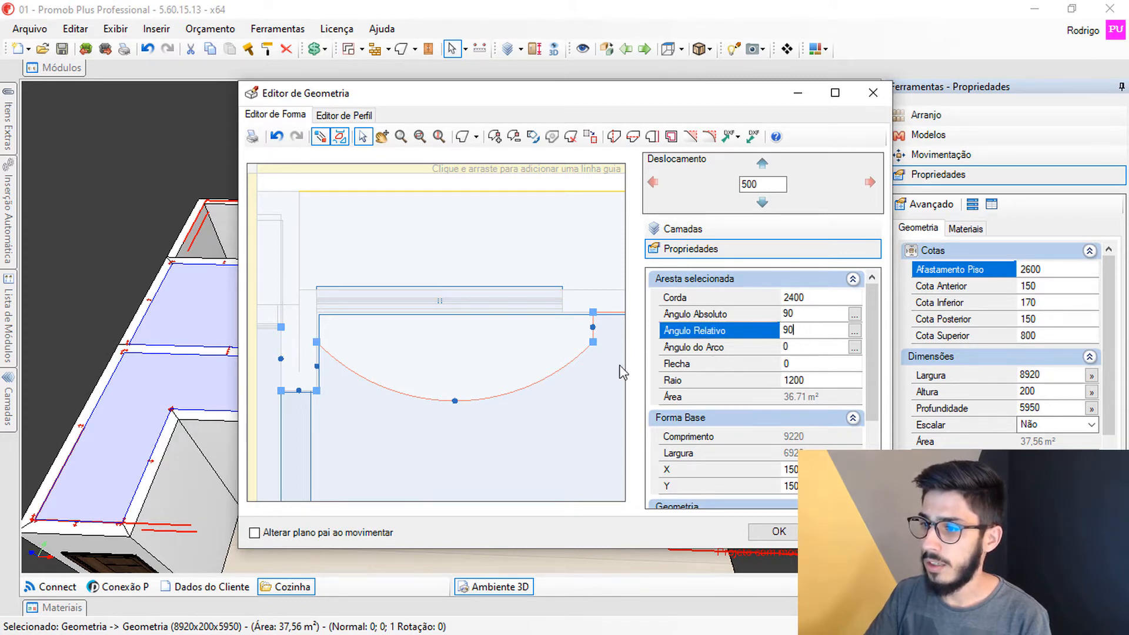
left_click(337, 361)
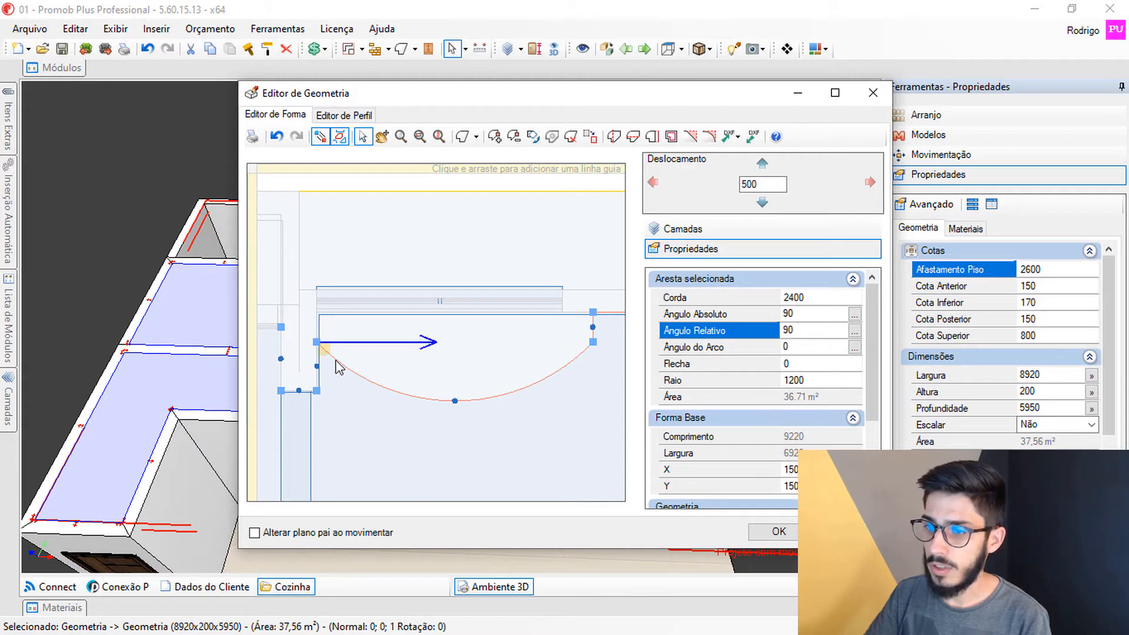
Try an arc angle (Ângulo do Arco) of 180 on the curved edge and reset it to 0.
double_click(823, 348)
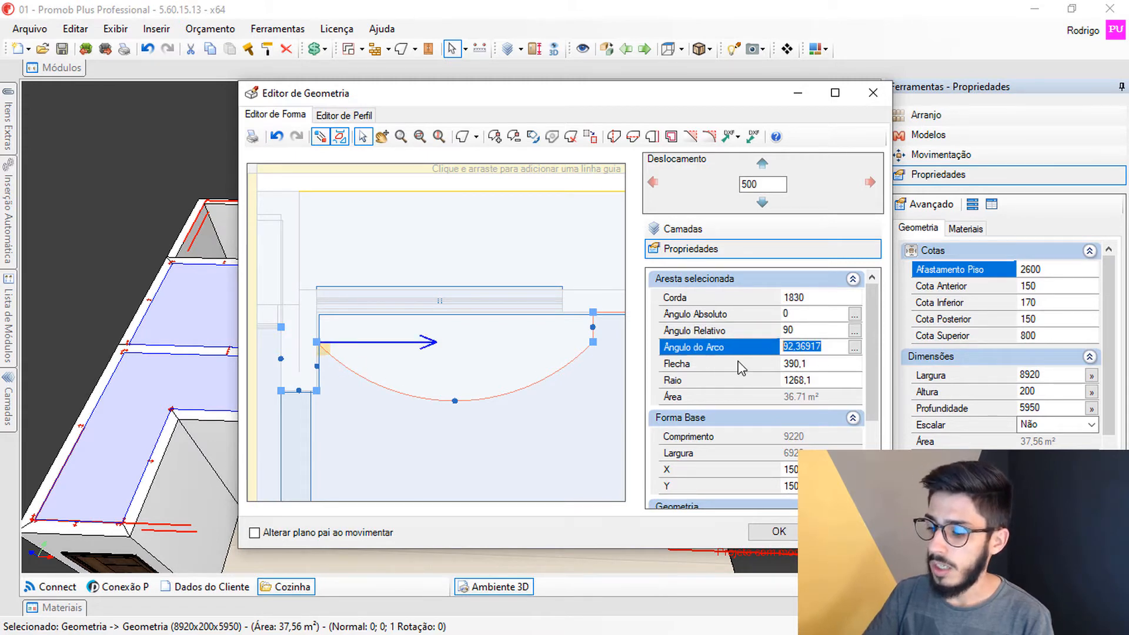
type("180")
key("Return")
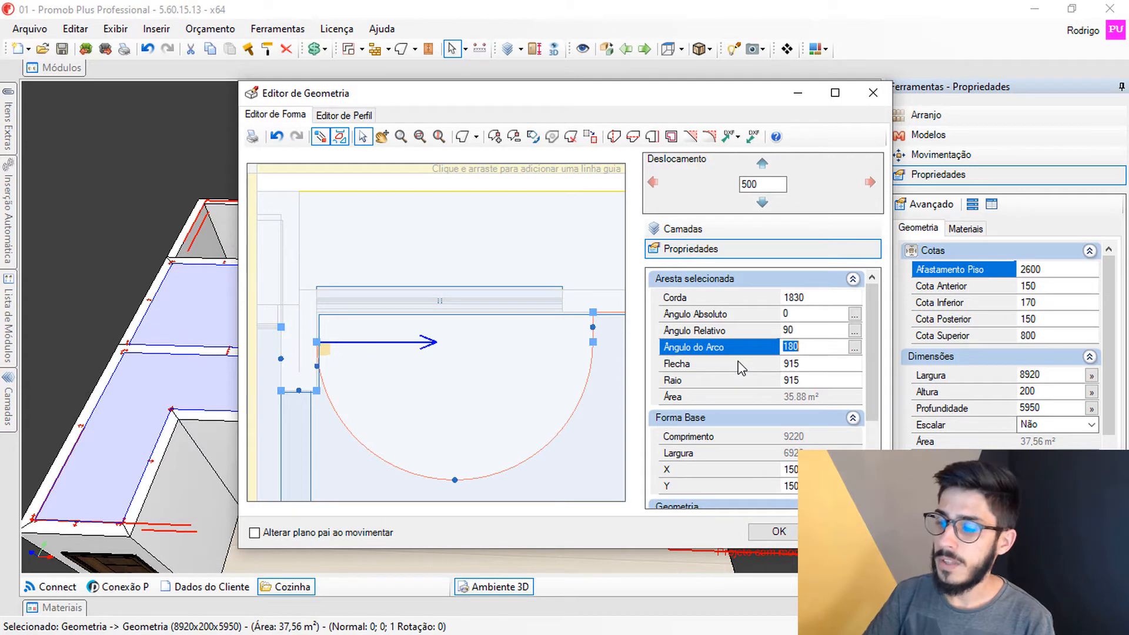
type("0")
key("Return")
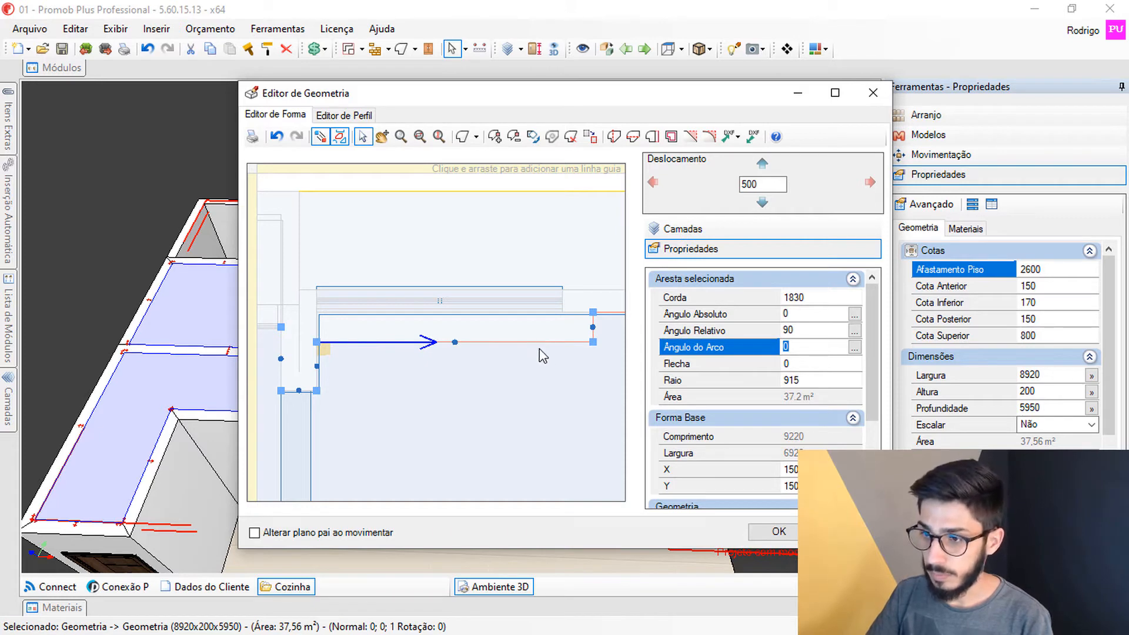
Select the recess's long horizontal edge from each of its ends to check the direction of its arrow.
scroll(398, 356, "up", 2)
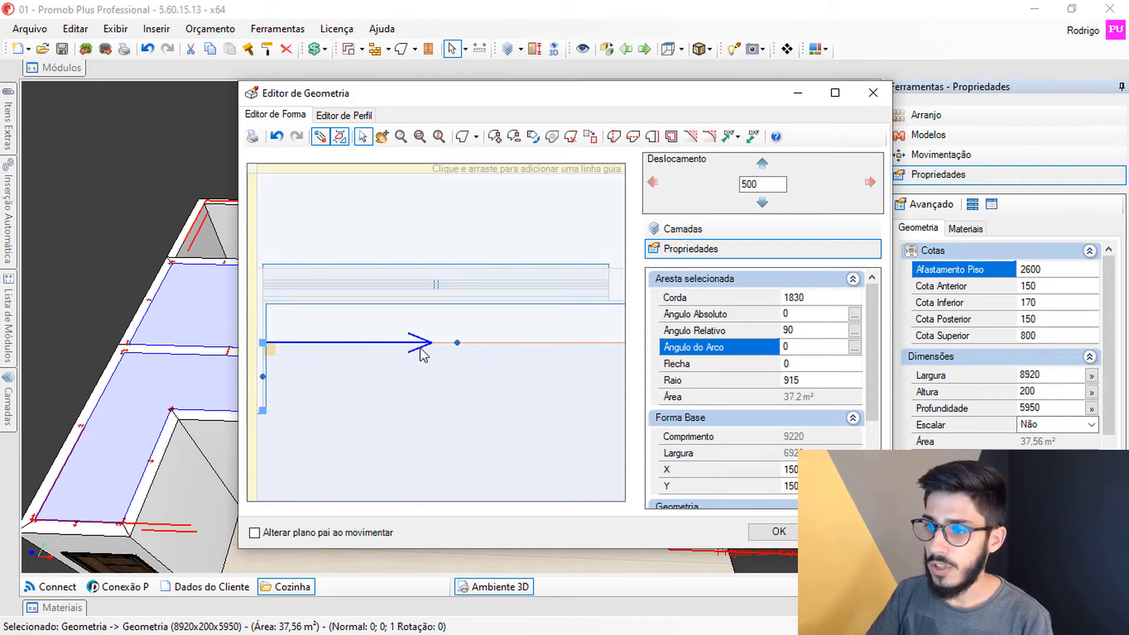
middle_click_drag(444, 345, 460, 369)
left_click(469, 345)
left_click(364, 350)
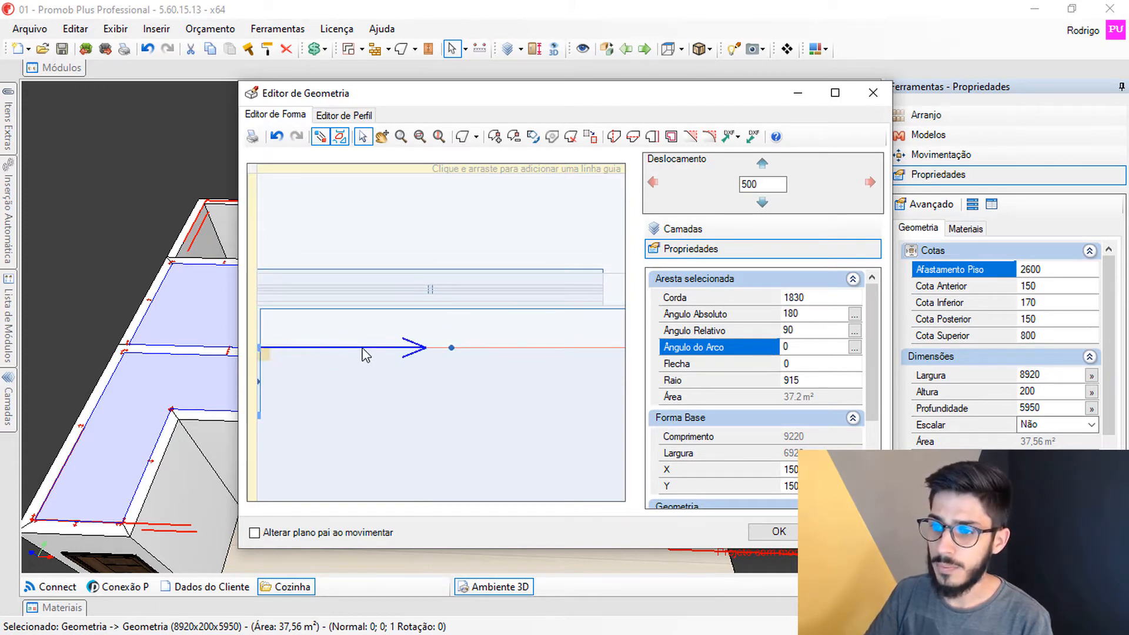
middle_click_drag(309, 354, 340, 357)
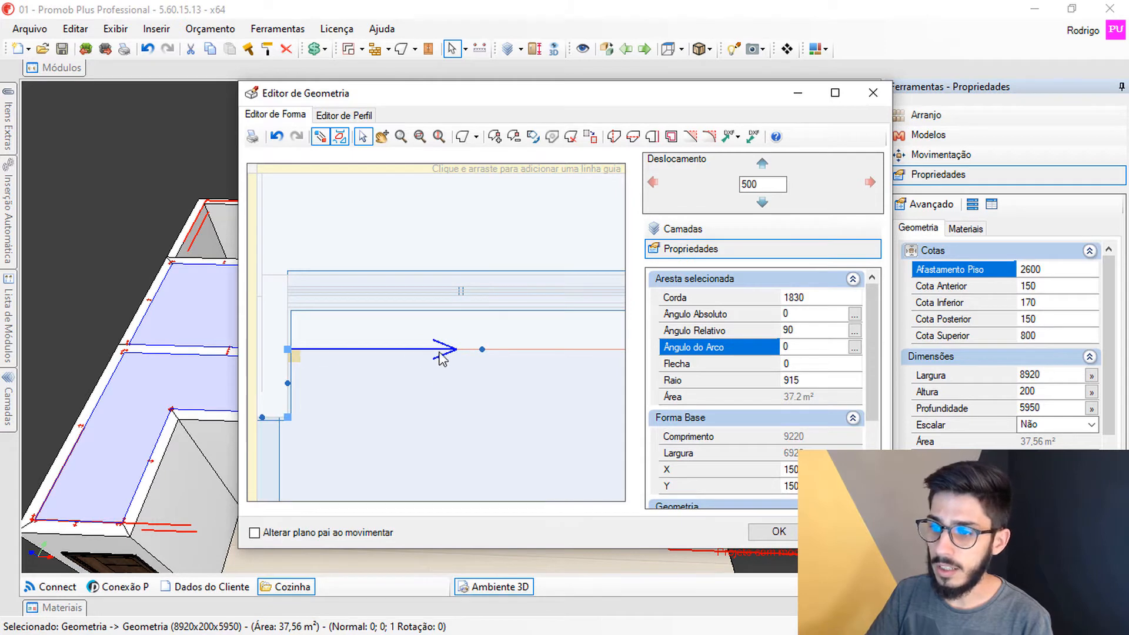
middle_click_drag(474, 351, 390, 363)
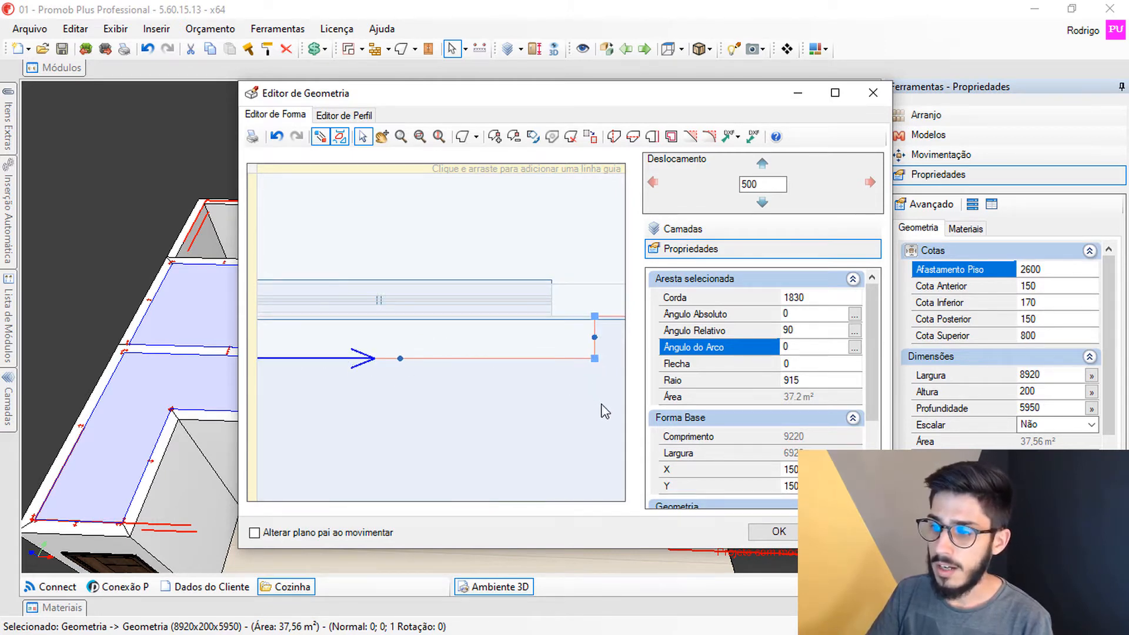
left_click(427, 360)
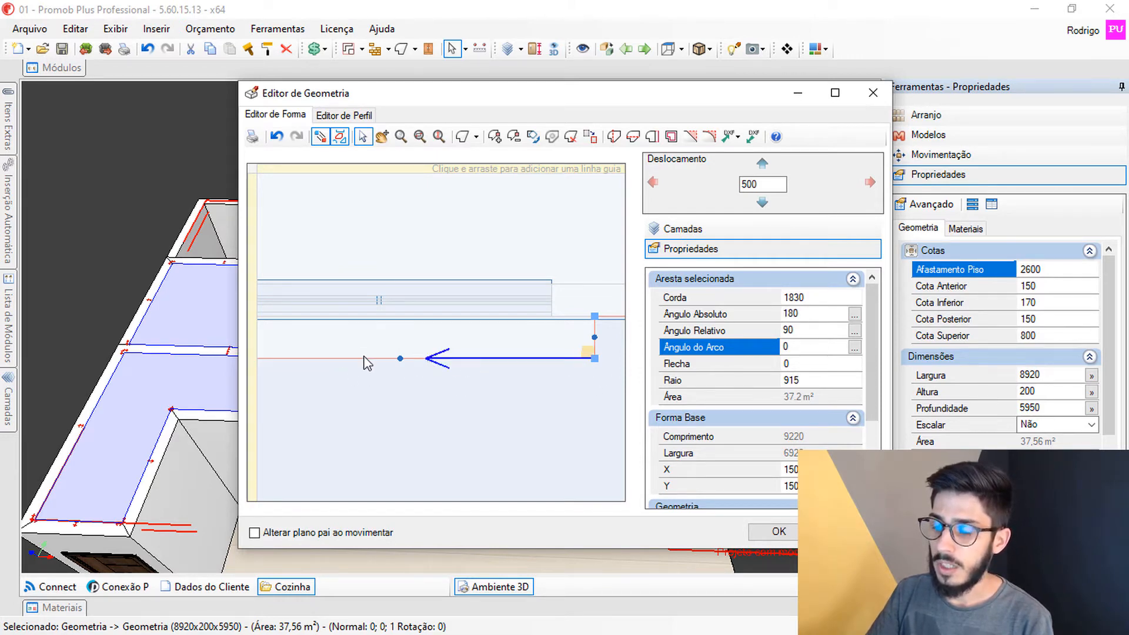
Try a chord (Corda) of 300 on the short vertical edge from its lower end, and undo the change.
scroll(453, 363, "up", 3)
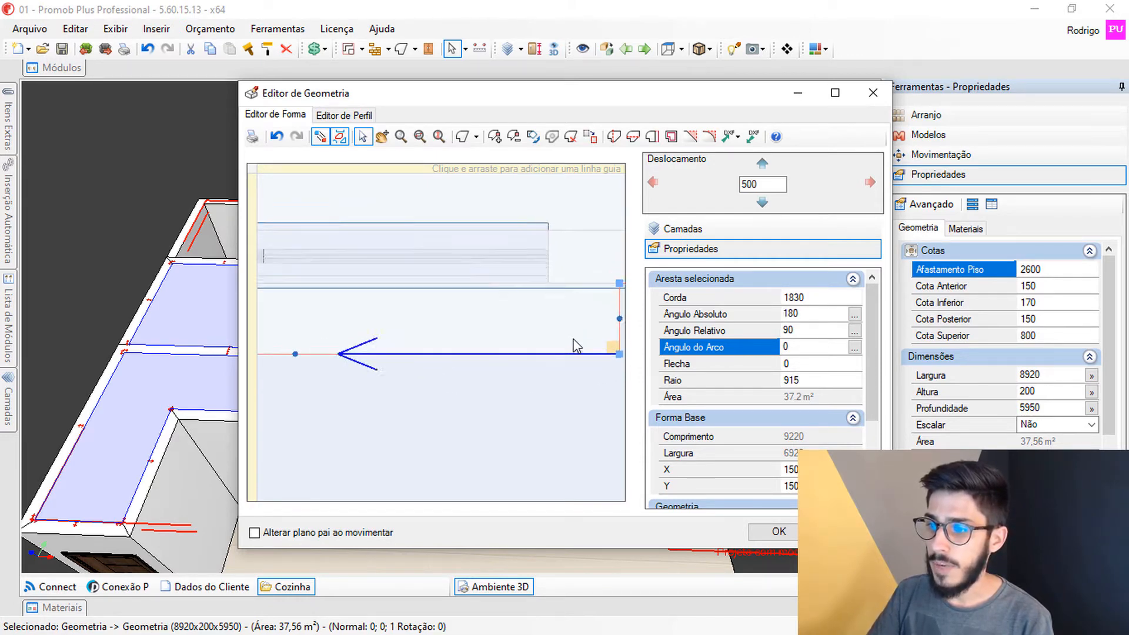
scroll(541, 340, "up", 2)
left_click(509, 276)
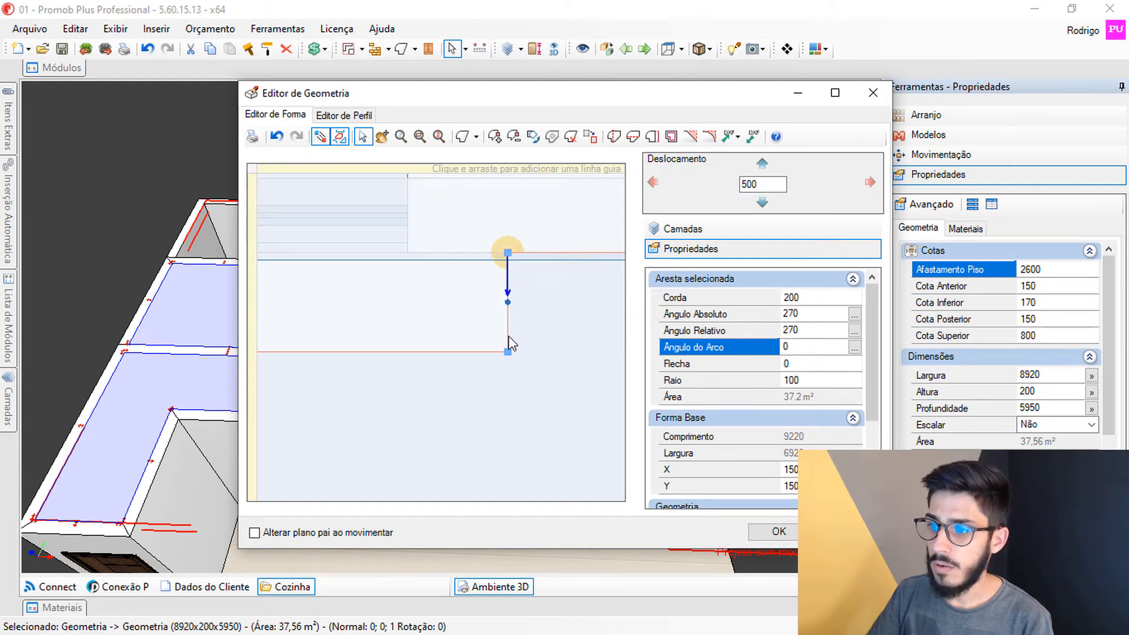
left_click(510, 329)
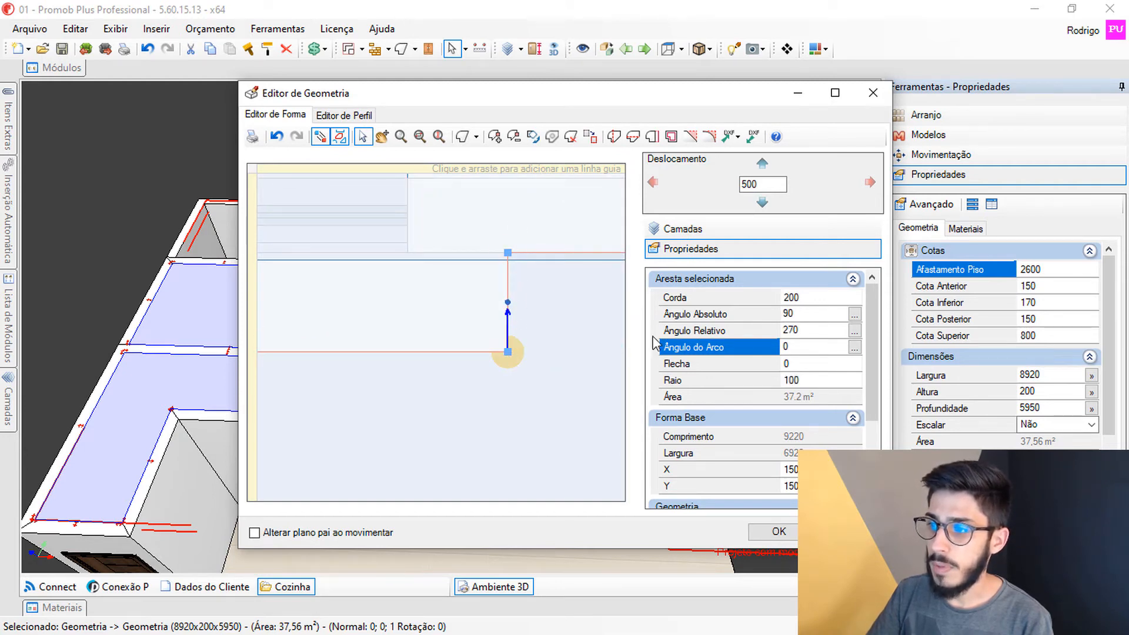
left_click(823, 298)
type("300")
key("Return")
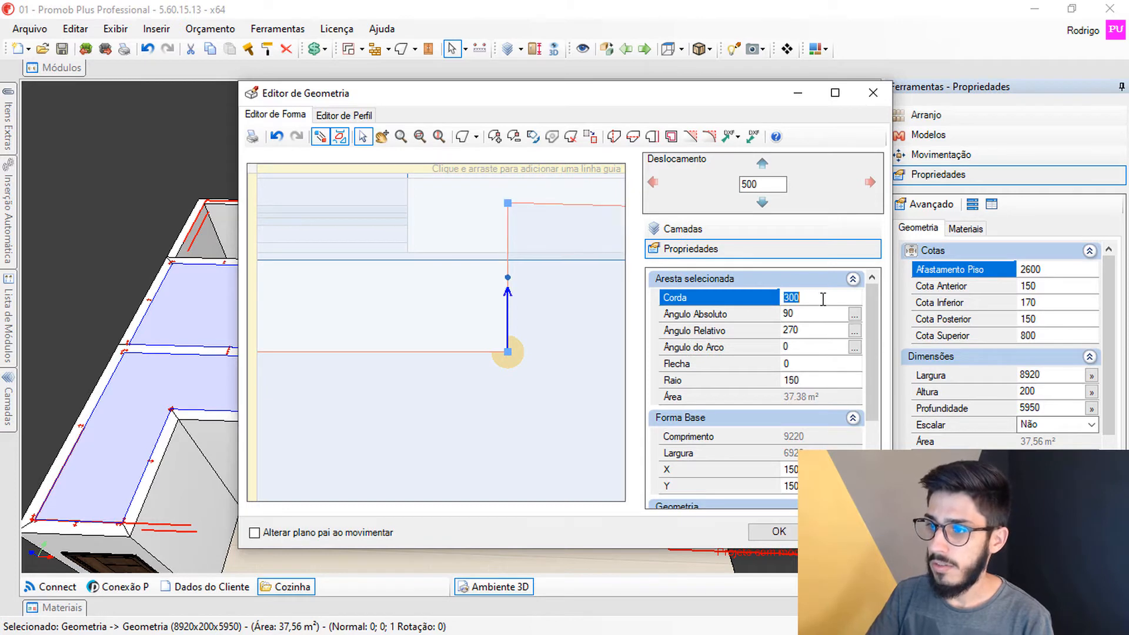
key("ctrl+z")
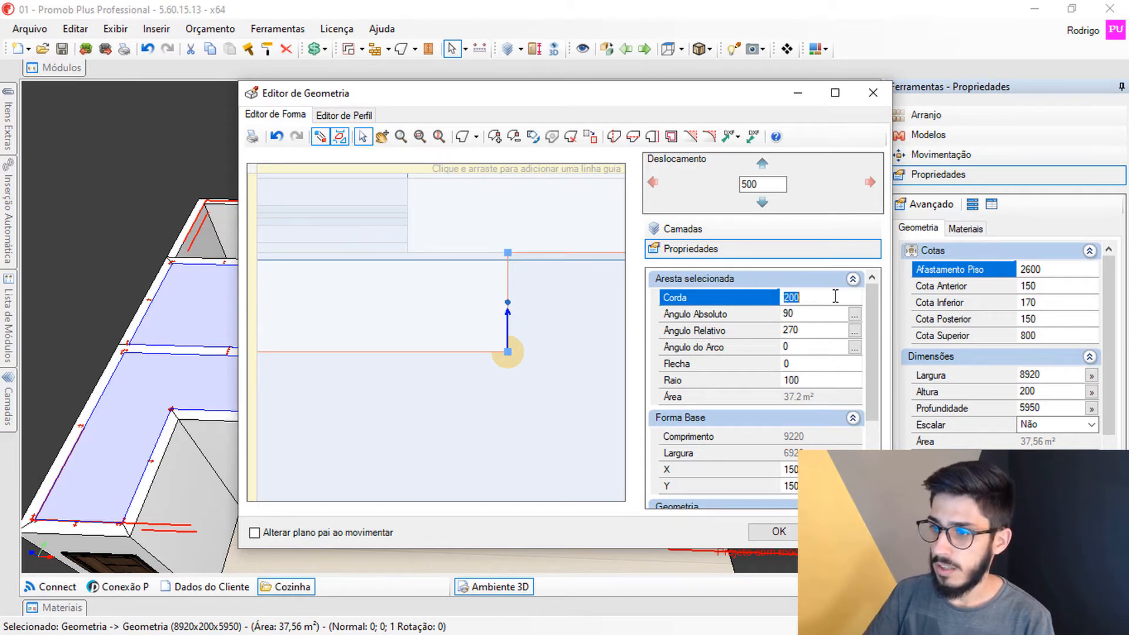
Try a chord (Corda) of 300 on the short vertical edge from its upper end, and subtract 100 from it.
left_click(507, 254)
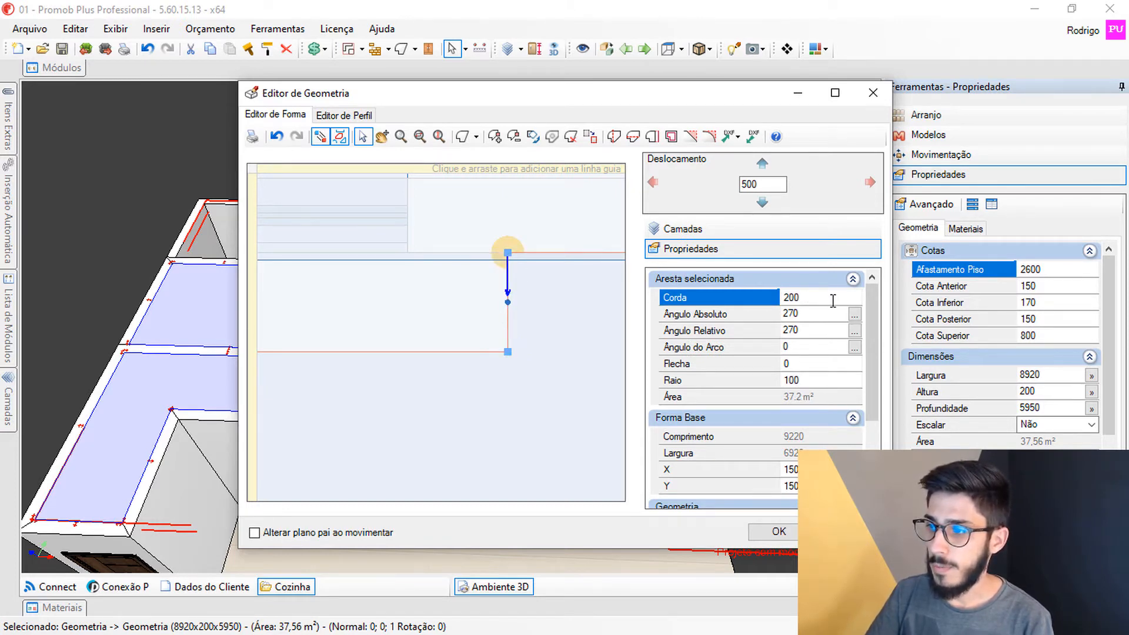
type("0")
key("Return")
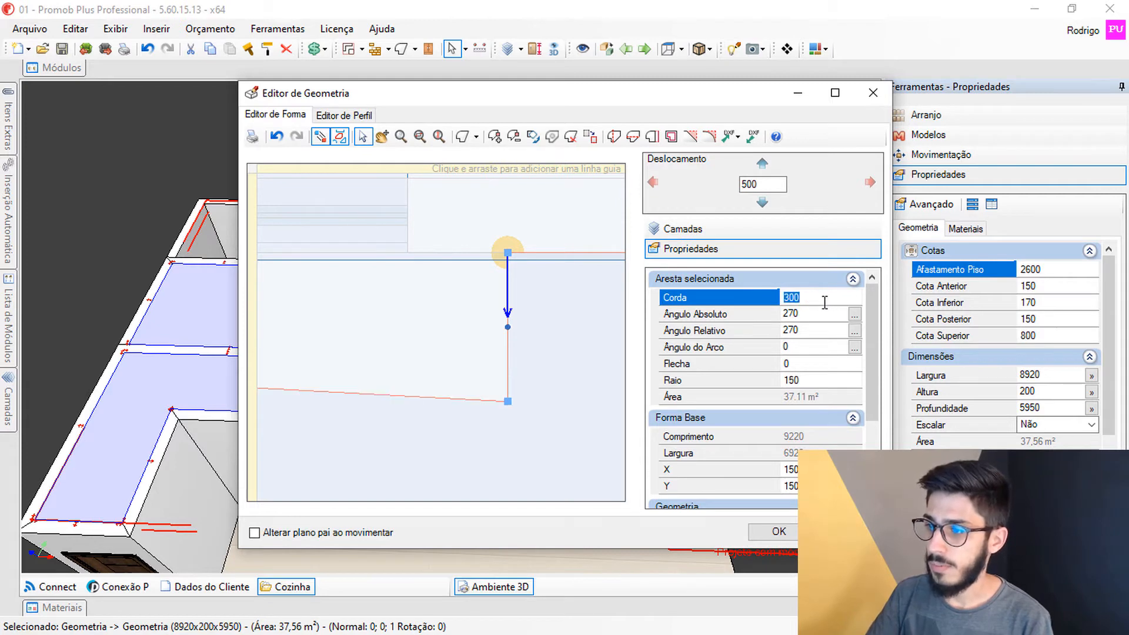
type("-100")
key("Return")
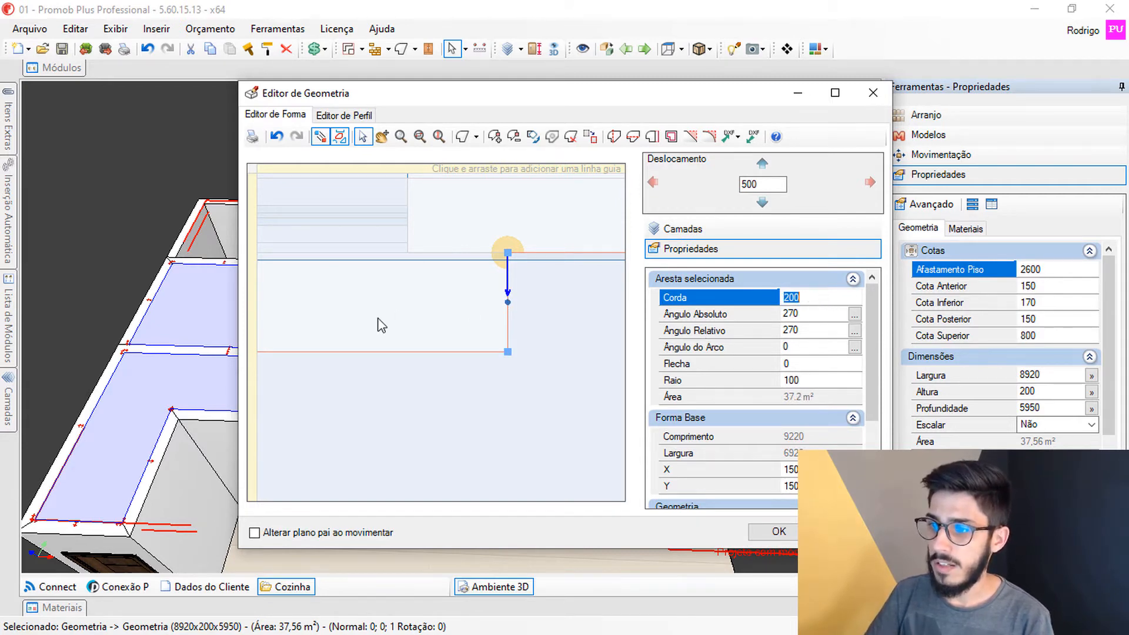
scroll(382, 329, "down", 7)
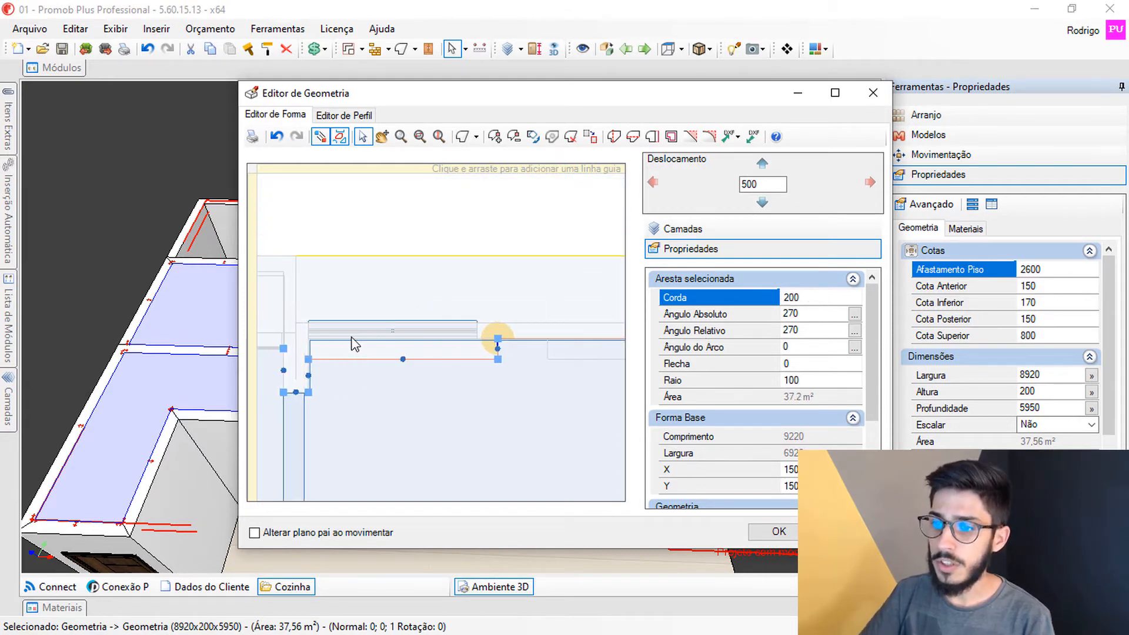
Confirm the slab's outline edit and examine the finished recess along the window in the 3D view.
scroll(353, 344, "up", 2)
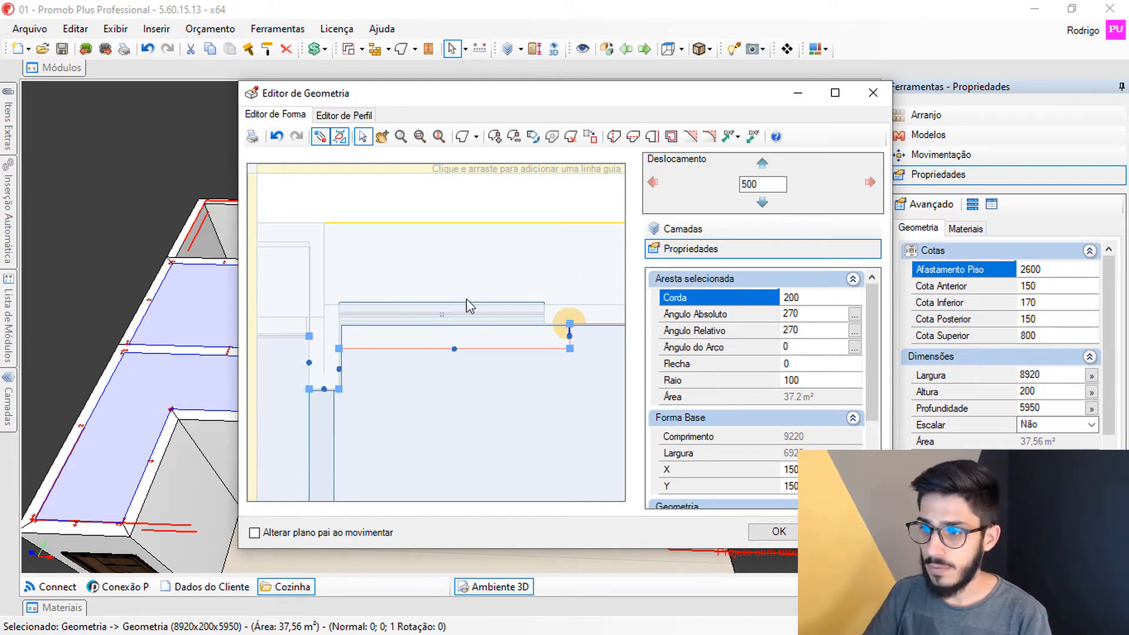
middle_click_drag(500, 351, 465, 349)
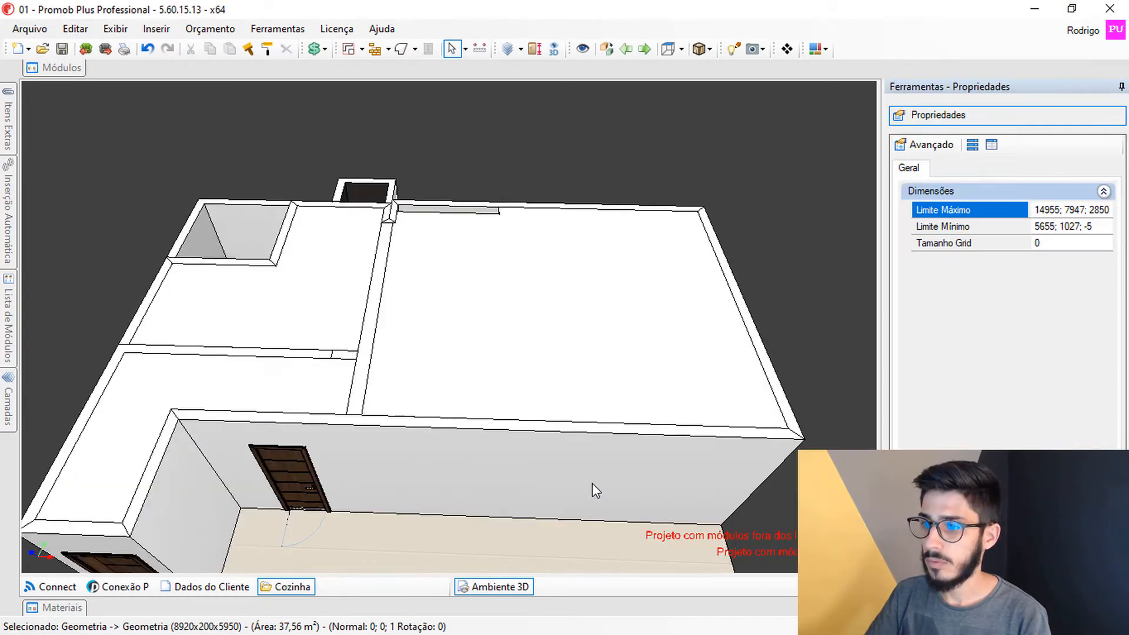
scroll(513, 297, "up", 2)
scroll(484, 299, "up", 4)
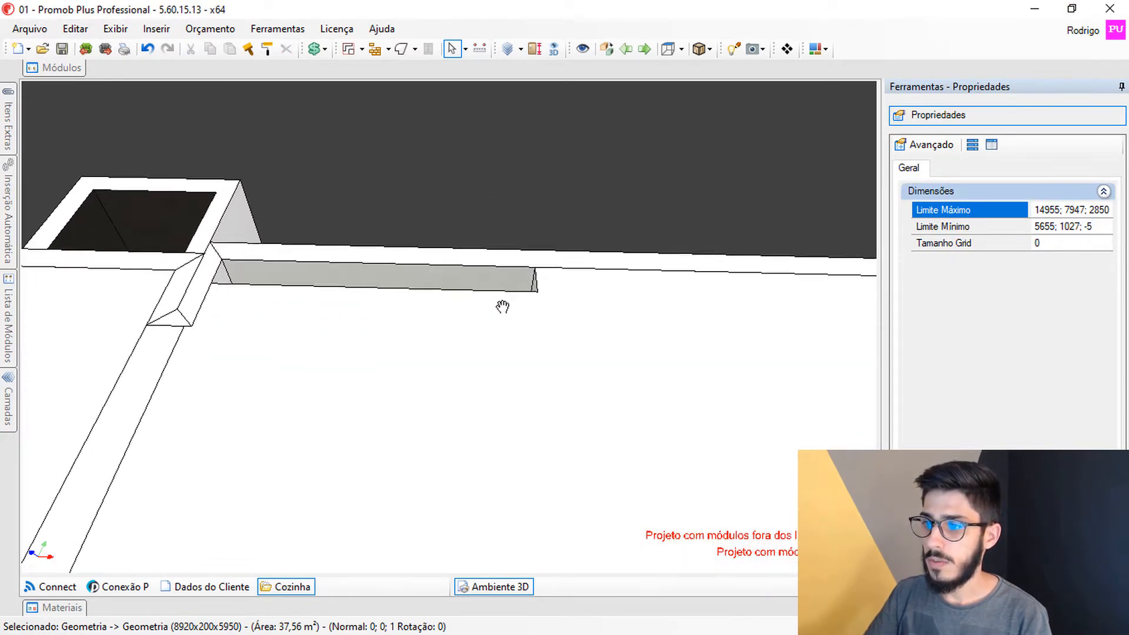
middle_click_drag(502, 306, 430, 150)
Trace a linear geometry (Construir Lineares) on the slab's underside from the short window's end to the room corner and along the long window.
left_click(415, 49)
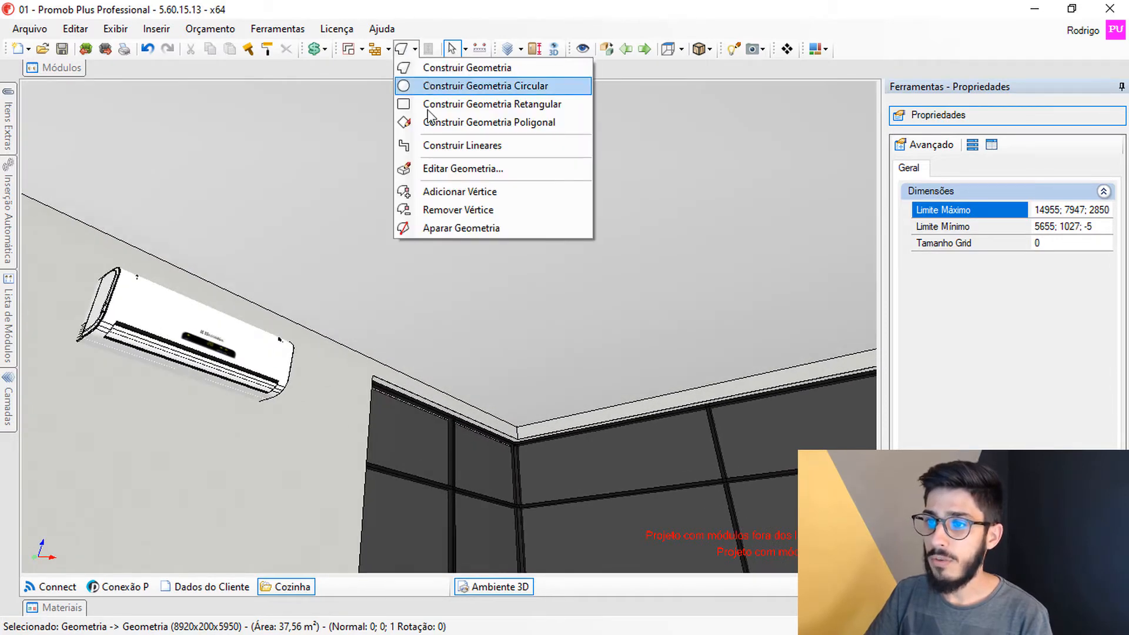
left_click(431, 147)
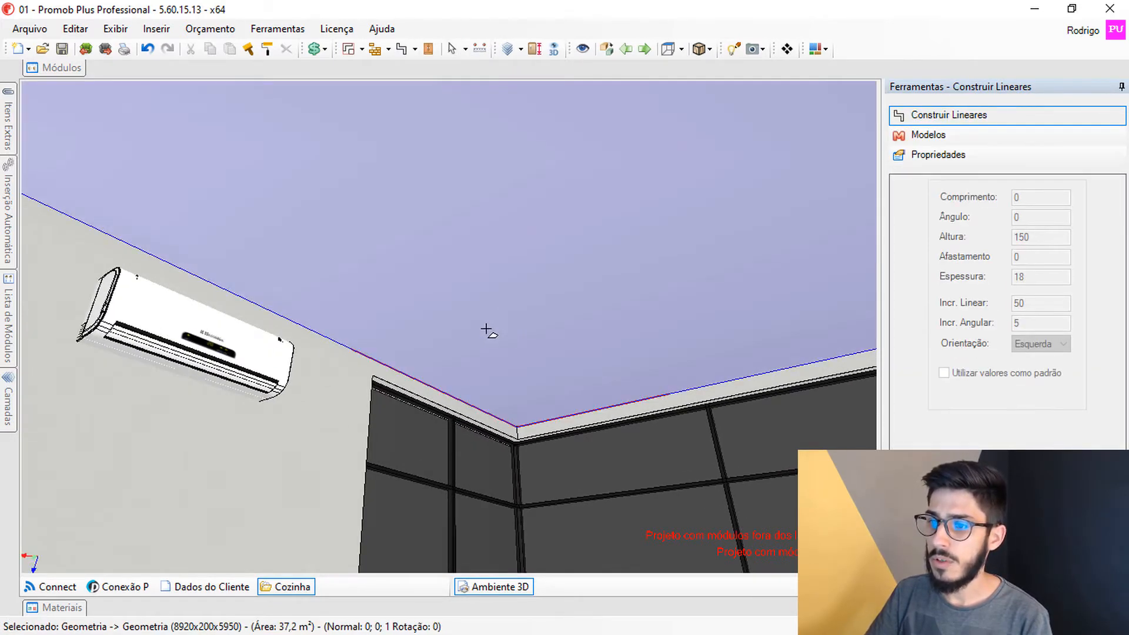
middle_click_drag(455, 312, 437, 275)
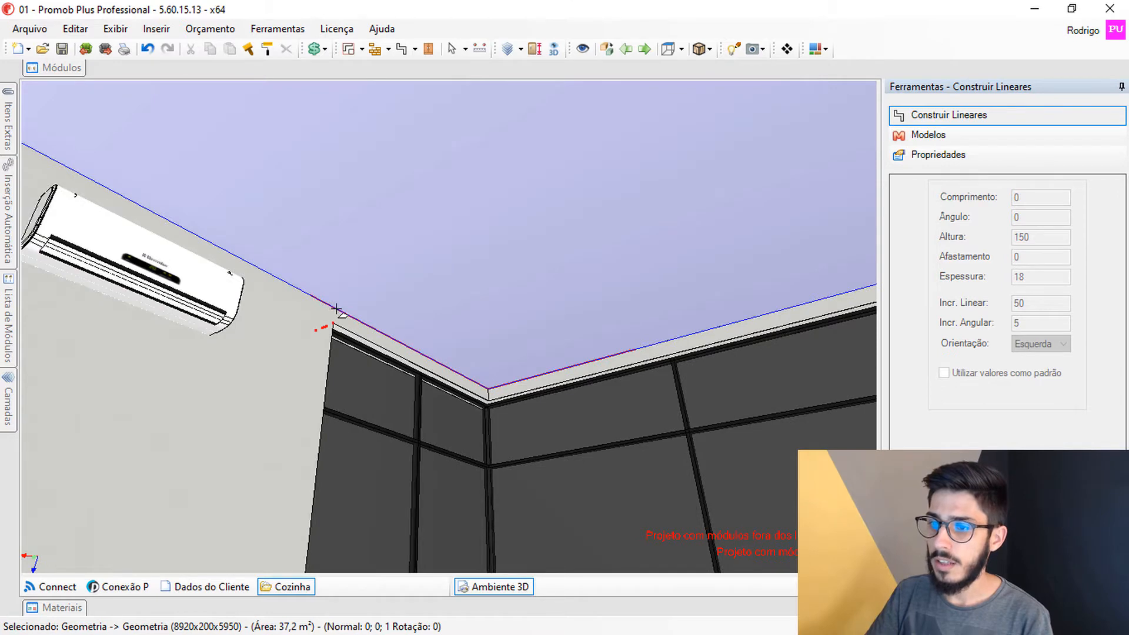
scroll(336, 308, "up", 2)
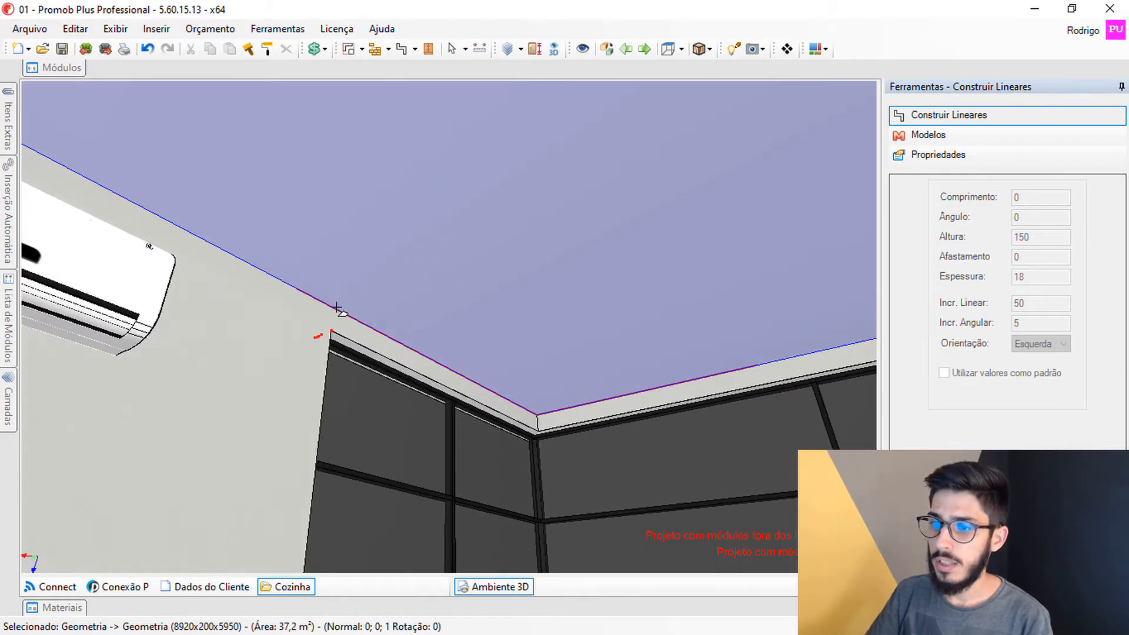
left_click(333, 308)
left_click(537, 415)
middle_click_drag(517, 384, 378, 337)
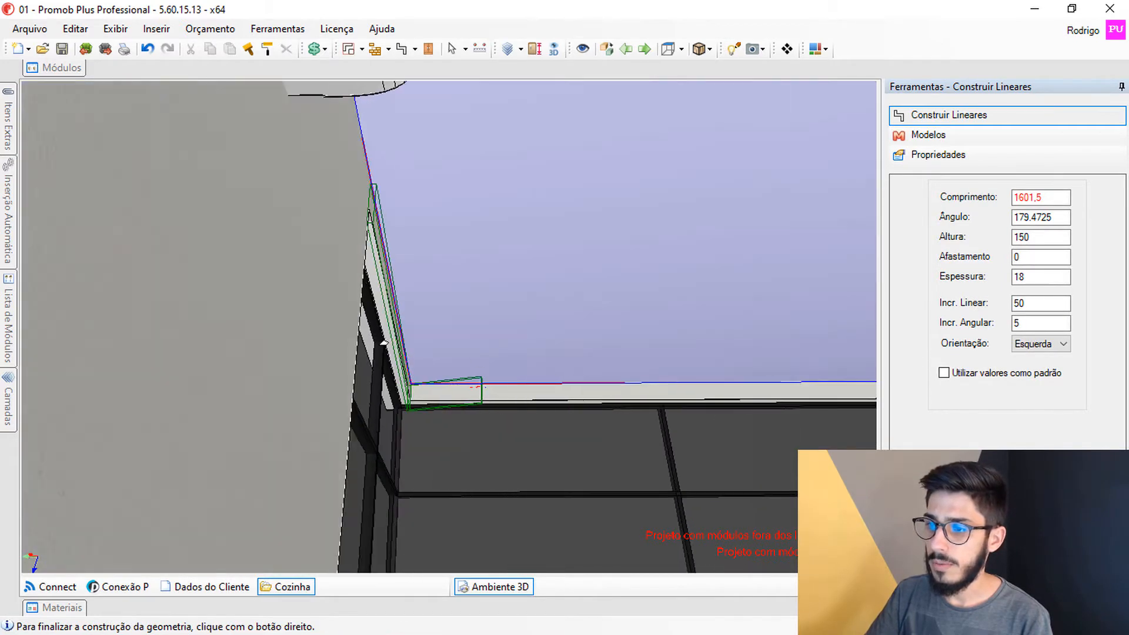
middle_click_drag(860, 388, 502, 341)
middle_click_drag(799, 349, 721, 355)
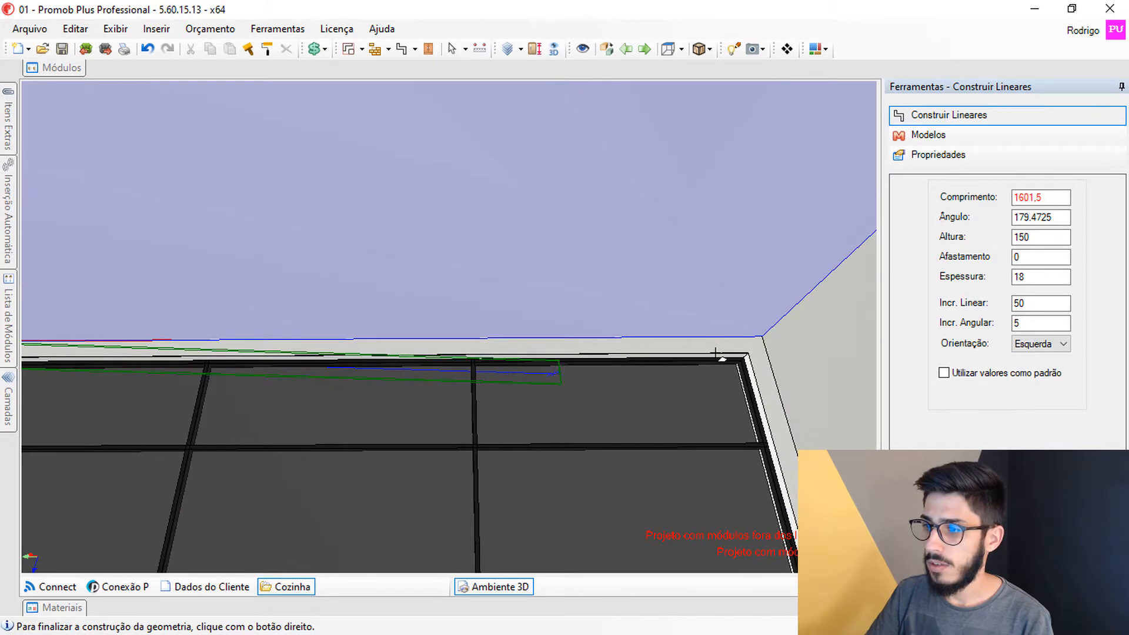
Set the linear's thickness (Espessura) and height (Altura) to 200 and its orientation to Direita.
double_click(1048, 277)
type("200")
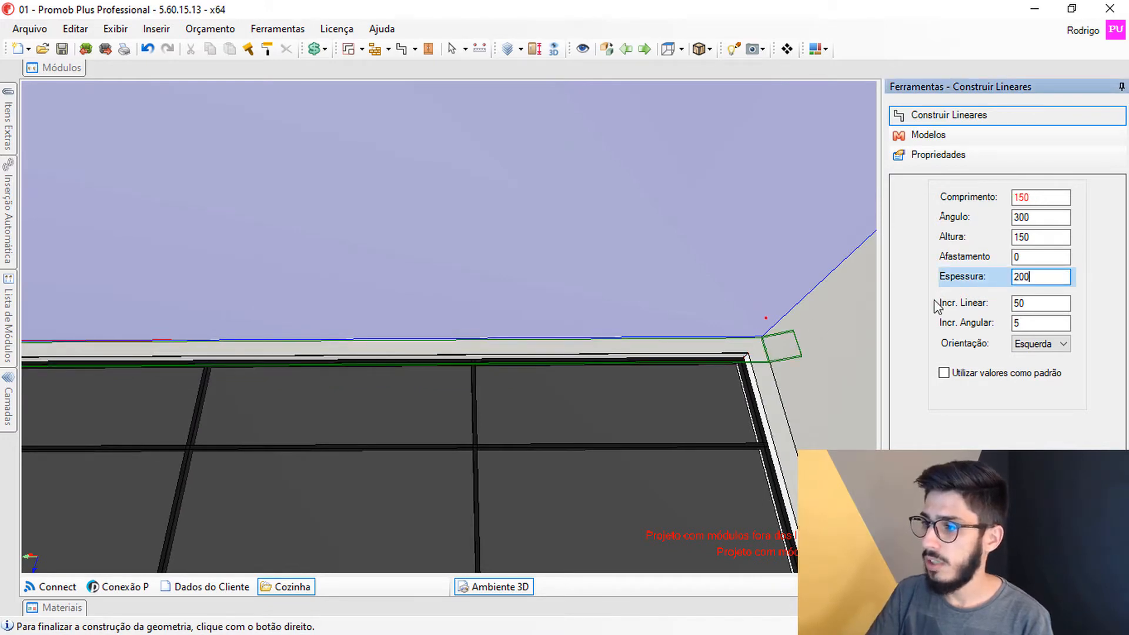
left_click(940, 246)
type("200")
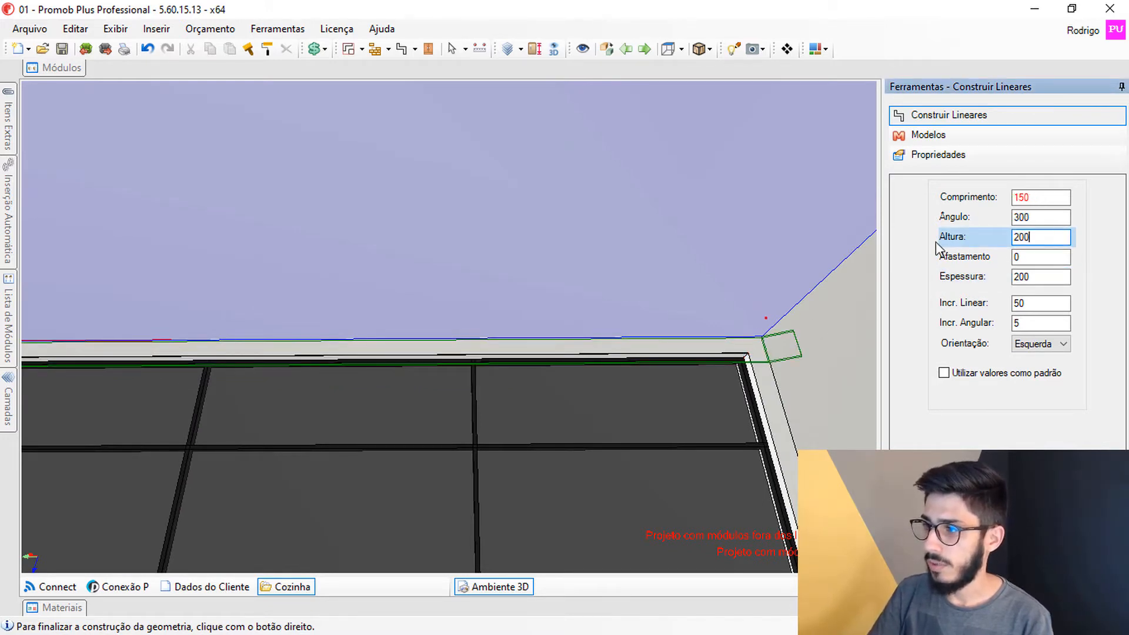
left_click(1033, 217)
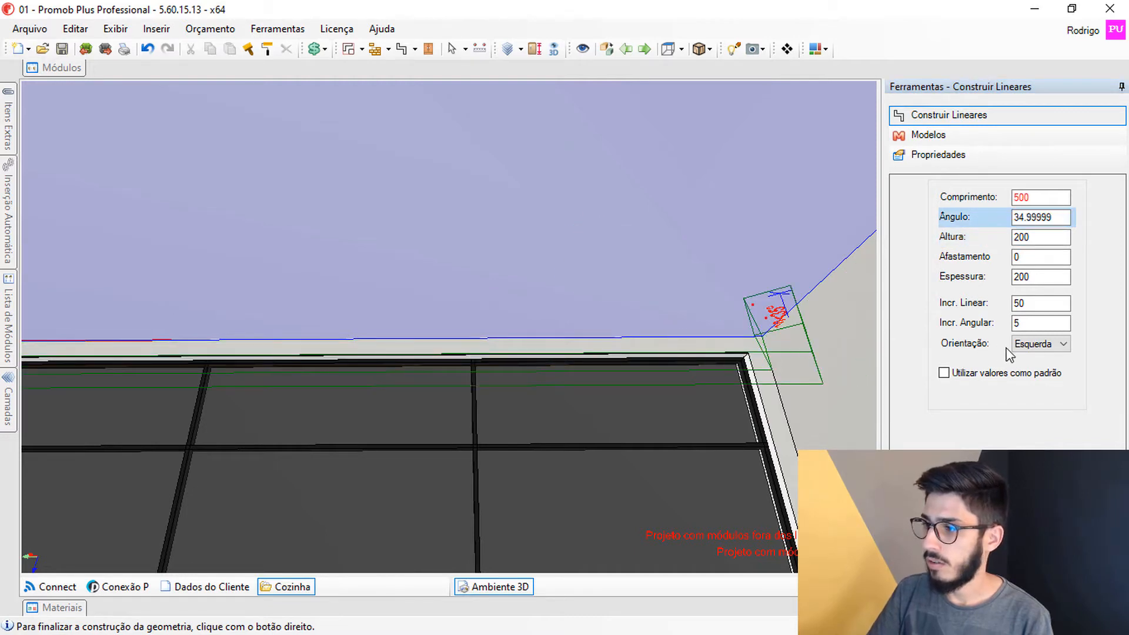
left_click(1040, 344)
left_click(1040, 379)
left_click(1059, 197)
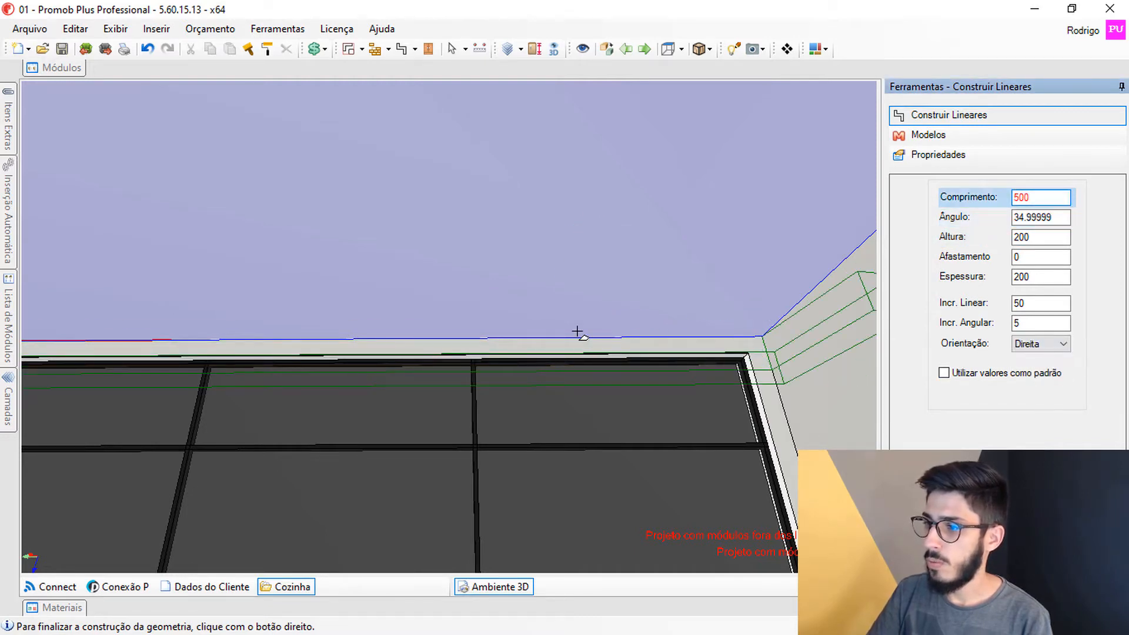
Finish the linear with the Finalizar construção option and Por Baixo alignment.
middle_click_drag(578, 332, 665, 335)
right_click(743, 336)
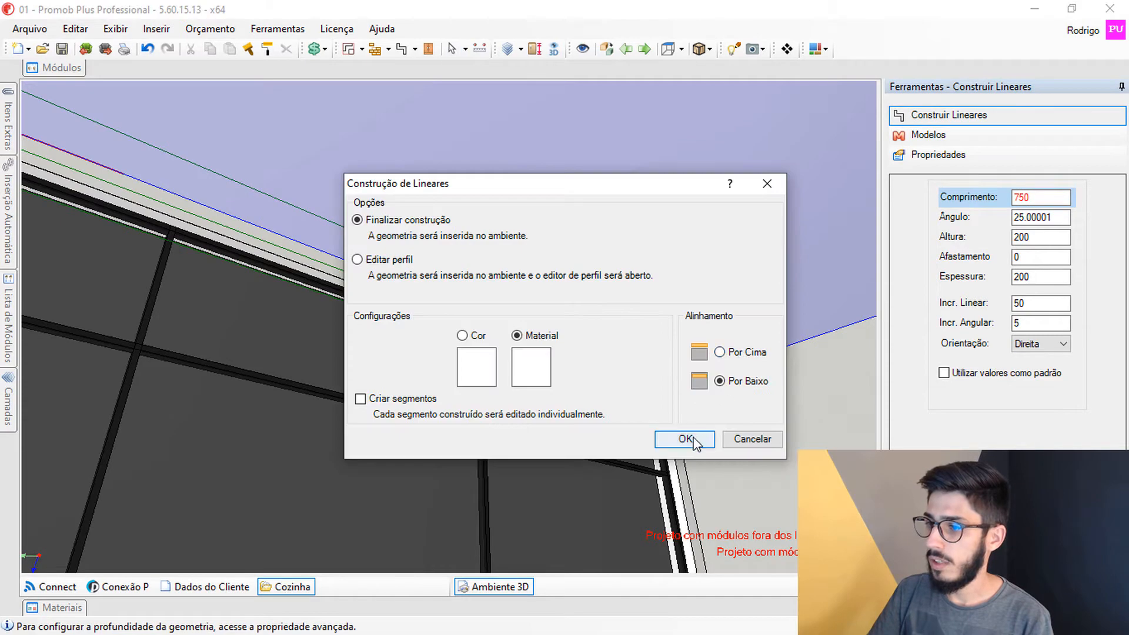
left_click(693, 441)
middle_click_drag(692, 441, 520, 365)
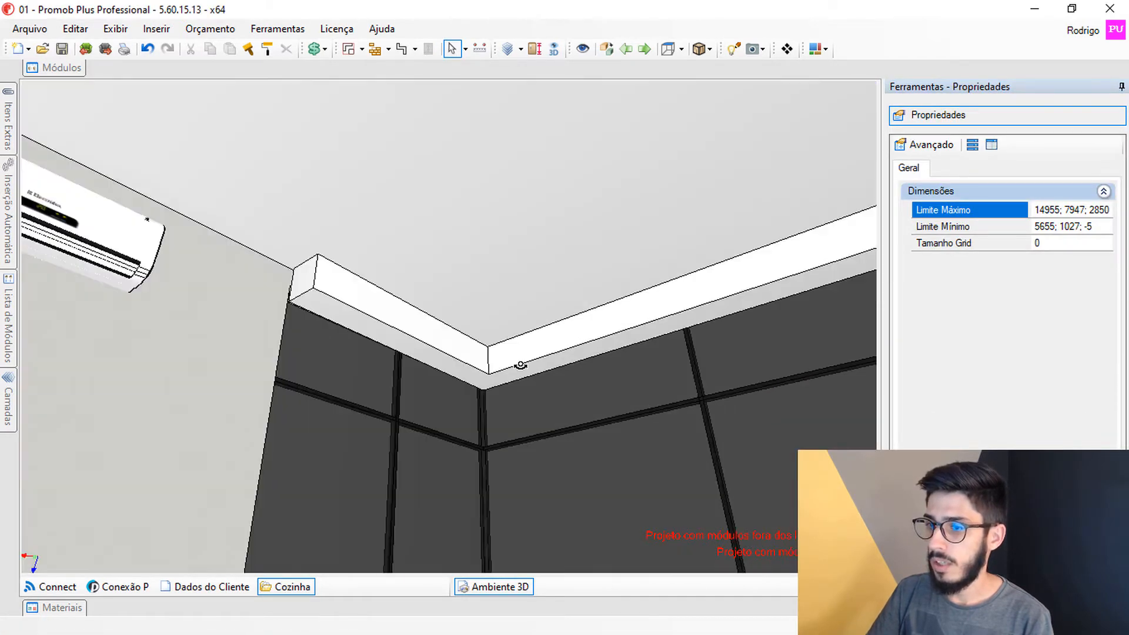
Cut the ceiling slab with the new L-shaped linear using Furar.
left_click(521, 366)
right_click(518, 365)
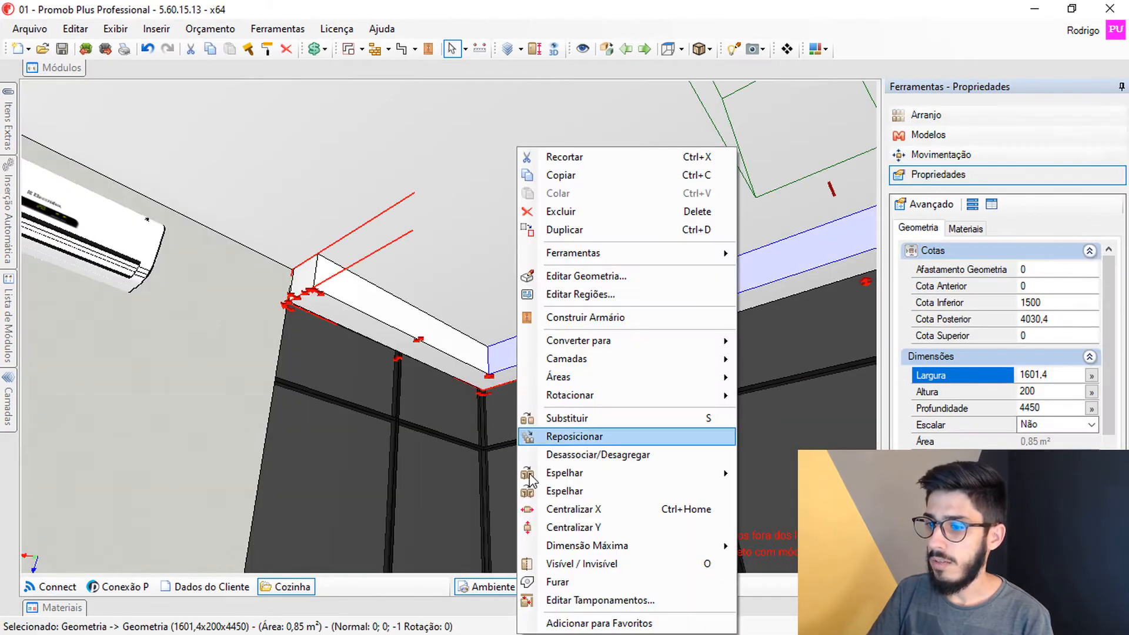
left_click(558, 586)
middle_click_drag(402, 362, 261, 303)
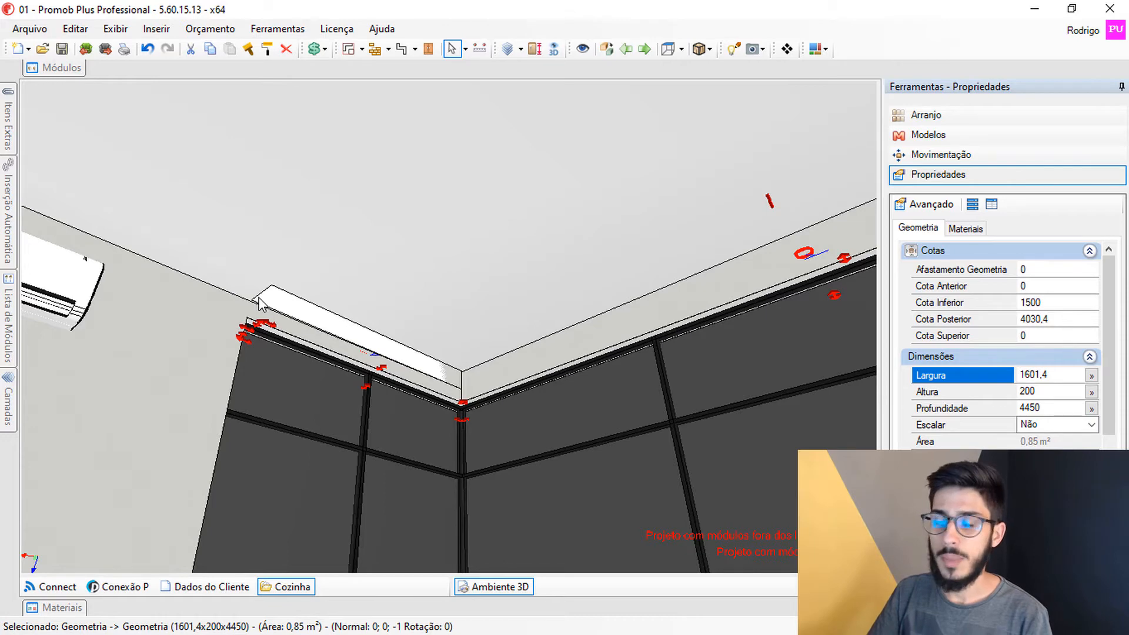
Turn on the display of invisible objects (Objetos Invisíveis) in the 3D view.
left_click(858, 626)
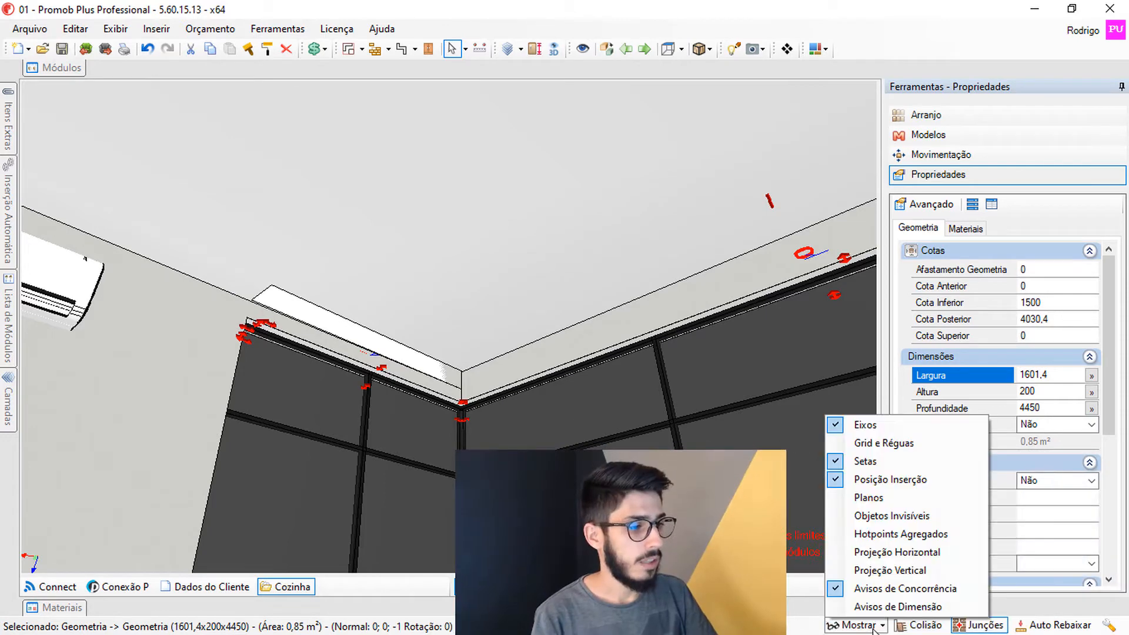
left_click(876, 534)
scroll(222, 277, "up", 5)
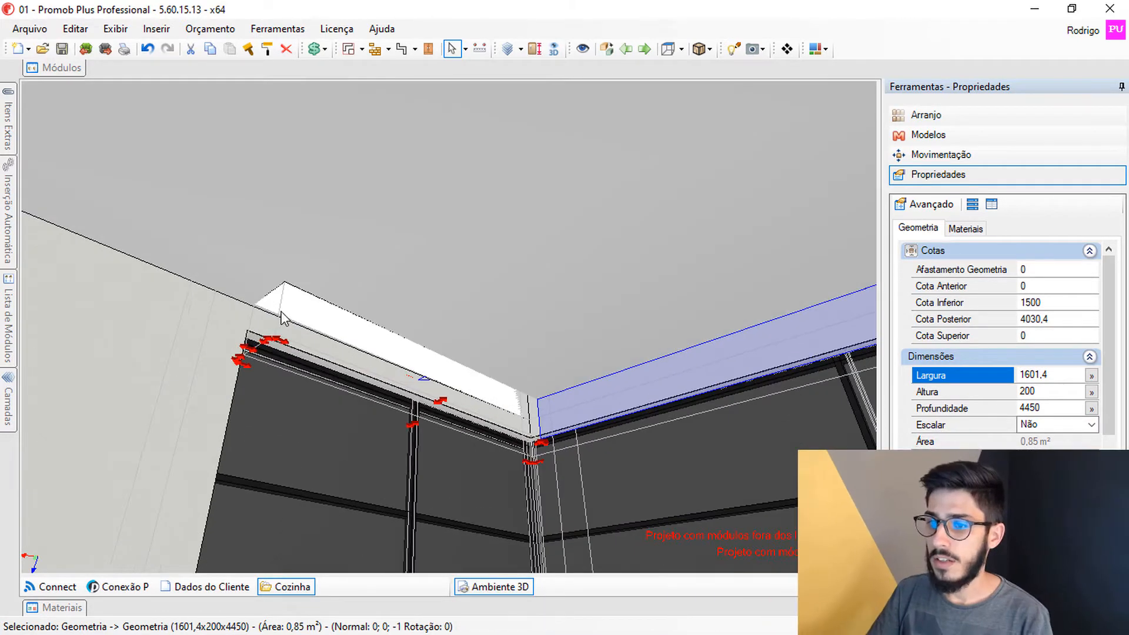
Select the hidden linear that cut the slab and delete it.
left_click(280, 319)
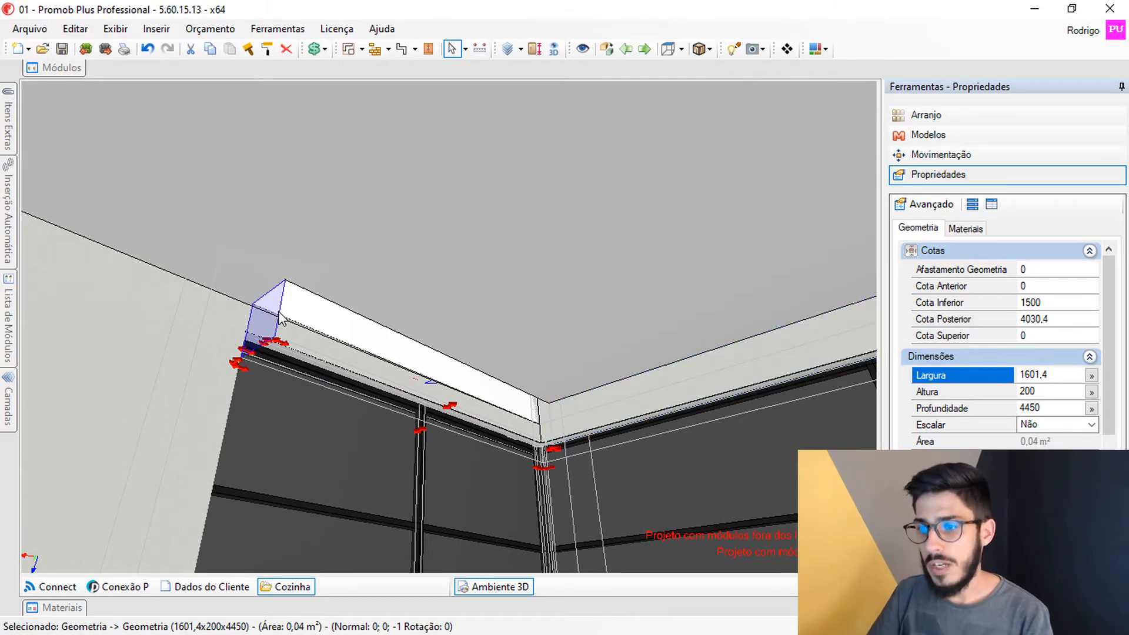
middle_click_drag(280, 318, 303, 329)
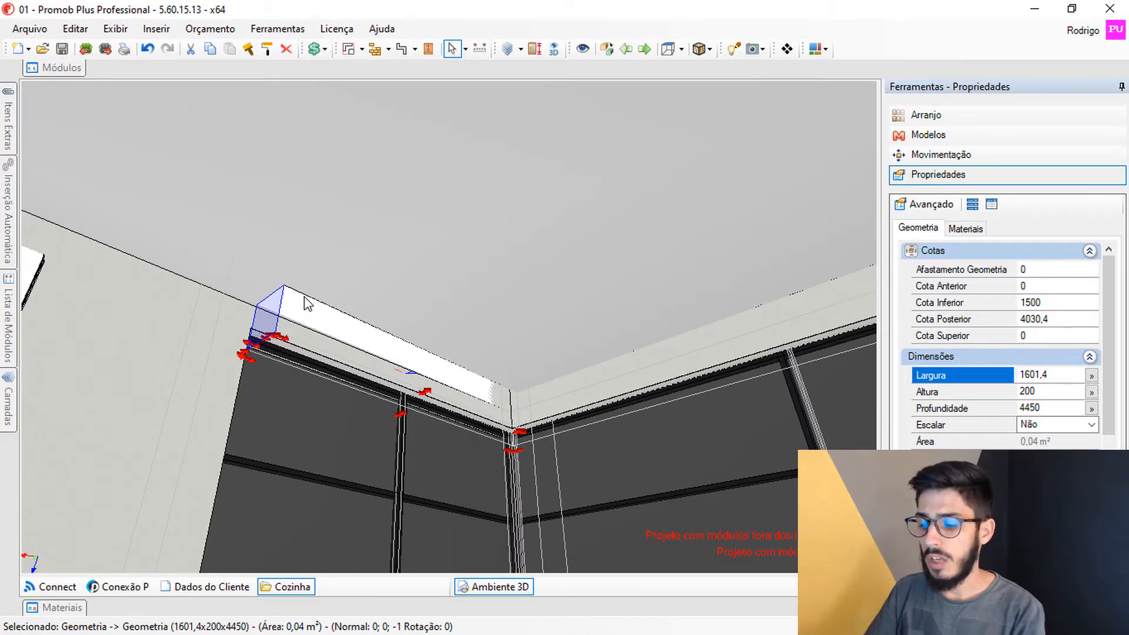
key("Delete")
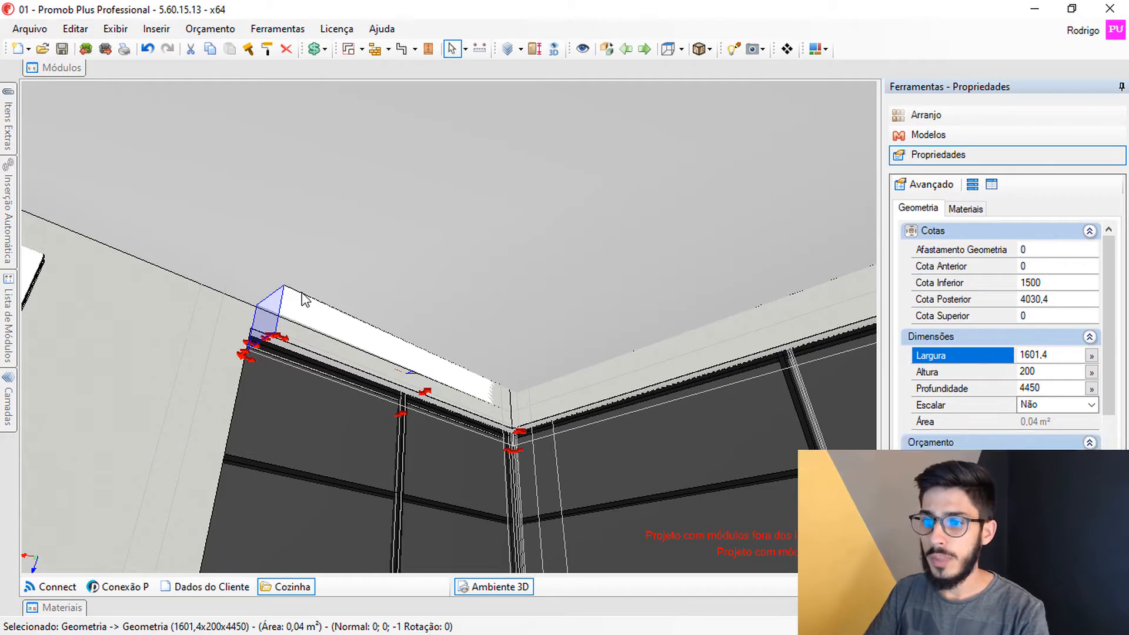
middle_click_drag(230, 365, 276, 353)
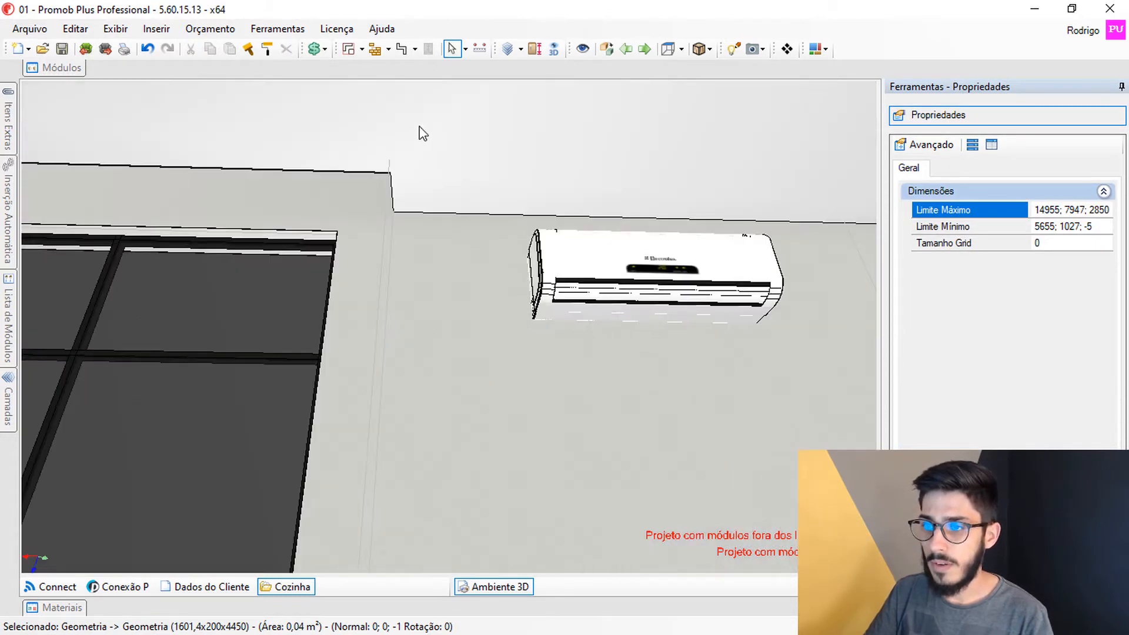
Try to reshape the slab's cut near the air conditioner with its edge arrow, and undo back to the uncut slab.
left_click(422, 131)
mouse_move(480, 289)
middle_mouse_down()
mouse_move(508, 279)
mouse_move(549, 291)
mouse_move(583, 276)
middle_mouse_up()
left_click_drag(551, 228, 746, 319)
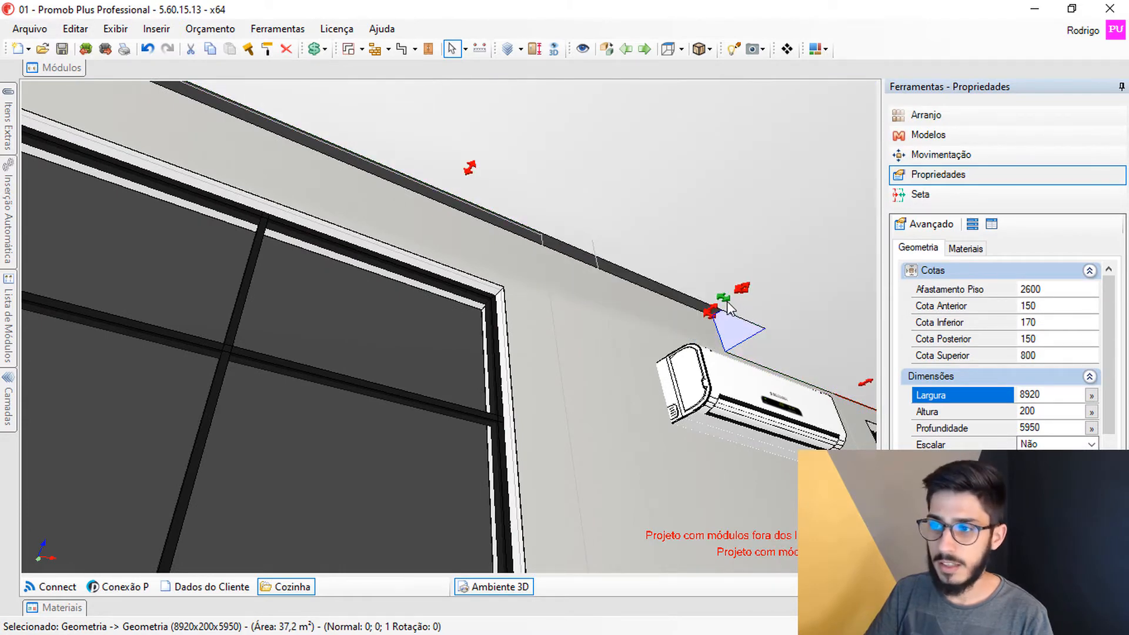
key("ctrl+z")
Open the ceiling slab in the geometry editor and add a vertex on its window-side edge near the short window's end.
middle_click_drag(600, 310, 465, 333)
middle_click_drag(184, 186, 438, 323)
right_click(441, 326)
left_click(471, 310)
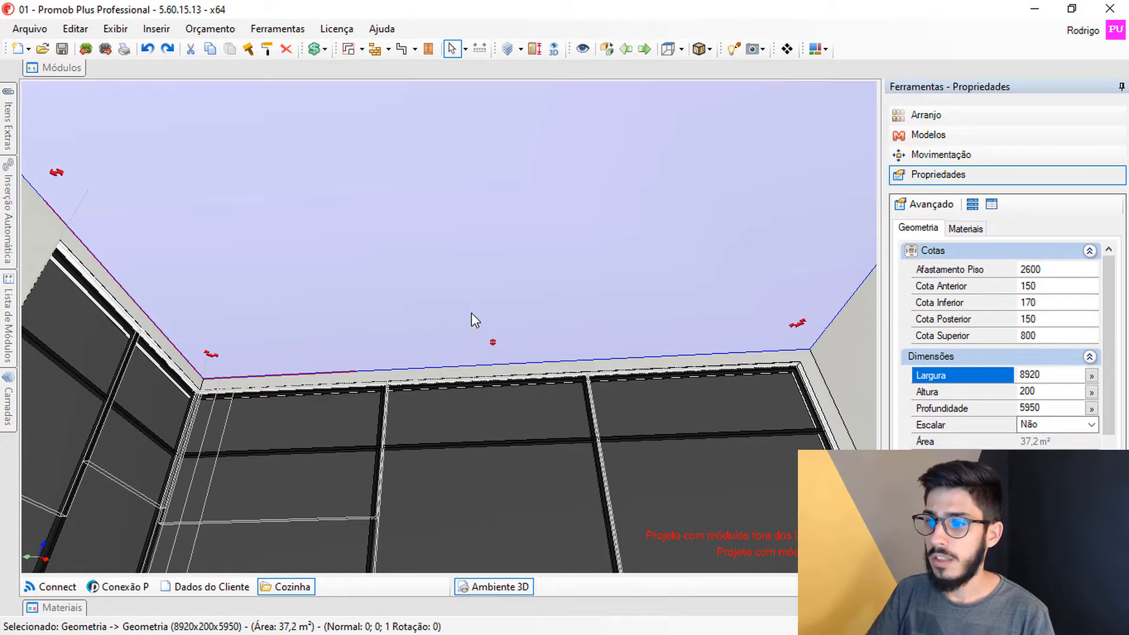
scroll(554, 286, "up", 3)
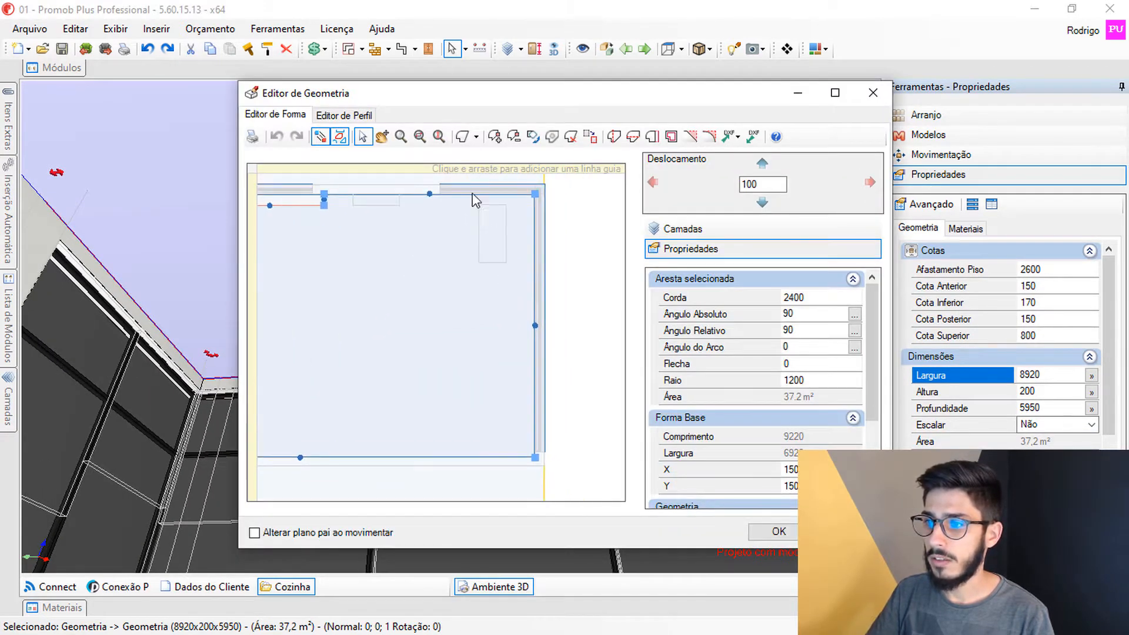
left_click(494, 136)
left_click(432, 184)
scroll(428, 282, "up", 3)
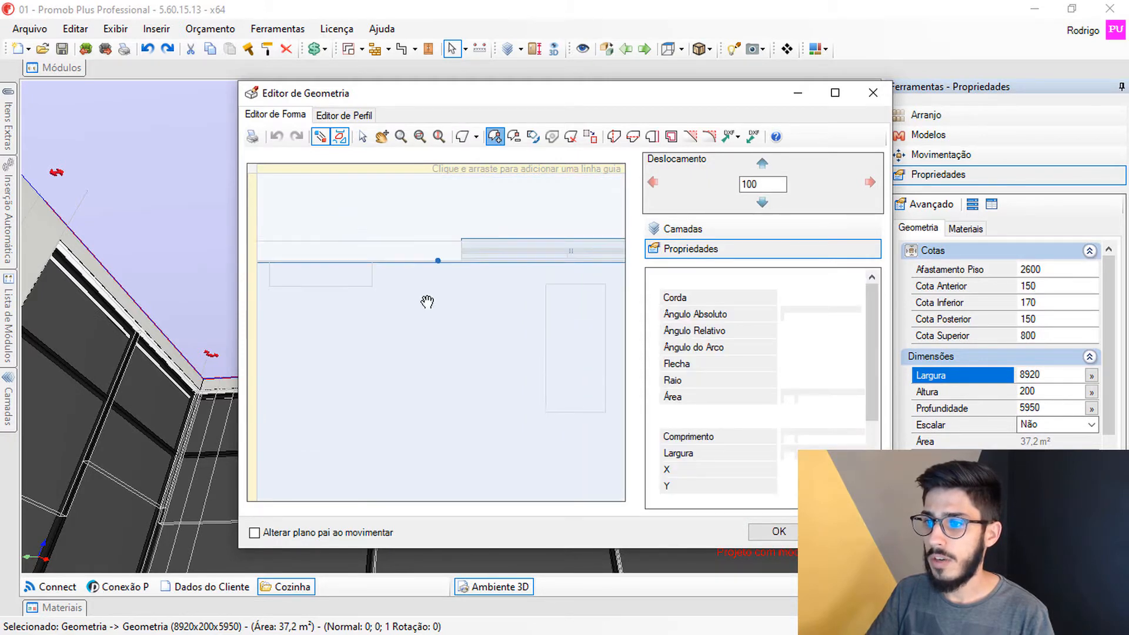
left_click(453, 285)
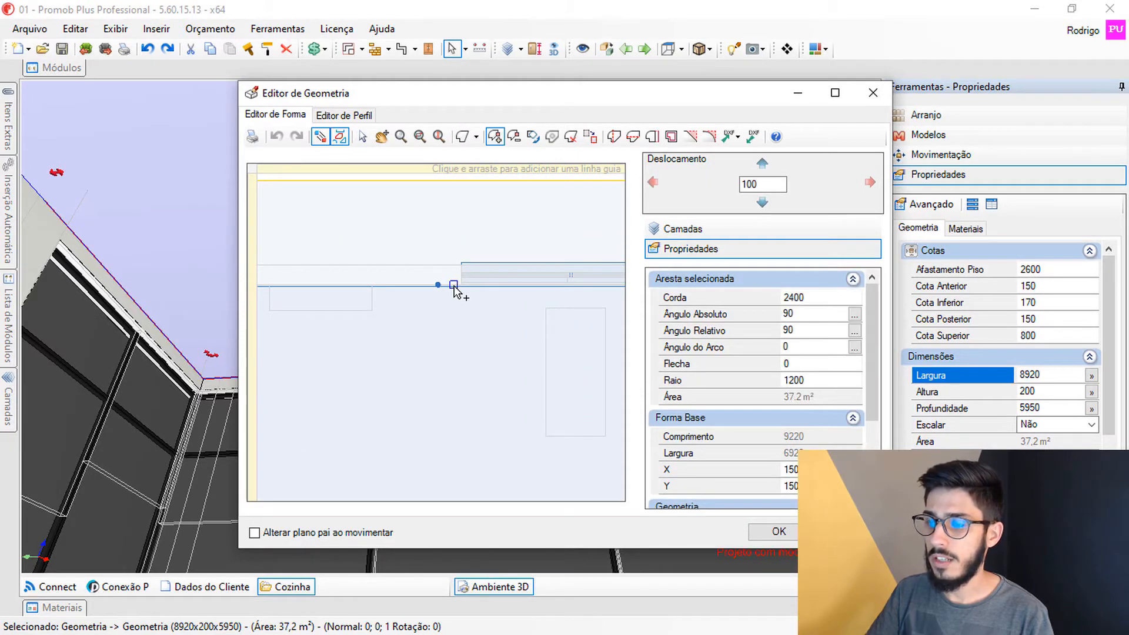
Move the new vertex along the slab's edge to align it with the end of the short window.
left_click(363, 136)
scroll(473, 267, "up", 3)
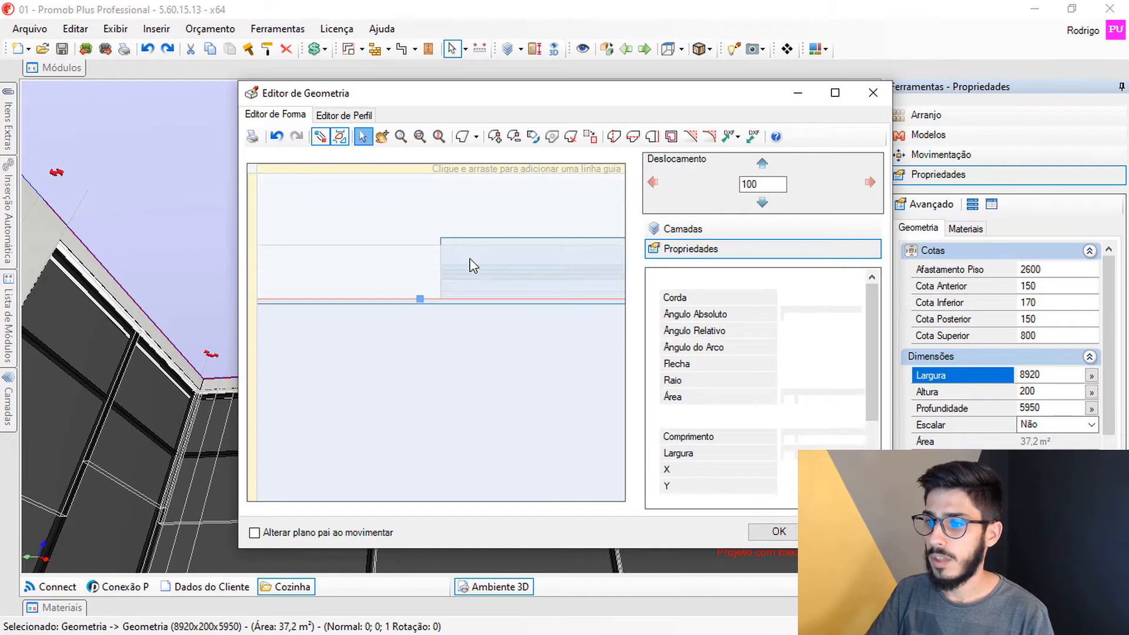
scroll(473, 267, "up", 3)
left_click_drag(390, 307, 421, 308)
Set the edge offset to 200 and move the slab's long edge beside the long window inward.
scroll(421, 317, "down", 6)
middle_click_drag(485, 376, 461, 244)
middle_click_drag(496, 403, 491, 305)
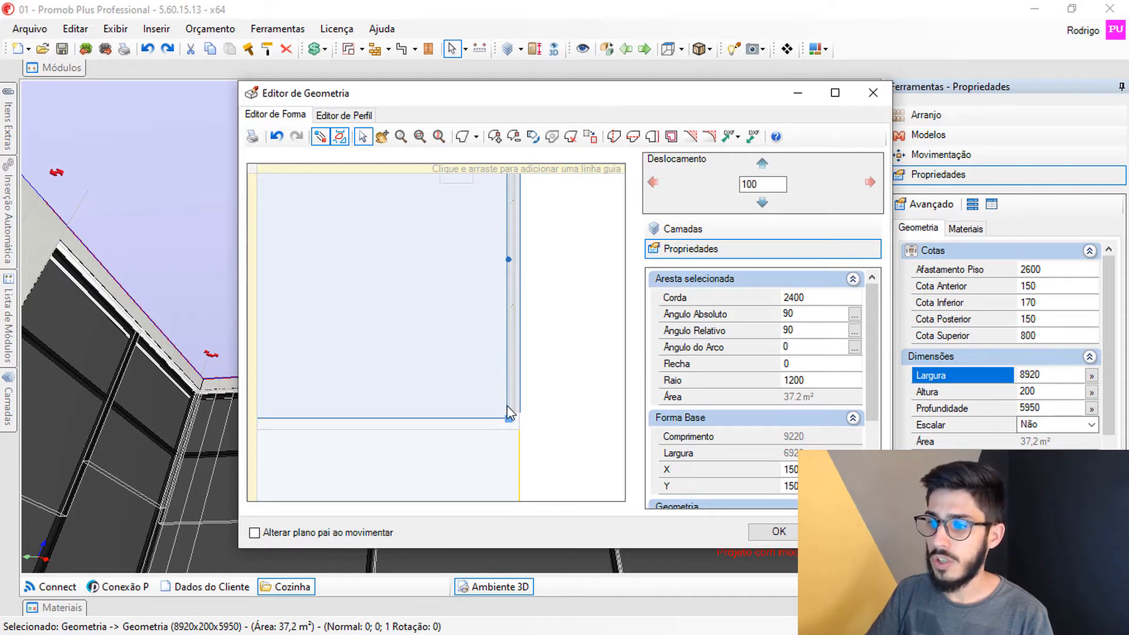
middle_click_drag(491, 327, 489, 401)
scroll(489, 400, "down", 2)
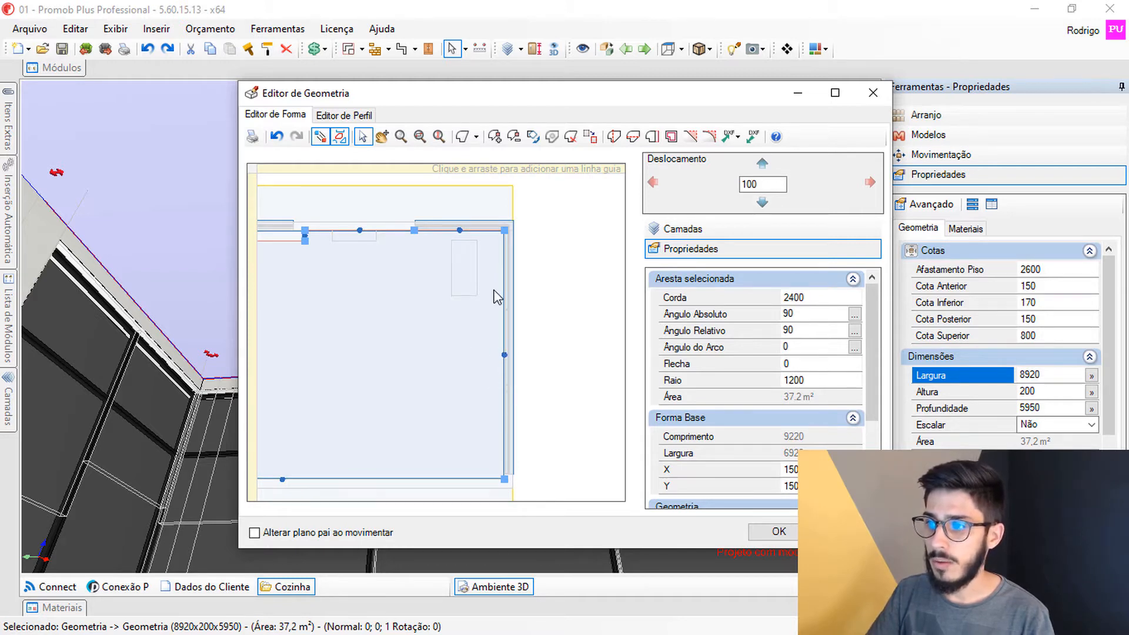
left_click(653, 136)
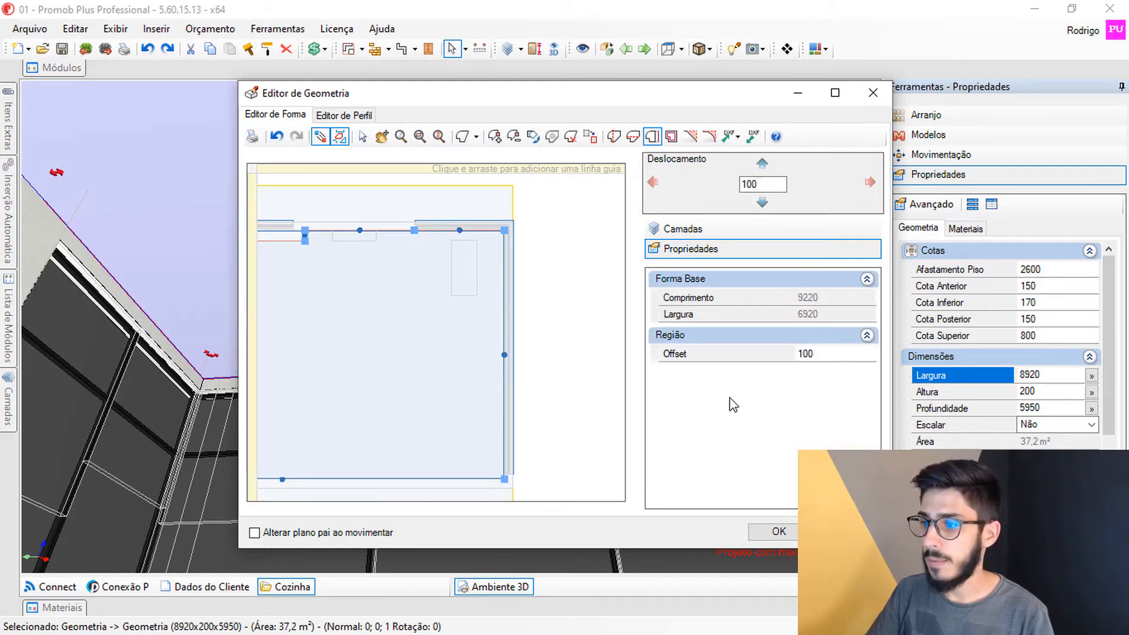
left_click(734, 355)
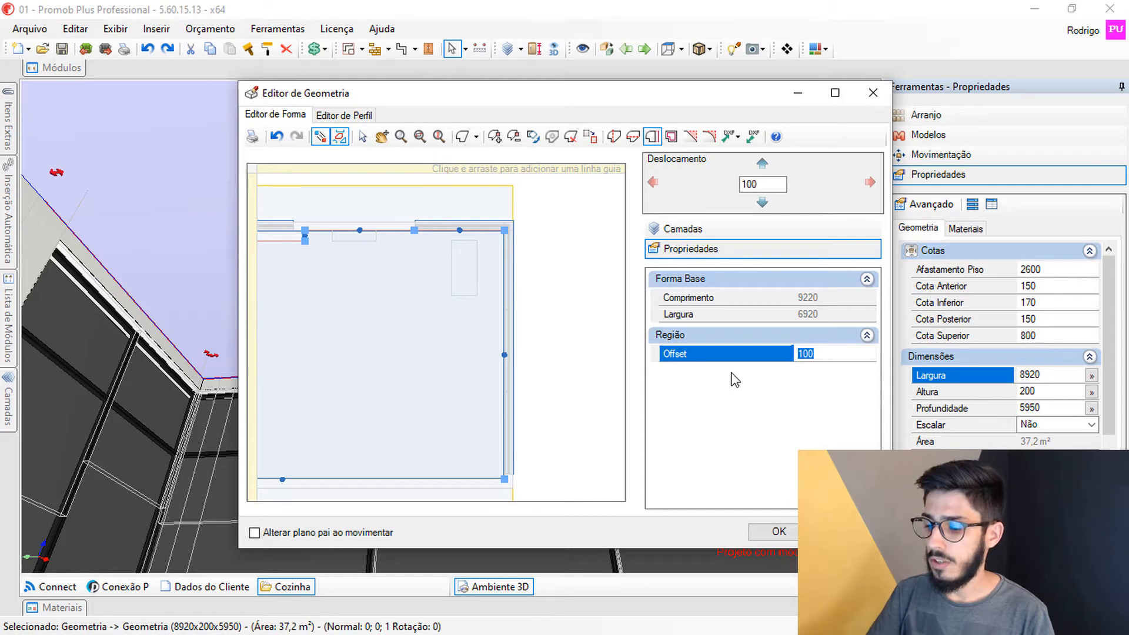
left_click(498, 368)
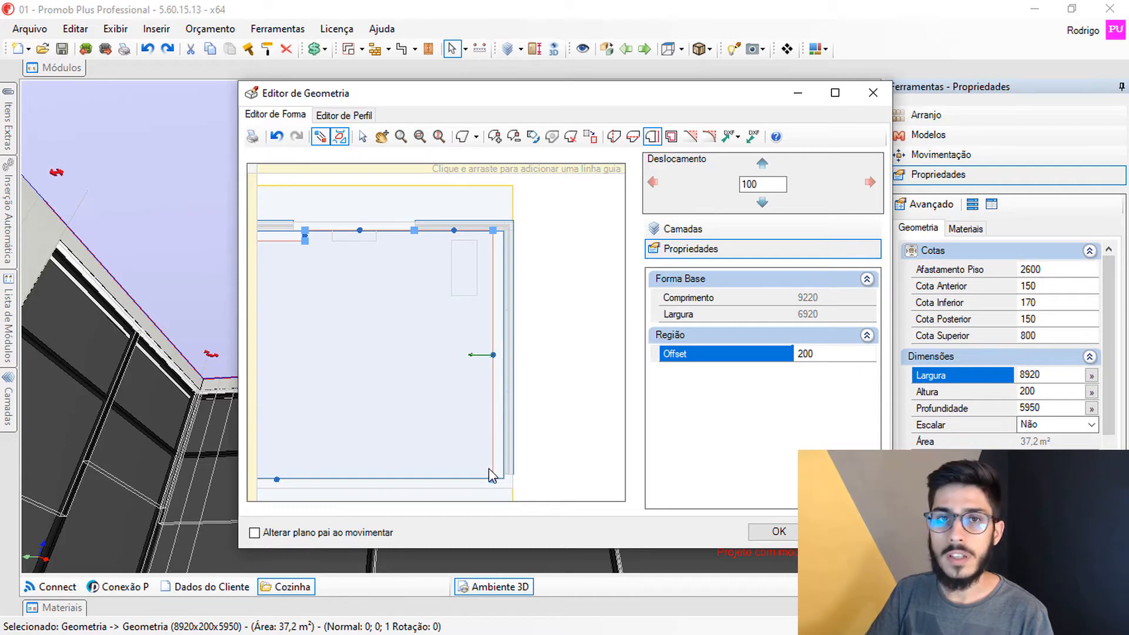
Add a vertex on the slab's edge beside the short corner window and move it about 535 mm inward, square to the window's end.
scroll(435, 211, "up", 5)
left_click(495, 136)
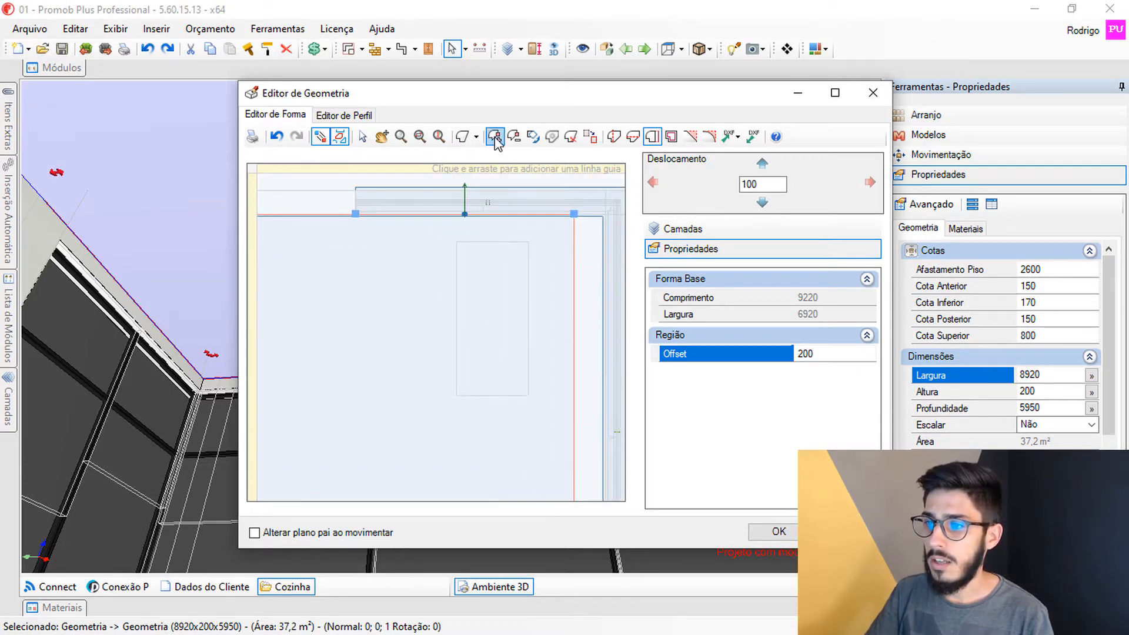
left_click(402, 226)
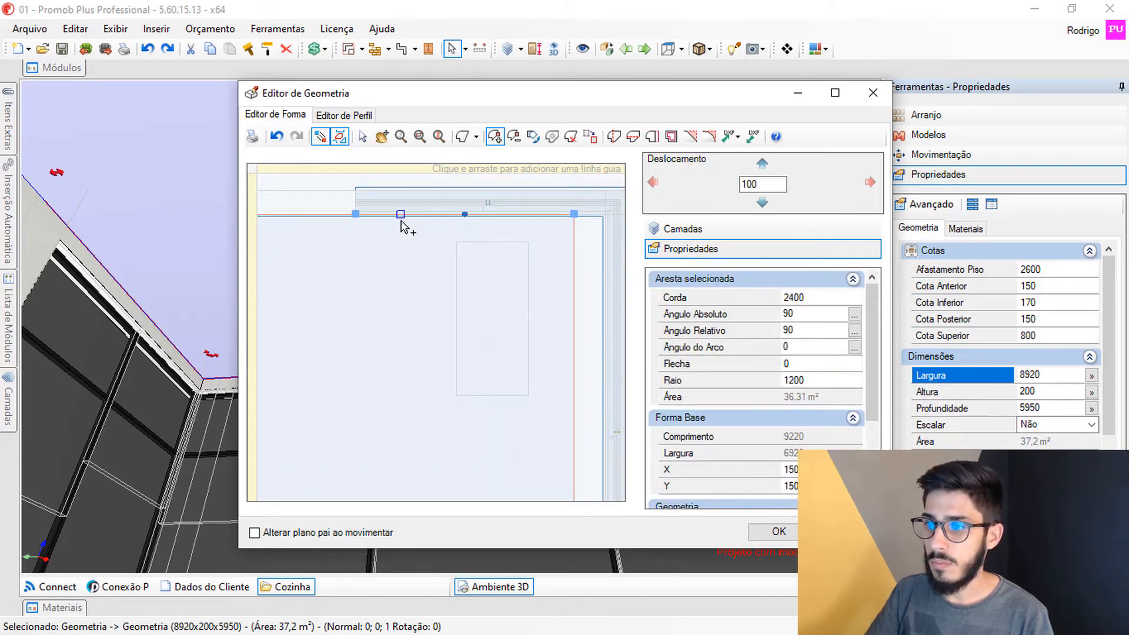
left_click(363, 136)
left_click_drag(401, 215, 355, 298)
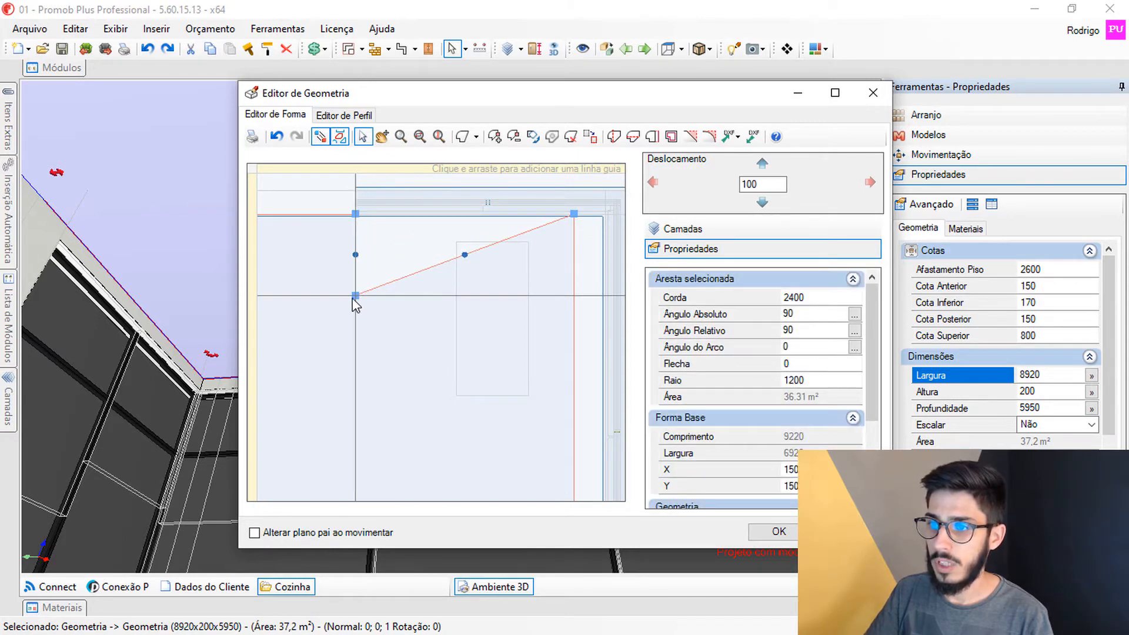
Set the chord of the new short perpendicular edge at the window's end to 200.
left_click(357, 241)
left_click(758, 298)
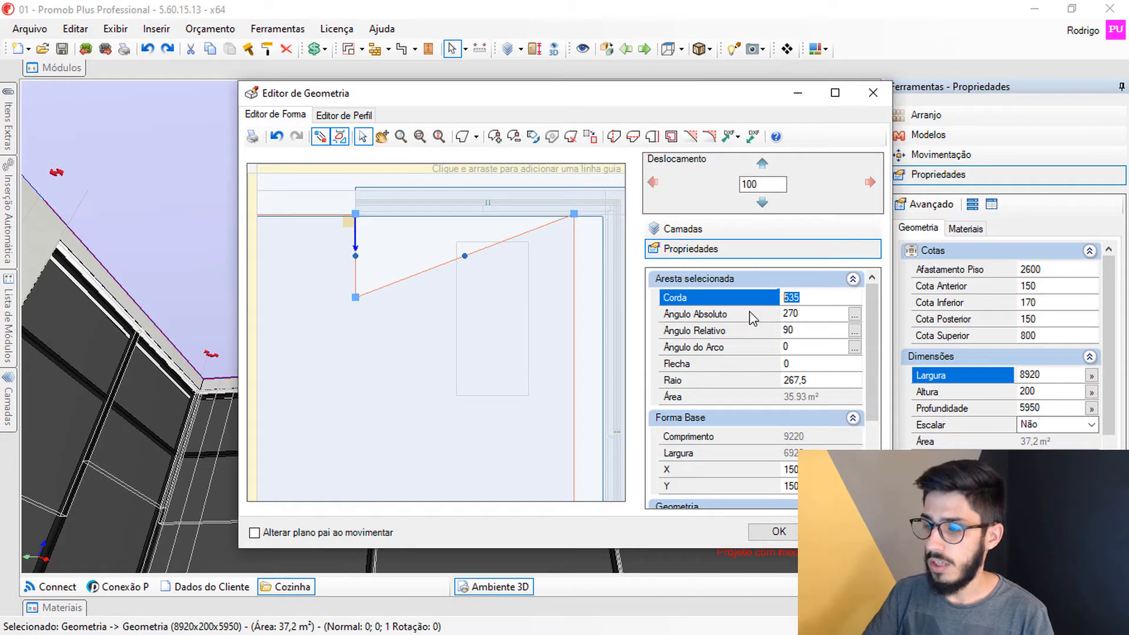
type("200")
key("Return")
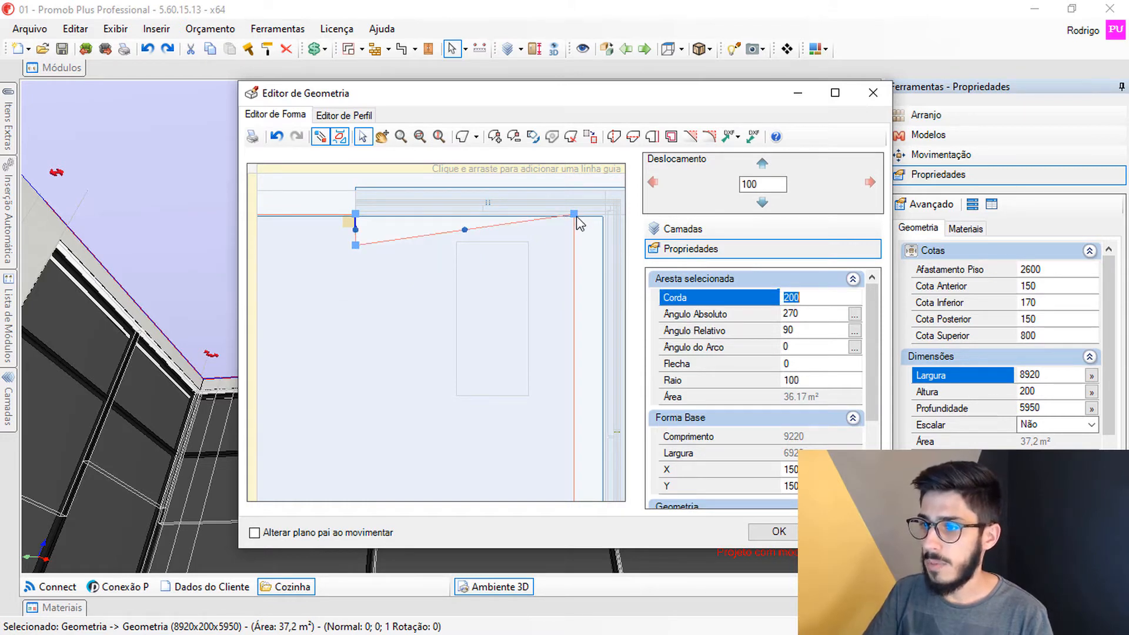
Try to move the slab's corner vertex at the corner window, undo, and re-enter 200 as the short edge's chord.
mouse_move(577, 217)
left_mouse_down()
mouse_move(577, 239)
mouse_move(576, 215)
left_mouse_up()
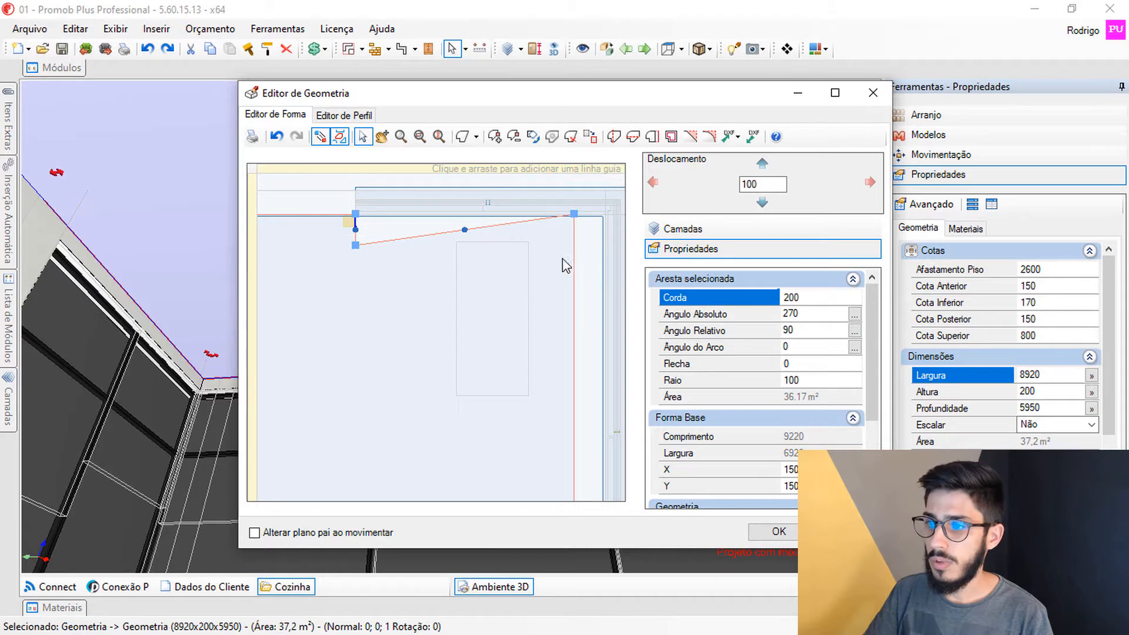
left_click(279, 137)
left_click(281, 137)
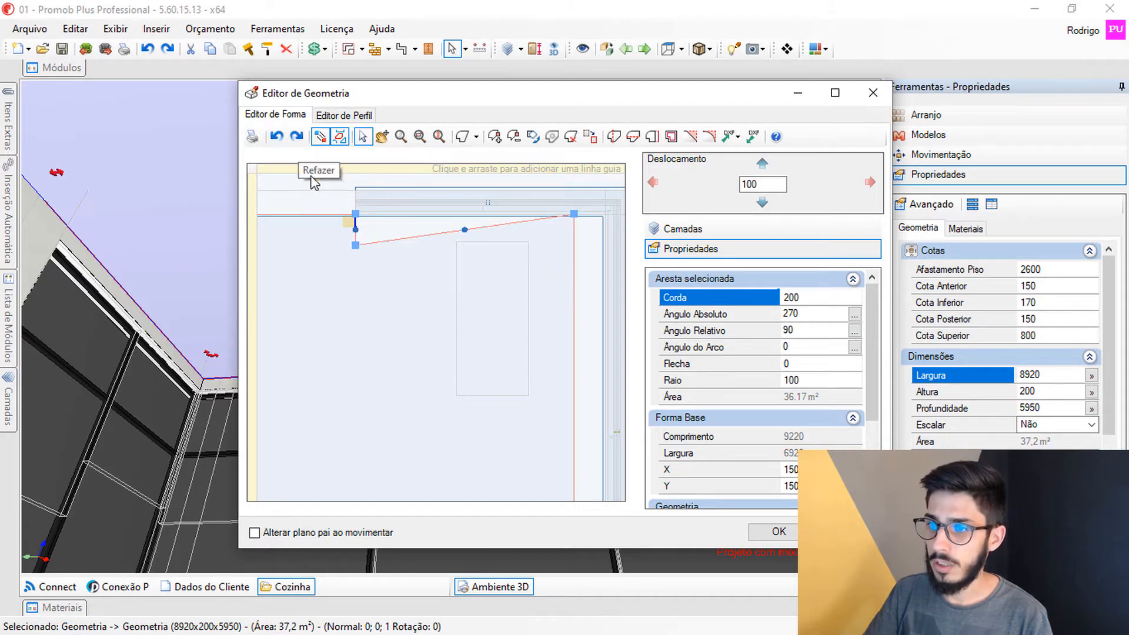
left_click_drag(790, 297, 722, 297)
type("200")
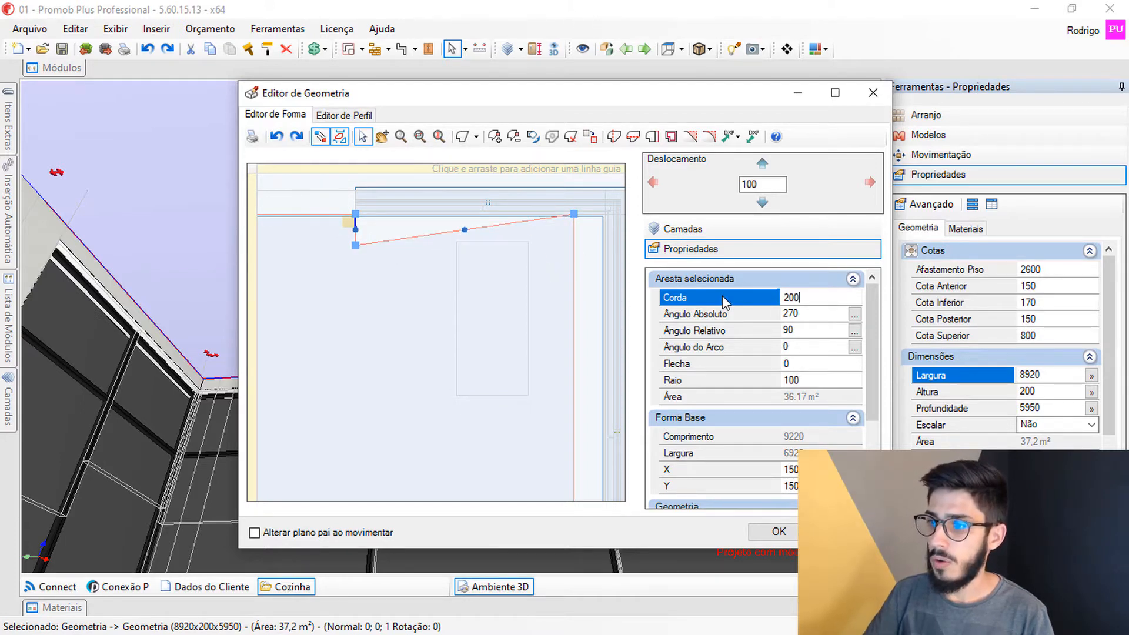
Move the slab's corner vertex inward to line up with the short edge's inner end, squaring the recess at the corner window.
scroll(515, 317, "down", 3)
scroll(567, 437, "down", 3)
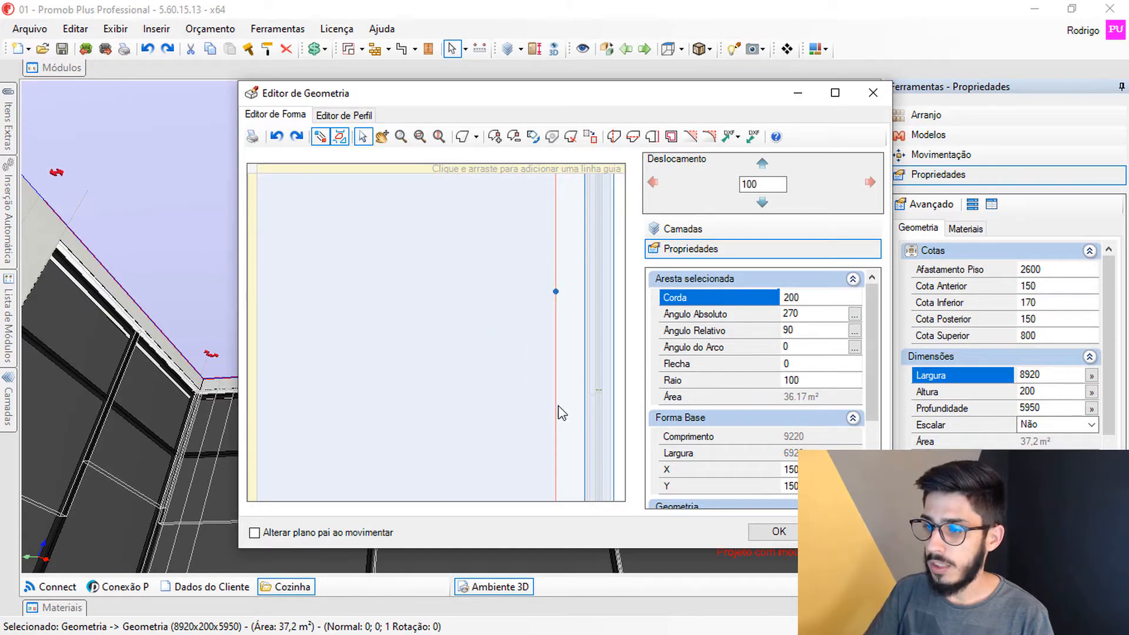
scroll(553, 353, "up", 5)
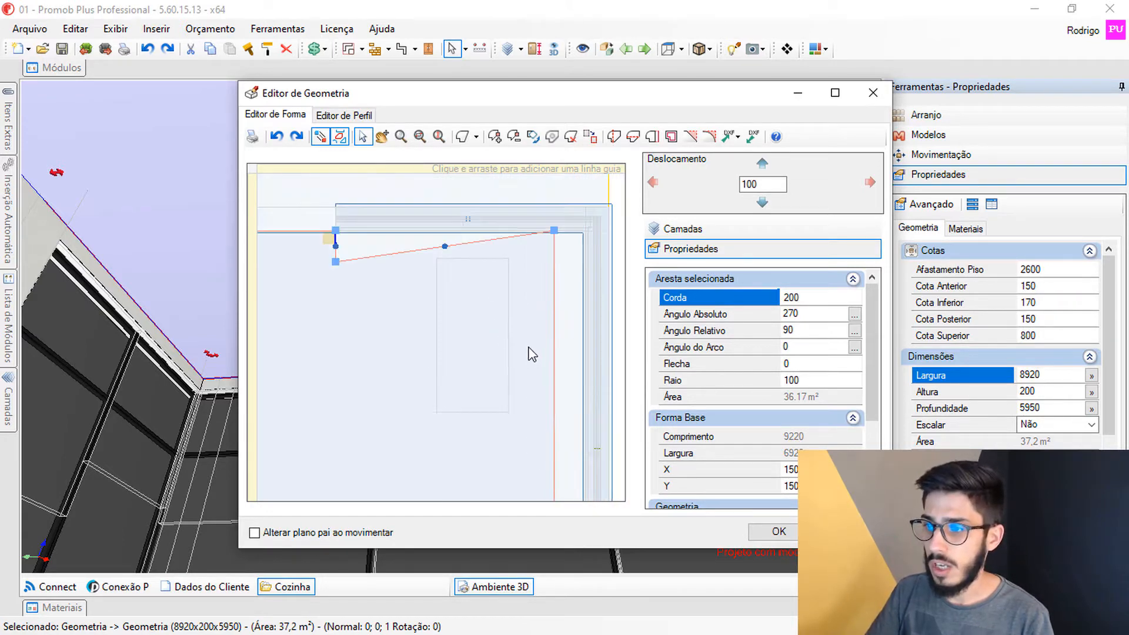
left_click_drag(568, 282, 570, 315)
scroll(488, 388, "down", 3)
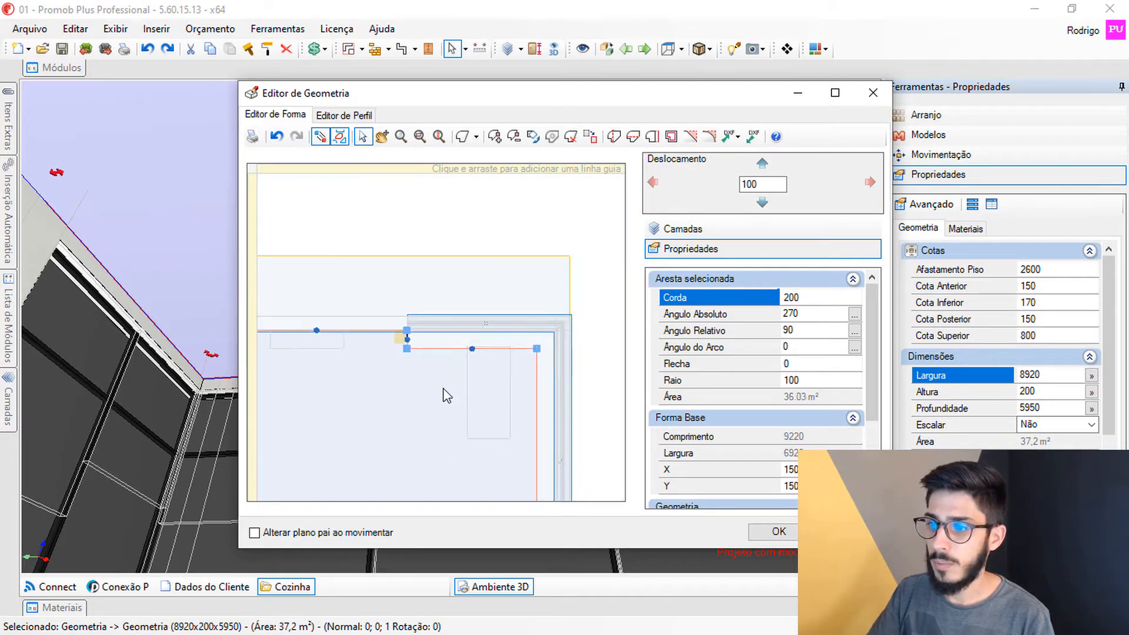
Offset the recess's short edge by 200 toward the air conditioner and apply the new slab outline.
scroll(456, 312, "up", 4)
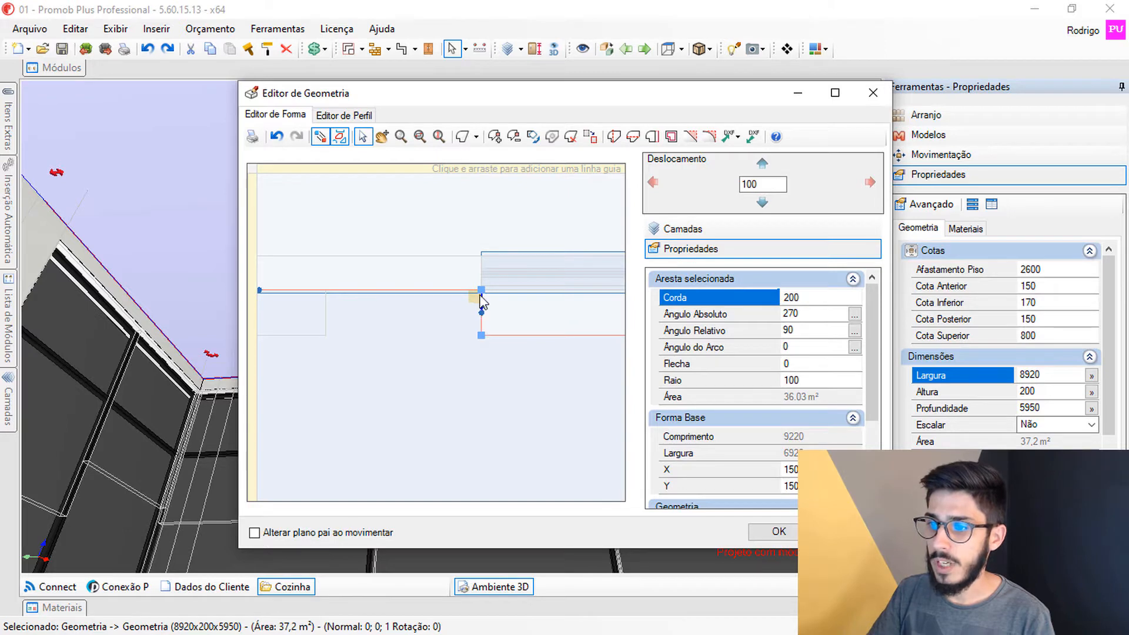
left_click(652, 137)
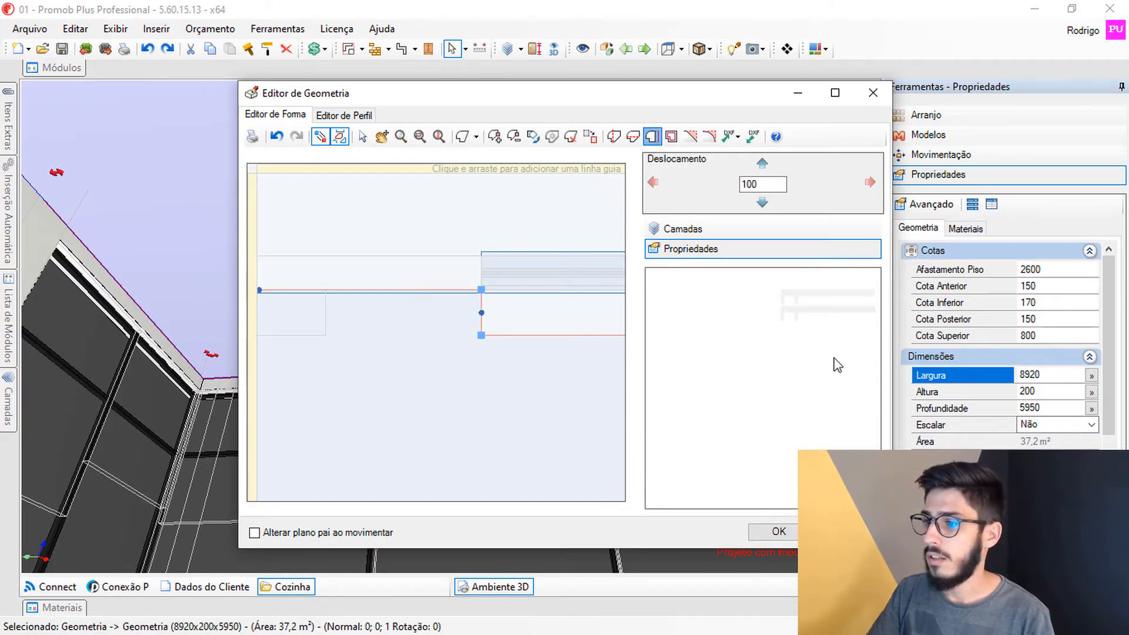
left_click(827, 355)
middle_click_drag(378, 360, 567, 377)
middle_click_drag(436, 364, 503, 361)
scroll(514, 375, "down", 2)
middle_click_drag(353, 341, 441, 345)
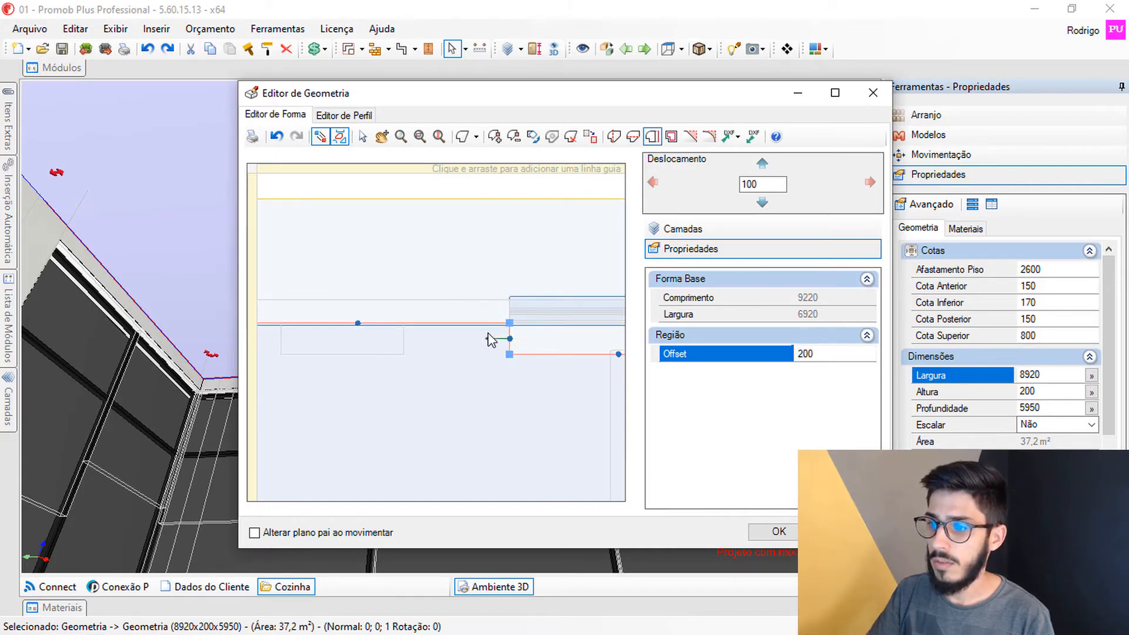
scroll(496, 380, "down", 3)
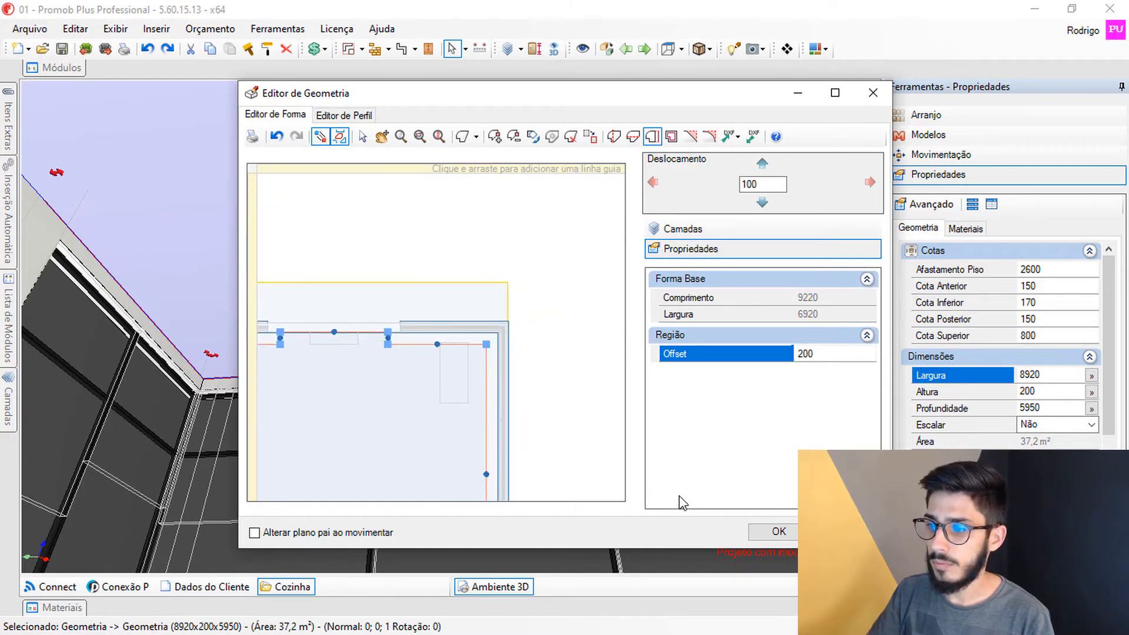
left_click(770, 532)
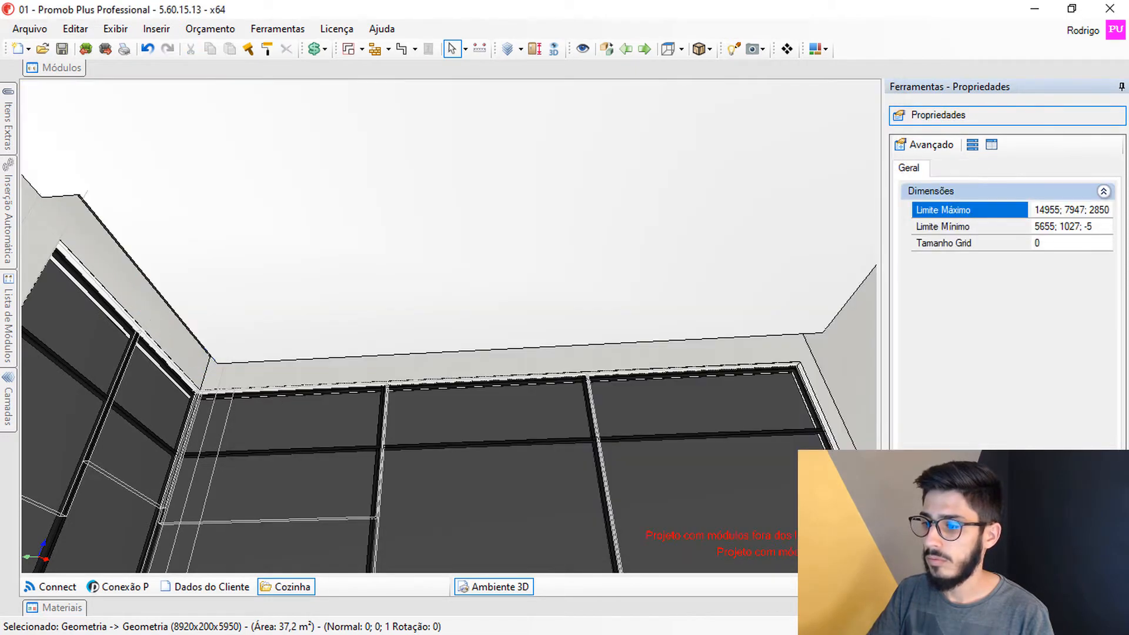
Examine the ceiling recesses around the windows from inside the room and the slab over the rooms from above.
right_click(823, 414)
left_click(785, 485)
middle_click_drag(411, 386, 418, 441)
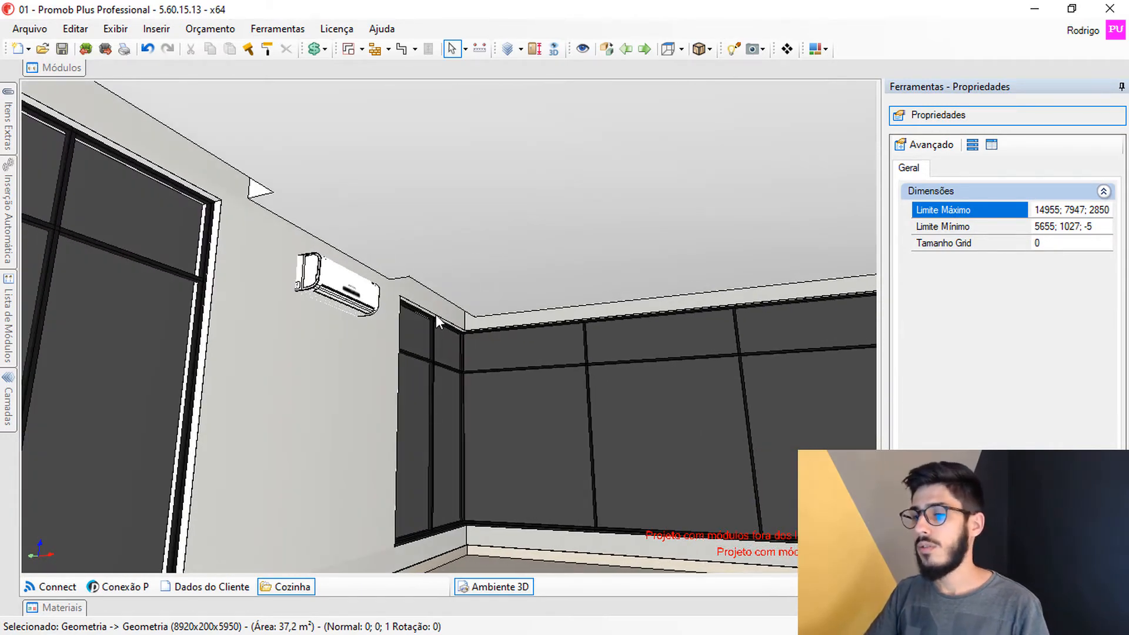
scroll(436, 321, "up", 3)
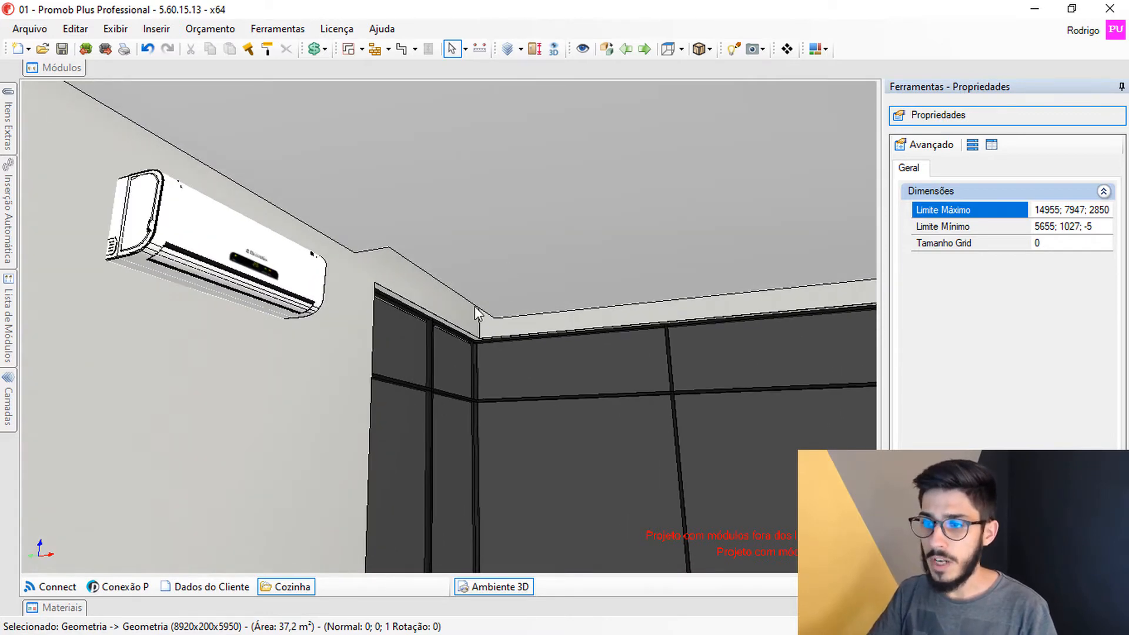
scroll(475, 310, "up", 4)
middle_click_drag(474, 309, 379, 224)
middle_click_drag(338, 301, 486, 279)
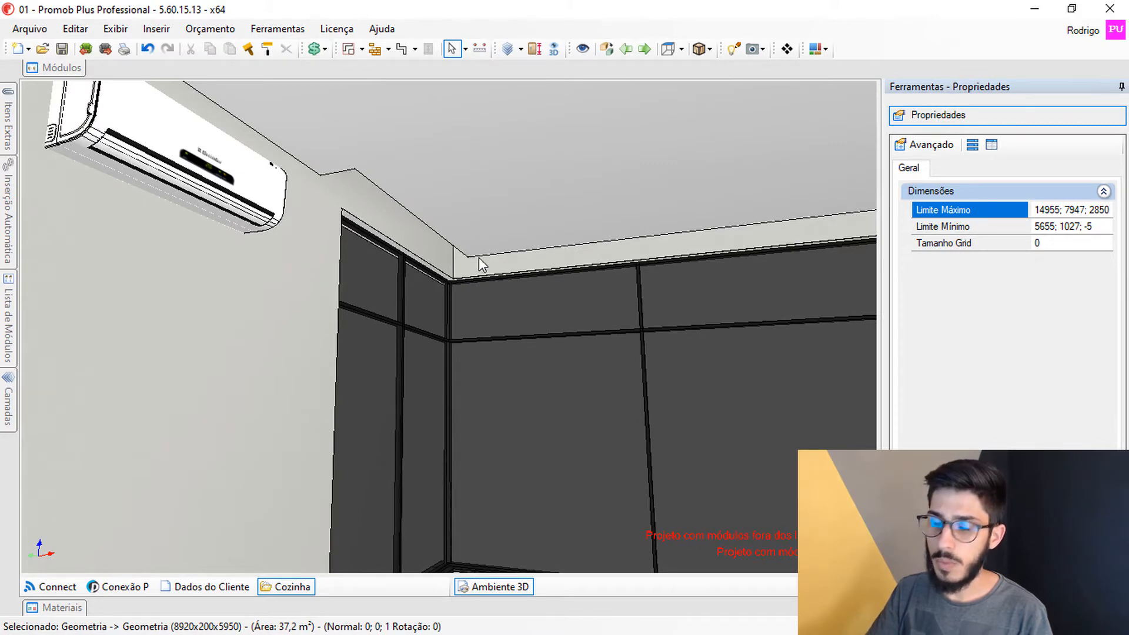
middle_click_drag(569, 315, 486, 373)
middle_click_drag(306, 380, 367, 266)
middle_click_drag(266, 326, 710, 160)
middle_click_drag(343, 251, 474, 368)
scroll(492, 340, "up", 2)
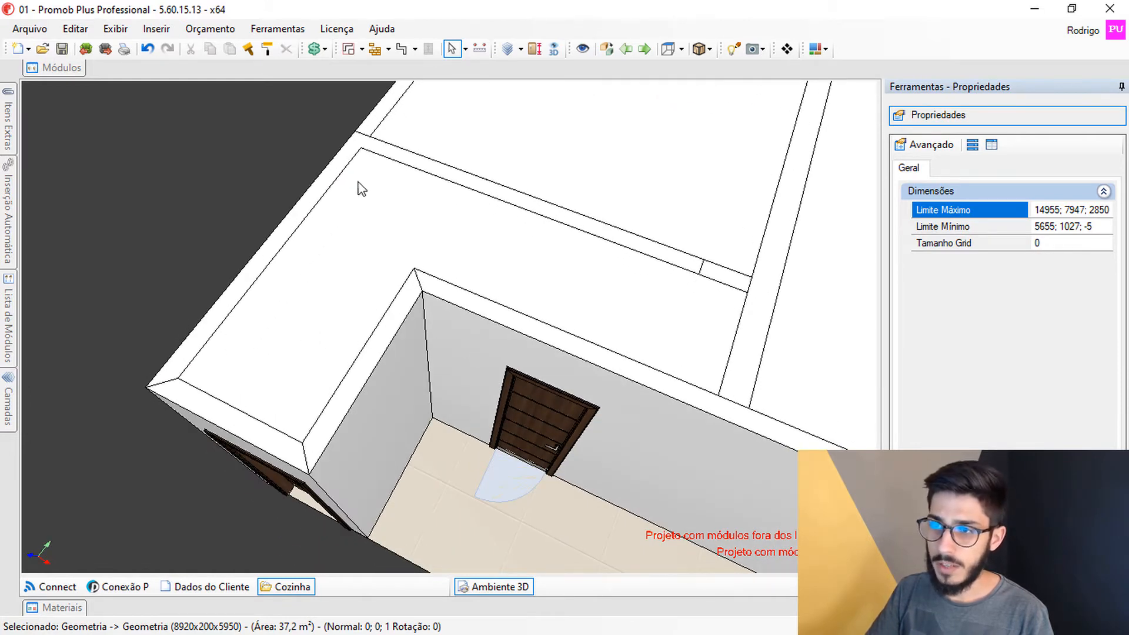
middle_click_drag(312, 247, 368, 260)
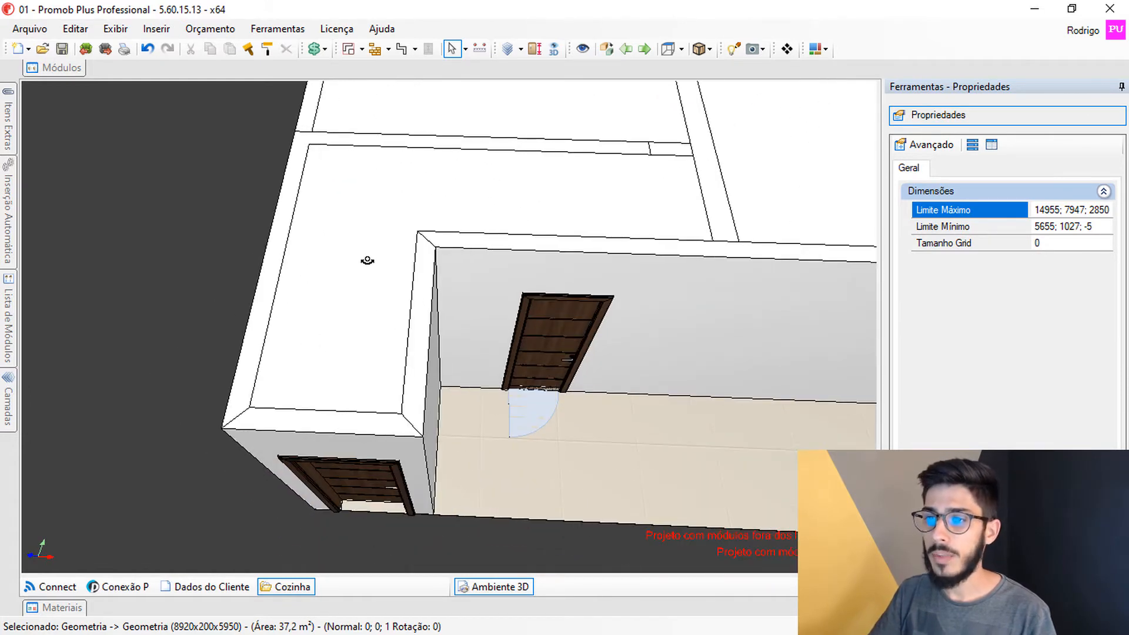
Open the ceiling slab in the geometry editor and shift its outline 500 outward past the hall's outer wall.
right_click(367, 259)
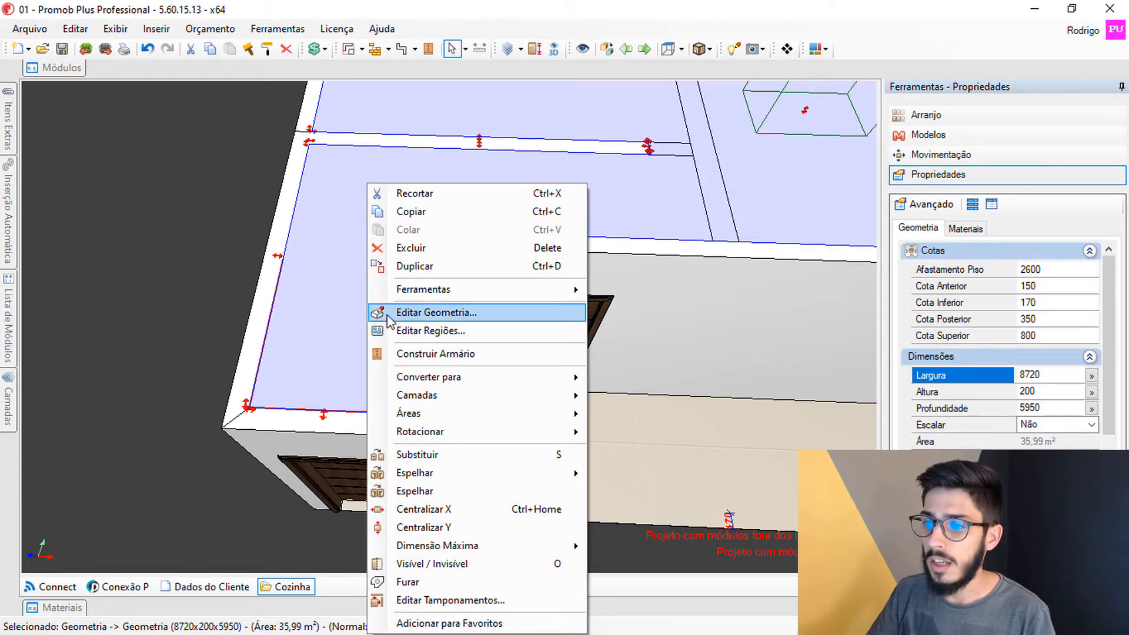
left_click(414, 313)
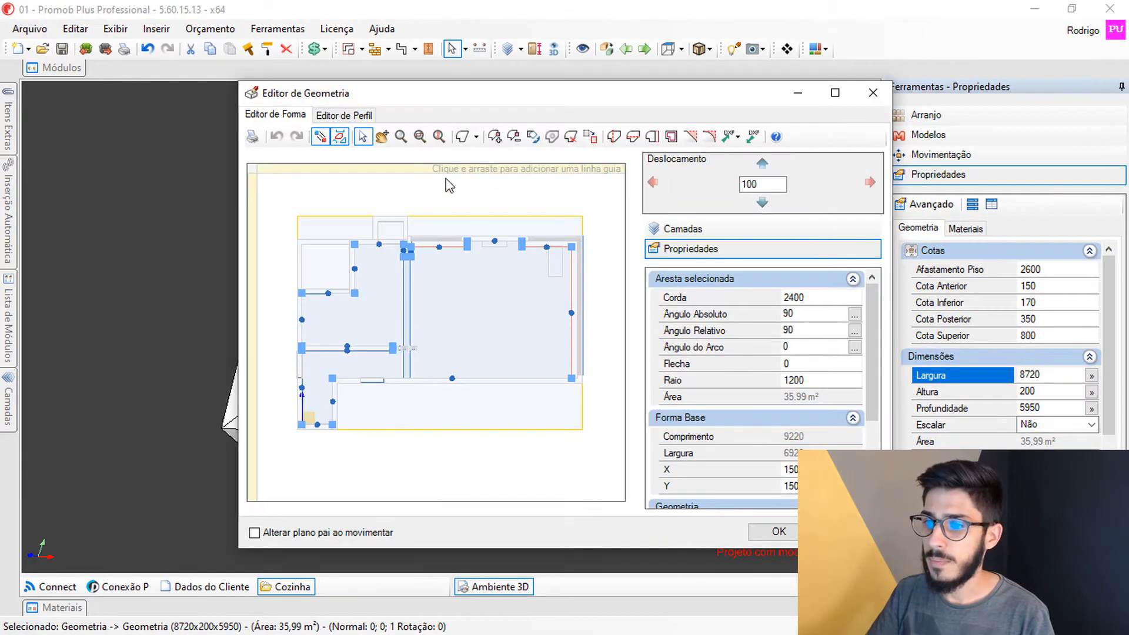
middle_click_drag(300, 387, 405, 342)
scroll(387, 363, "up", 1)
scroll(412, 347, "up", 4)
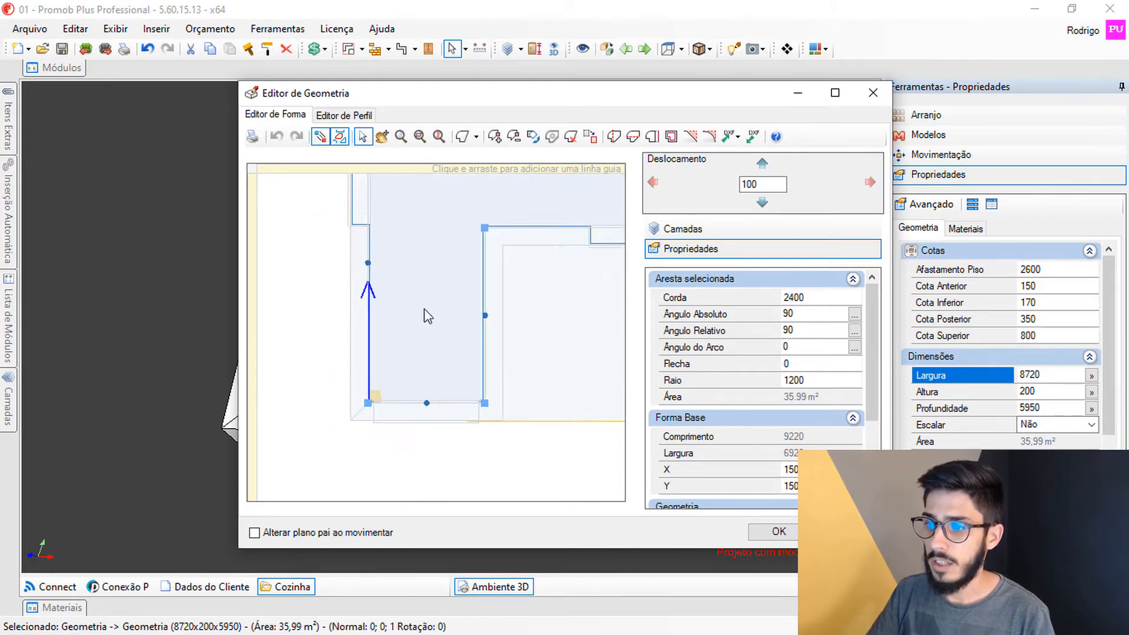
scroll(383, 376, "down", 2)
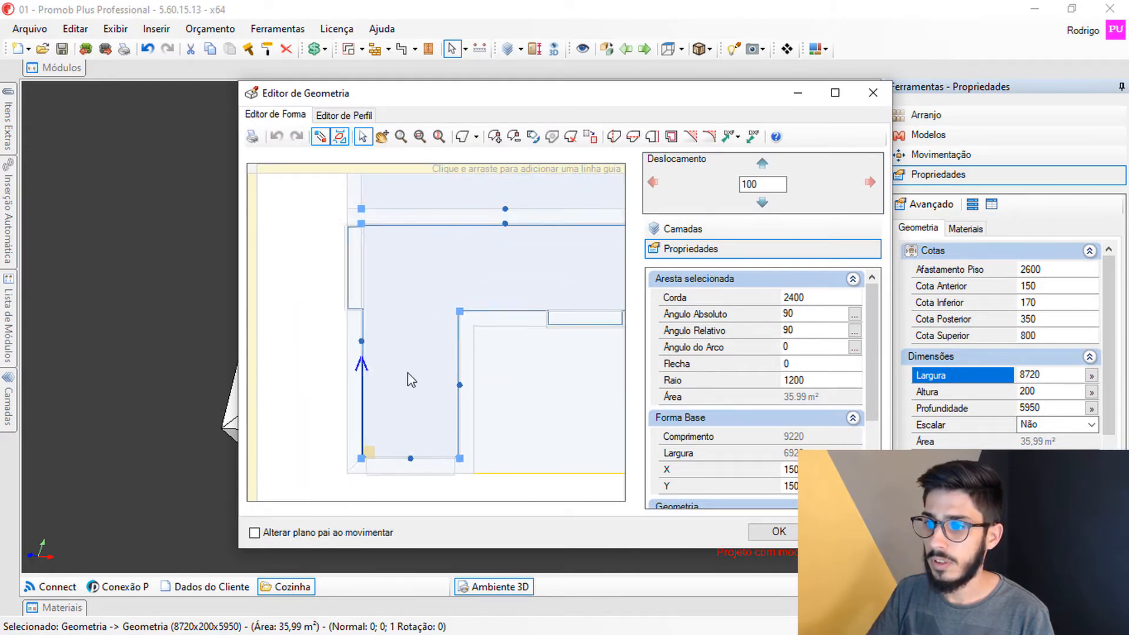
left_click(652, 183)
Add a vertex on the hall's outer slab edge, about 535 mm from its end corner, and shift the outline back by 500.
left_click(498, 140)
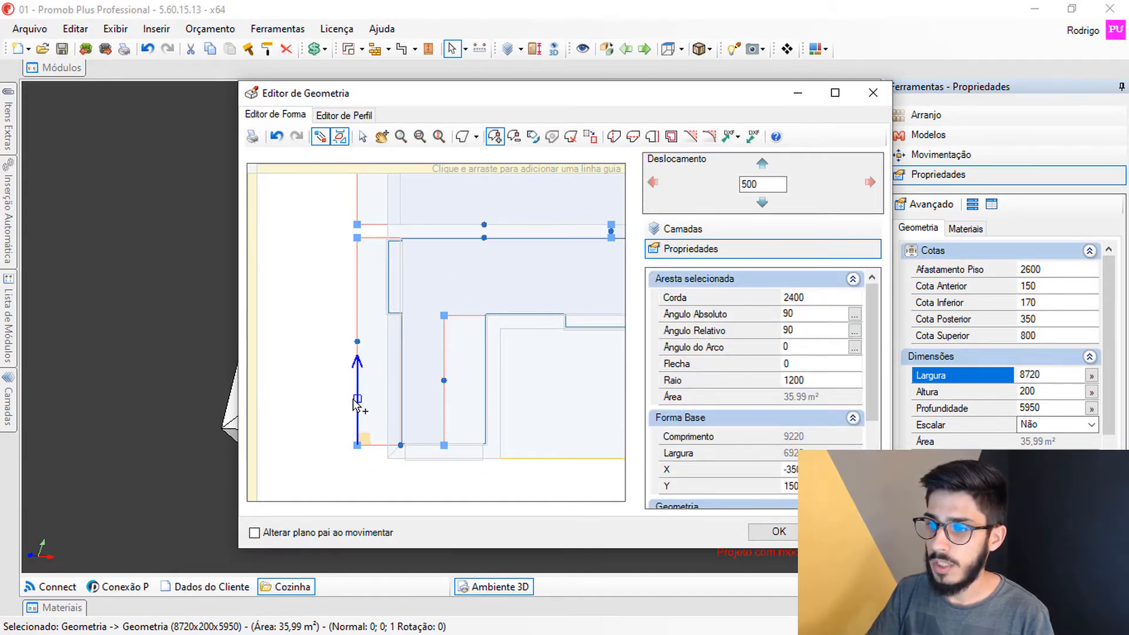
left_click(362, 138)
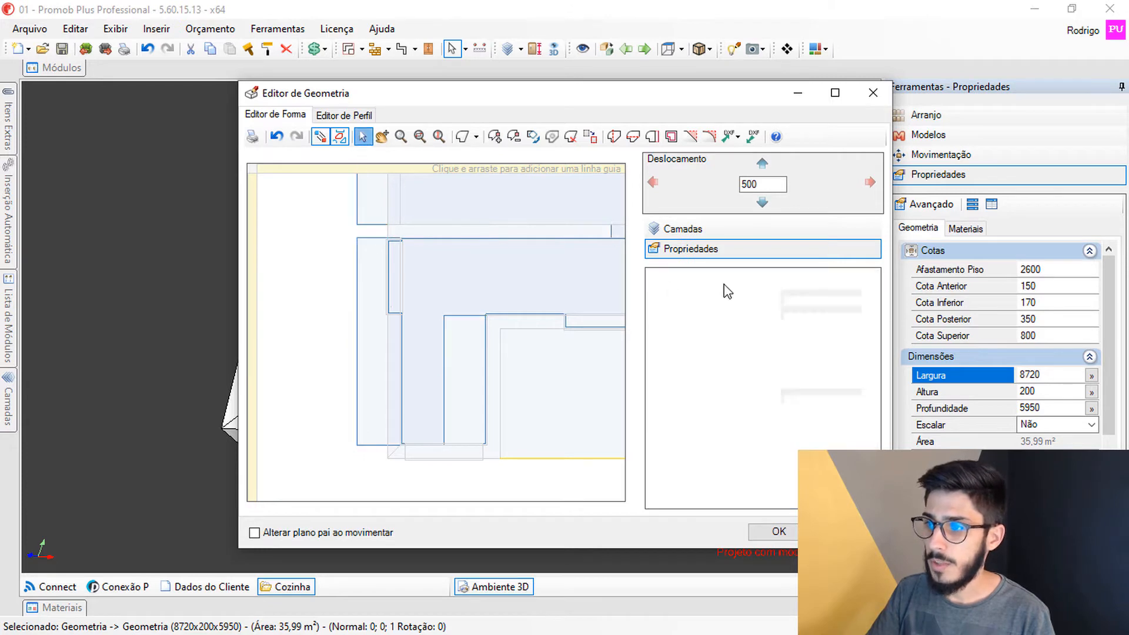
left_click(863, 184)
Examine the slab's outline along the windowed room and around the hall in the geometry editor.
middle_click_drag(526, 309, 282, 387)
scroll(283, 387, "down", 2)
scroll(397, 363, "down", 5)
middle_click_drag(448, 339, 449, 366)
scroll(500, 349, "up", 5)
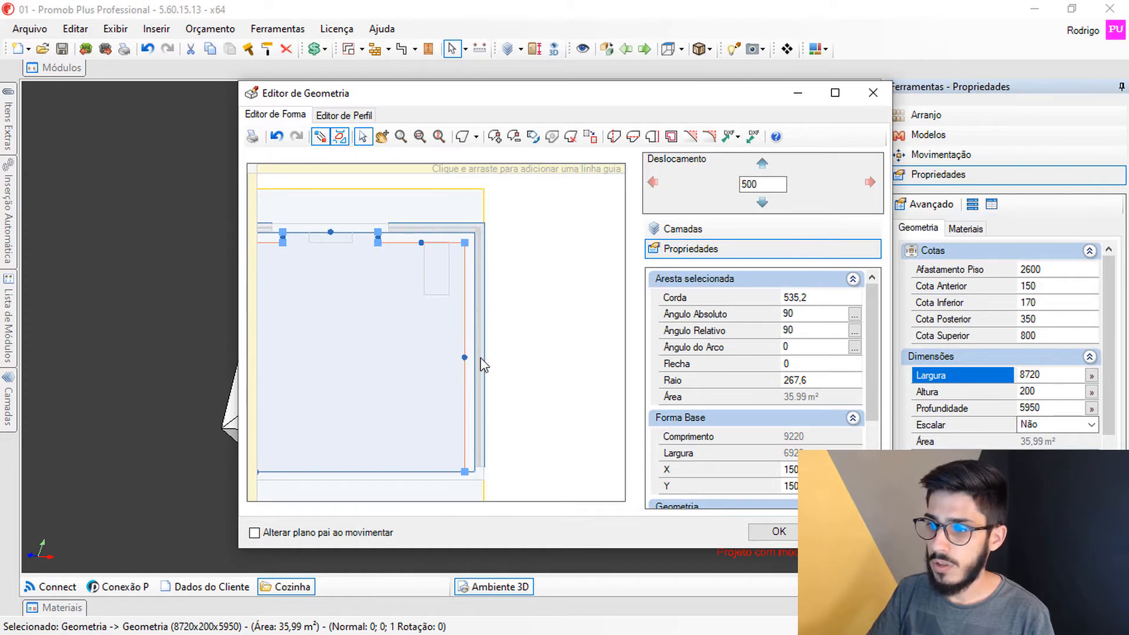
middle_click_drag(408, 370, 555, 328)
middle_click_drag(369, 390, 474, 373)
scroll(465, 366, "up", 1)
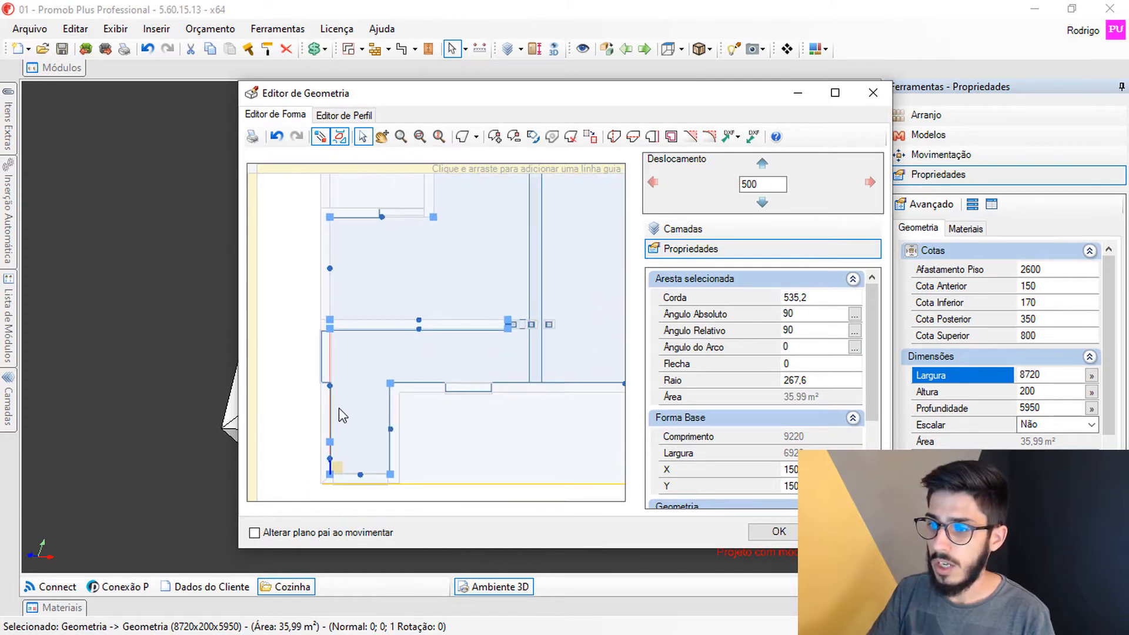
middle_click_drag(339, 408, 397, 339)
middle_click_drag(463, 269, 454, 299)
scroll(479, 287, "up", 3)
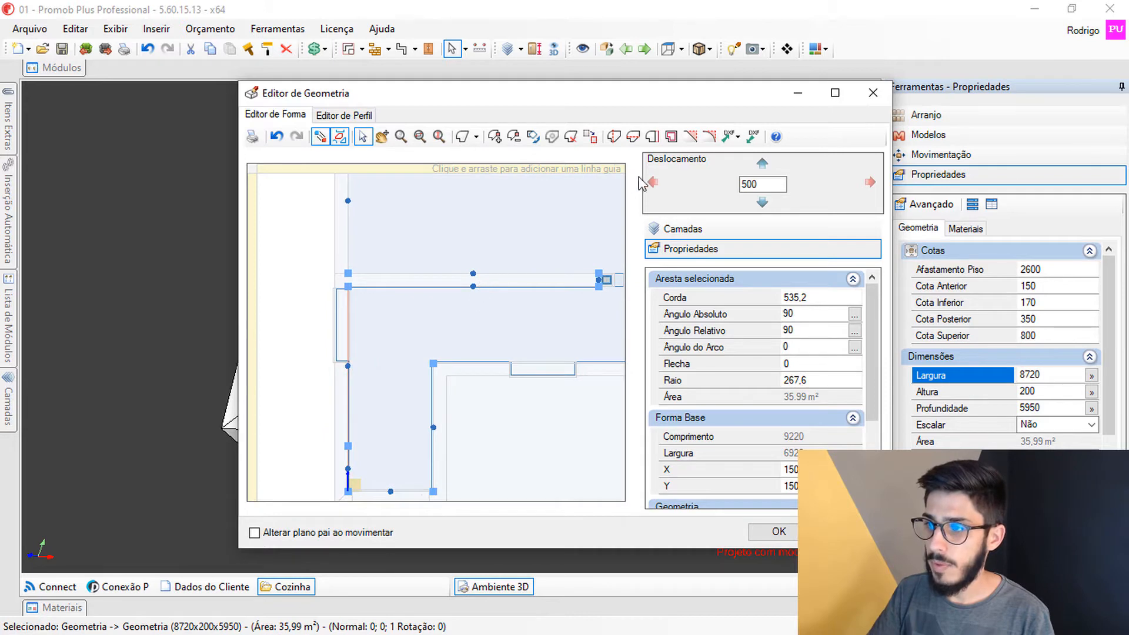
Try to offset the slab's hall-side edge along the dividing wall by 200, and undo the offset.
left_click(653, 137)
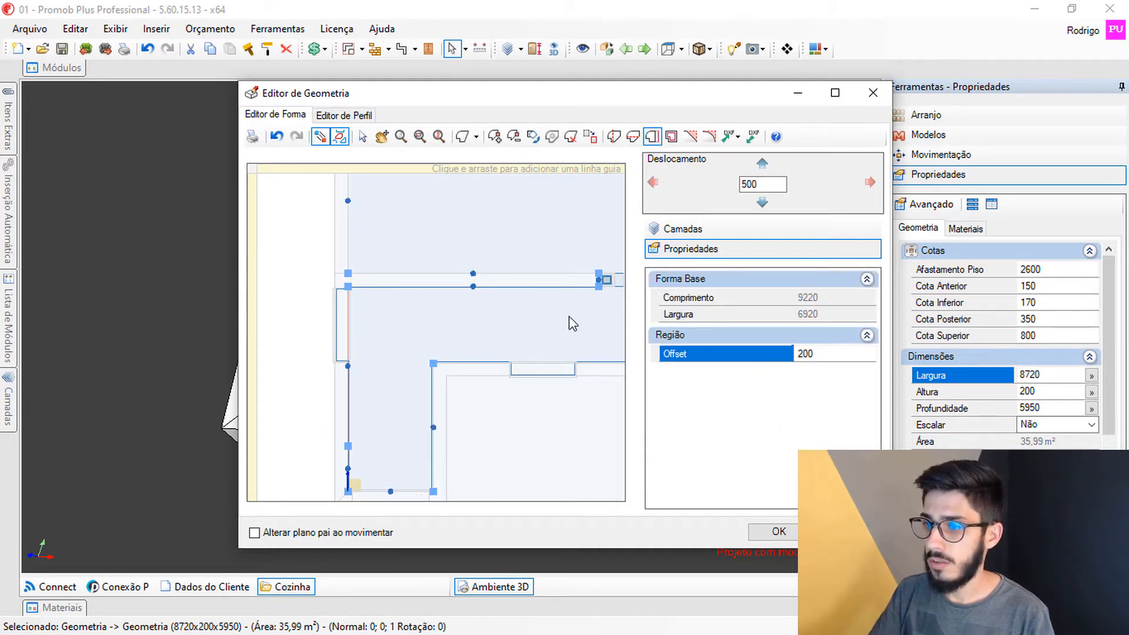
scroll(466, 297, "up", 5)
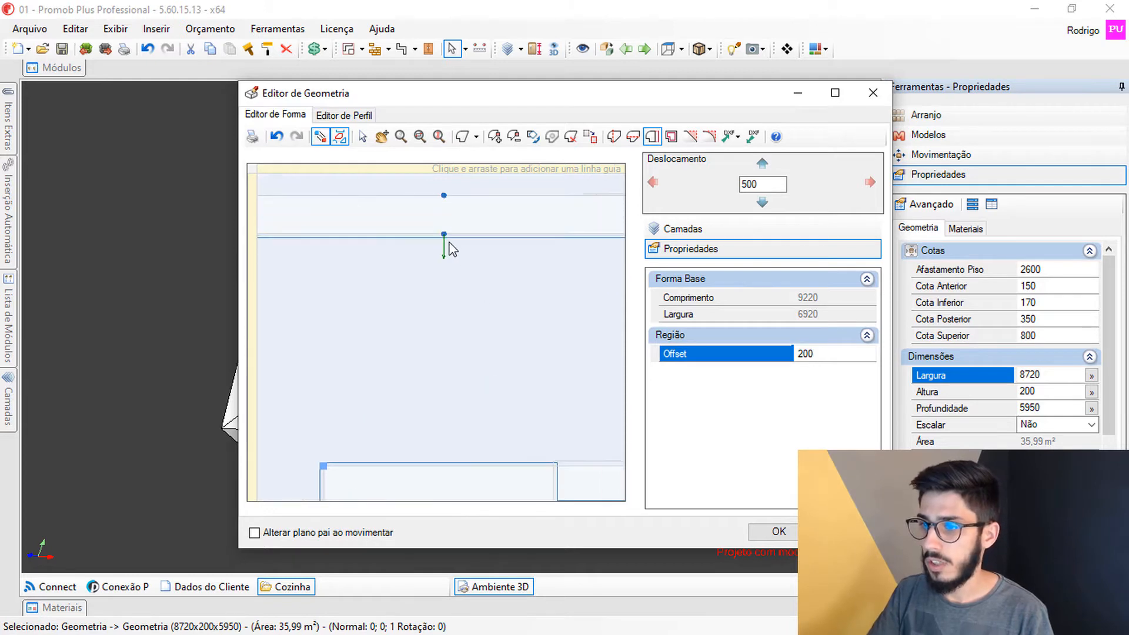
scroll(468, 322, "down", 5)
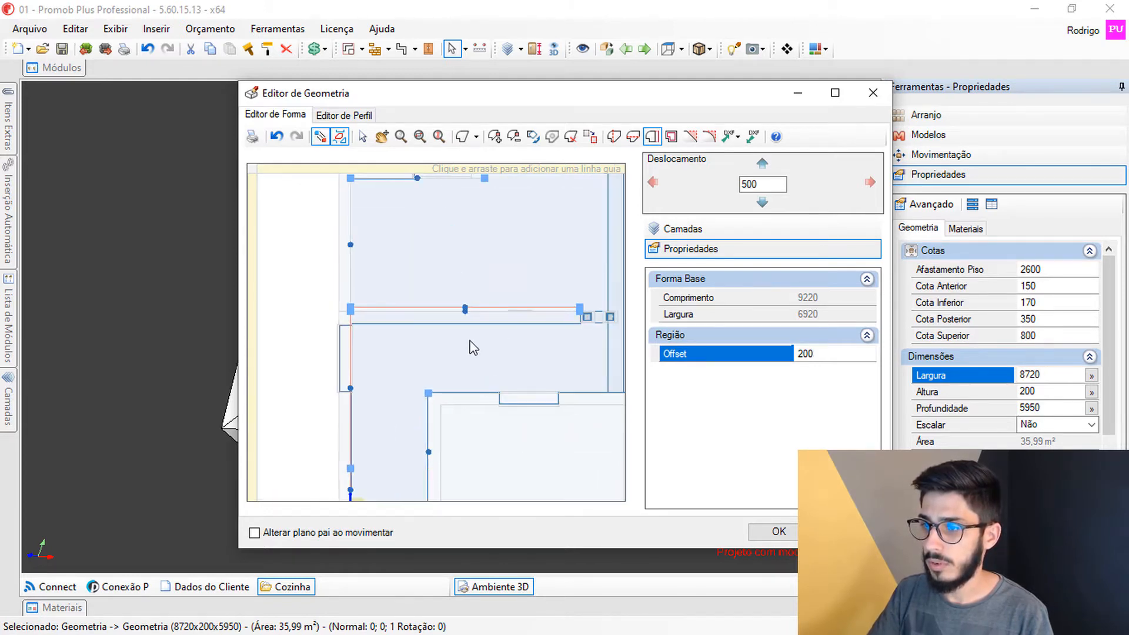
left_click(276, 136)
scroll(437, 370, "up", 2)
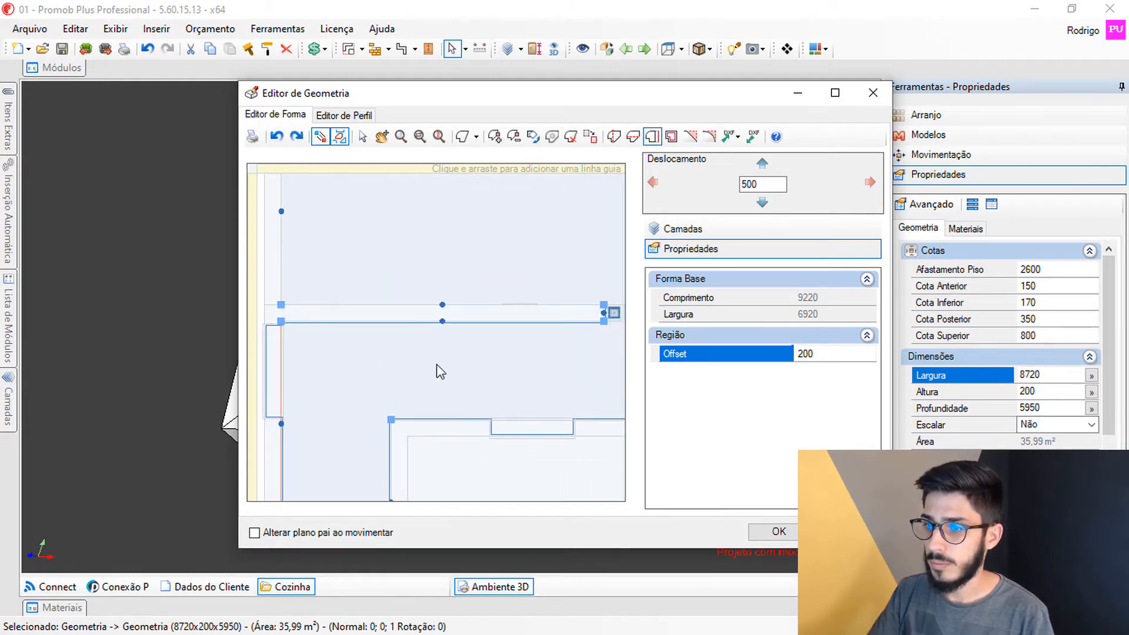
scroll(453, 284, "up", 1)
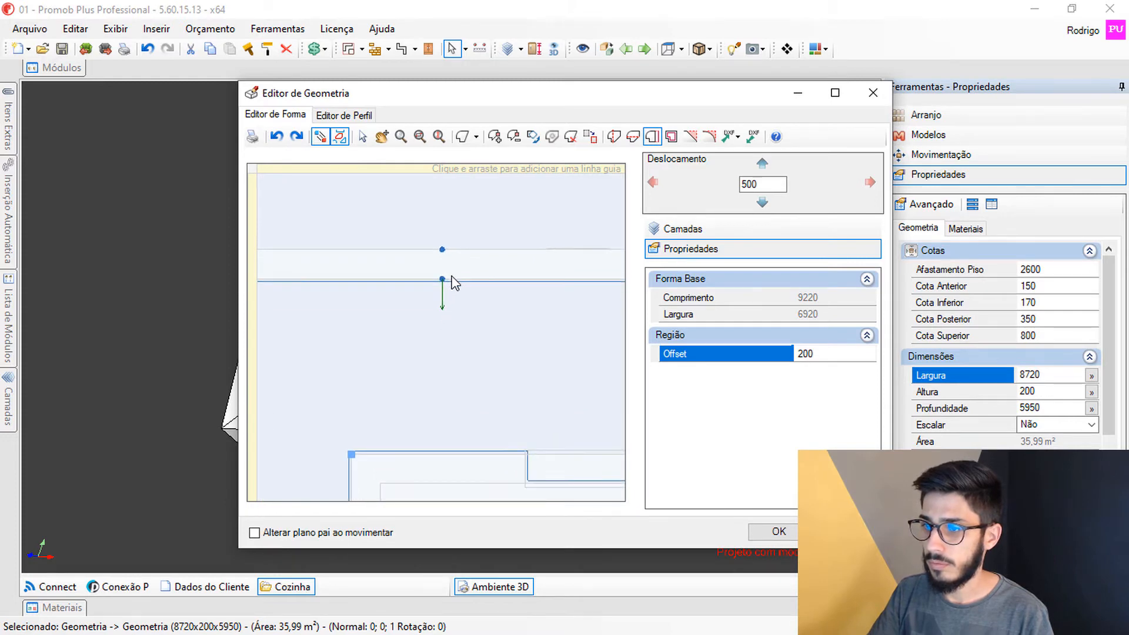
Set the chord of the short segment at the end corner of the hall's outer slab edge to 200.
scroll(536, 352, "down", 3)
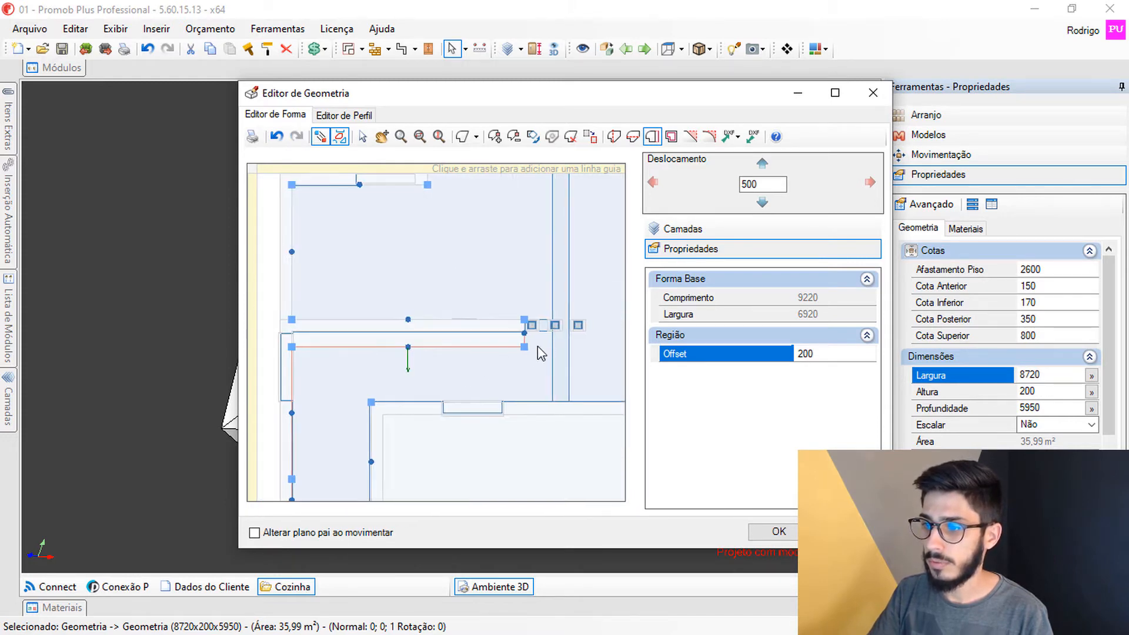
middle_click_drag(303, 413, 402, 285)
scroll(379, 297, "up", 1)
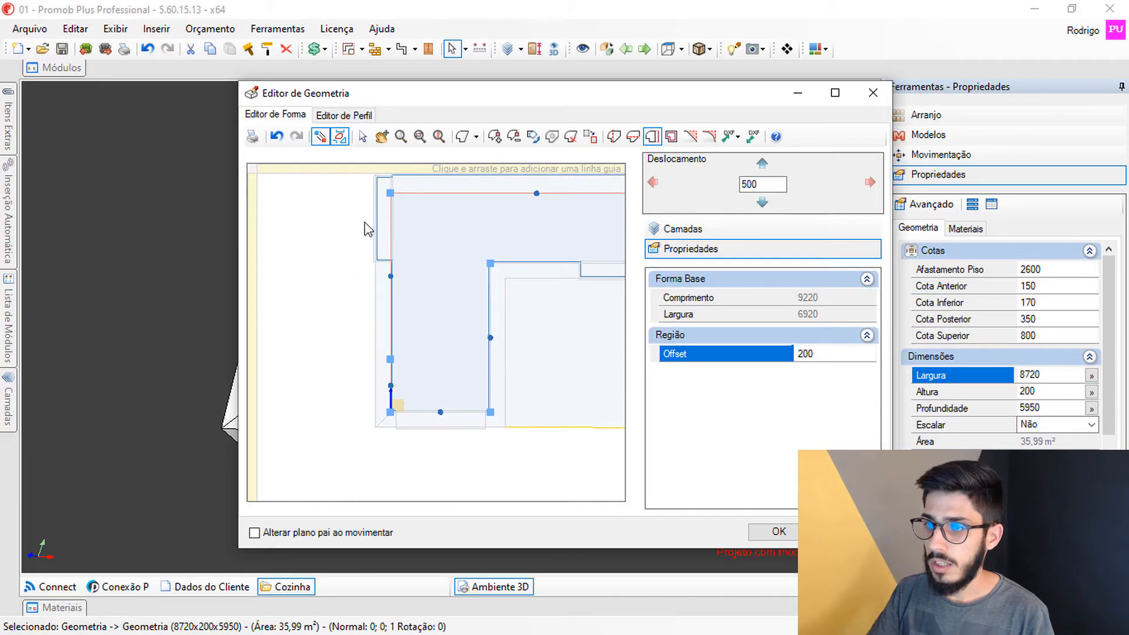
left_click(363, 136)
left_click(392, 347)
scroll(386, 346, "up", 5)
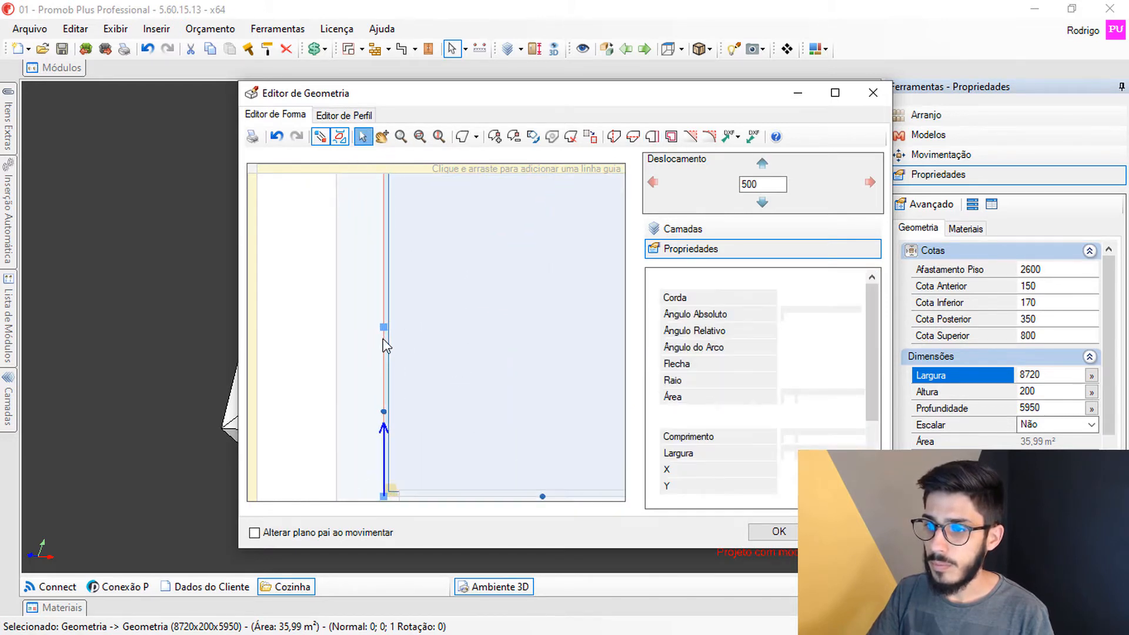
middle_click_drag(399, 400, 390, 344)
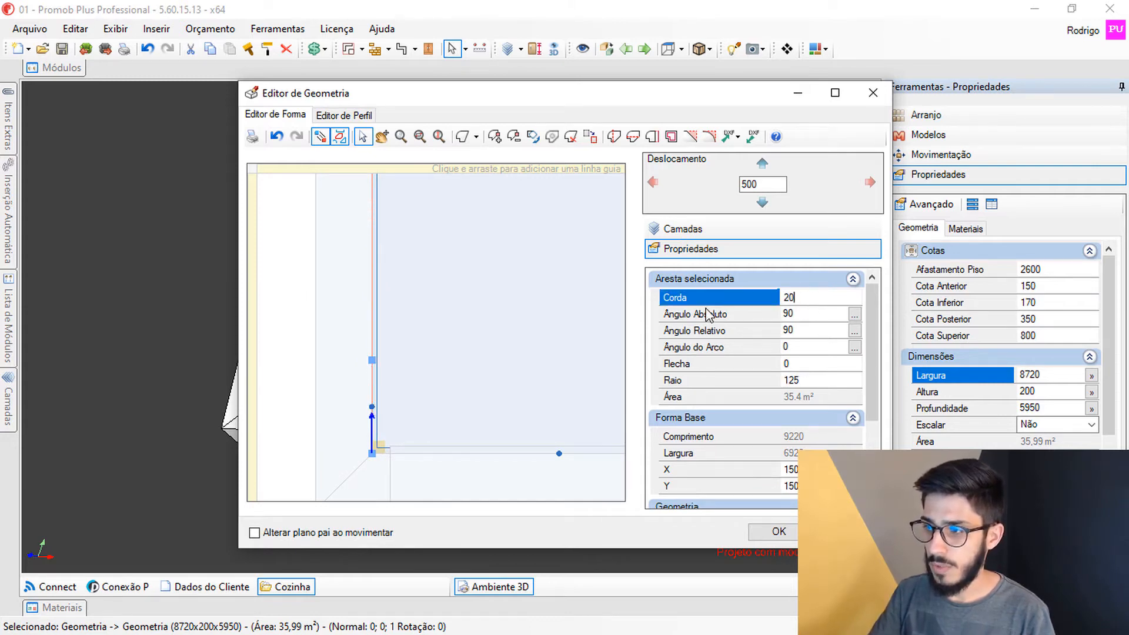
Add a vertex on the hall's outer edge, move it inward level with the 200 segment's end, and set the connecting edge's chord to 200.
scroll(475, 355, "down", 3)
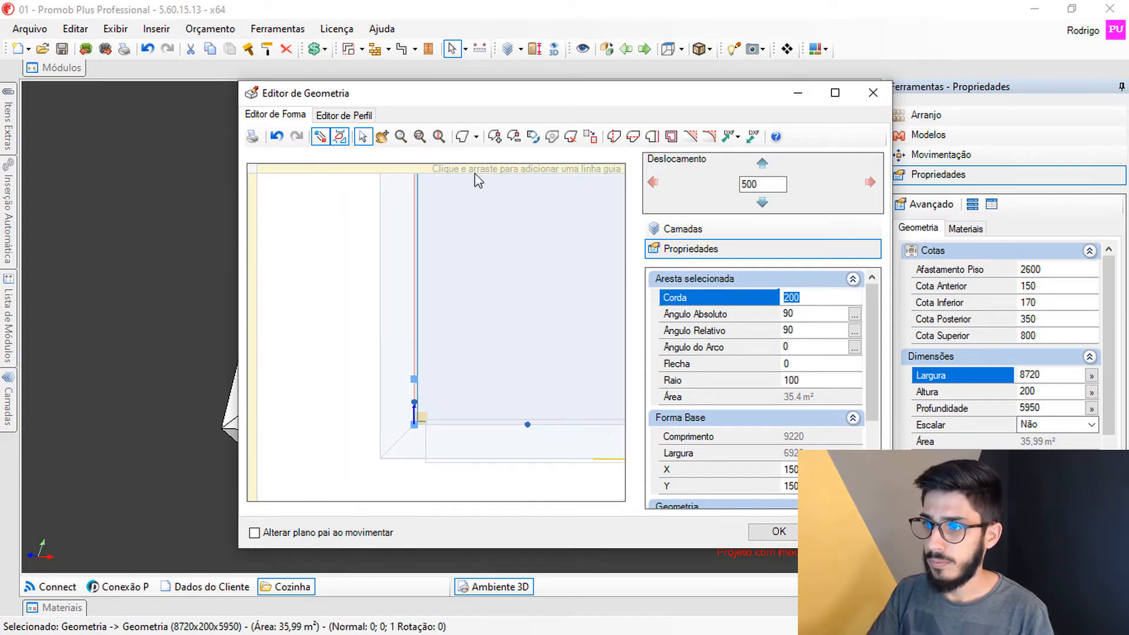
left_click(494, 137)
left_click(415, 292)
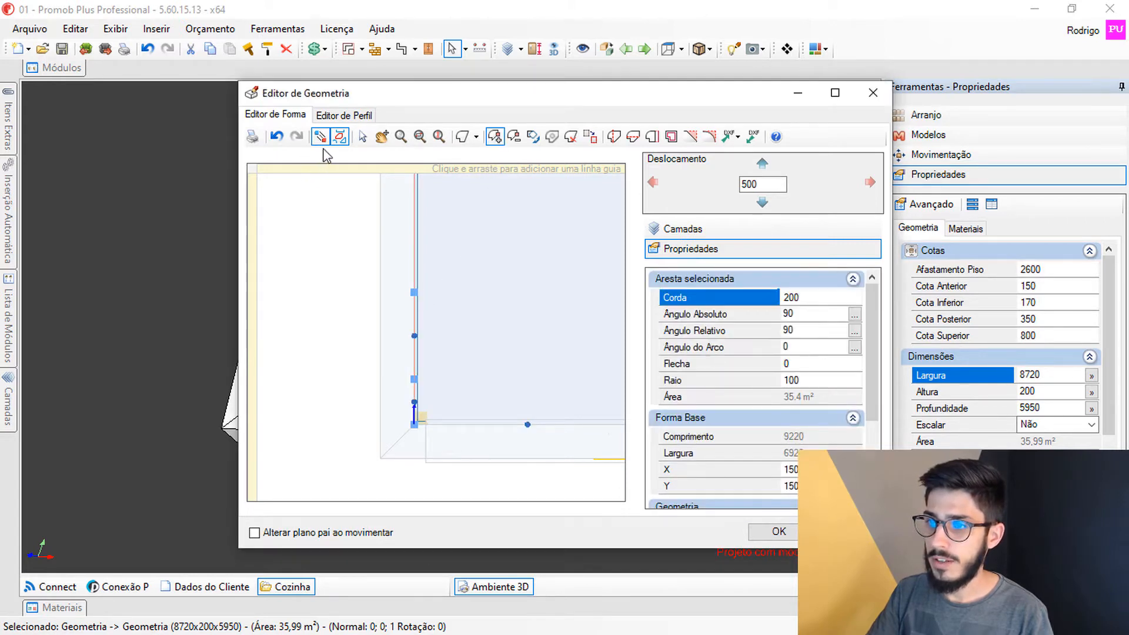
left_click_drag(415, 293, 489, 385)
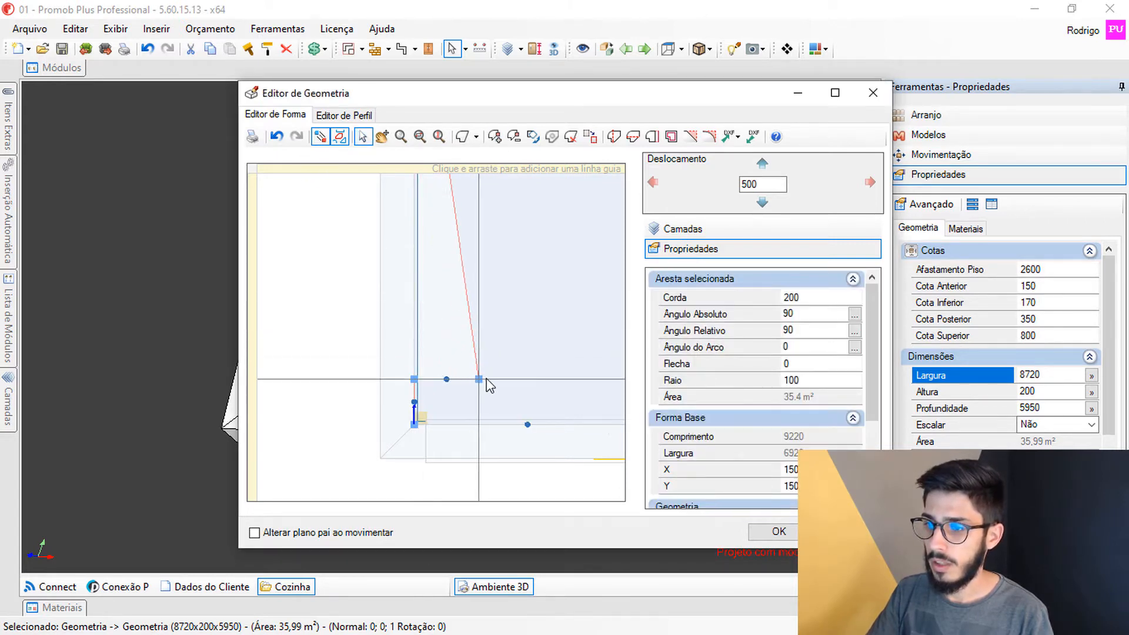
scroll(436, 383, "up", 3)
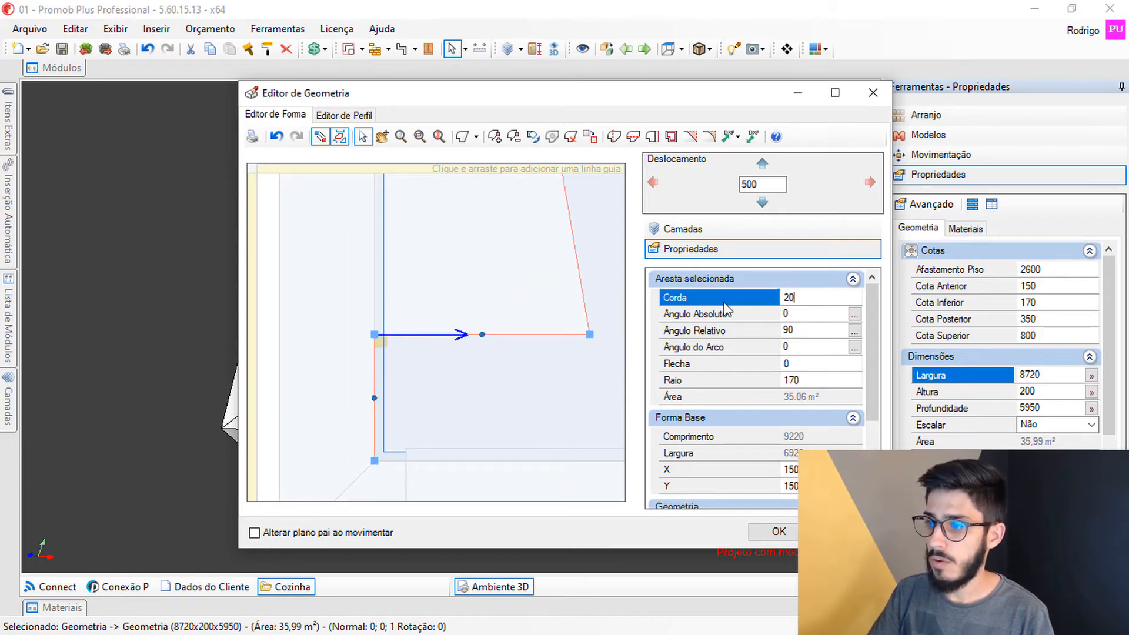
scroll(679, 317, "down", 3)
Set the chord of the slab edge along the hall's dividing wall to 2730 and apply the outline edits.
middle_click_drag(511, 405, 488, 447)
scroll(496, 407, "down", 4)
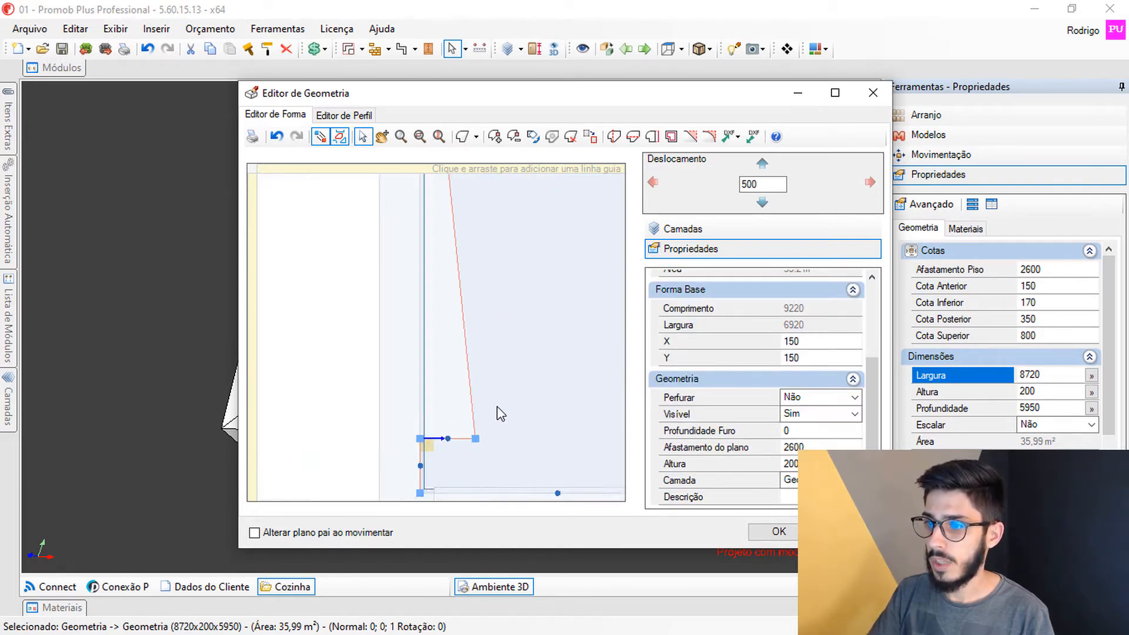
mouse_move(471, 200)
middle_mouse_down()
mouse_move(466, 330)
mouse_move(464, 312)
mouse_move(268, 335)
middle_mouse_up()
middle_click_drag(496, 323, 264, 314)
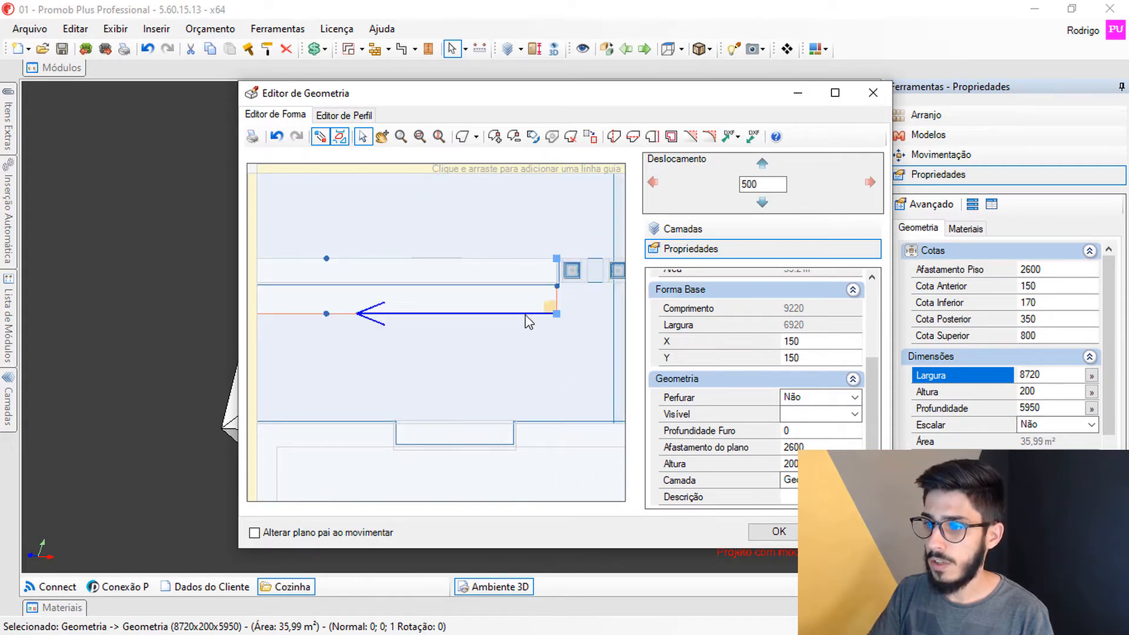
scroll(827, 332, "up", 3)
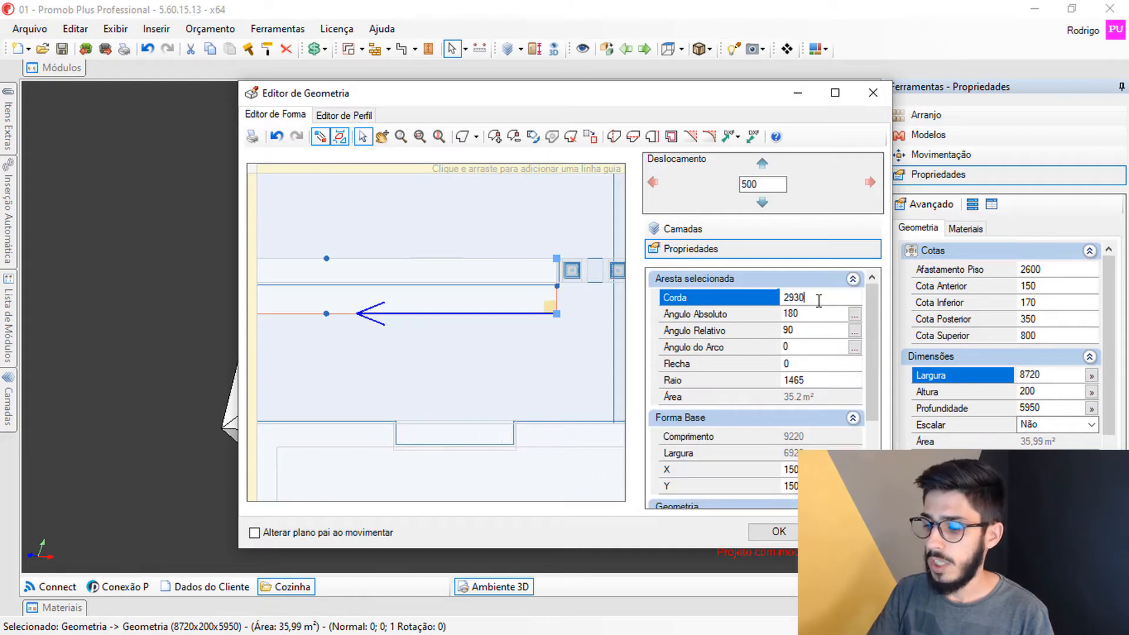
middle_click_drag(410, 308, 539, 292)
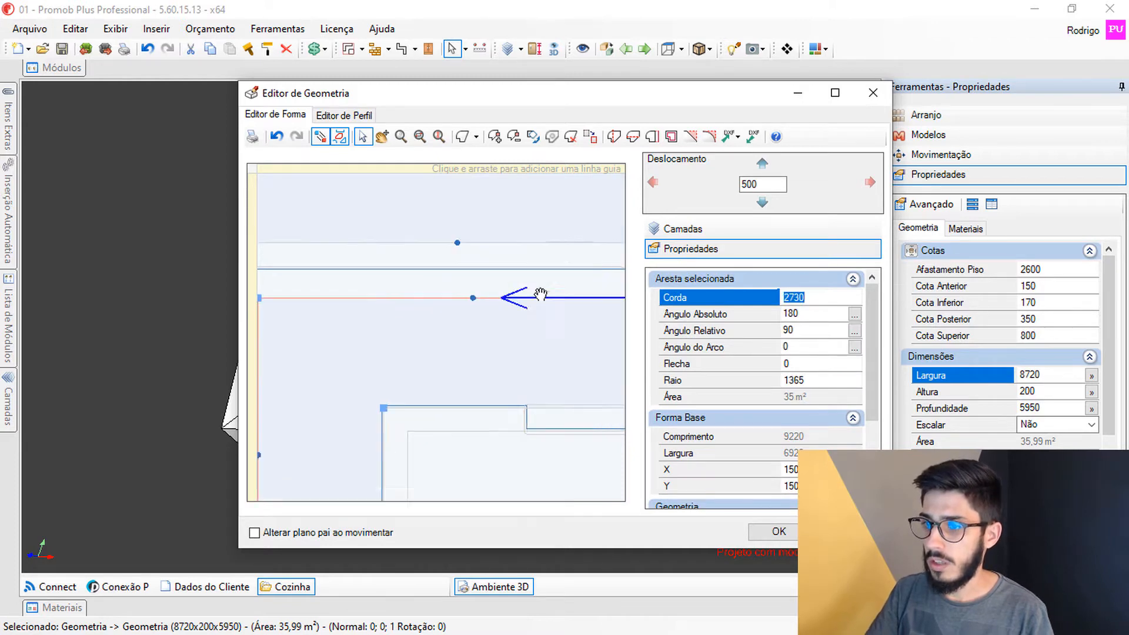
scroll(353, 318, "down", 3)
middle_click_drag(353, 318, 448, 317)
middle_click_drag(406, 358, 390, 322)
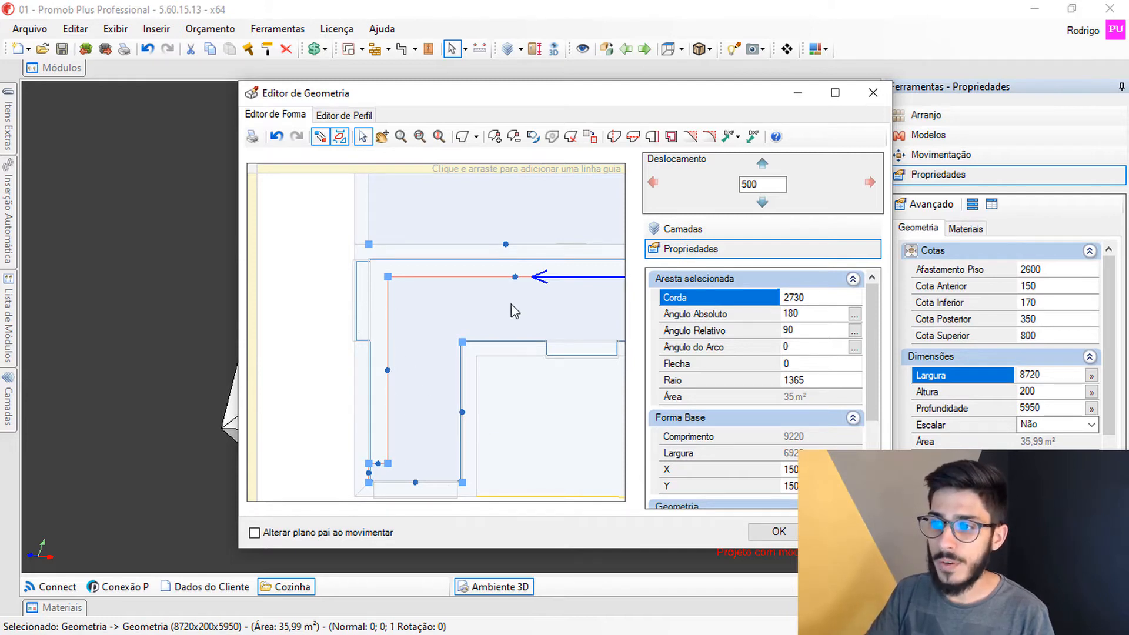
middle_click_drag(549, 300, 476, 302)
scroll(471, 301, "down", 2)
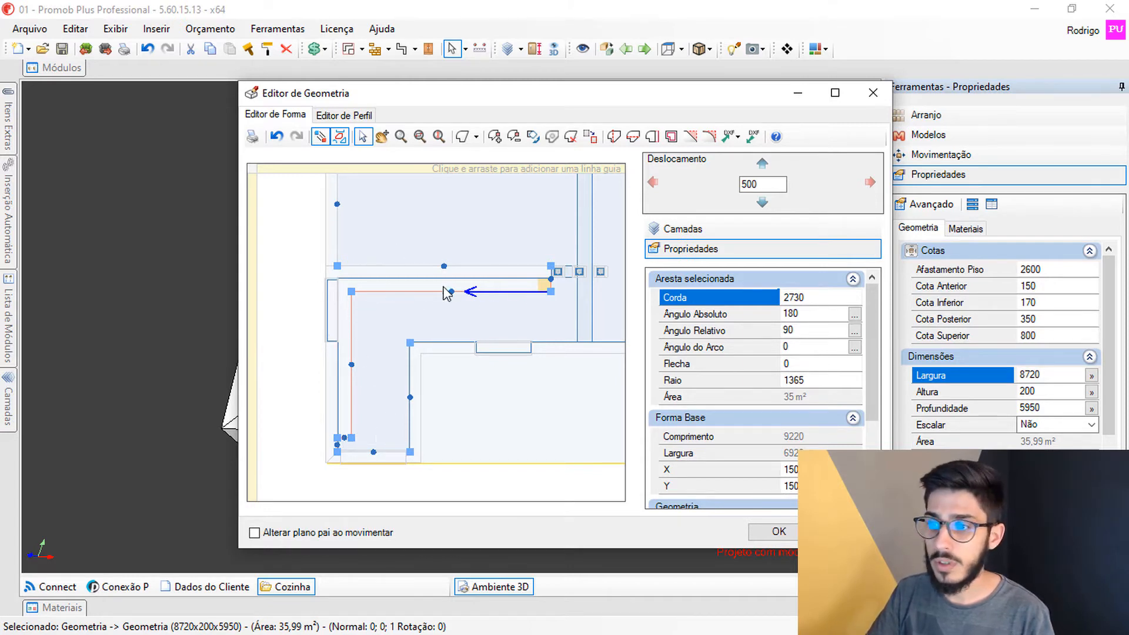
left_click(780, 532)
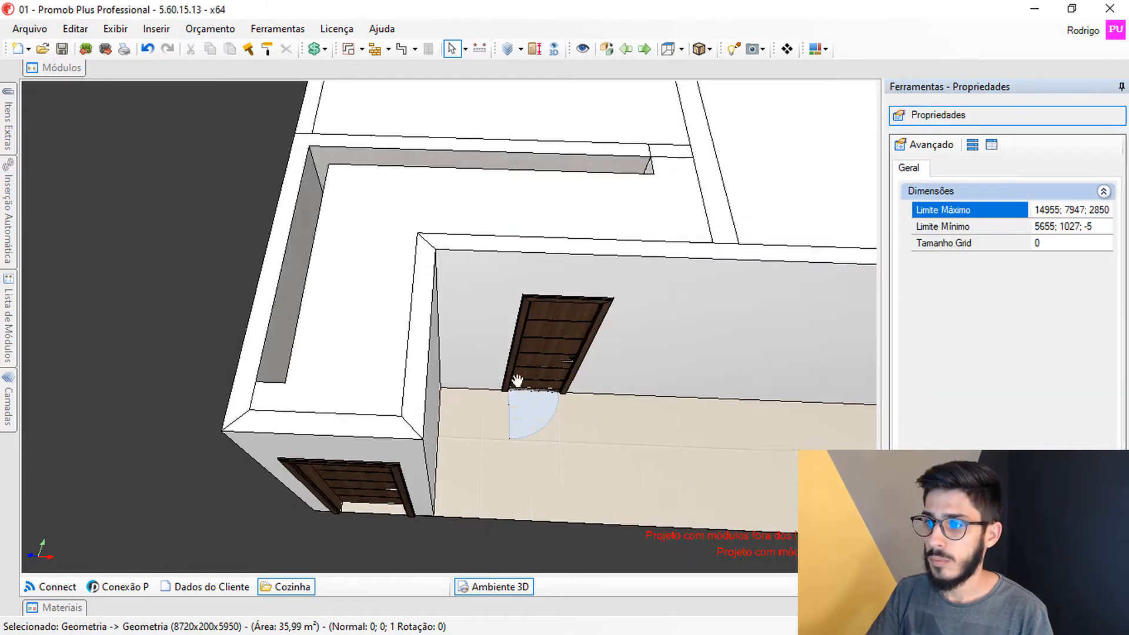
Examine the ceiling recesses around the hall and along the windows in the 3D view, from inside and above.
scroll(466, 251, "up", 5)
middle_click_drag(555, 353, 385, 377)
middle_click_drag(732, 411, 511, 331)
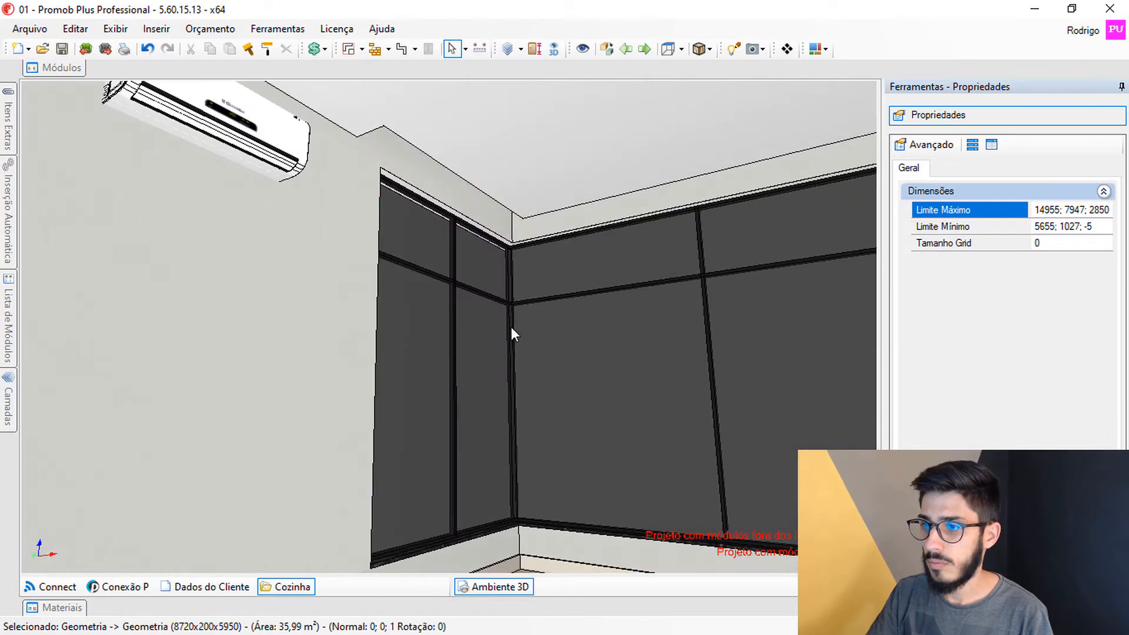
middle_click_drag(499, 412, 433, 285)
scroll(433, 284, "up", 5)
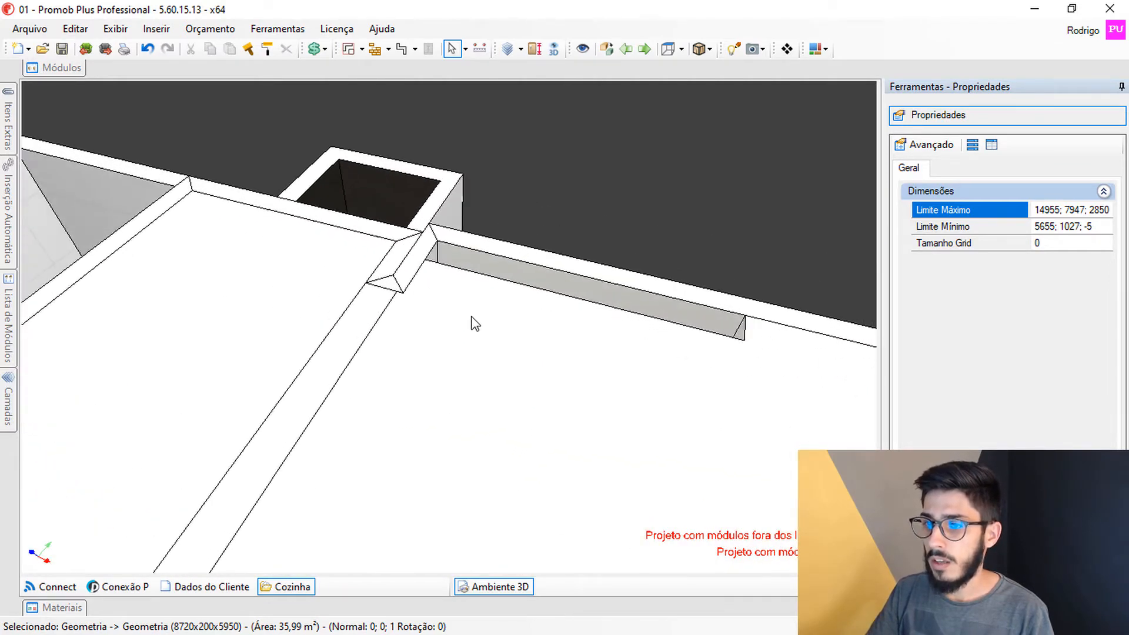
scroll(472, 324, "down", 4)
scroll(476, 324, "down", 4)
middle_click_drag(471, 355, 421, 402)
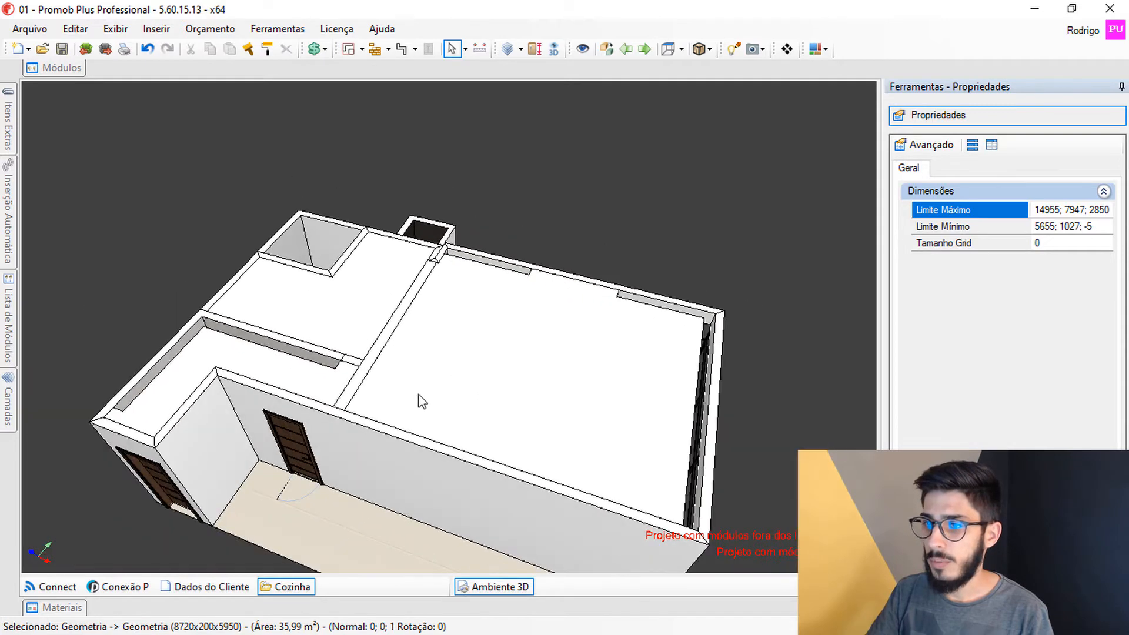
Build a 150 high rectangular geometry over the whole apartment, on the plane of the wall tops, from corner to opposite corner.
left_click(416, 50)
left_click(433, 103)
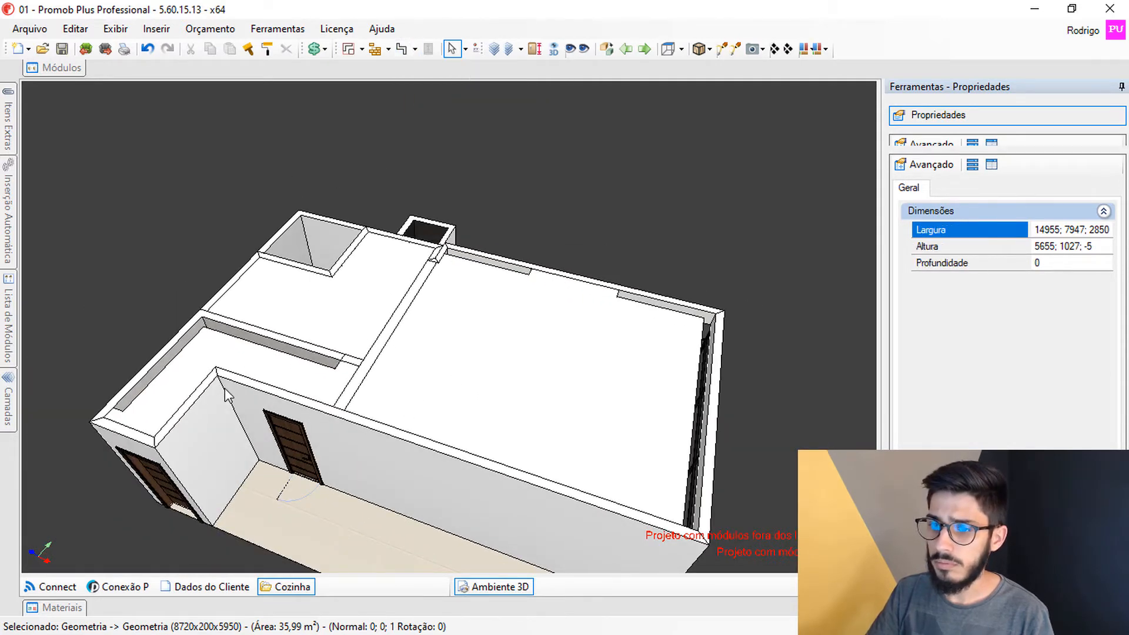
scroll(126, 422, "up", 1)
scroll(94, 425, "up", 2)
right_click(113, 436)
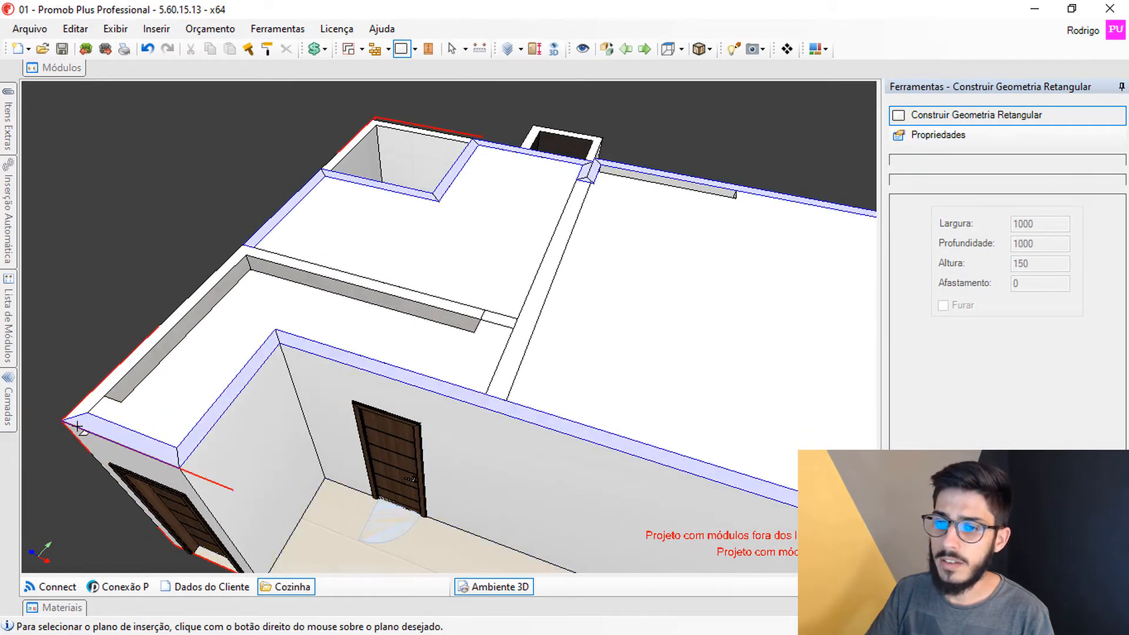
left_click(63, 421)
scroll(428, 357, "down", 2)
middle_click_drag(428, 356, 252, 326)
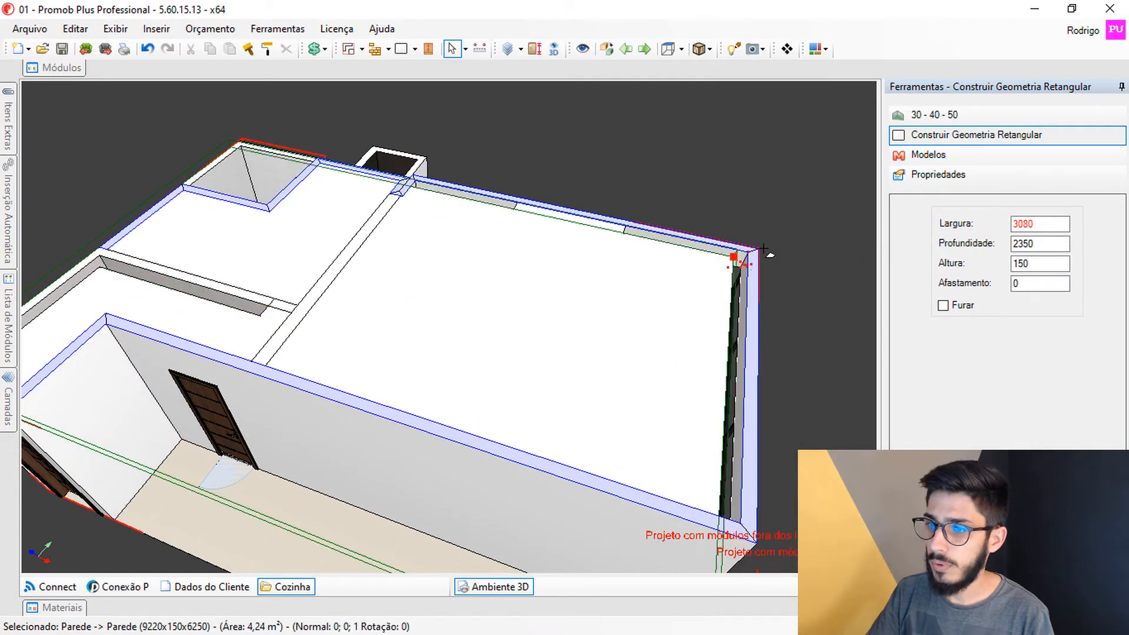
left_click(767, 251)
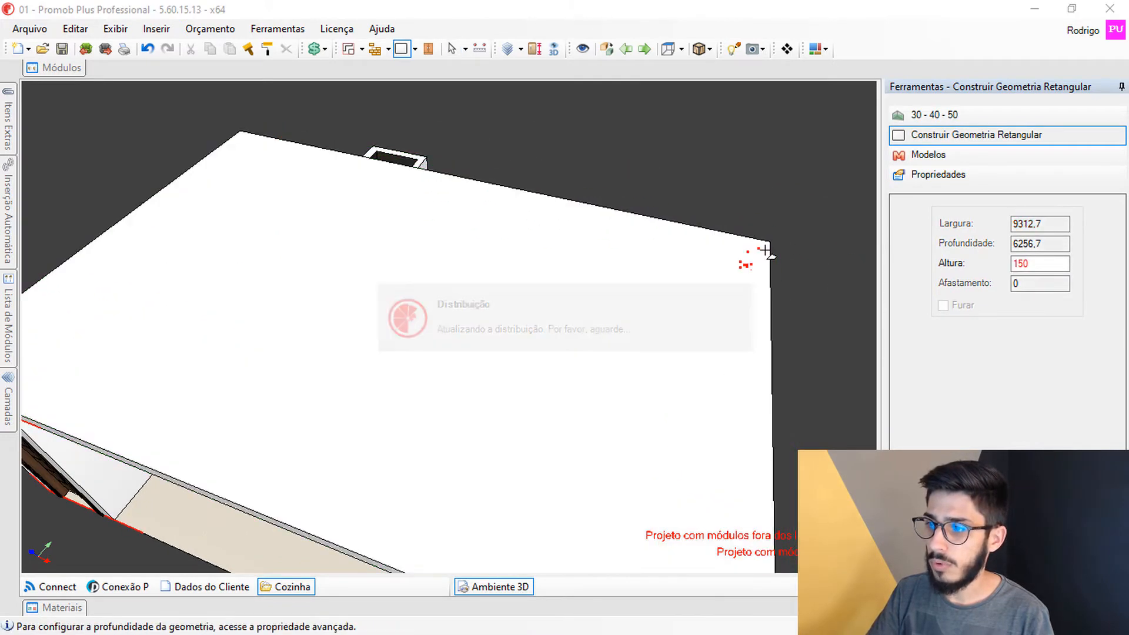
Check the new cover from inside the room and delete the rectangular geometry over the apartment.
scroll(606, 219, "up", 3)
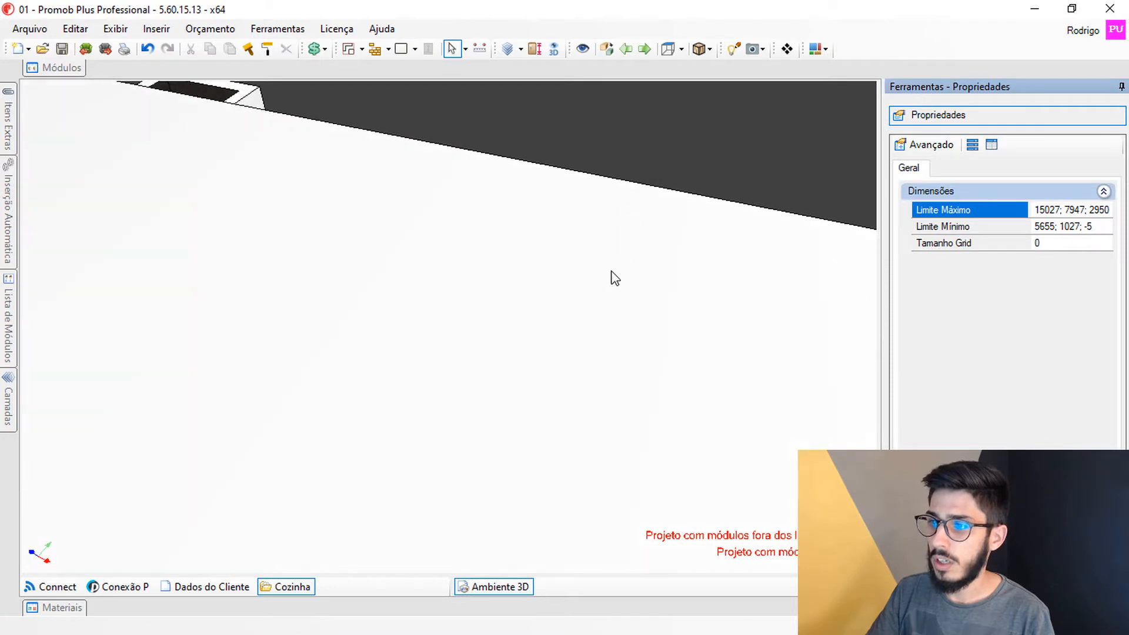
middle_click_drag(606, 273, 320, 258)
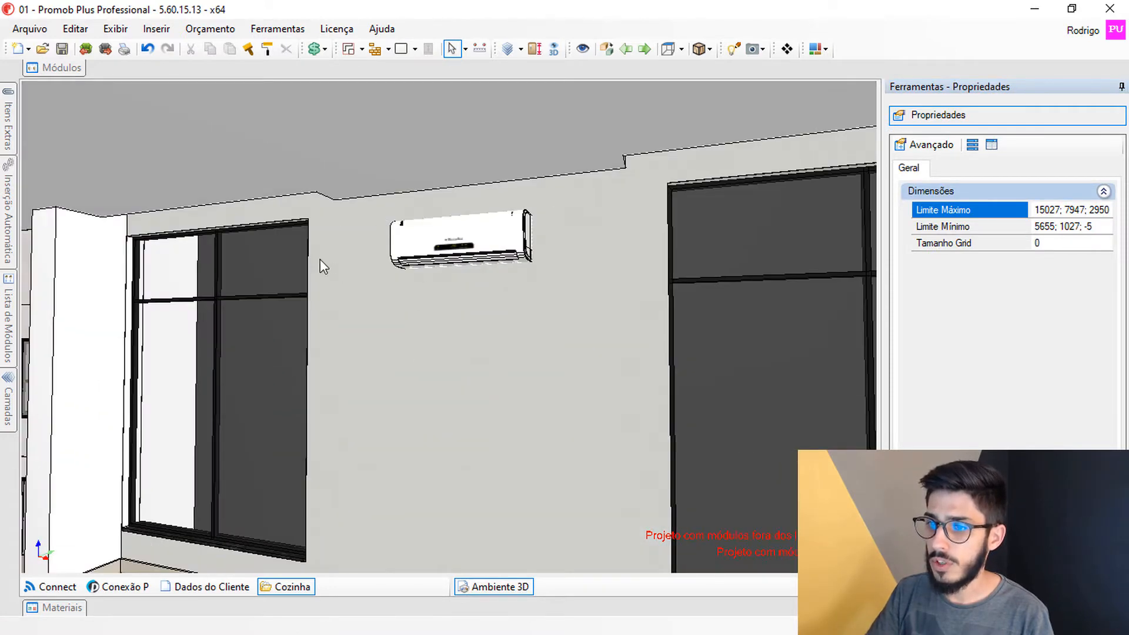
scroll(320, 259, "up", 3)
middle_click_drag(398, 290, 461, 404)
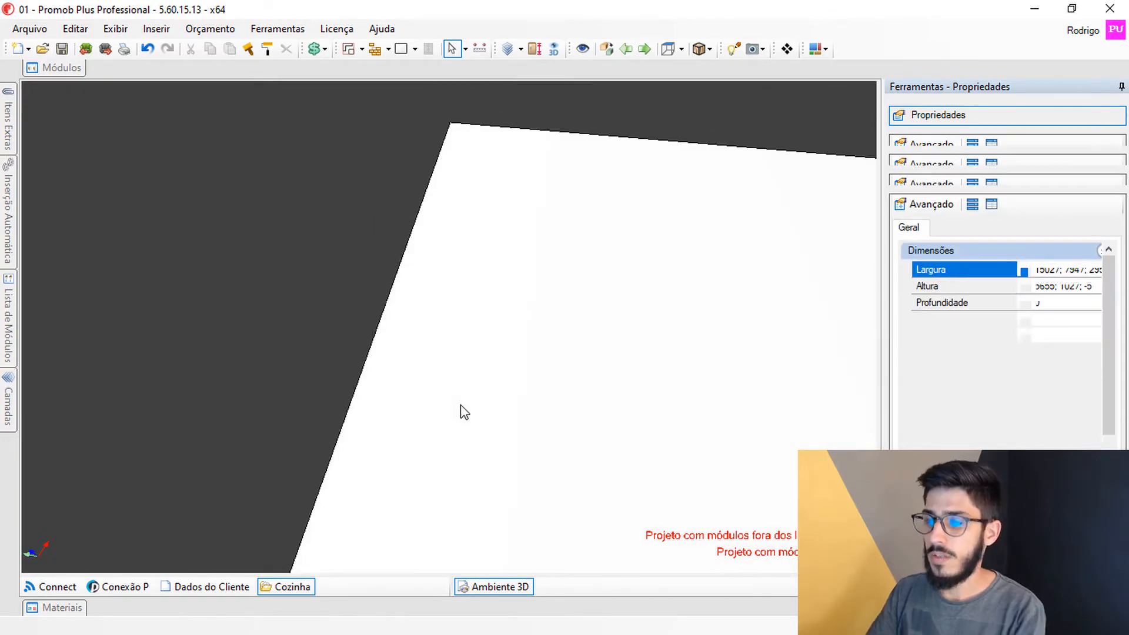
left_click(460, 404)
Cover the window recess beside the dividing wall with a rectangular geometry of 1830 by 200, 50 high, on the wall-top plane.
scroll(479, 372, "down", 3)
middle_click_drag(525, 348, 345, 378)
scroll(345, 379, "down", 3)
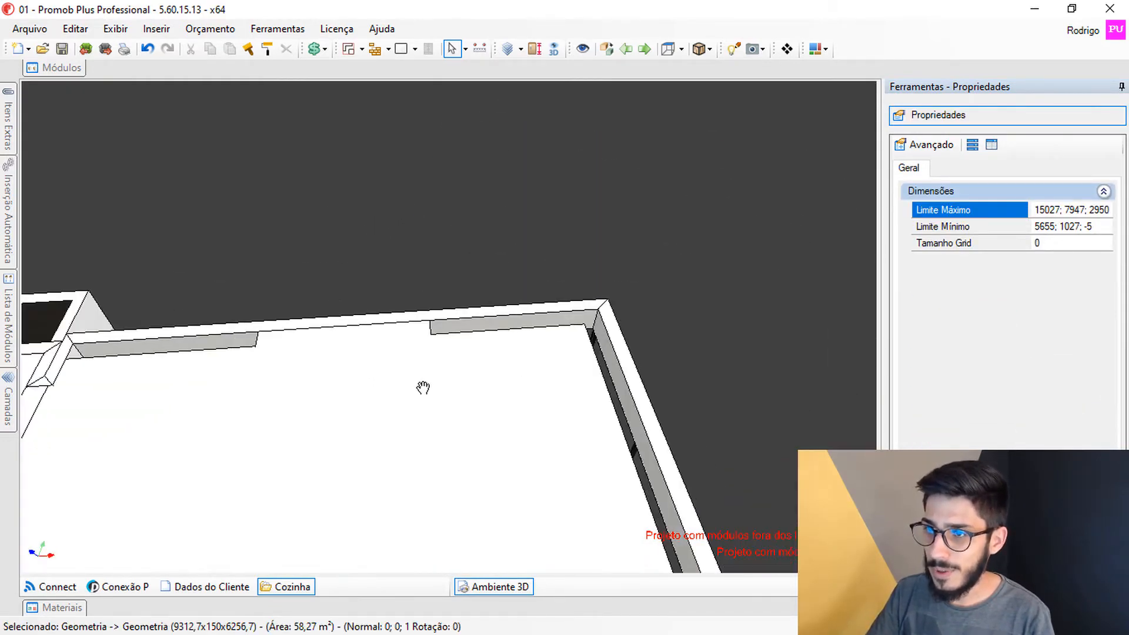
middle_click_drag(423, 388, 370, 382)
scroll(252, 265, "up", 5)
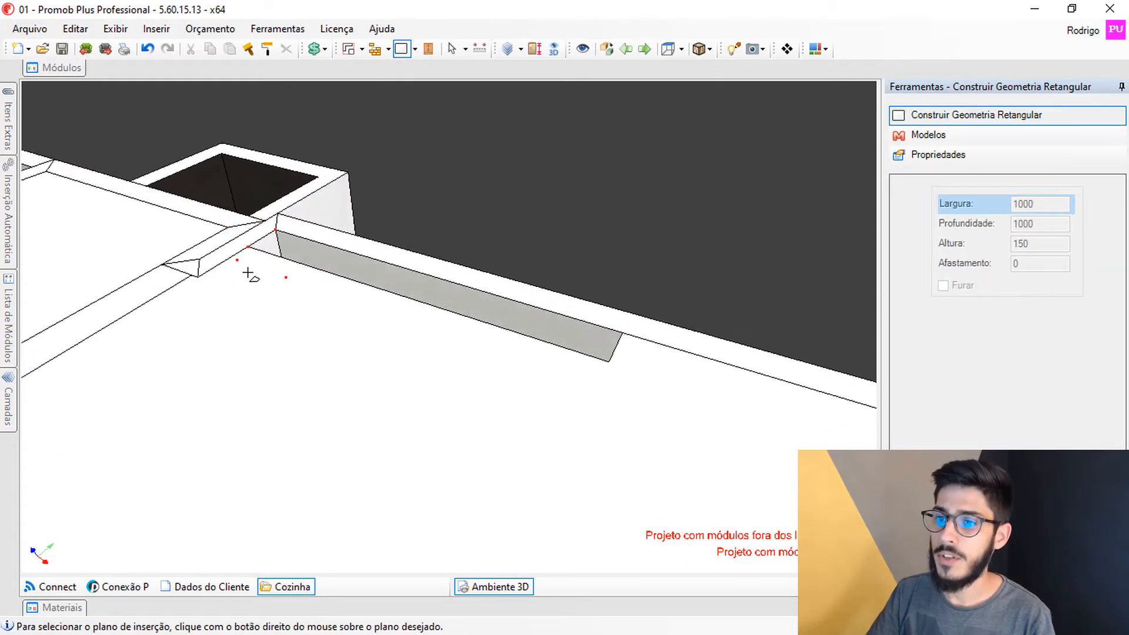
left_click(223, 229)
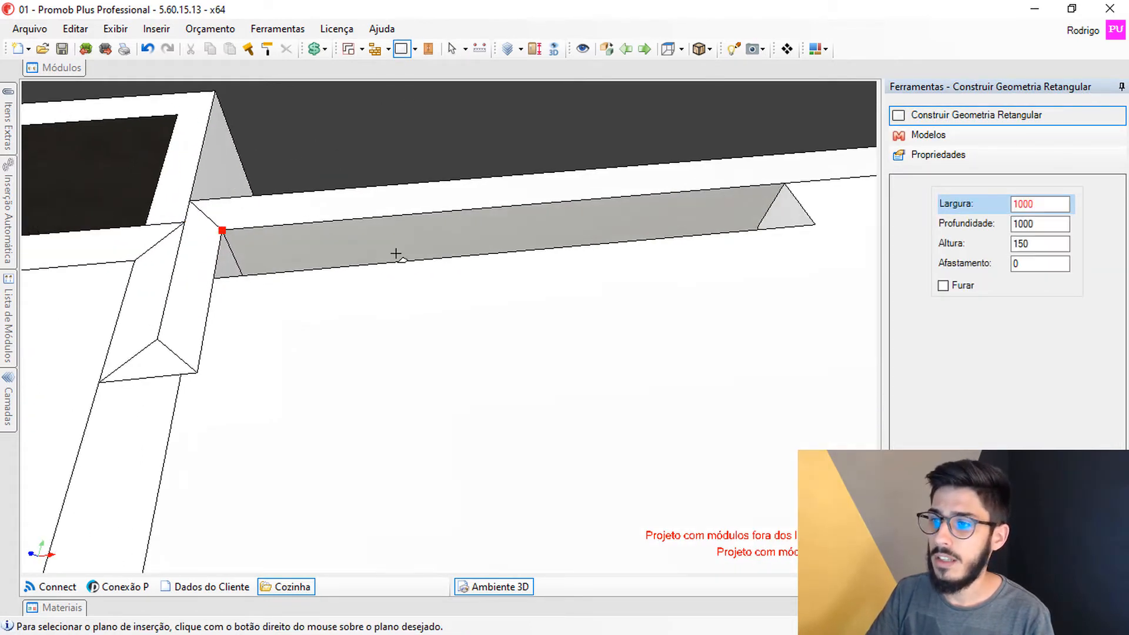
left_click(814, 225)
right_click(230, 219)
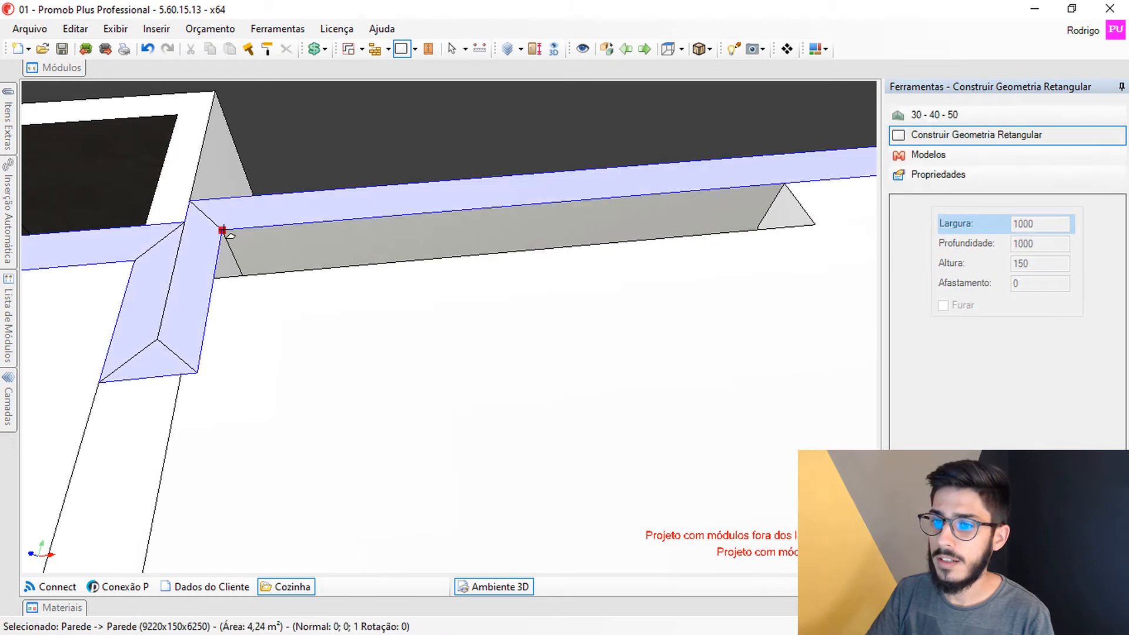
left_click(223, 229)
left_click(814, 225)
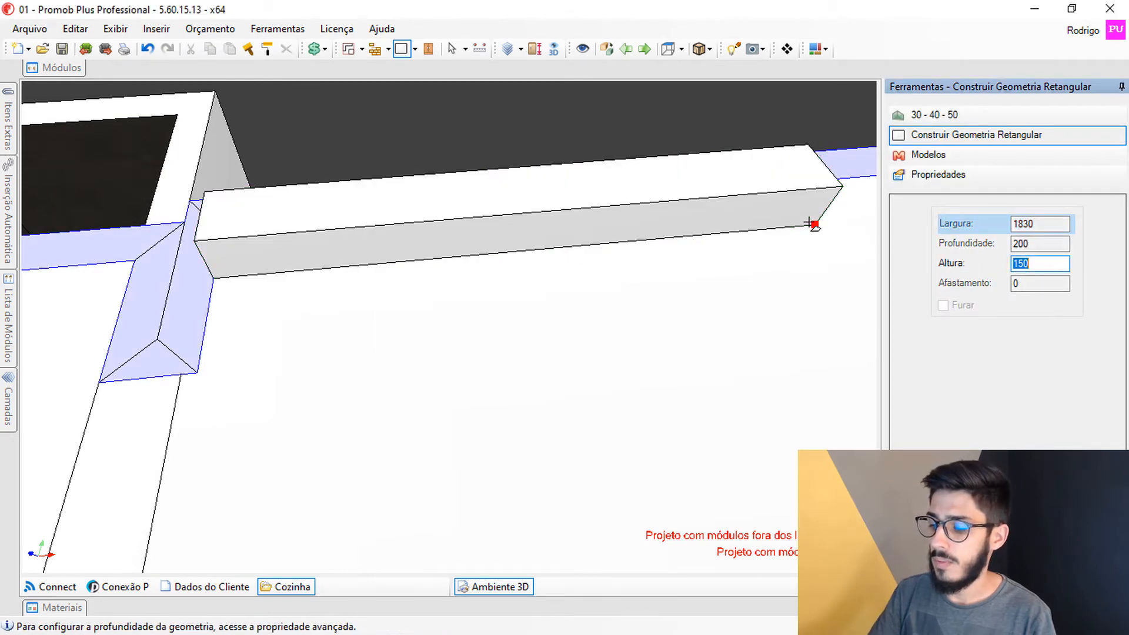
type("50")
key("Return")
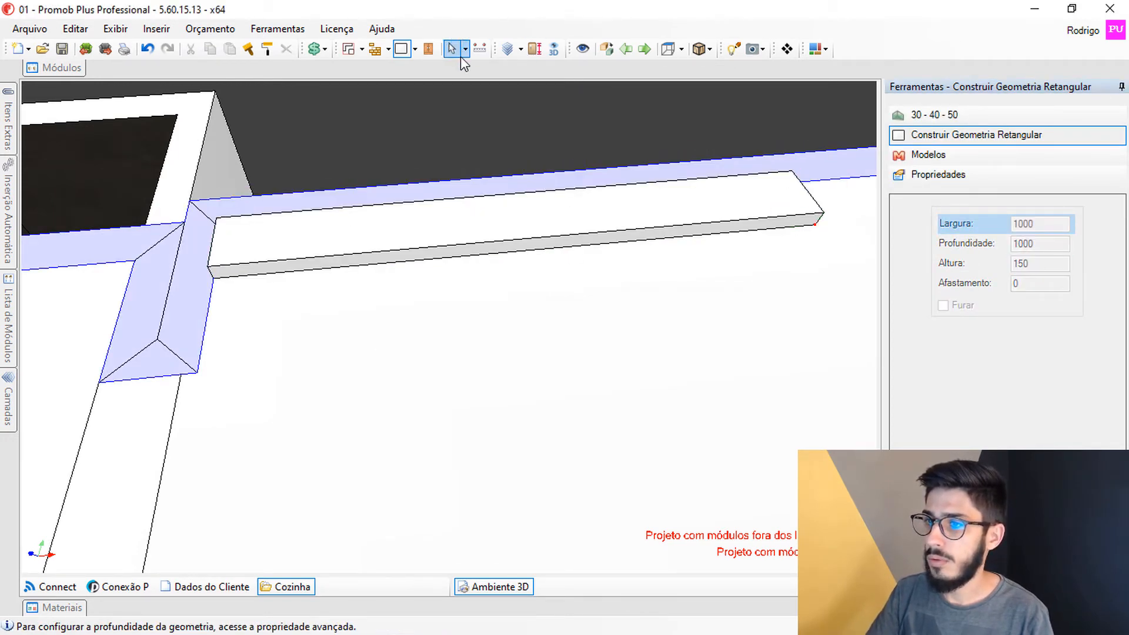
left_click(453, 50)
Trace a linear geometry on the wall-top plane along the outer edge of the L-shaped corner recess, 1800 on one side and 4450 on the other.
middle_click_drag(522, 267, 222, 399)
left_click(414, 49)
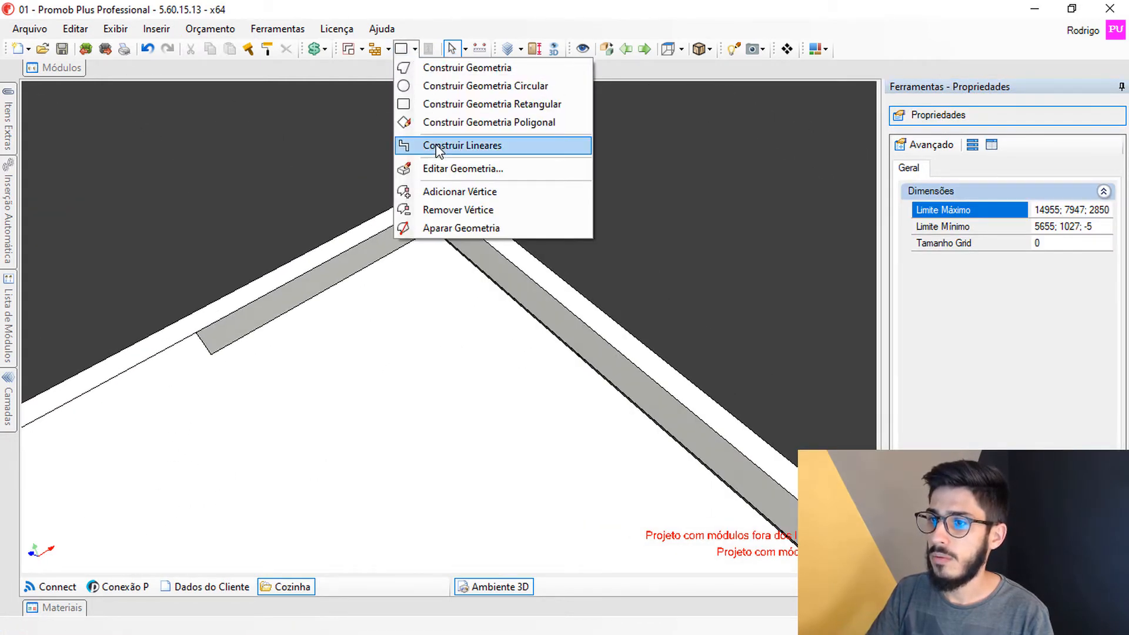
left_click(447, 145)
scroll(198, 323, "up", 3)
right_click(197, 330)
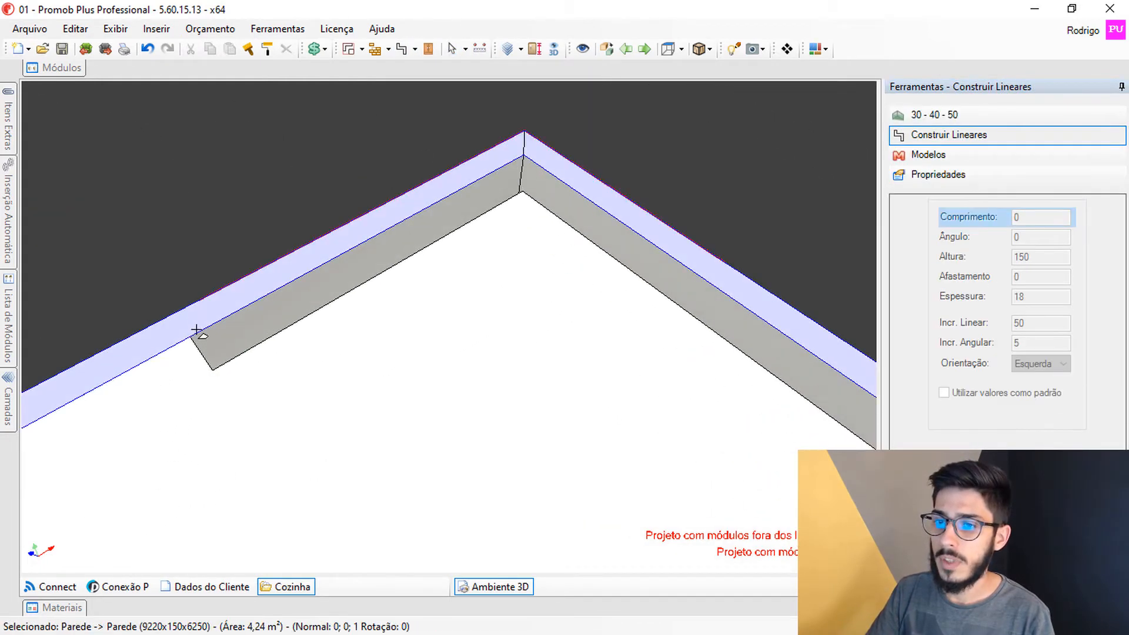
left_click(190, 337)
left_click(521, 159)
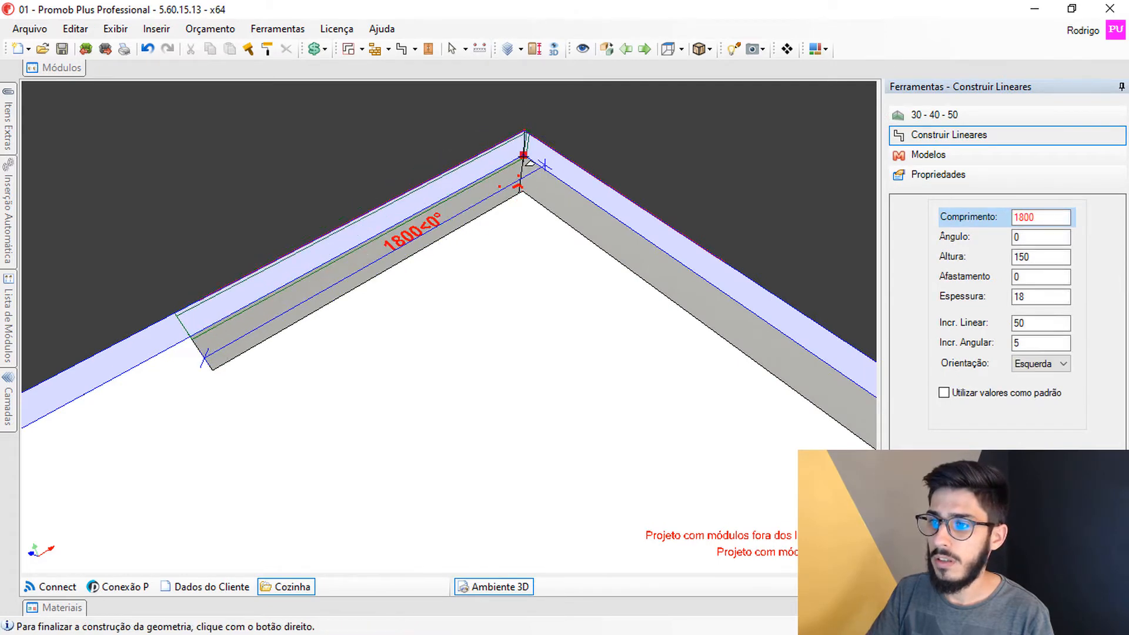
middle_click_drag(430, 272, 63, 341)
middle_click_drag(788, 247, 507, 280)
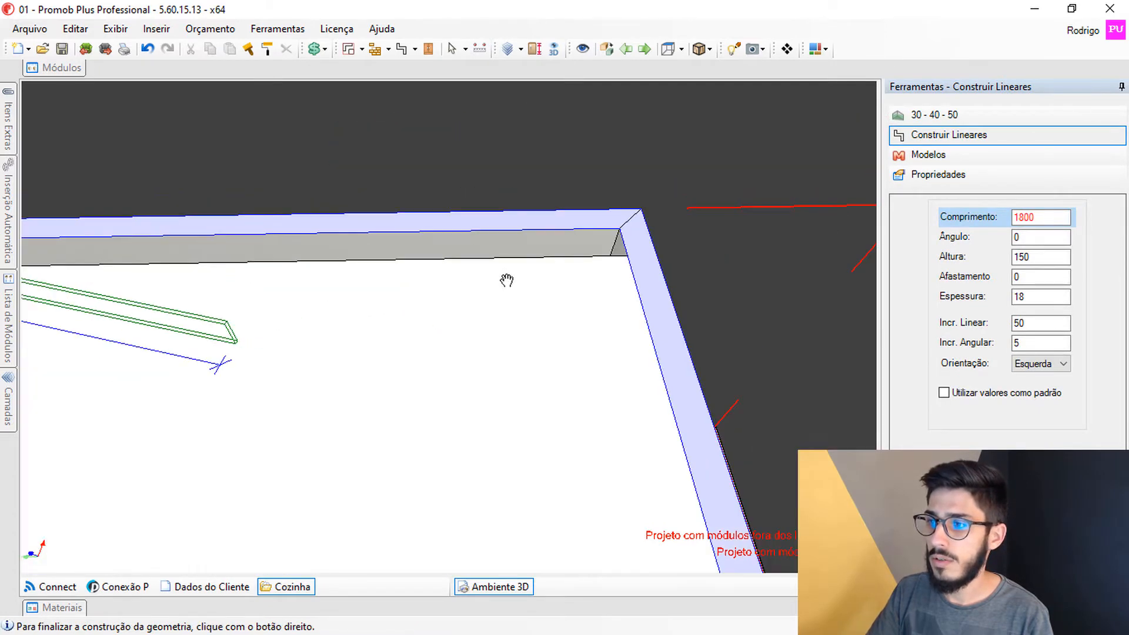
left_click(619, 229)
Set the linear geometry's thickness to 200, height to 50 and orientation to Esquerda, and finish the construction.
left_click(1016, 300)
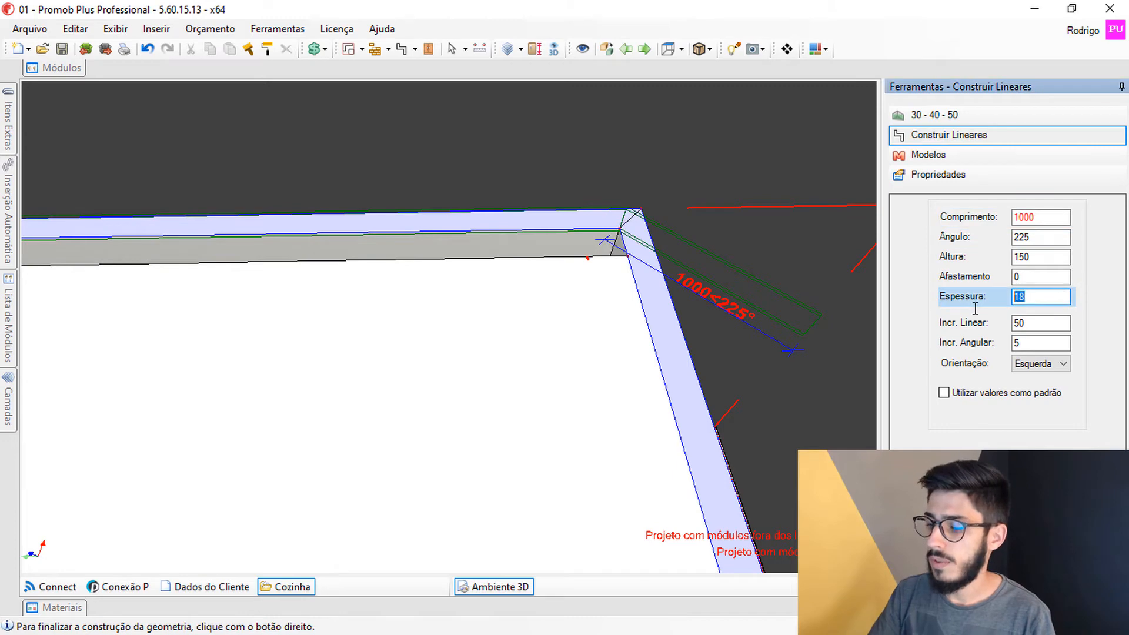
left_click(1040, 263)
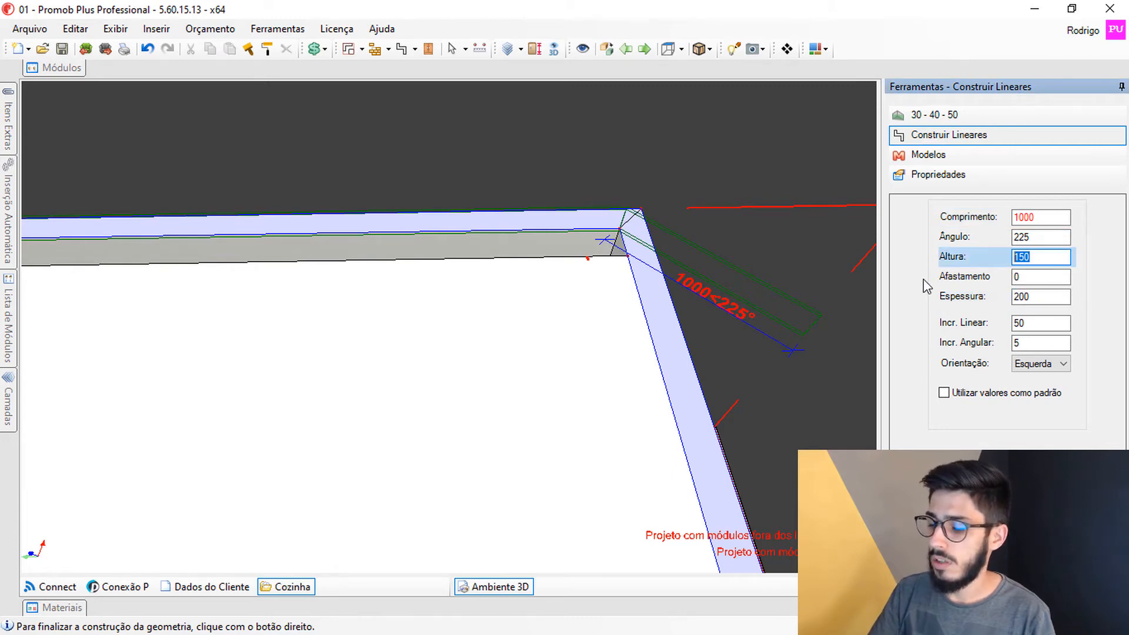
left_click(1041, 277)
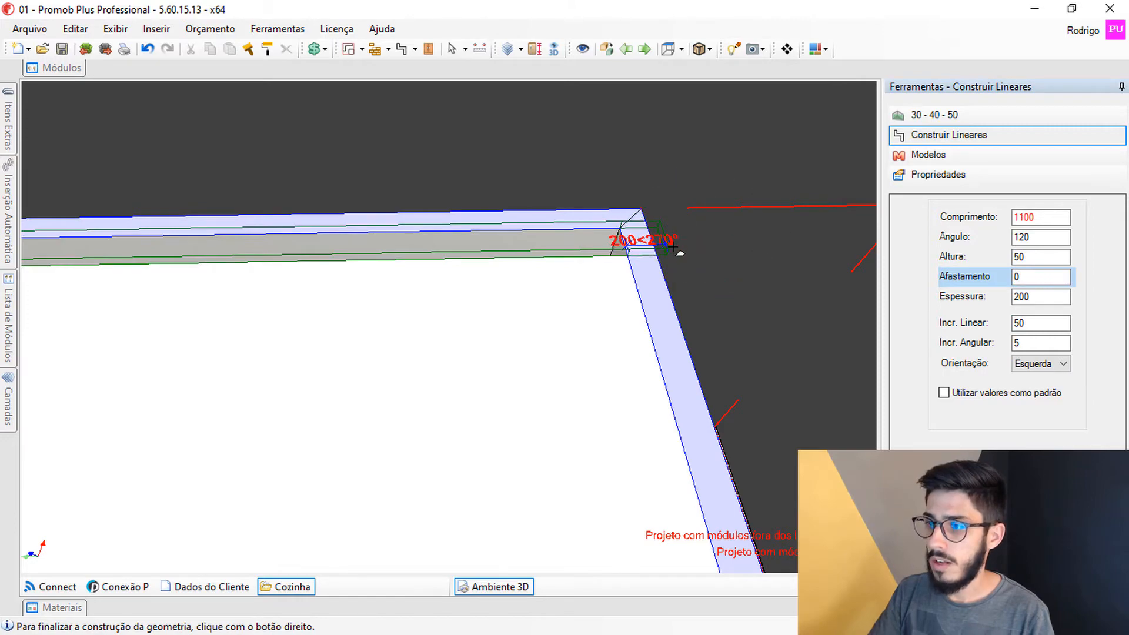
middle_click_drag(449, 284, 398, 408)
middle_click_drag(457, 443, 400, 429)
left_click(1041, 364)
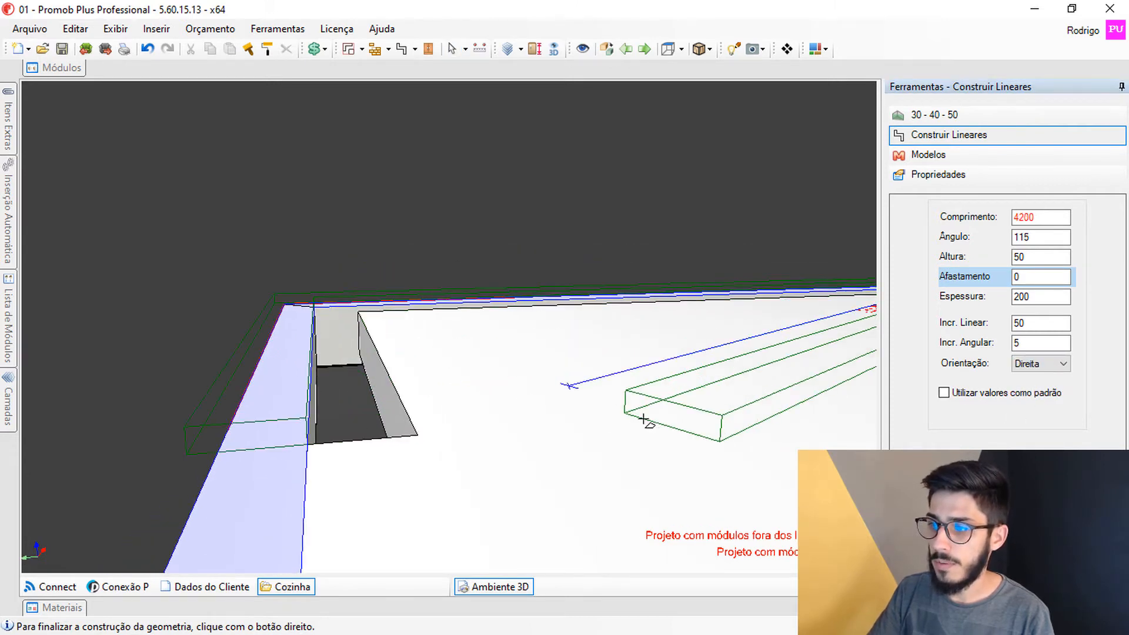
middle_click_drag(646, 419, 625, 408)
left_click(1038, 364)
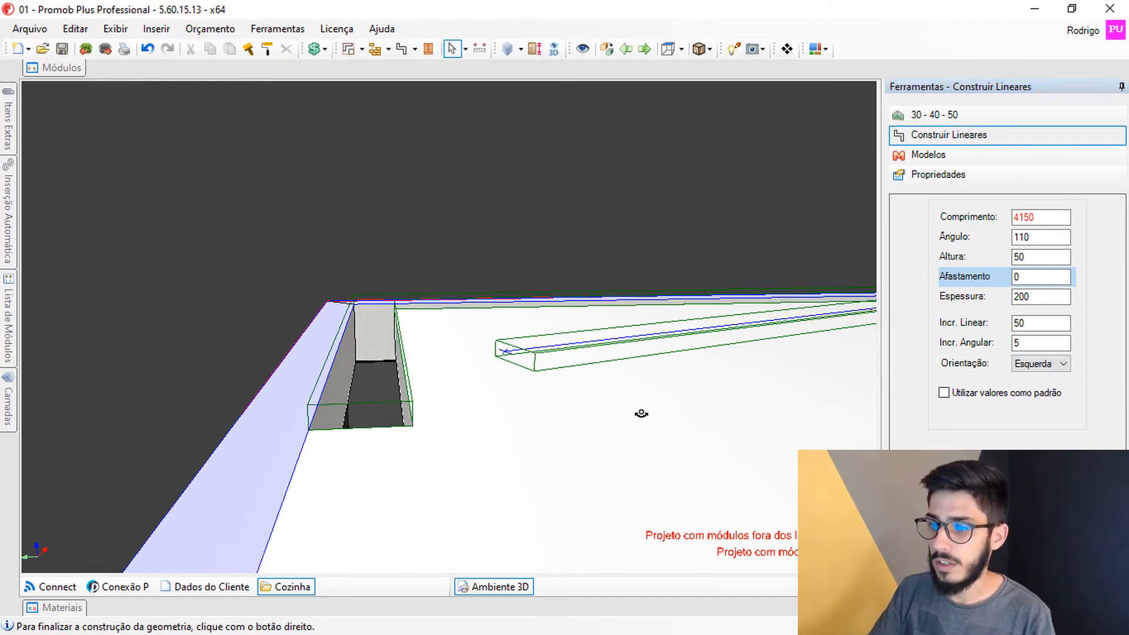
middle_click_drag(643, 415, 478, 230)
right_click(681, 351)
left_click(686, 438)
Trace another linear geometry on the wall-top plane along the L-shaped recess near the wooden door, with sides of 2200 and 2930.
left_click(402, 49)
scroll(273, 469, "up", 3)
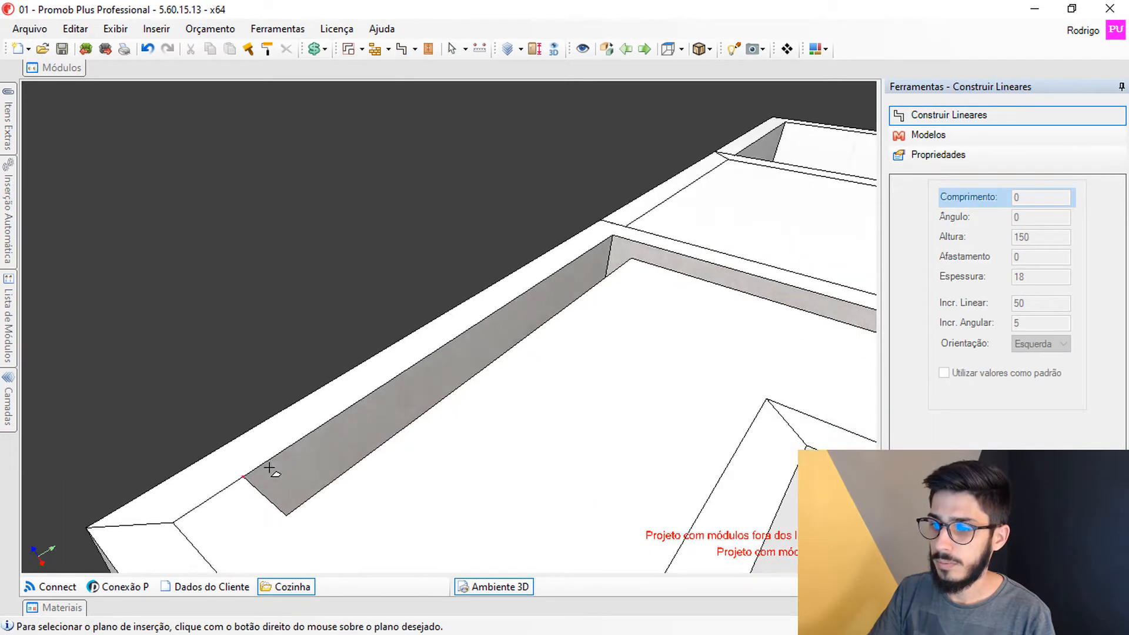
right_click(265, 454)
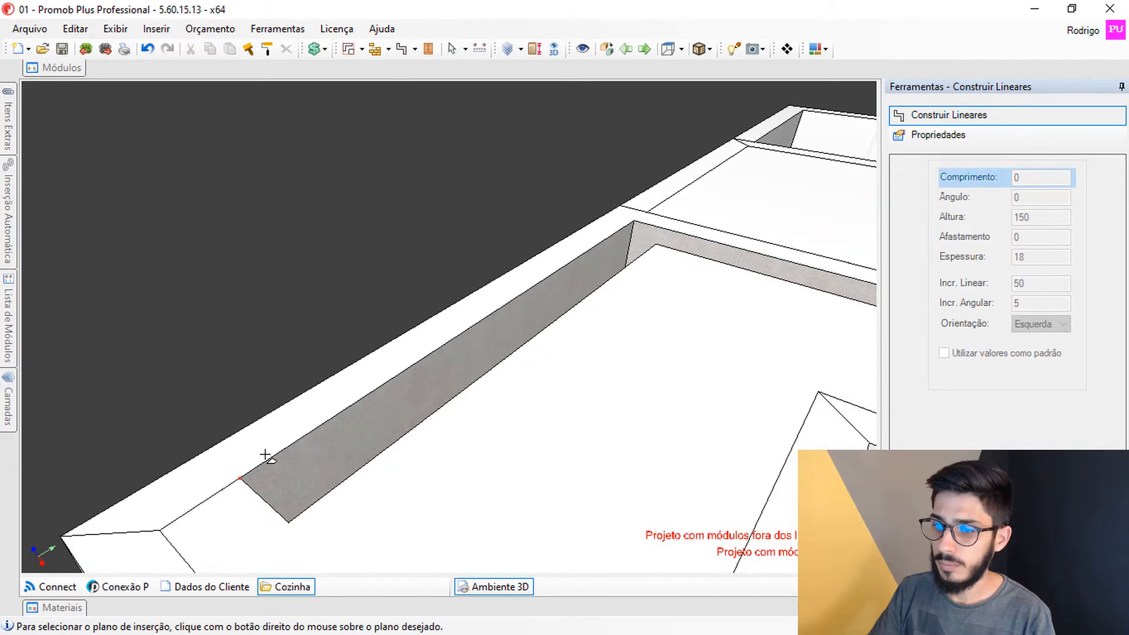
left_click(636, 224)
middle_click_drag(719, 353, 466, 359)
middle_click_drag(836, 232, 540, 299)
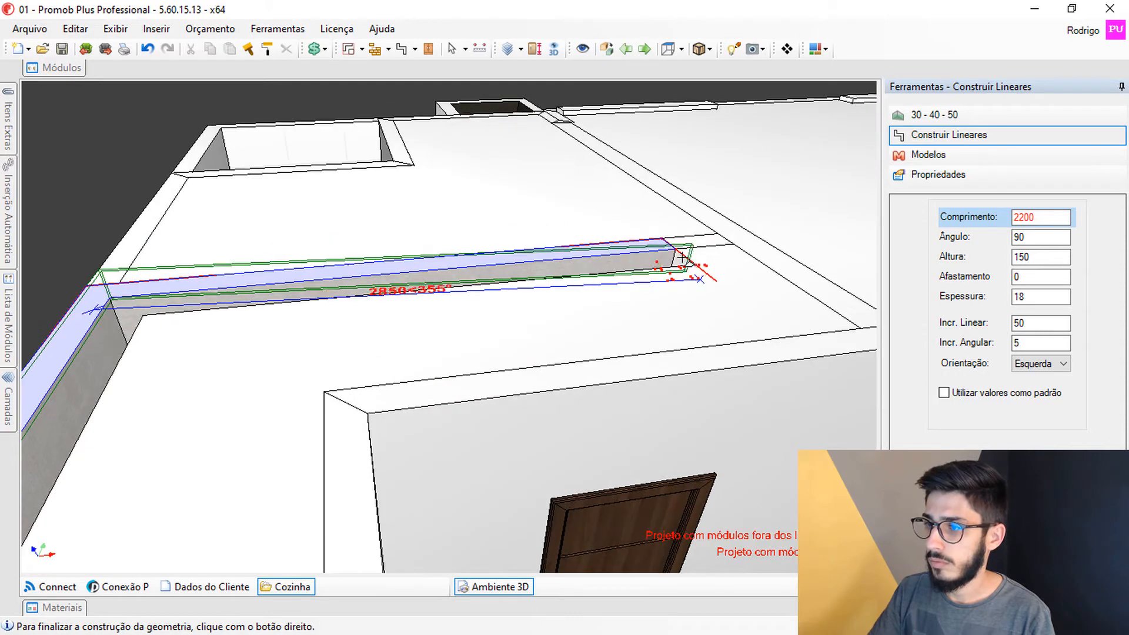
Set the second linear geometry's thickness to 200 and height to 50, and finish the construction.
left_click(988, 301)
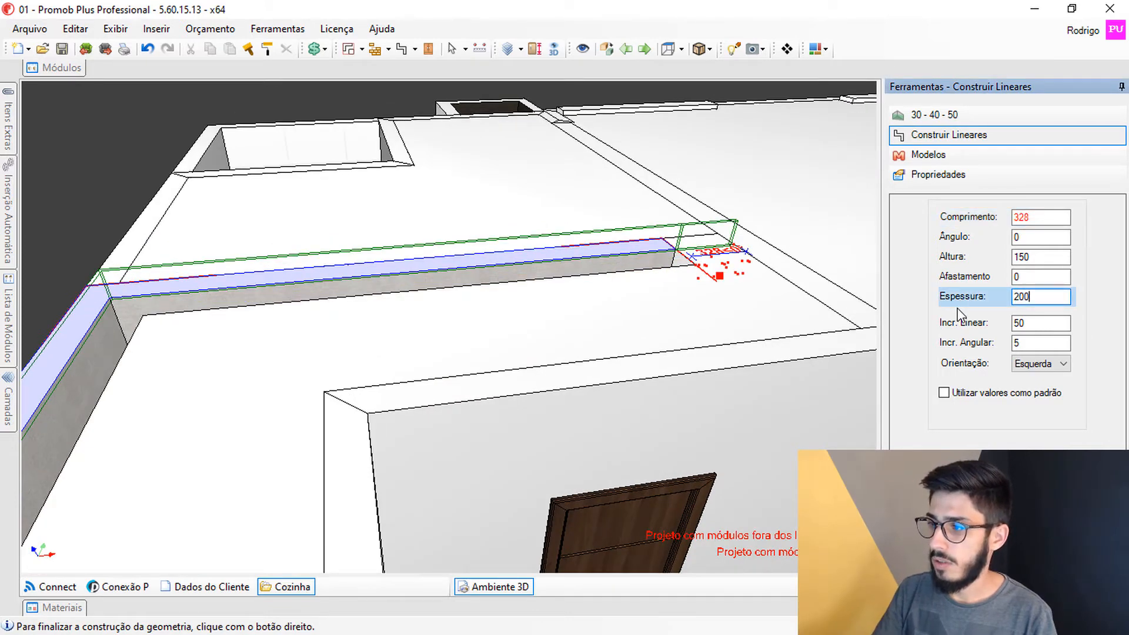
left_click(1034, 257)
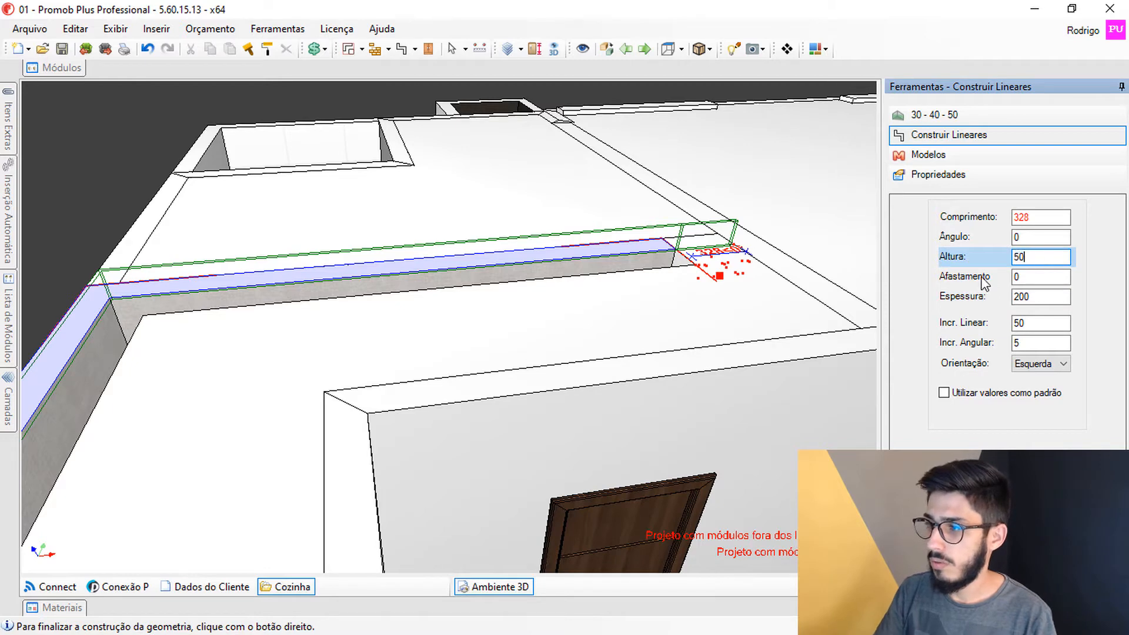
left_click(1018, 281)
right_click(700, 335)
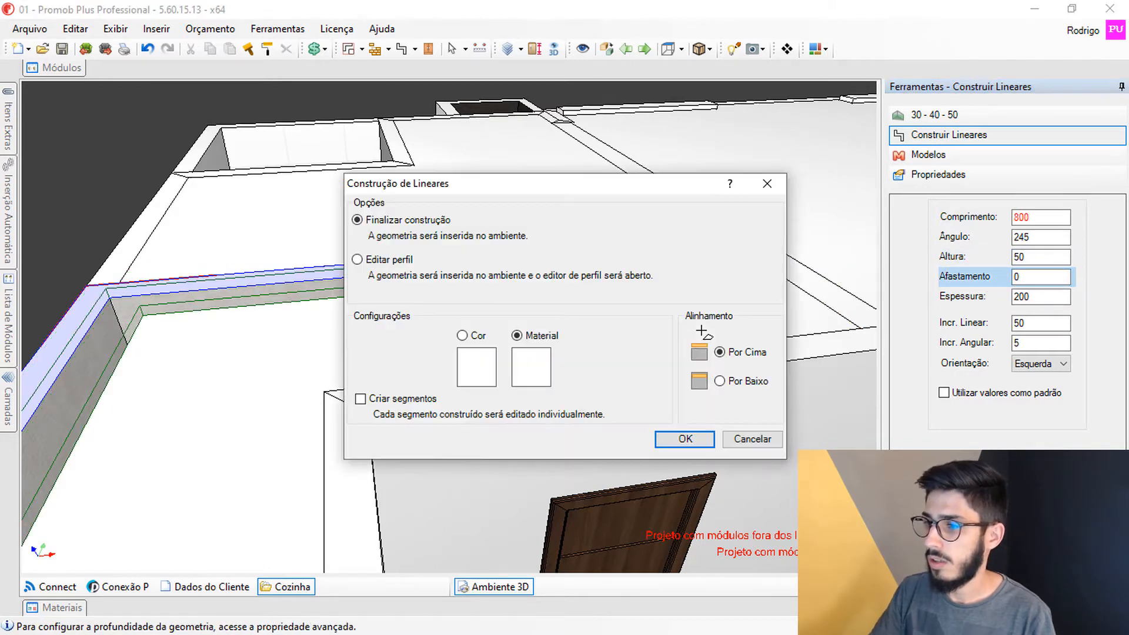
left_click(676, 437)
Examine the new 2930 by 2200 recess cover from above and from inside, and select it.
scroll(494, 403, "down", 3)
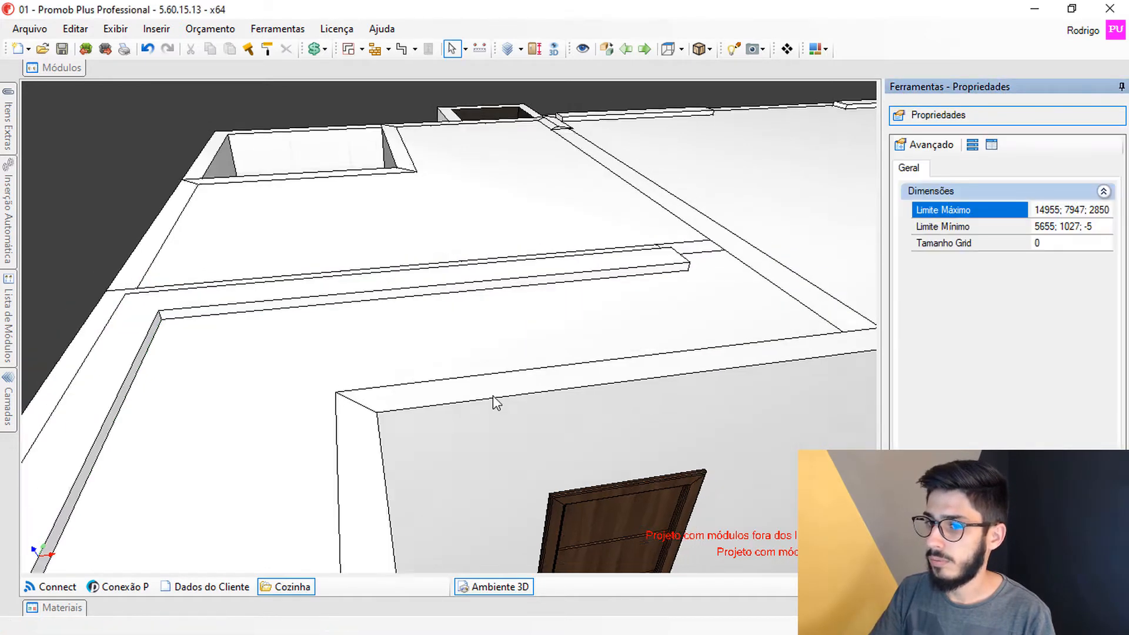
middle_click_drag(439, 403, 403, 313)
scroll(428, 292, "up", 4)
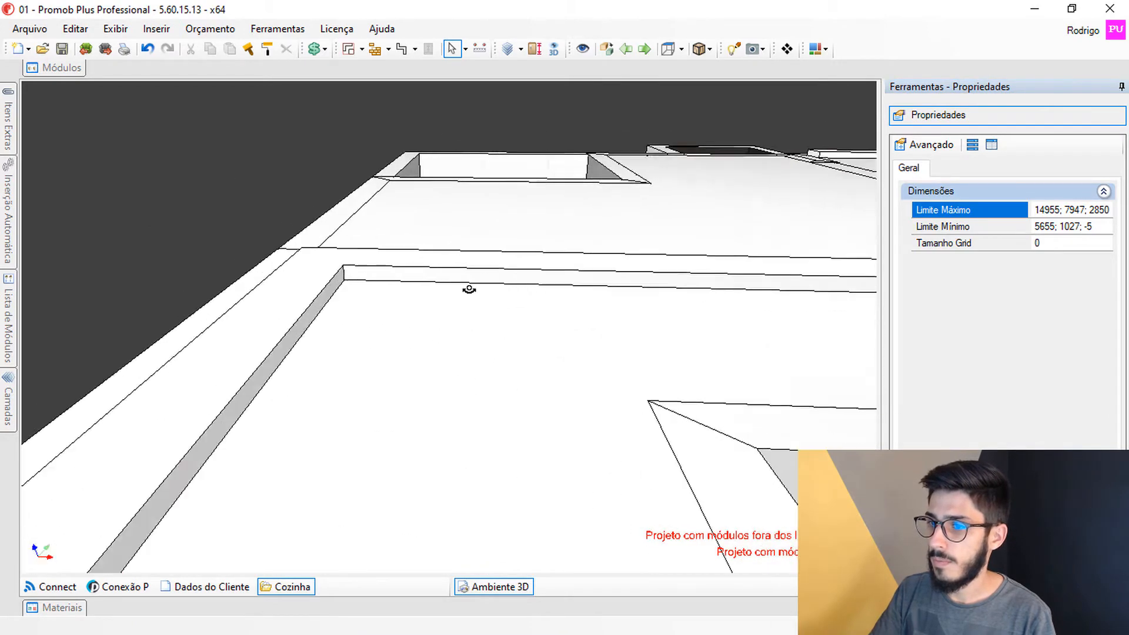
middle_click_drag(469, 290, 674, 427)
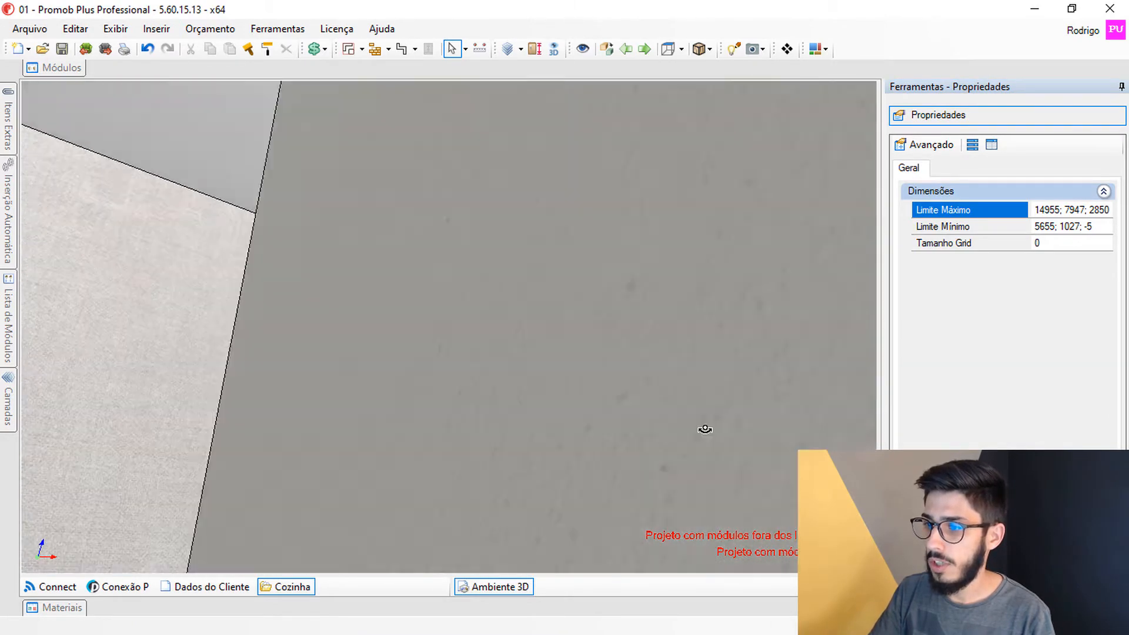
middle_click_drag(797, 545, 455, 283)
scroll(488, 443, "down", 5)
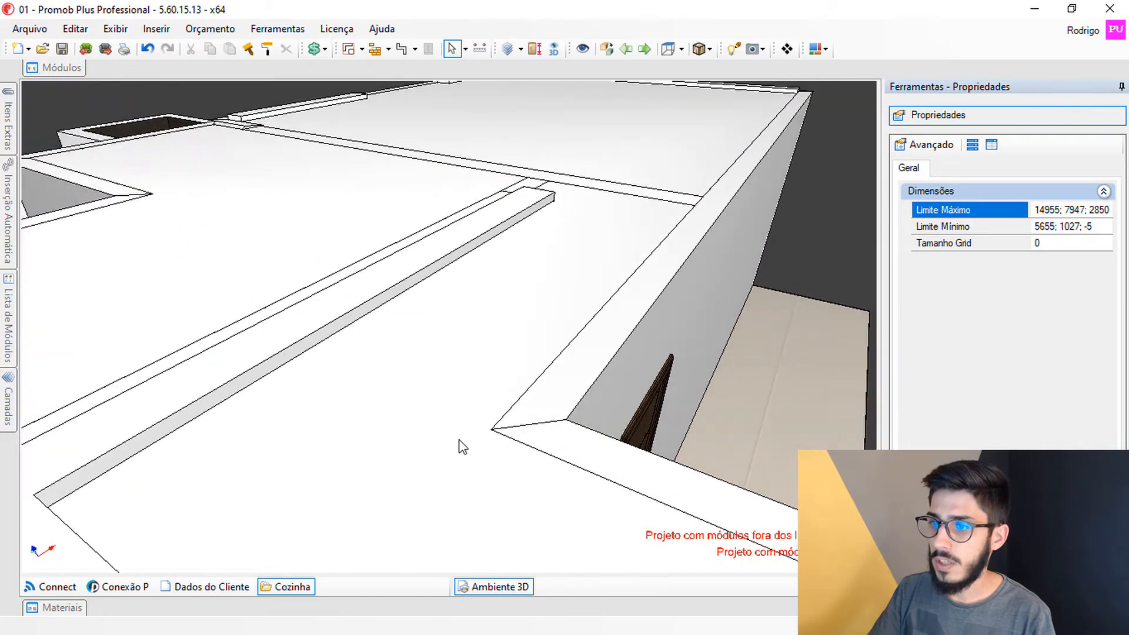
left_click(392, 381)
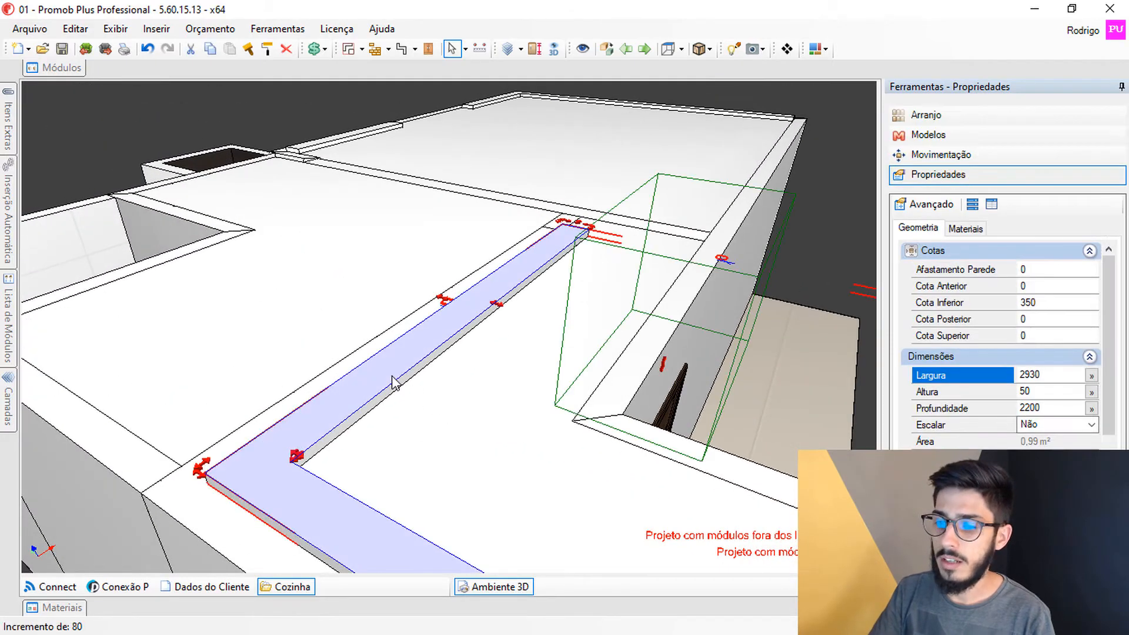
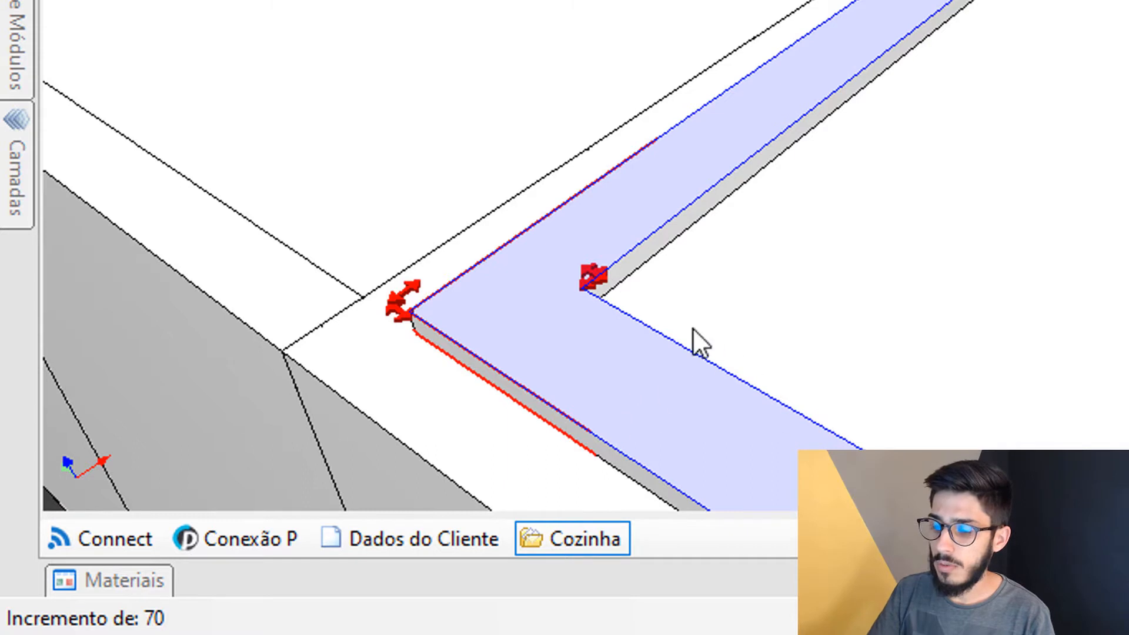
middle_click_drag(600, 255, 617, 220)
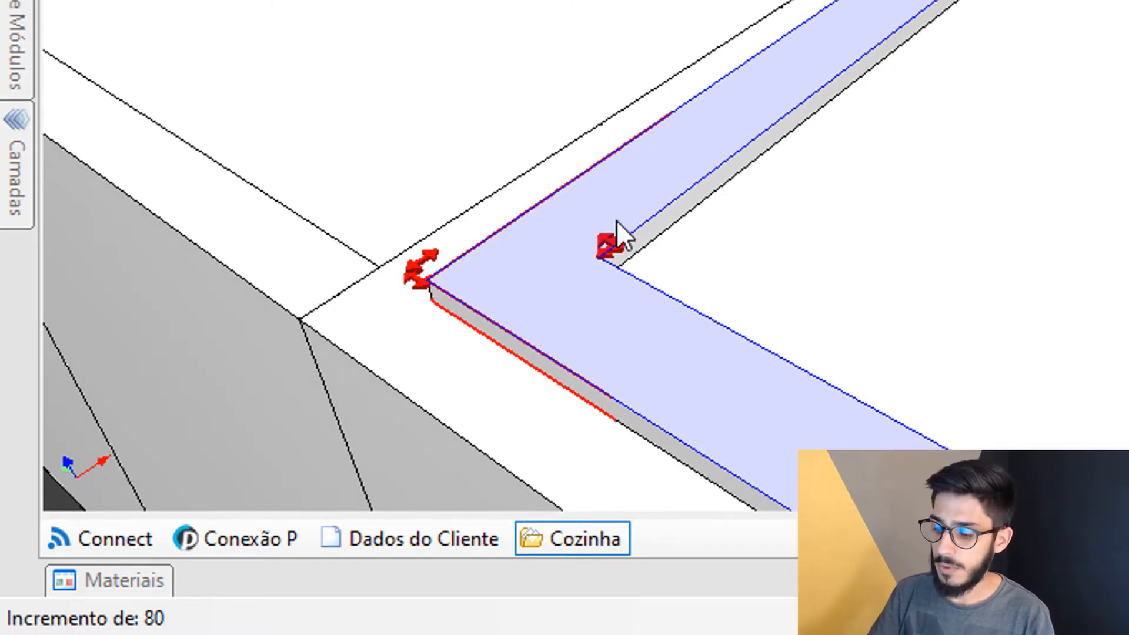
middle_click_drag(616, 220, 620, 218)
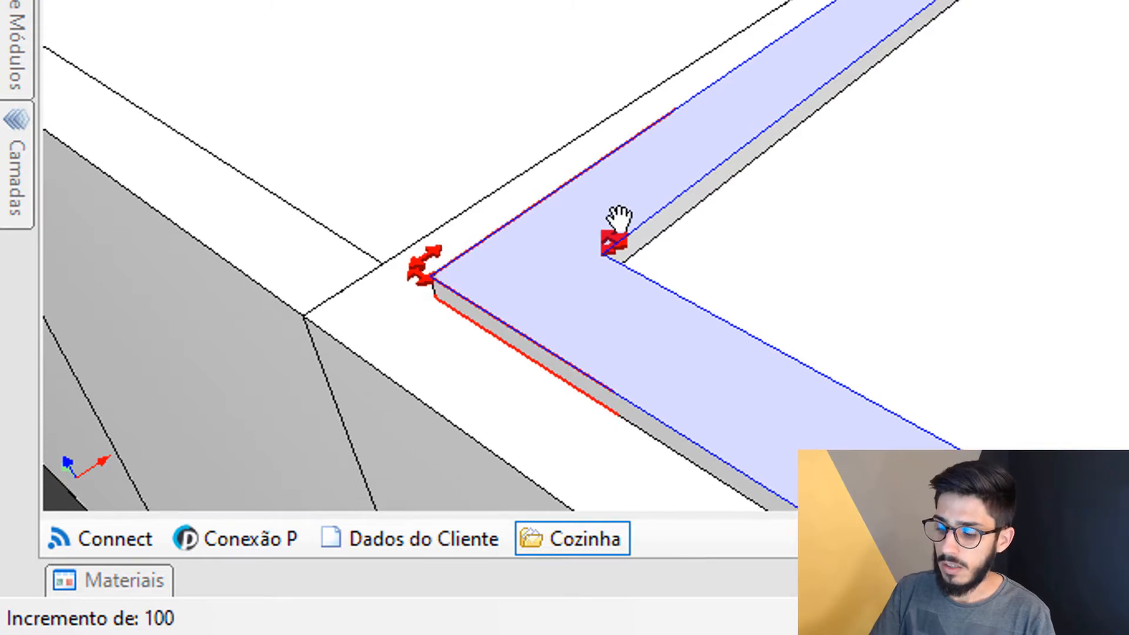
Try raising and lowering the selected L-shaped cover in increments of 100.
key("Page_Down")
key("Page_Up")
key("Page_Up")
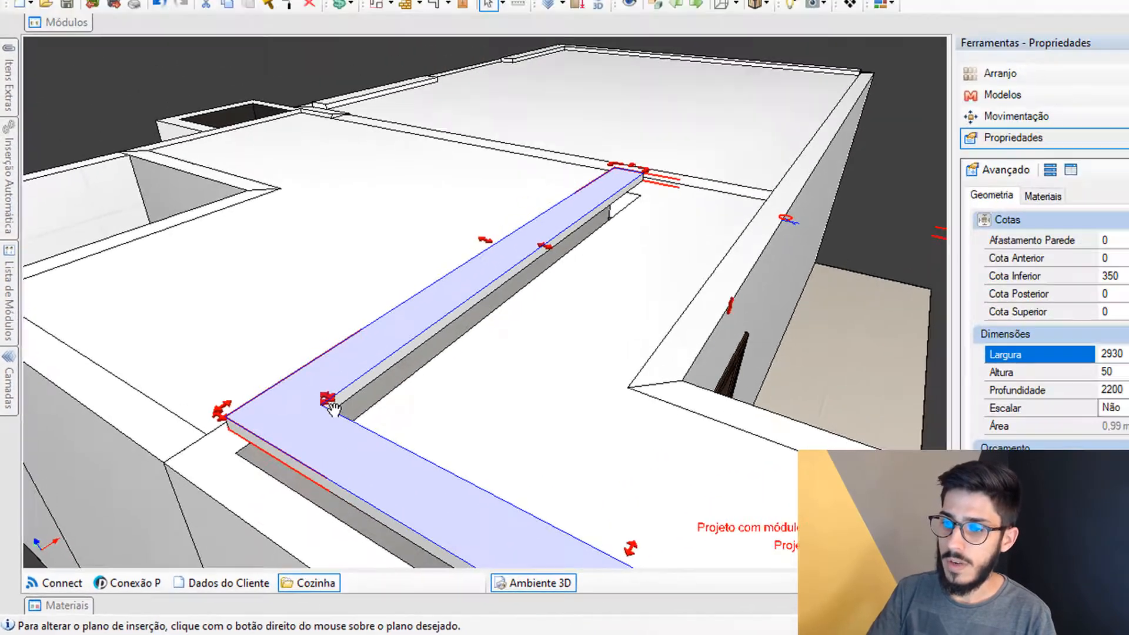
key("Page_Up")
key("Page_Up")
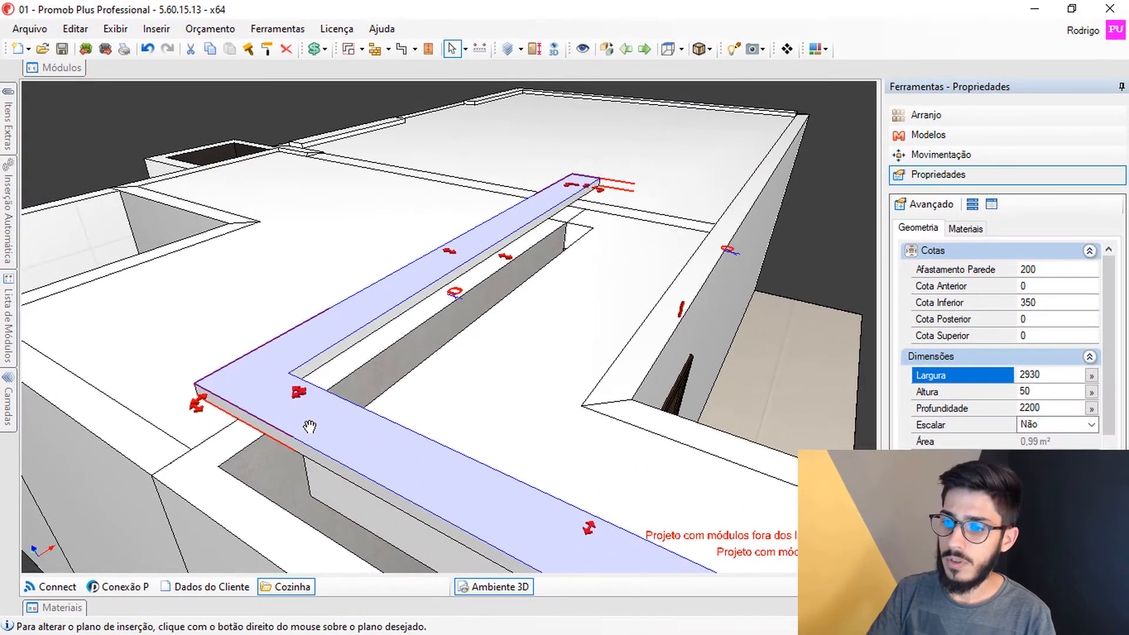
key("Page_Down")
key("Page_Down")
key("Page_Down")
key("Page_Up")
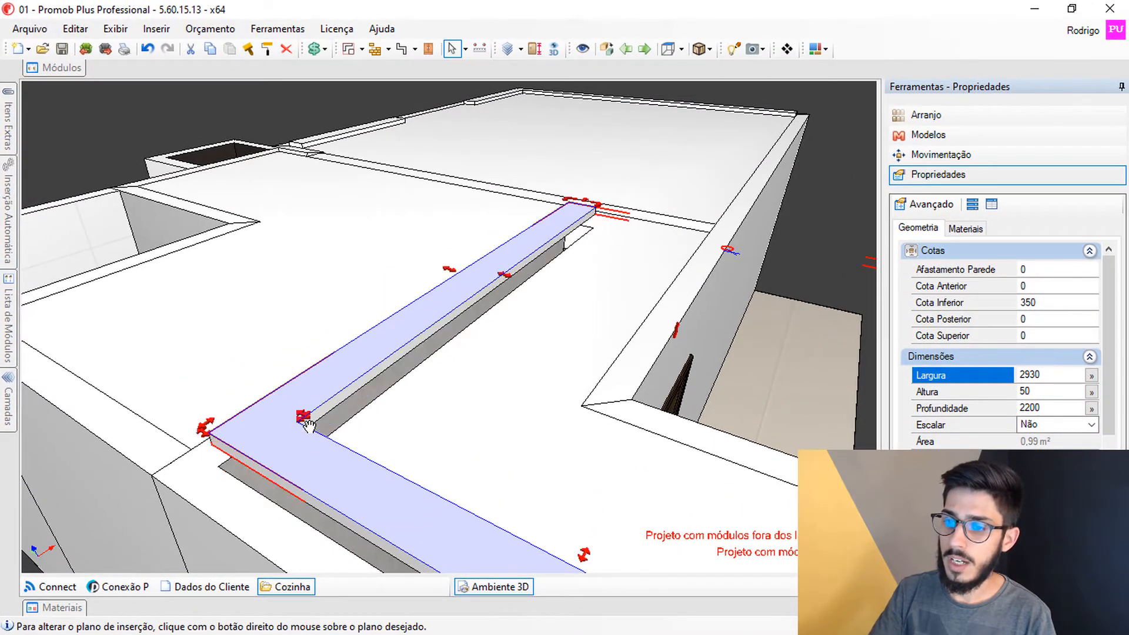
key("Page_Up")
key("Page_Up")
key("Page_Up")
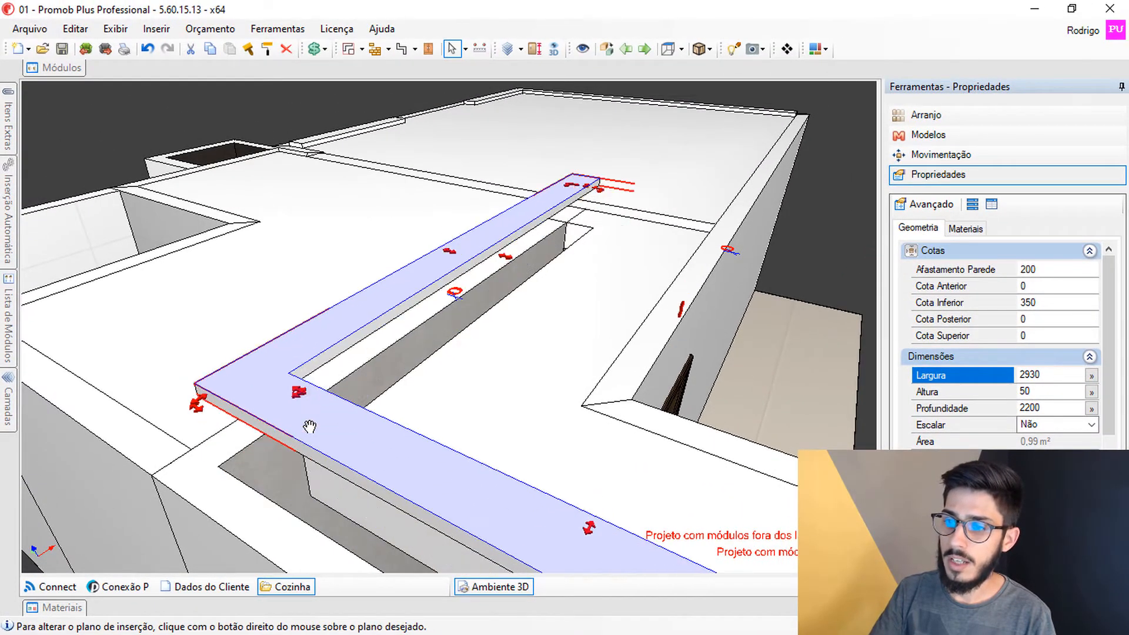
key("Page_Down")
key("Page_Down")
key("Page_Down")
key("Page_Down")
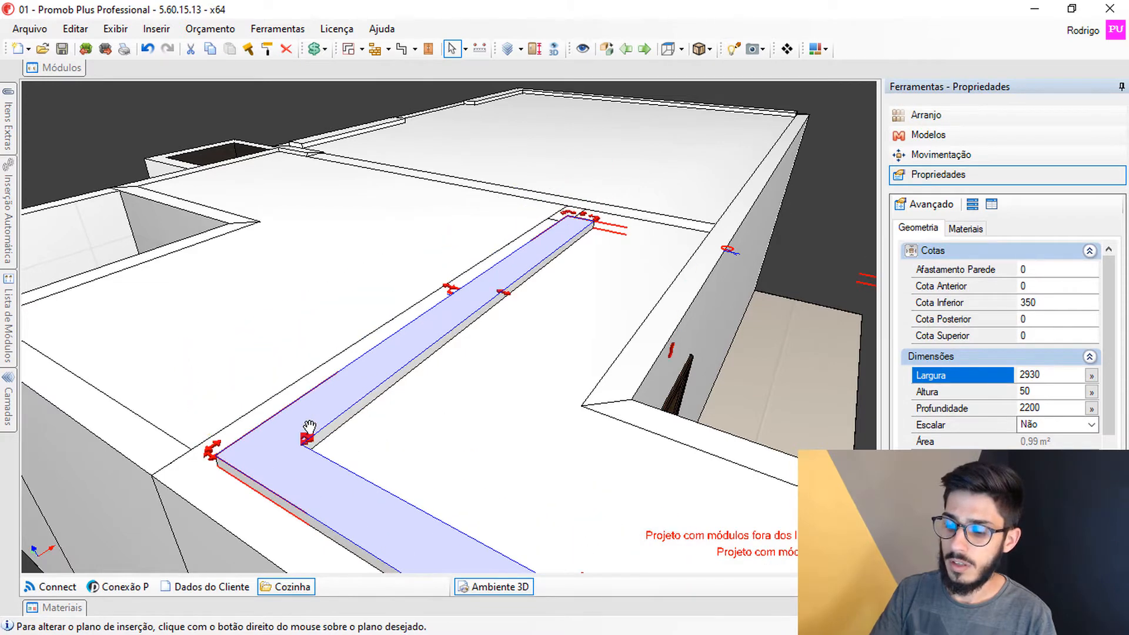
key("Page_Up")
key("Page_Up")
key("Page_Up")
key("Page_Down")
key("Page_Down")
key("Page_Down")
key("Page_Down")
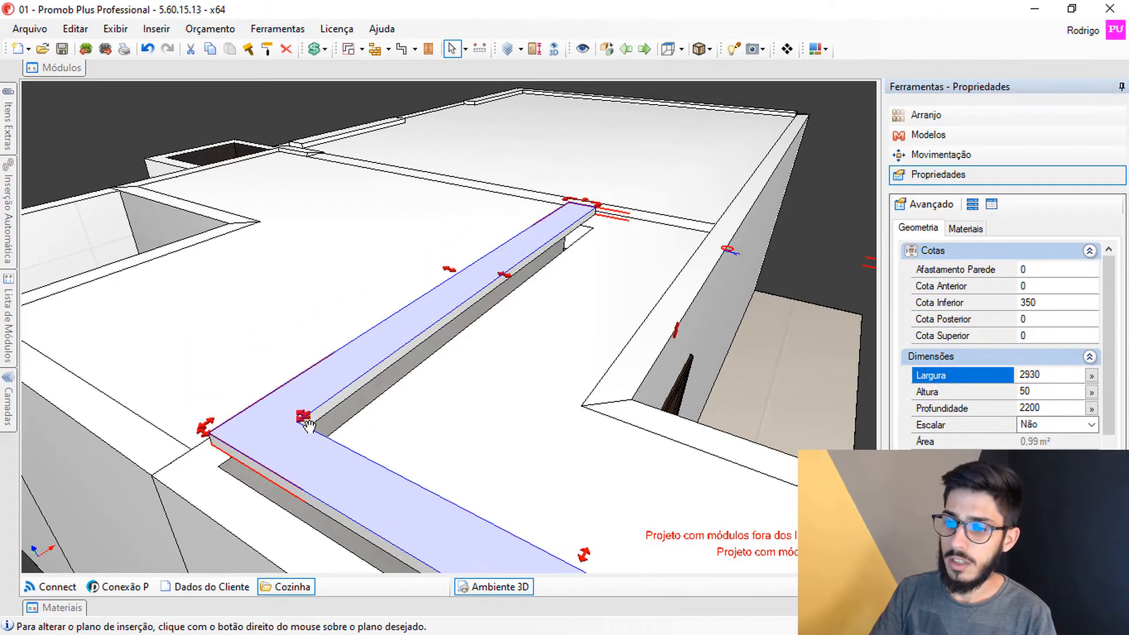
key("Page_Up")
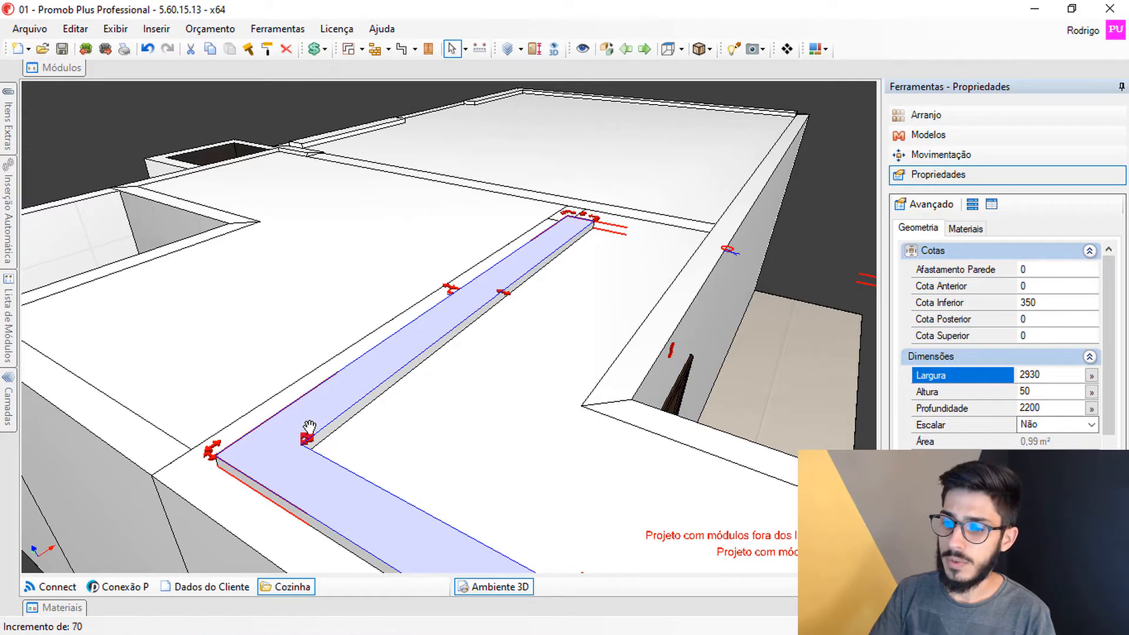
Lower the selected cover by 50, and also lower the 1830 by 200 cover and the 1800 by 4450 corner cover flush with the ceiling slab.
key("Page_Down")
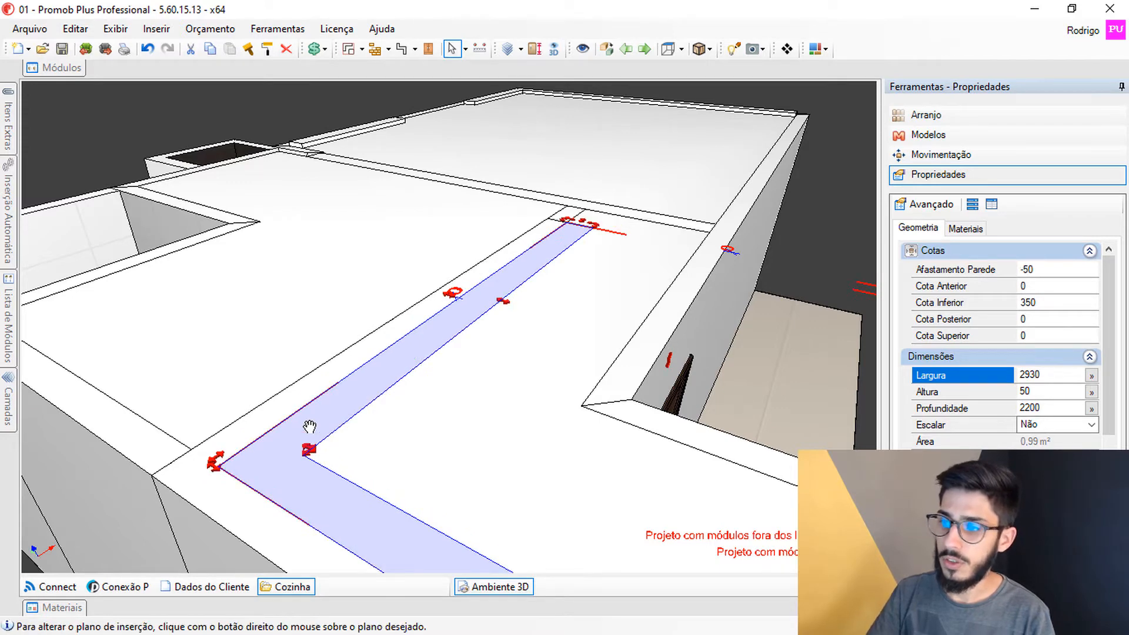
middle_click_drag(310, 427, 345, 477)
scroll(327, 189, "up", 3)
left_click(334, 191)
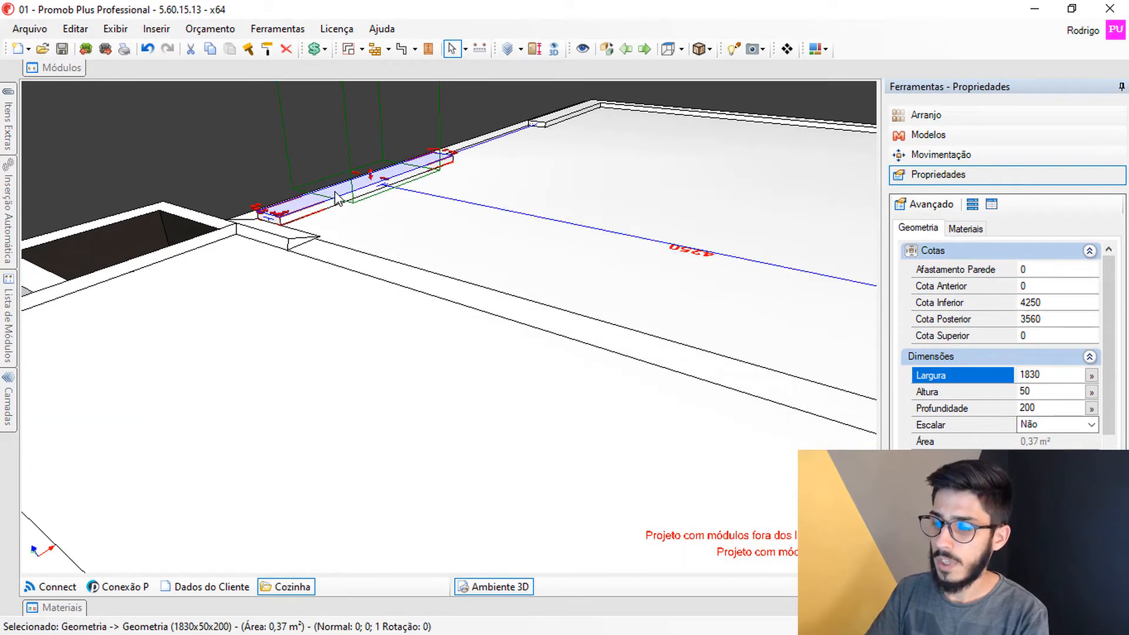
key("Page_Down")
middle_click_drag(415, 353, 347, 518)
scroll(498, 245, "up", 1)
left_click(499, 245)
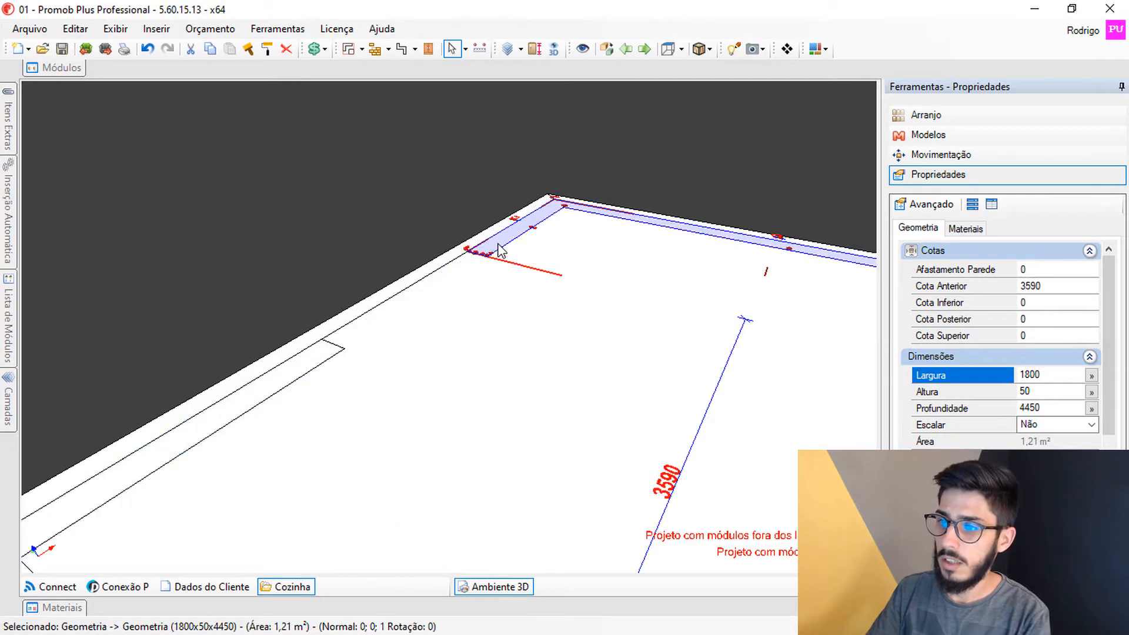
key("Page_Down")
Check the lowered recess covers from above and from inside the room.
middle_click_drag(499, 247, 532, 376)
left_click(542, 182)
left_click(351, 271)
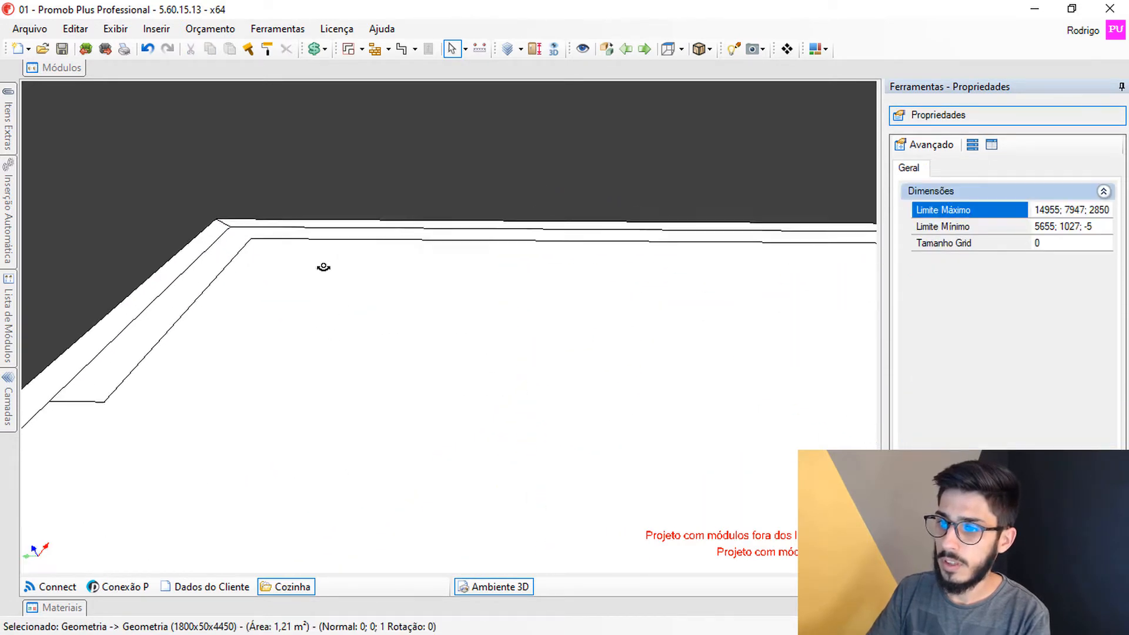
middle_click_drag(323, 267, 475, 365)
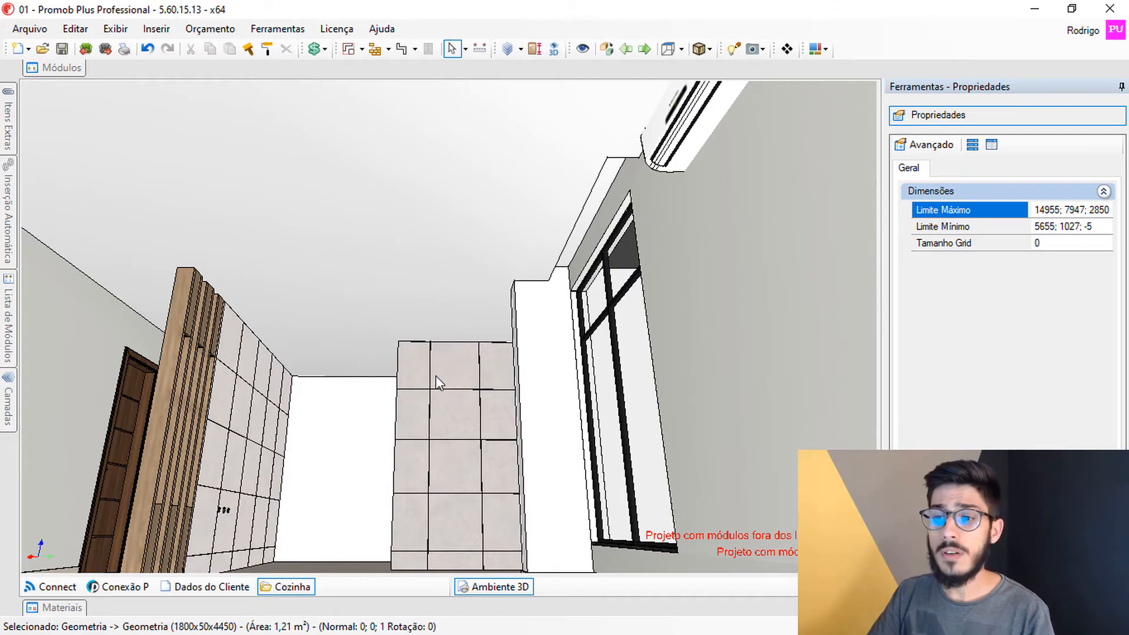
Examine the ceiling slab from inside the room and from above, and select it.
middle_click_drag(437, 397, 525, 384)
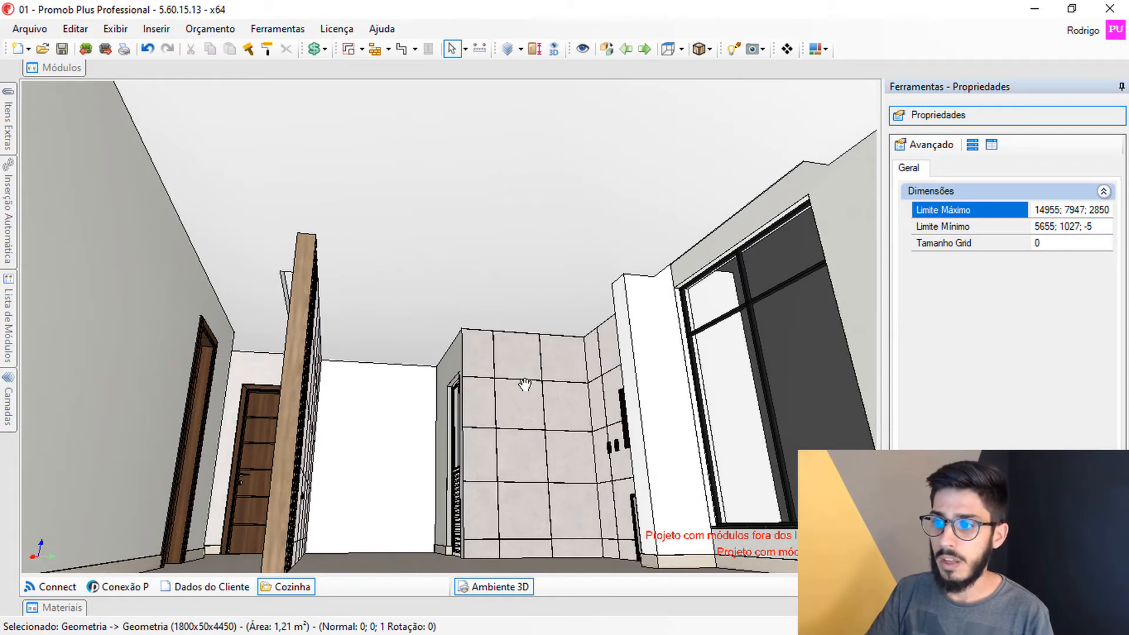
middle_click_drag(494, 341, 525, 336)
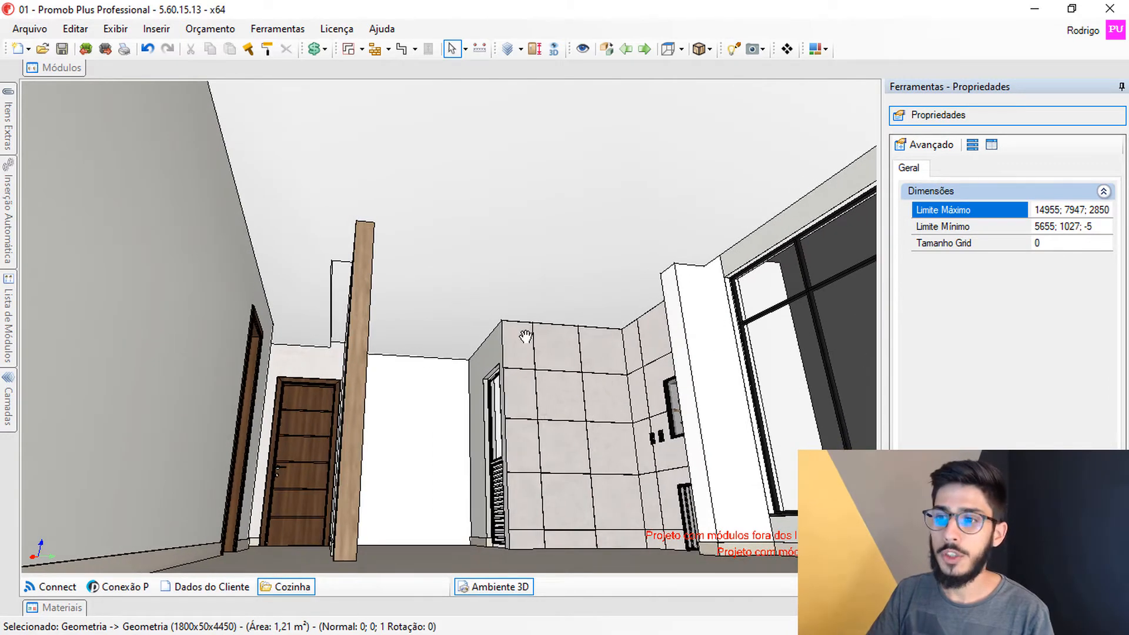
left_click(493, 230)
middle_click_drag(608, 159, 283, 228)
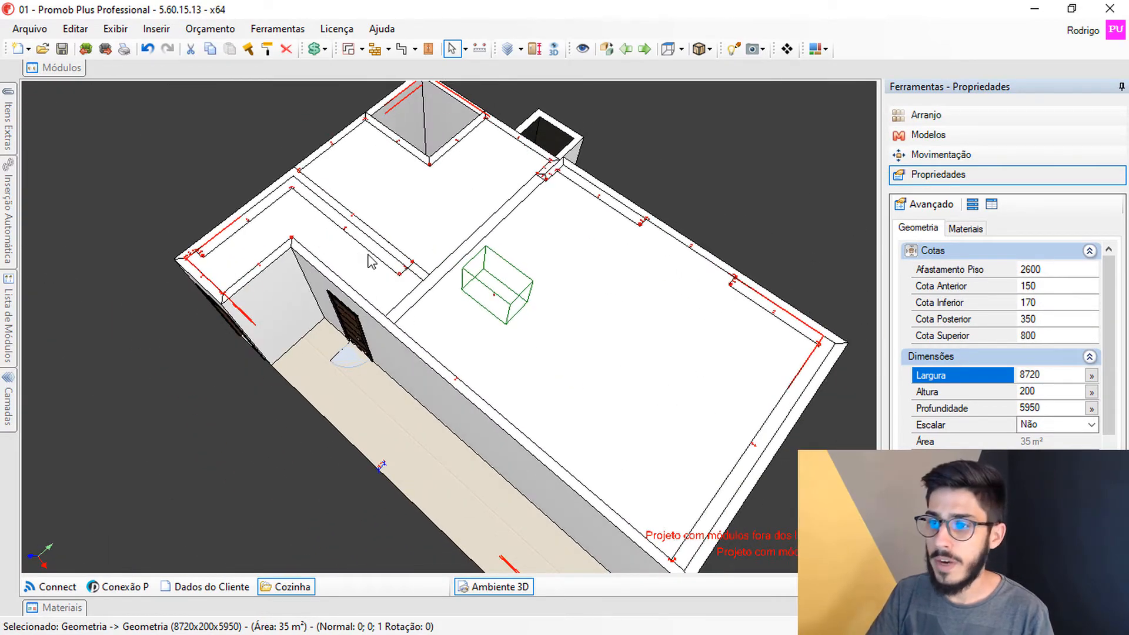
scroll(504, 277, "up", 10)
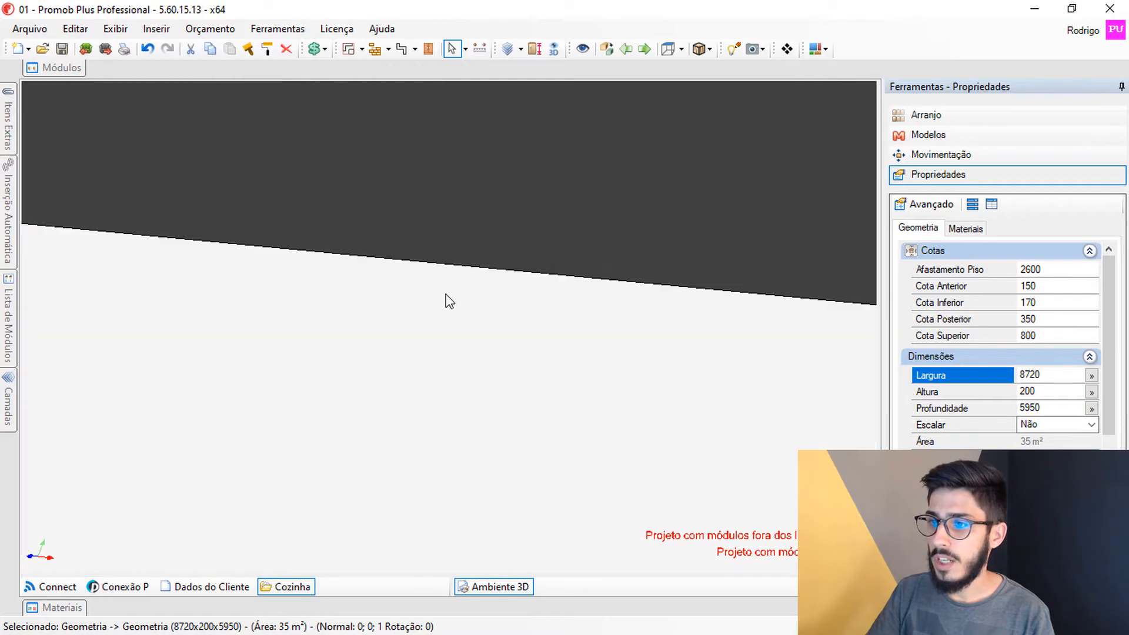
scroll(426, 373, "down", 6)
middle_click_drag(410, 407, 407, 310)
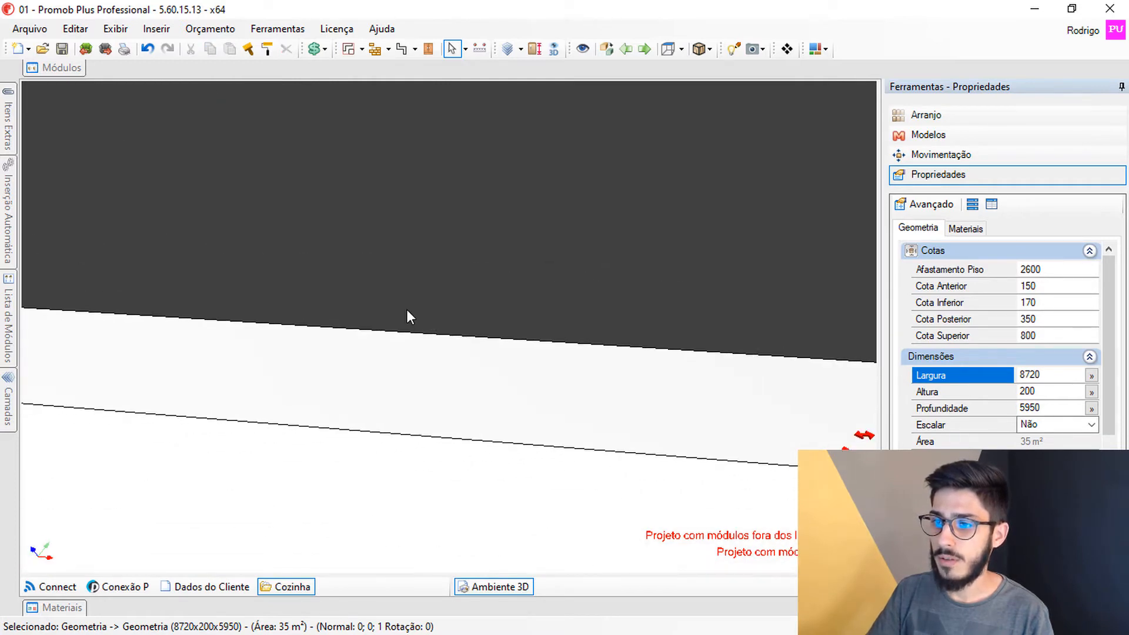
scroll(376, 351, "down", 6)
Delete the 1830 by 200 cover that closes the ceiling recess above the window.
scroll(345, 323, "up", 5)
middle_click_drag(275, 325, 331, 297)
left_click(351, 289)
scroll(351, 294, "down", 2)
key("Delete")
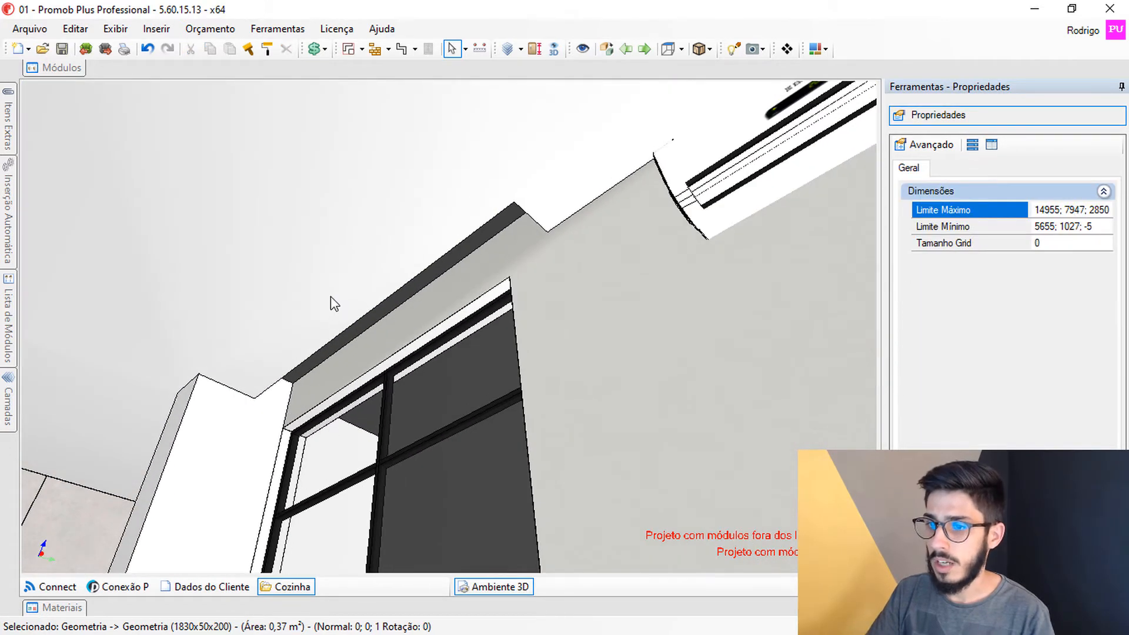
Open the ceiling slab's shape for editing and offset the outline 100 mm along X to separate its edges from the walls.
left_click(330, 296)
right_click(331, 295)
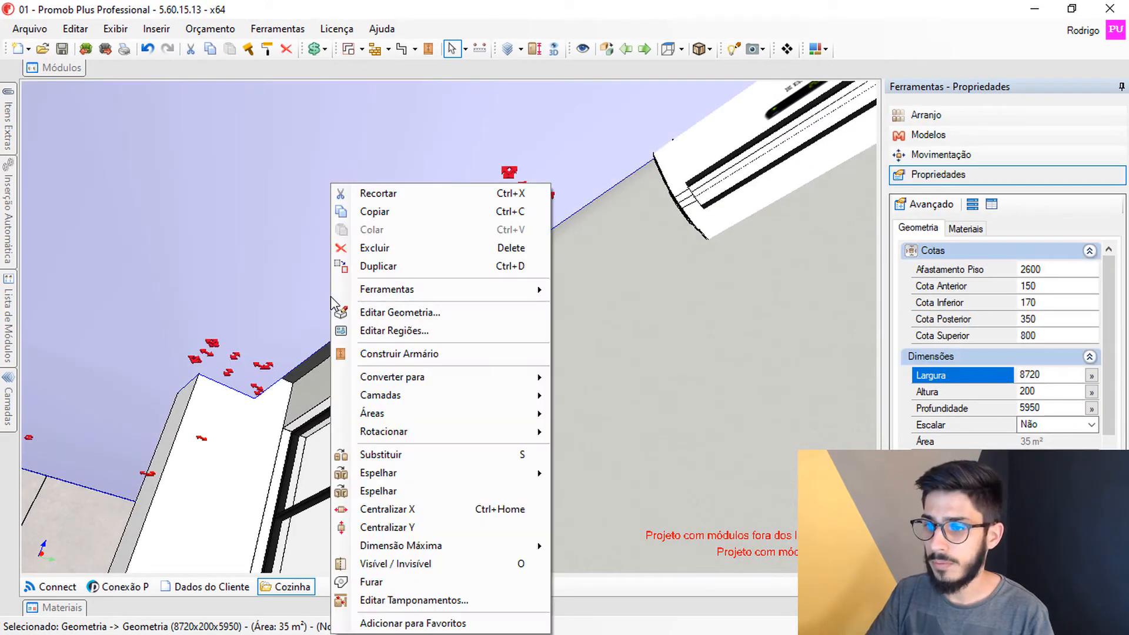
left_click(360, 313)
scroll(423, 219, "up", 5)
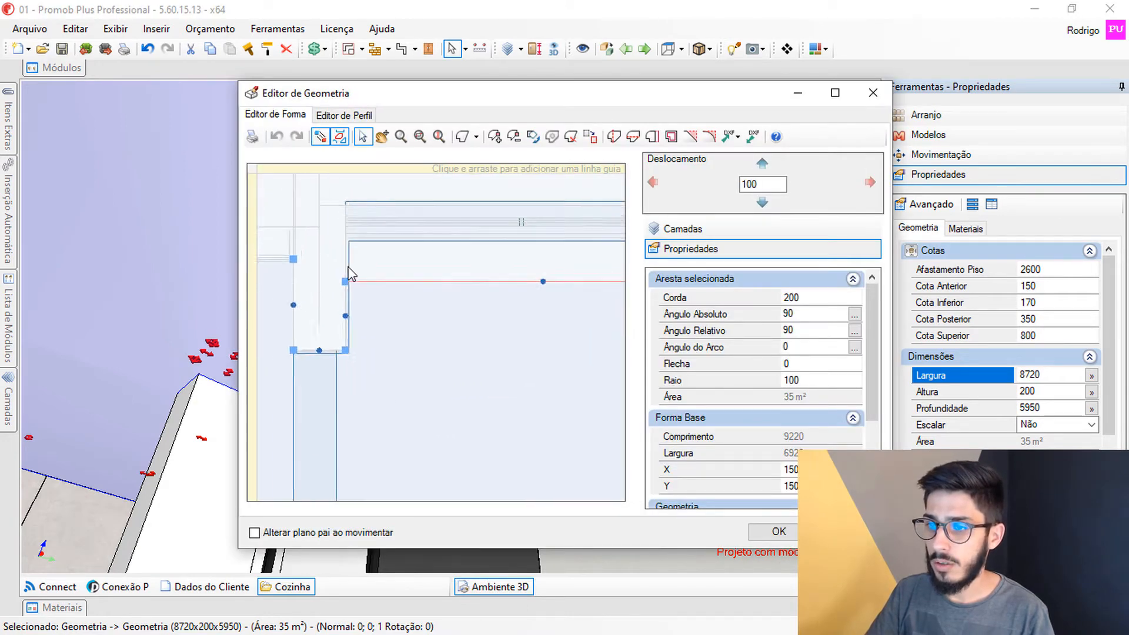
scroll(347, 276, "up", 2)
scroll(340, 349, "down", 3)
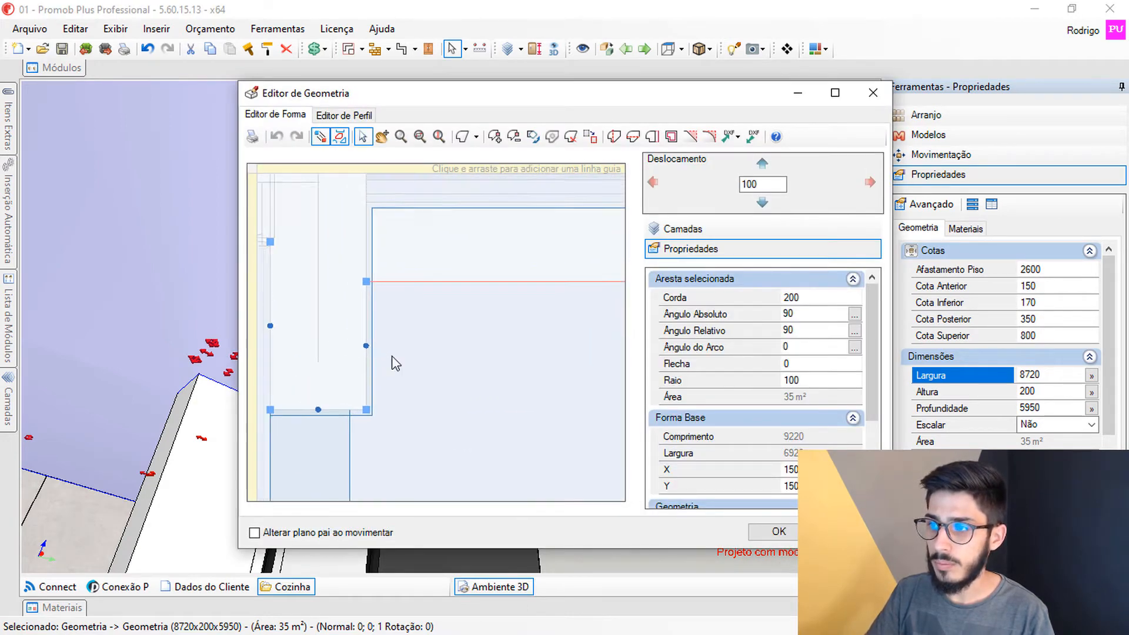
left_click(653, 183)
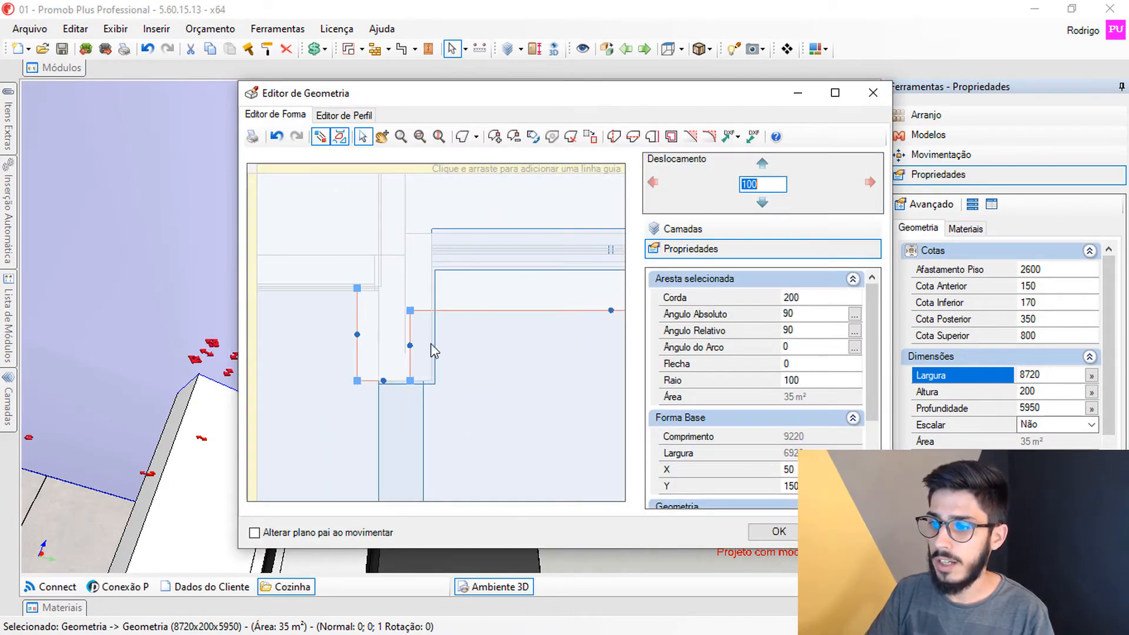
Lengthen the slab edge beside the window recess to 320+200 mm and remove the leftover recess vertex at the other end.
left_click(807, 298)
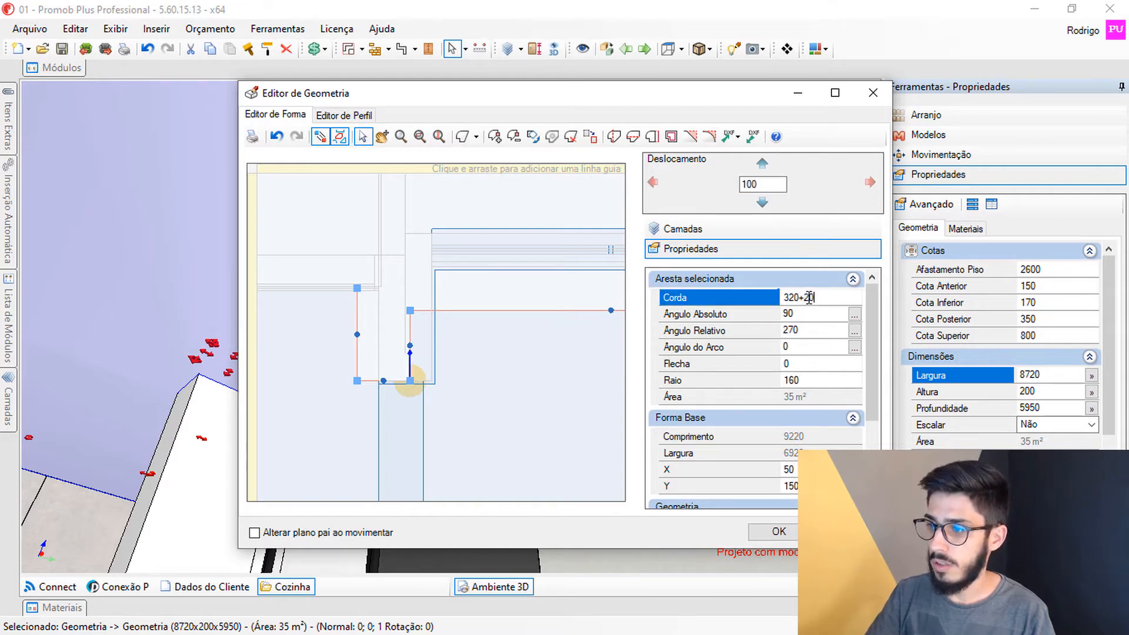
middle_click_drag(534, 325, 369, 318)
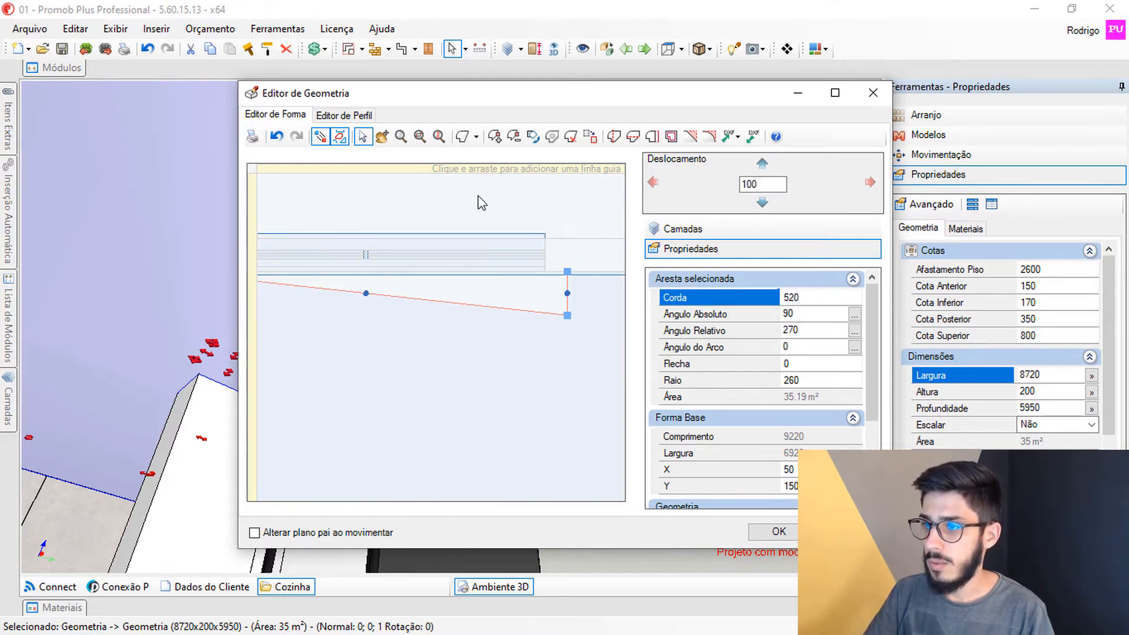
left_click(513, 139)
left_click(570, 290)
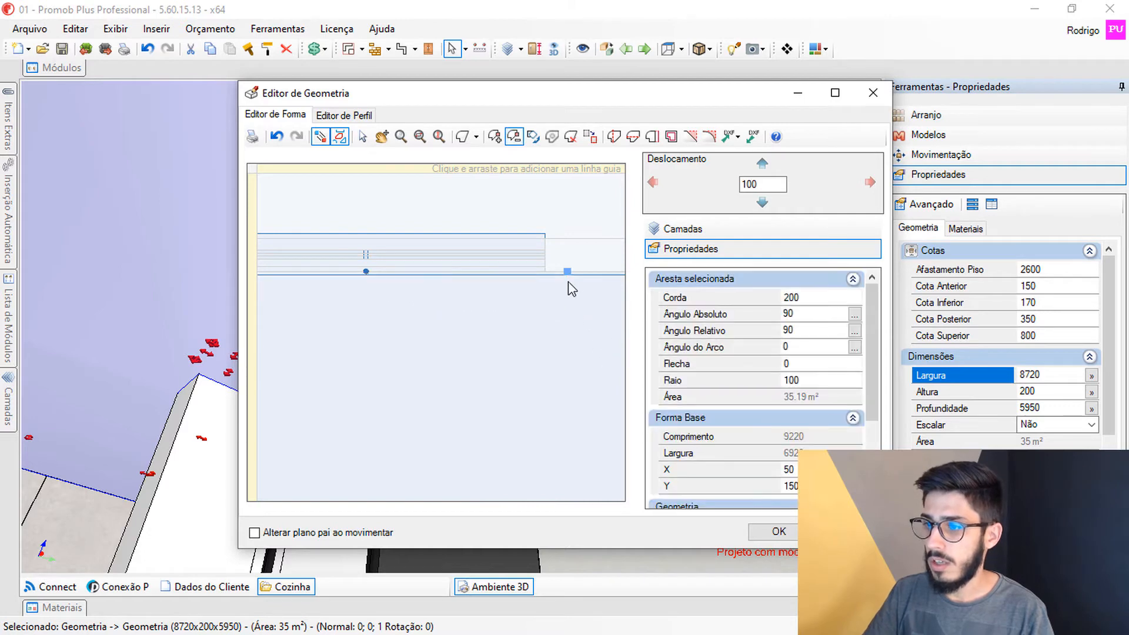
Shift the slab outline 100 mm to X 150 and apply the edited shape.
middle_click_drag(439, 341, 558, 311)
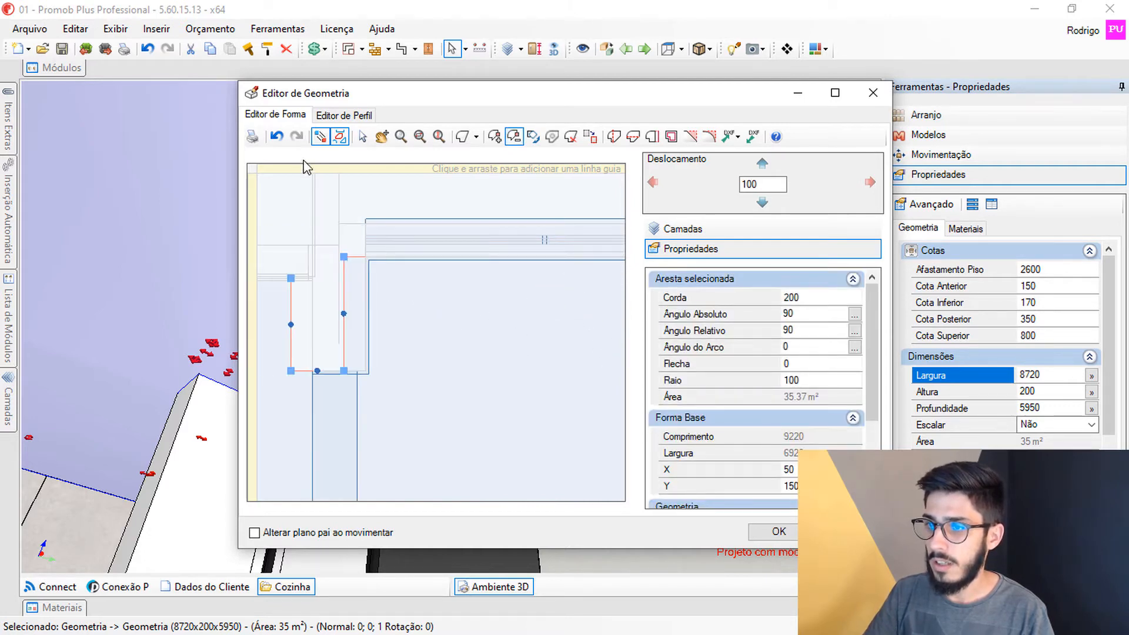
left_click(364, 137)
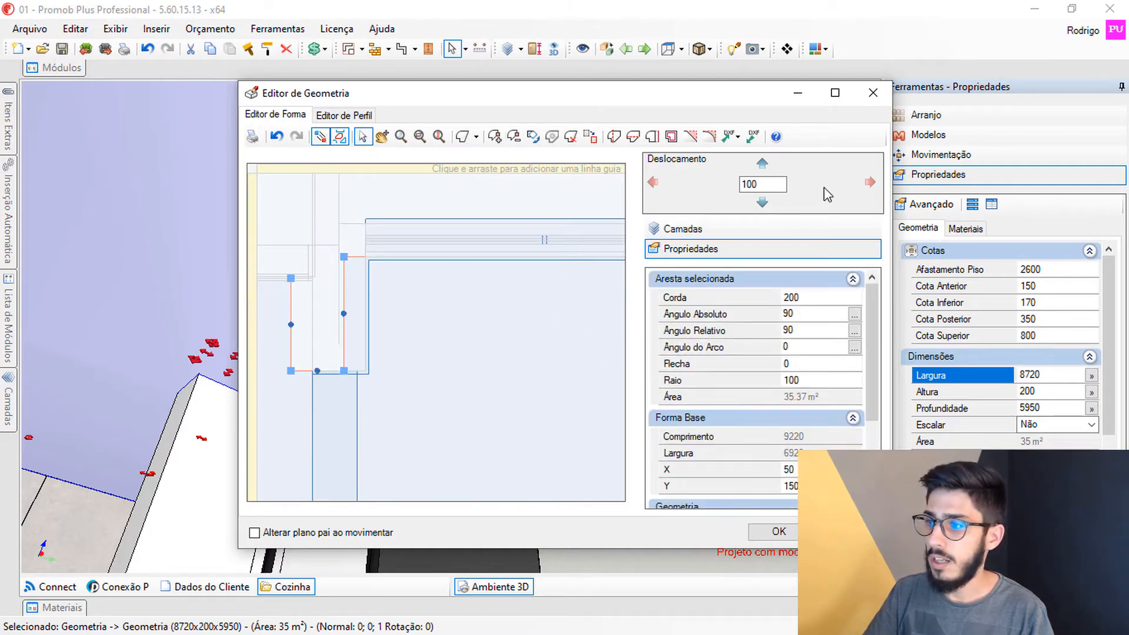
left_click(870, 183)
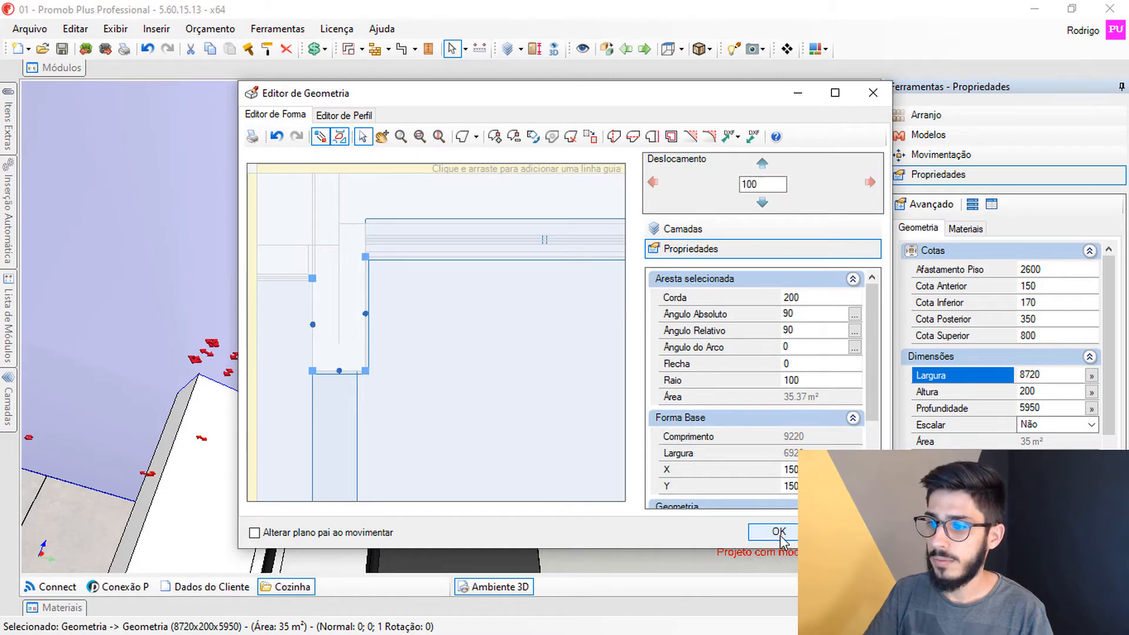
left_click(775, 530)
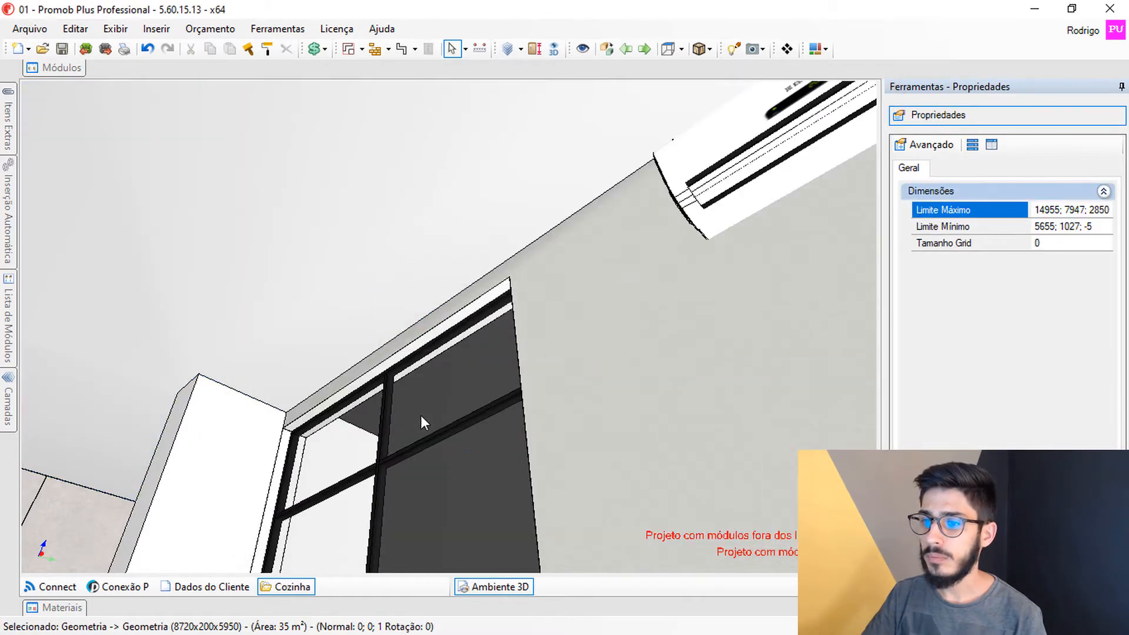
Draw a rectangular geometry about 1717 by 225 mm and 150 mm high on the slab's underside, from the wall corner along the window.
middle_click_drag(412, 379, 379, 389)
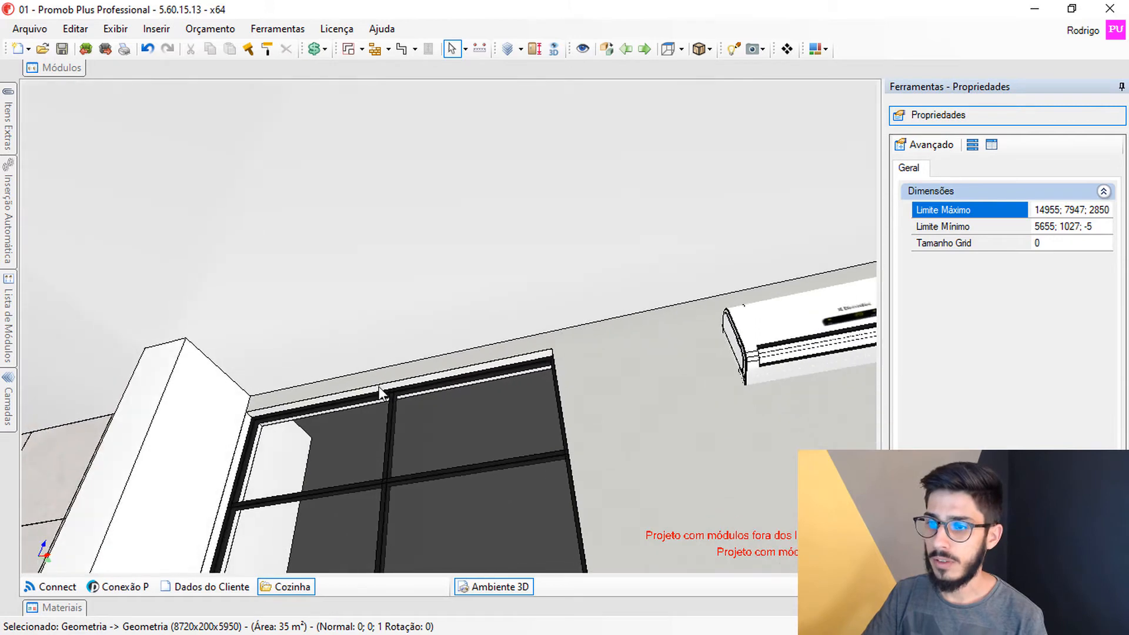
left_click(415, 49)
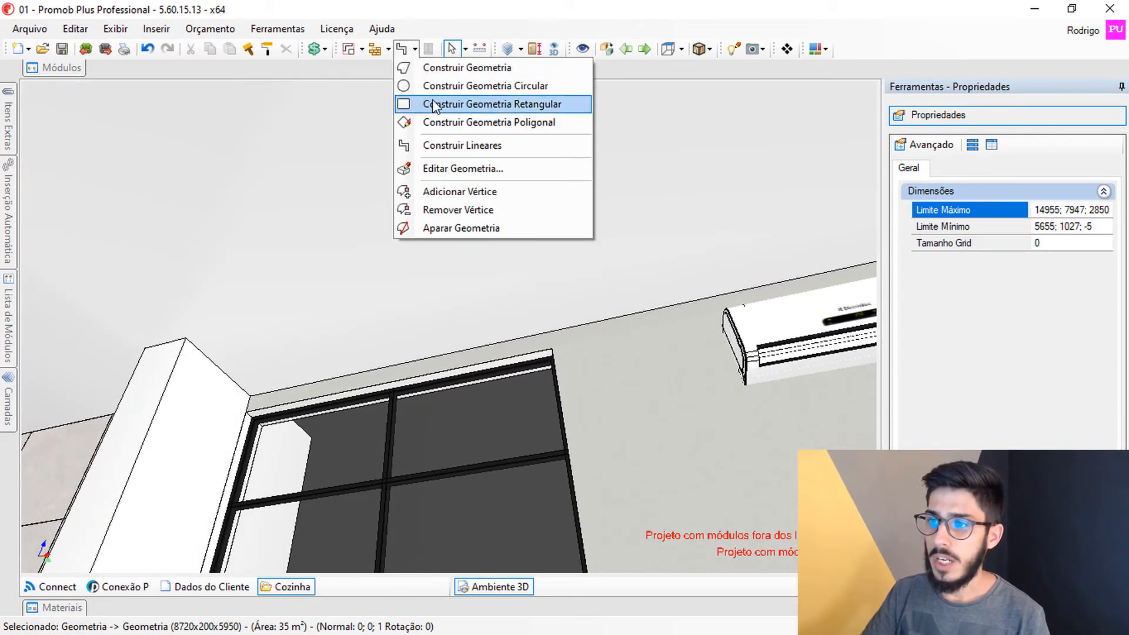
left_click(478, 106)
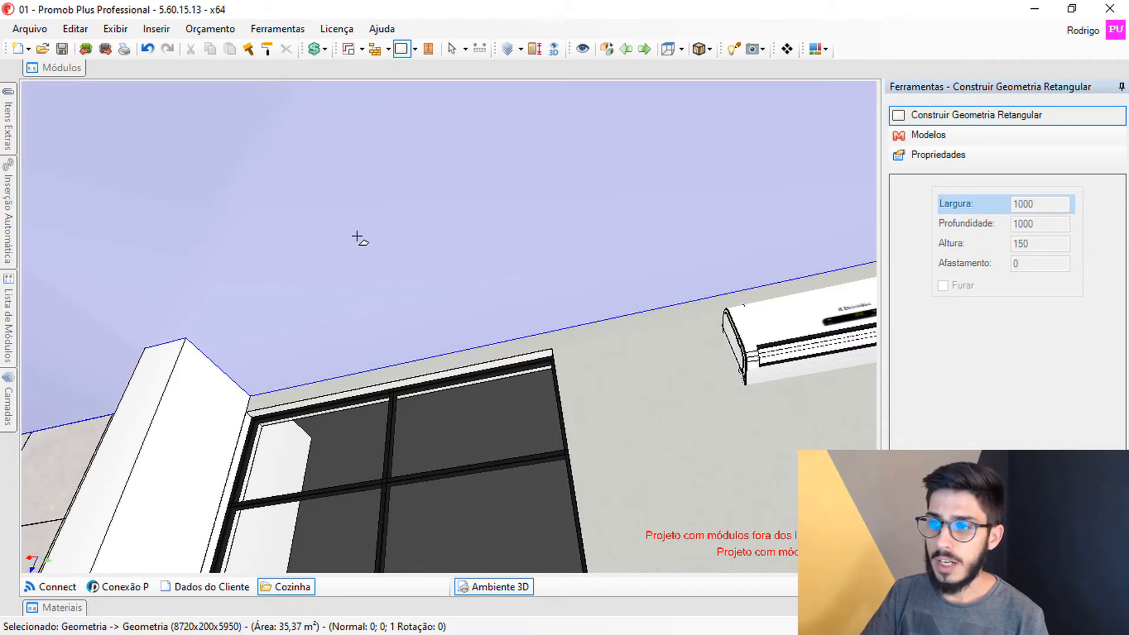
scroll(263, 389, "up", 3)
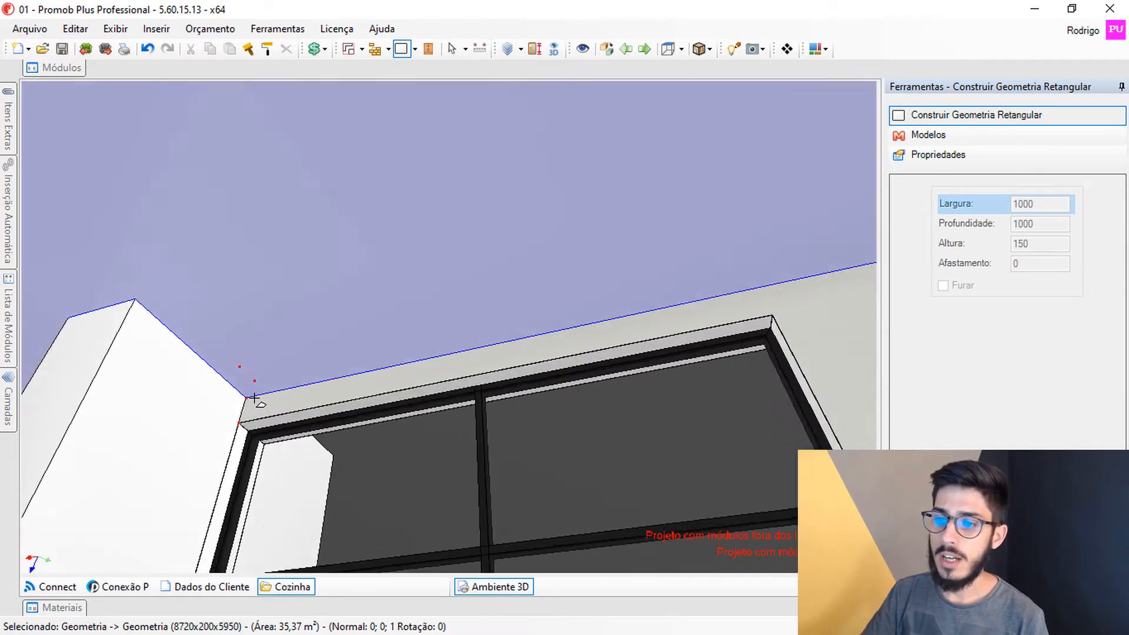
left_click(250, 391)
scroll(295, 325, "down", 2)
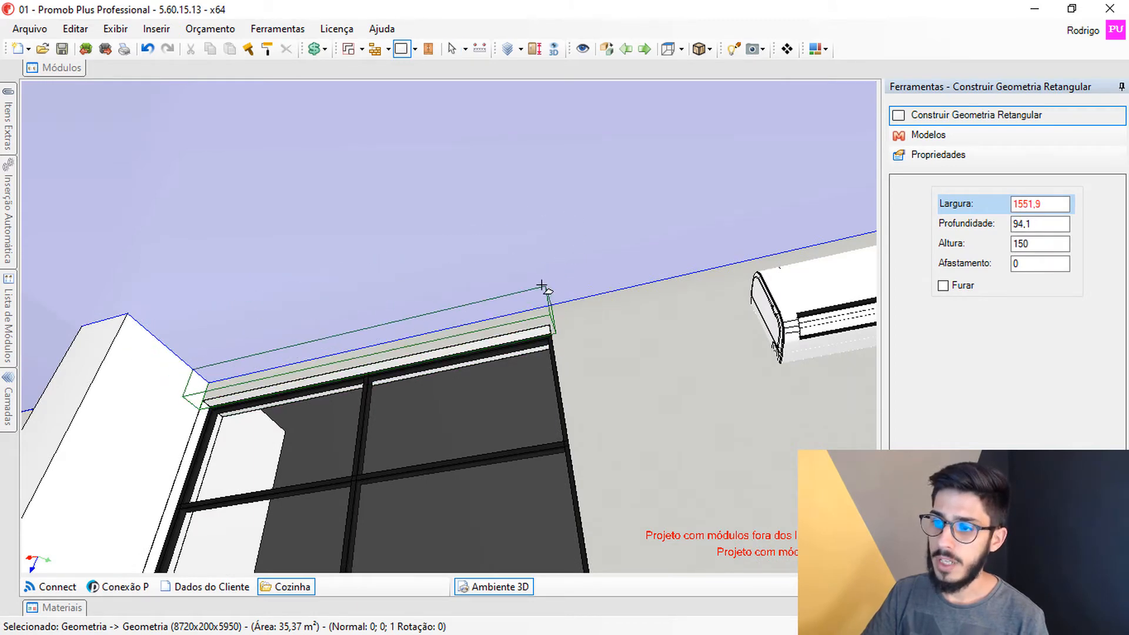
scroll(538, 285, "up", 1)
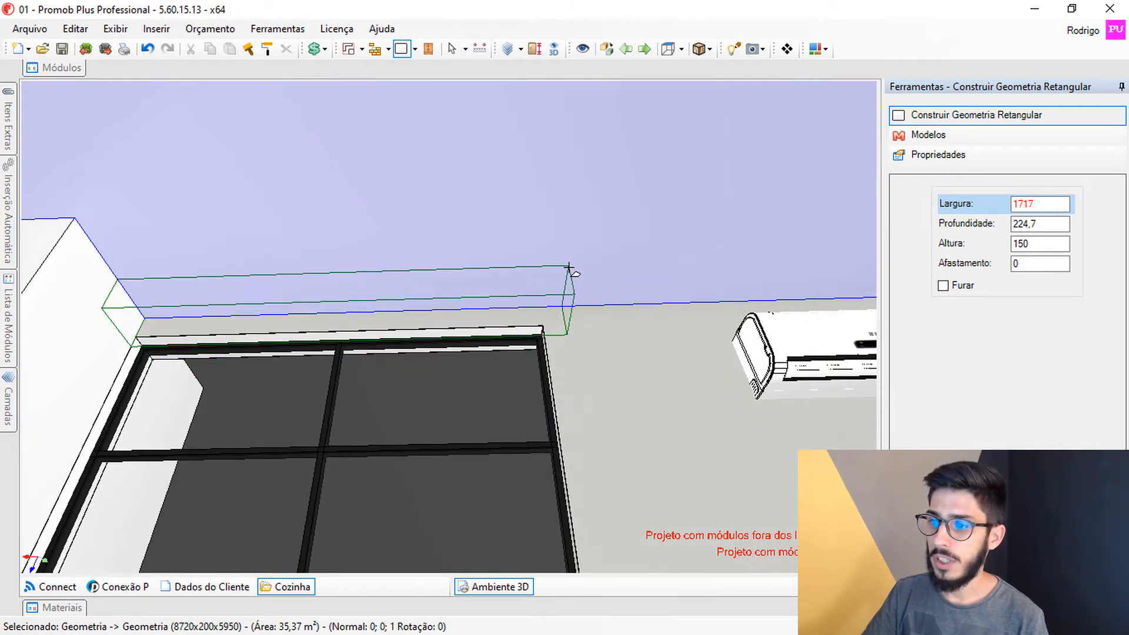
left_click(569, 266)
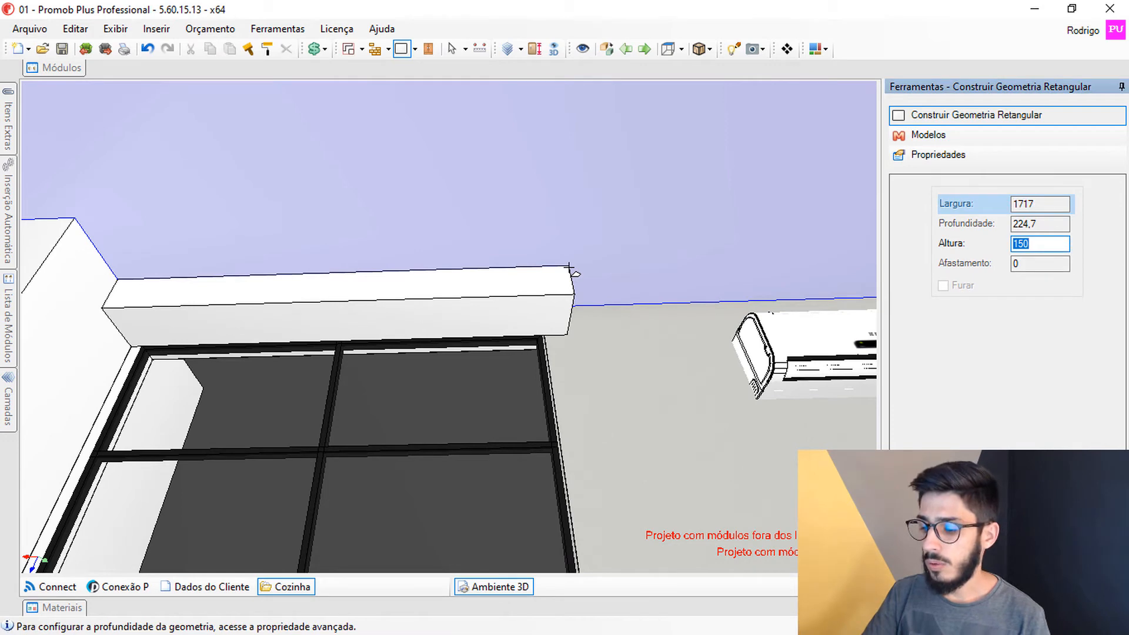
key("Return")
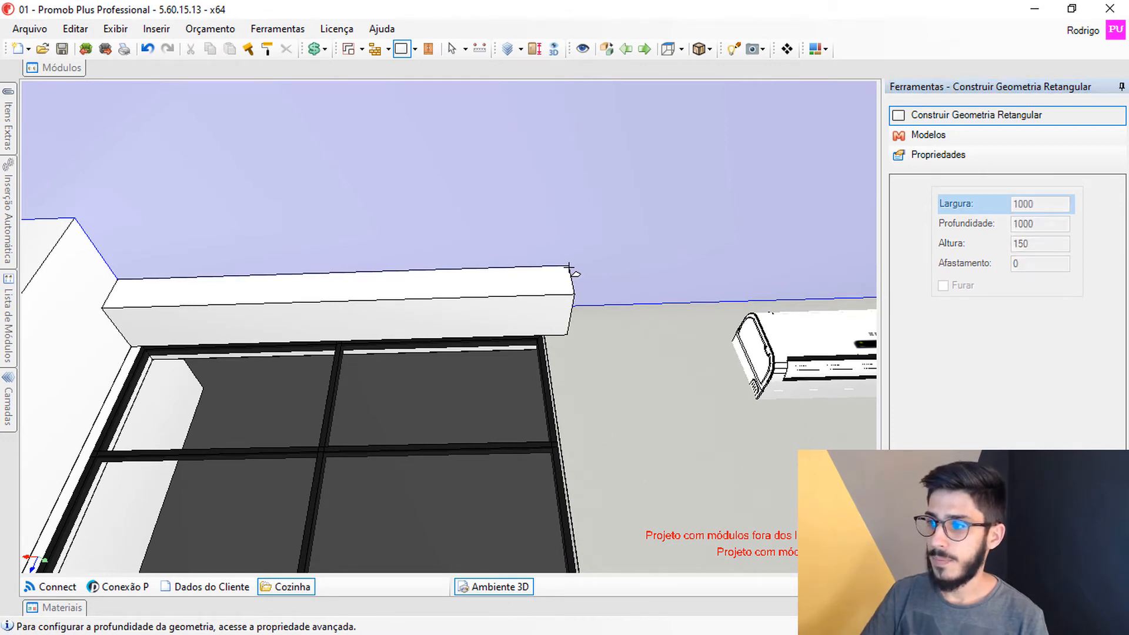
left_click(450, 49)
Set the new box's width to 1630+200 mm and its depth to 200 mm.
middle_click_drag(501, 320, 475, 309)
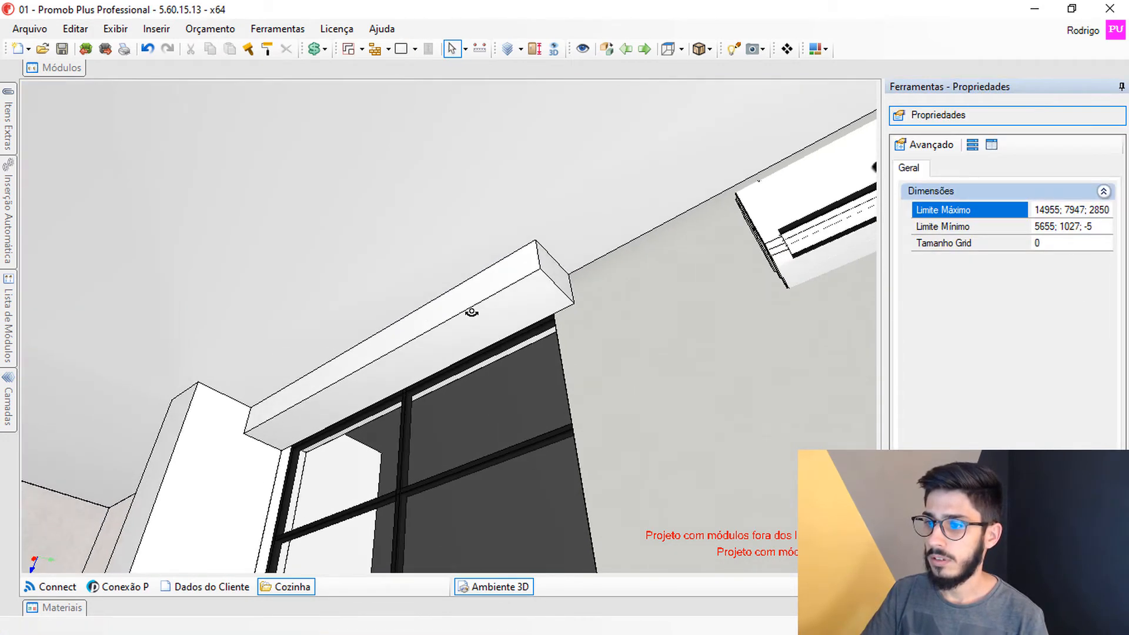
left_click(475, 309)
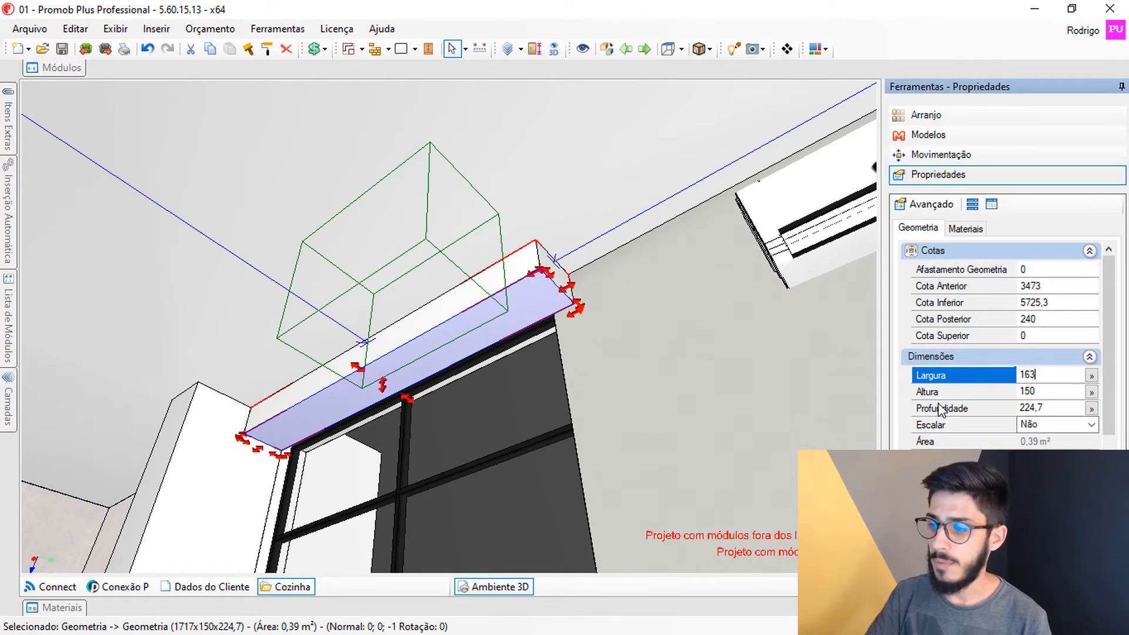
key("Return")
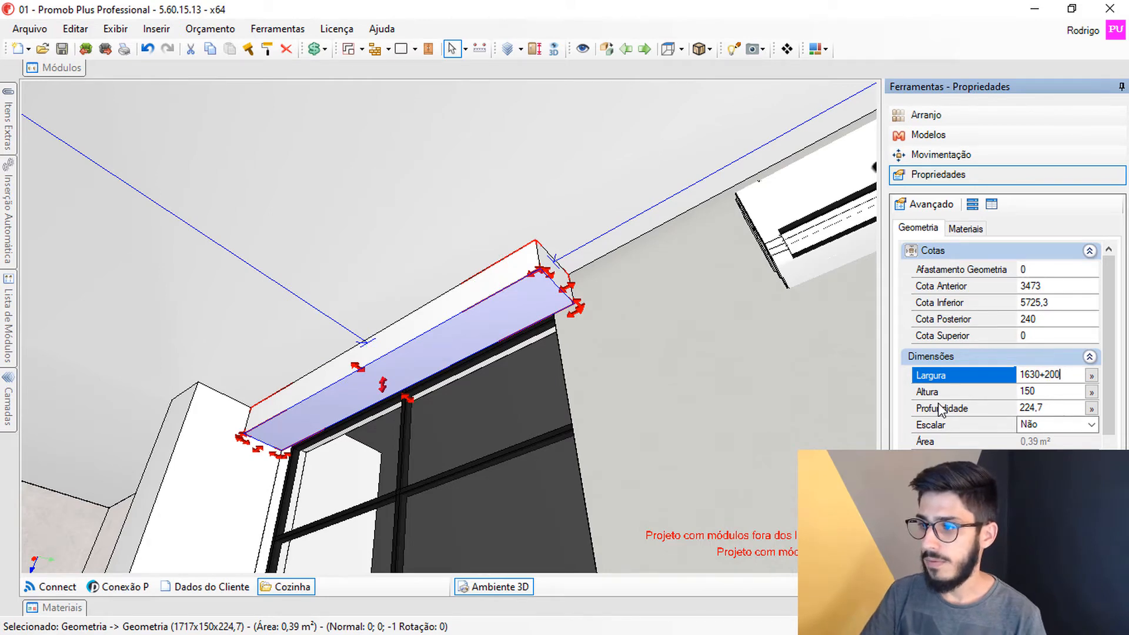
type("+200")
key("Return")
left_click(1051, 408)
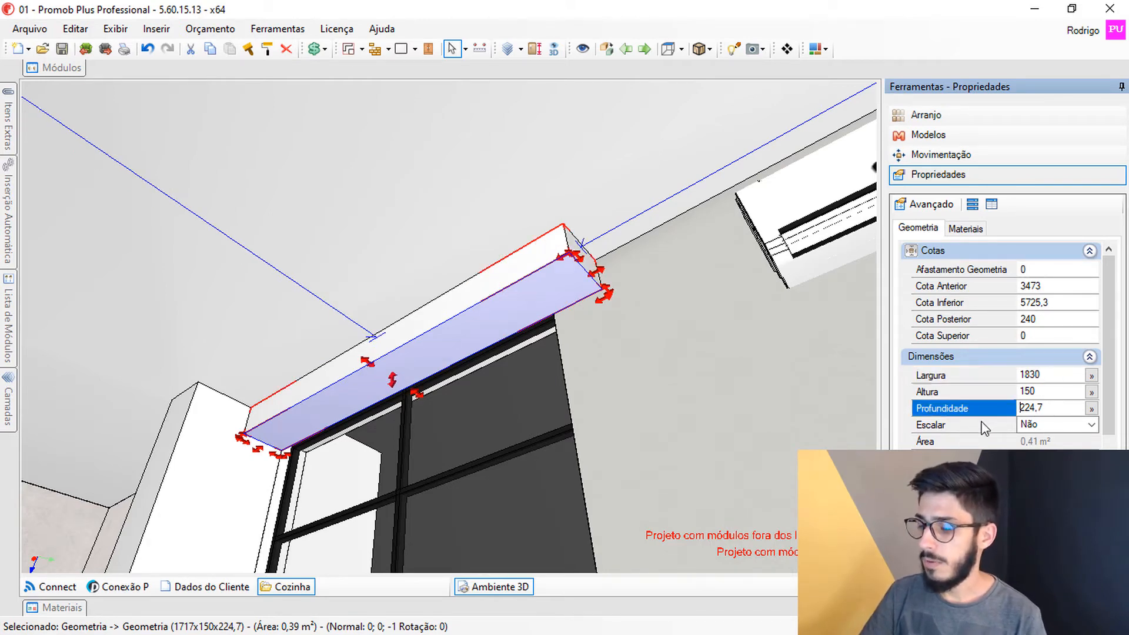
type("200")
key("Return")
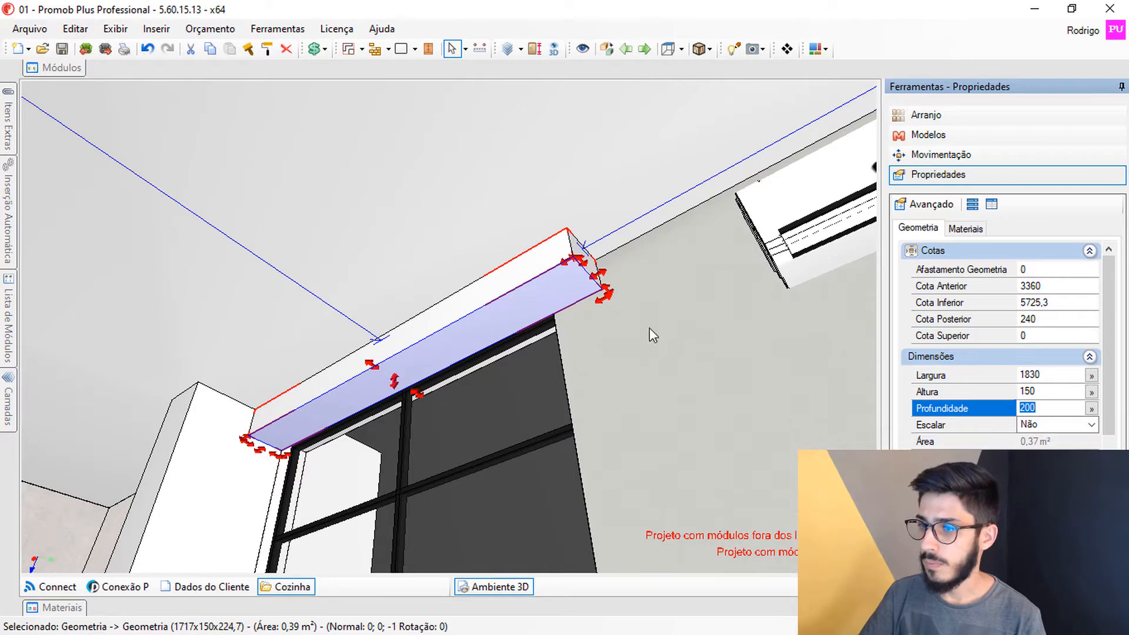
Cut the ceiling slab with the 1830 by 200 box to form a 150 mm deep window recess, and inspect it from below.
right_click(548, 288)
left_click(585, 579)
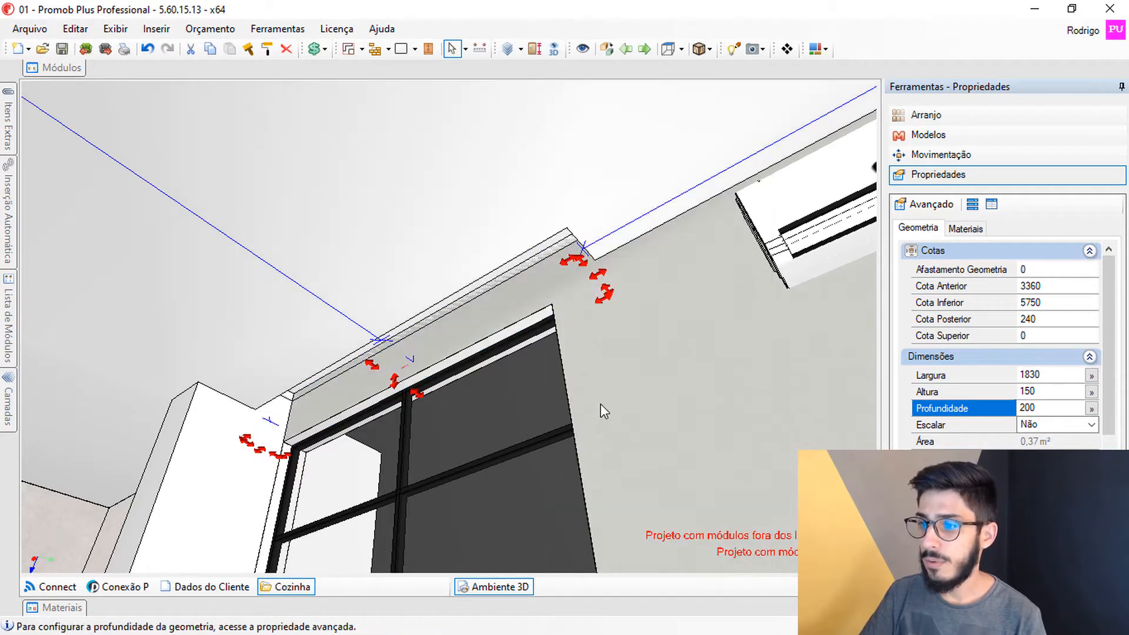
mouse_move(604, 439)
middle_mouse_down()
mouse_move(471, 425)
mouse_move(588, 427)
middle_mouse_up()
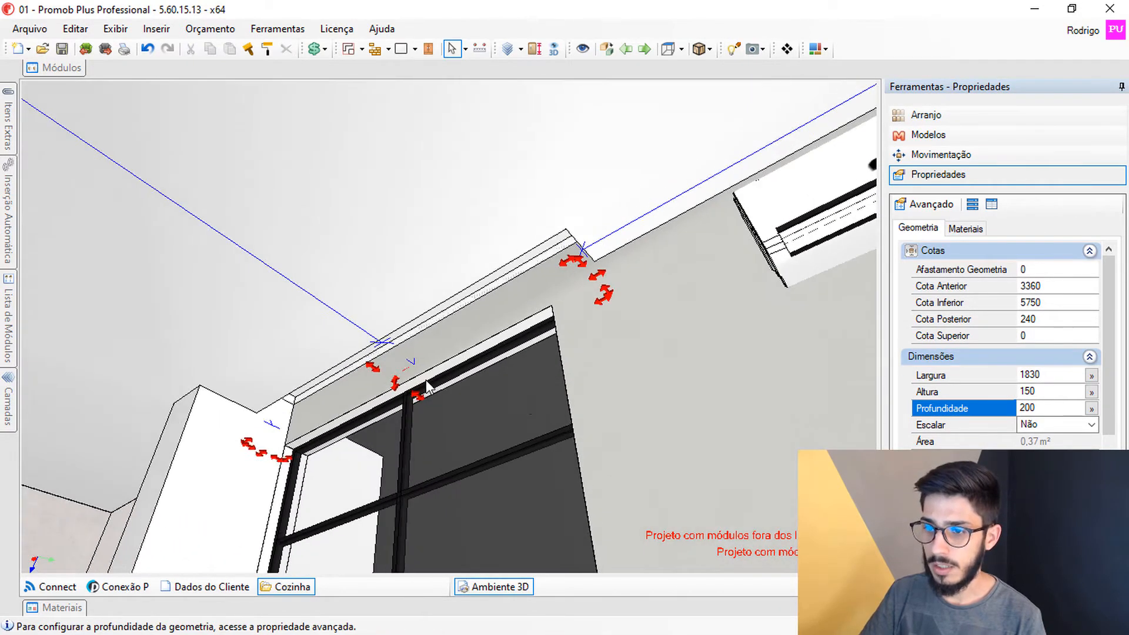
scroll(300, 405, "up", 4)
middle_click_drag(303, 411, 456, 419)
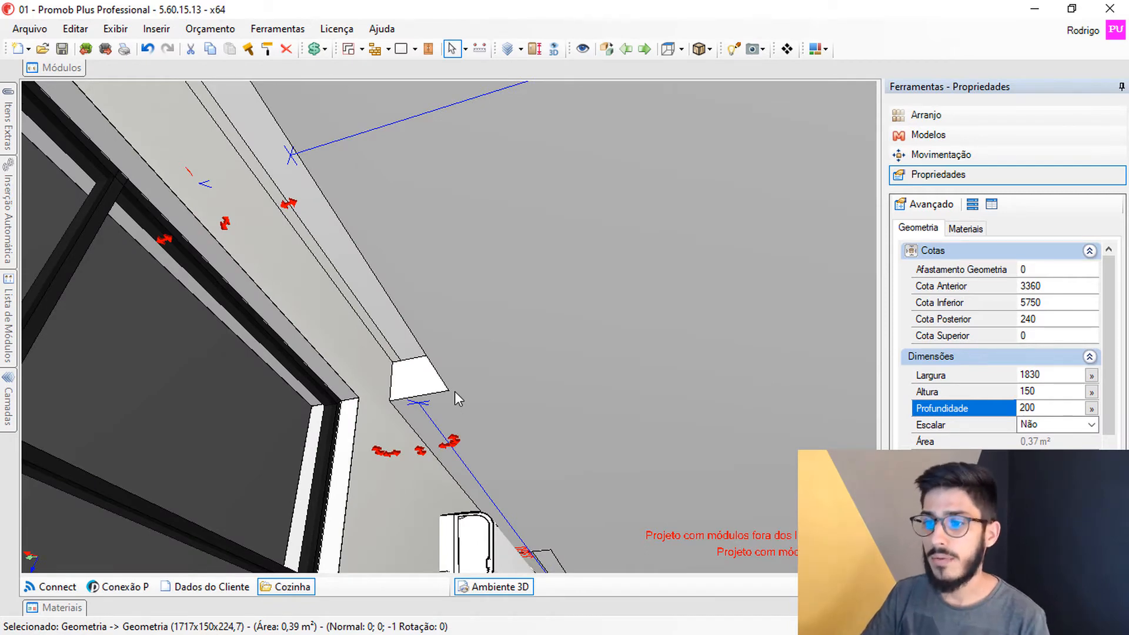
scroll(454, 390, "up", 1)
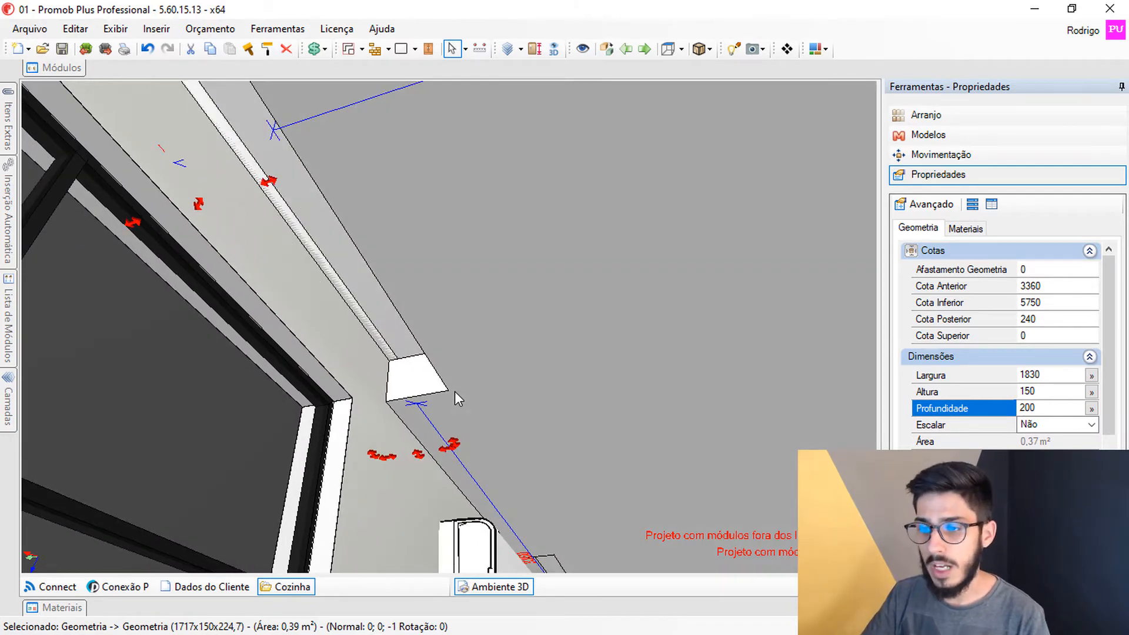
scroll(453, 400, "down", 1)
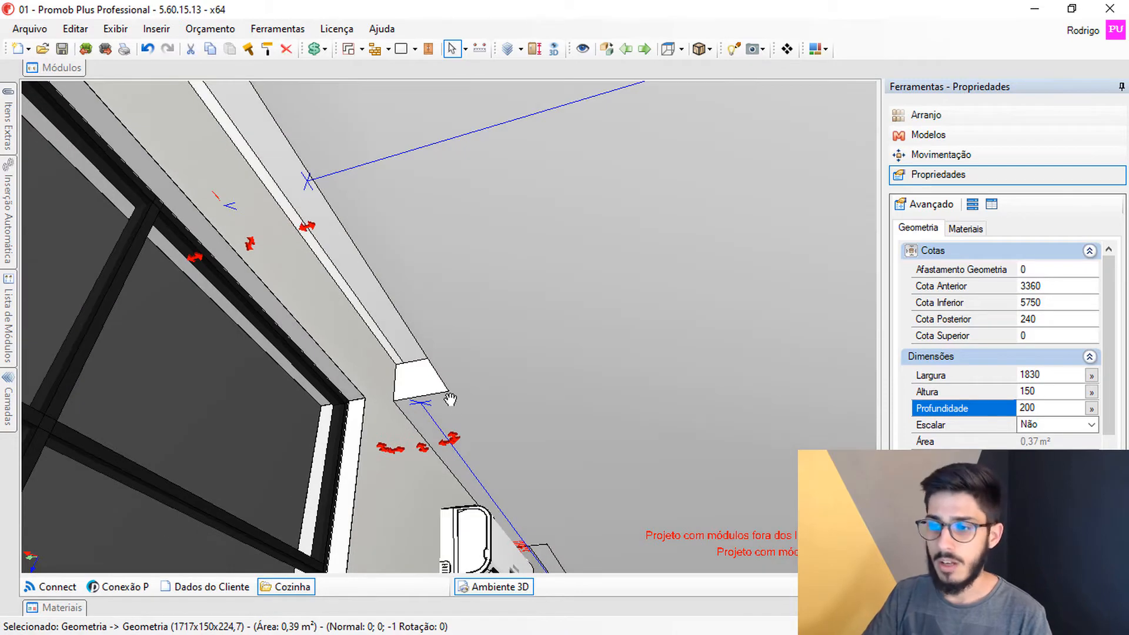
Undo the last cut in the ceiling slab and set the 1830 by 200 box's height to 50 mm.
key("ctrl+z")
left_click(423, 381)
middle_click_drag(459, 413, 524, 366)
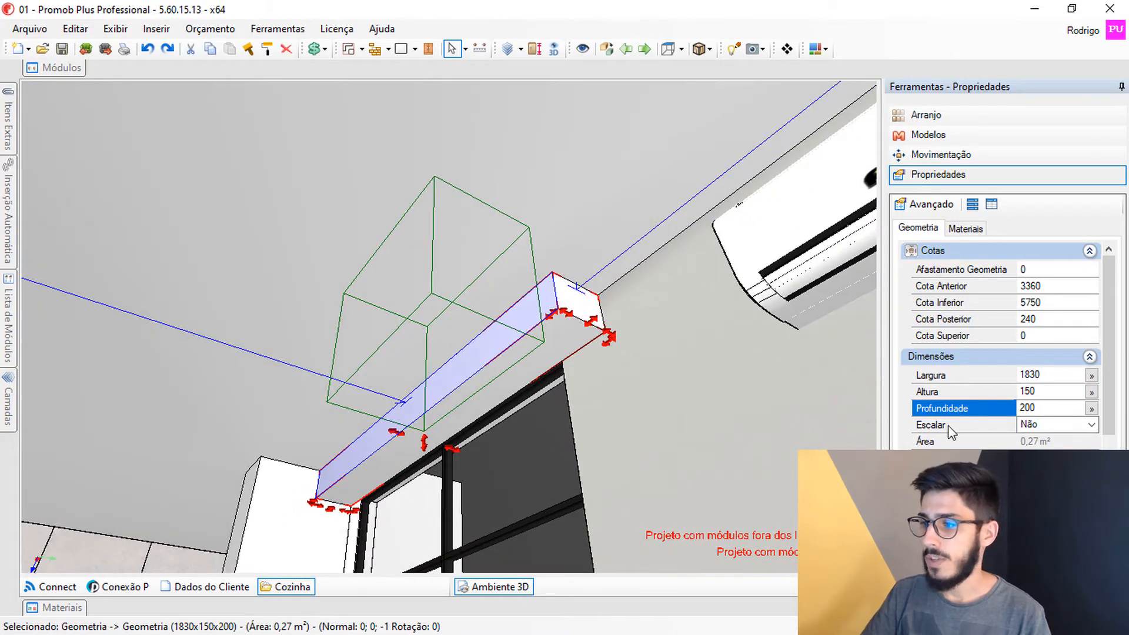
left_click(1055, 390)
type("50")
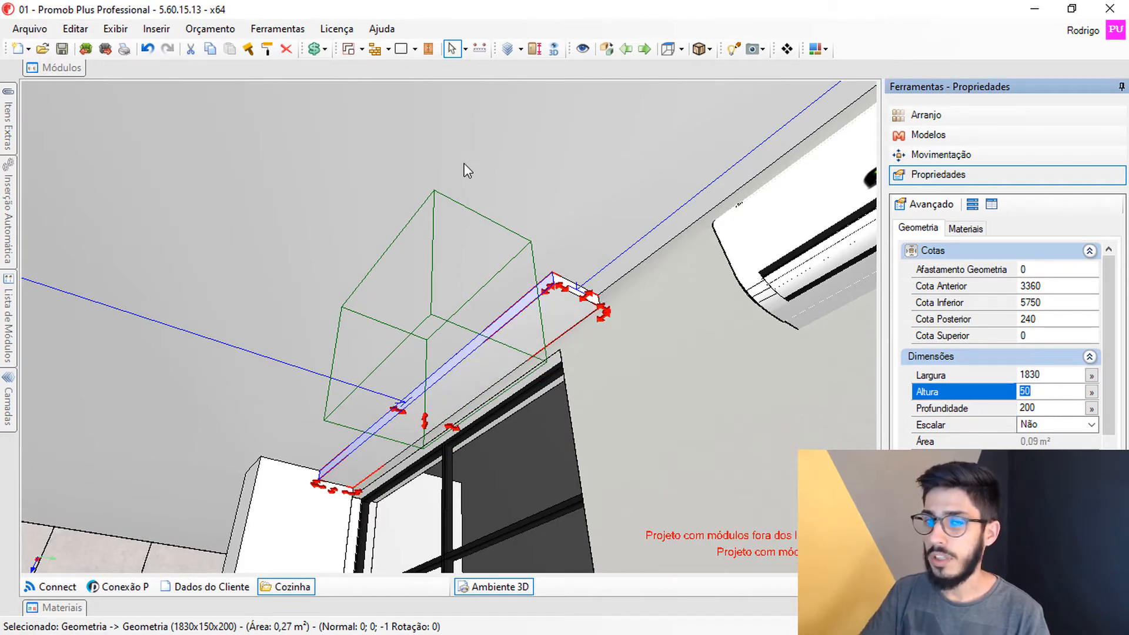
Set the 50 mm high box's geometry offset to -200 to move it to the slab's upper side.
left_click(1052, 269)
type("-20")
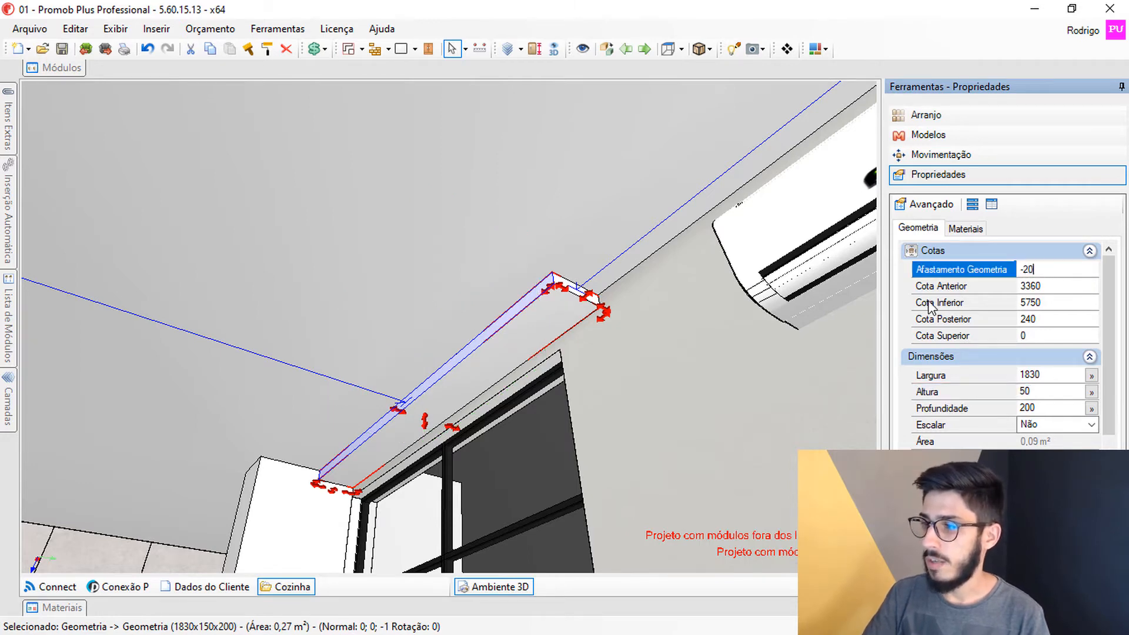
type("0")
key("Return")
middle_click_drag(559, 290, 410, 147)
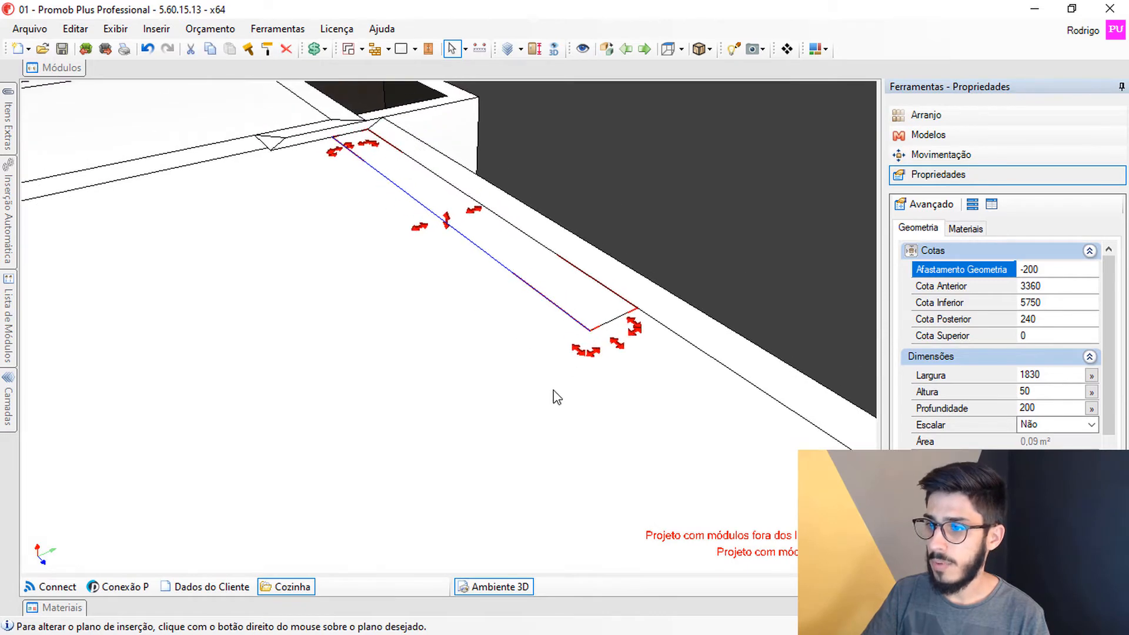
middle_click_drag(556, 398, 450, 424)
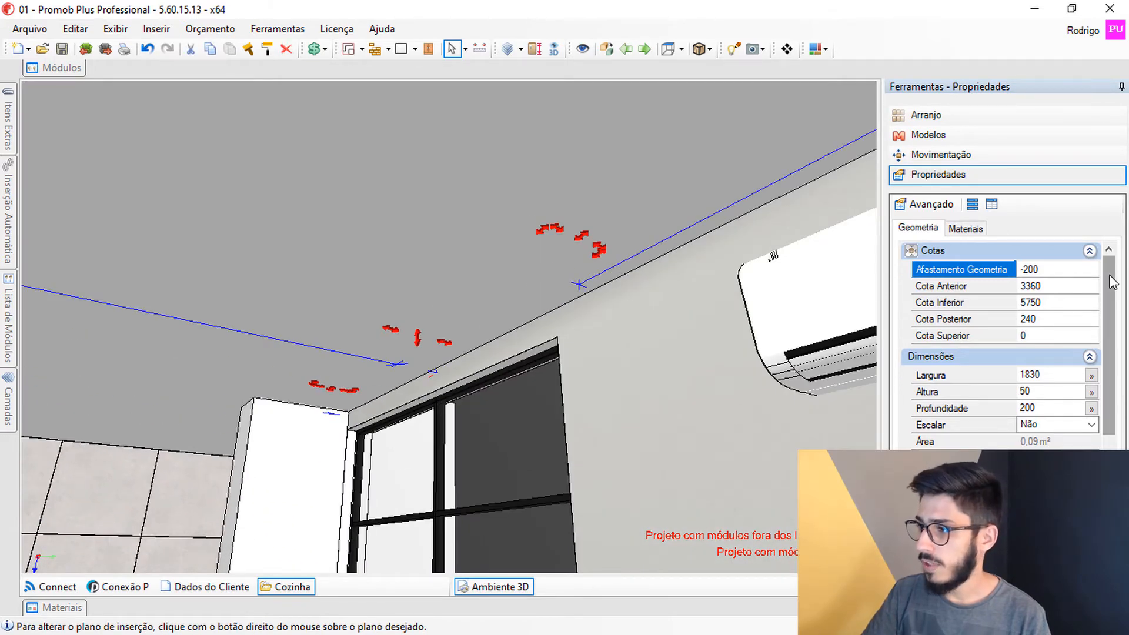
Try making the box pierce the ceiling slab by setting Furar to Sim with a depth of 200 mm.
left_click_drag(1110, 275, 1081, 418)
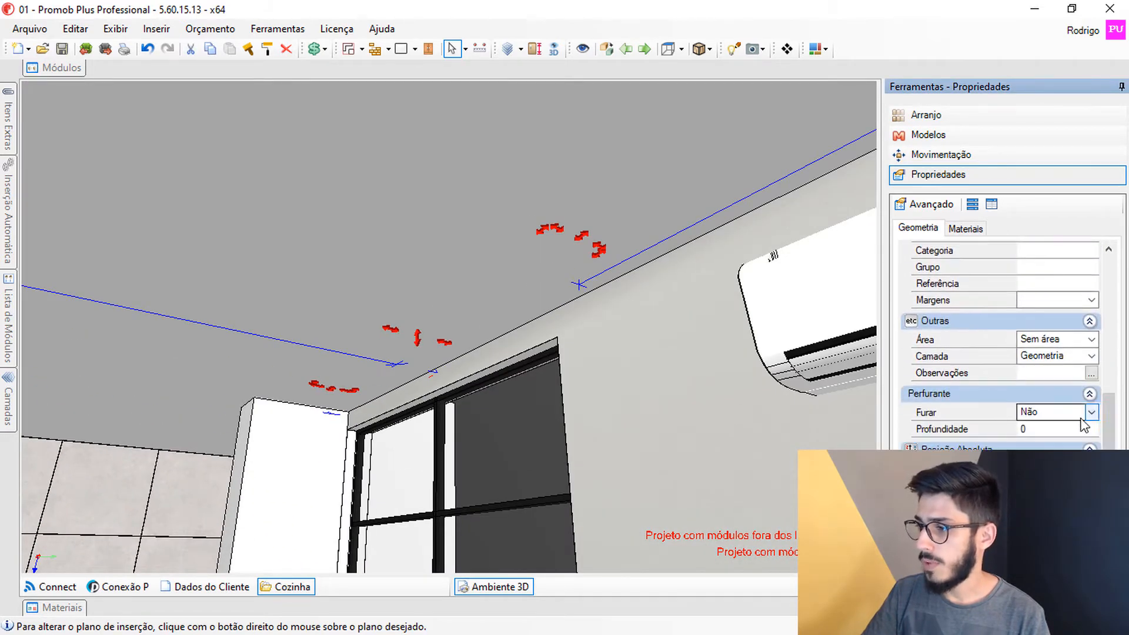
left_click(1035, 417)
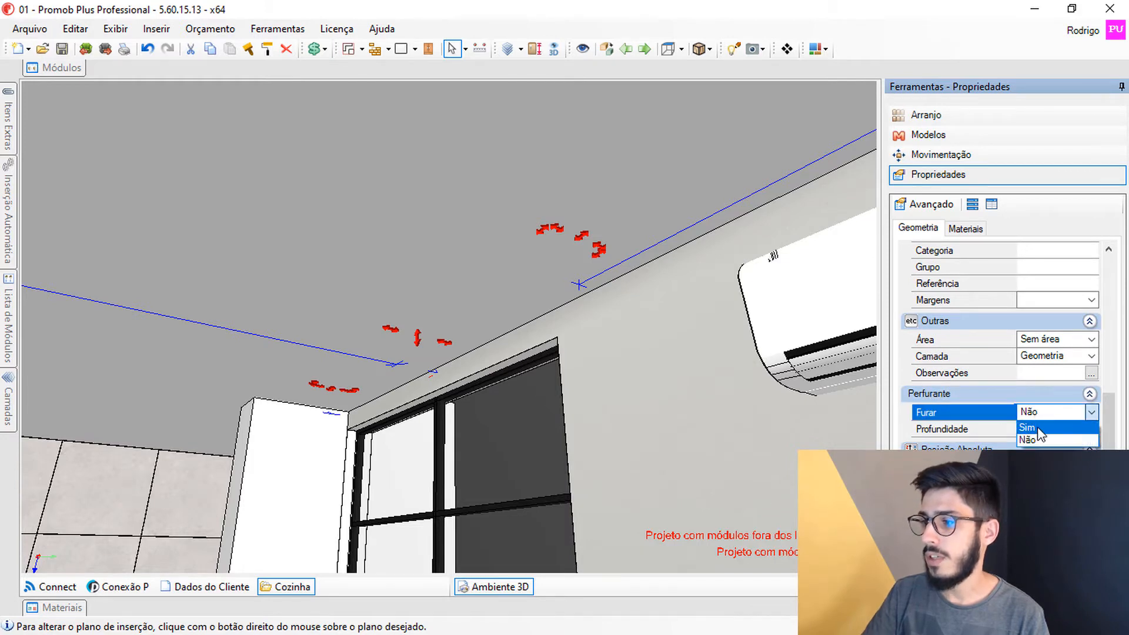
left_click(1032, 434)
left_click(976, 432)
type("200")
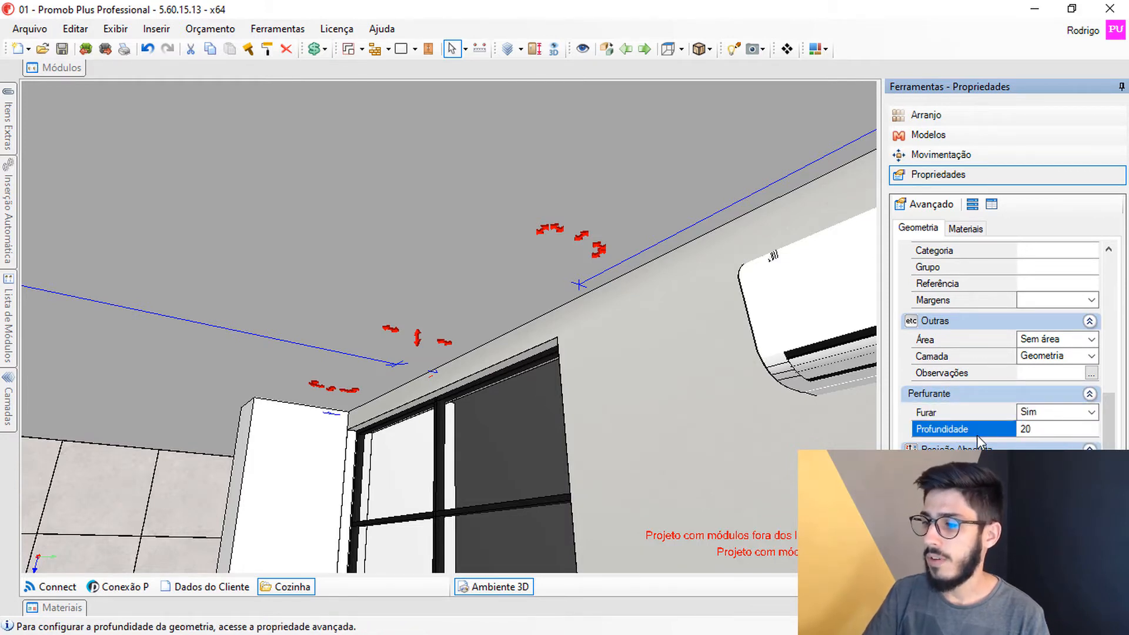
key("Return")
middle_click_drag(627, 336, 442, 152)
left_click(442, 152)
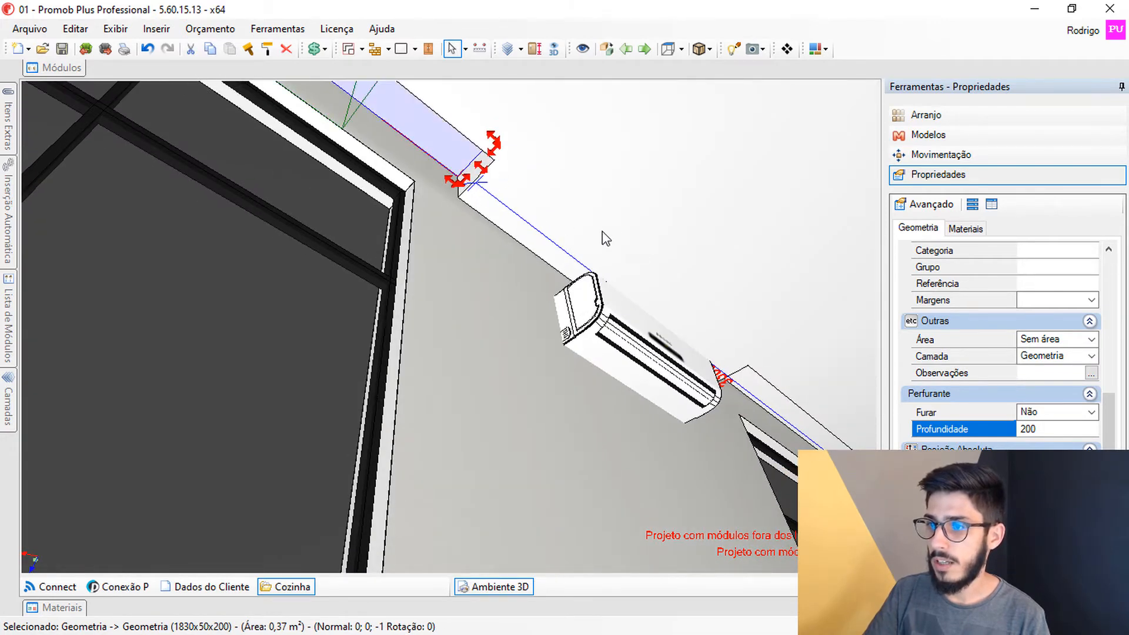
Stretch the piercing box along the wall towards the air conditioner to a width of about 2777 mm.
left_click(602, 231)
middle_click_drag(480, 388, 585, 336)
left_click(585, 335)
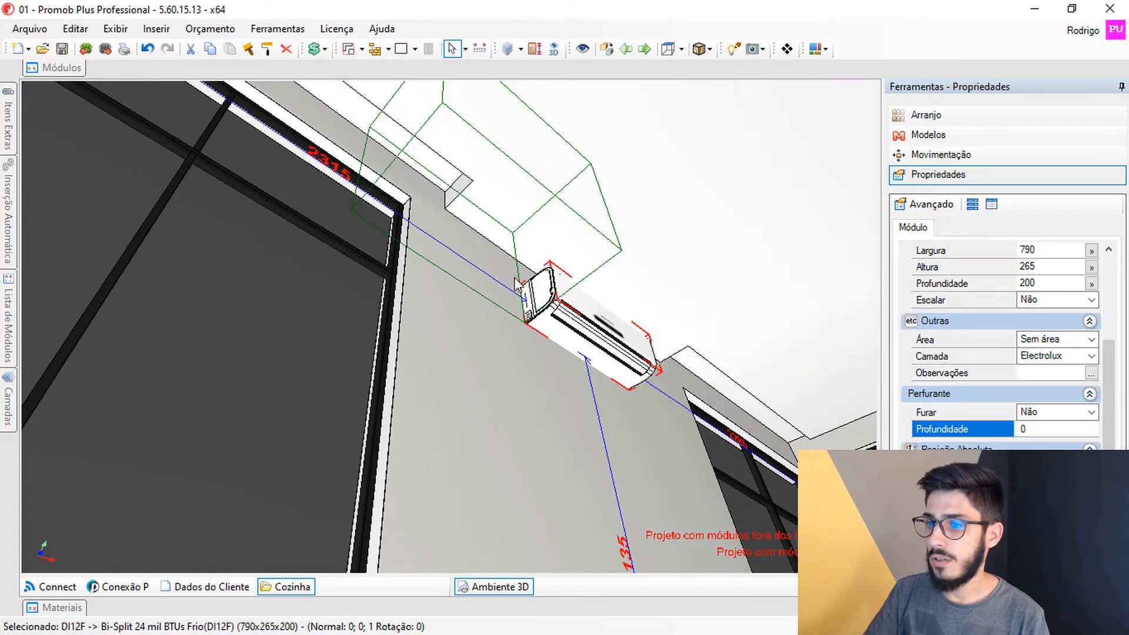
left_click(441, 193)
middle_click_drag(488, 318, 494, 288)
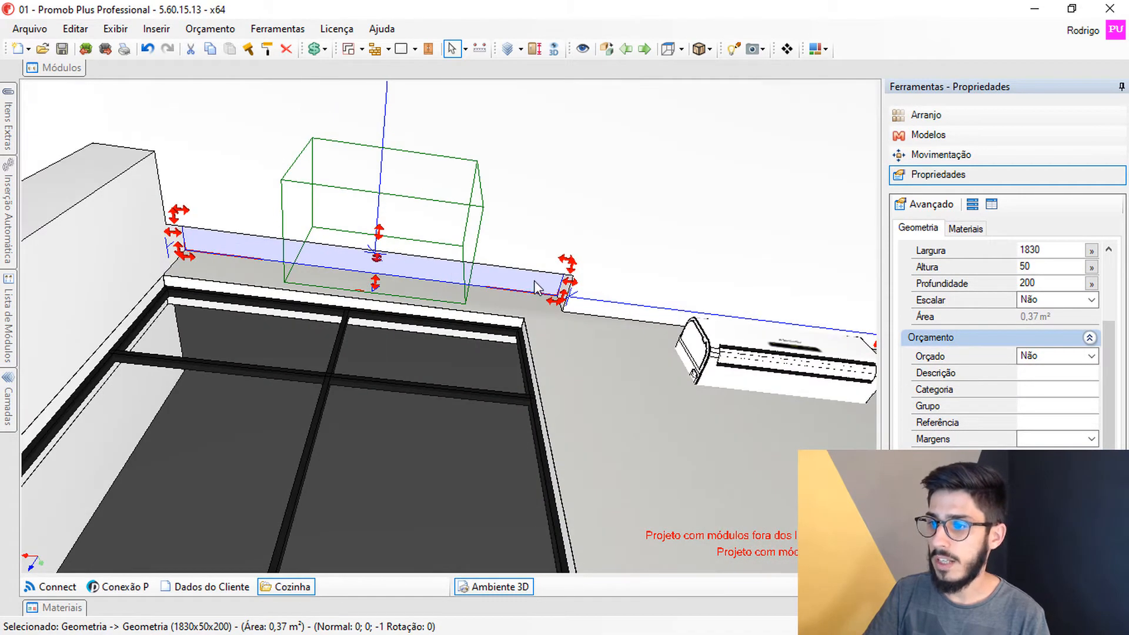
left_click_drag(570, 287, 760, 289)
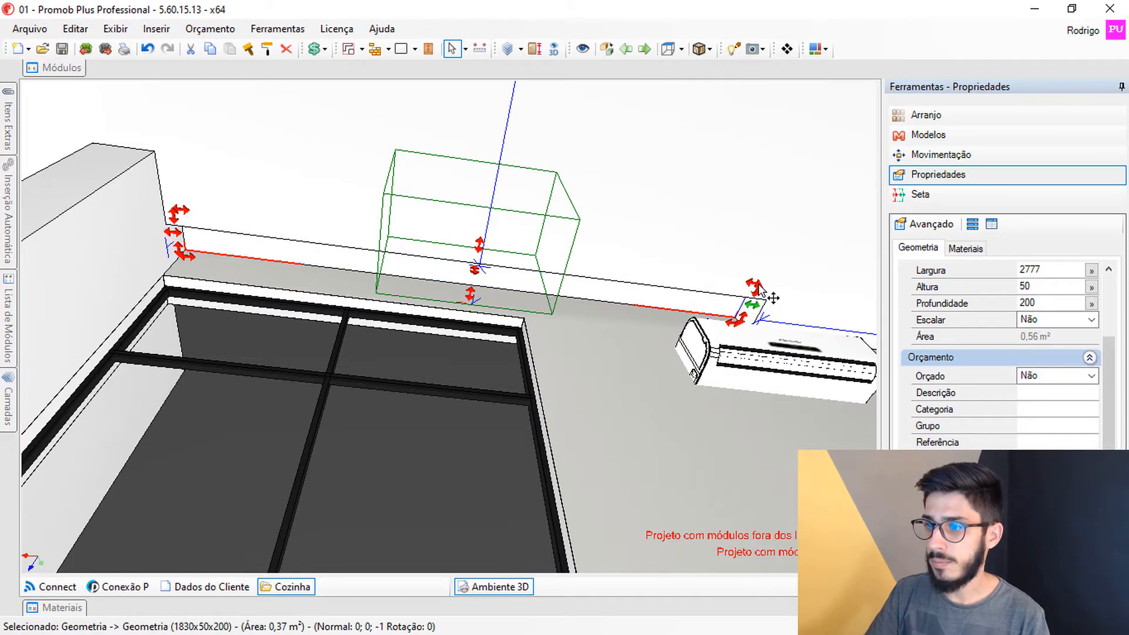
Examine the lengthened recess and the ceiling above the air conditioner and window from below.
middle_click_drag(716, 287, 600, 353)
scroll(518, 406, "up", 2)
middle_click_drag(411, 464, 448, 395)
middle_click_drag(463, 422, 470, 400)
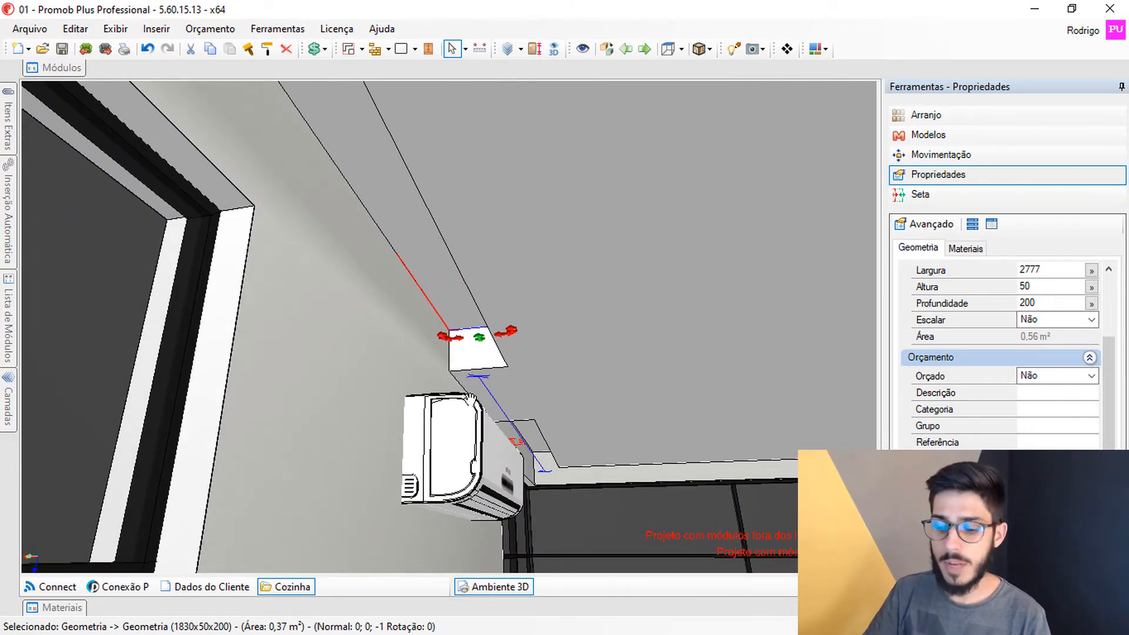
mouse_move(471, 400)
right_mouse_down()
mouse_move(328, 411)
mouse_move(451, 406)
right_mouse_up()
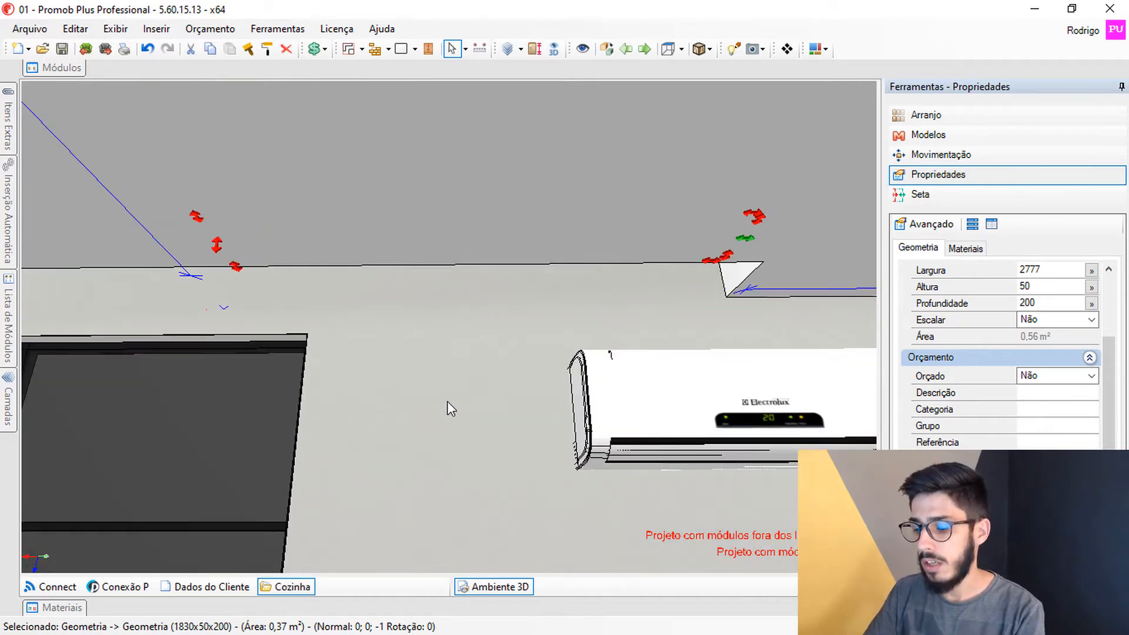
left_click(447, 402)
middle_click_drag(450, 416, 562, 401)
right_click_drag(562, 401, 379, 273)
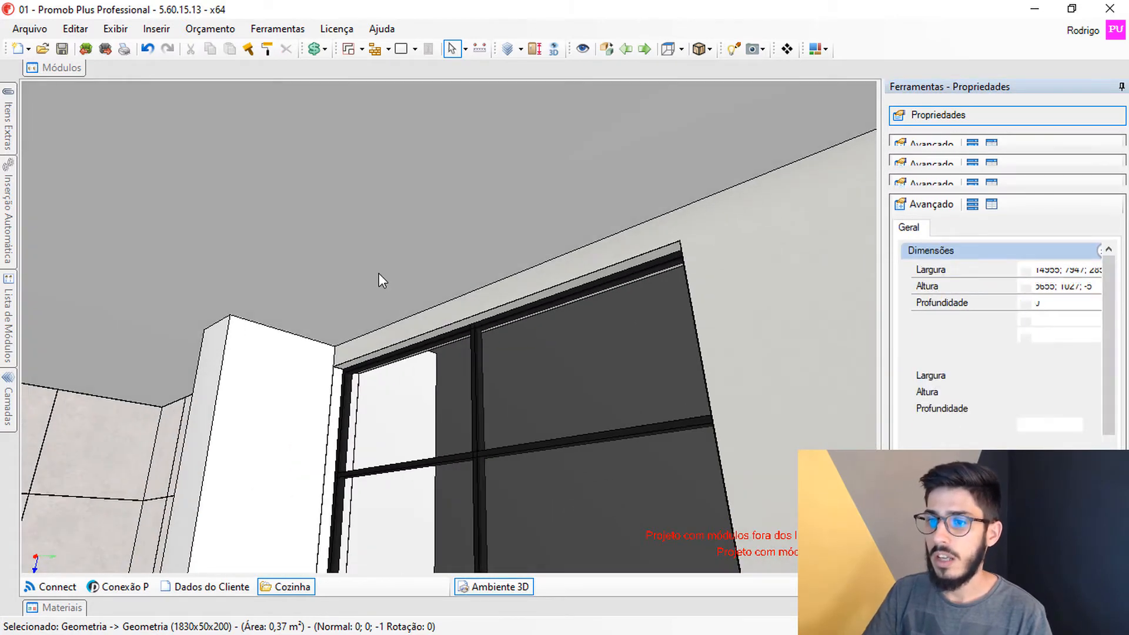
With the ceiling slab outline shifted 100 mm to X 50, add a point 200 mm from the window corner on the short return edge.
right_click(379, 273)
left_click(447, 313)
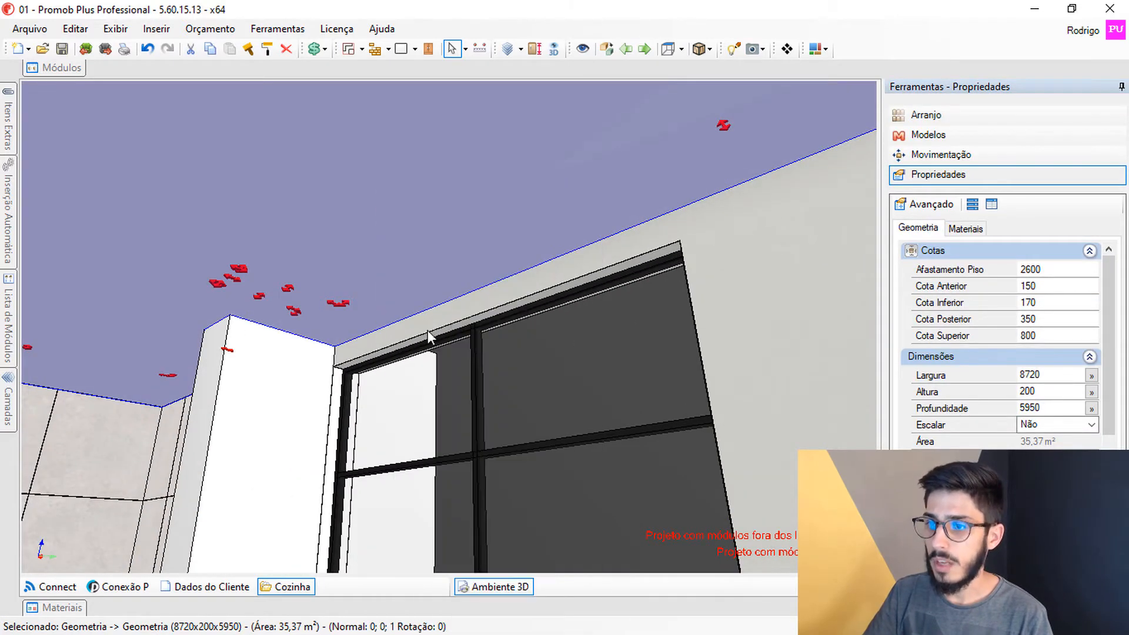
scroll(435, 241, "up", 4)
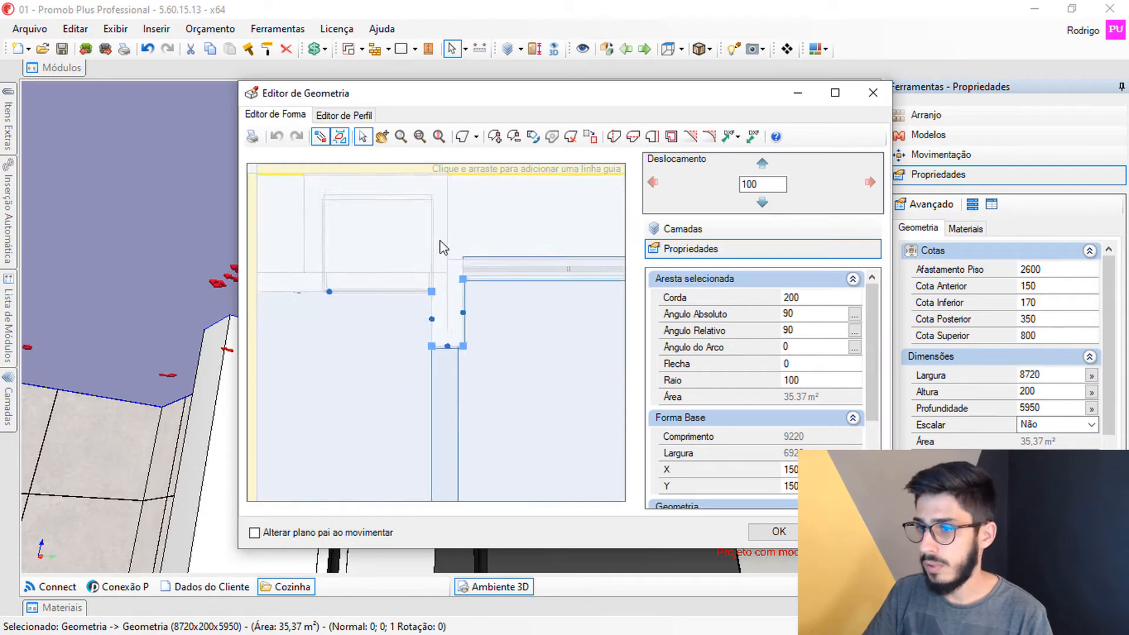
left_click(653, 182)
left_click(495, 137)
left_click(452, 334)
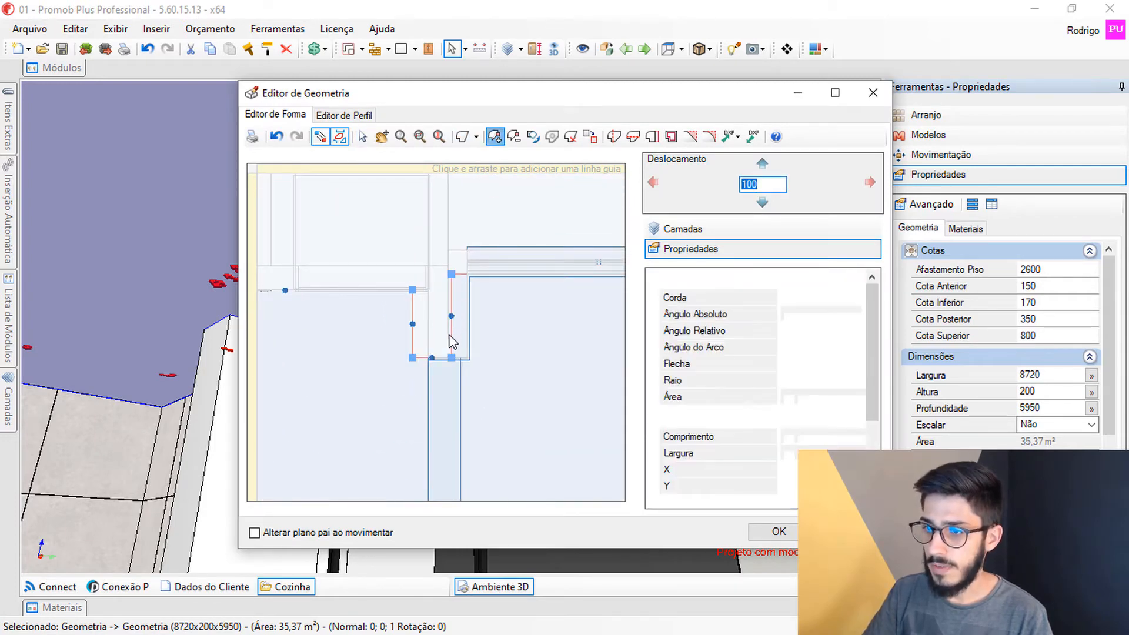
left_click(363, 137)
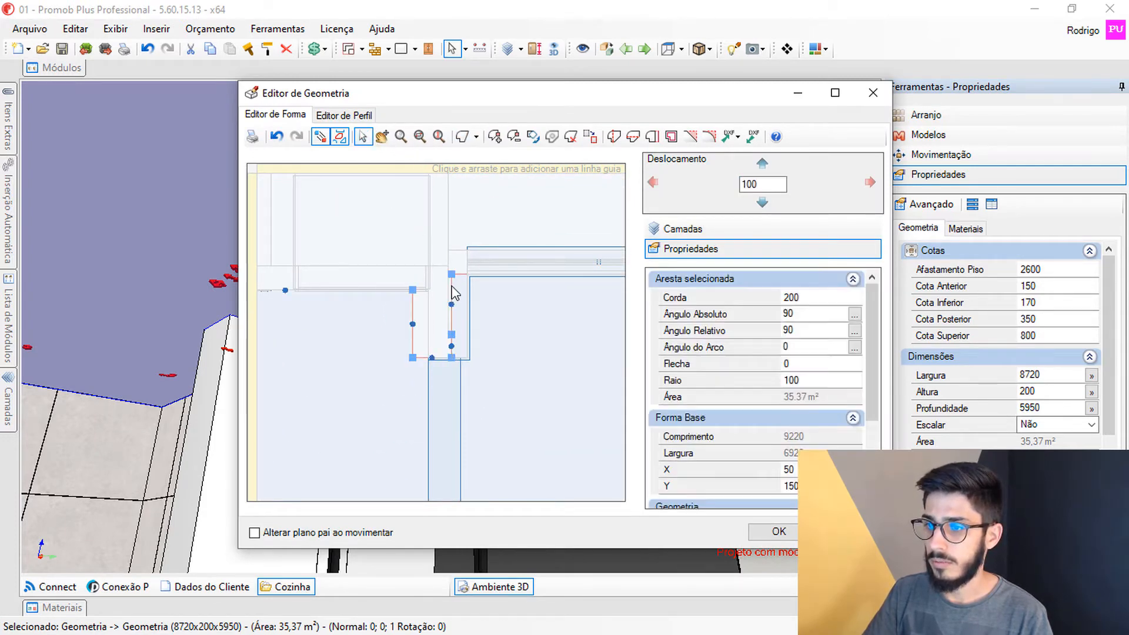
left_click(451, 276)
type("200")
key("Return")
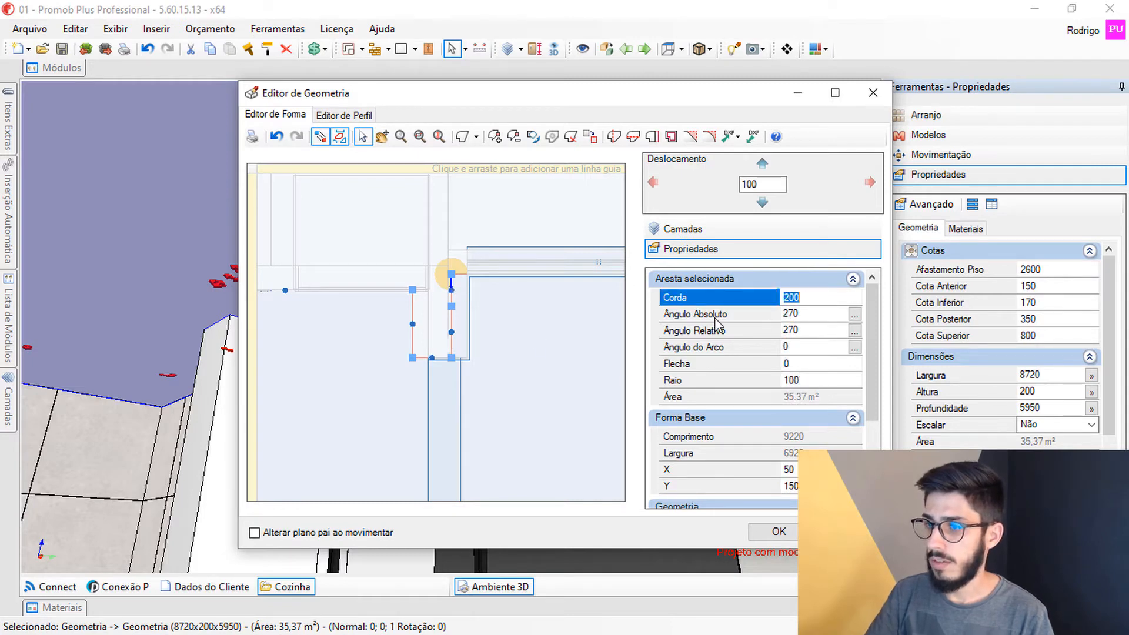
Shift the slab outline back 100 mm to X 150 and add a point on its long edge at the window's end.
middle_click_drag(546, 354, 435, 367)
middle_click_drag(457, 319, 444, 323)
left_click(869, 182)
left_click(495, 137)
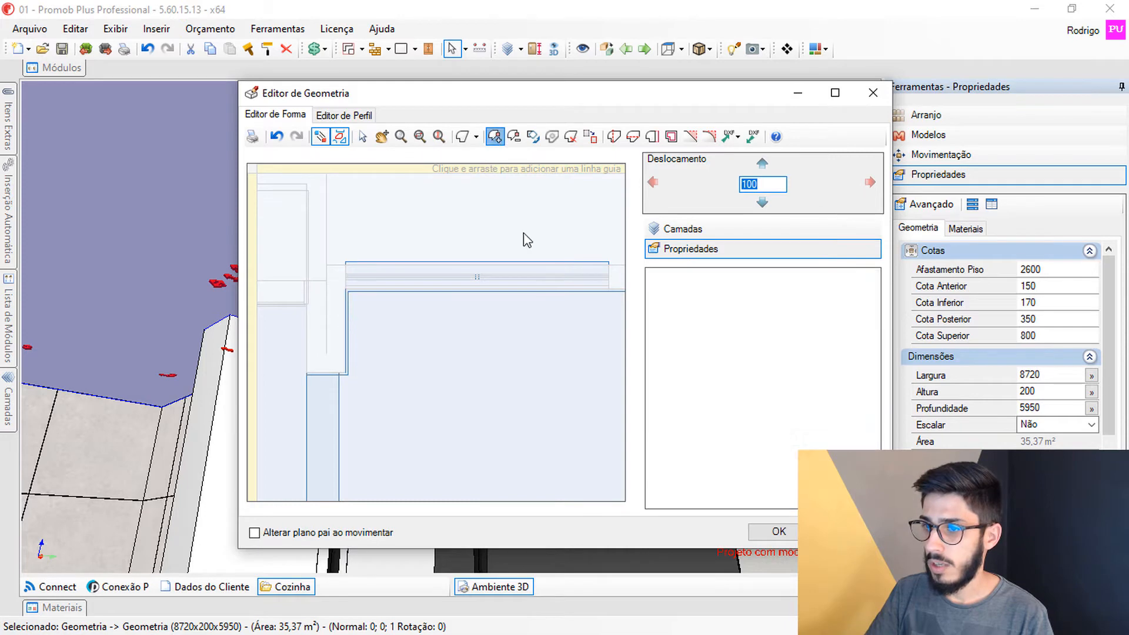
middle_click_drag(610, 293, 548, 293)
scroll(562, 296, "up", 5)
left_click(517, 253)
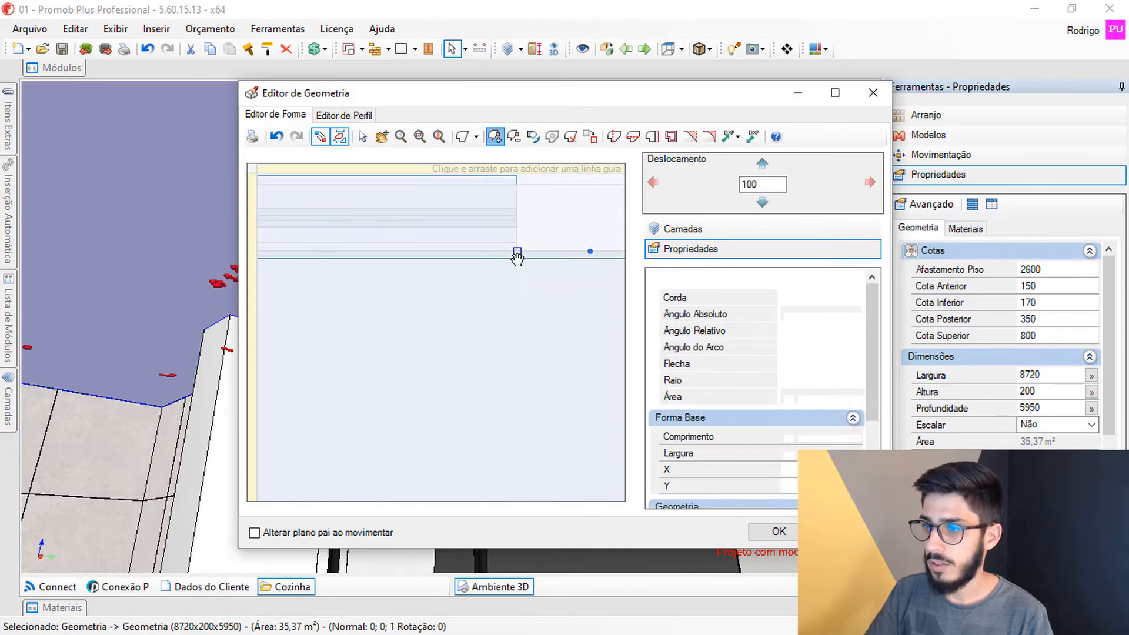
left_click(363, 136)
left_click(517, 252)
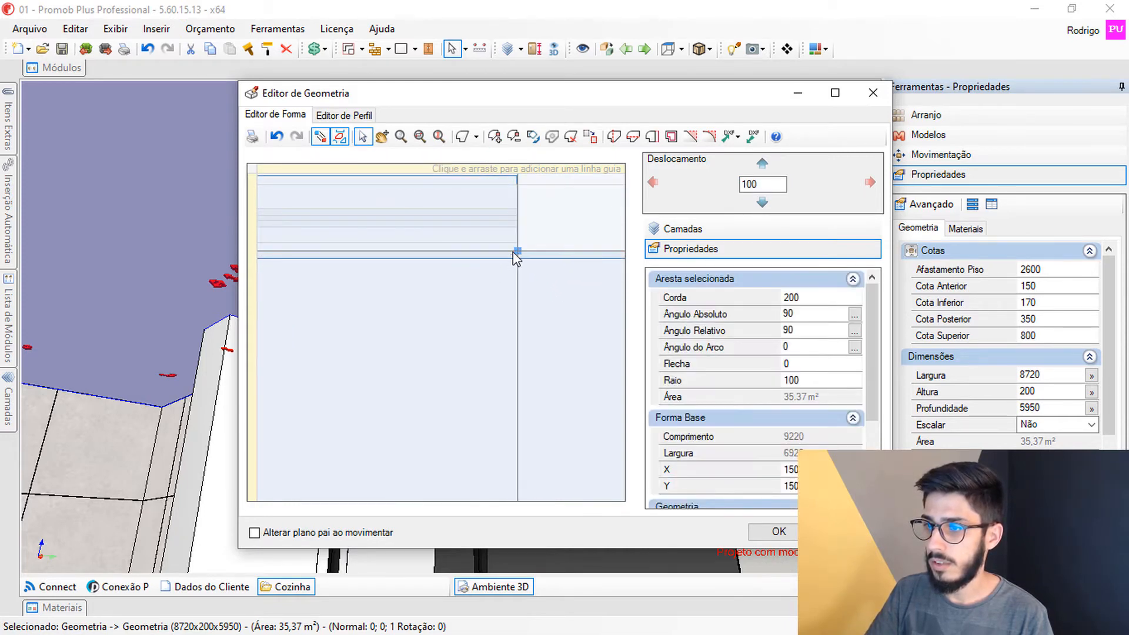
Set the edge along the window to 1630+200 mm and move its corner point inward to form a 200 mm deep notch, applying the shape.
middle_click_drag(502, 307, 436, 320)
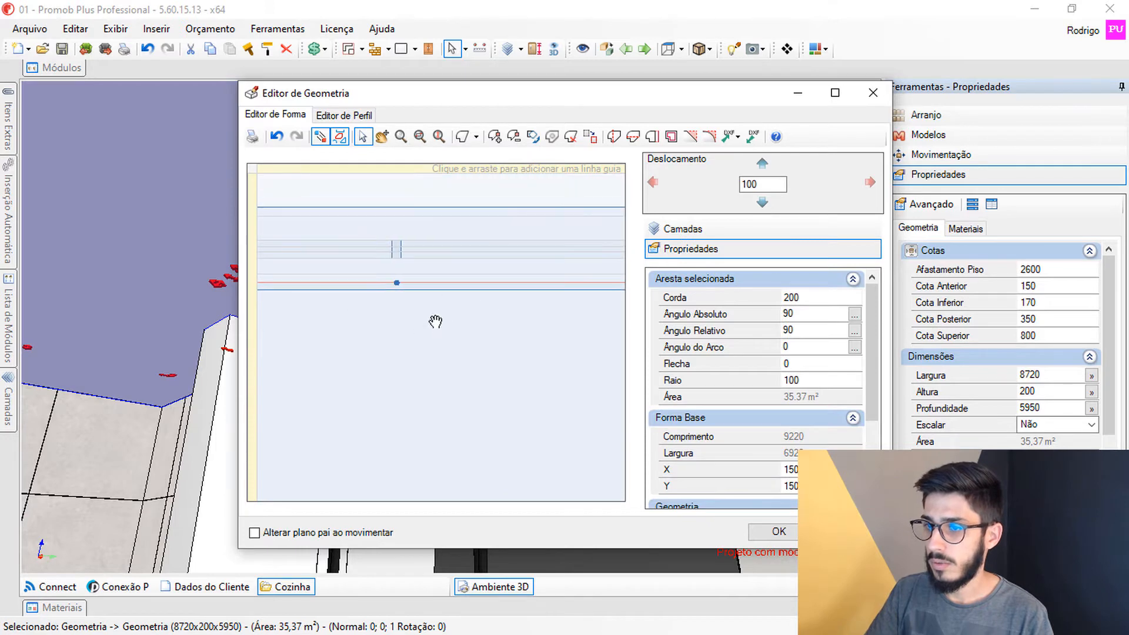
left_click(353, 285)
left_click(820, 296)
type("+200")
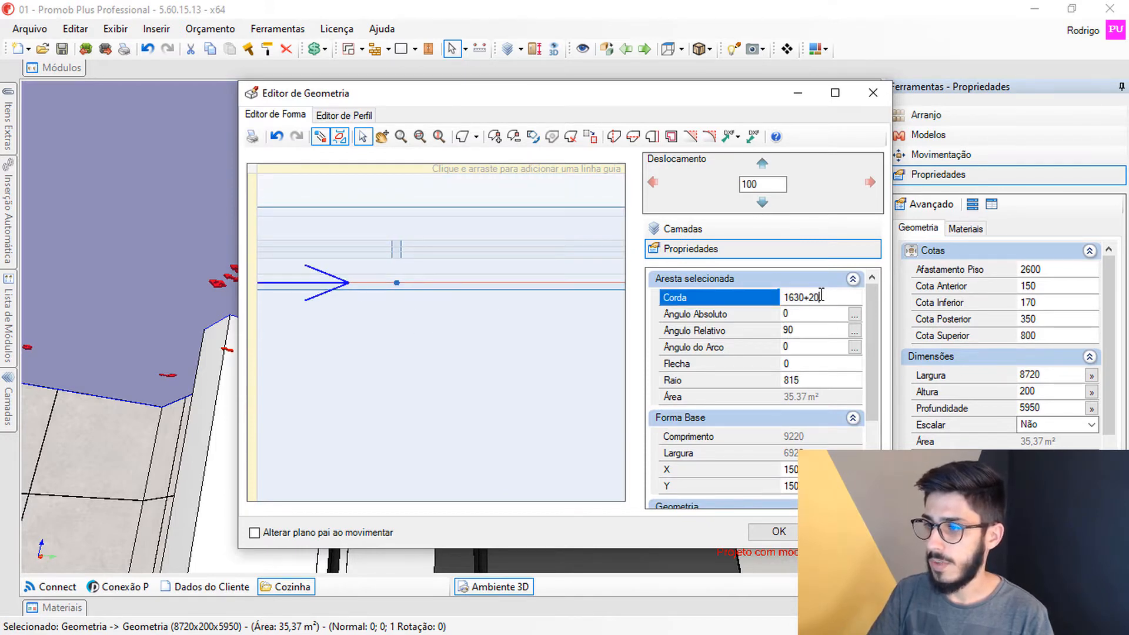
key("Return")
scroll(379, 377, "down", 3)
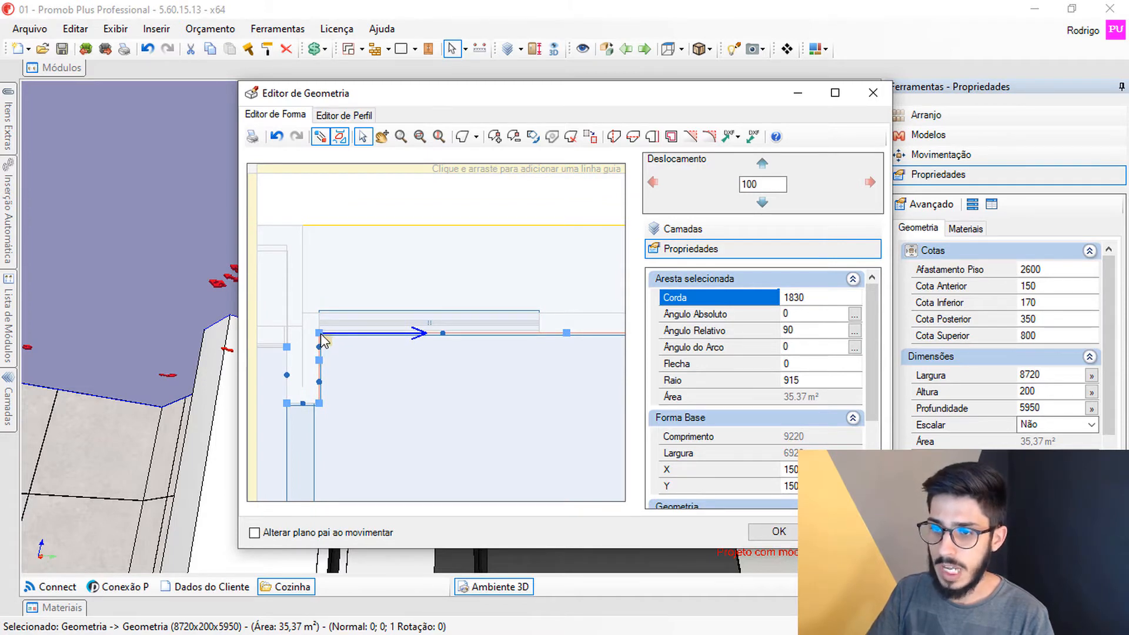
left_click_drag(320, 335, 569, 368)
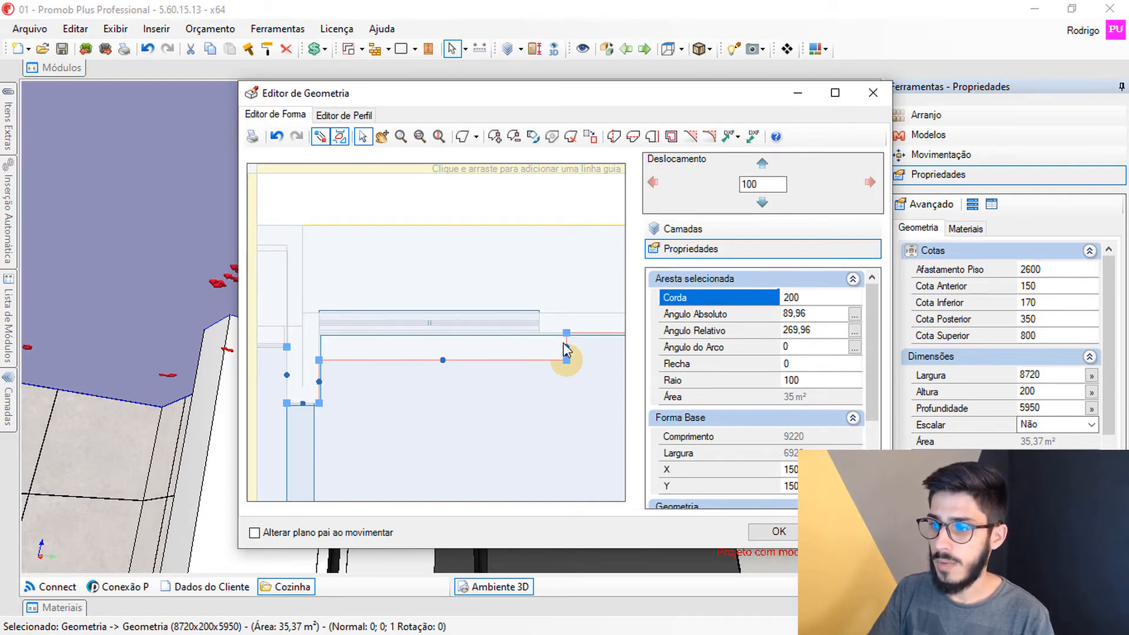
left_click(776, 532)
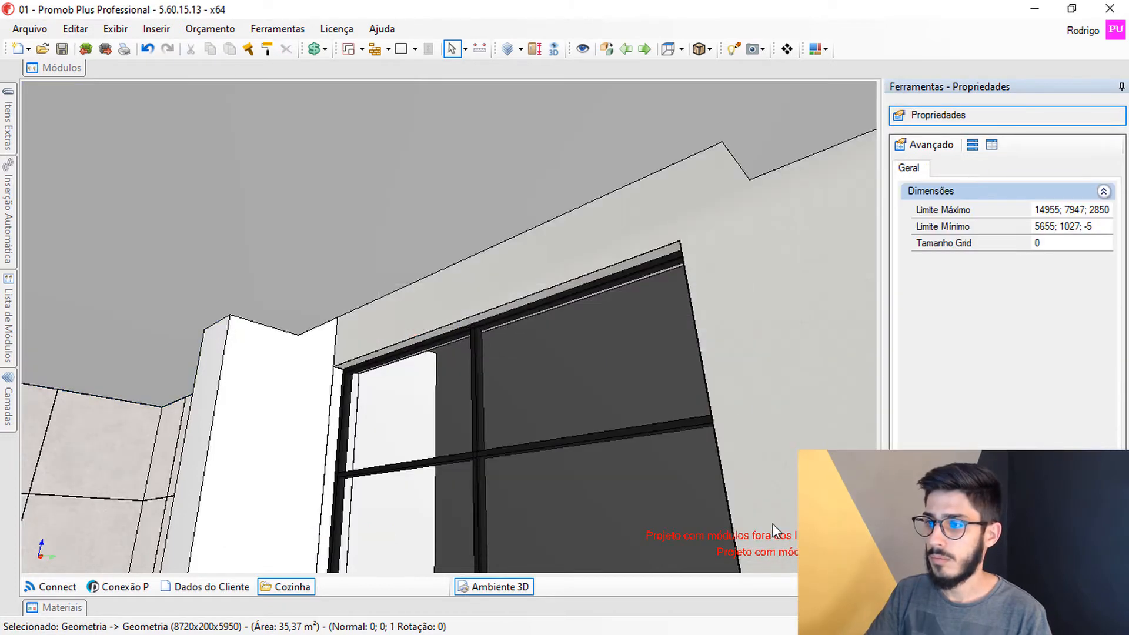
Draw a rectangular geometry of 1829.9 by 200 mm and 50 mm high on the slab's top, covering the window notch.
middle_click_drag(740, 277, 536, 147)
left_click(402, 49)
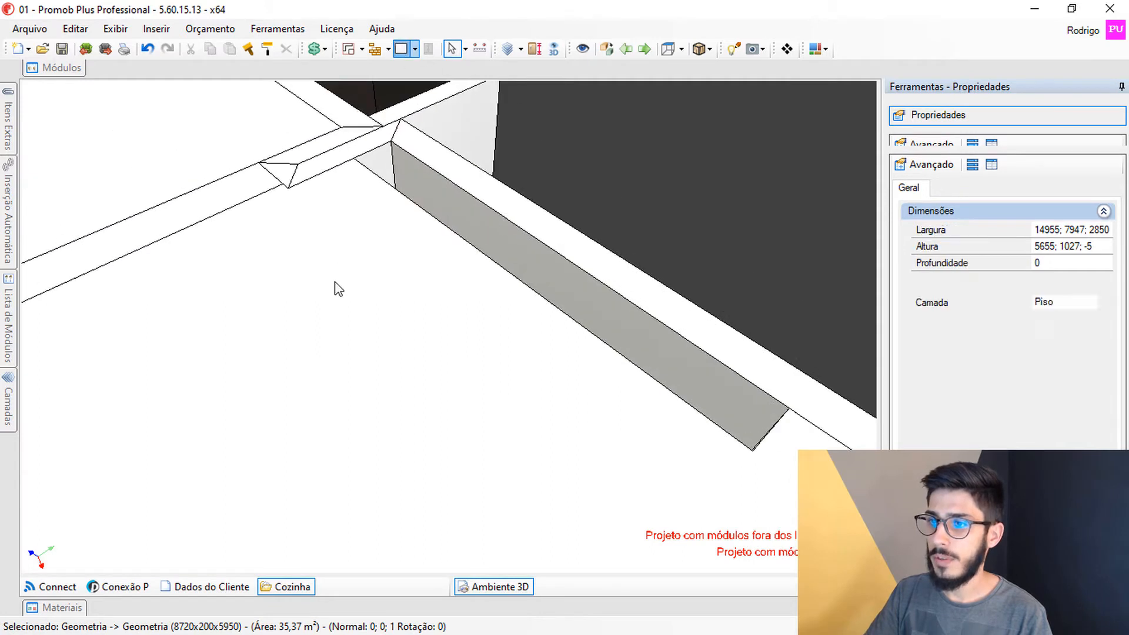
right_click(355, 234)
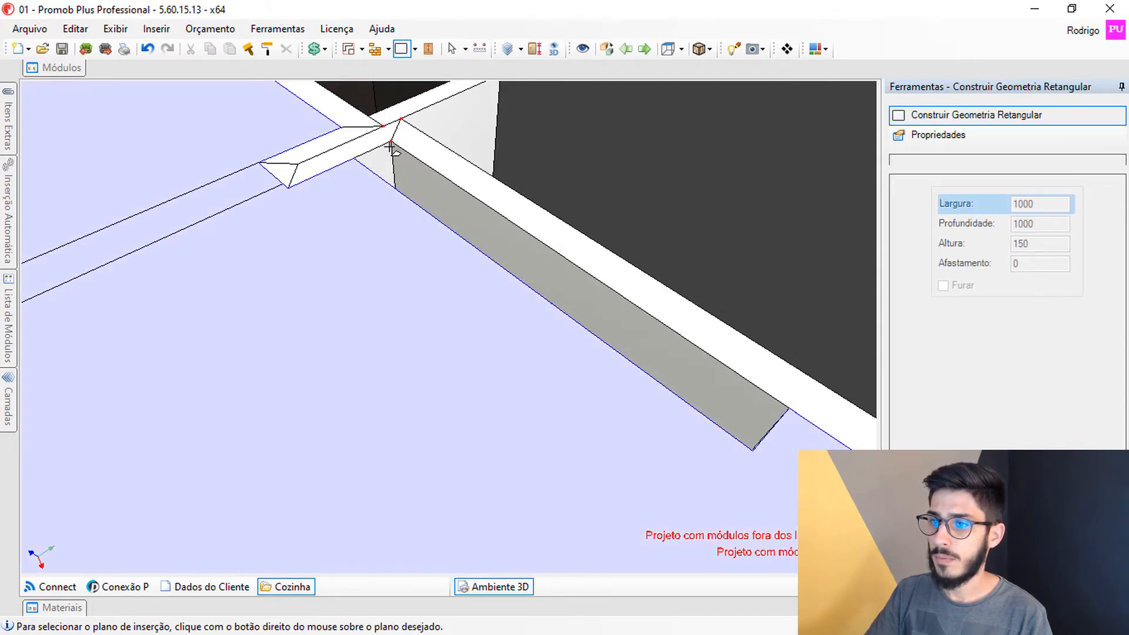
left_click(392, 142)
left_click(755, 447)
key("Tab")
key("Tab")
type("50")
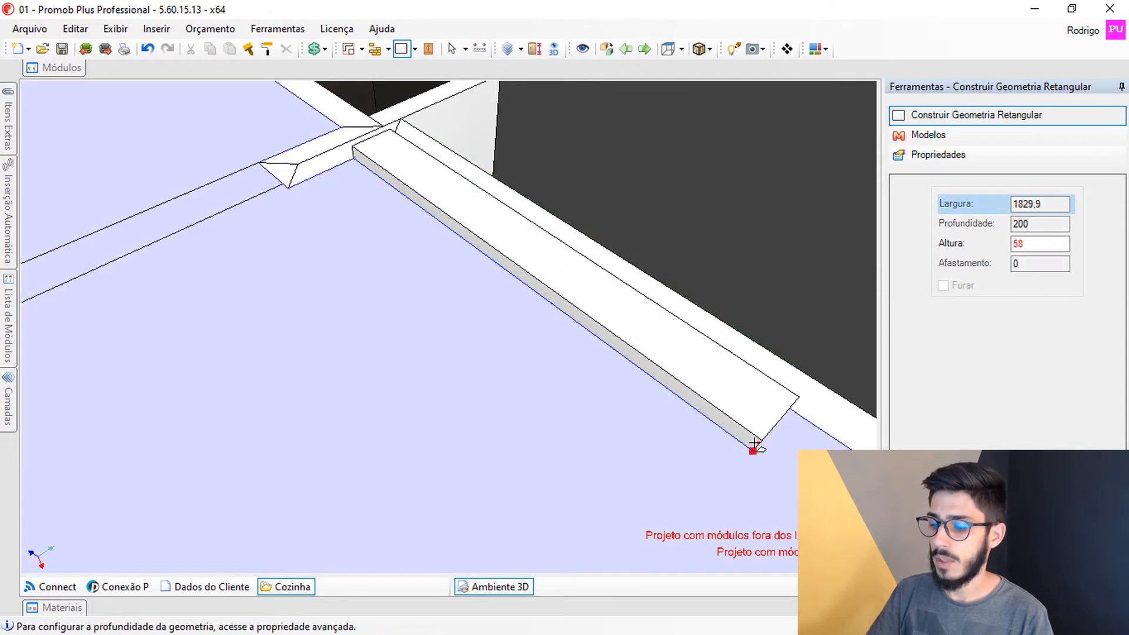
key("Return")
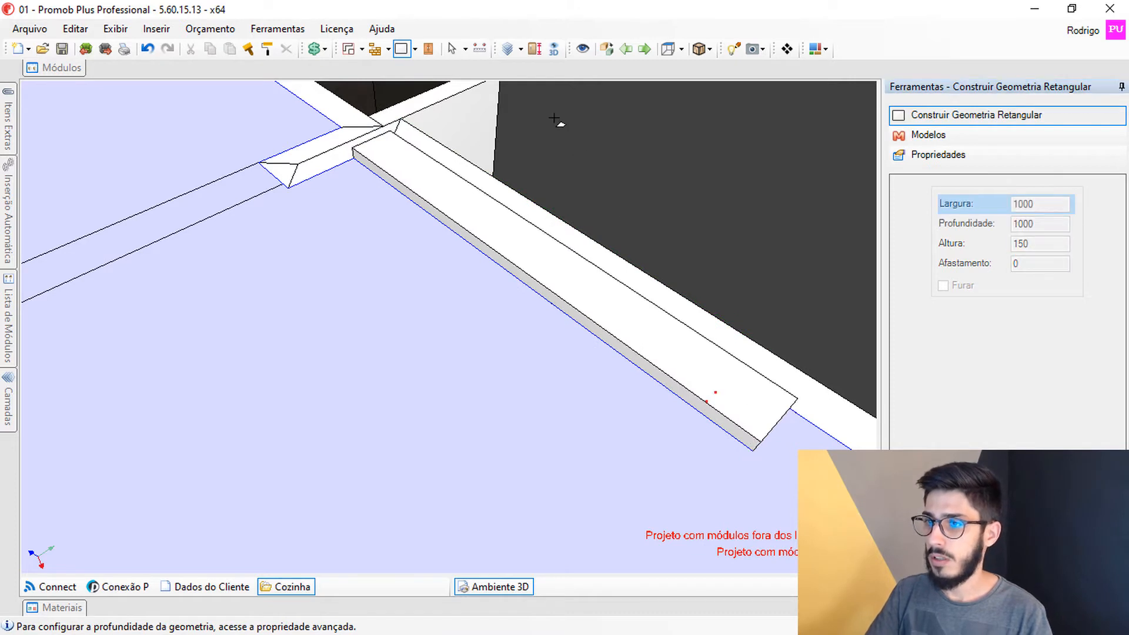
left_click(452, 48)
Set the notch cover's geometry offset to -50 and enter a displacement distance of 50 for moving it.
left_click(449, 220)
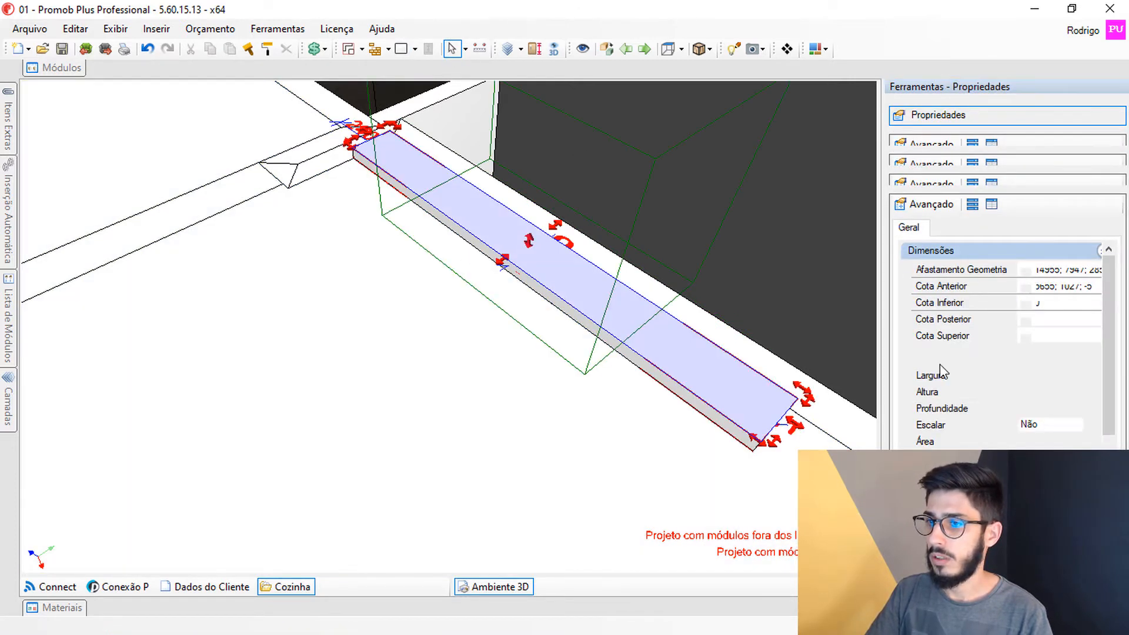
left_click(1038, 269)
type("-50")
key("Return")
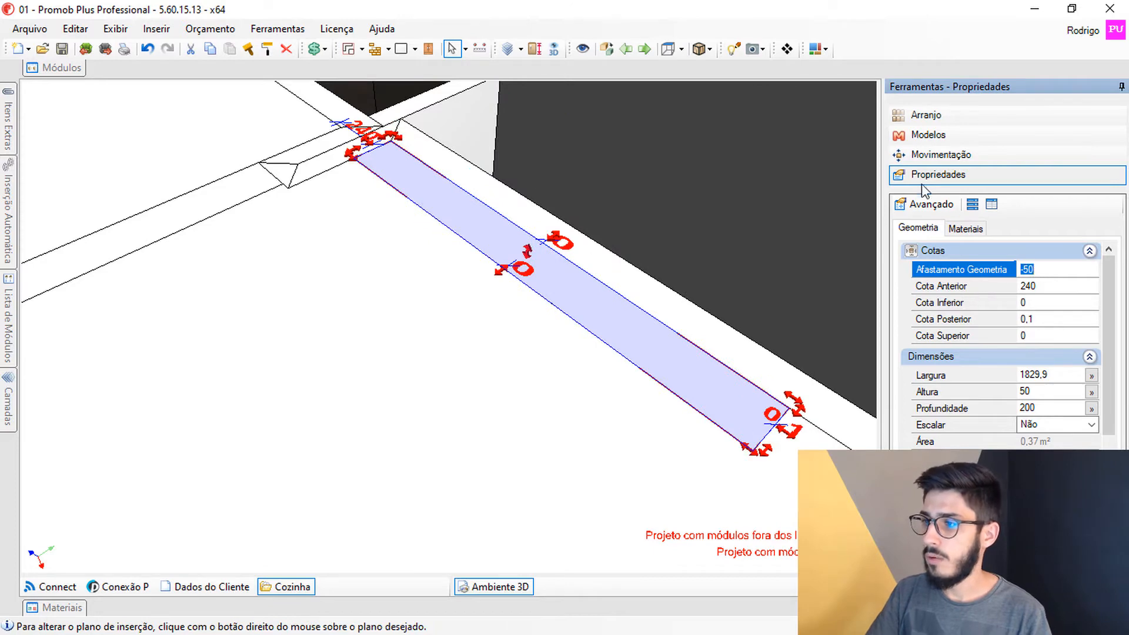
left_click(941, 155)
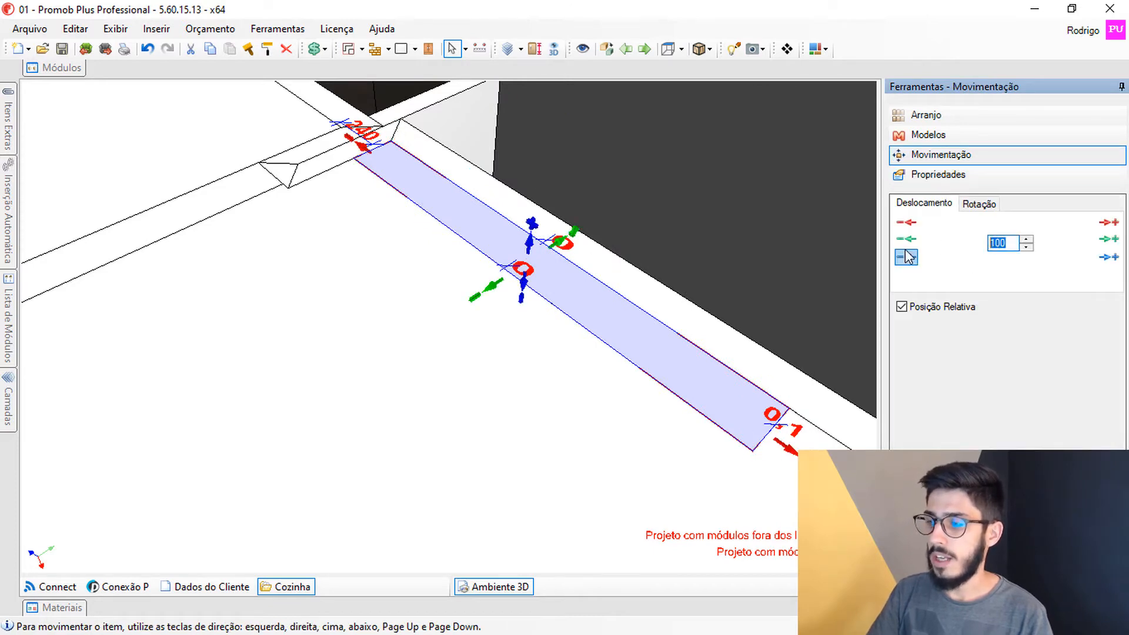
type("50")
middle_click_drag(526, 269, 529, 324)
left_click(623, 231)
middle_click_drag(517, 406, 395, 315)
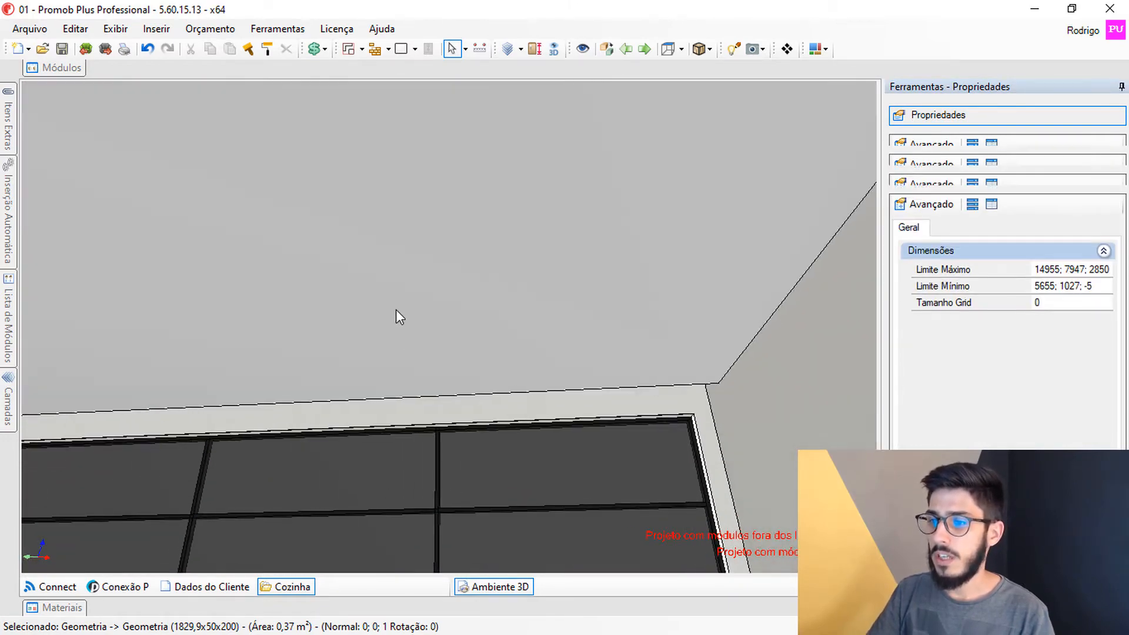
Open the ceiling's geometry for profile editing and add a vertex near the lower end of the profile's vertical edge.
left_click(397, 309)
right_click(396, 310)
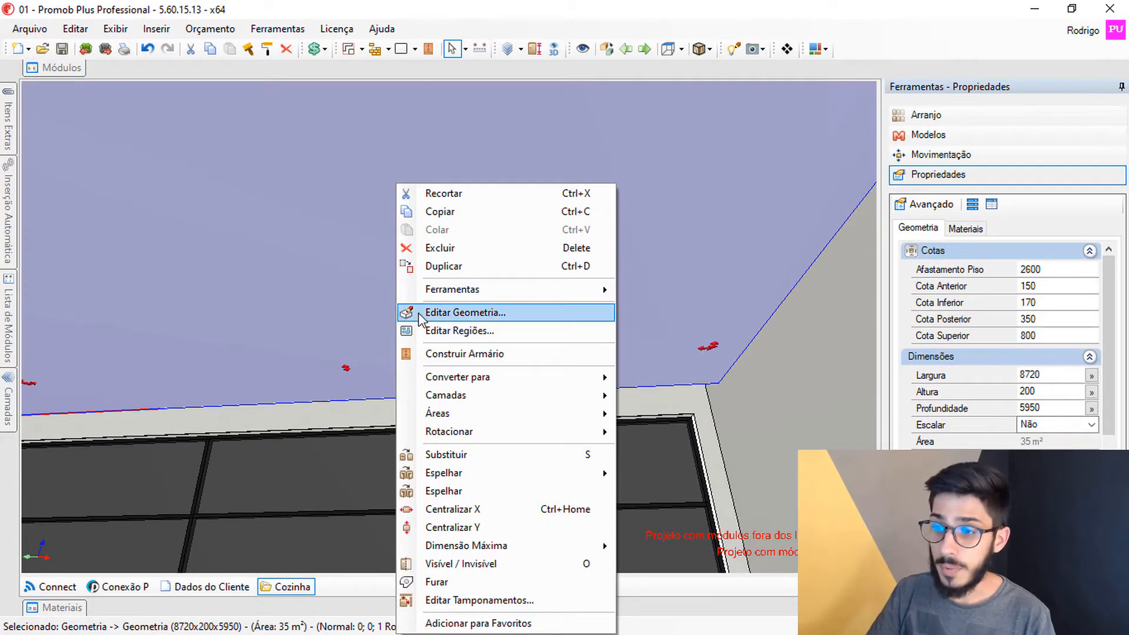
left_click(419, 313)
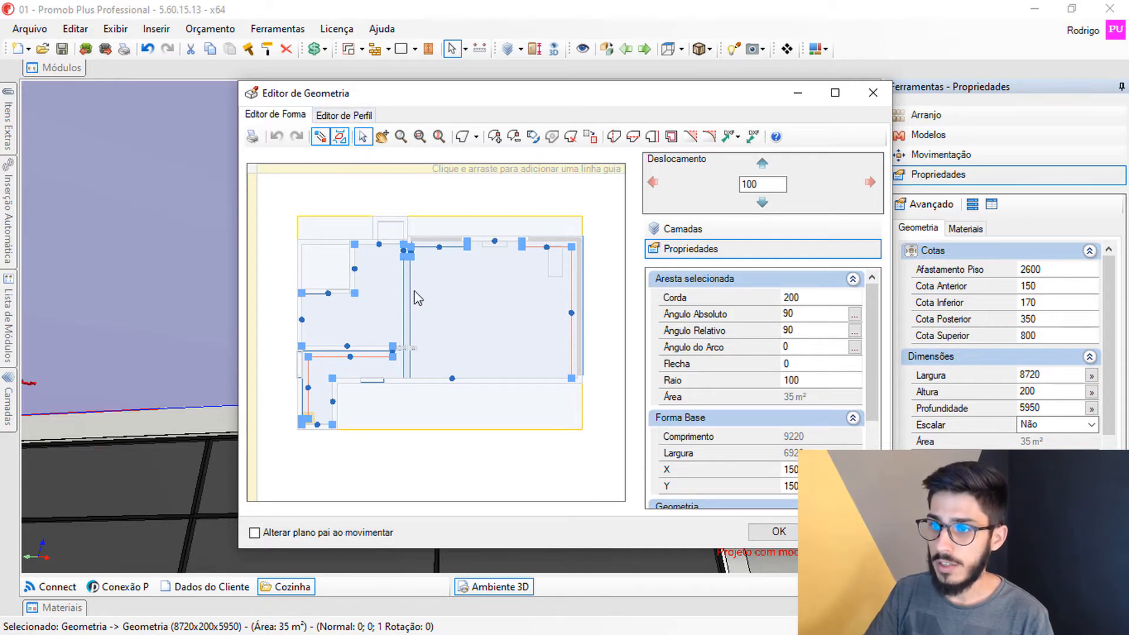
left_click(353, 115)
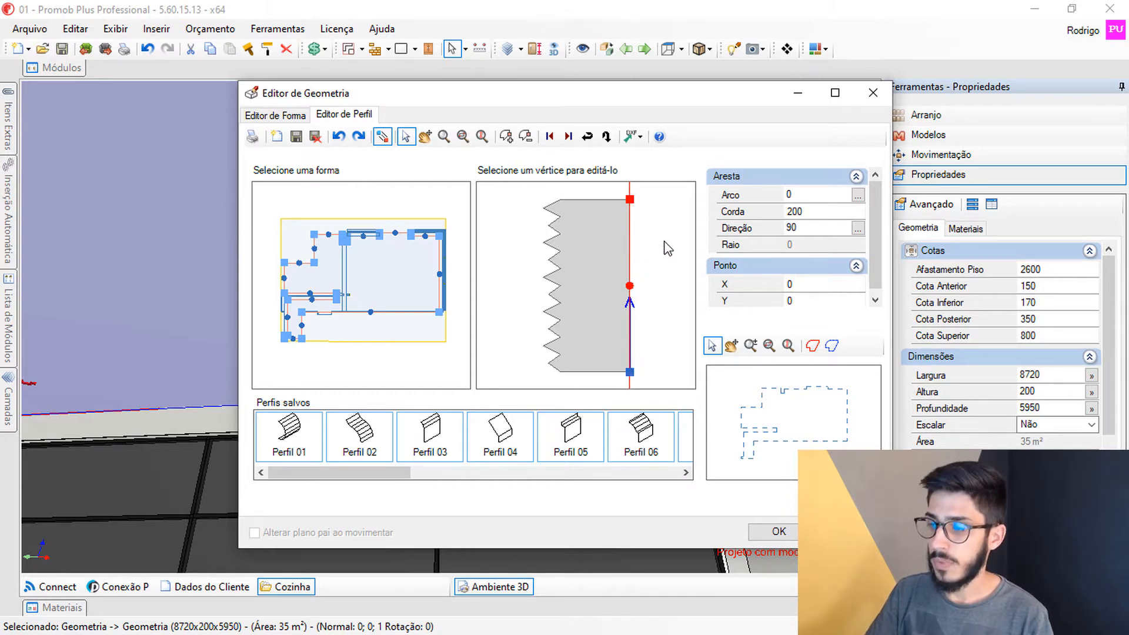
left_click(508, 139)
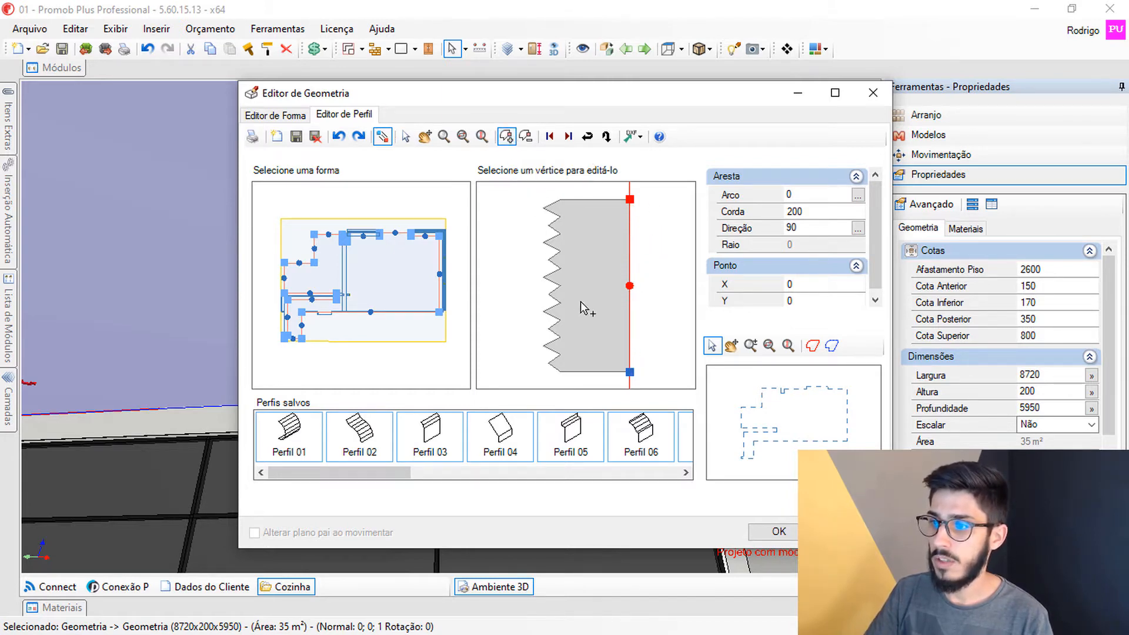
left_click(630, 321)
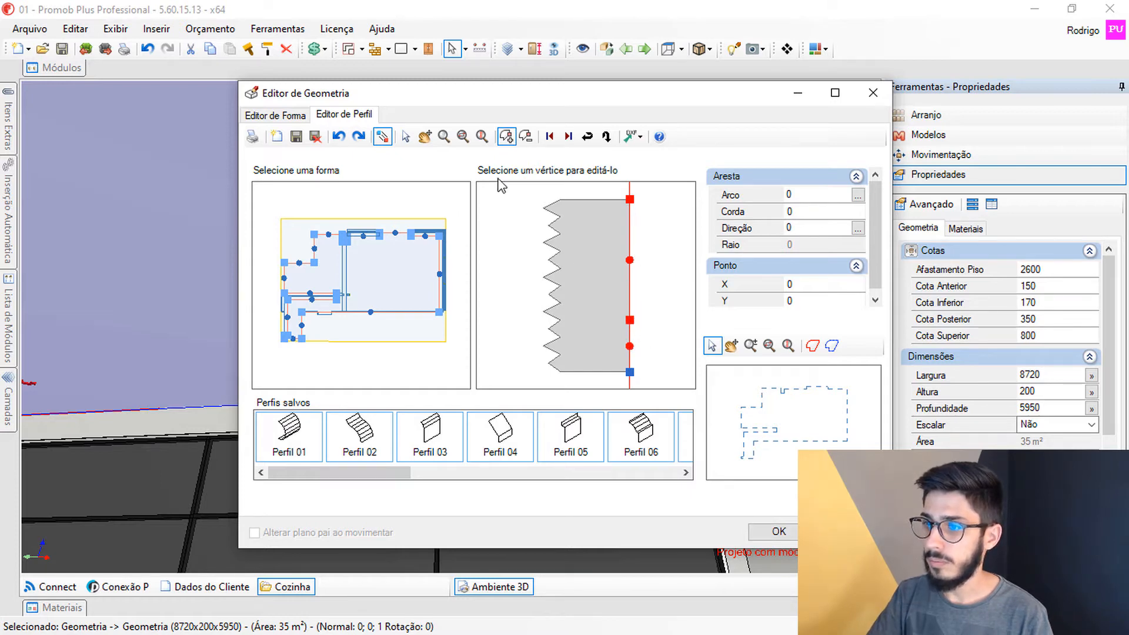
left_click(407, 137)
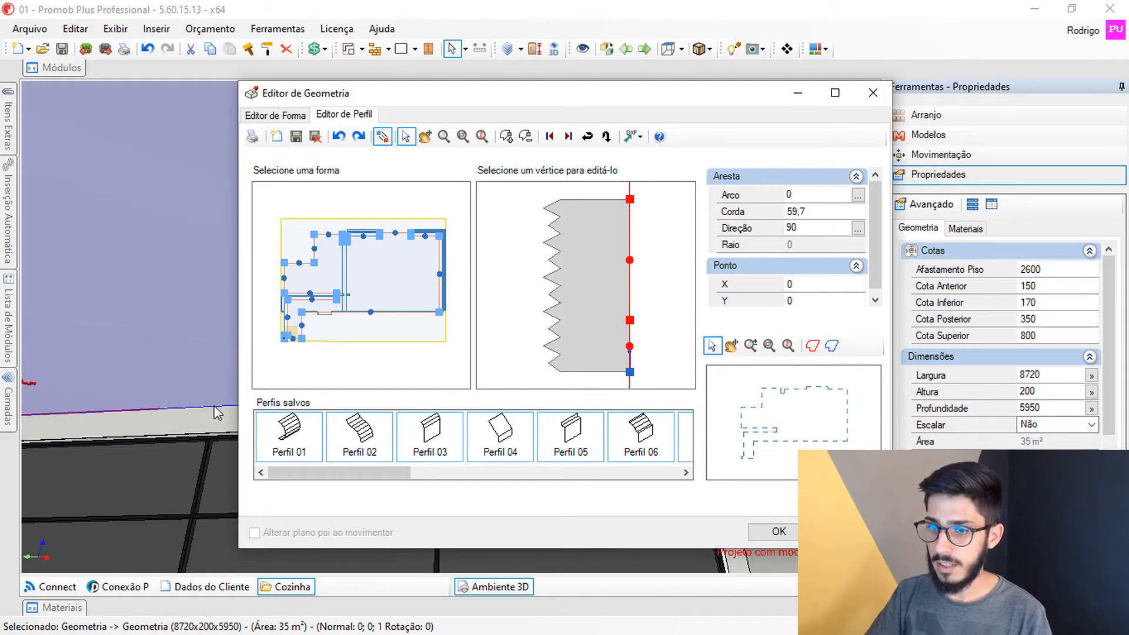
Set the profile's lowest vertex to X -25 and the added vertex to Y 25 to form a diagonal chamfer.
left_click(803, 284)
type("-25")
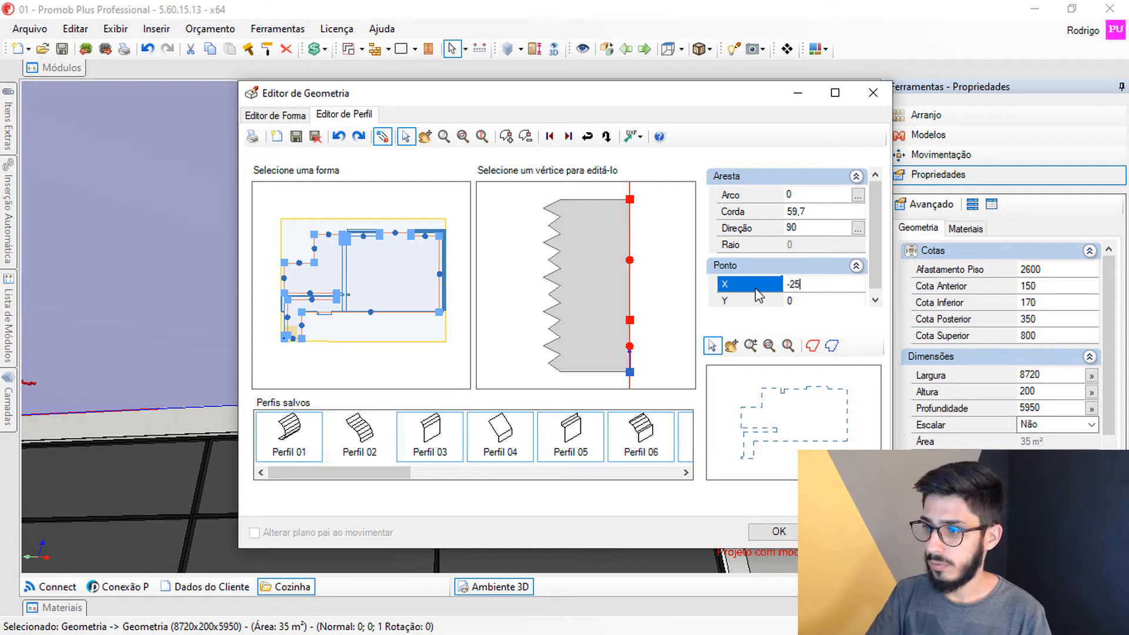
key("Return")
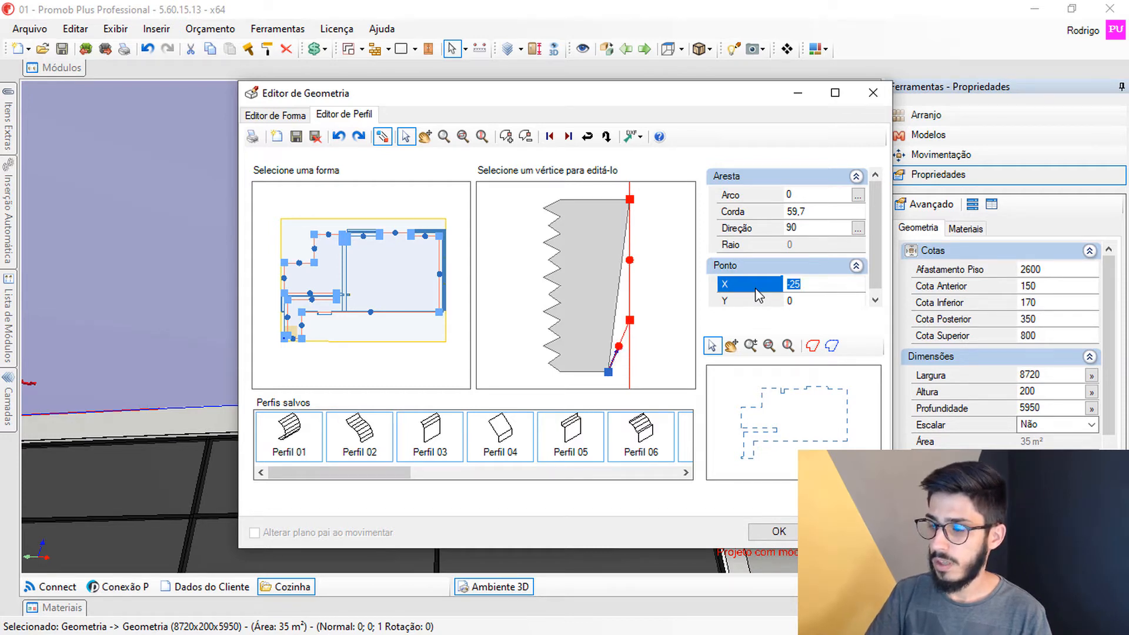
left_click(630, 320)
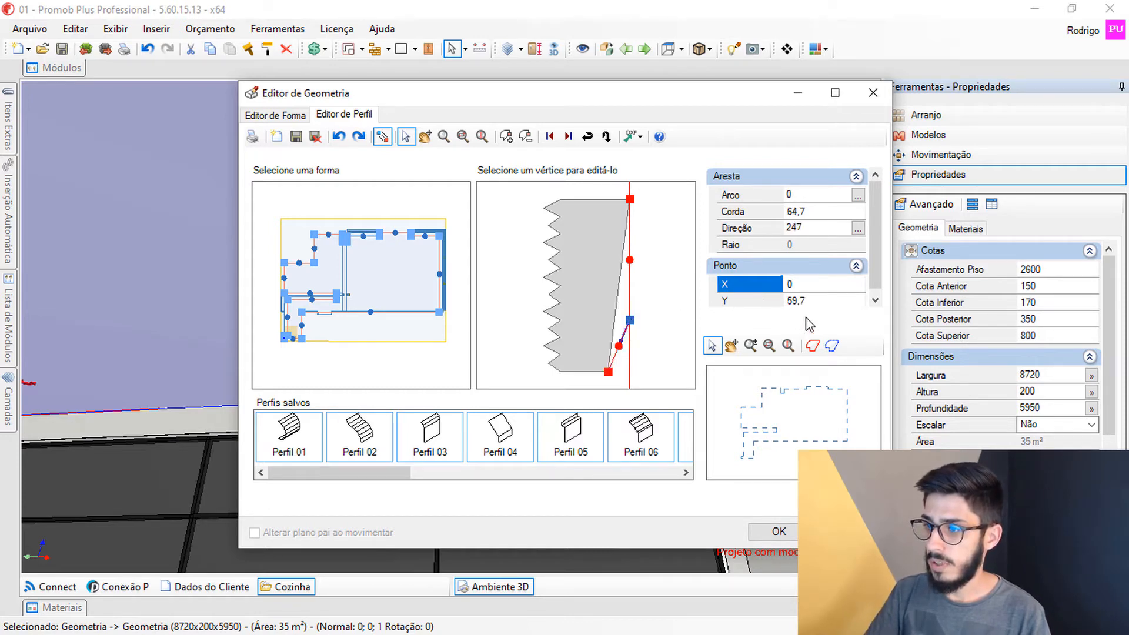
left_click(820, 301)
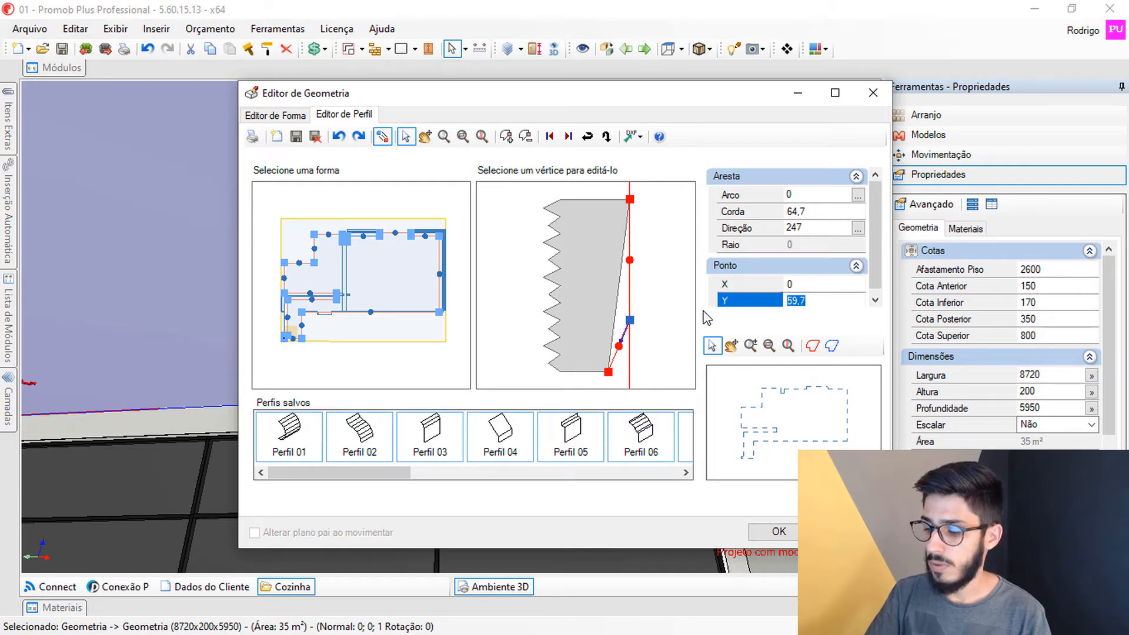
type("25")
key("Return")
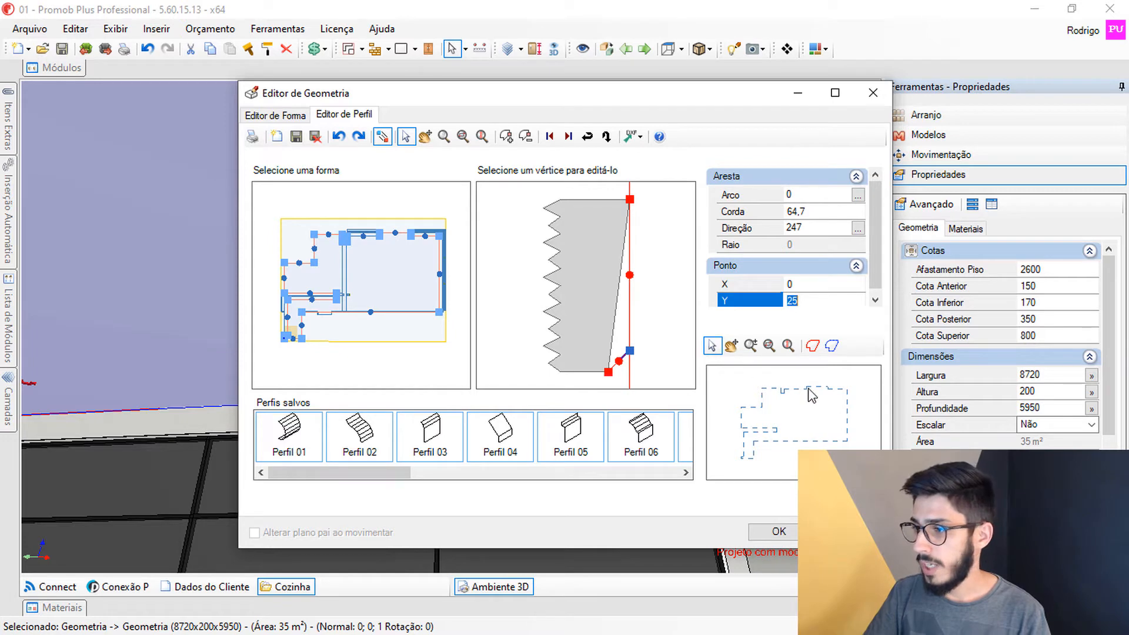
Assign the chamfered profile to the long lower edge of the ceiling outline and apply the geometry change.
left_click(816, 442)
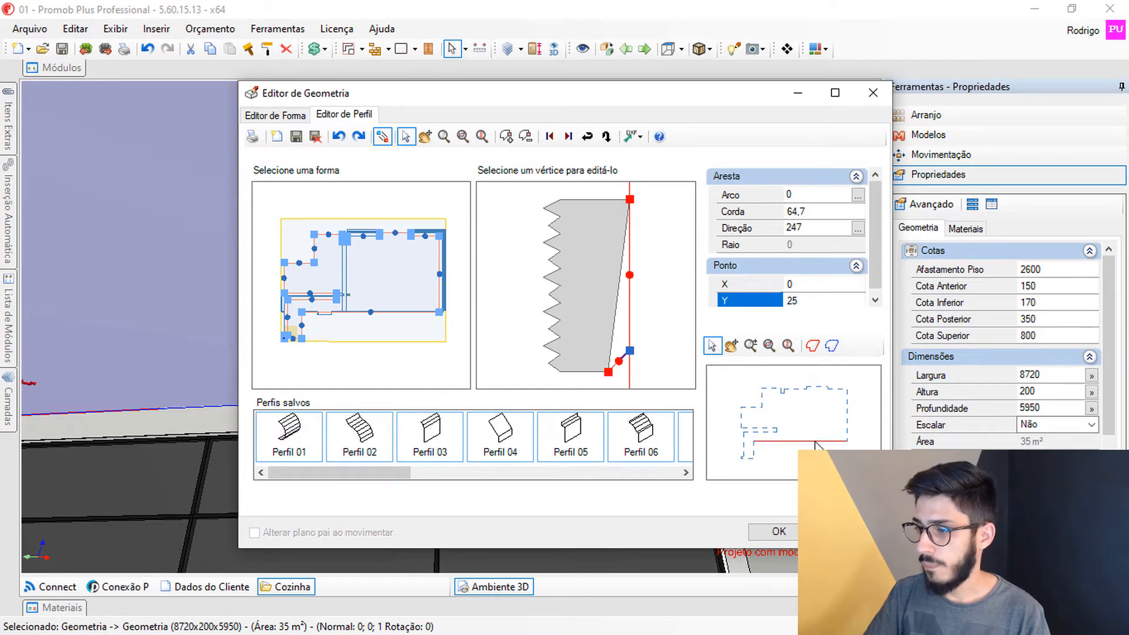
left_click(787, 535)
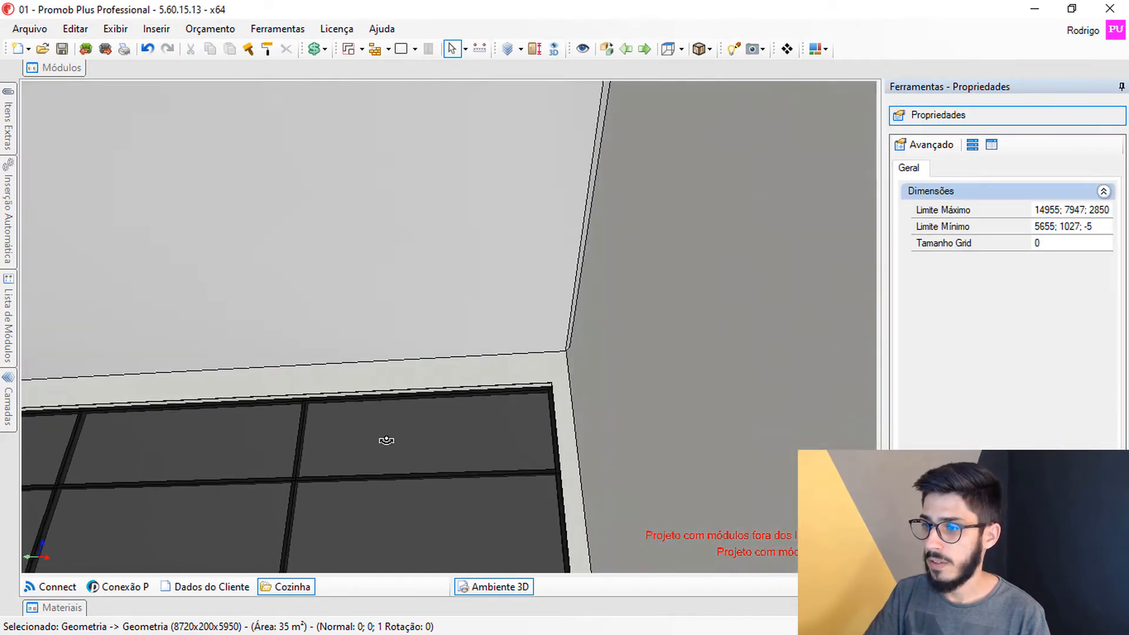
right_click_drag(386, 440, 465, 386)
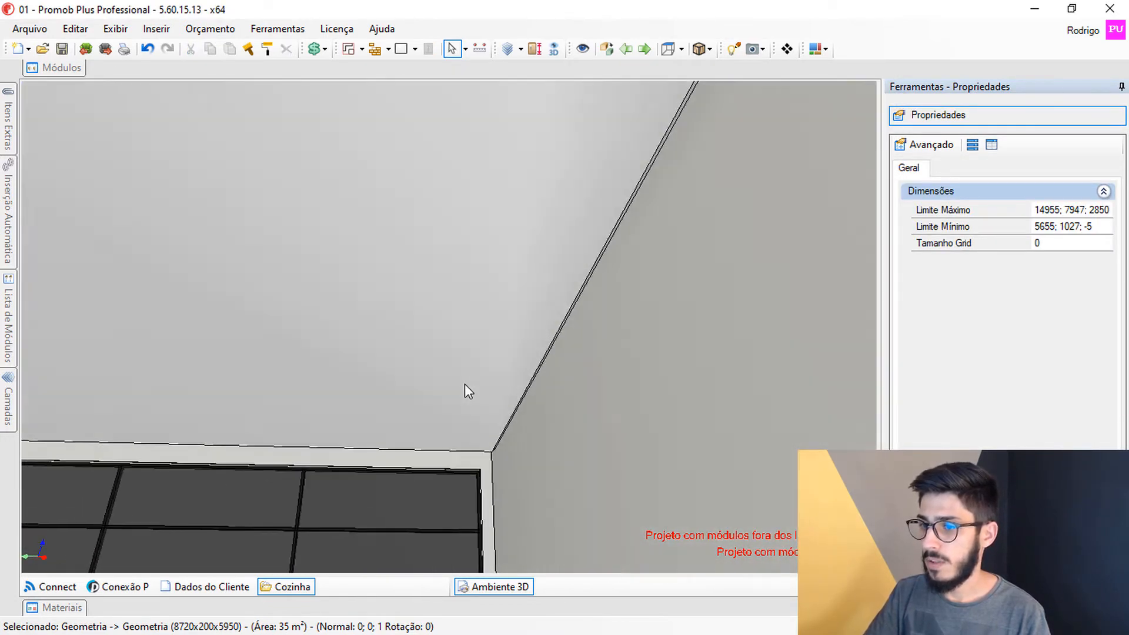
Raise the ceiling by 500 to expose its chamfered edge above the walls.
left_click(465, 386)
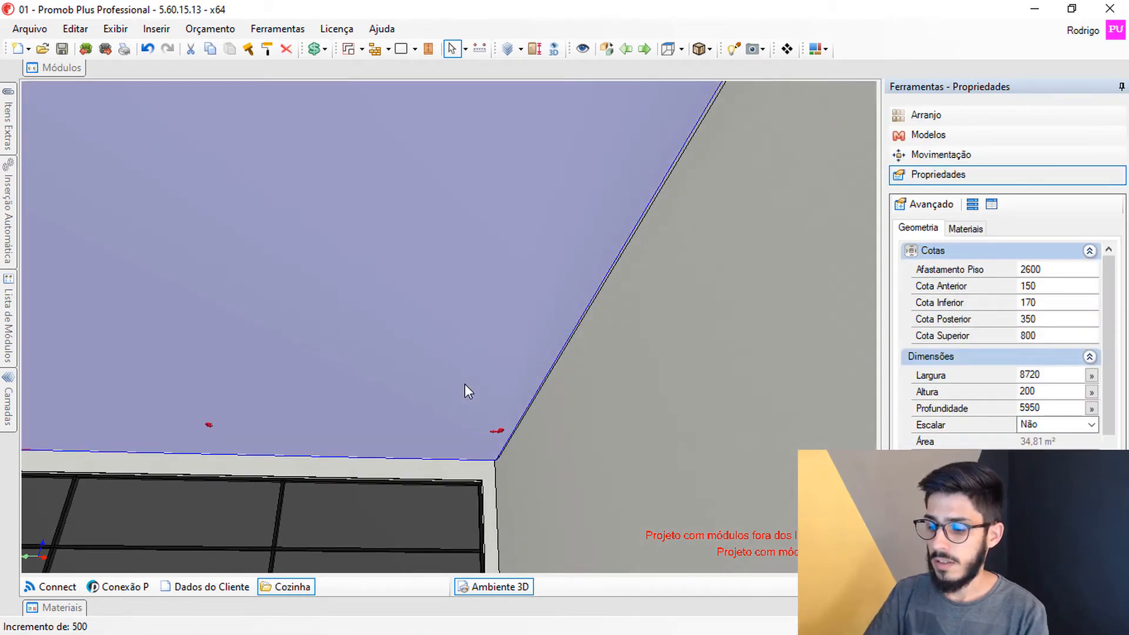
key("Page_Up")
right_click_drag(467, 380, 404, 459)
scroll(464, 400, "up", 3)
middle_click_drag(521, 343, 477, 369)
scroll(478, 368, "down", 3)
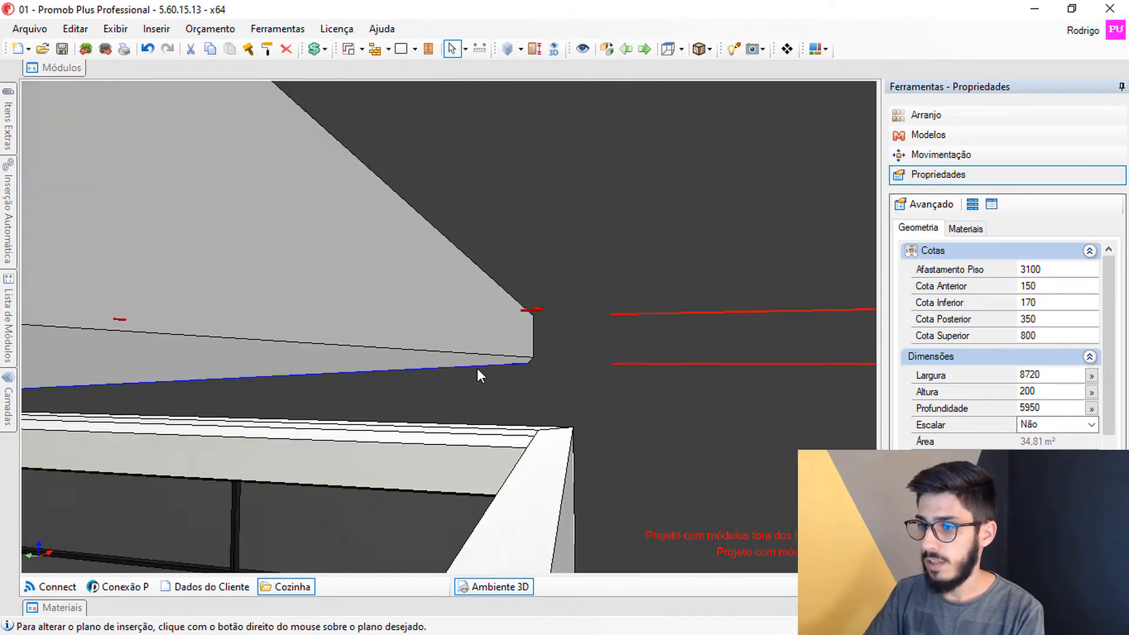
right_click_drag(470, 347, 471, 323)
scroll(487, 353, "down", 5)
scroll(460, 364, "up", 4)
Open the ceiling's profile for editing again, with the dialog moved aside so the chamfered corner stays in sight.
right_click(422, 331)
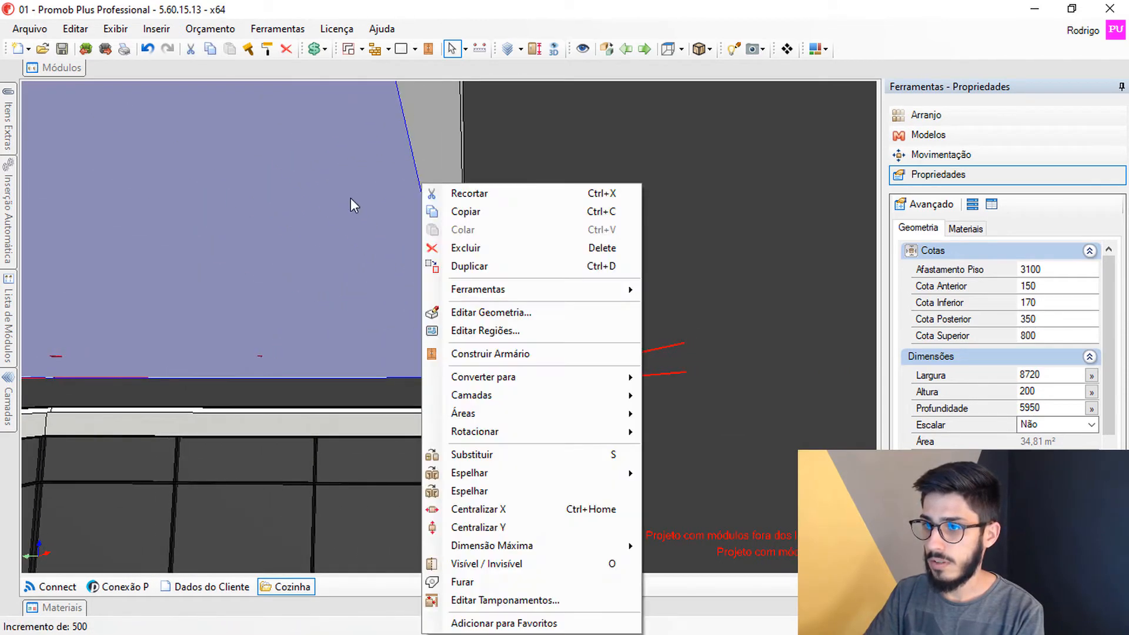
right_click_drag(350, 198, 782, 338)
right_click(641, 323)
left_click(670, 315)
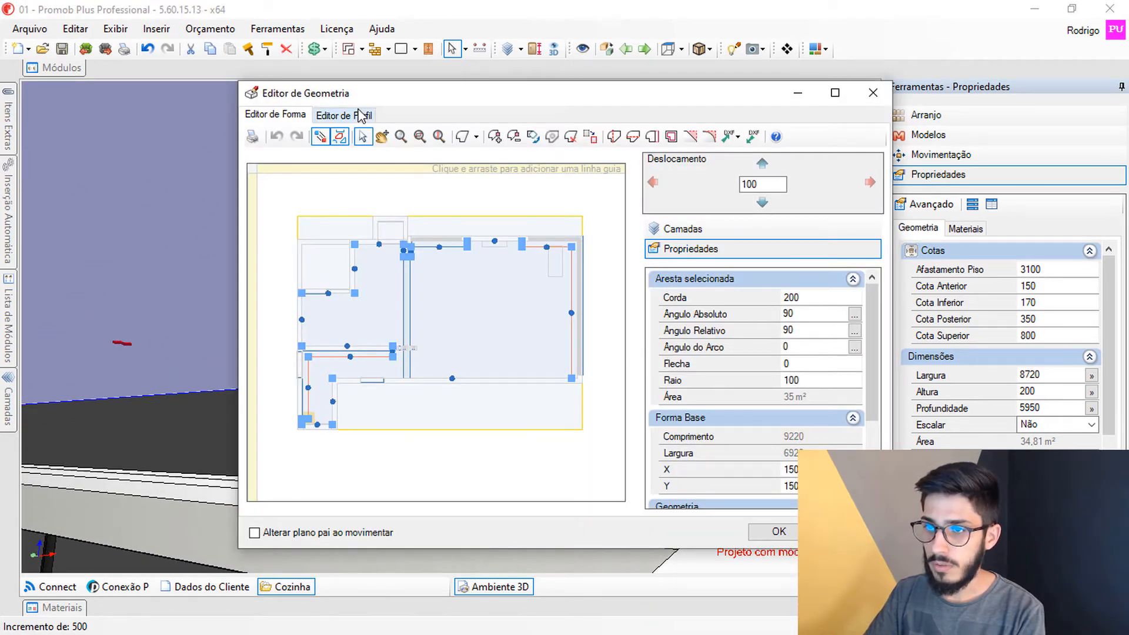
left_click(356, 112)
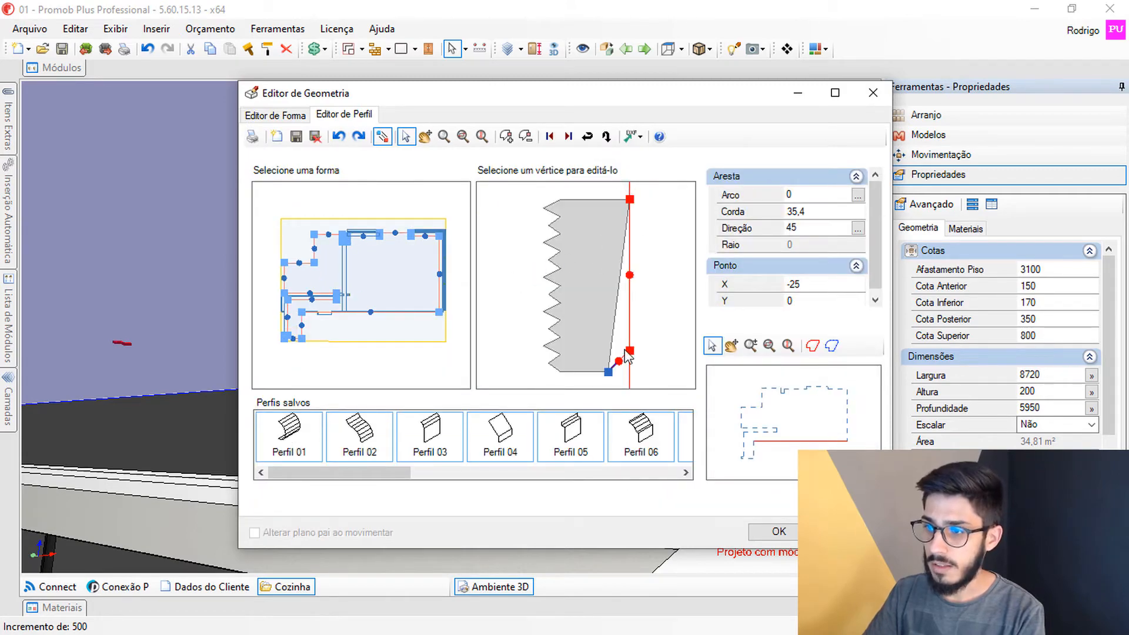
scroll(625, 357, "up", 2)
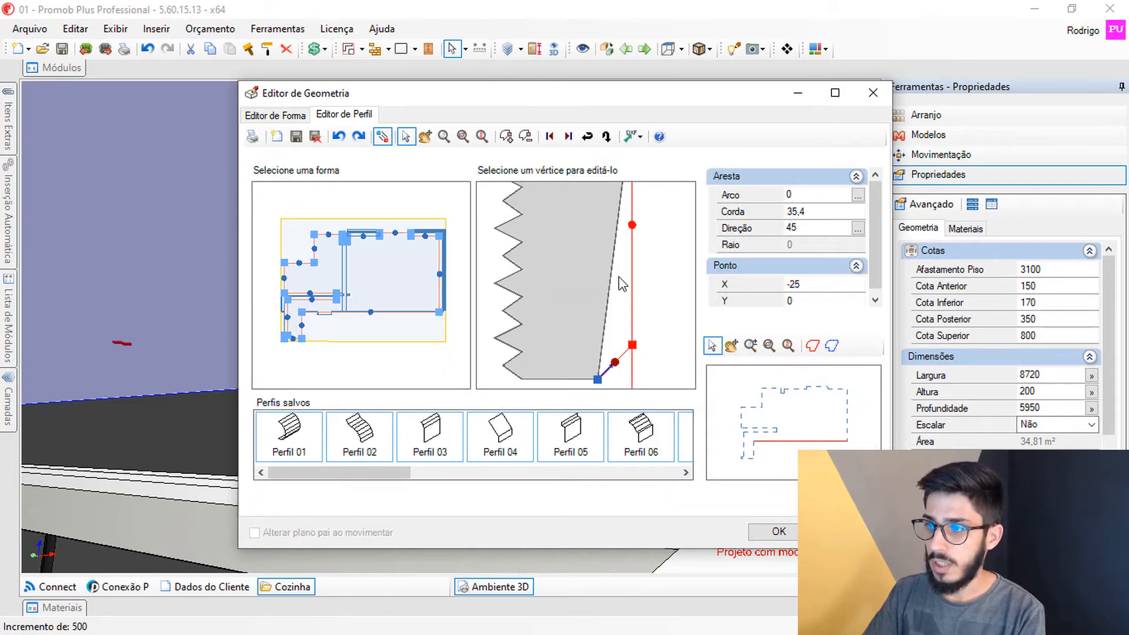
left_click_drag(618, 92, 320, 295)
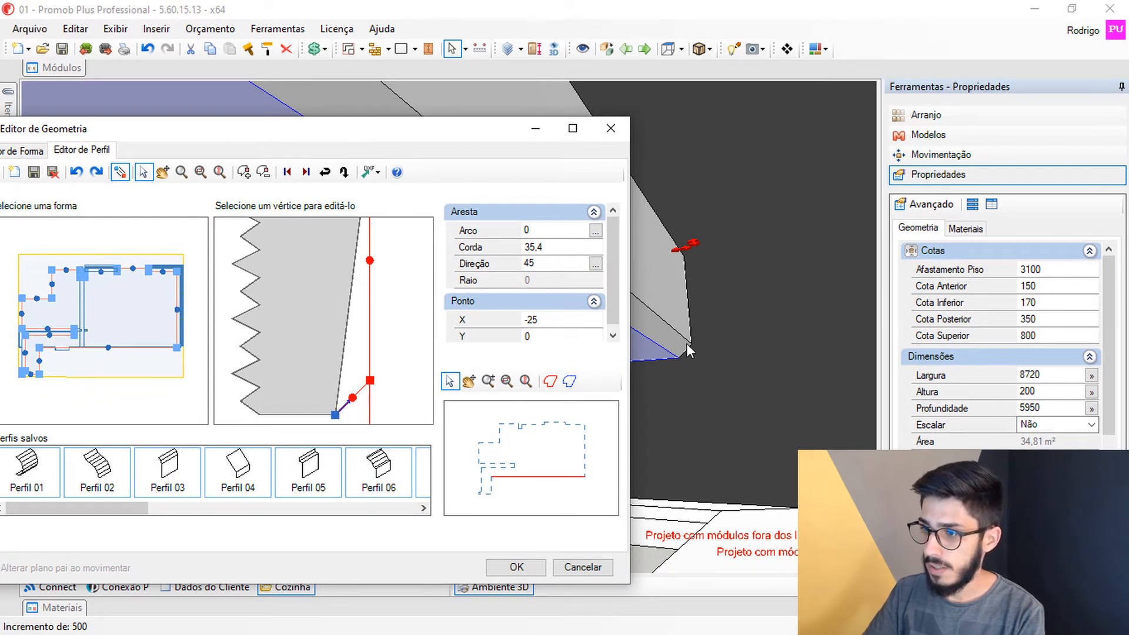
middle_click_drag(342, 369, 346, 321)
scroll(348, 328, "up", 1)
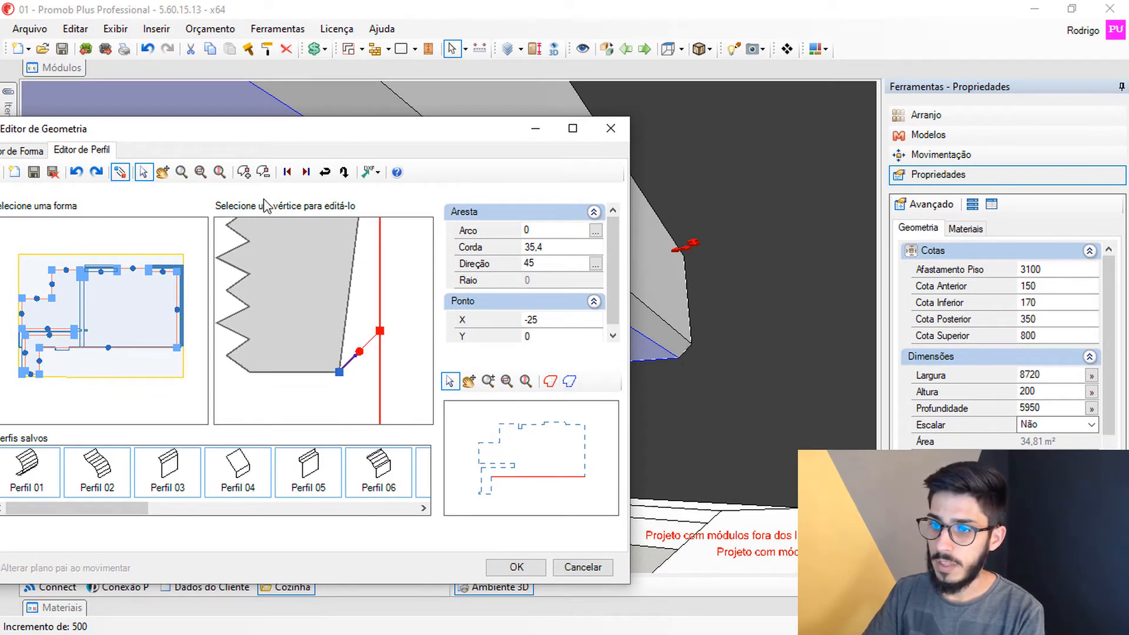
Add a vertex midway along the profile's diagonal, move it to X -25, Y 25 to form a square recess, and apply.
left_click(251, 170)
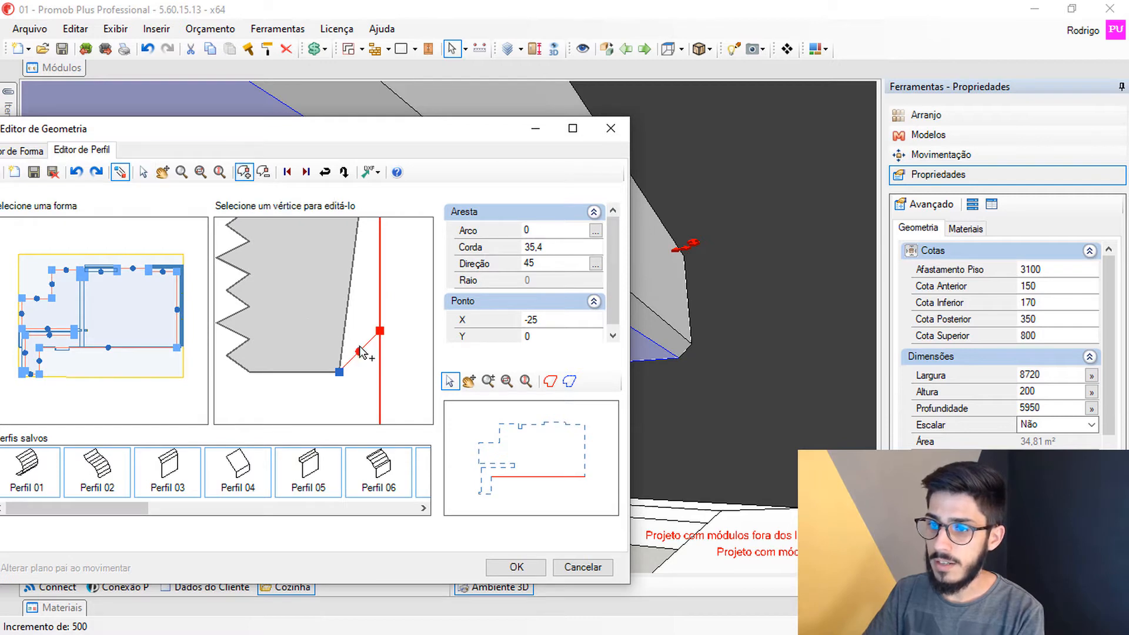
left_click(360, 353)
left_click(143, 172)
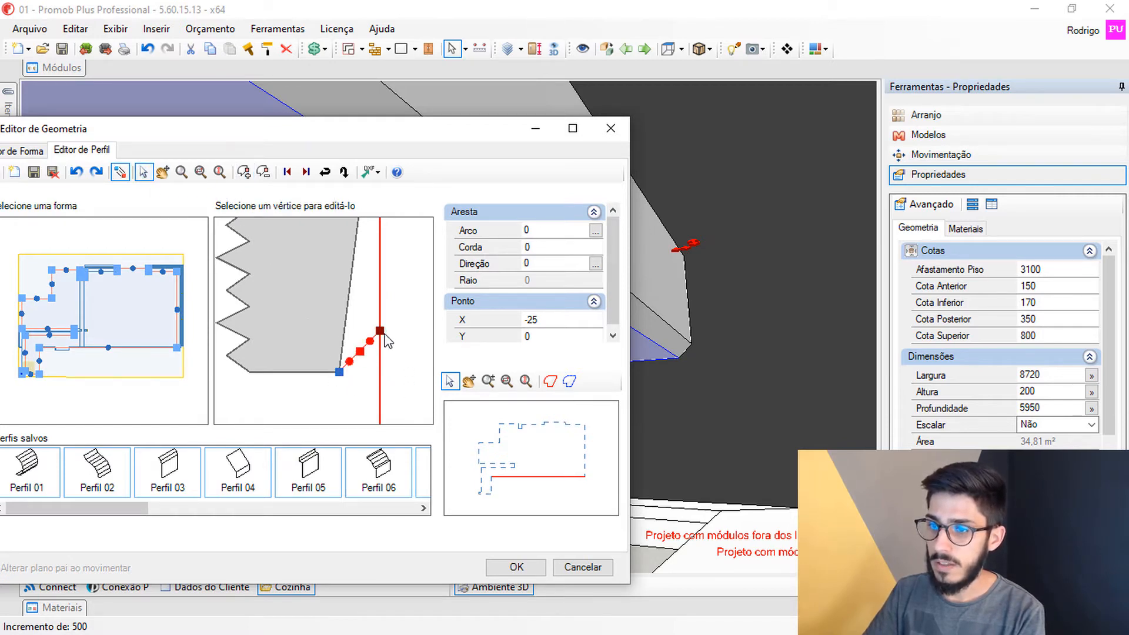
left_click(360, 352)
left_click_drag(546, 320, 532, 321)
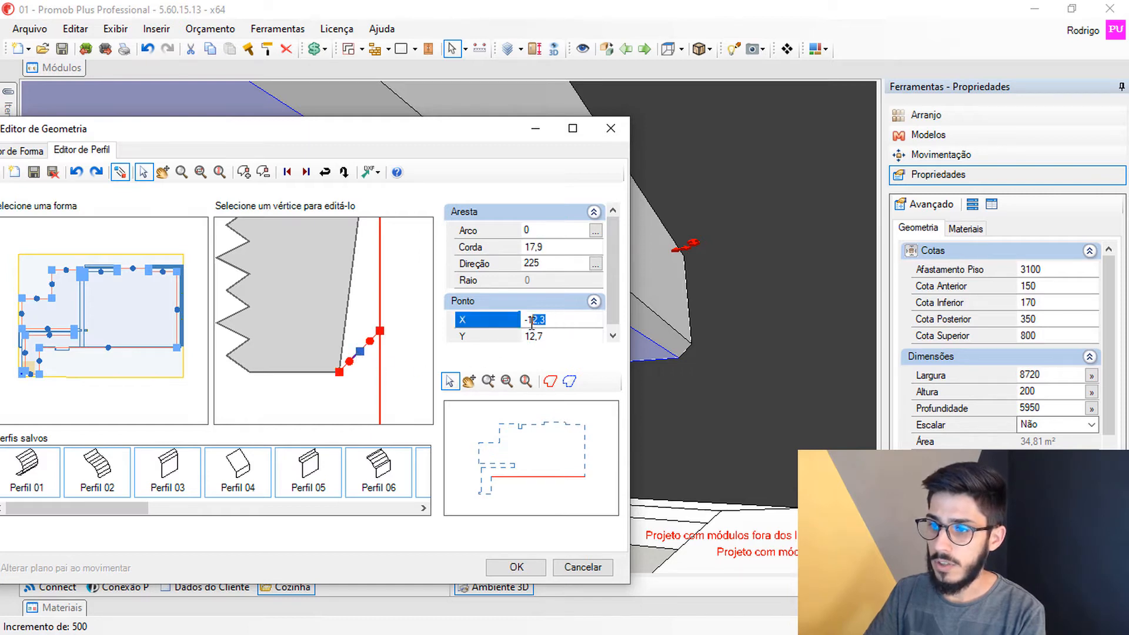
left_click_drag(364, 355, 344, 340)
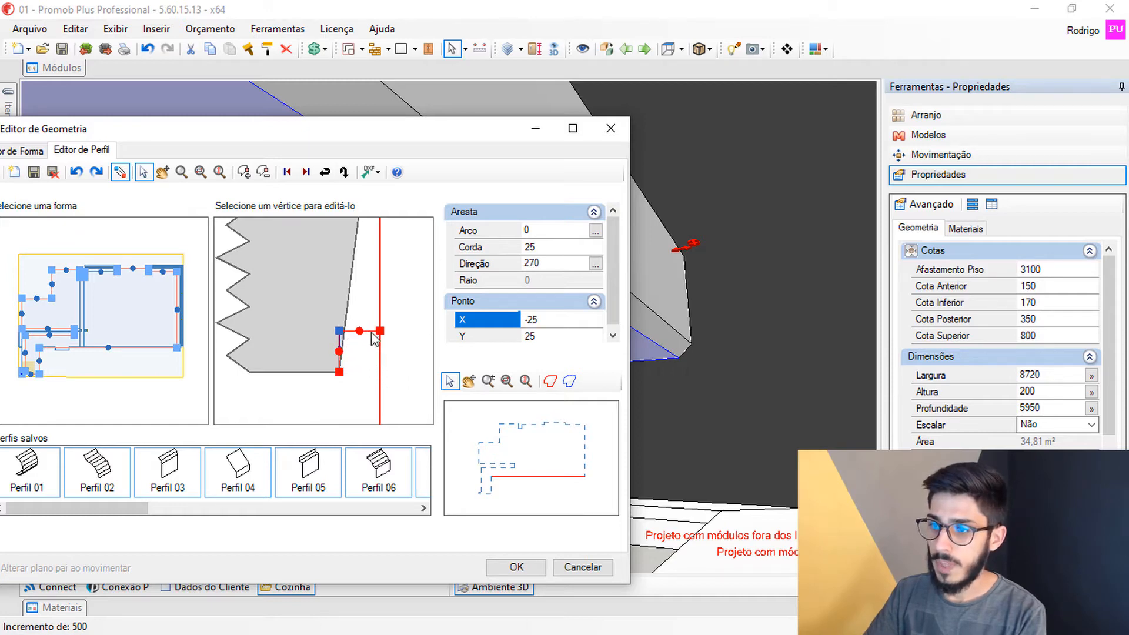
left_click(507, 336)
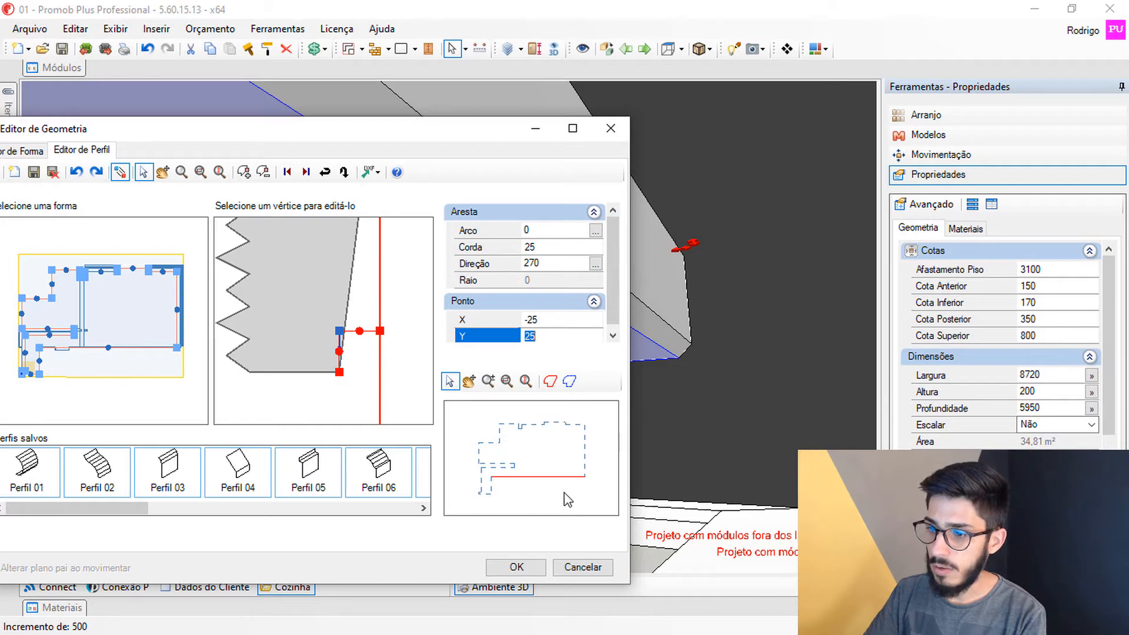
left_click(516, 567)
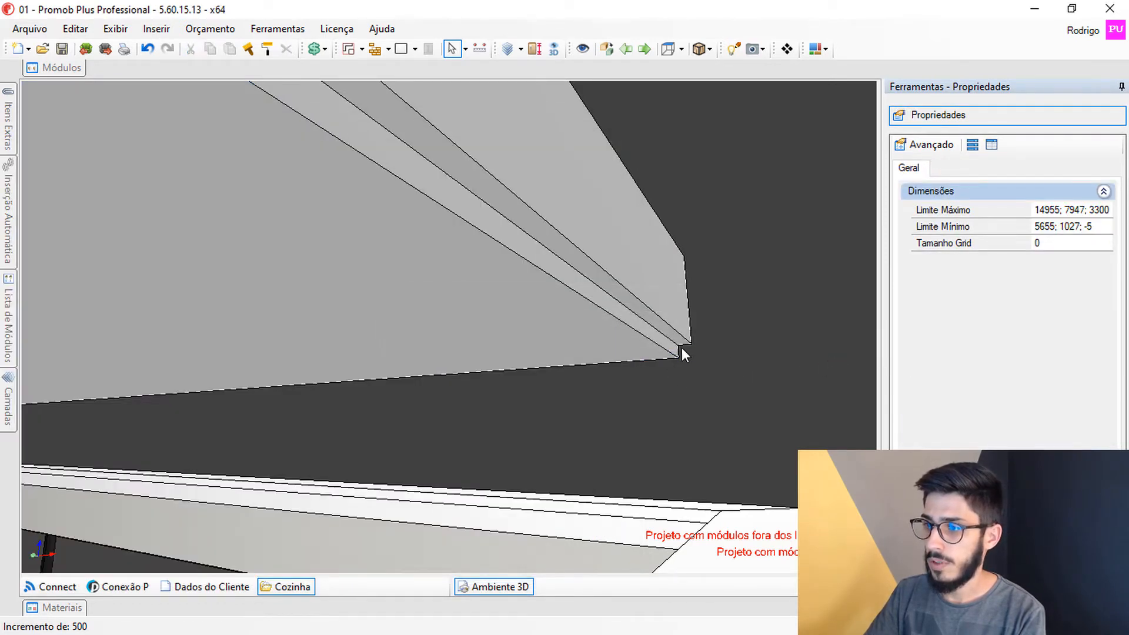
Lower the ceiling by 500 to seat it on the walls.
middle_click_drag(642, 337, 447, 277)
left_click(605, 302)
key("Page_Down")
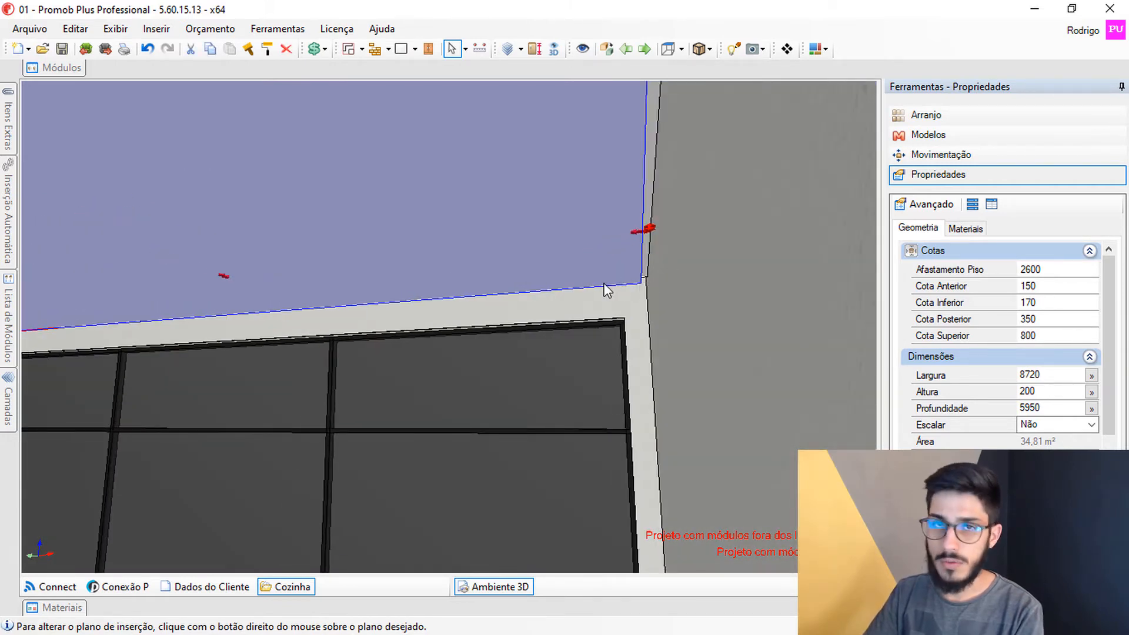
Open the ceiling's profile for editing again and apply the recess profile to every edge of its outline.
middle_click_drag(410, 298, 491, 312)
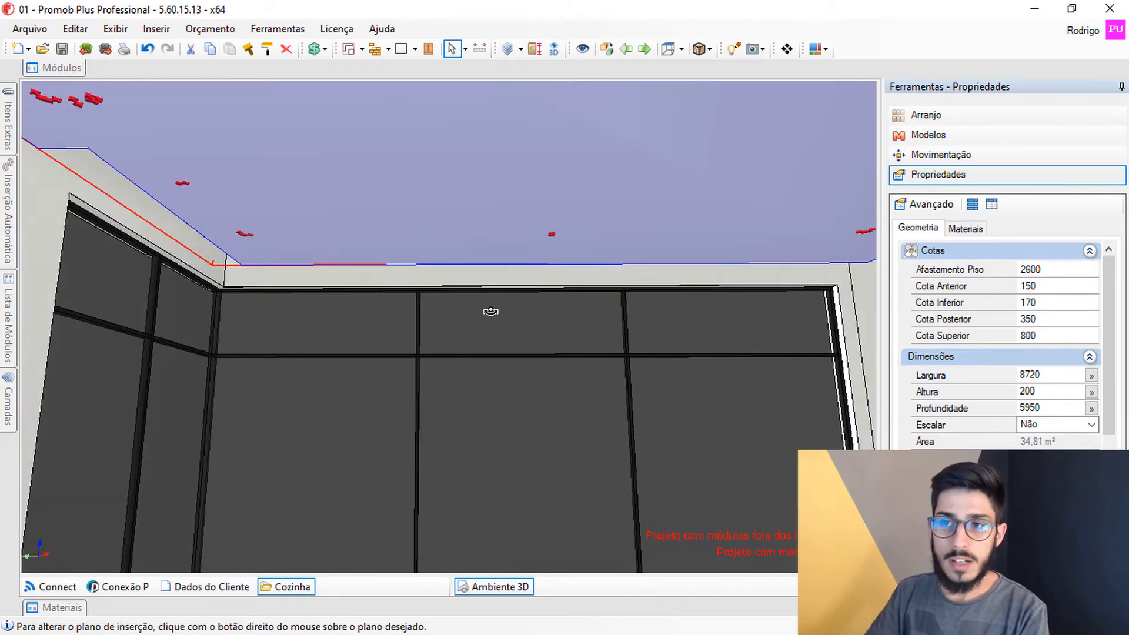
middle_click_drag(491, 311, 306, 179)
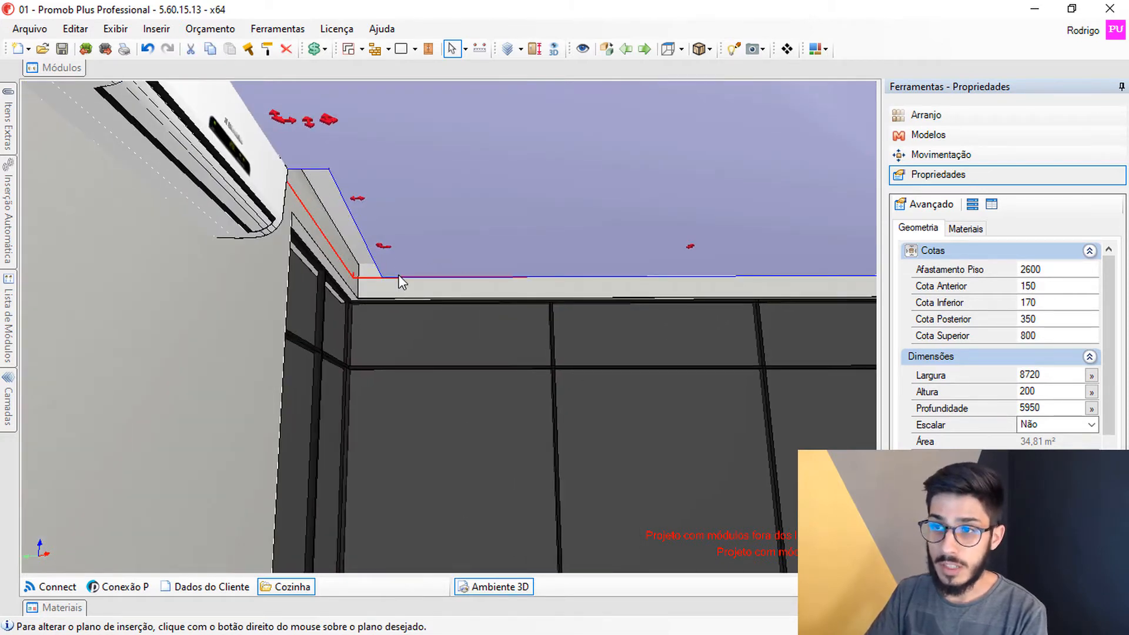
mouse_move(559, 301)
middle_mouse_down()
mouse_move(453, 264)
mouse_move(603, 279)
mouse_move(561, 282)
middle_mouse_up()
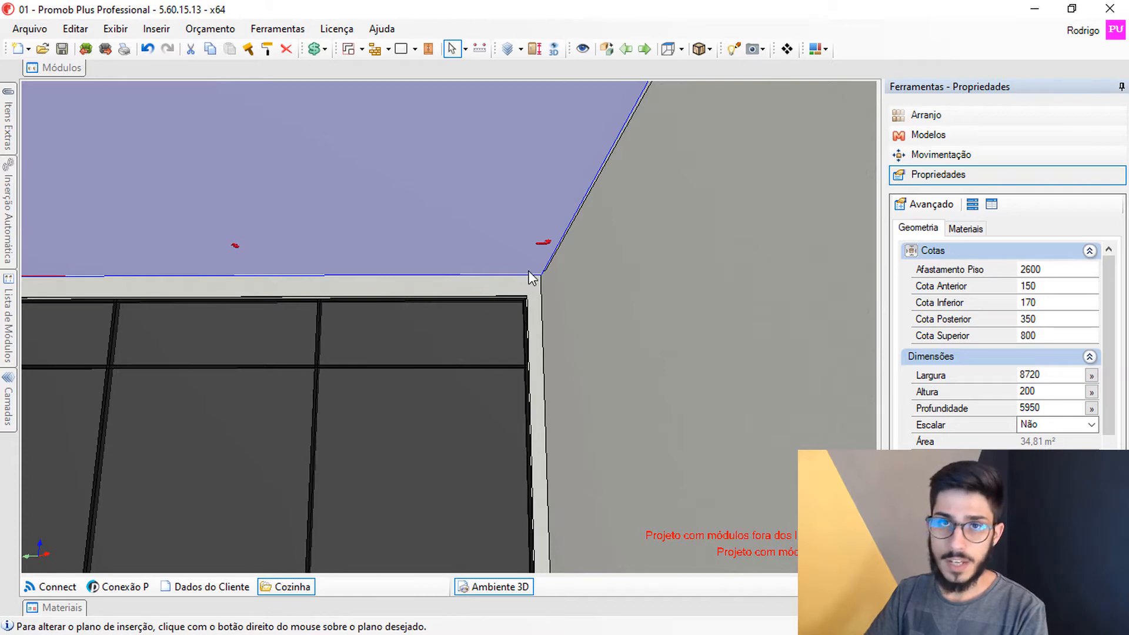
middle_click_drag(532, 277, 499, 282)
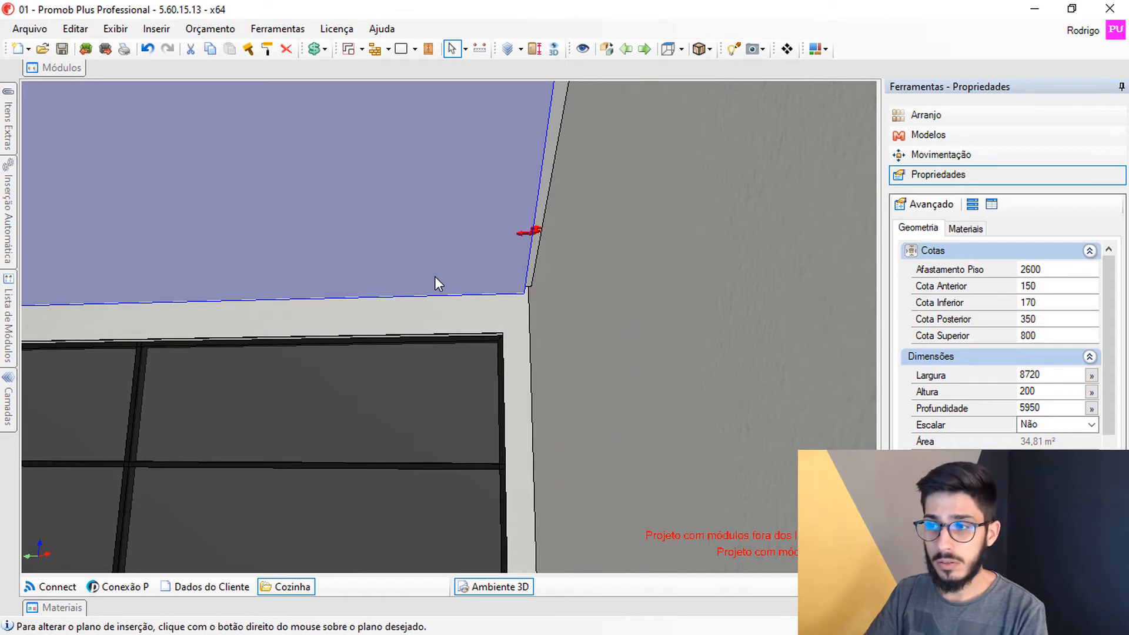
mouse_move(400, 262)
middle_mouse_down()
mouse_move(517, 282)
mouse_move(401, 308)
mouse_move(372, 245)
mouse_move(348, 235)
mouse_move(461, 300)
mouse_move(559, 275)
mouse_move(317, 282)
mouse_move(558, 262)
mouse_move(306, 194)
mouse_move(425, 207)
mouse_move(412, 224)
mouse_move(376, 218)
mouse_move(359, 247)
mouse_move(400, 247)
middle_mouse_up()
right_click(366, 171)
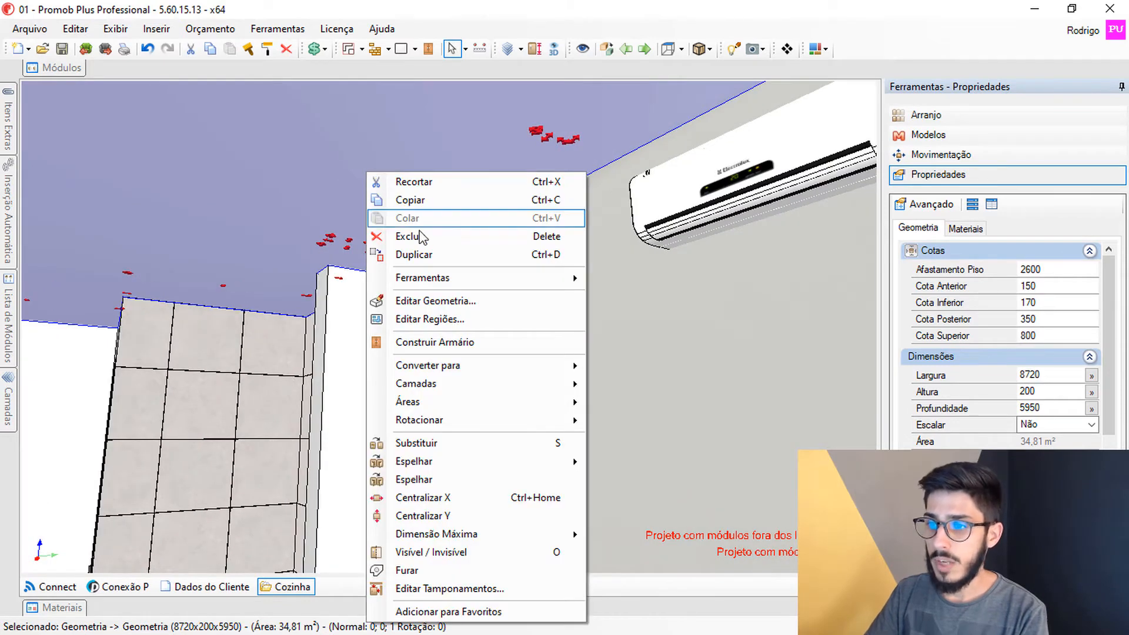
left_click(437, 301)
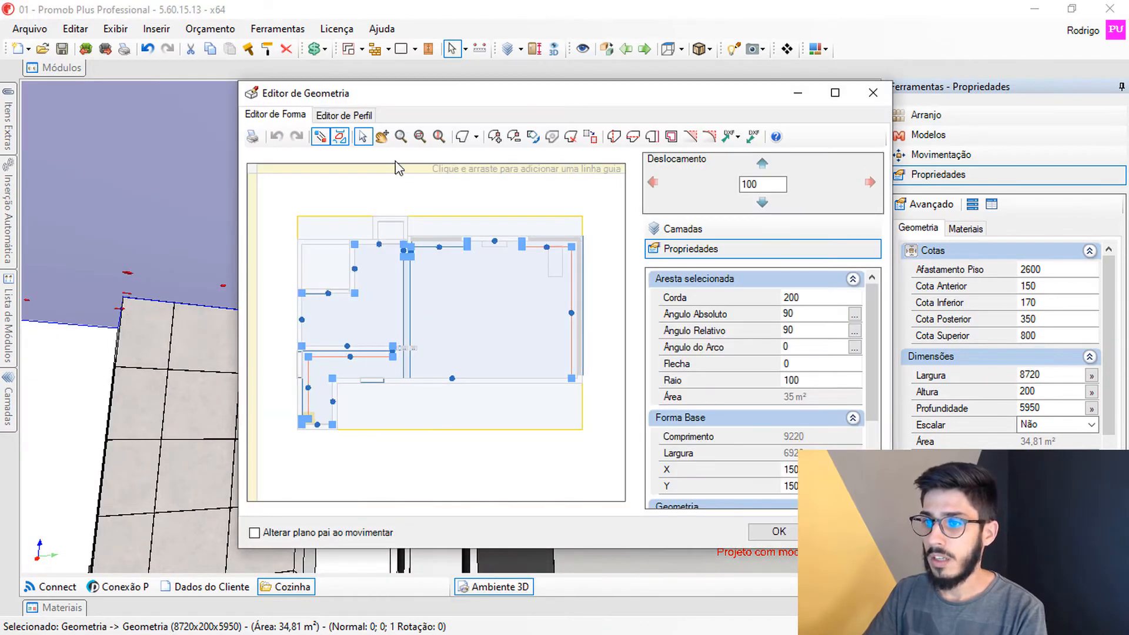
left_click(351, 115)
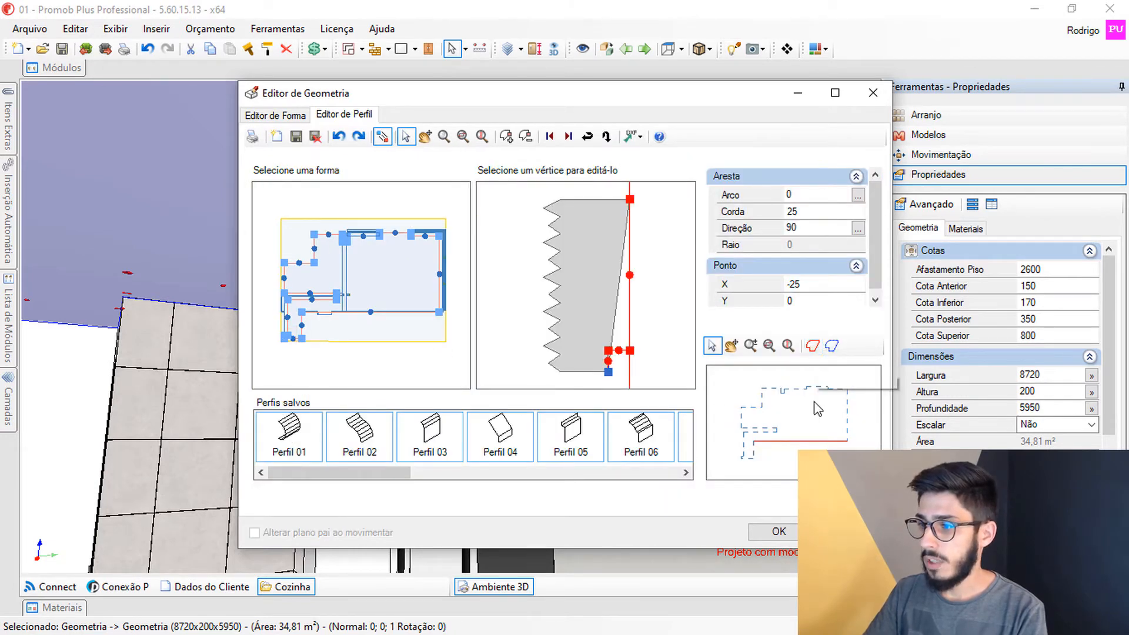
left_click(813, 346)
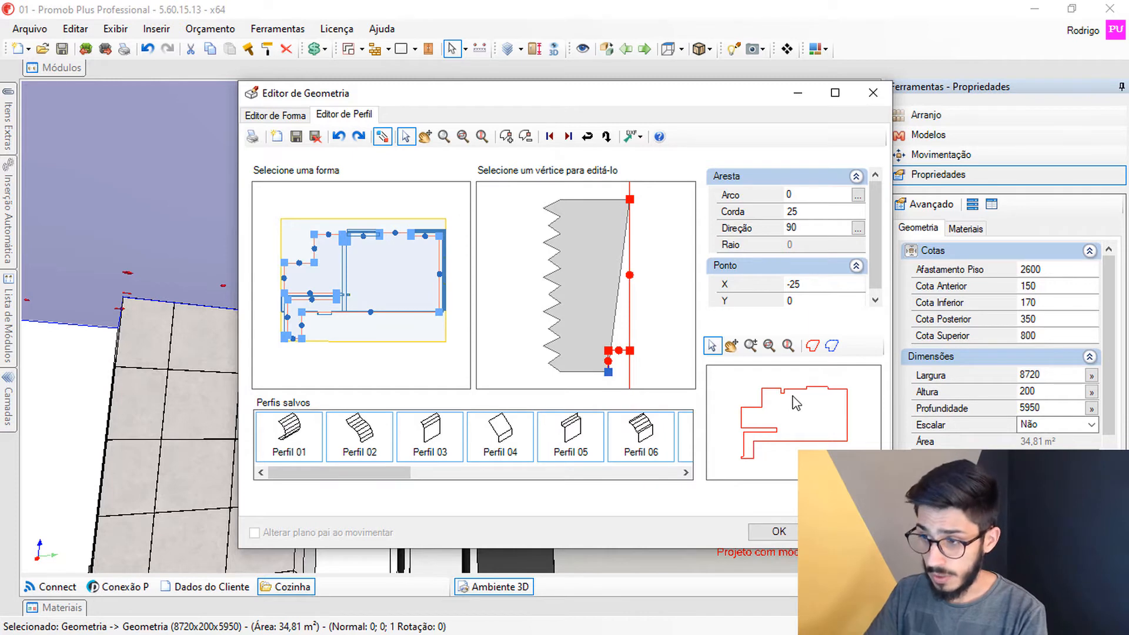
Exclude the outer edges of the narrow lower-left leg of the ceiling outline from the recess profile.
scroll(795, 401, "up", 1)
scroll(796, 402, "up", 3)
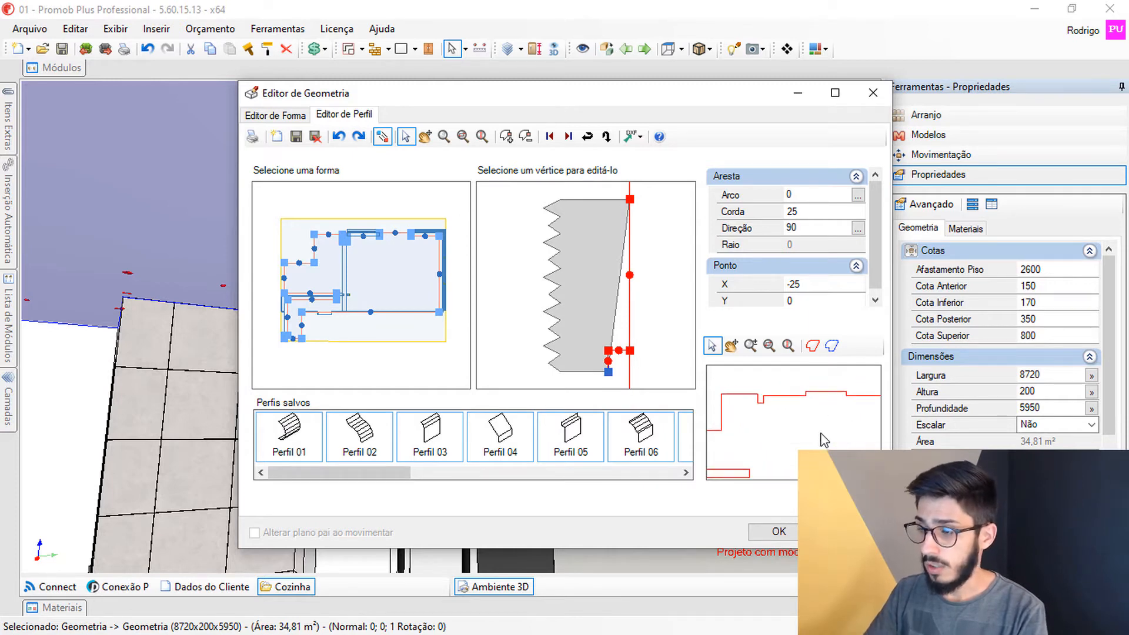
scroll(790, 419, "down", 2)
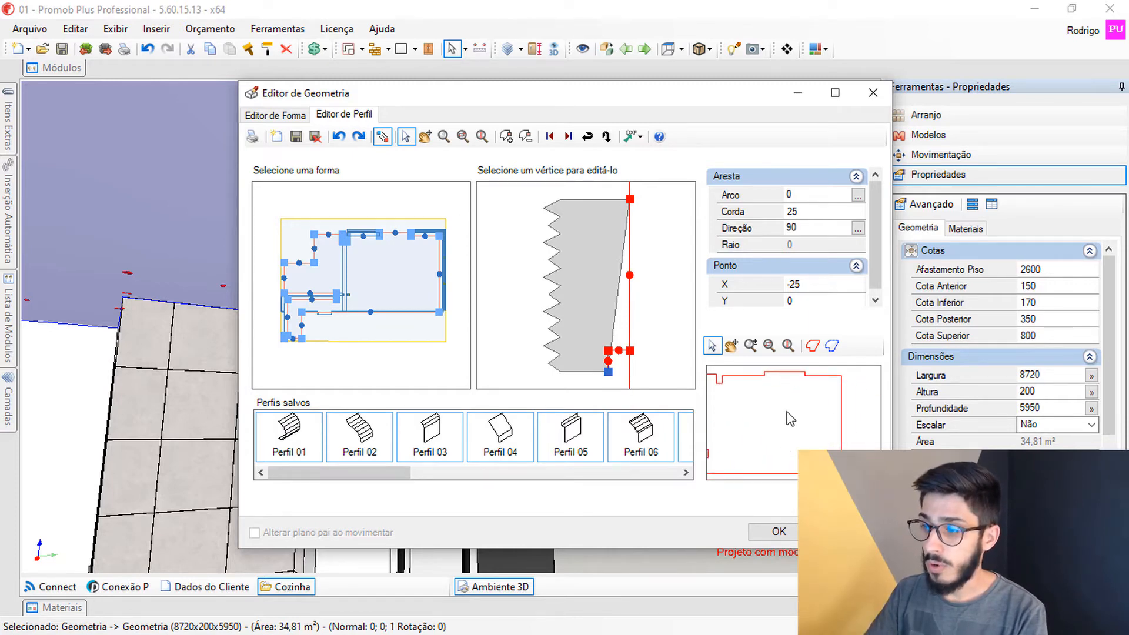
scroll(797, 419, "up", 2)
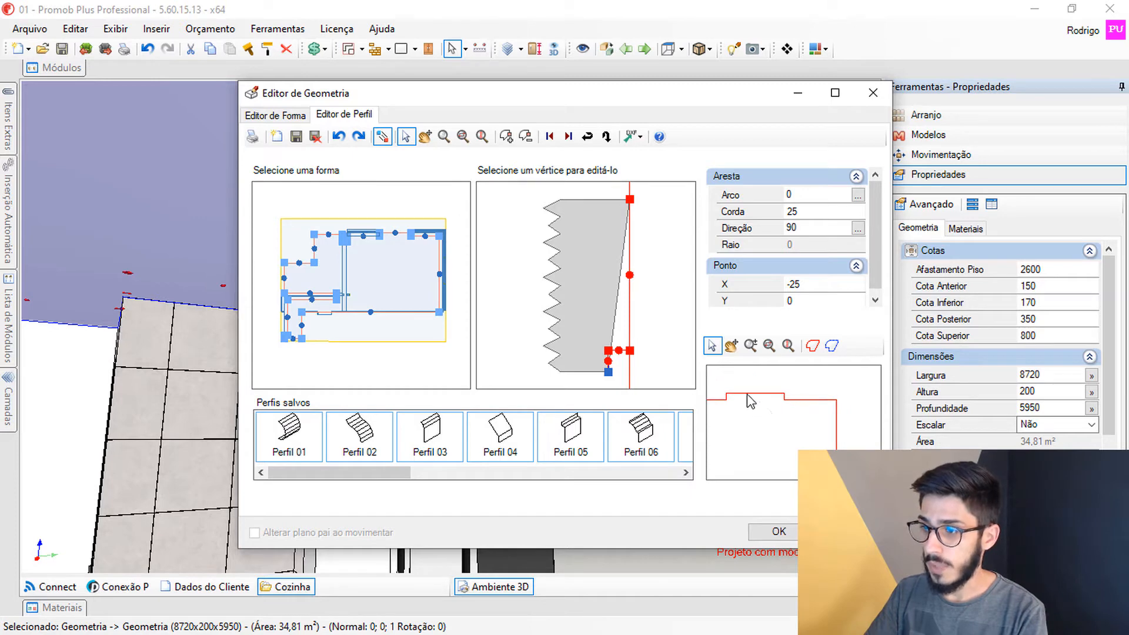
scroll(762, 400, "up", 3)
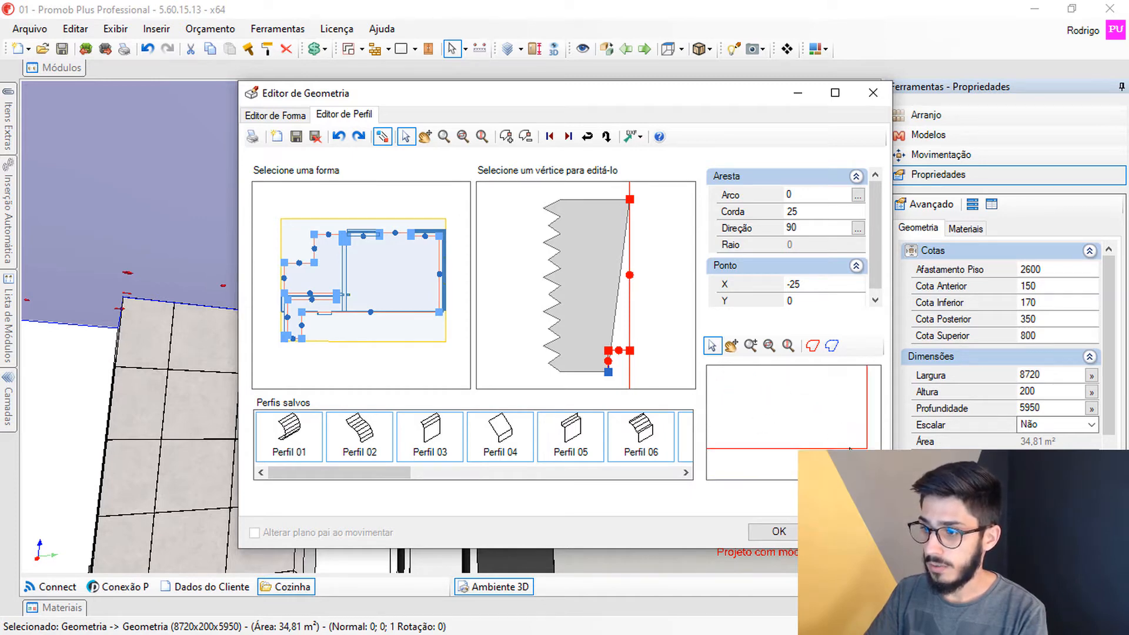
middle_click_drag(740, 447, 869, 433)
mouse_move(792, 438)
middle_mouse_down()
mouse_move(835, 424)
mouse_move(834, 410)
middle_mouse_up()
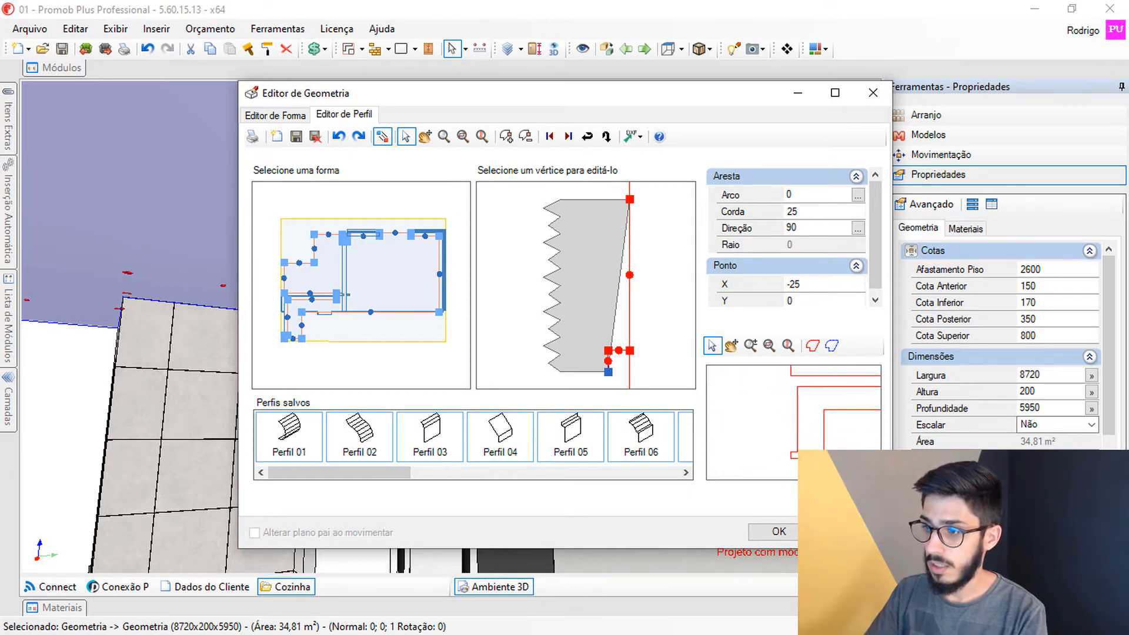
mouse_move(775, 434)
middle_mouse_down()
mouse_move(740, 479)
mouse_move(804, 366)
middle_mouse_up()
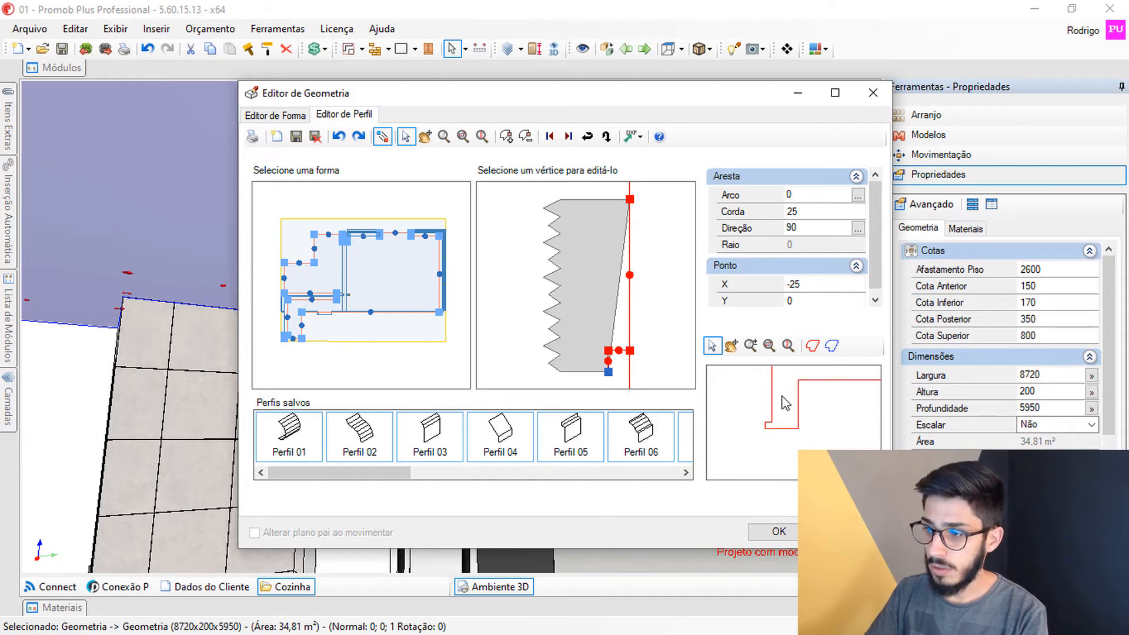
scroll(771, 419, "up", 3)
scroll(764, 436, "up", 2)
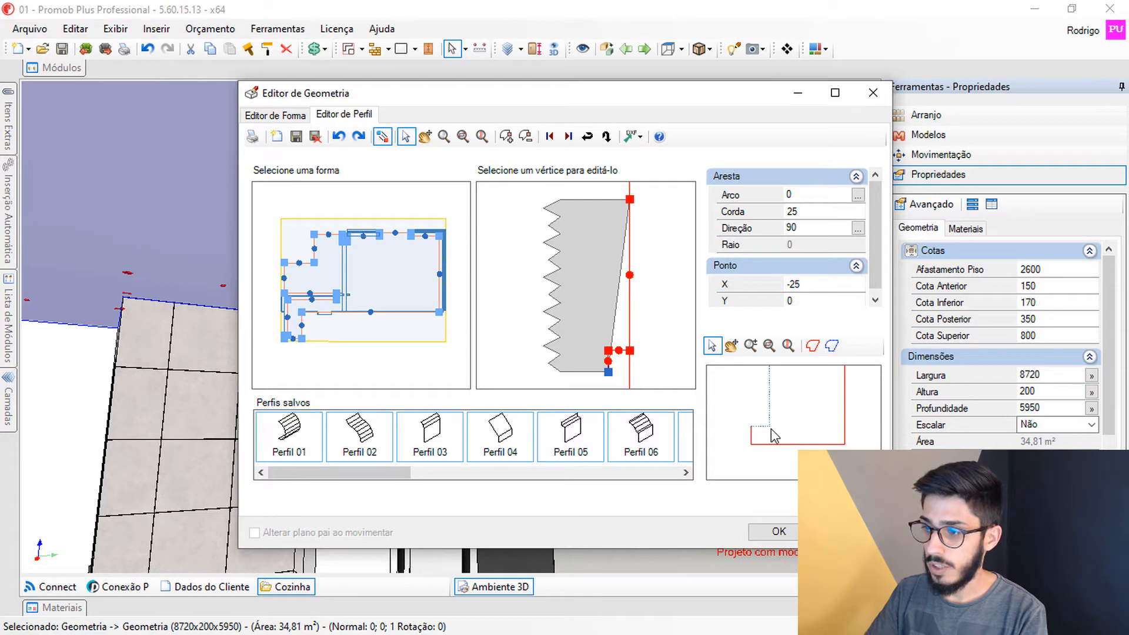
middle_click_drag(759, 434, 743, 477)
middle_click_drag(763, 400, 735, 475)
middle_click_drag(762, 422, 733, 428)
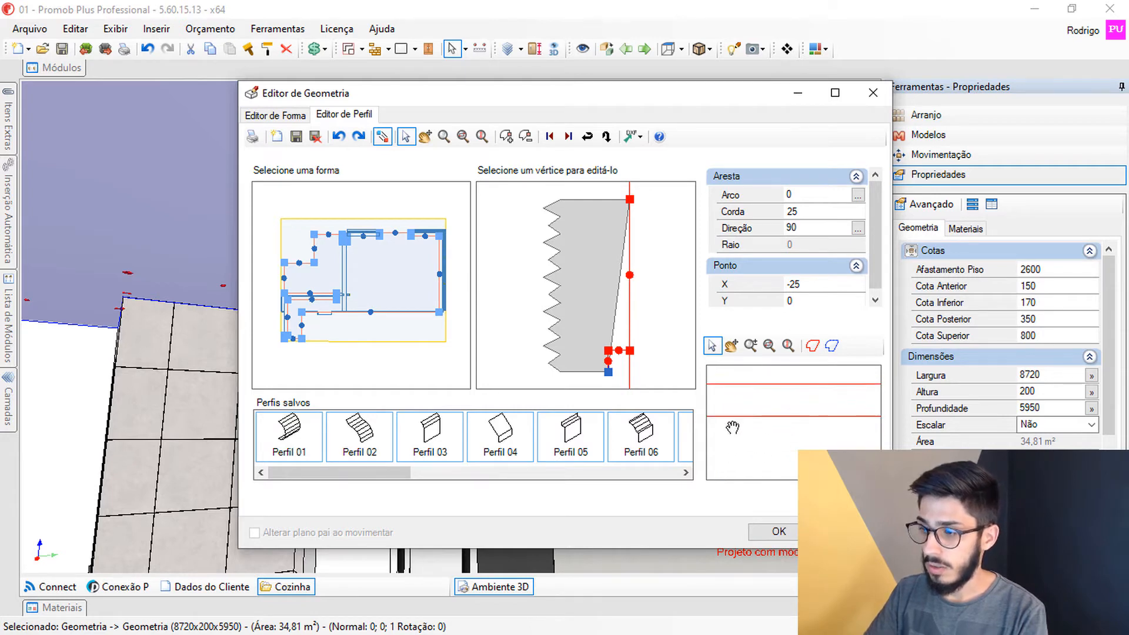
Exclude the far-right edge and the wall edges on both sides of the upper bump-out from the profile, and apply the geometry changes.
mouse_move(862, 421)
middle_mouse_down()
mouse_move(734, 423)
mouse_move(870, 411)
mouse_move(768, 417)
mouse_move(826, 481)
mouse_move(774, 431)
mouse_move(659, 448)
middle_mouse_up()
scroll(733, 423, "down", 1)
scroll(733, 416, "down", 1)
scroll(768, 416, "down", 2)
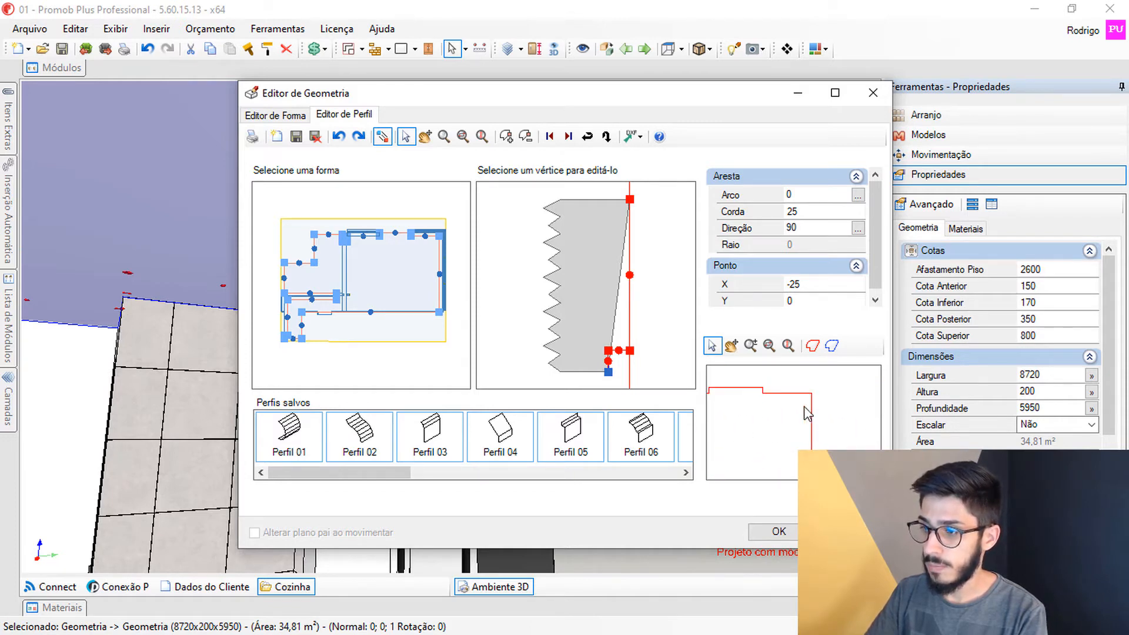
scroll(774, 395, "up", 3)
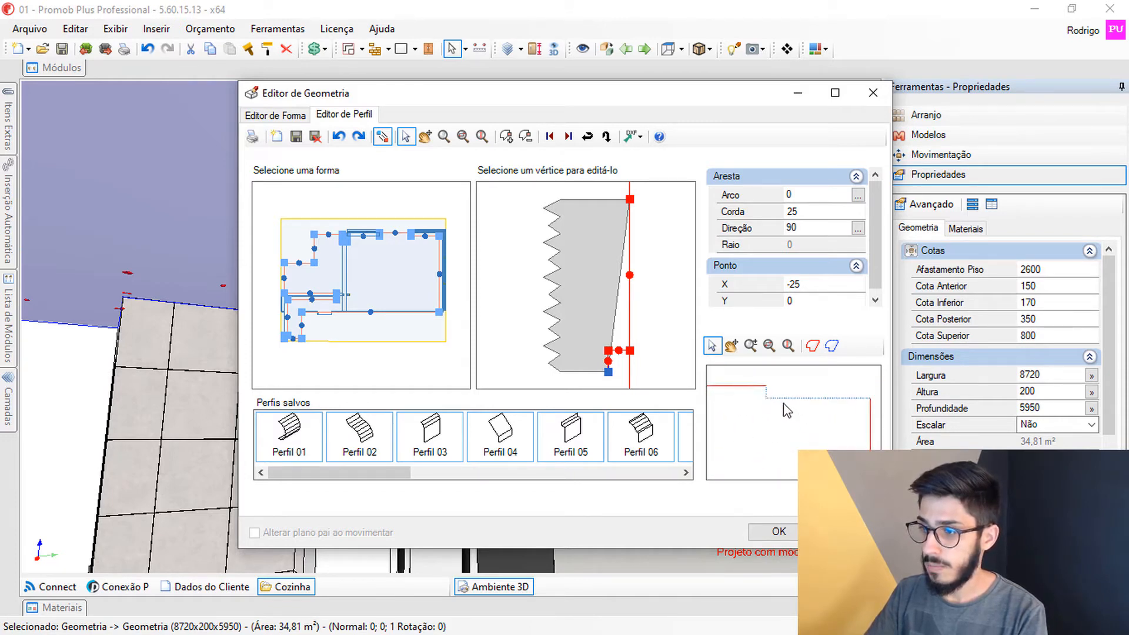
middle_click_drag(805, 406, 768, 366)
middle_click_drag(840, 410, 786, 417)
scroll(810, 409, "down", 4)
scroll(806, 427, "down", 1)
scroll(769, 423, "down", 1)
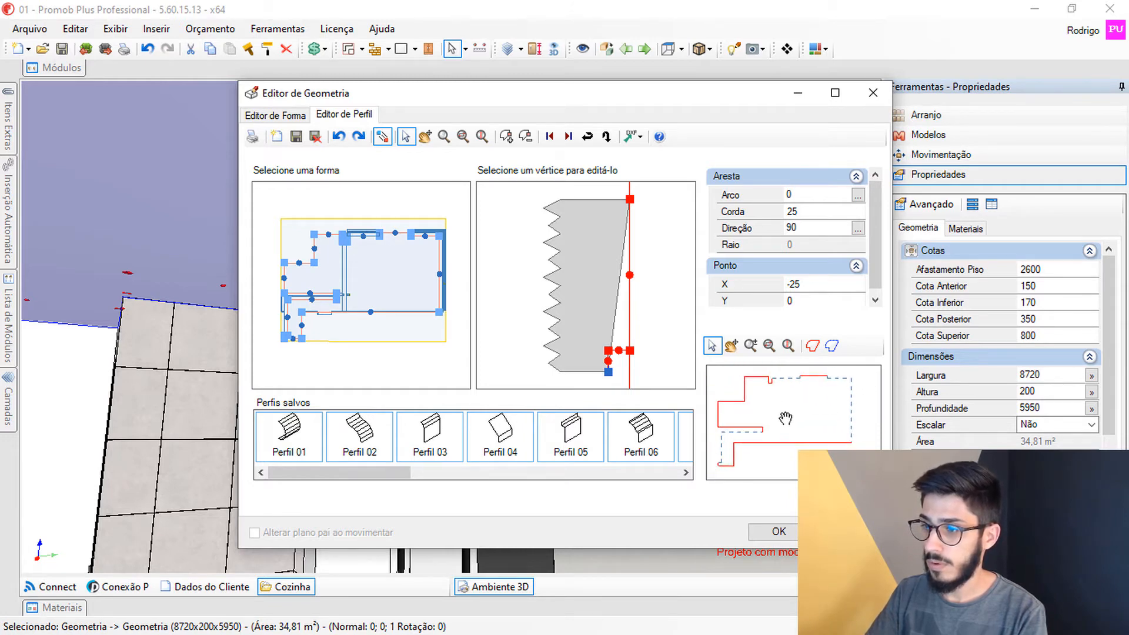
left_click(780, 533)
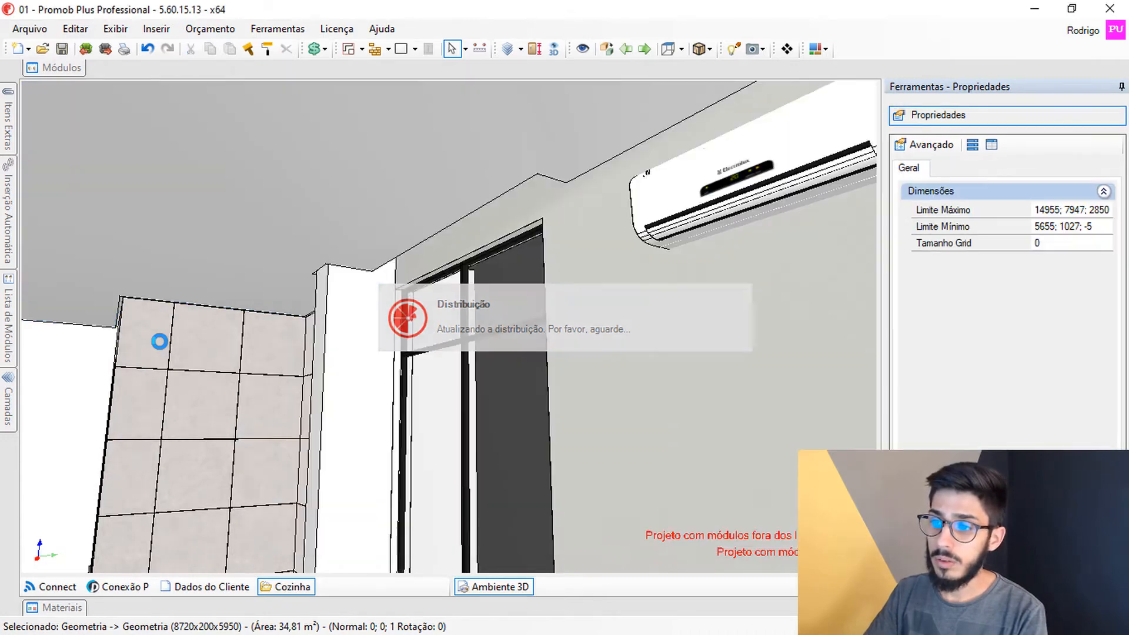
Make the Cortina layer visible in the kitchen.
middle_click_drag(616, 260, 506, 307)
scroll(429, 298, "up", 3)
middle_click_drag(433, 287, 492, 315)
middle_click_drag(478, 256, 514, 403)
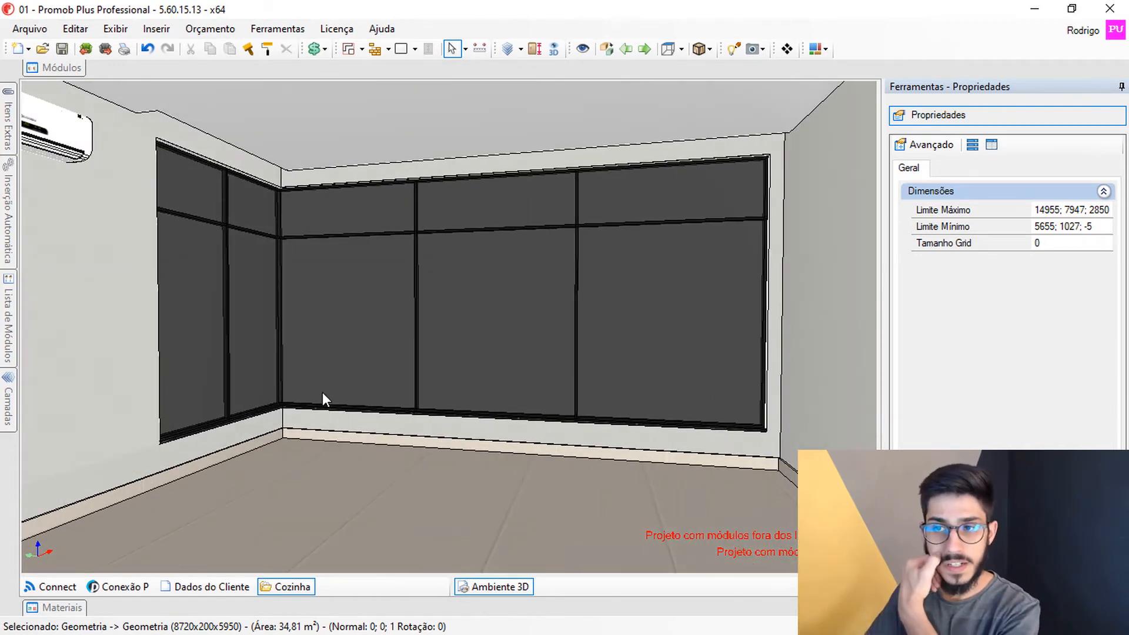
middle_click_drag(253, 416, 443, 468)
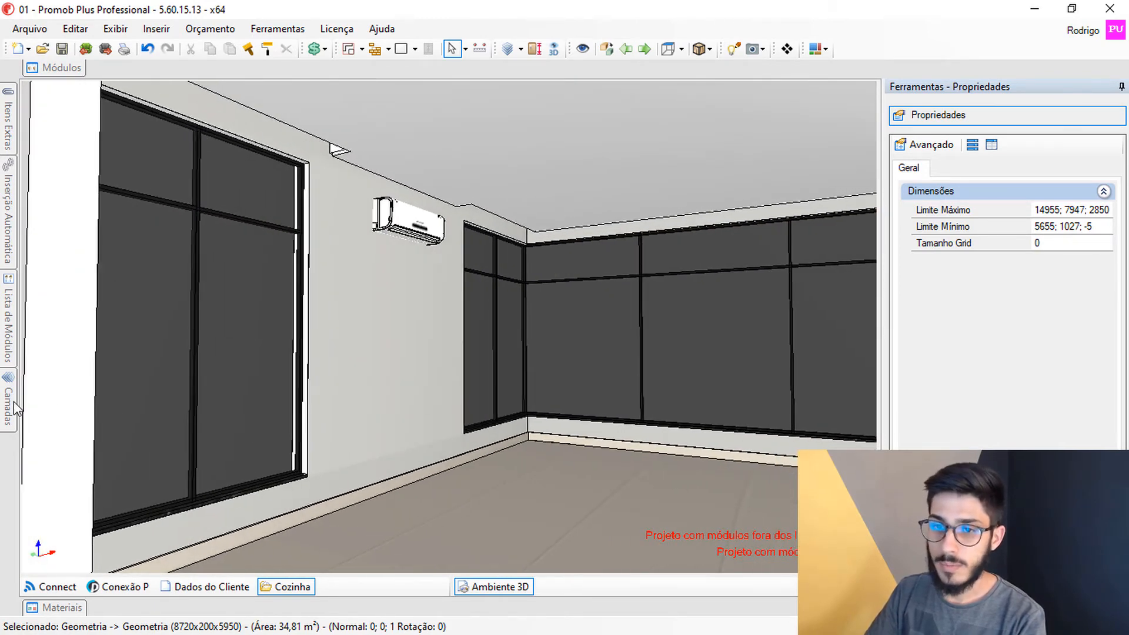
left_click(12, 403)
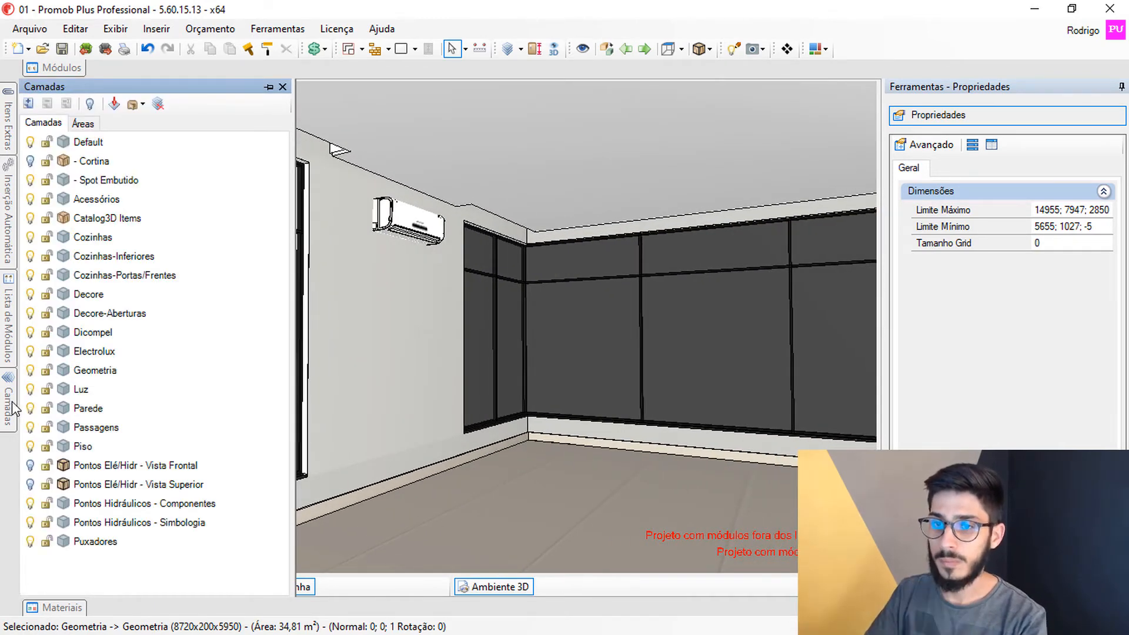
left_click(30, 162)
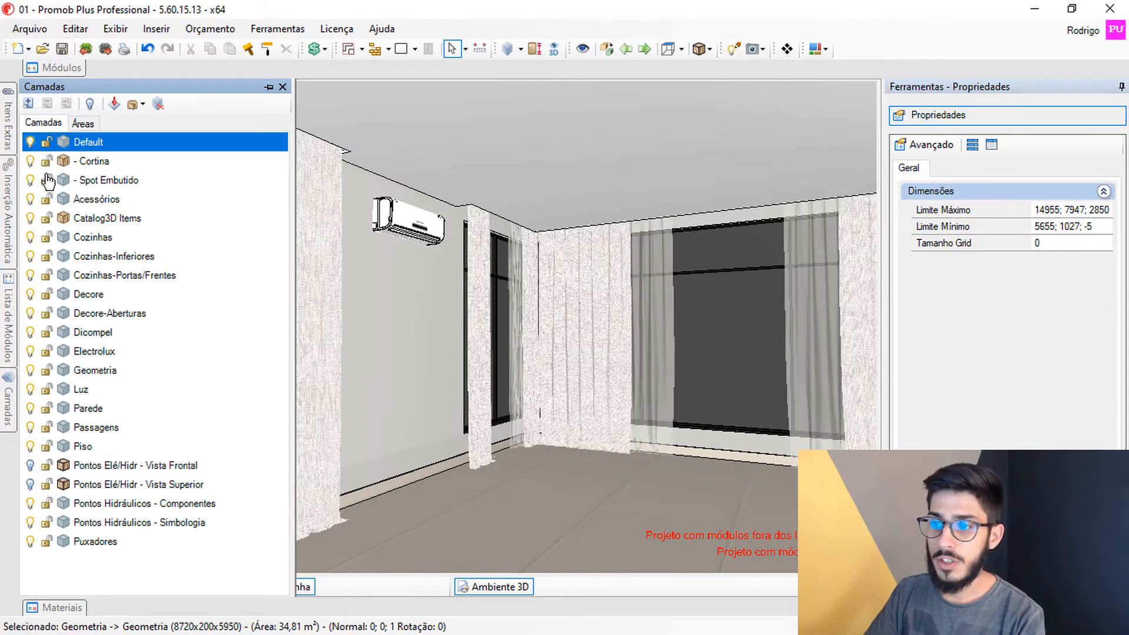
Examine how the curtains and walls meet the ceiling's edges around the room.
middle_click_drag(433, 449, 478, 449)
scroll(477, 431, "down", 3)
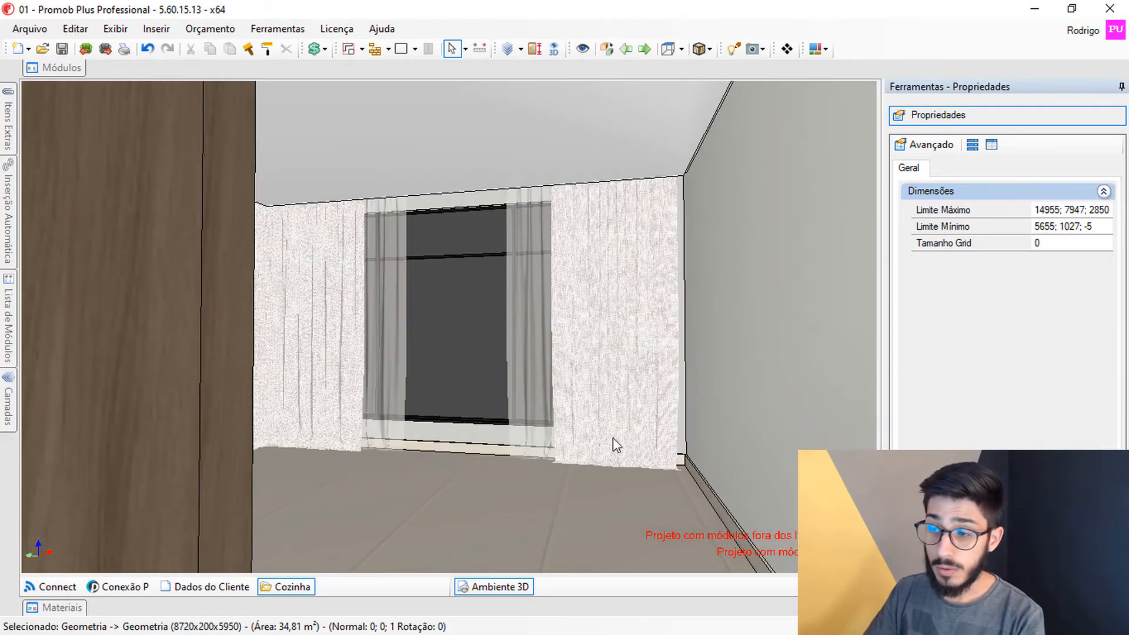
middle_click_drag(613, 437, 577, 485)
scroll(595, 439, "down", 1)
scroll(594, 439, "down", 2)
mouse_move(563, 273)
middle_mouse_down()
mouse_move(570, 288)
mouse_move(570, 262)
middle_mouse_up()
scroll(507, 277, "up", 3)
mouse_move(552, 305)
middle_mouse_down()
mouse_move(571, 313)
mouse_move(520, 270)
mouse_move(544, 279)
mouse_move(545, 298)
middle_mouse_up()
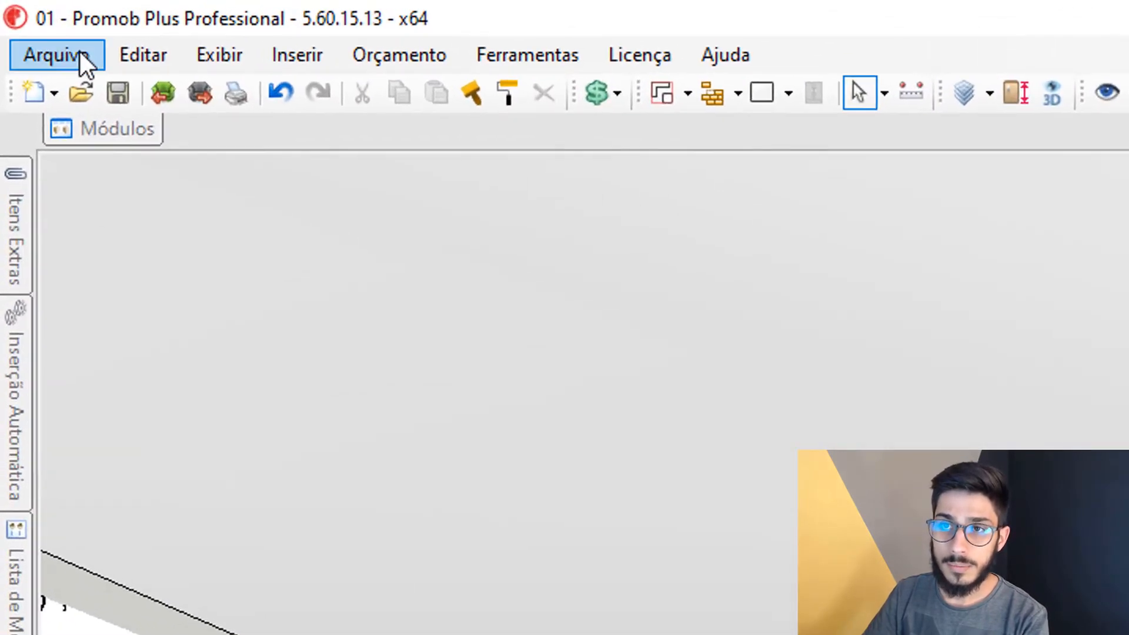
left_click(41, 30)
mouse_move(840, 439)
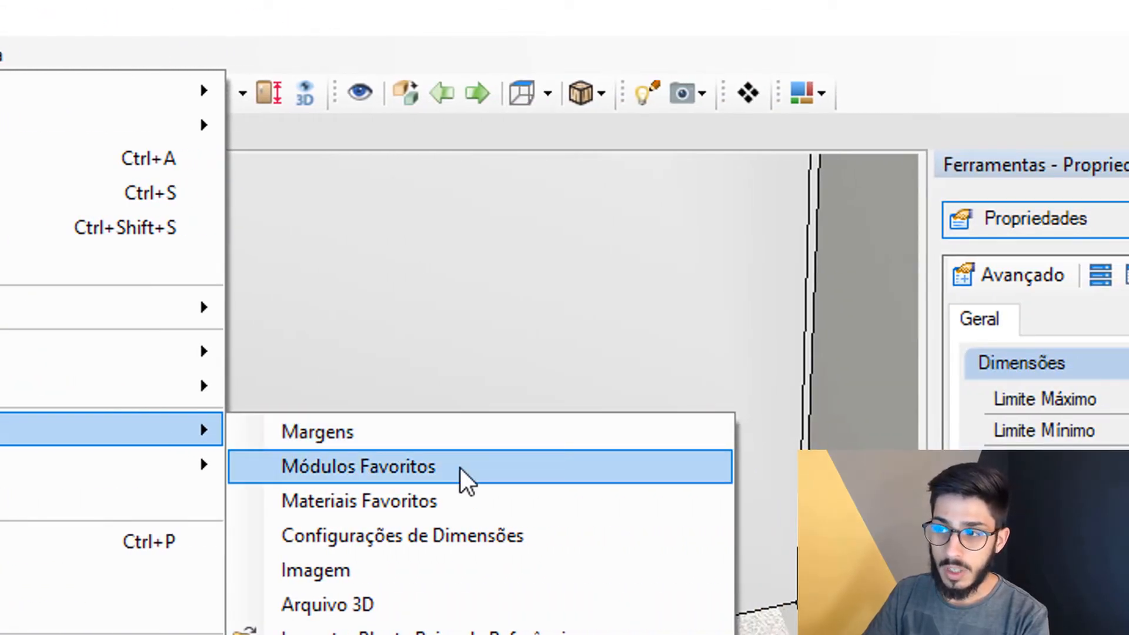
left_click(460, 468)
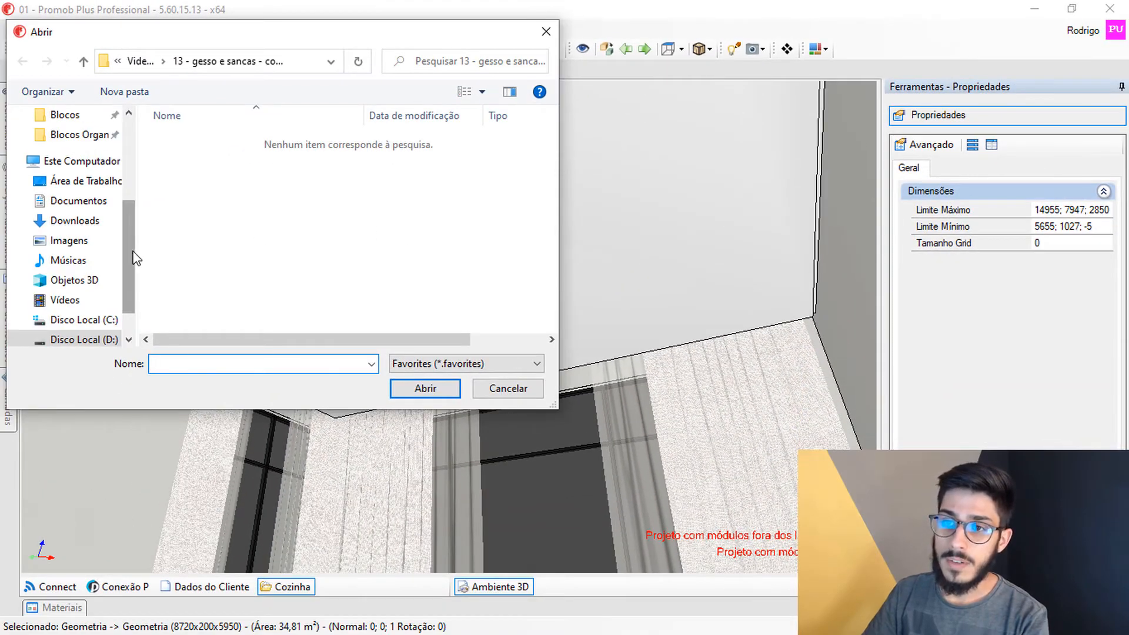
left_click_drag(134, 254, 141, 154)
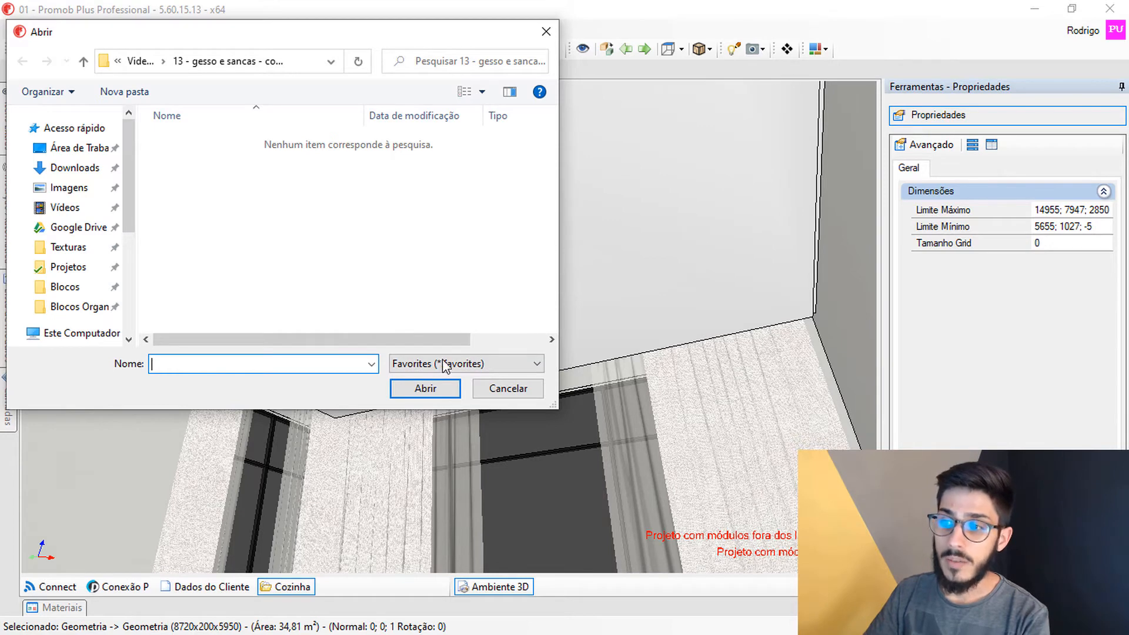
left_click(510, 390)
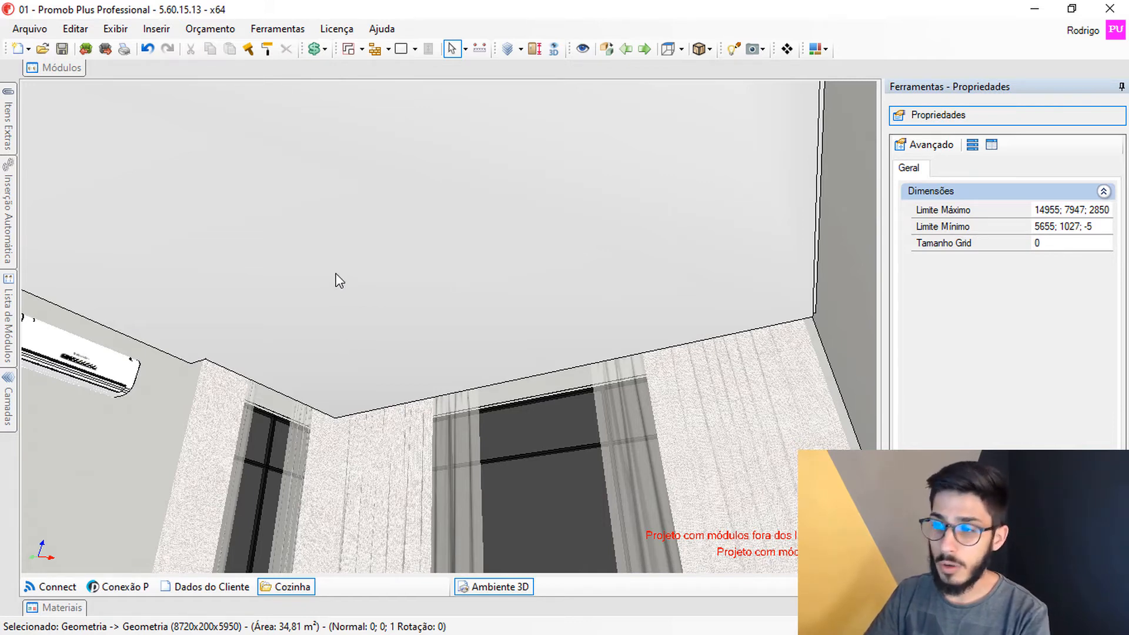
Insert the Rasgo Gesso (Abertura 20cm) module from the favourites and reposition it inside the kitchen ceiling outline on the floor plan.
left_click(73, 69)
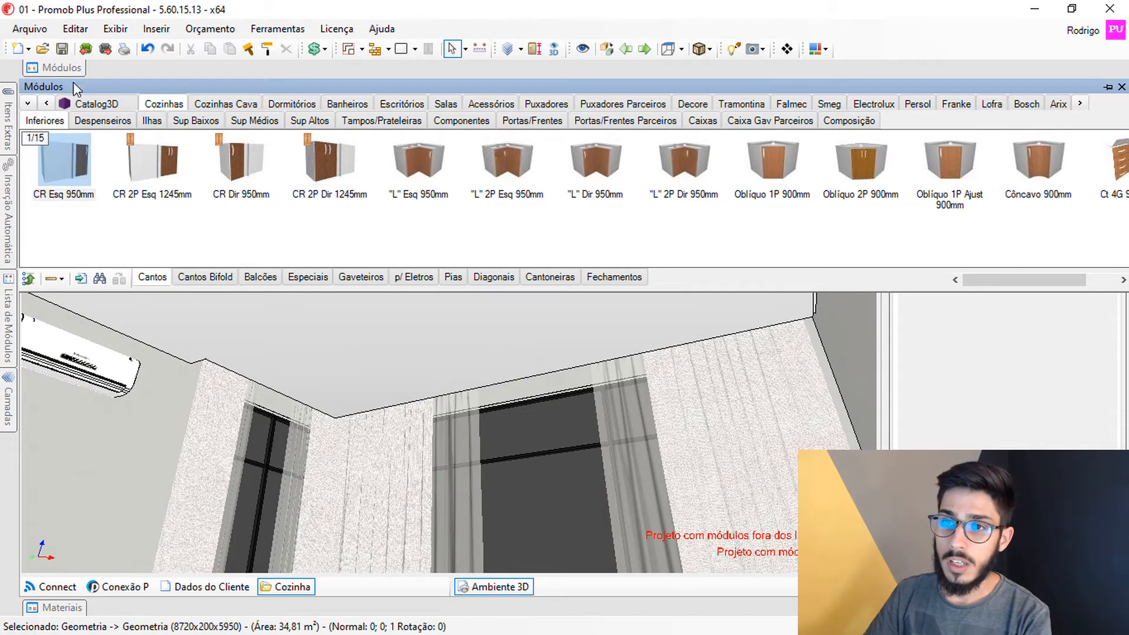
left_click(46, 104)
left_click(163, 105)
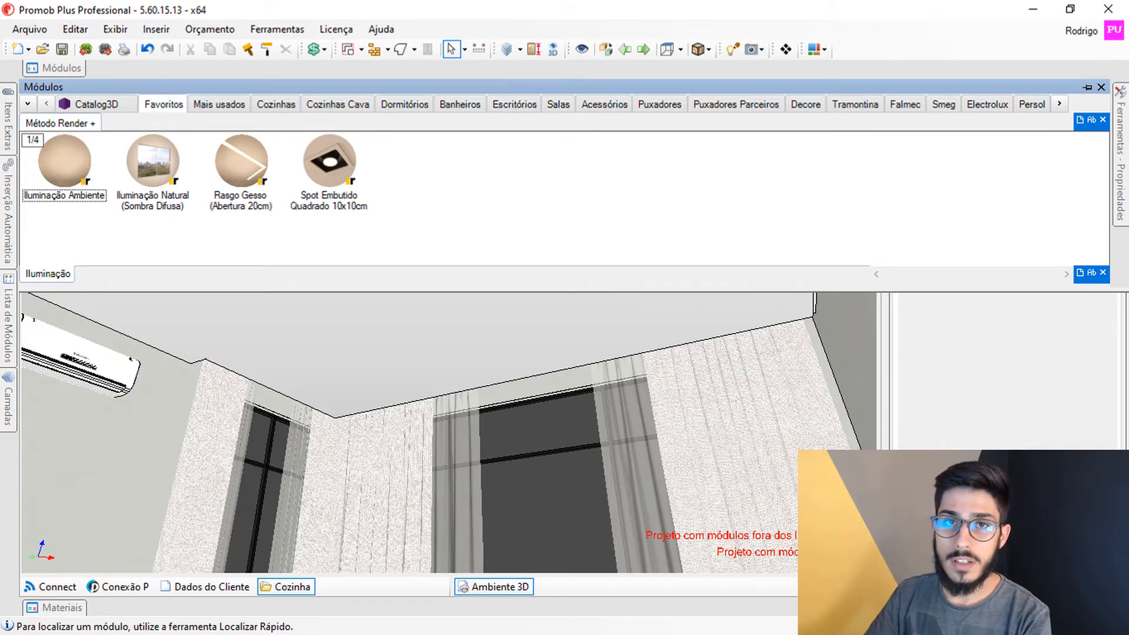
left_click(234, 162)
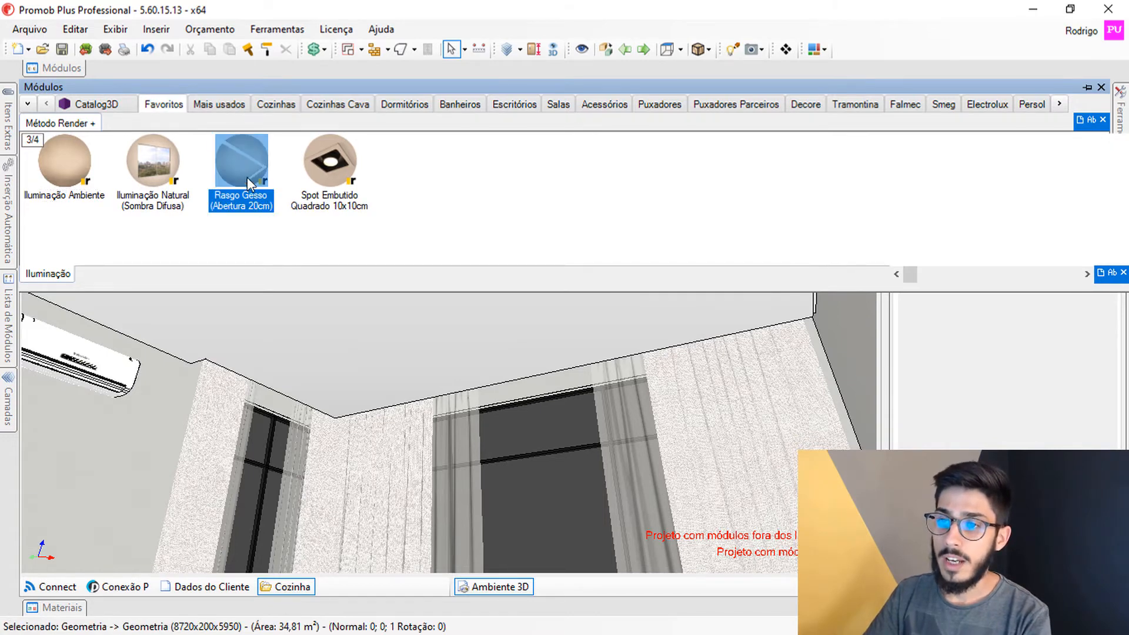
left_click_drag(247, 170, 60, 94)
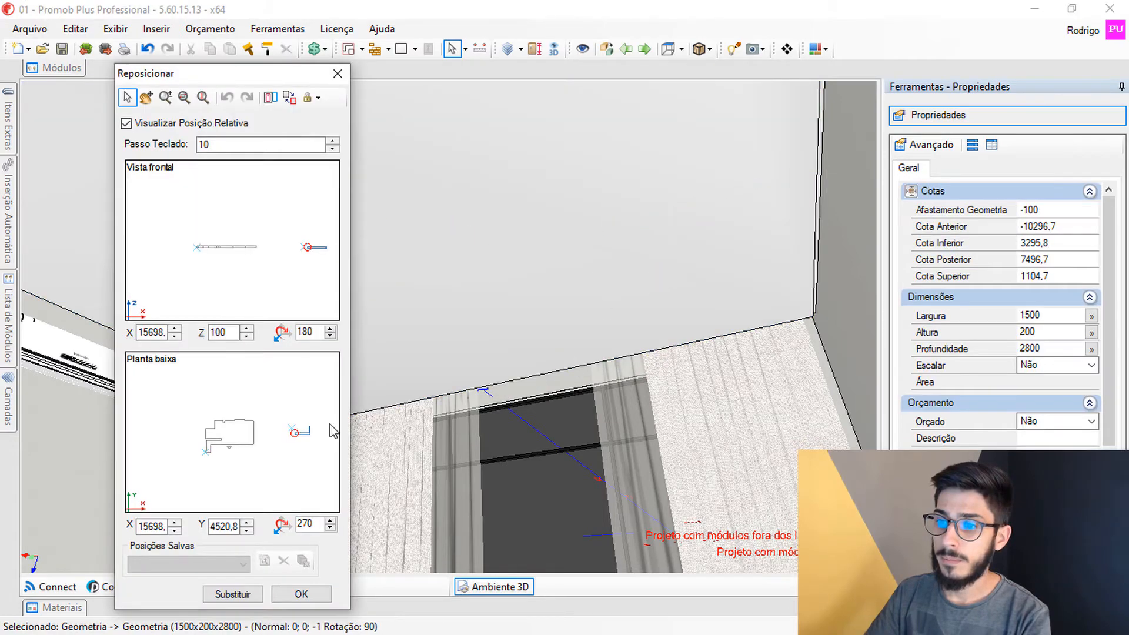
left_click(238, 428)
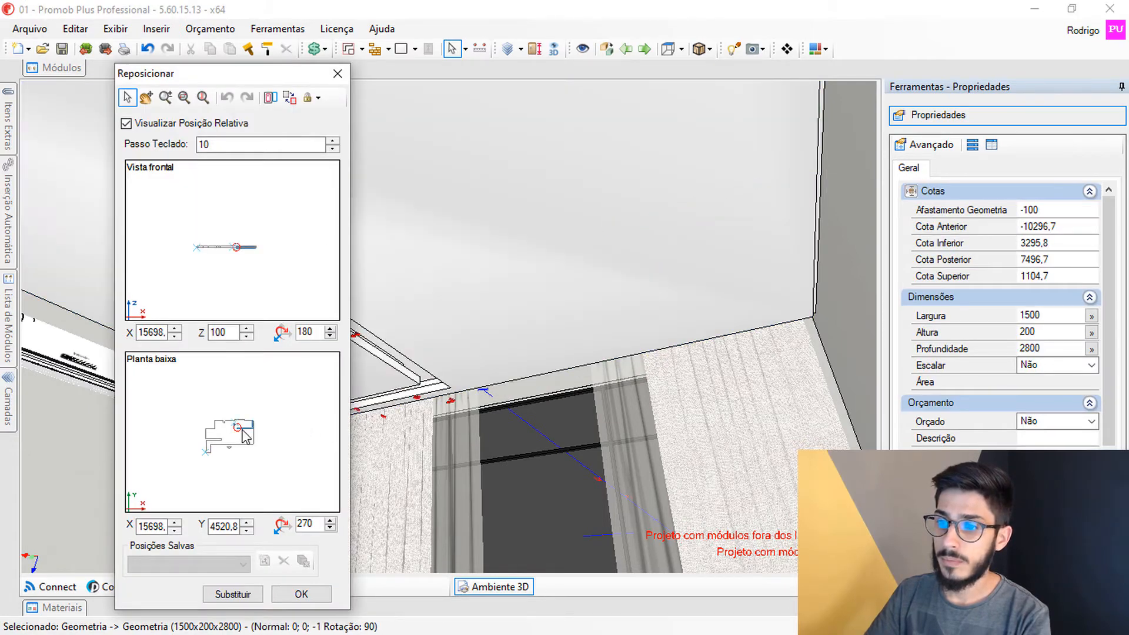
left_click(312, 601)
middle_click_drag(443, 359, 464, 358)
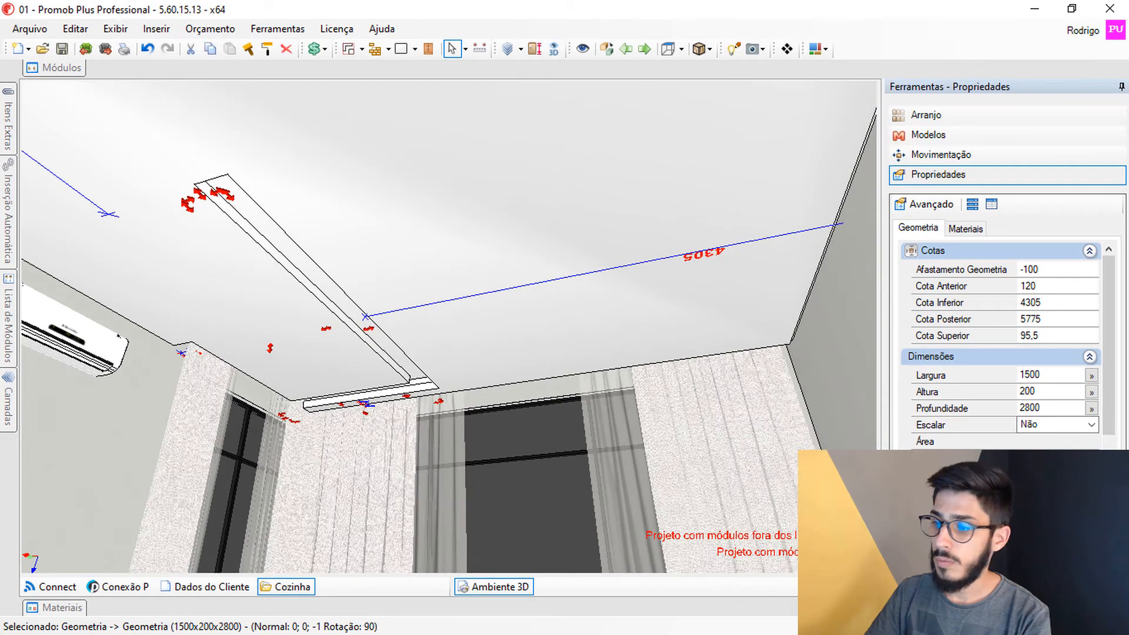
Turn on the display of invisible objects in the 3D kitchen view.
right_click(826, 415)
left_click(862, 470)
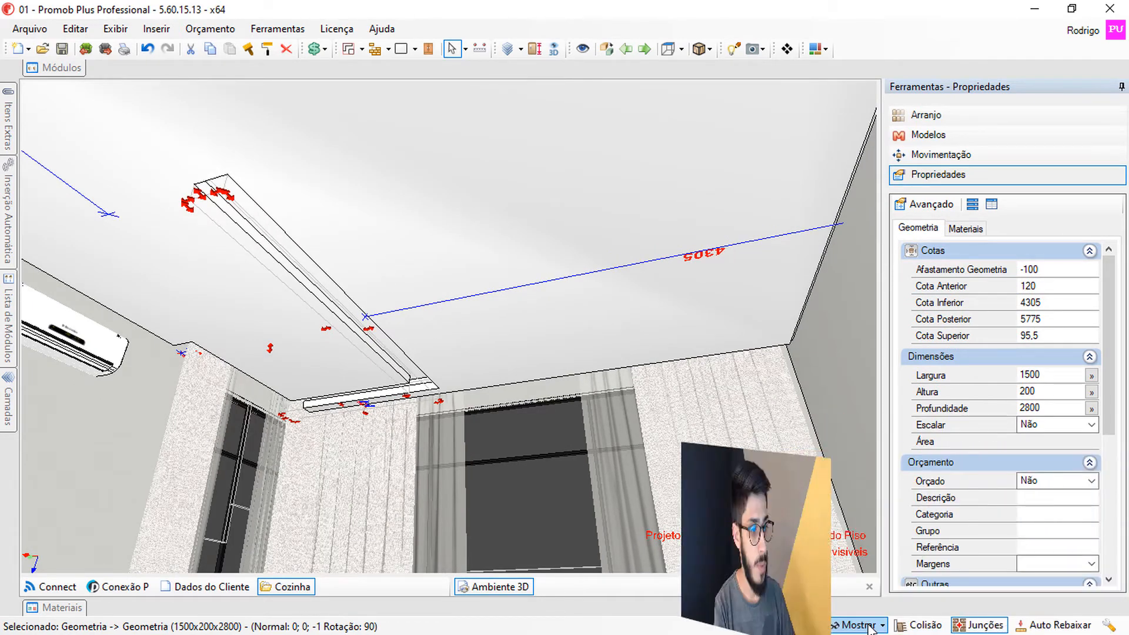
left_click(856, 625)
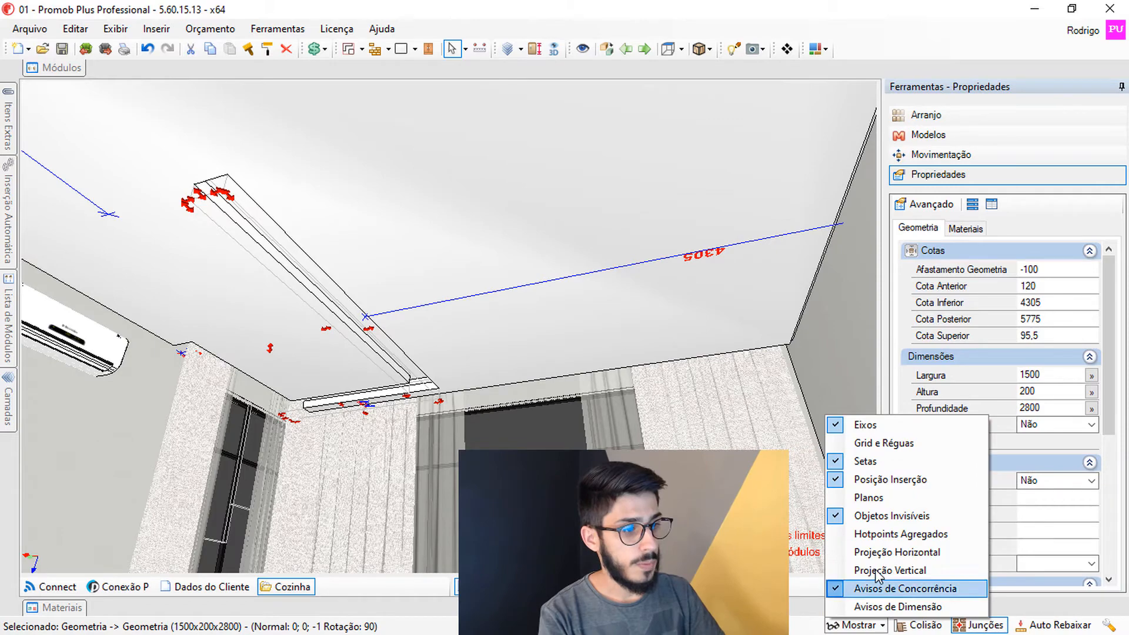
left_click(891, 515)
scroll(323, 302, "up", 2)
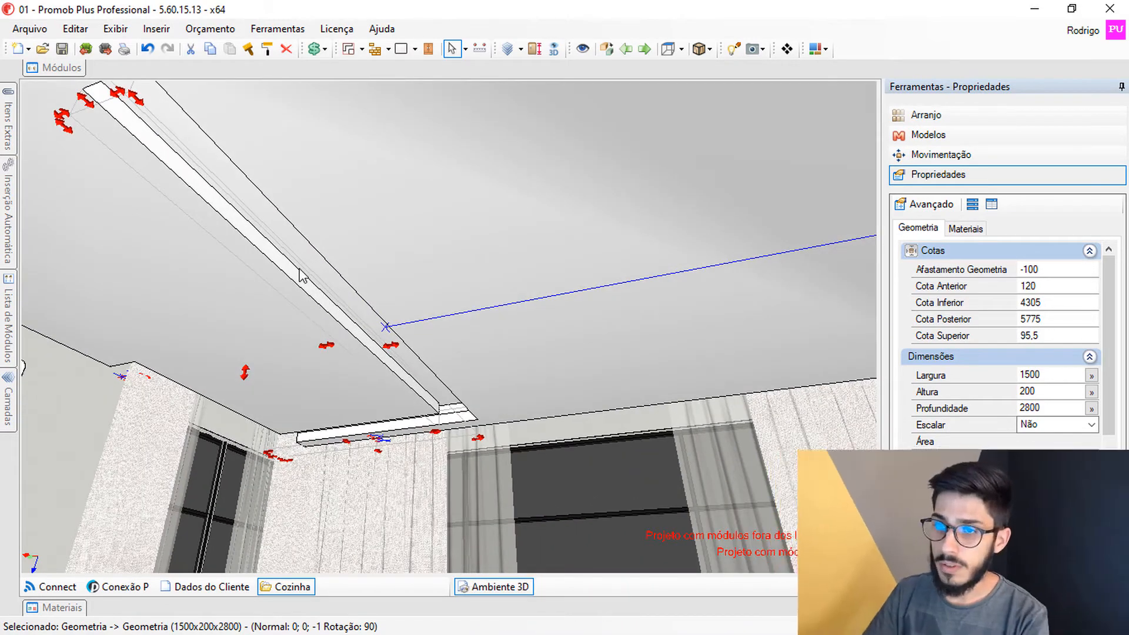
scroll(291, 266, "up", 2)
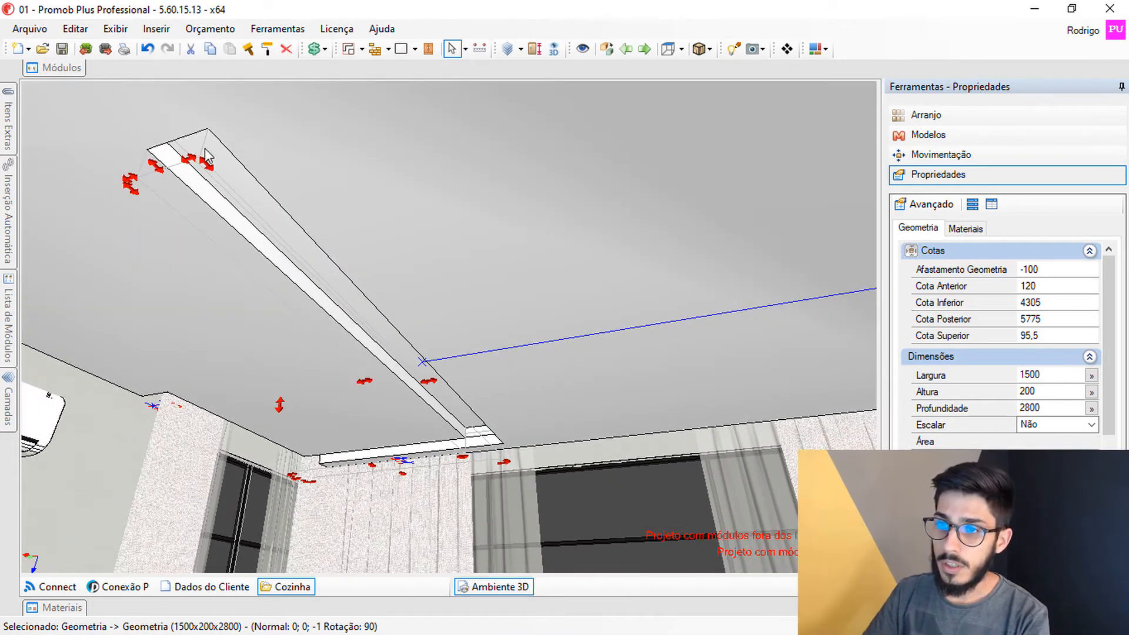
Move the light slot across the ceiling, shifting it by 1000 increments toward the air-conditioner wall and away from the window wall.
left_click_drag(268, 231, 695, 78)
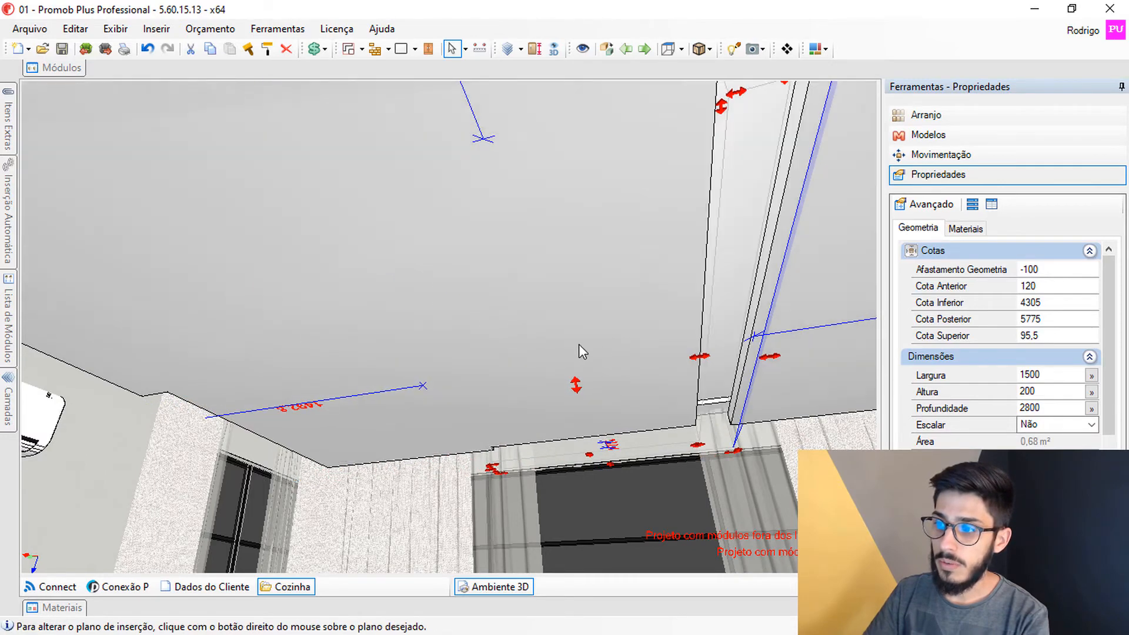
middle_click_drag(579, 344, 522, 260)
key("plus")
key("plus")
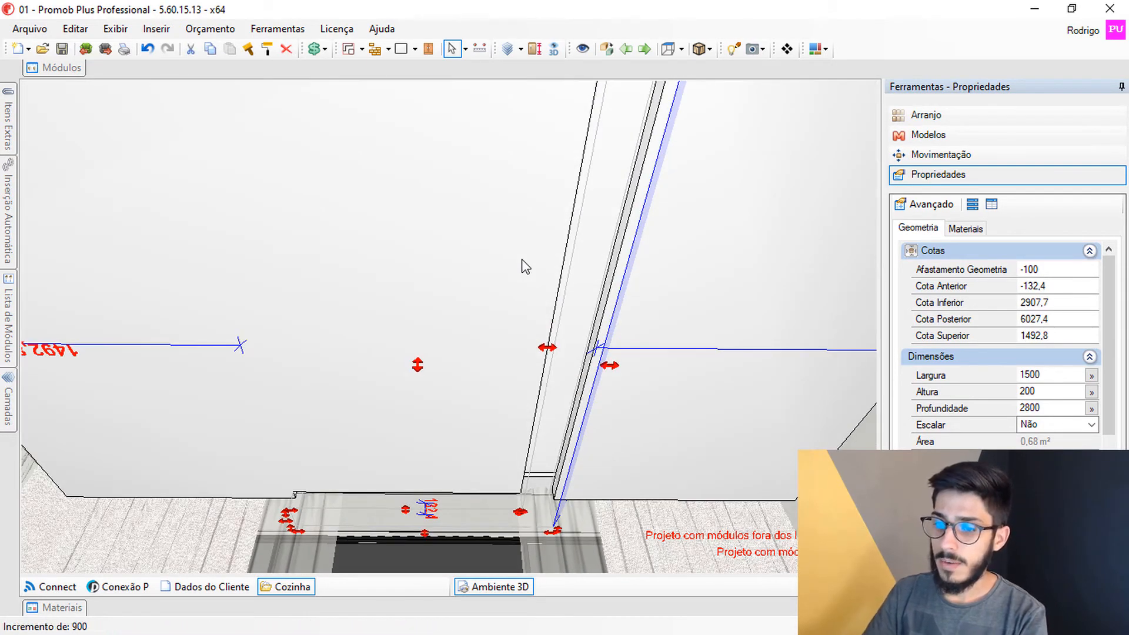
scroll(527, 262, "down", 3)
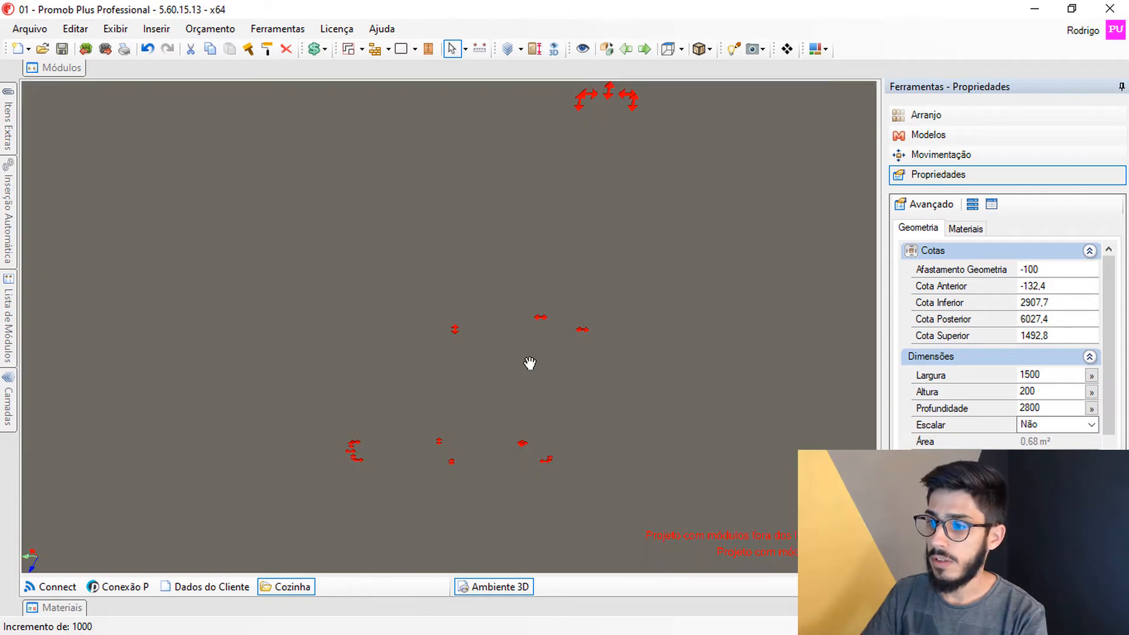
middle_click_drag(529, 363, 665, 406)
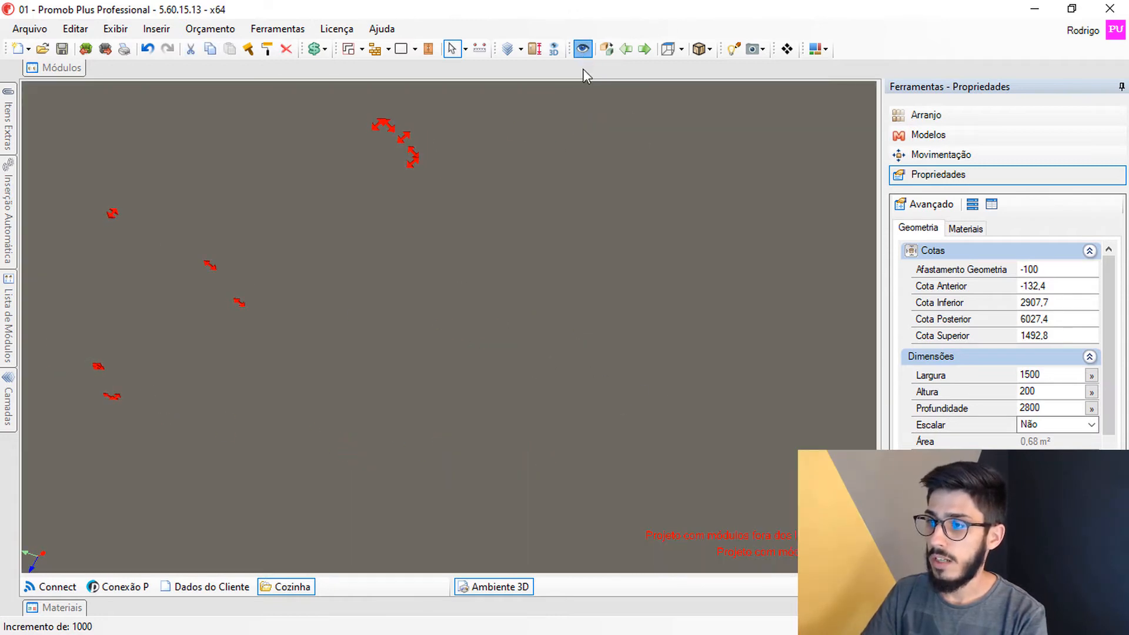
left_click_drag(873, 241, 897, 267)
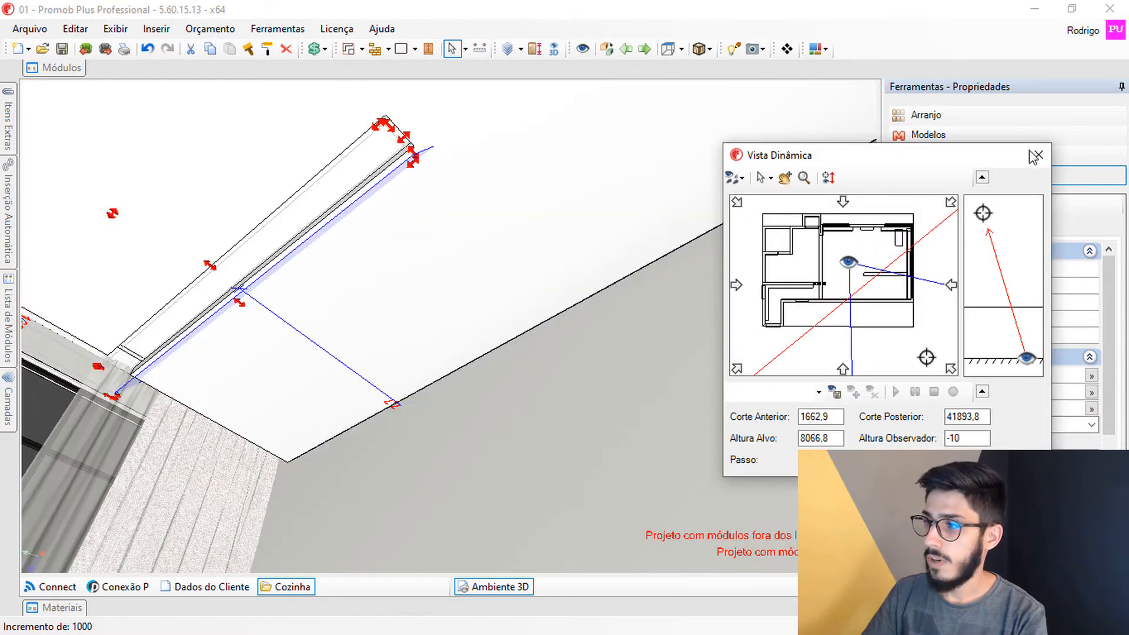
left_click(1035, 156)
key("Left")
middle_click_drag(483, 354, 544, 382)
key("Up")
Hide the invisible objects and examine the L-shaped light slot's inner corner and closed ends from below.
left_click(829, 626)
left_click(864, 500)
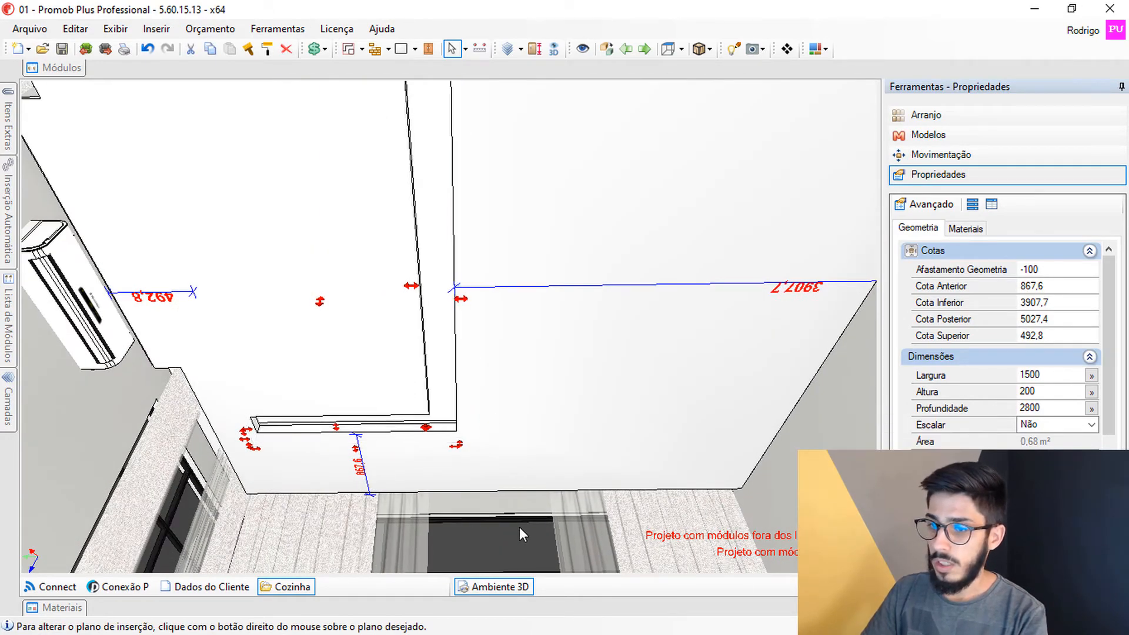
left_click(345, 448)
middle_click_drag(345, 449, 556, 102)
left_click(582, 49)
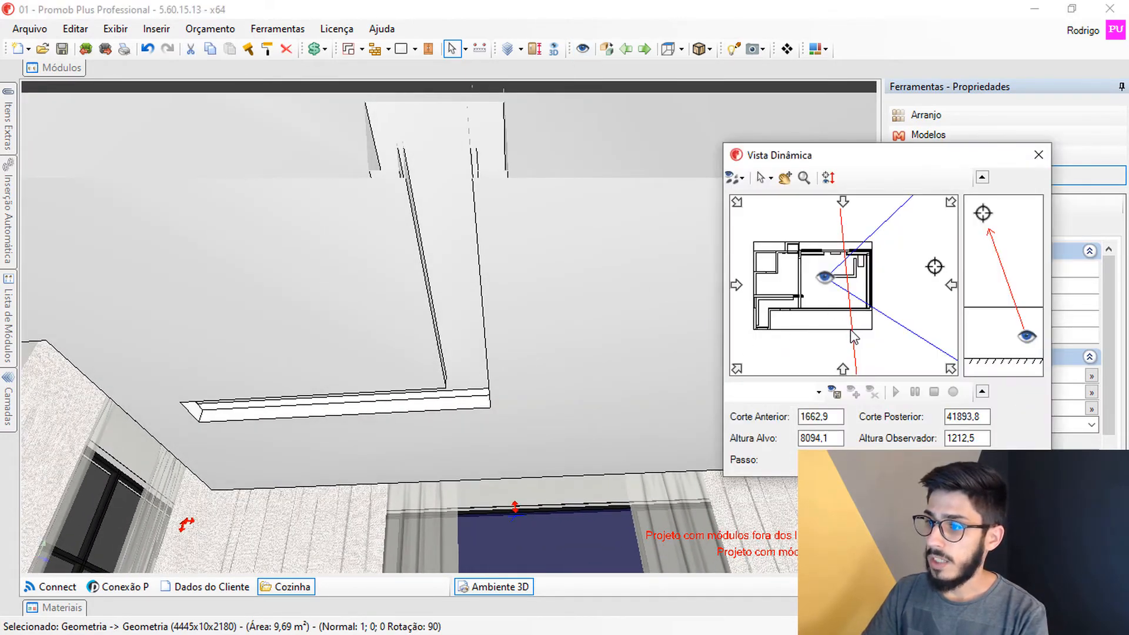
left_click_drag(851, 331, 778, 330)
left_click(1036, 155)
middle_click_drag(529, 379, 434, 367)
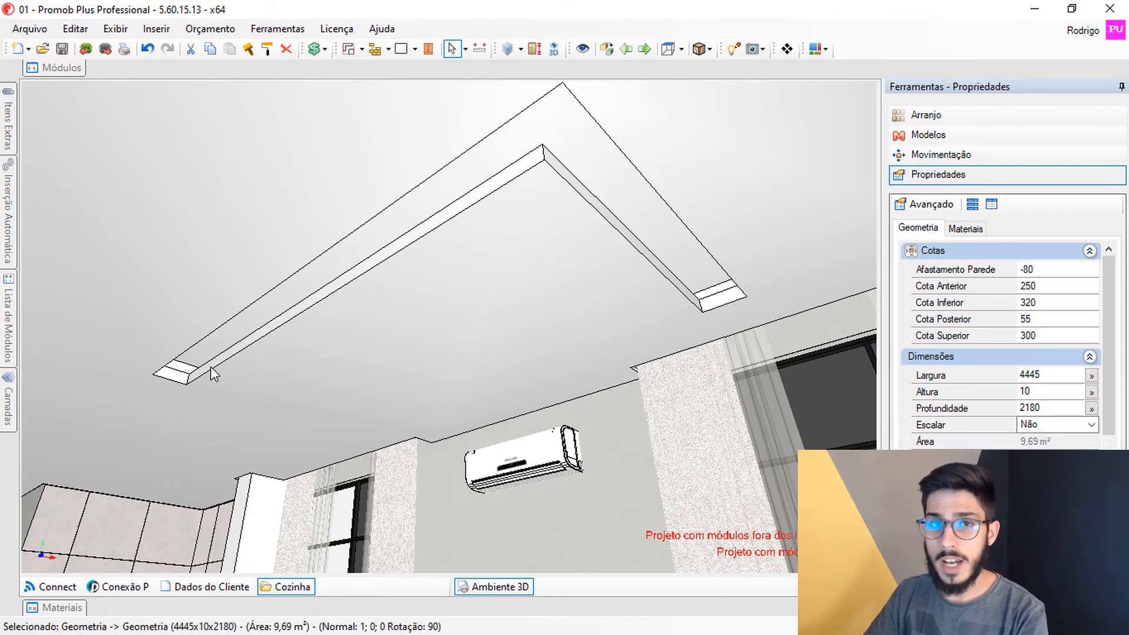
scroll(710, 297, "up", 3)
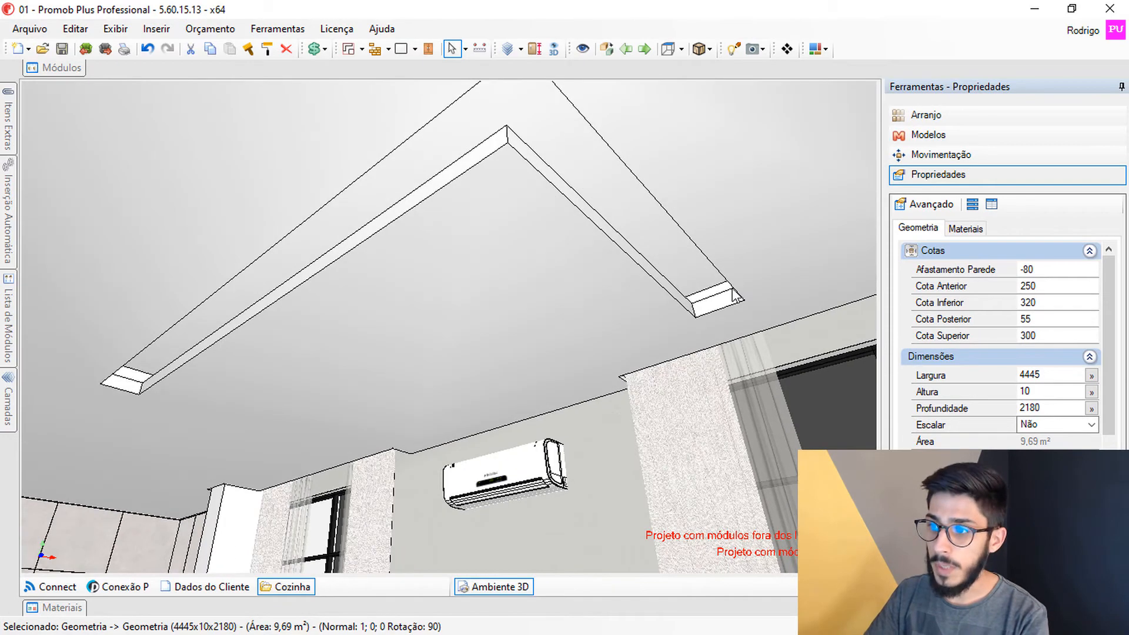
scroll(700, 307, "down", 4)
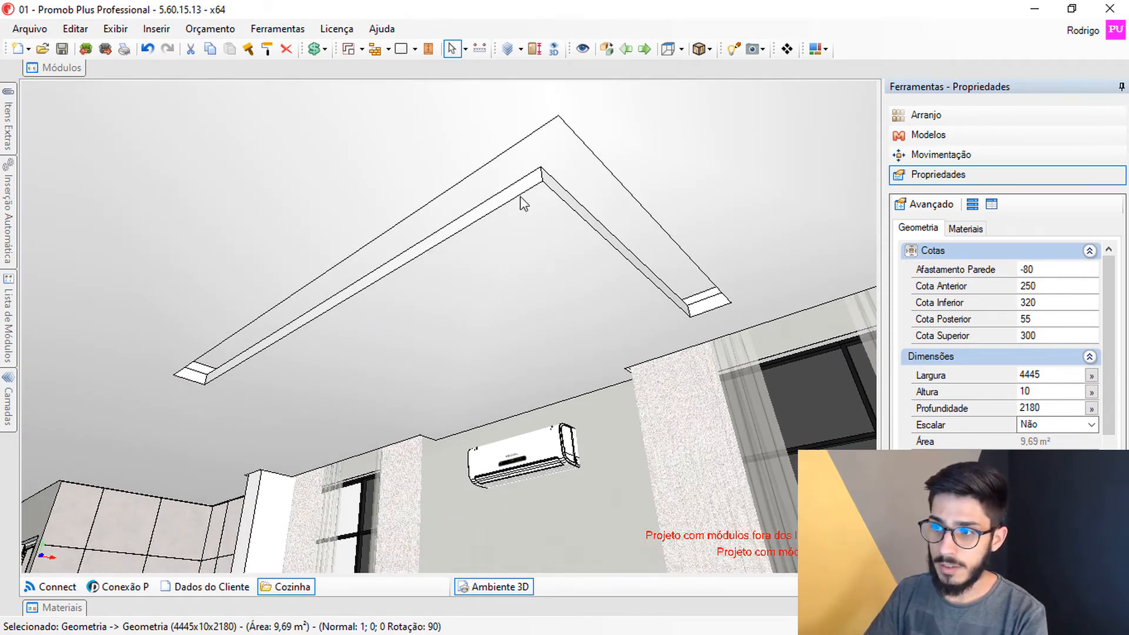
scroll(525, 309, "up", 3)
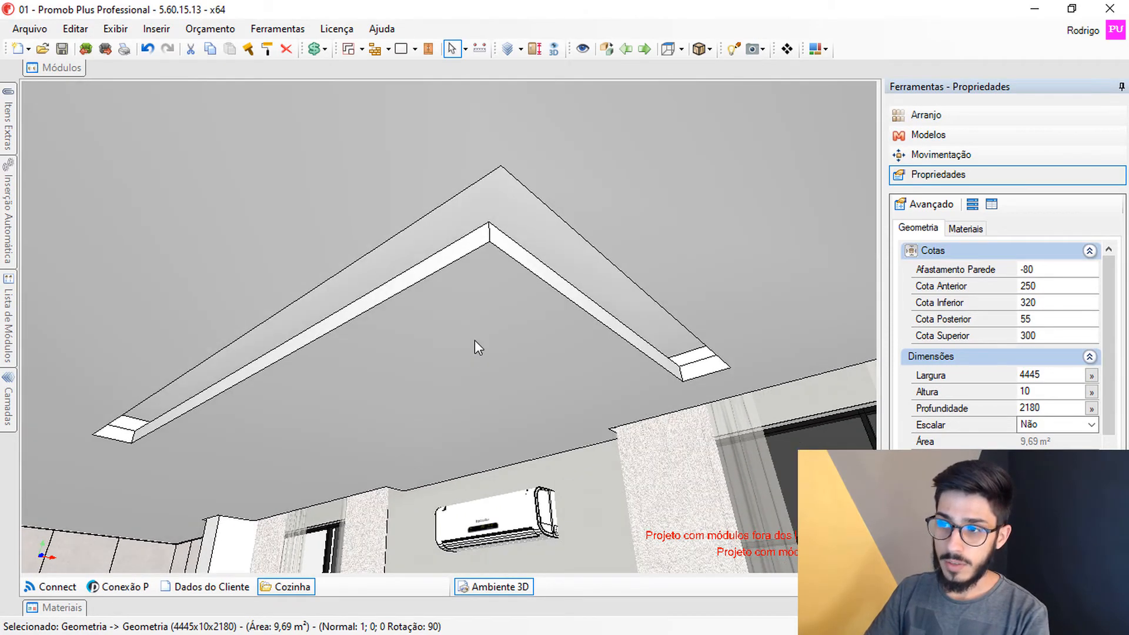
middle_click_drag(474, 342, 426, 347)
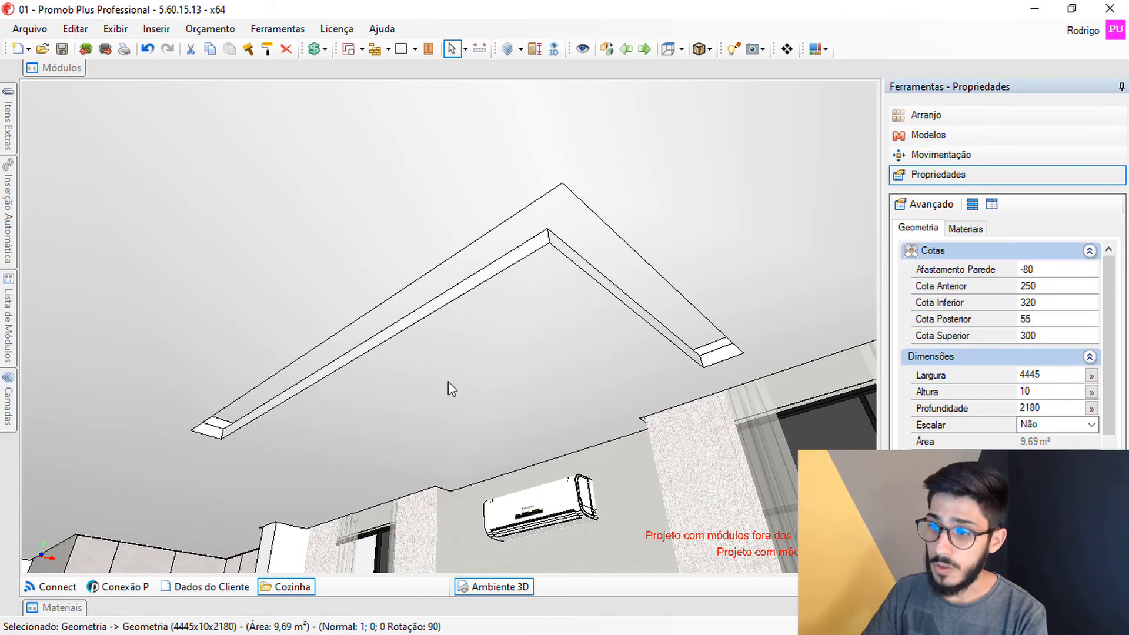
Show the invisible objects again and move the light slot to about 885 from the window wall and 2584 from the side wall.
middle_click_drag(449, 386, 617, 376)
left_click(832, 586)
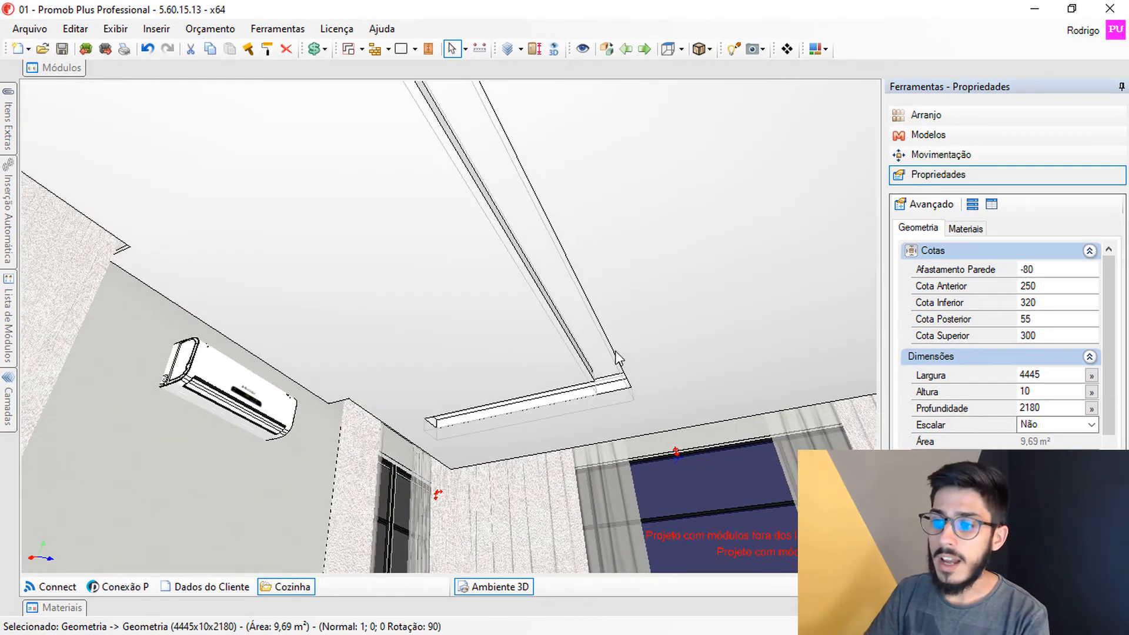
middle_click_drag(604, 326, 556, 365)
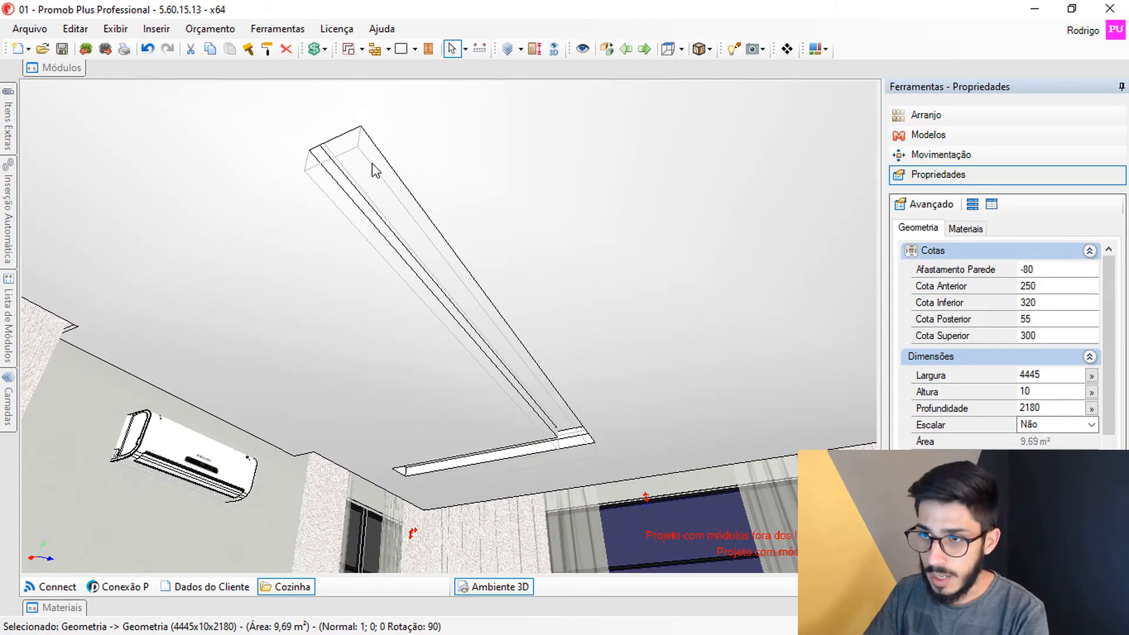
left_click_drag(362, 151, 762, 110)
middle_click_drag(607, 347, 676, 234)
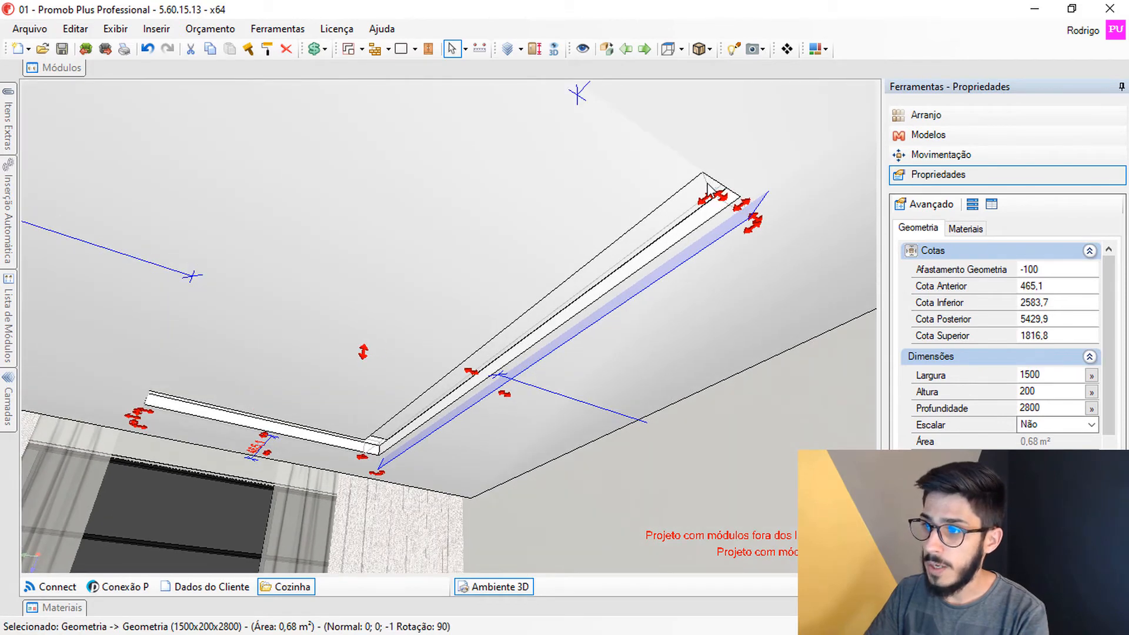
left_click_drag(710, 192, 408, 327)
middle_click_drag(448, 341, 432, 356)
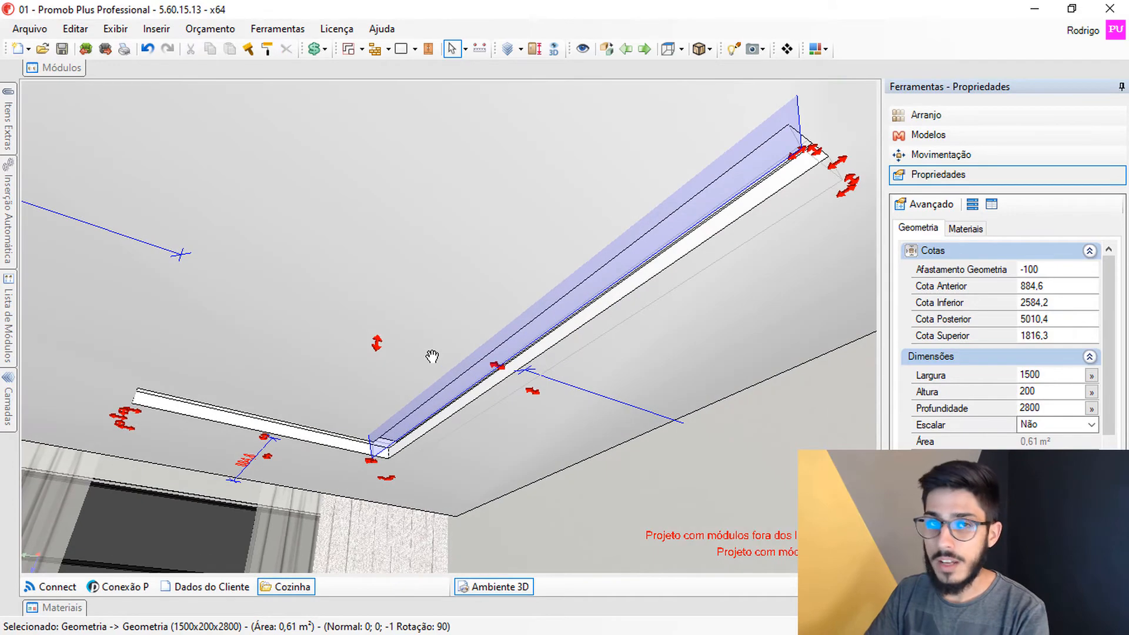
Open the invisible solid of the L-shaped light slot in the geometry editor.
middle_click_drag(693, 270, 612, 316)
scroll(685, 222, "up", 3)
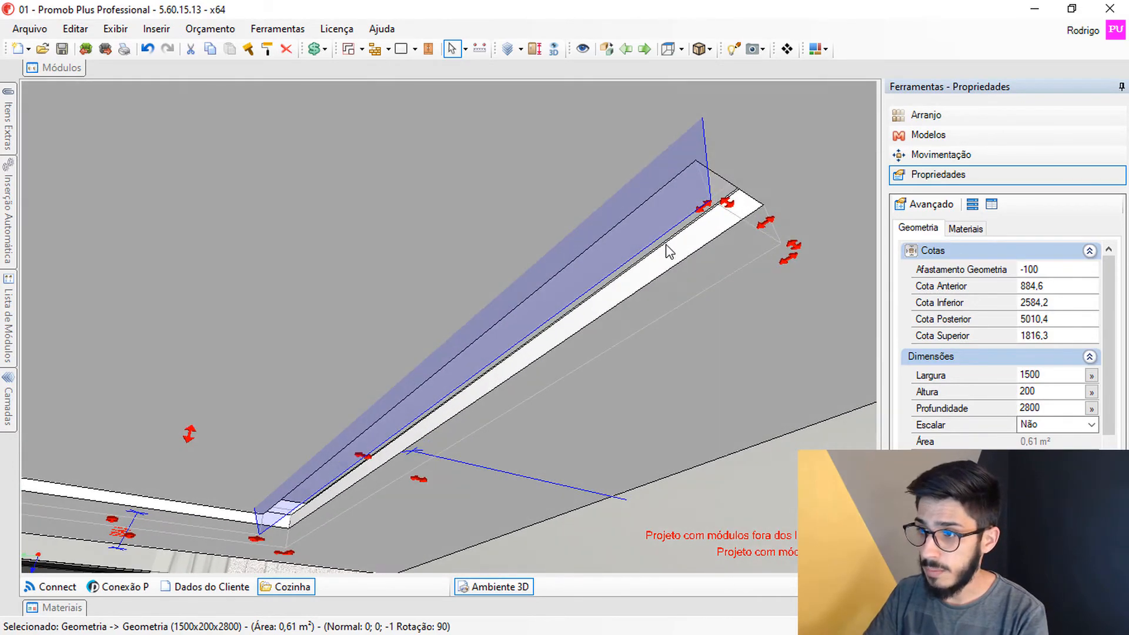
left_click(807, 244)
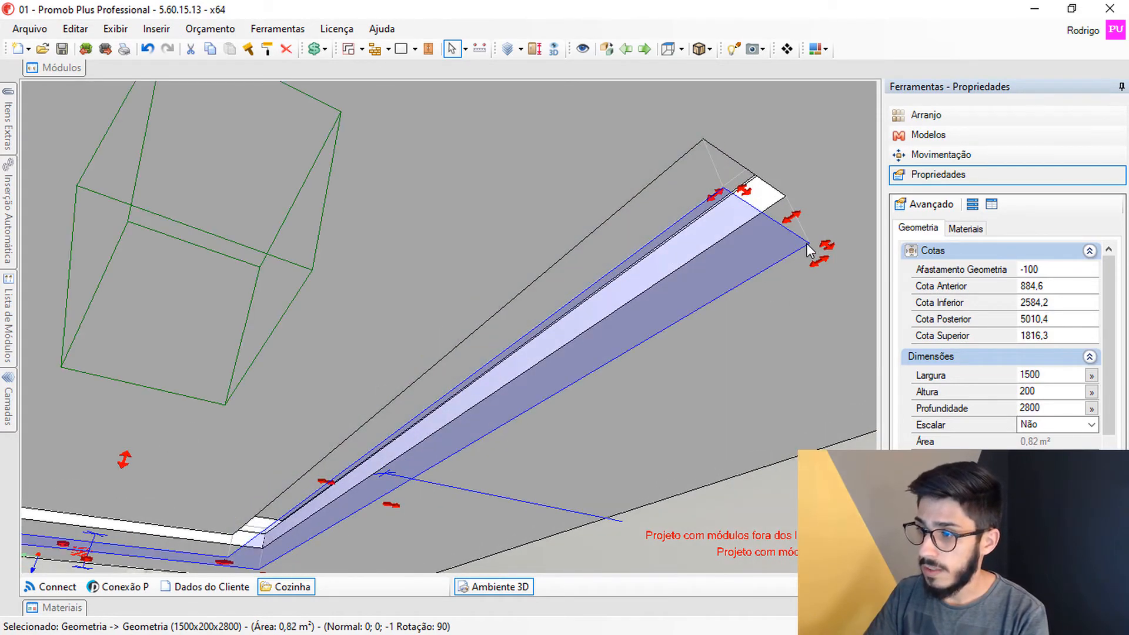
right_click(809, 250)
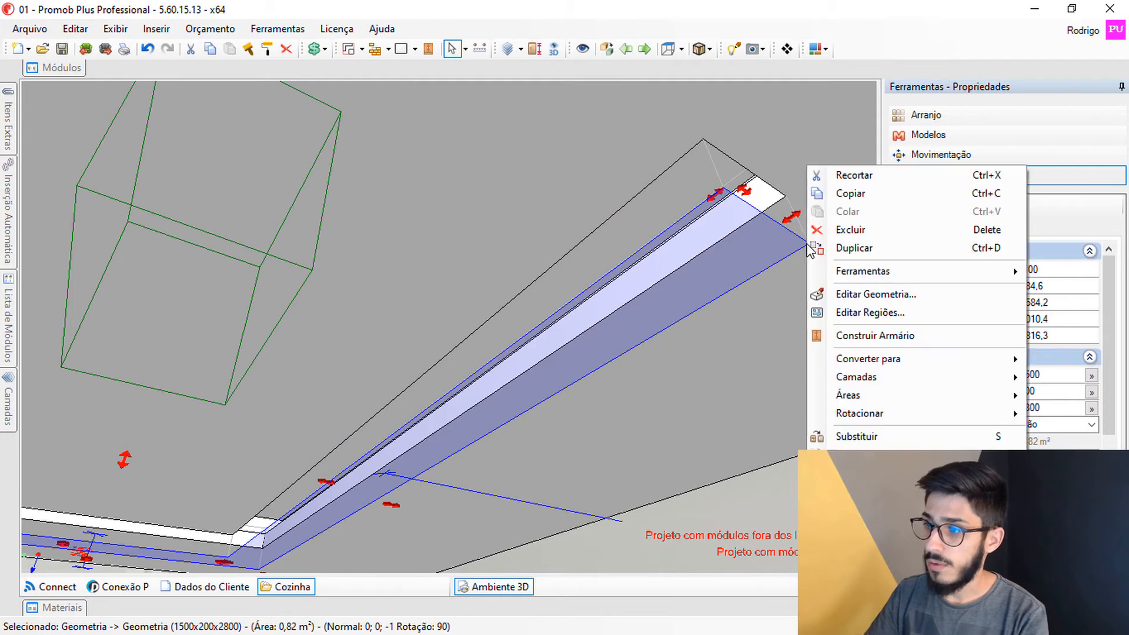
left_click(846, 295)
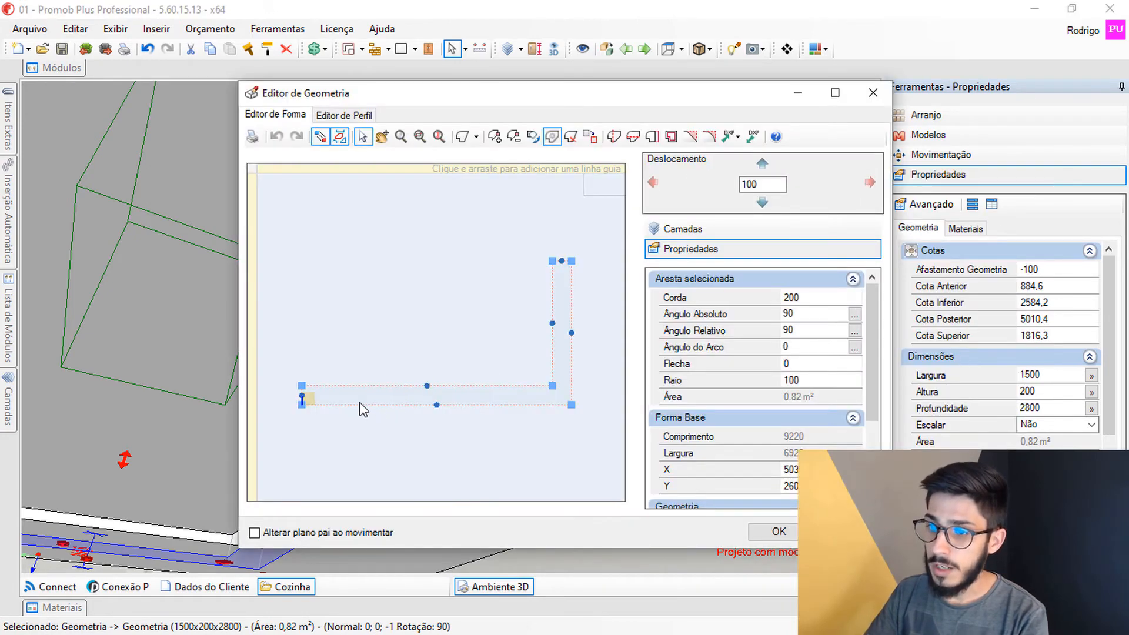
Set the chord of the slot outline's long inner edge to 2800 so it reaches the outer edge of the short leg.
scroll(301, 410, "up", 8)
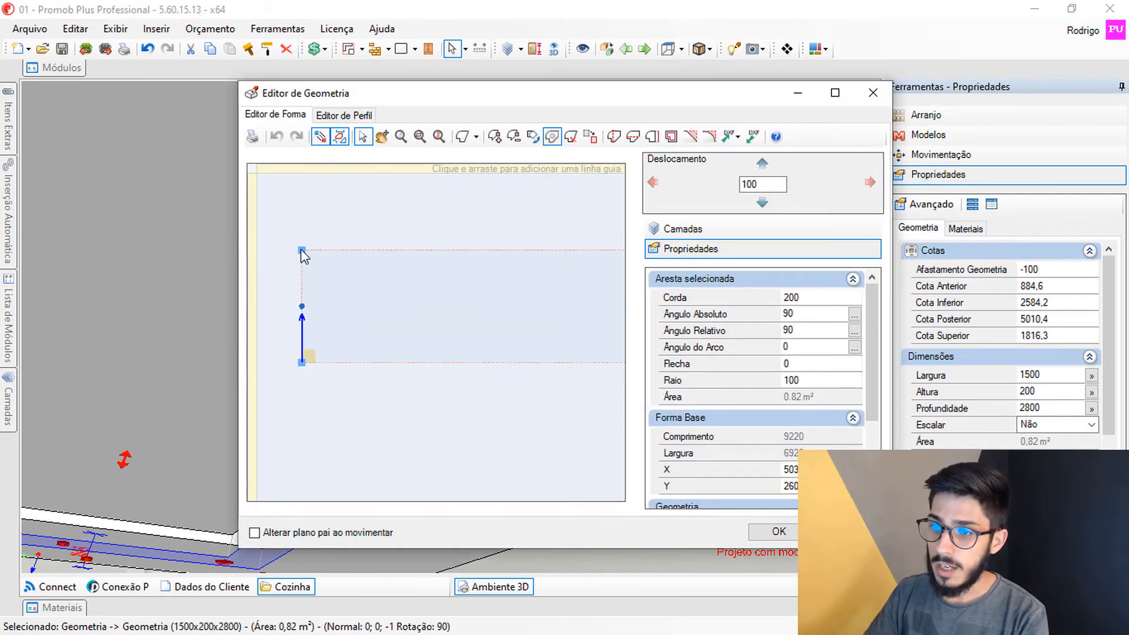
scroll(305, 323, "down", 3)
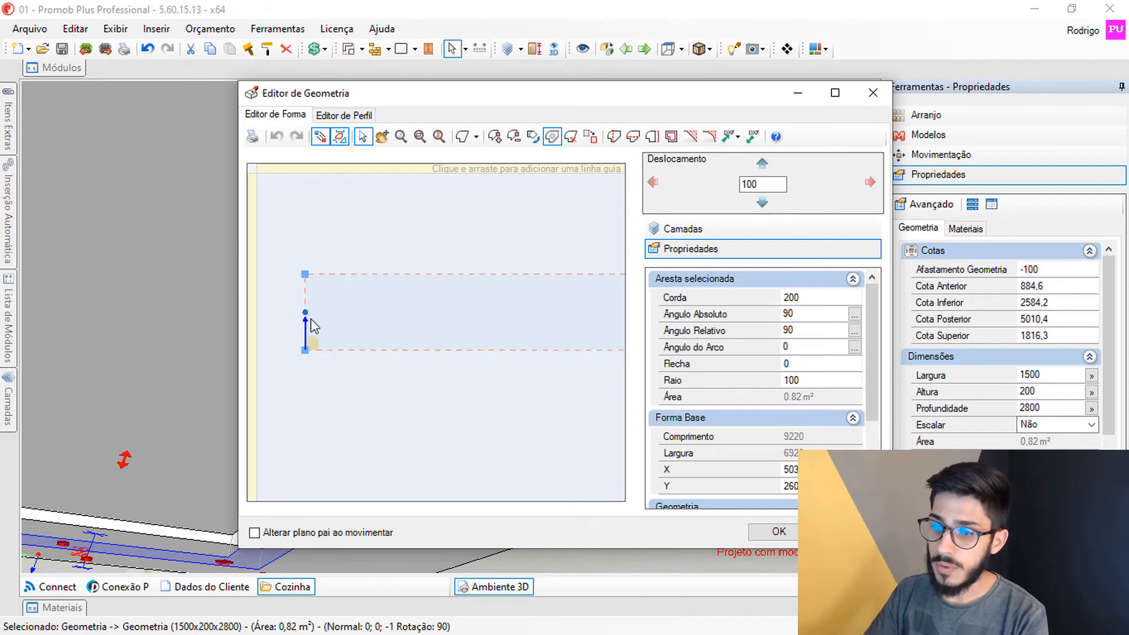
left_click_drag(482, 102, 450, 417)
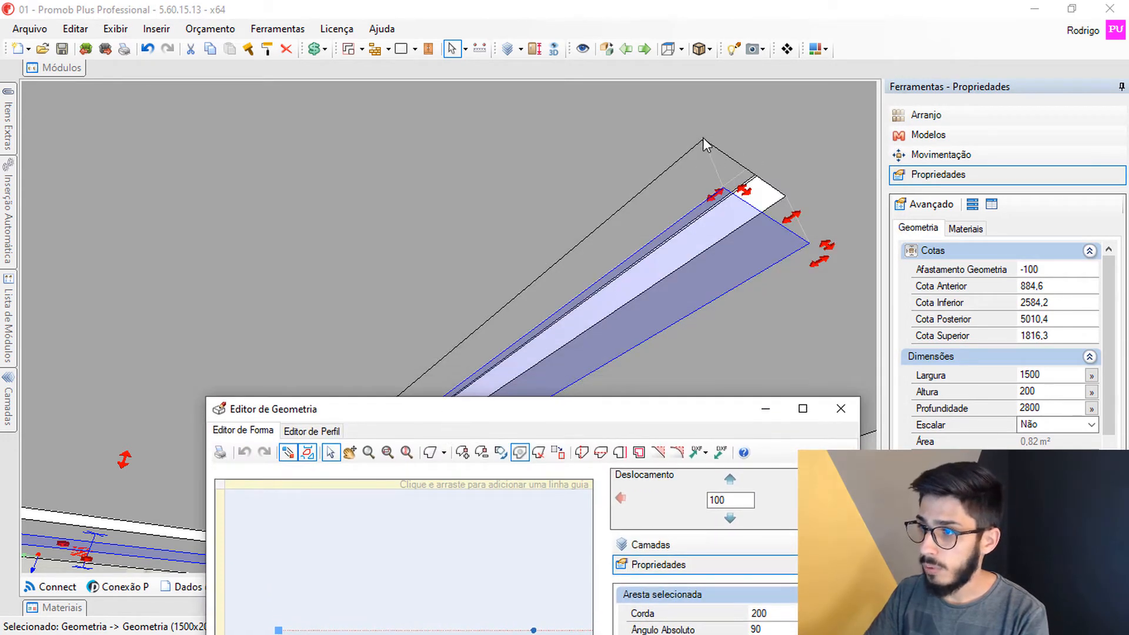
left_click_drag(616, 413, 655, 154)
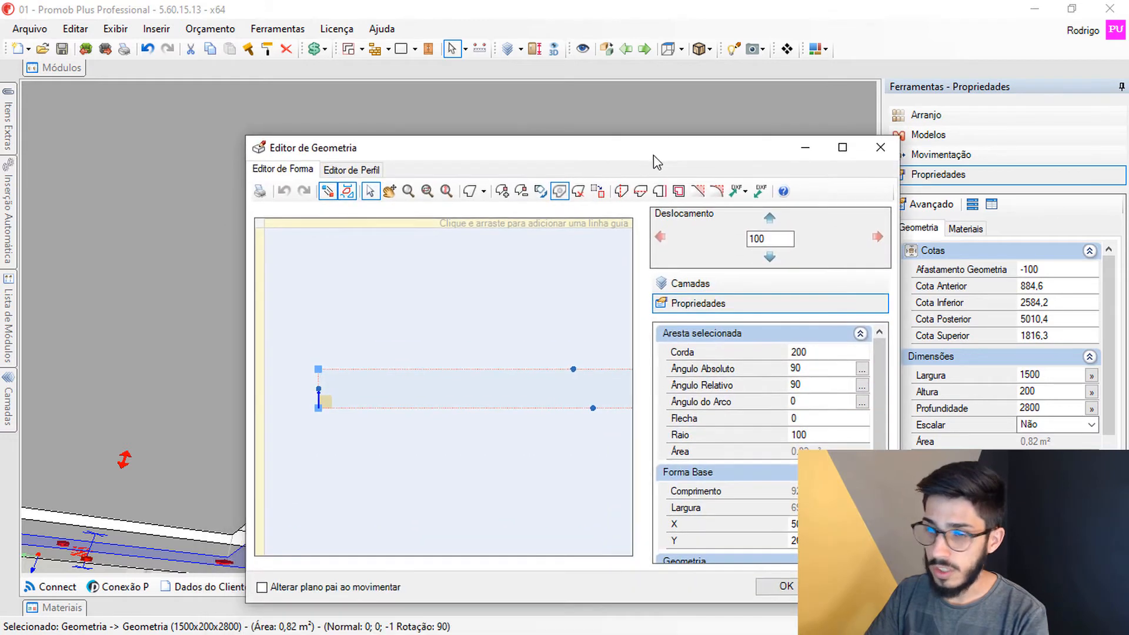
scroll(415, 433, "down", 3)
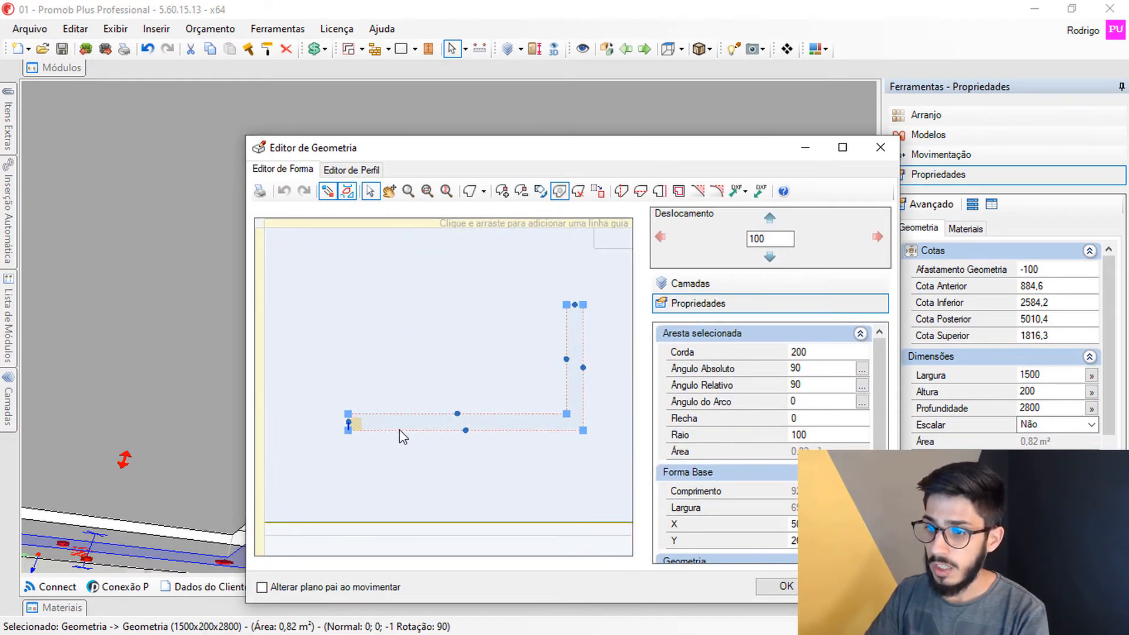
scroll(453, 424, "down", 2)
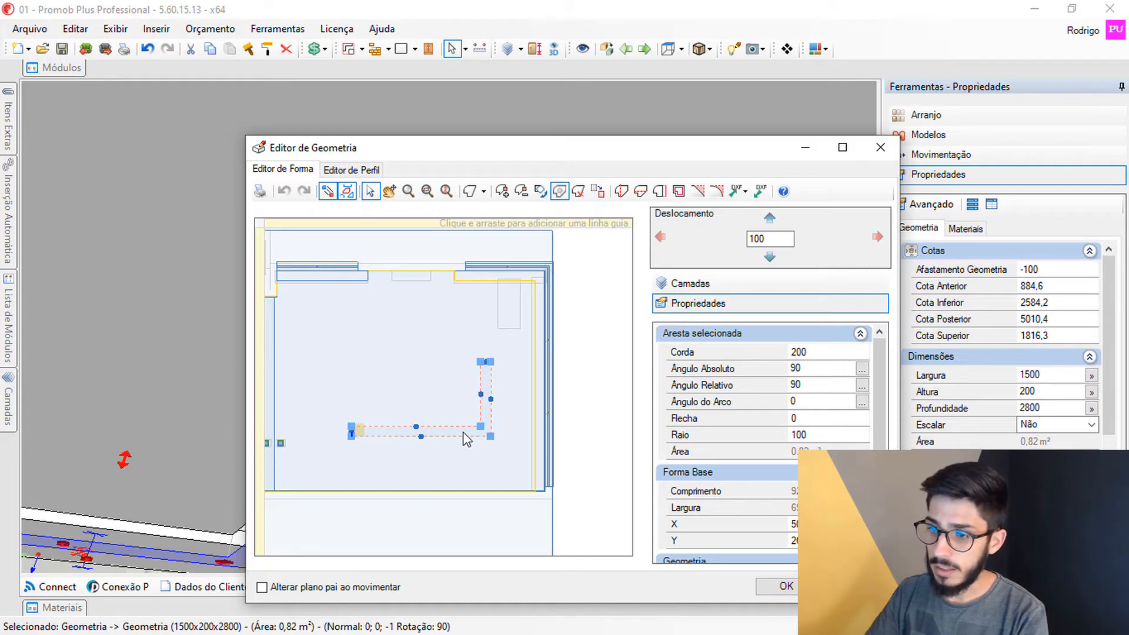
scroll(447, 435, "up", 2)
left_click(311, 406)
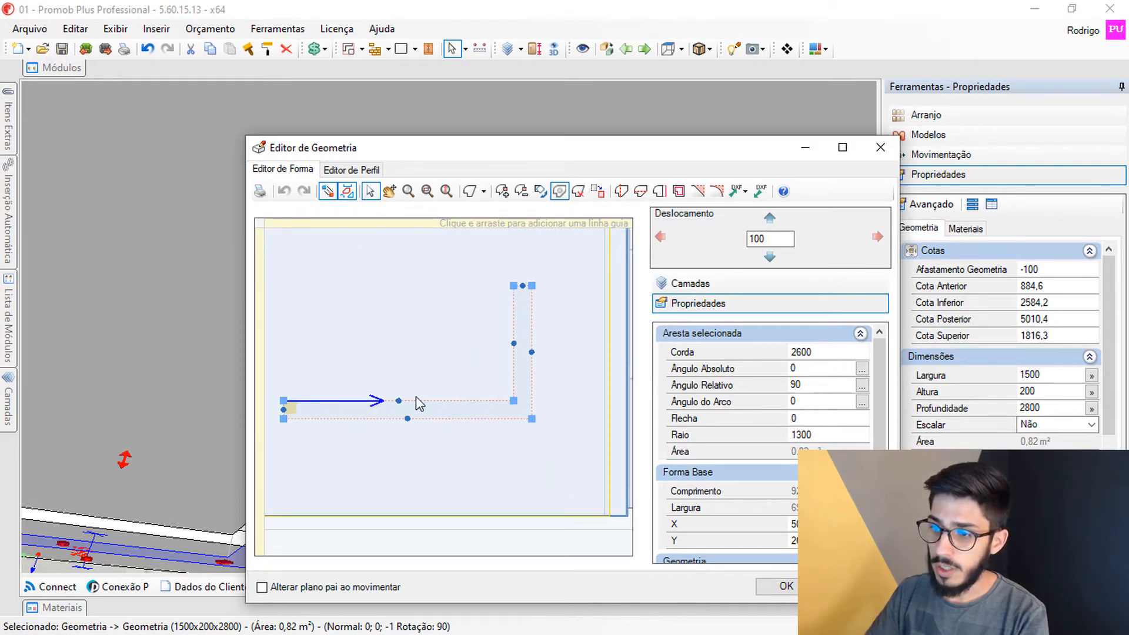
left_click(518, 318)
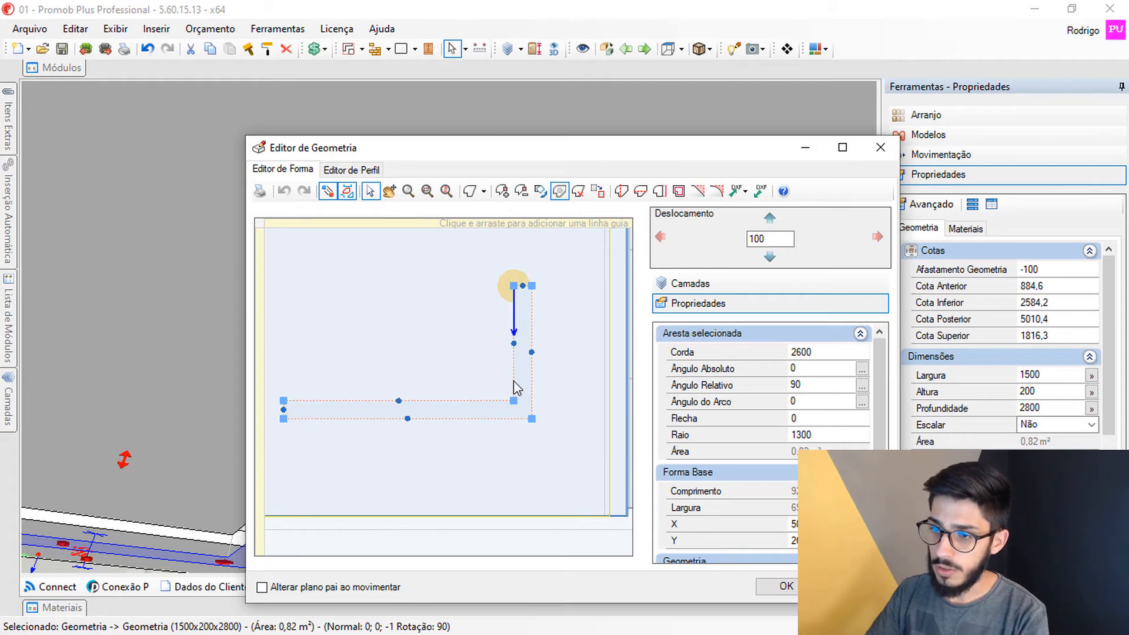
left_click(379, 407)
left_click(825, 353)
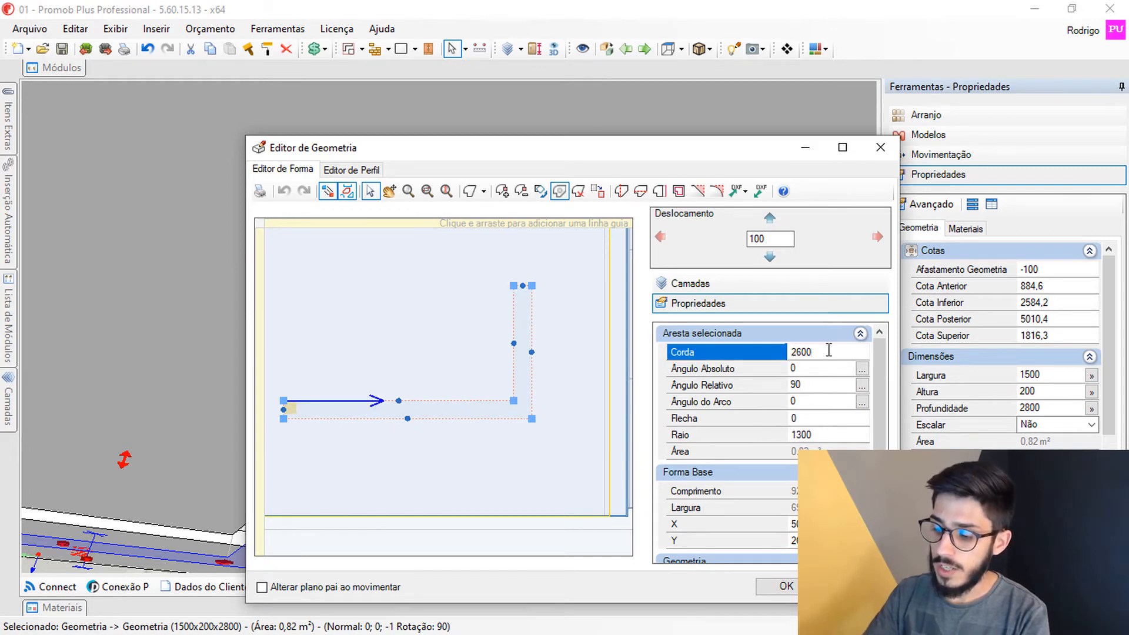
key("Return")
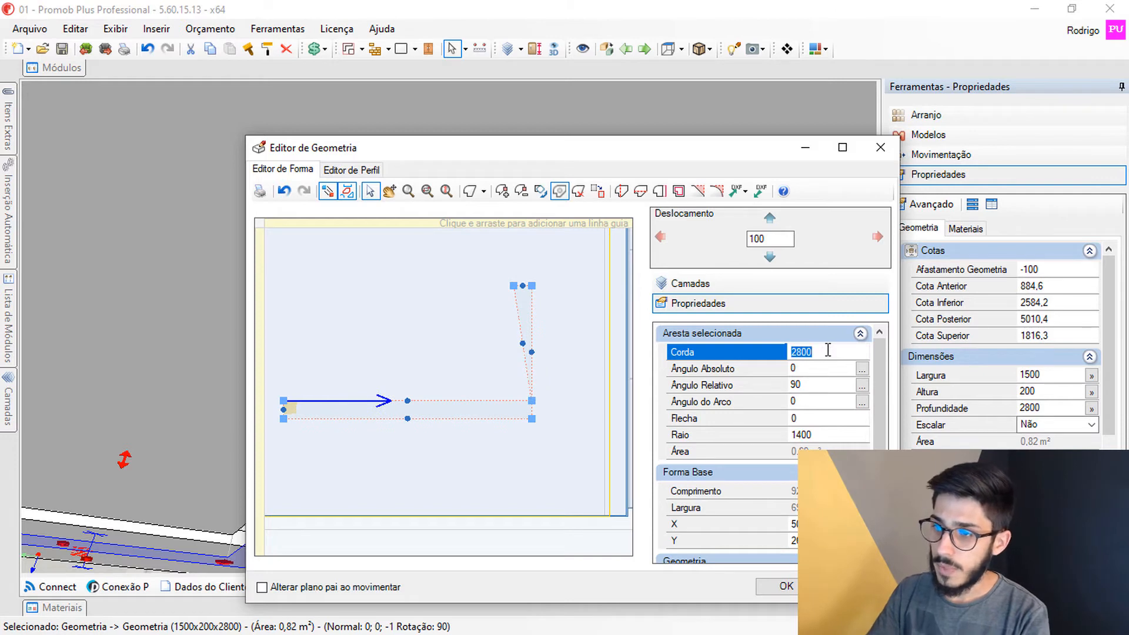
Delete the two end vertices of the short leg to reduce the L-shaped outline to a straight rectangle.
left_click(521, 191)
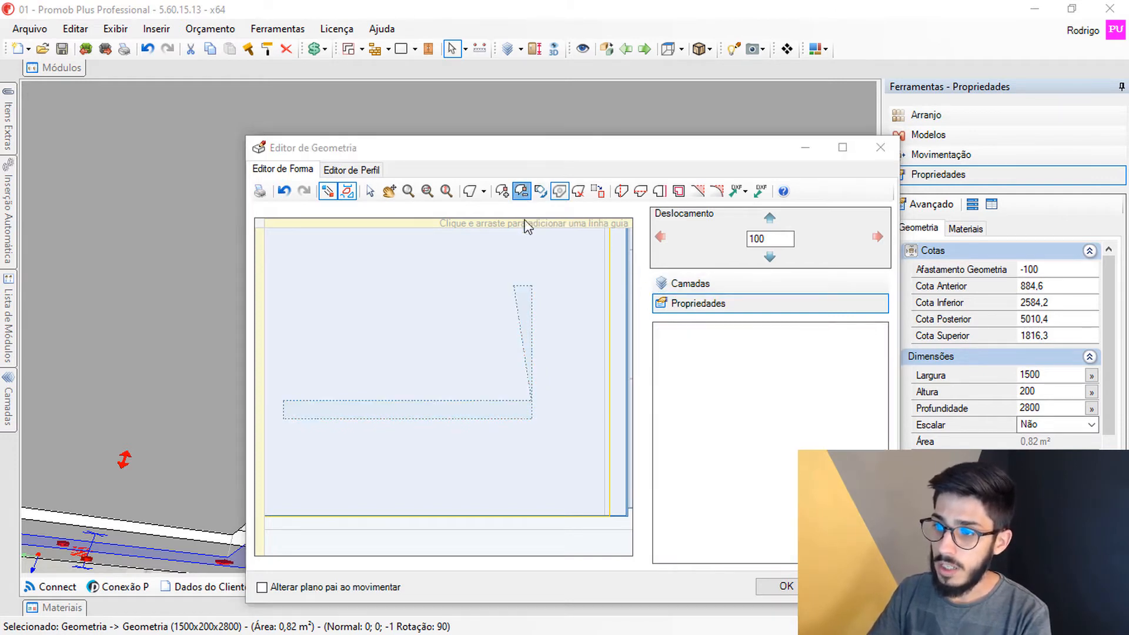
left_click(515, 288)
left_click(531, 287)
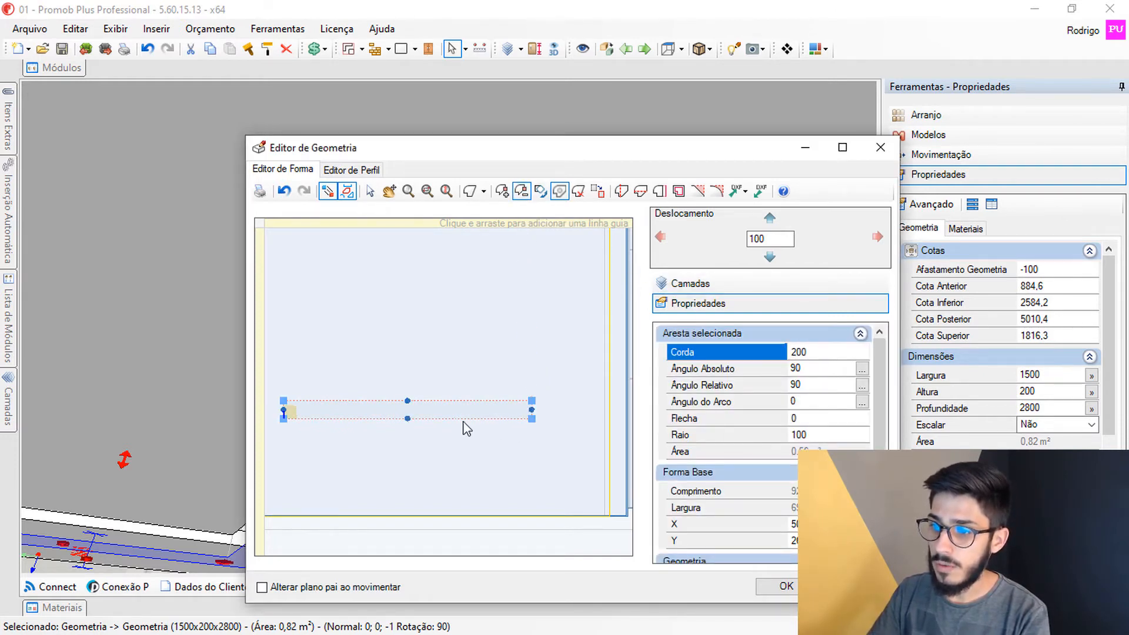
middle_click_drag(332, 400, 368, 398)
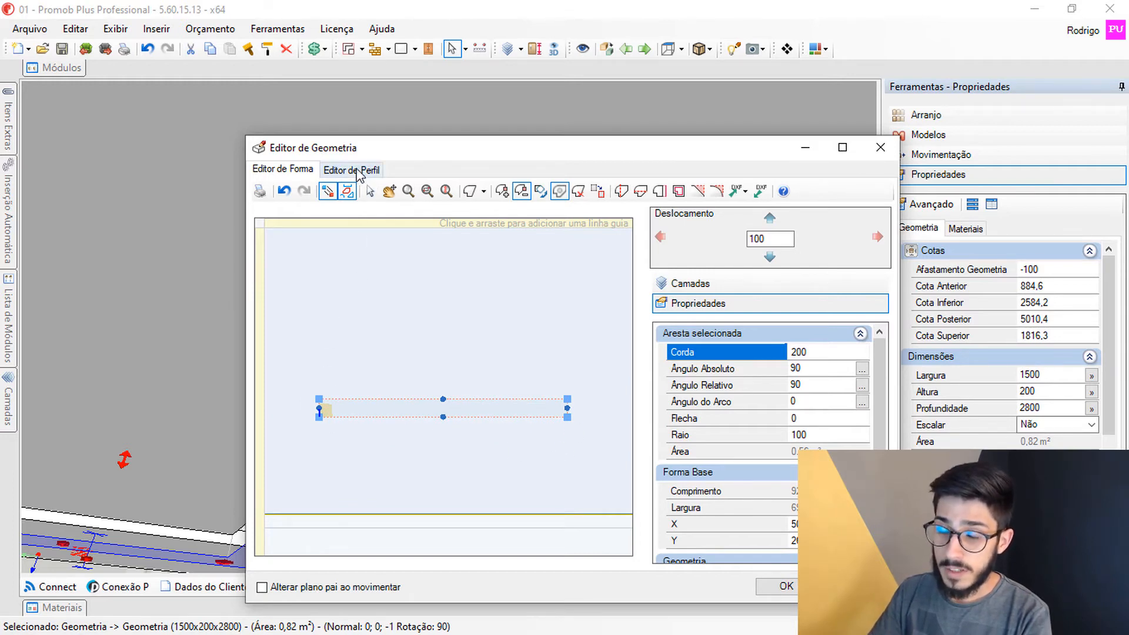
Check the slot's cross-section in the profile editor and apply the geometry changes to the ceiling.
left_click(357, 170)
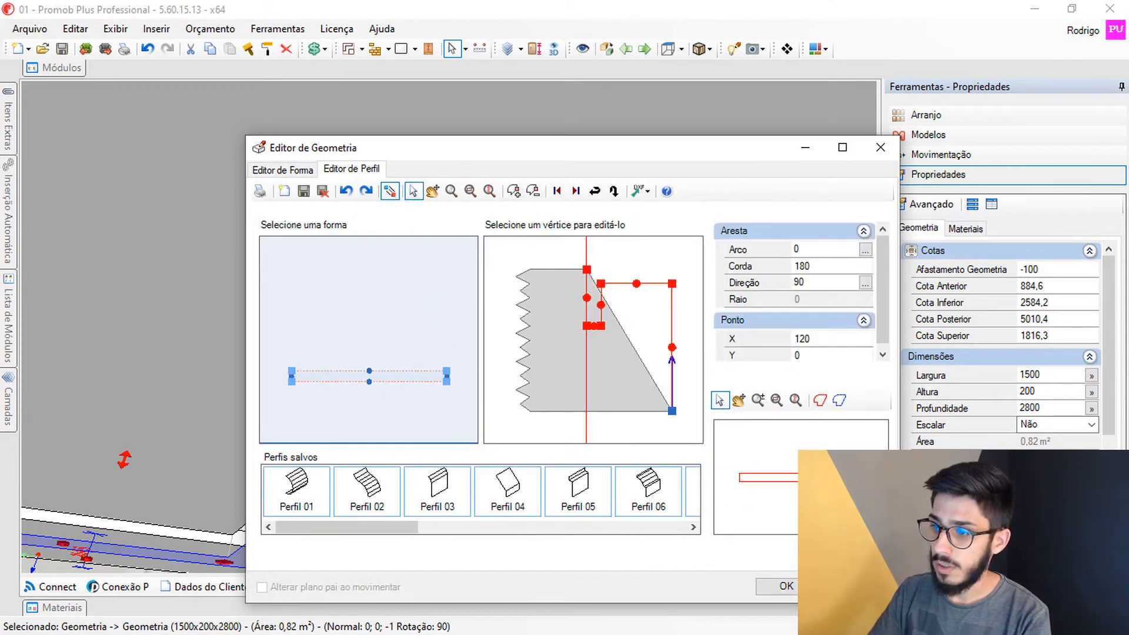
middle_click_drag(870, 478, 829, 496)
scroll(777, 478, "up", 2)
scroll(788, 478, "down", 2)
scroll(788, 478, "up", 3)
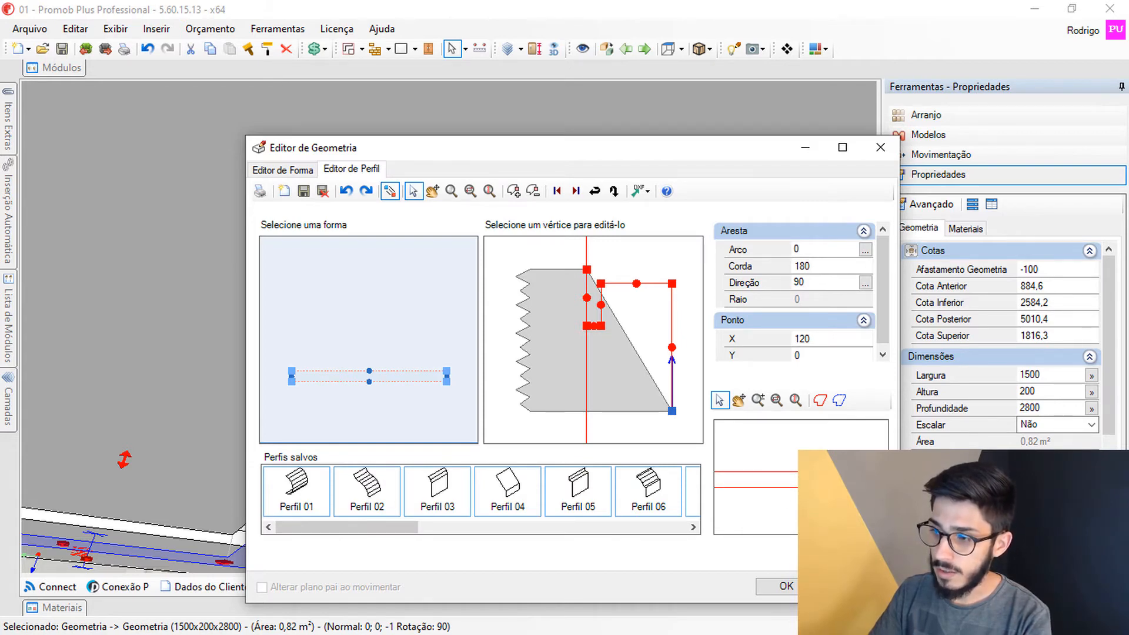
scroll(783, 481, "down", 3)
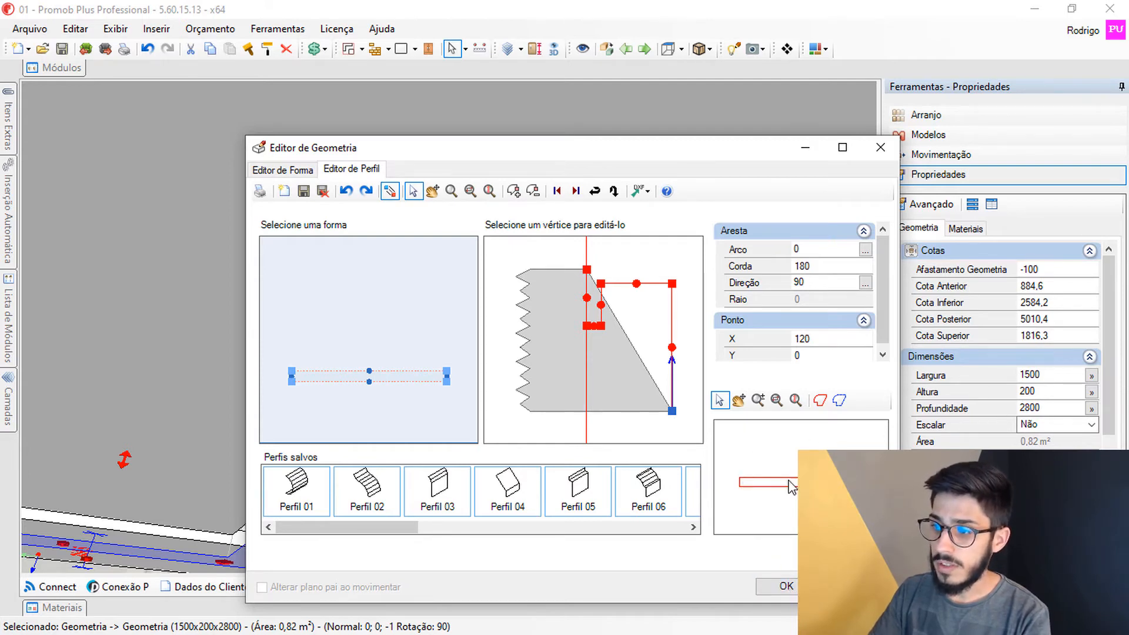
left_click(759, 589)
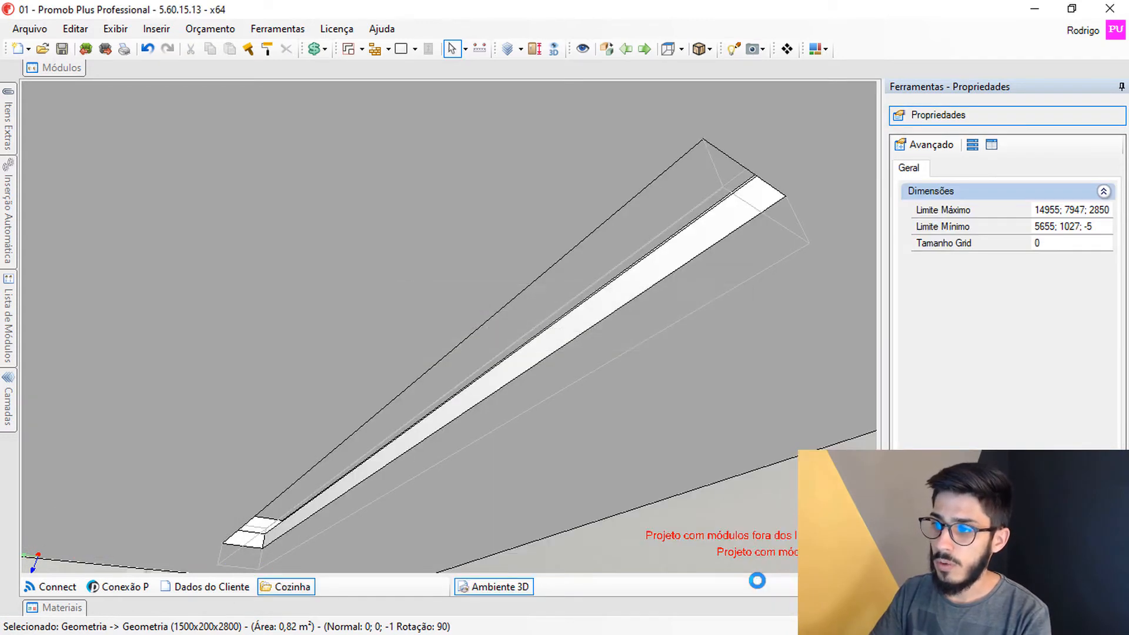
Examine the straight light slot's window end from below with the invisible objects hidden, and show them again.
middle_click_drag(619, 332, 520, 322)
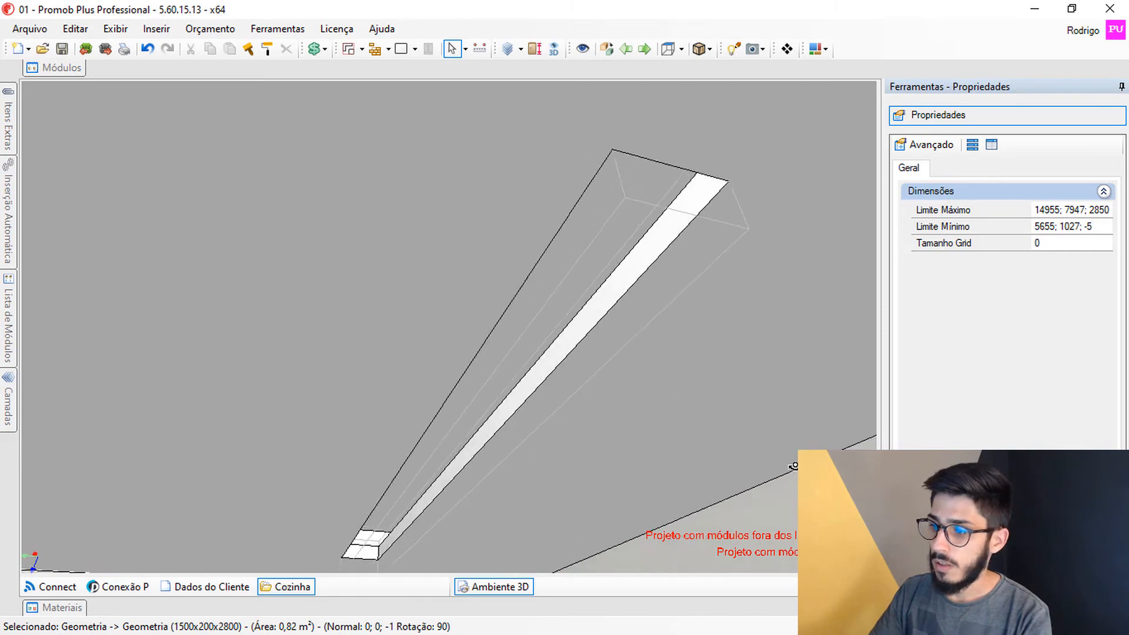
left_click(829, 586)
left_click(858, 518)
middle_click_drag(541, 534, 512, 422)
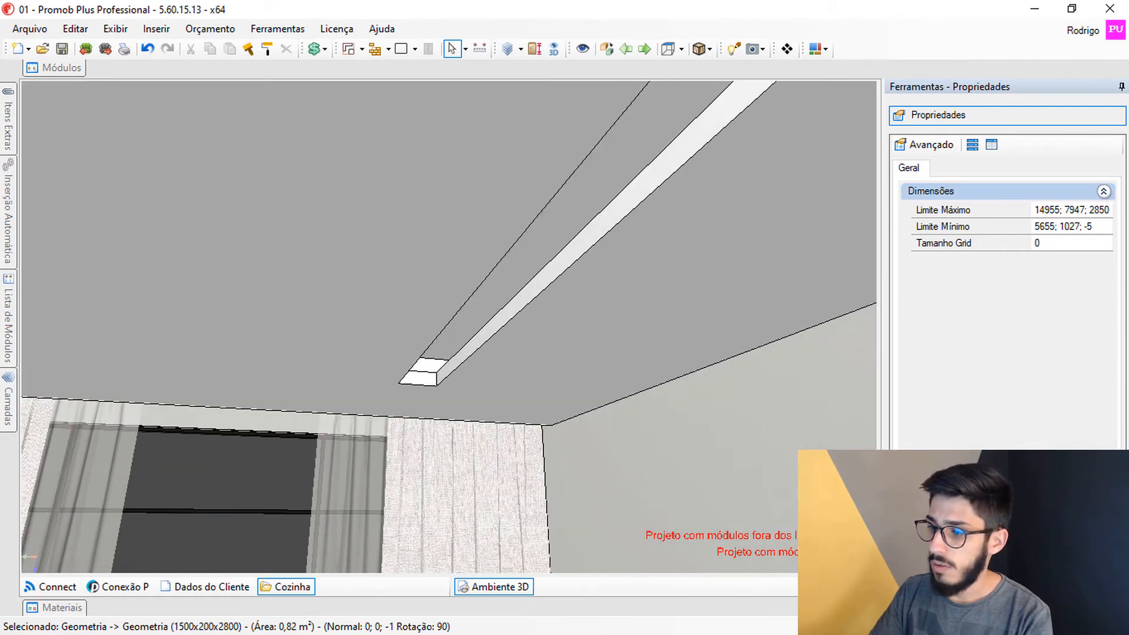
left_click(829, 586)
left_click(865, 461)
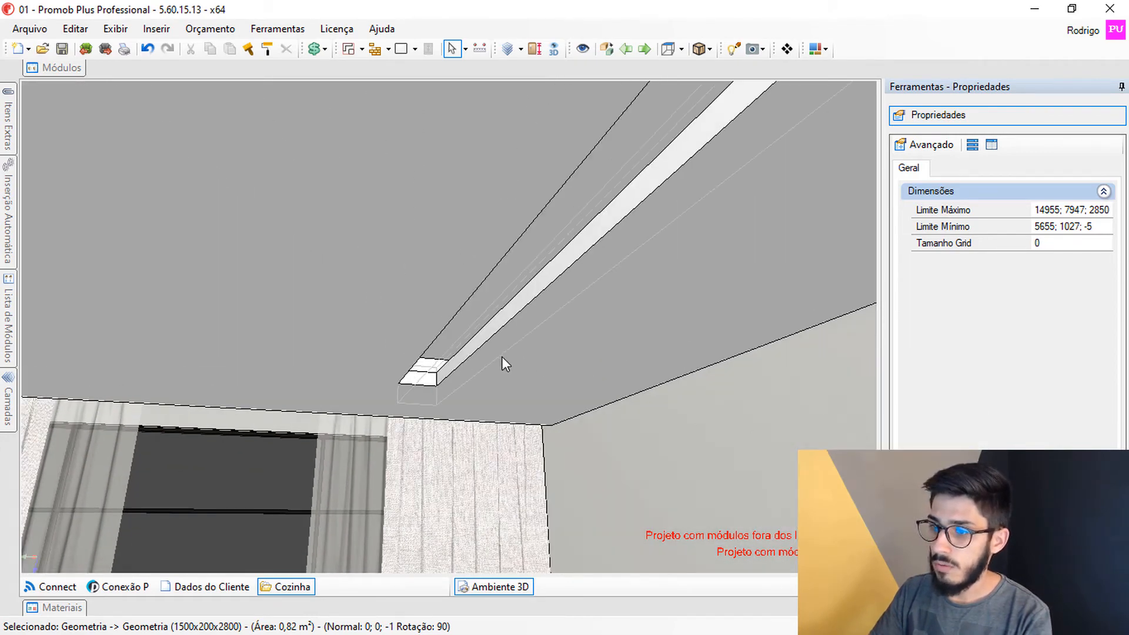
Duplicate the straight light slot with an X offset of 200 beside the original.
left_click(440, 402)
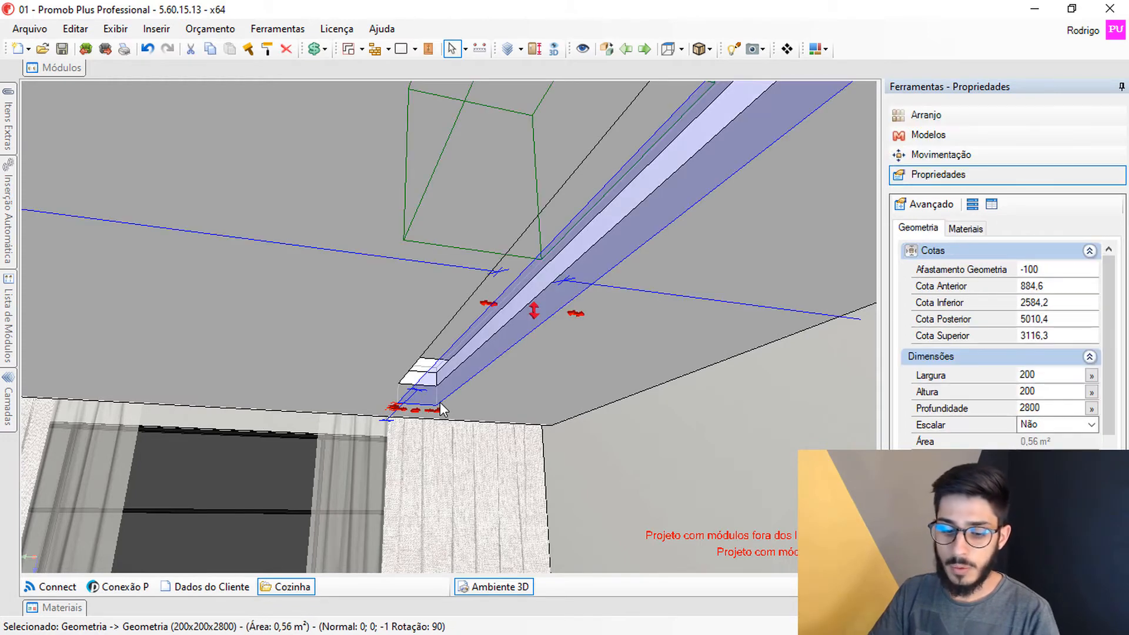
left_click(440, 408)
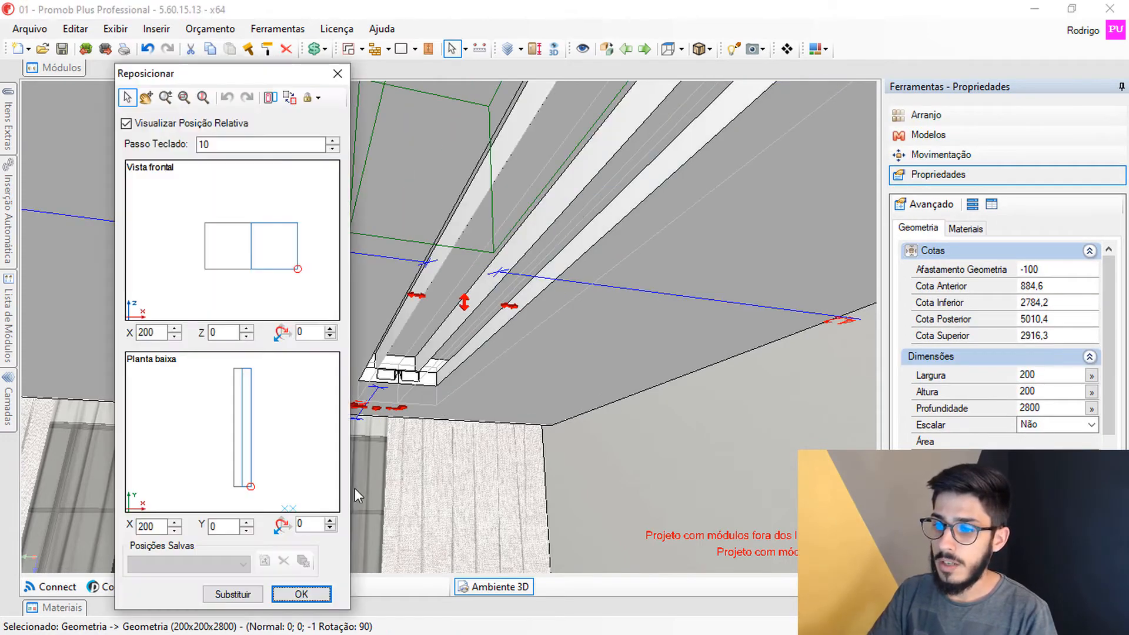
left_click(299, 595)
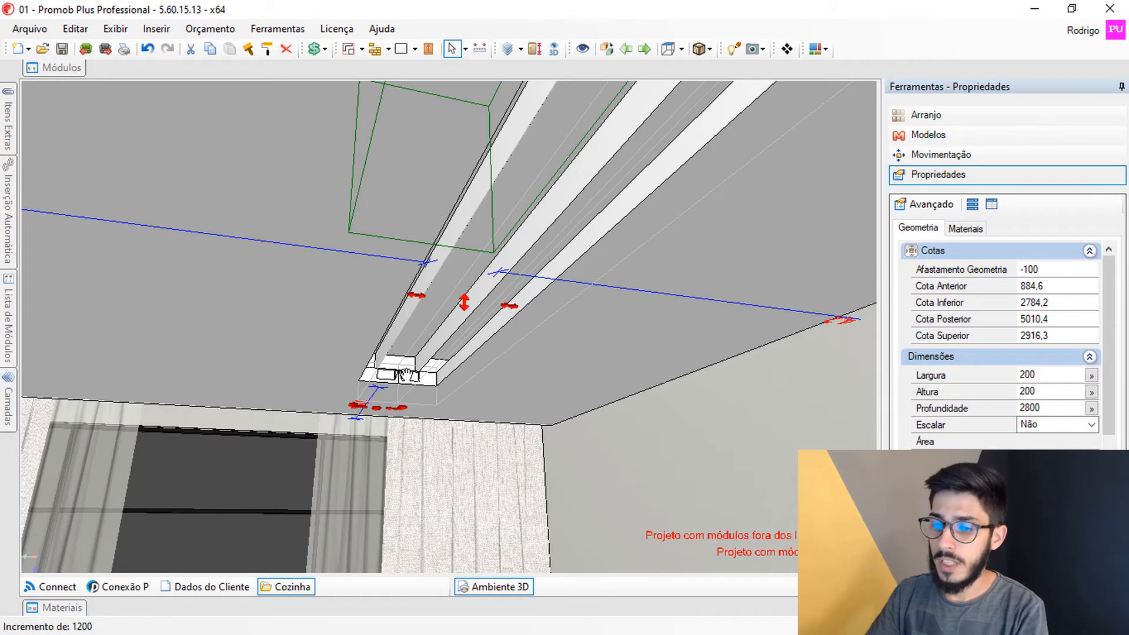
Set the movement increment to 100 and move the copied slot away from the original, to 3084,2 from the side wall.
key("minus")
key("minus")
key("minus")
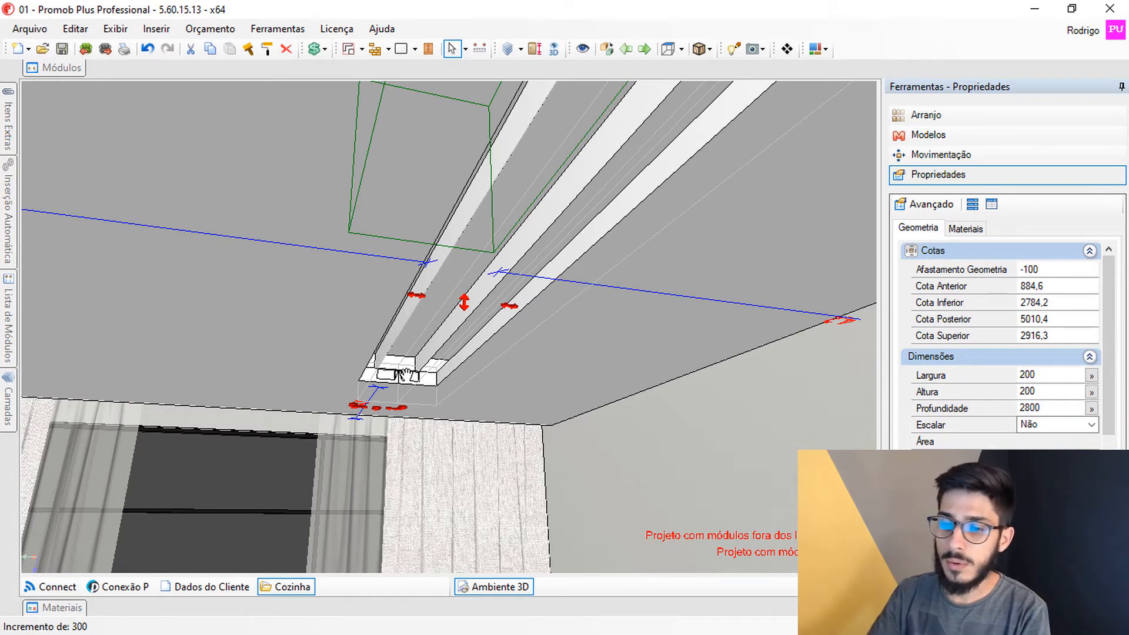
key("minus")
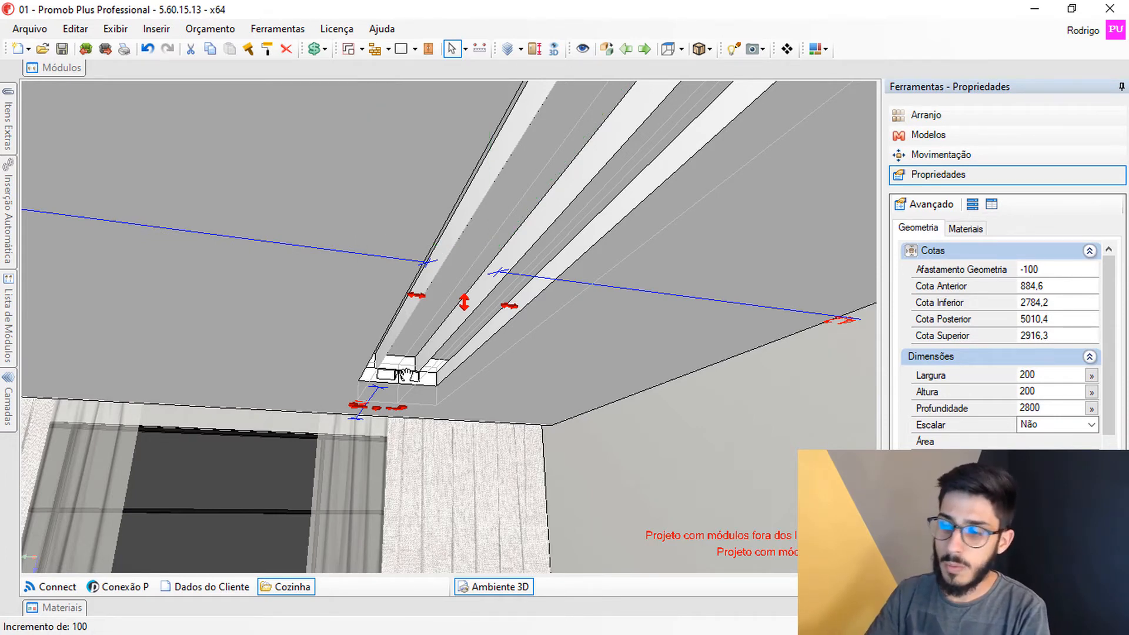
middle_click_drag(406, 374, 411, 348)
left_click_drag(411, 348, 414, 347)
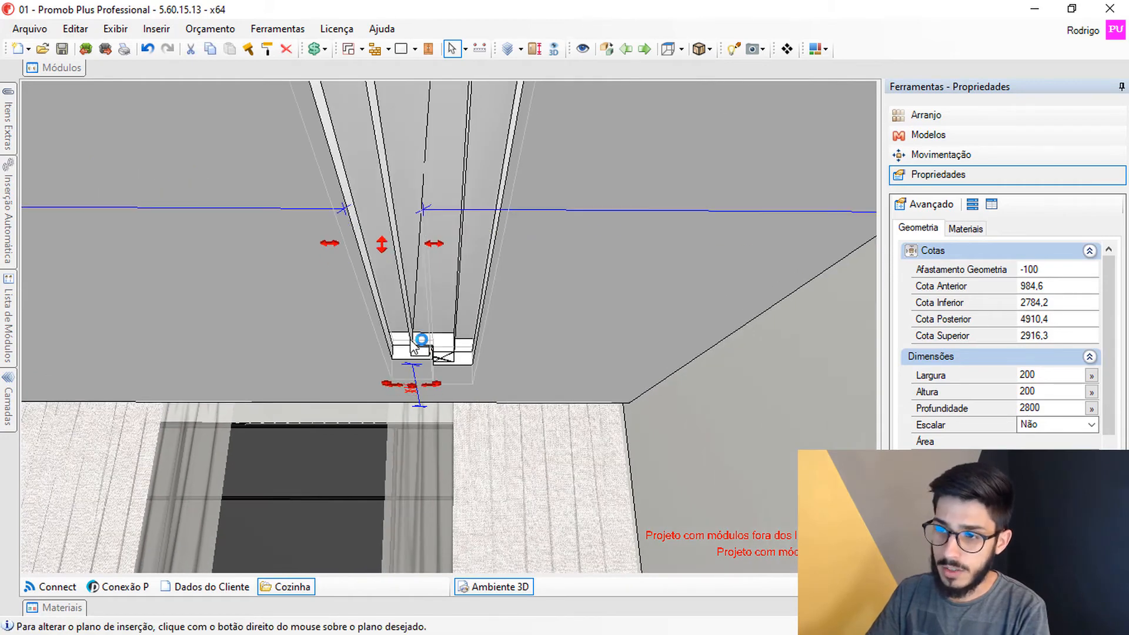
key("Down")
key("Left")
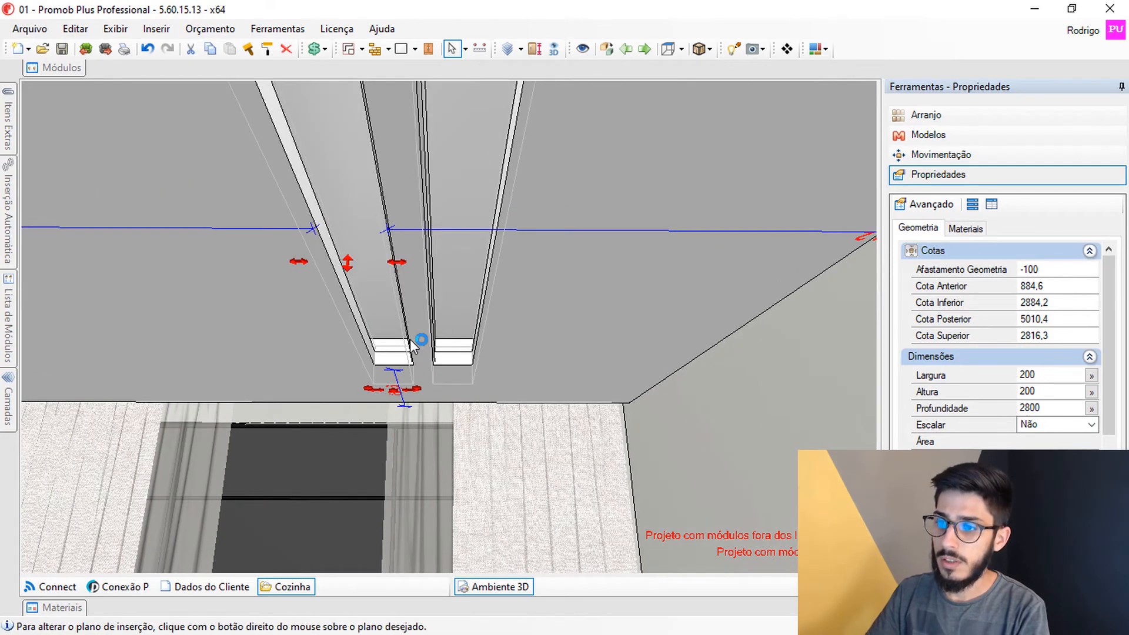
middle_click_drag(411, 342, 552, 375)
key("Left")
key("Left")
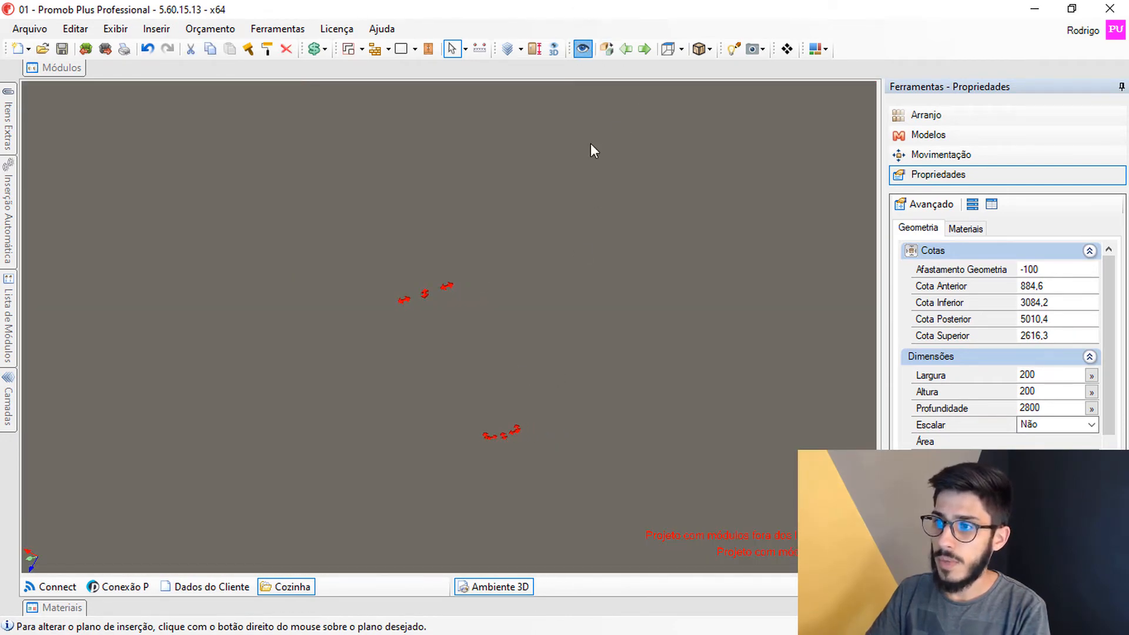
Shorten the copied light slot by stretching its window end inward.
left_click_drag(843, 336, 872, 331)
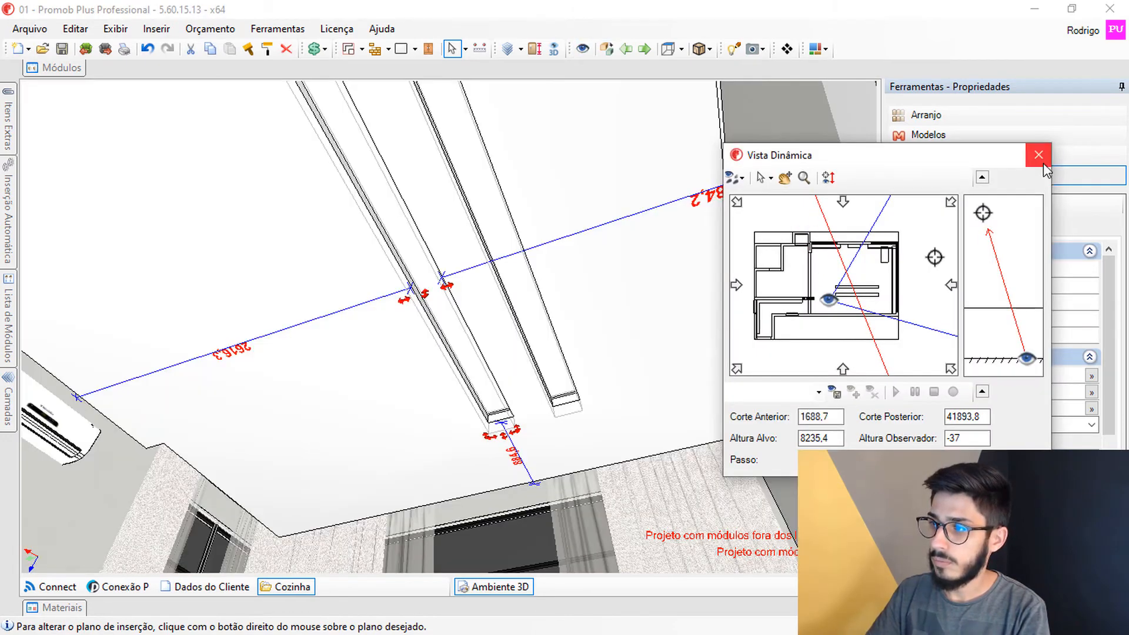
left_click(1038, 155)
middle_click_drag(585, 353, 607, 486)
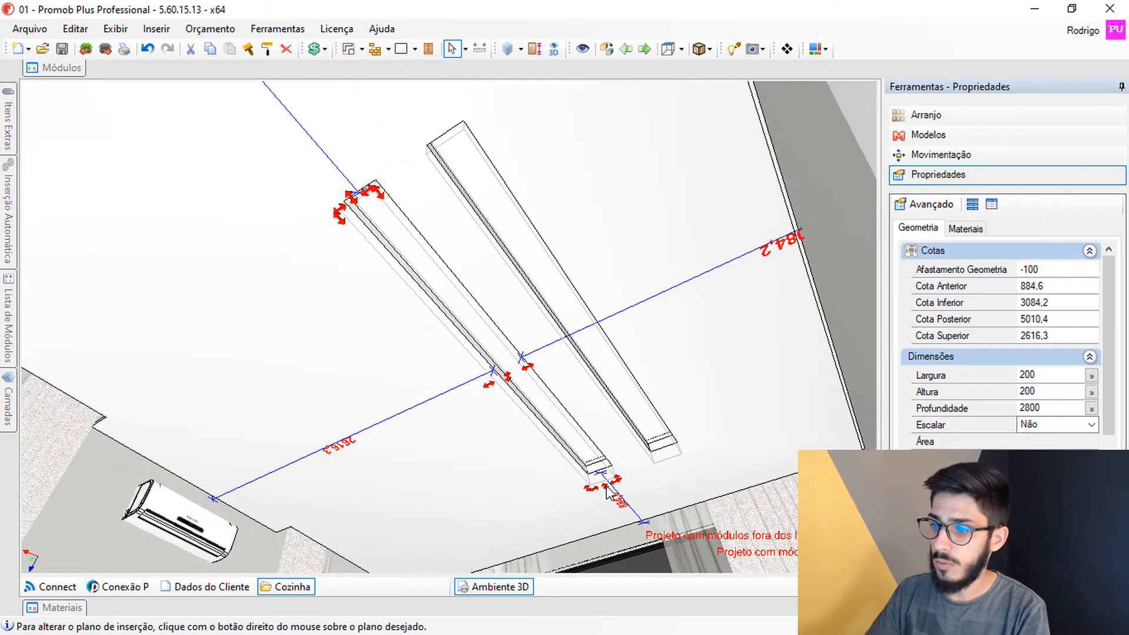
left_click_drag(606, 488, 571, 447)
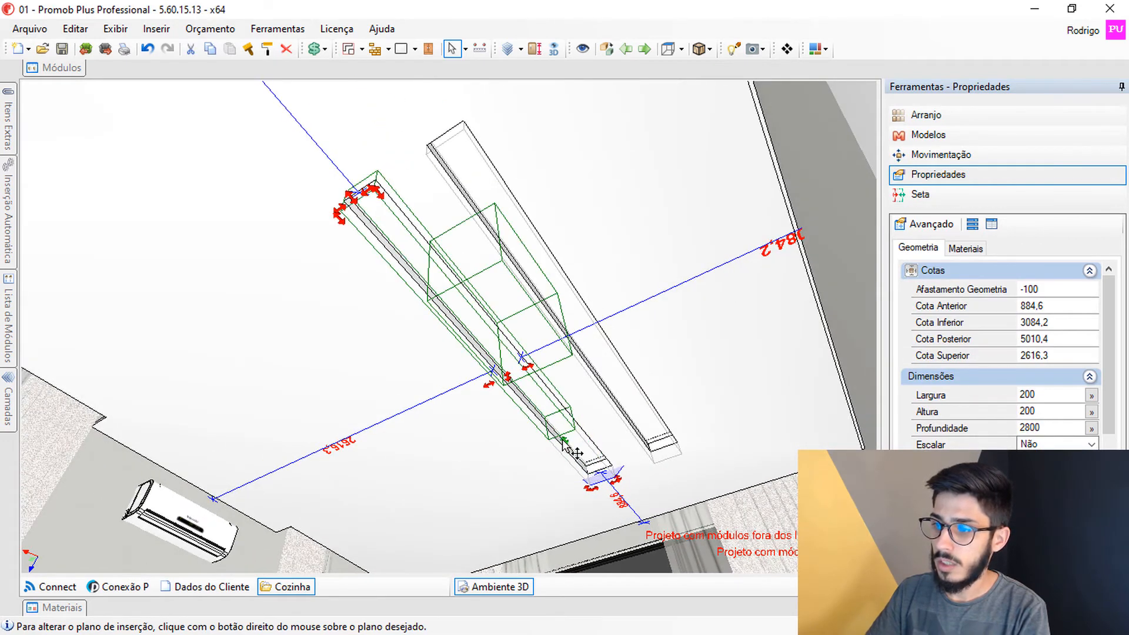
Open the original light slot for geometry editing and add a vertex on its upper long edge near the far end.
left_click(680, 458)
right_click(682, 459)
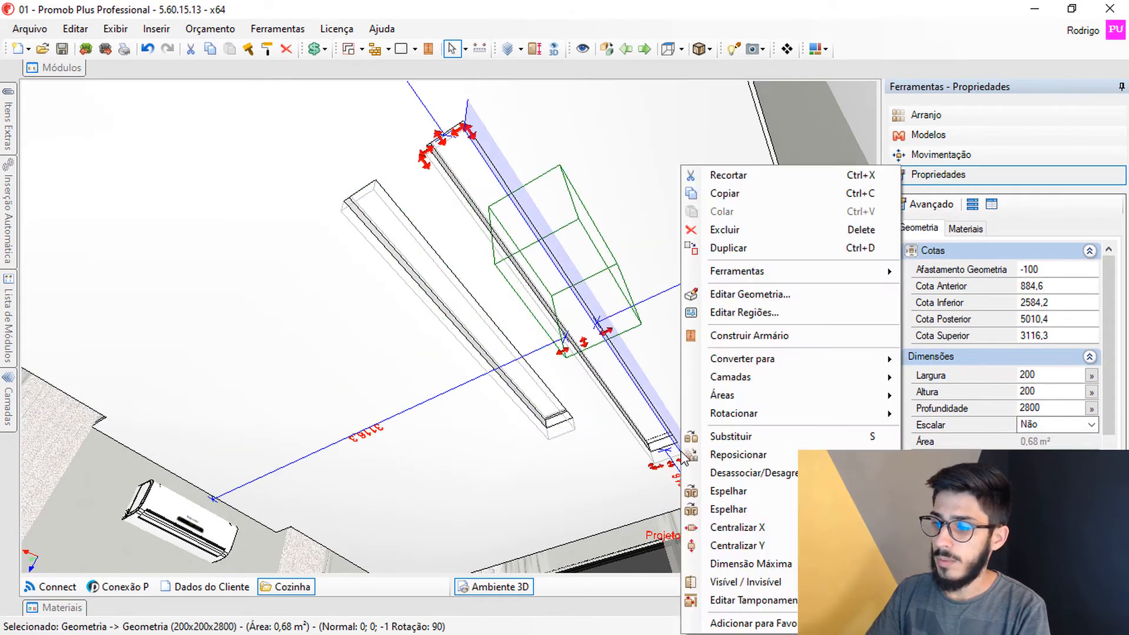
left_click(729, 294)
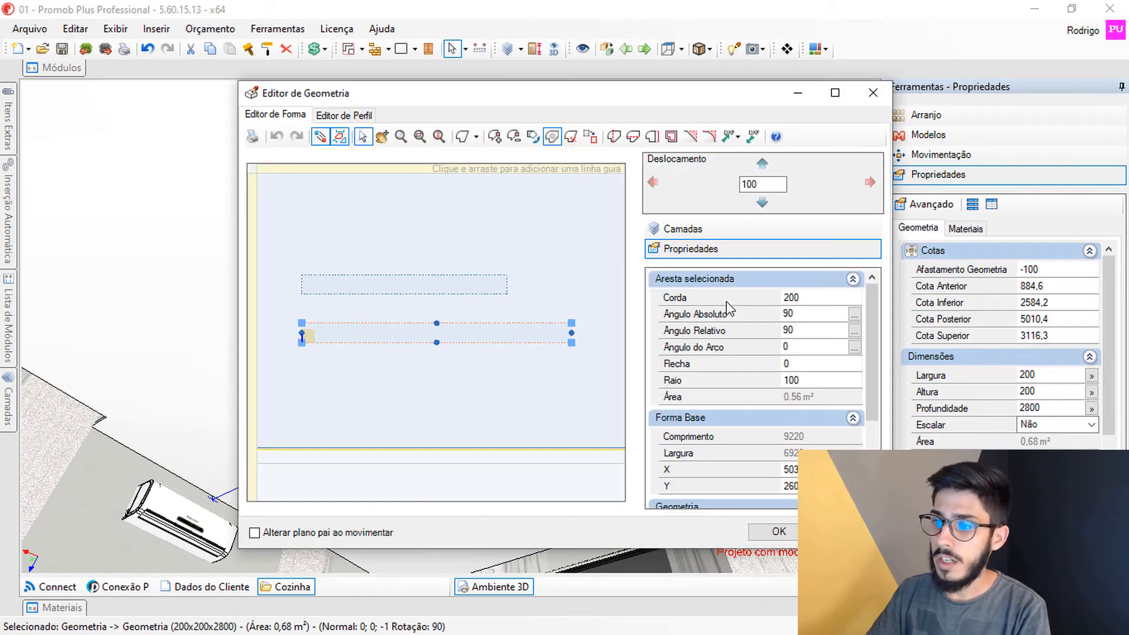
scroll(435, 377, "down", 5)
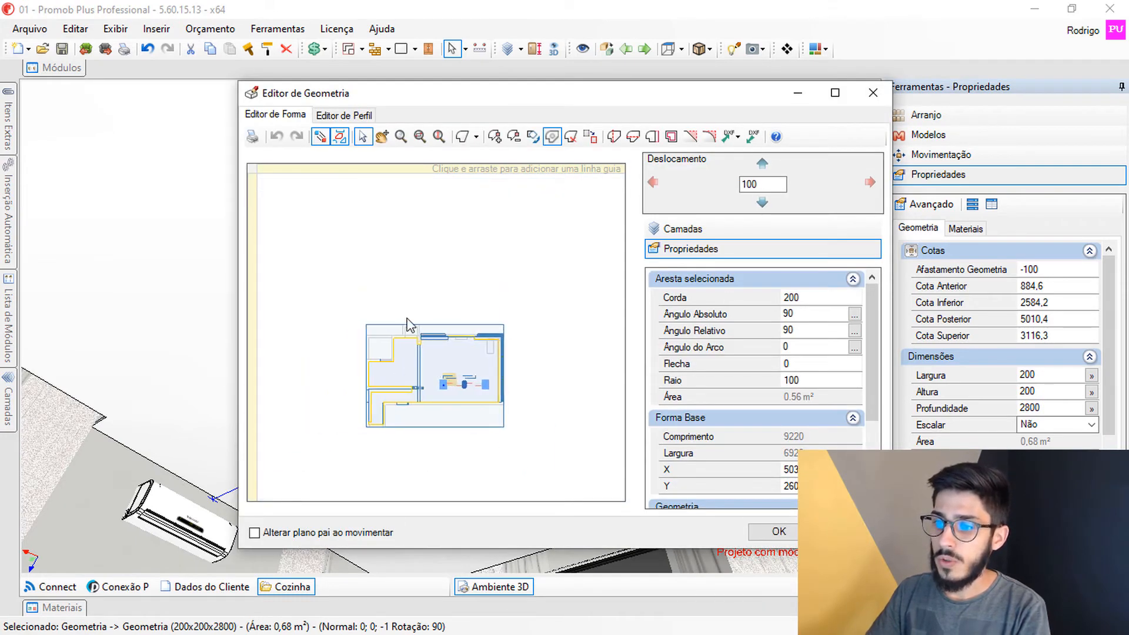
scroll(465, 393, "up", 5)
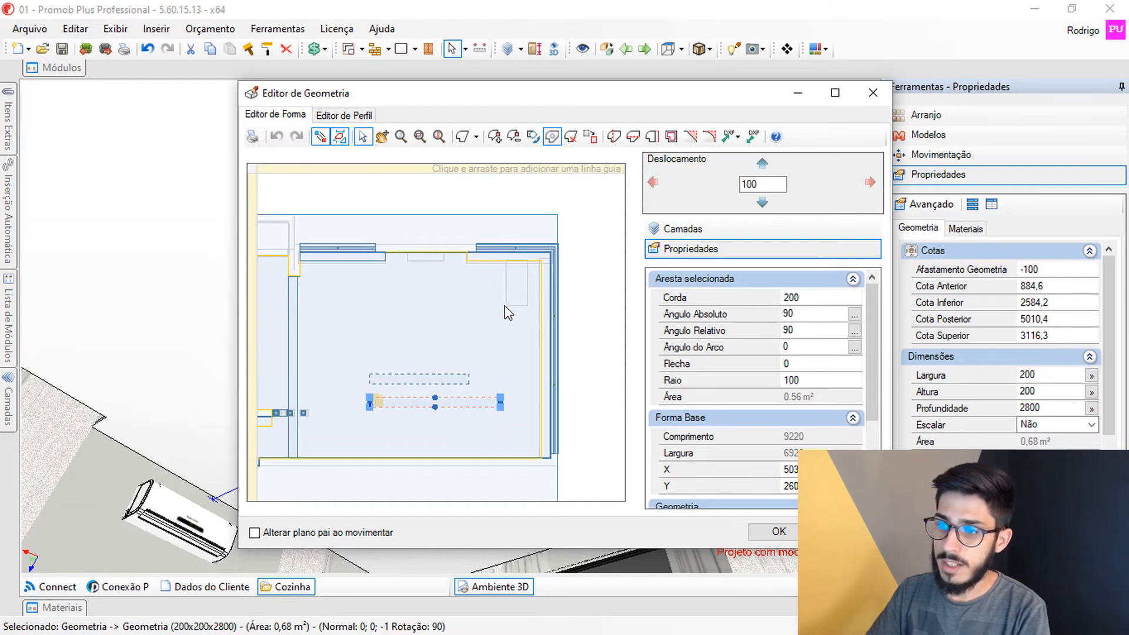
scroll(483, 405, "up", 5)
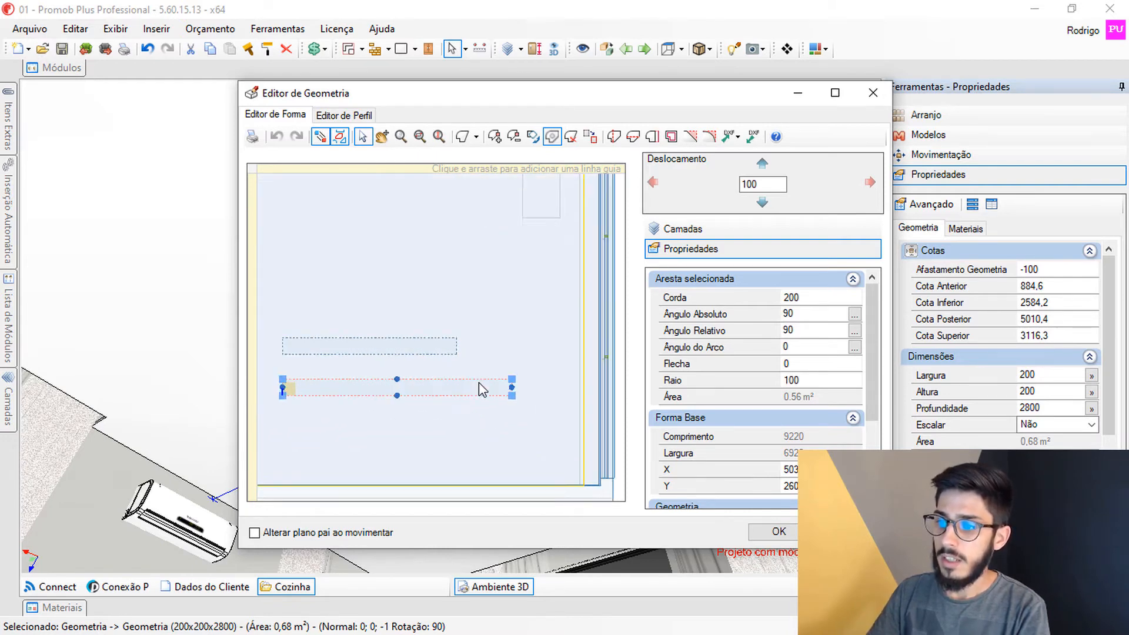
left_click(494, 136)
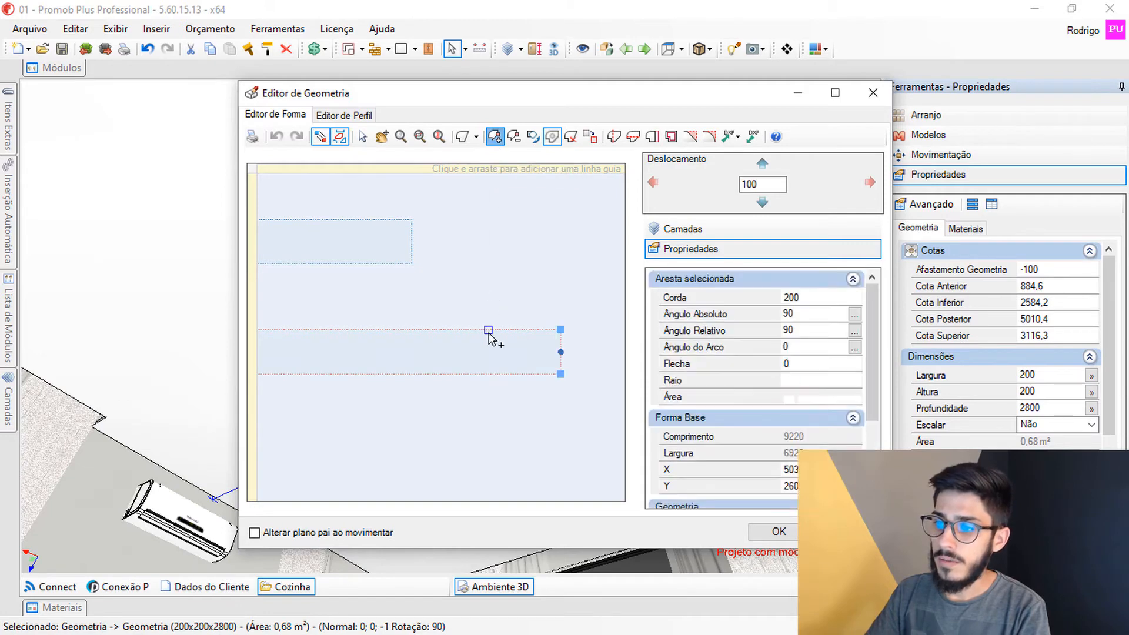
left_click(489, 331)
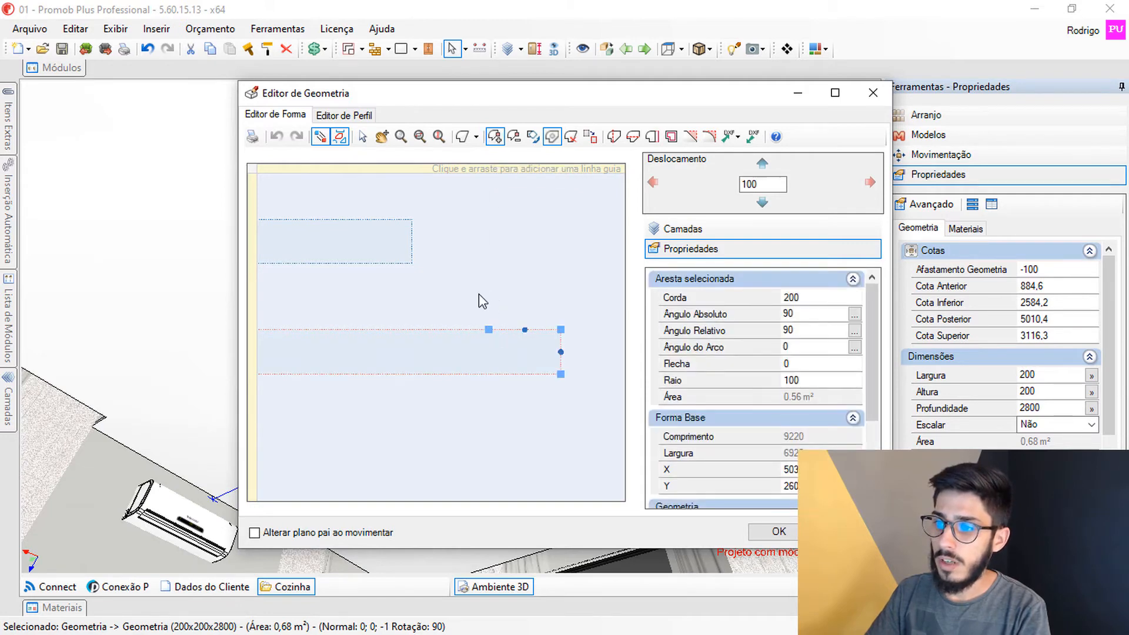
Set the chord of the slot outline's short far-end edge to 3000+400 to start a perpendicular leg.
left_click(561, 362)
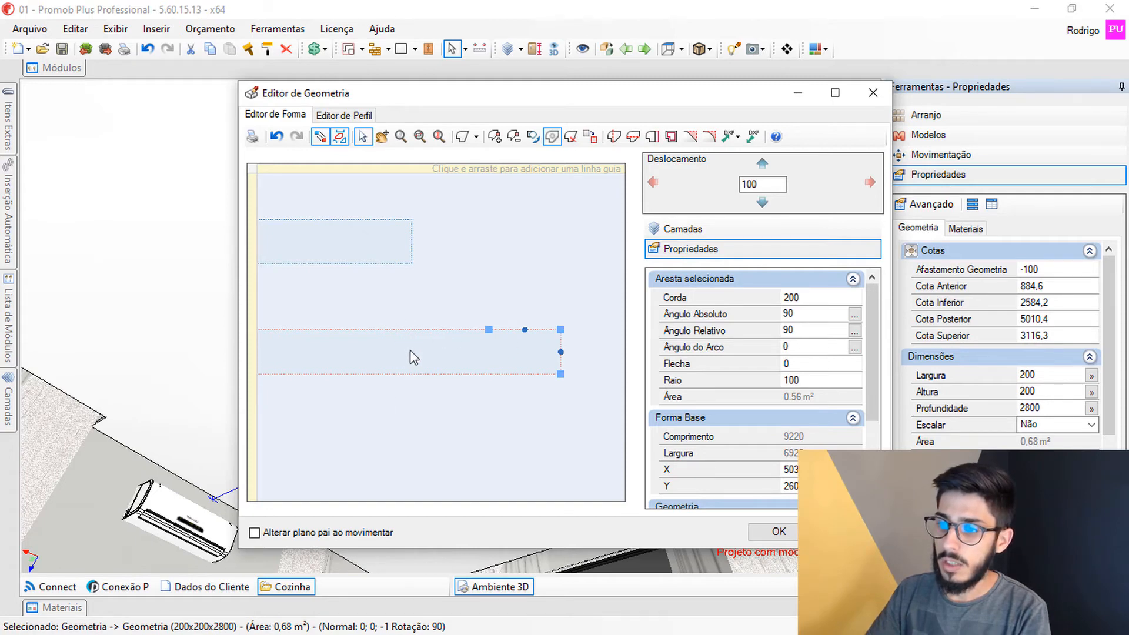
left_click(562, 371)
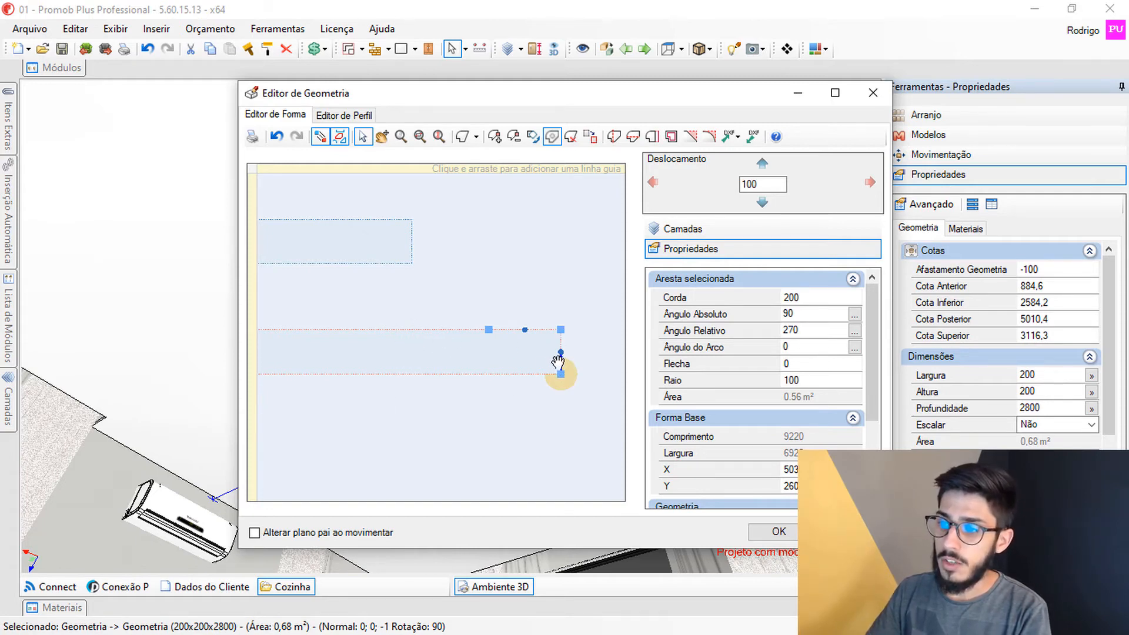
scroll(532, 388, "down", 3)
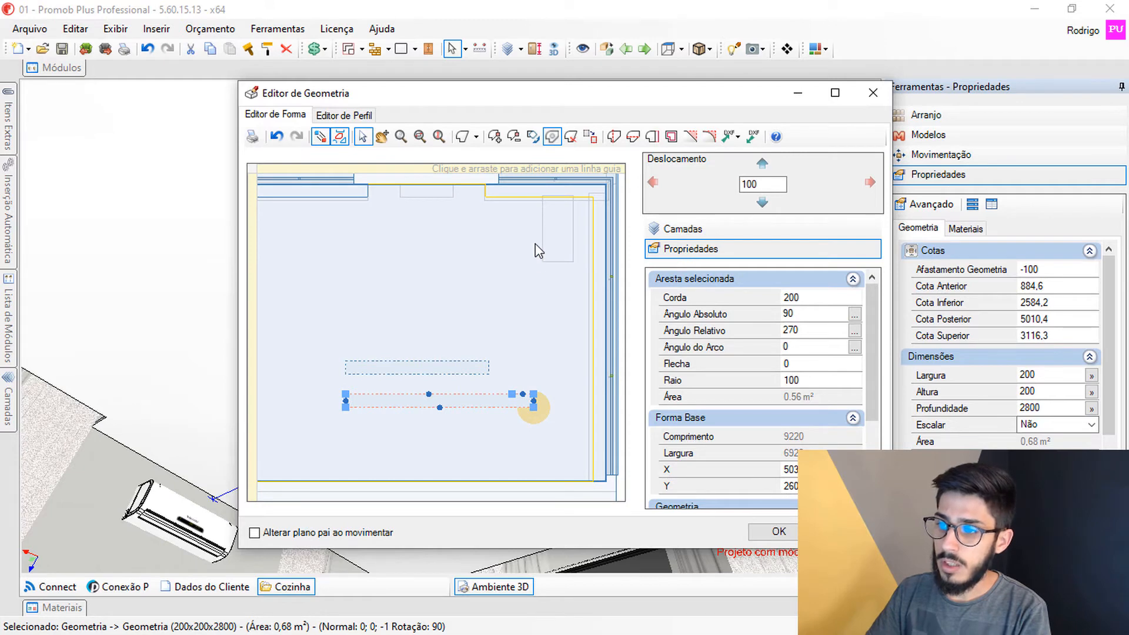
scroll(532, 391, "up", 2)
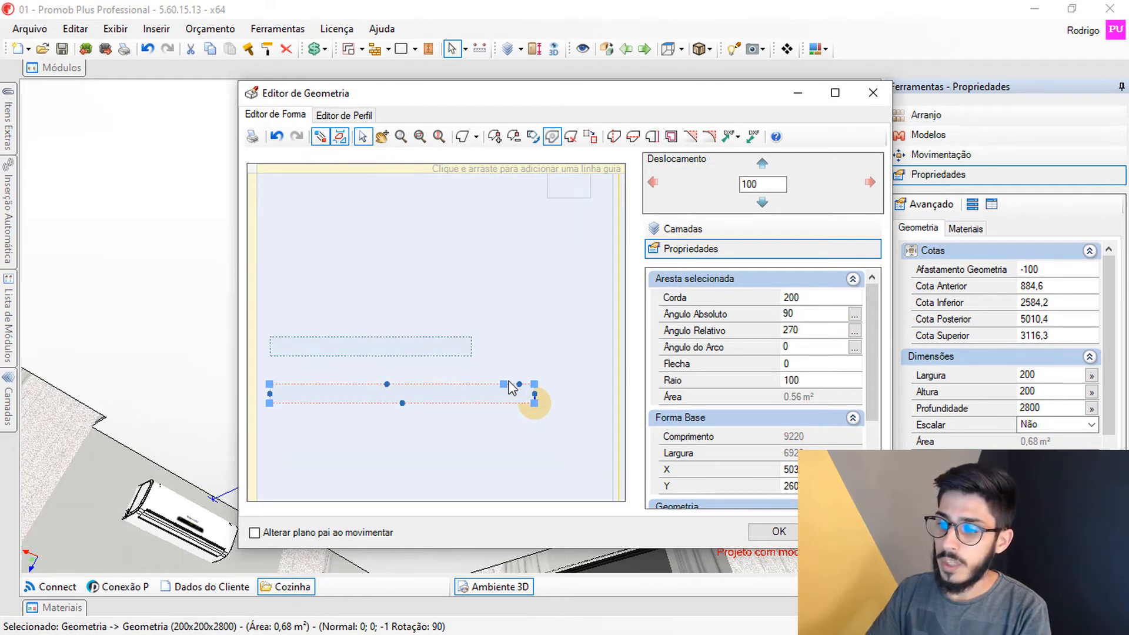
middle_click_drag(509, 365, 516, 384)
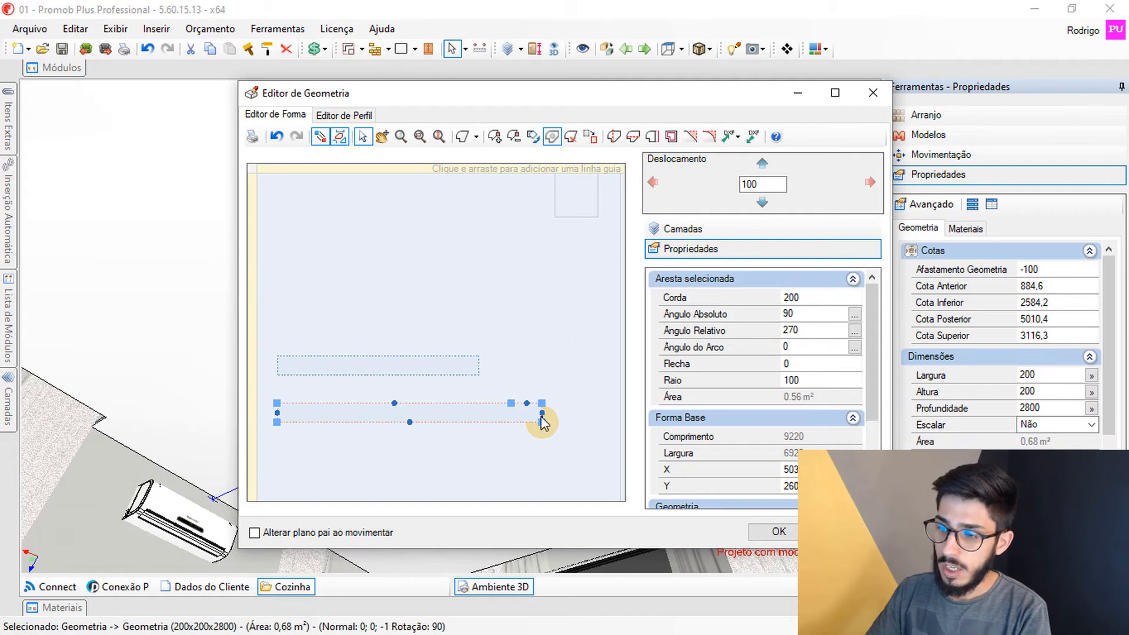
left_click(814, 301)
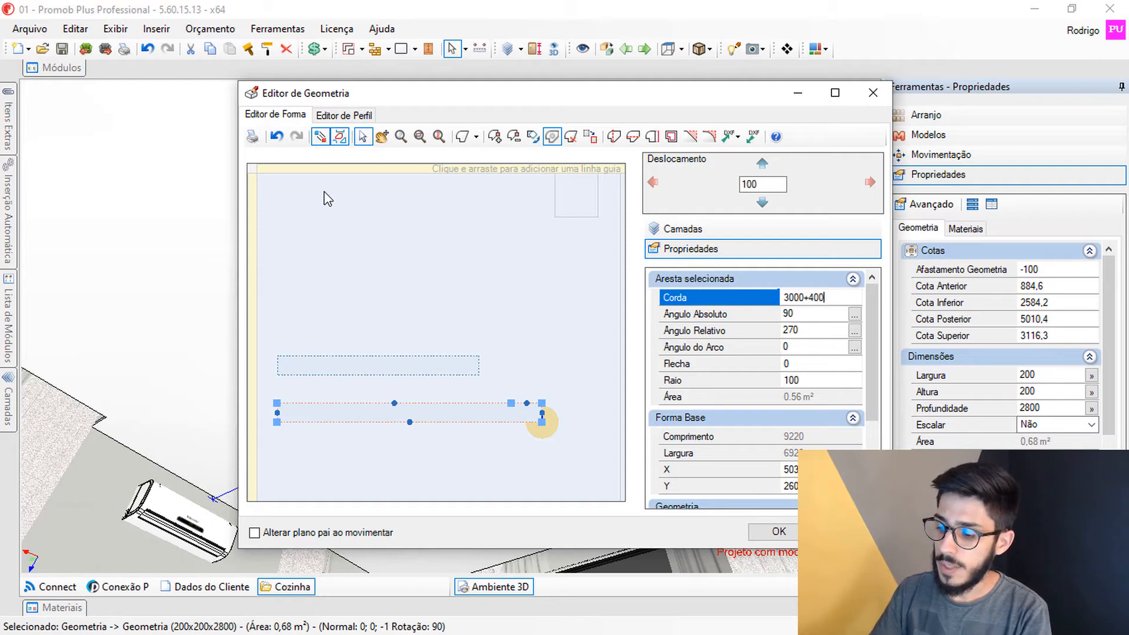
key("Return")
Move the slot outline 700 down the plan in increments of 100, toward the lower wall.
middle_click_drag(418, 257, 405, 371)
scroll(520, 212, "down", 3)
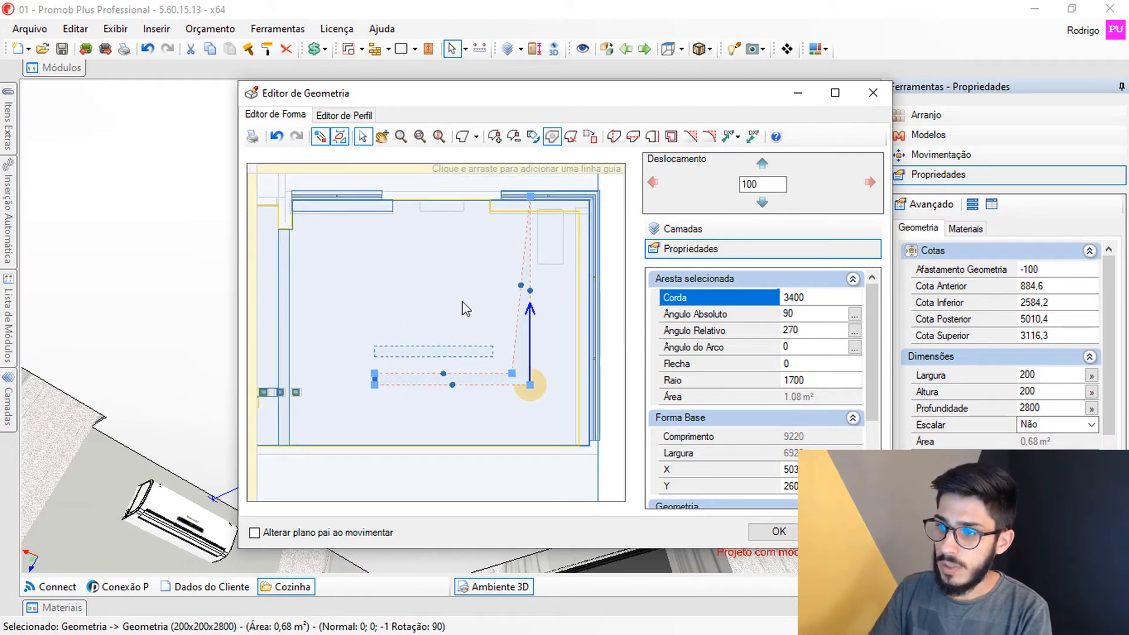
left_click(764, 204)
left_click(766, 205)
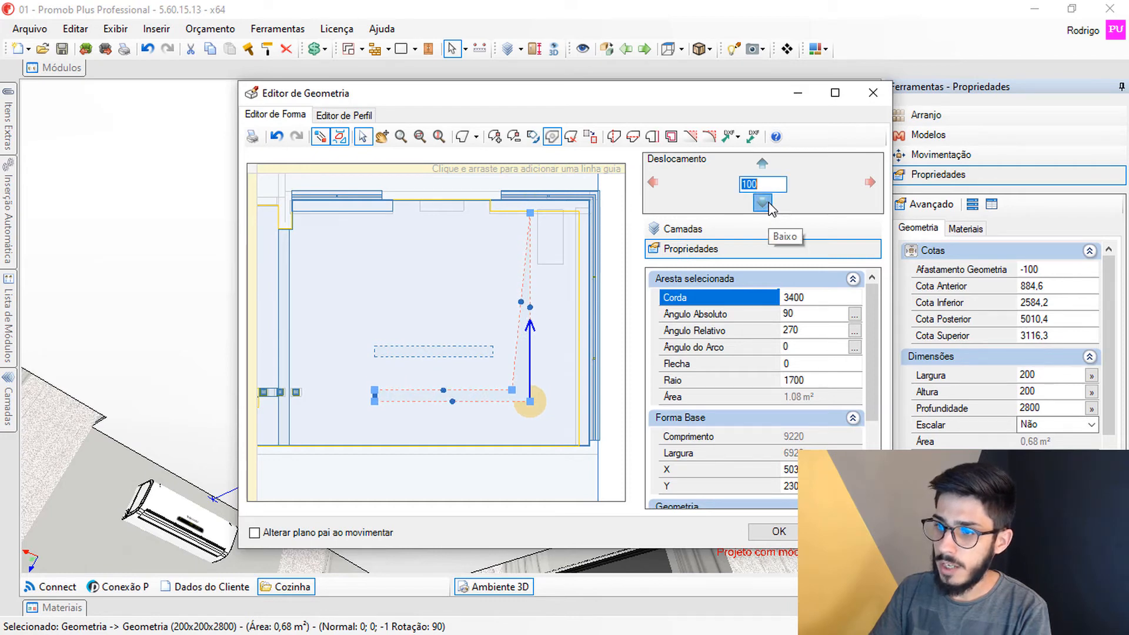
left_click(764, 203)
left_click(764, 204)
left_click(764, 203)
left_click(763, 204)
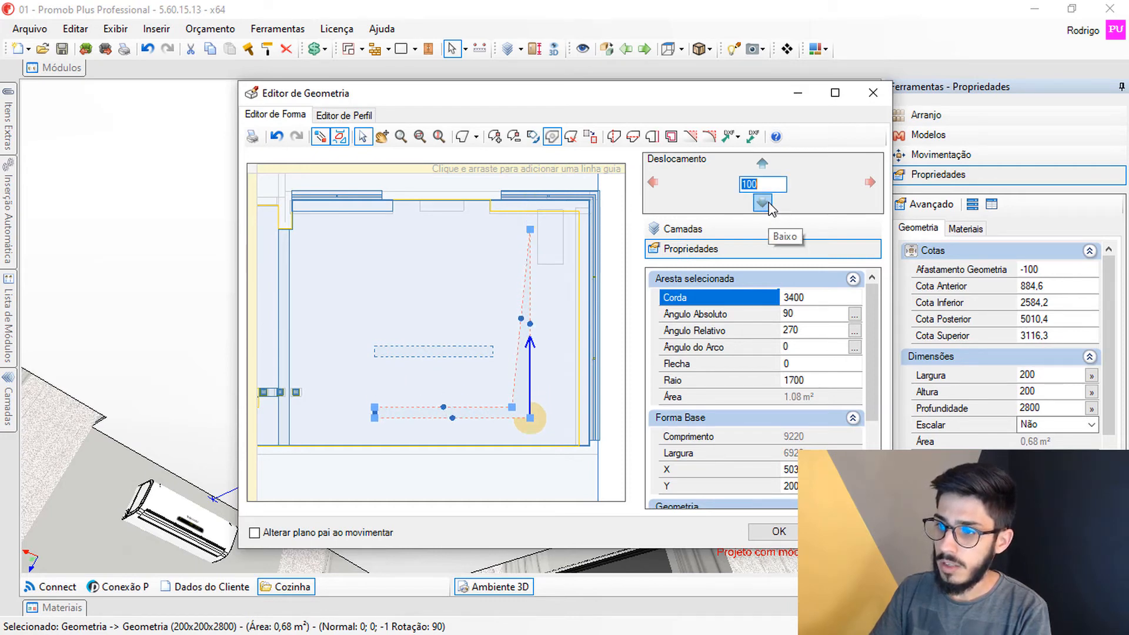
left_click(763, 204)
Add a vertex on the outline's long vertical edge and set the chord of the segment above it to 200.
scroll(547, 259, "up", 3)
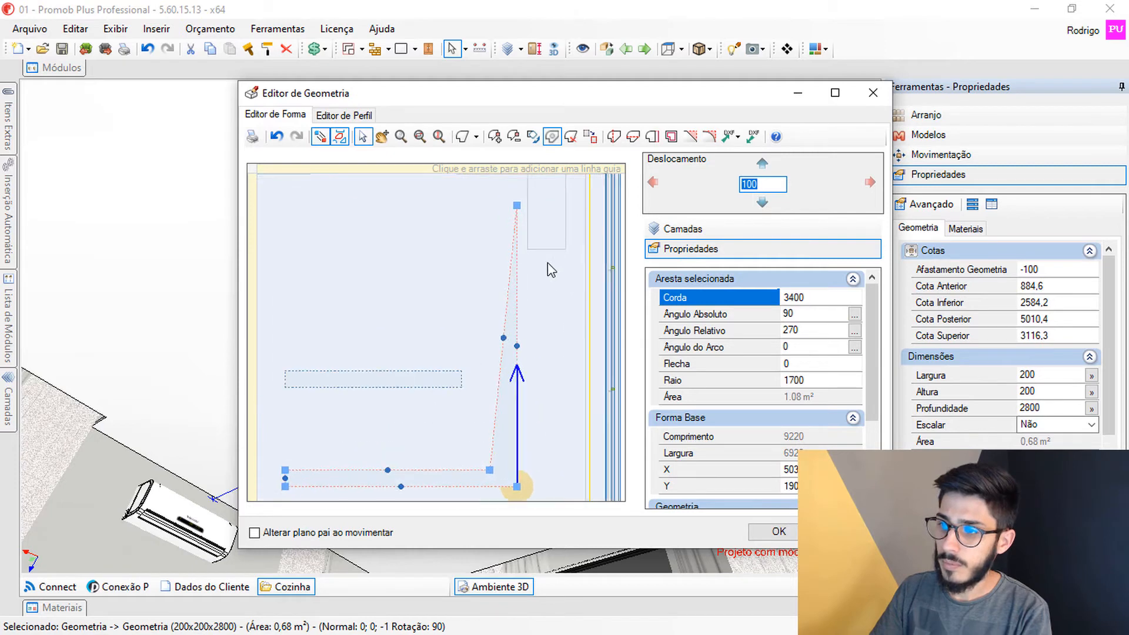
left_click(494, 136)
left_click(505, 288)
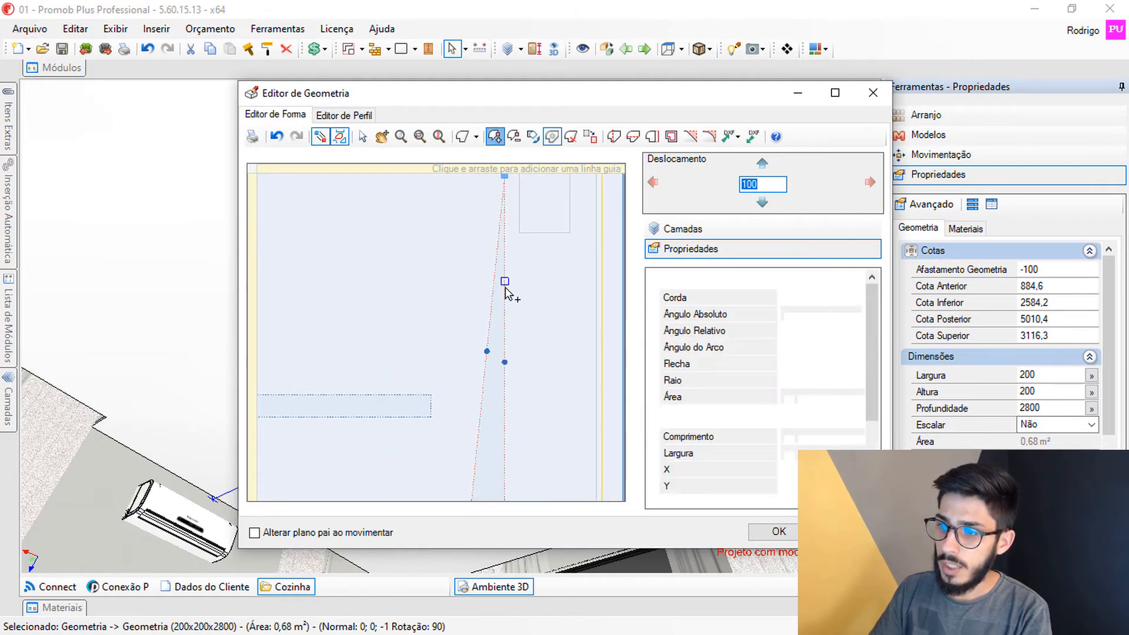
left_click(363, 136)
left_click(505, 212)
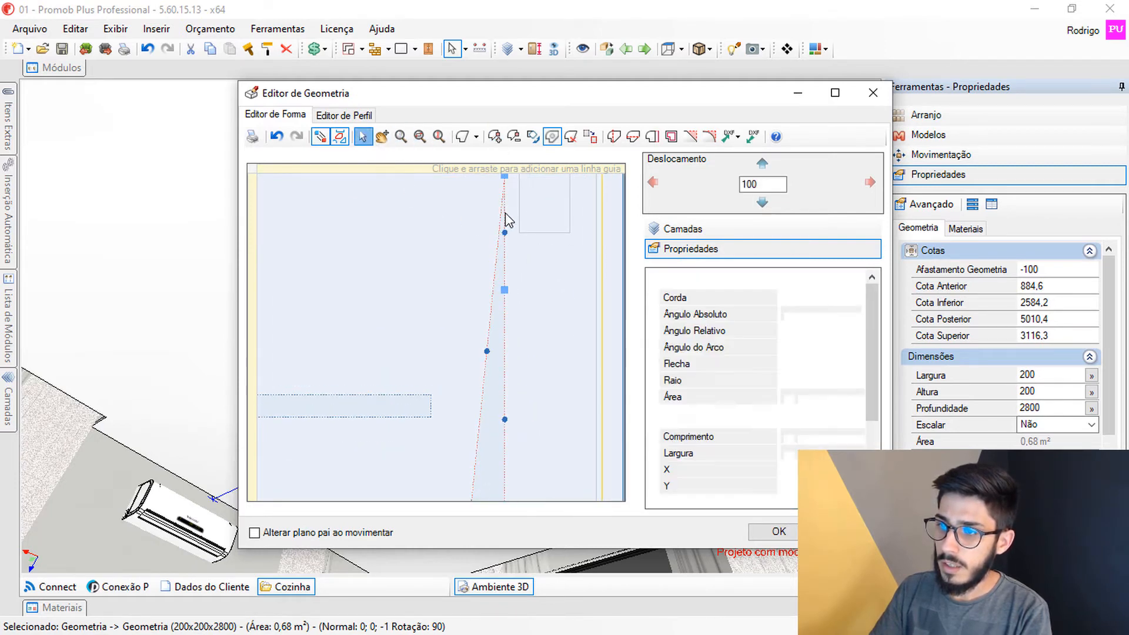
left_click(505, 225)
scroll(494, 247, "up", 2)
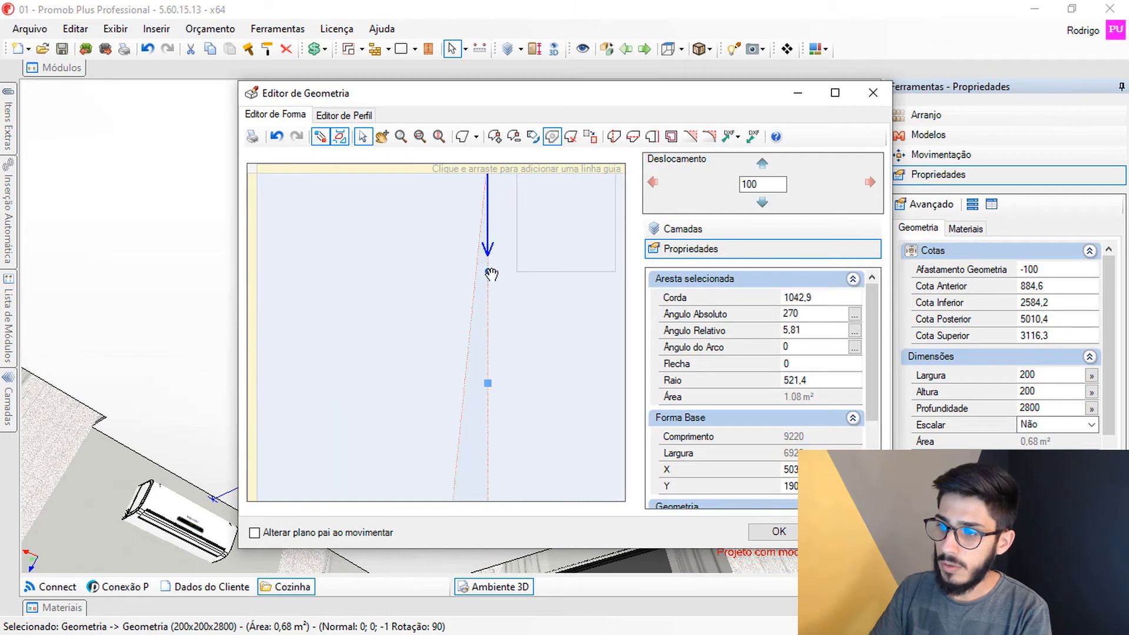
middle_click_drag(488, 288, 490, 316)
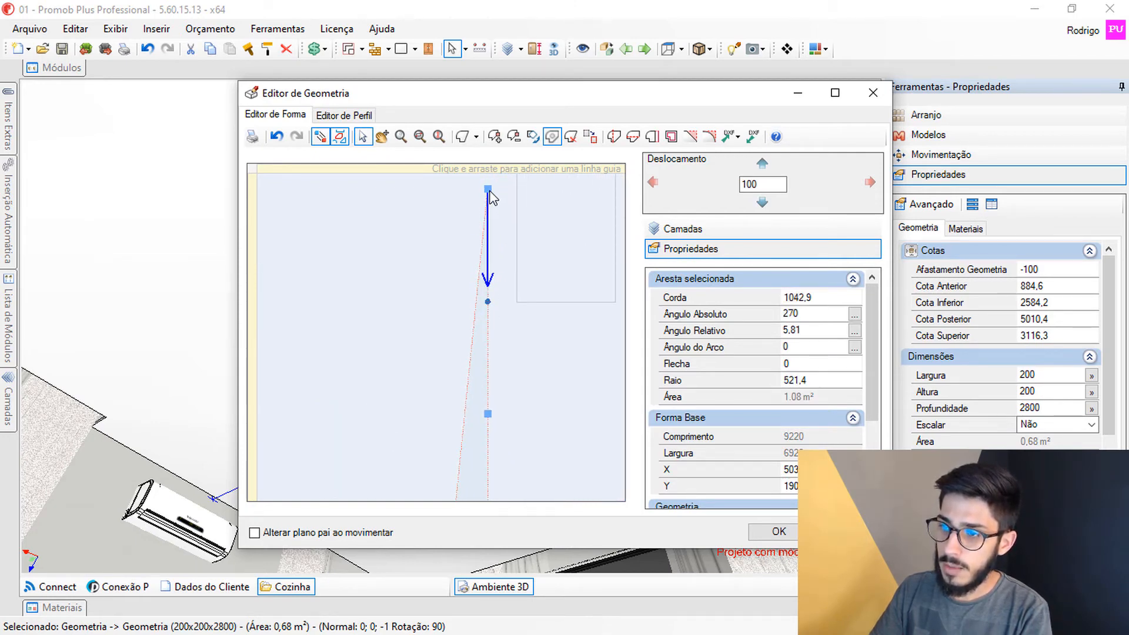
left_click(812, 302)
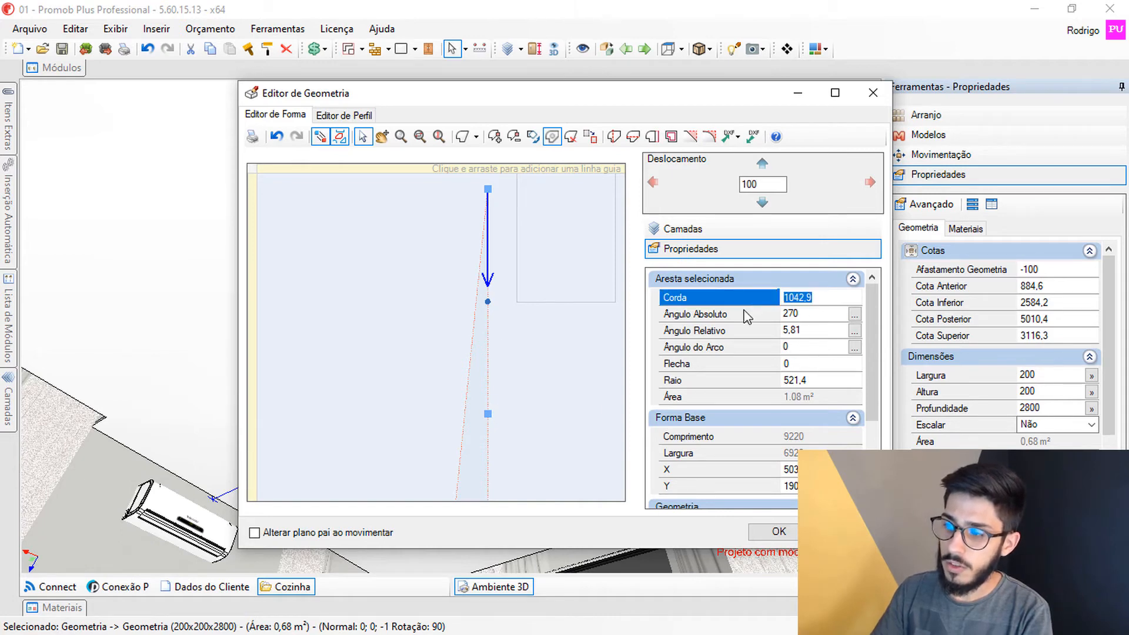
type("200")
key("Return")
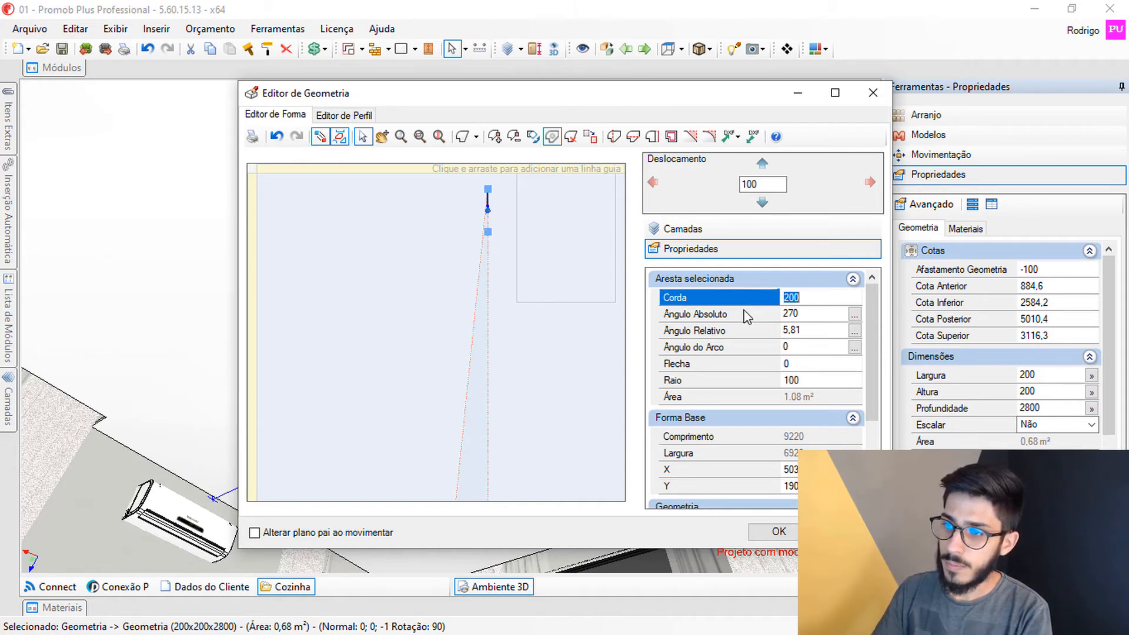
Add a vertex on the outline's slanted inner edge and move it outward, level with the upper corner.
left_click(495, 137)
left_click(471, 352)
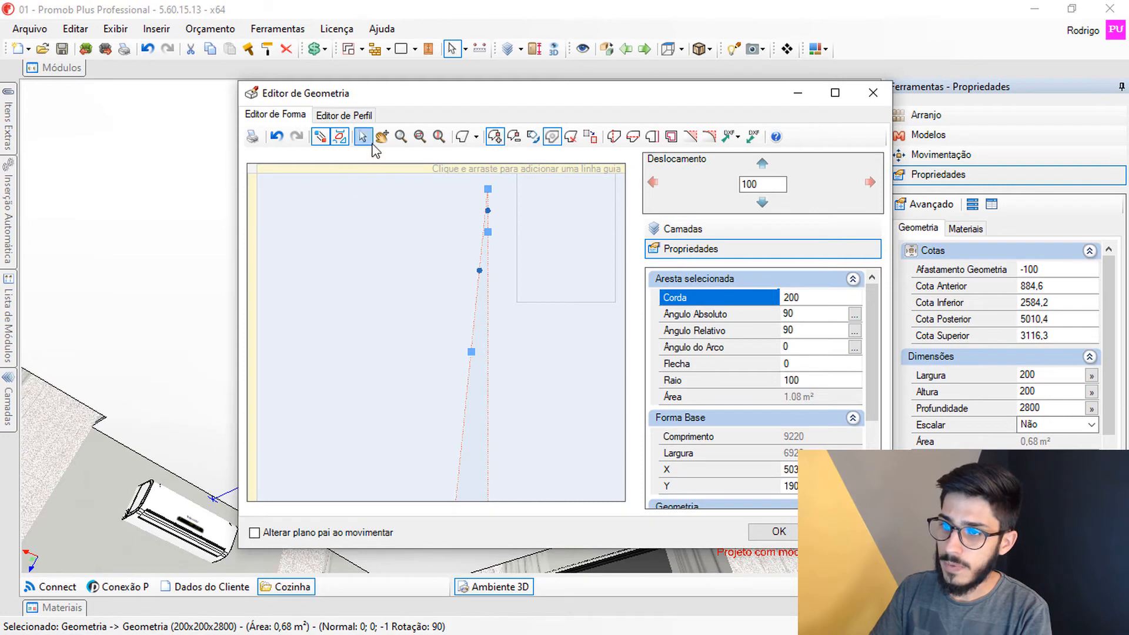
left_click(362, 137)
left_click_drag(471, 352, 343, 189)
scroll(372, 251, "down", 6)
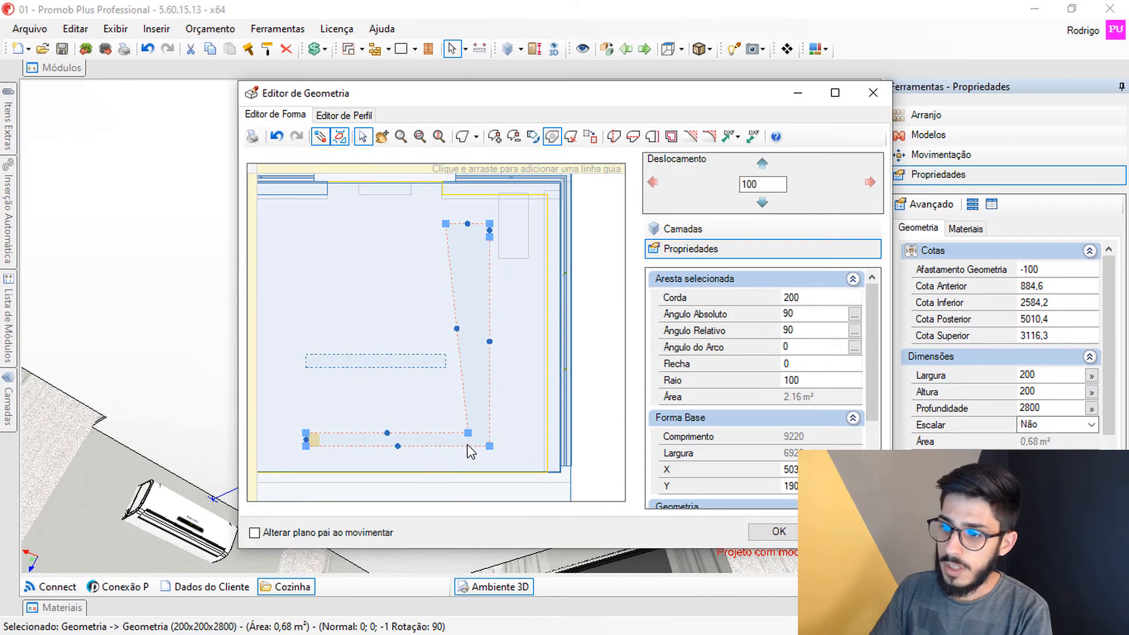
Set the chord of the outline's upper edge to 2800 to match the outer bottom edge, and check the bottom edges' chords.
left_click(467, 445)
left_click(483, 223)
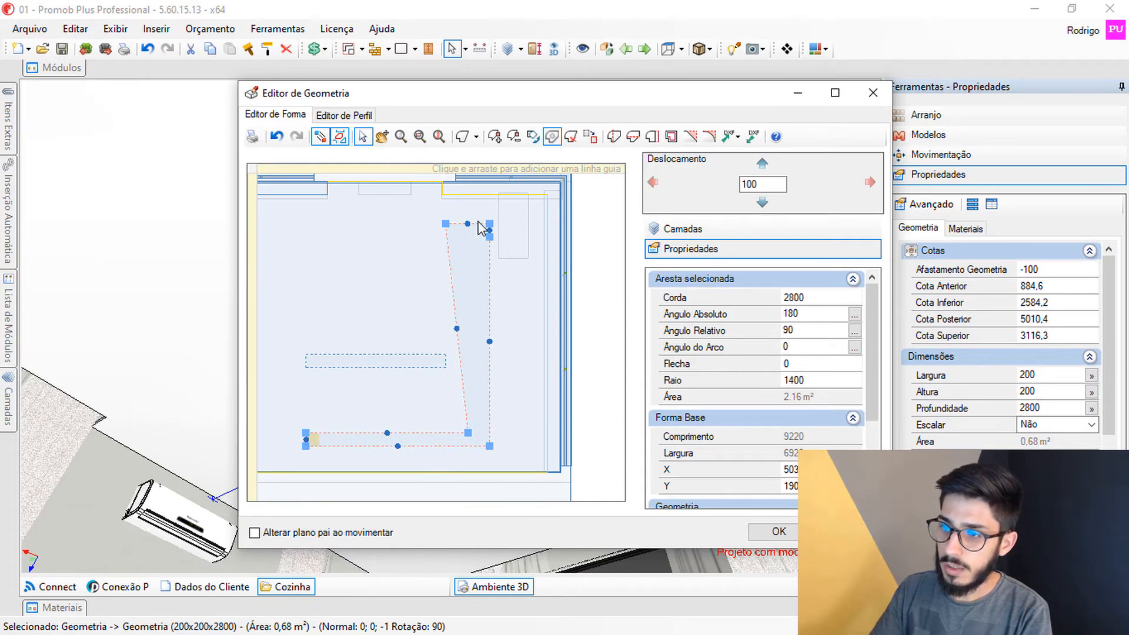
left_click(691, 297)
type("2800")
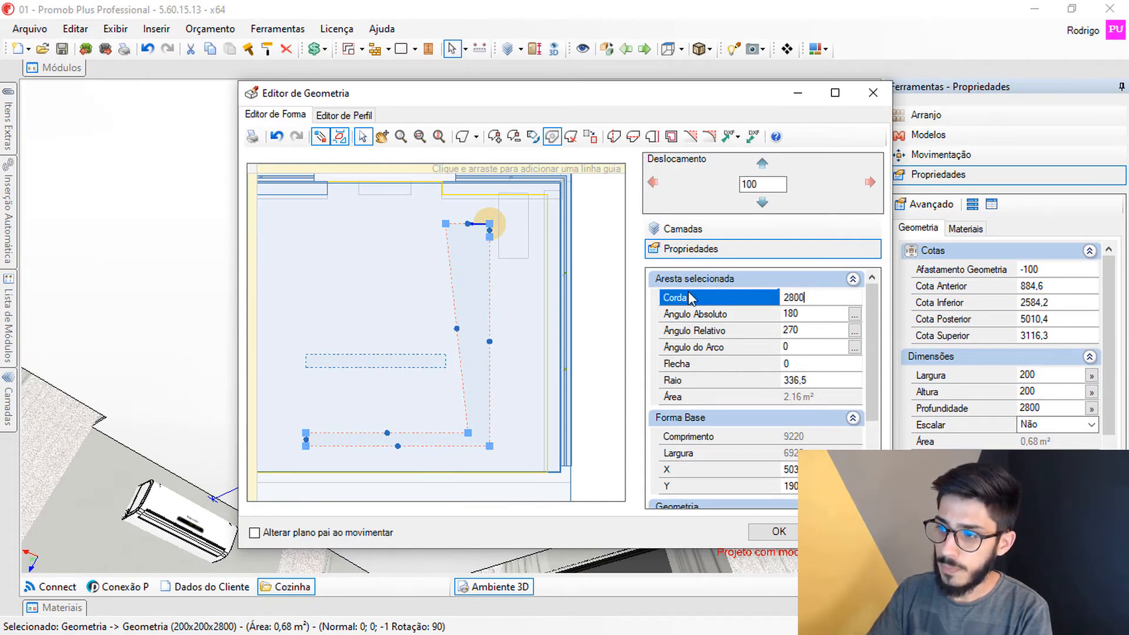
key("Return")
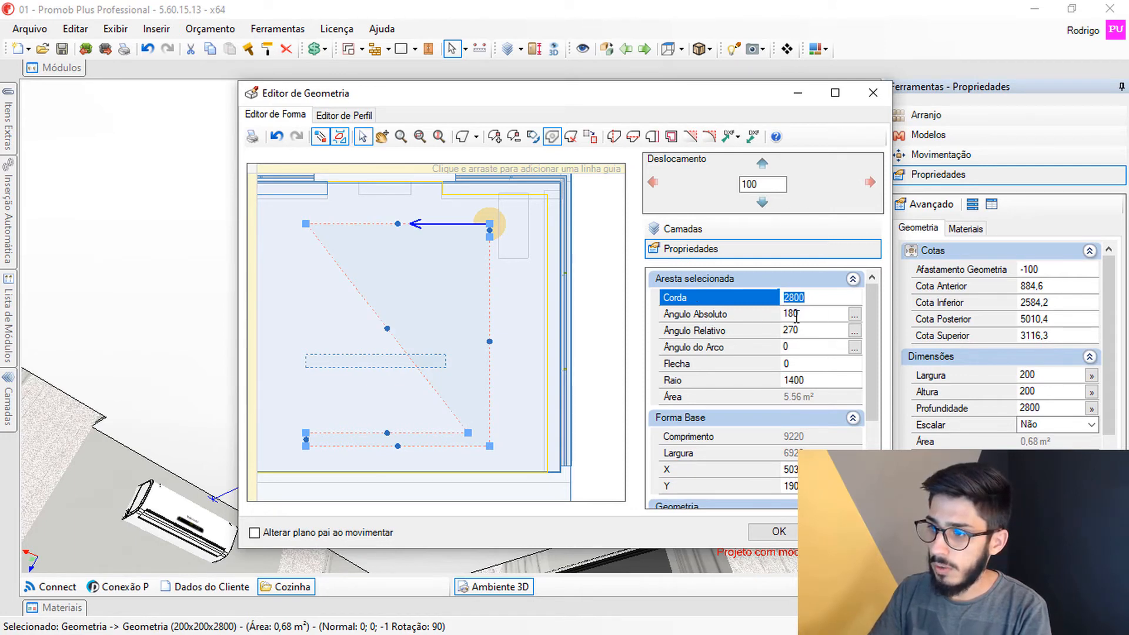
left_click(489, 265)
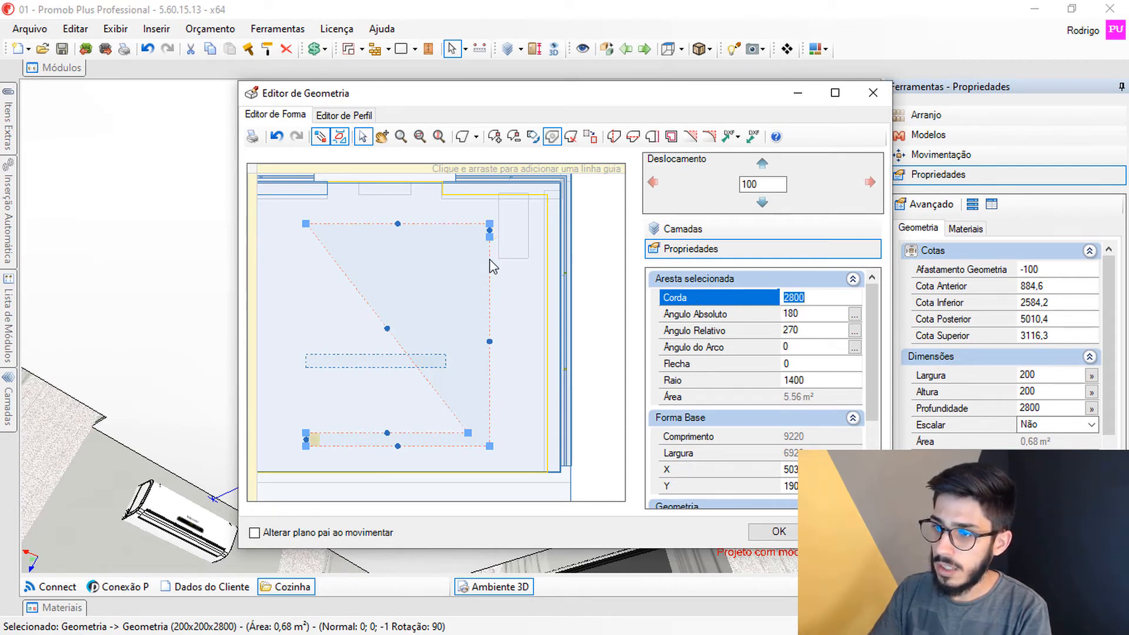
left_click(327, 434)
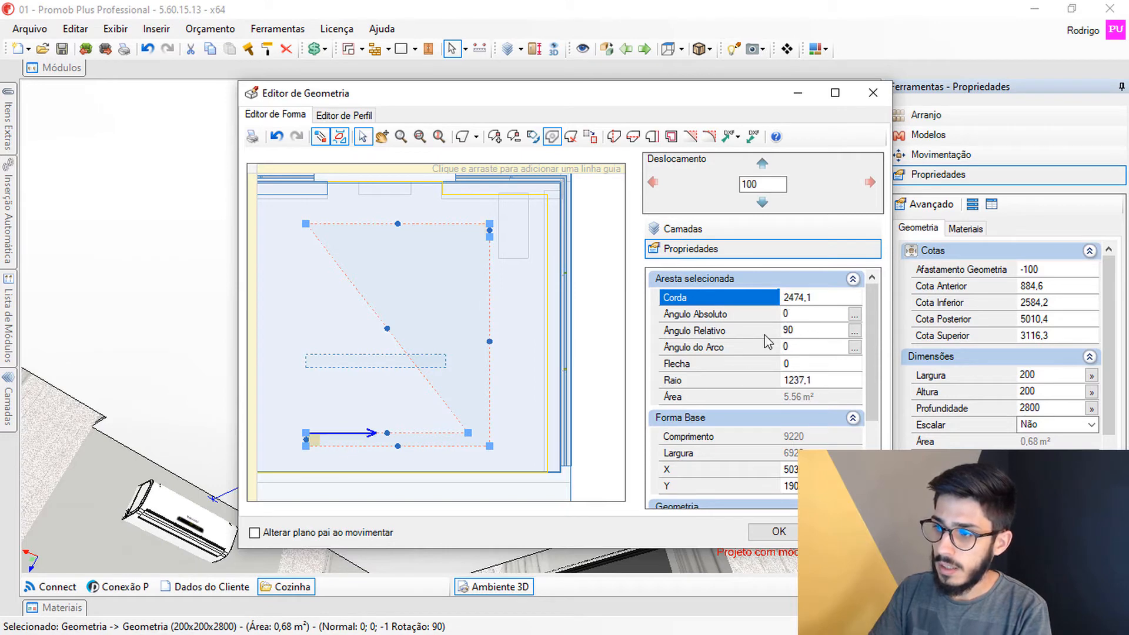
left_click(469, 447)
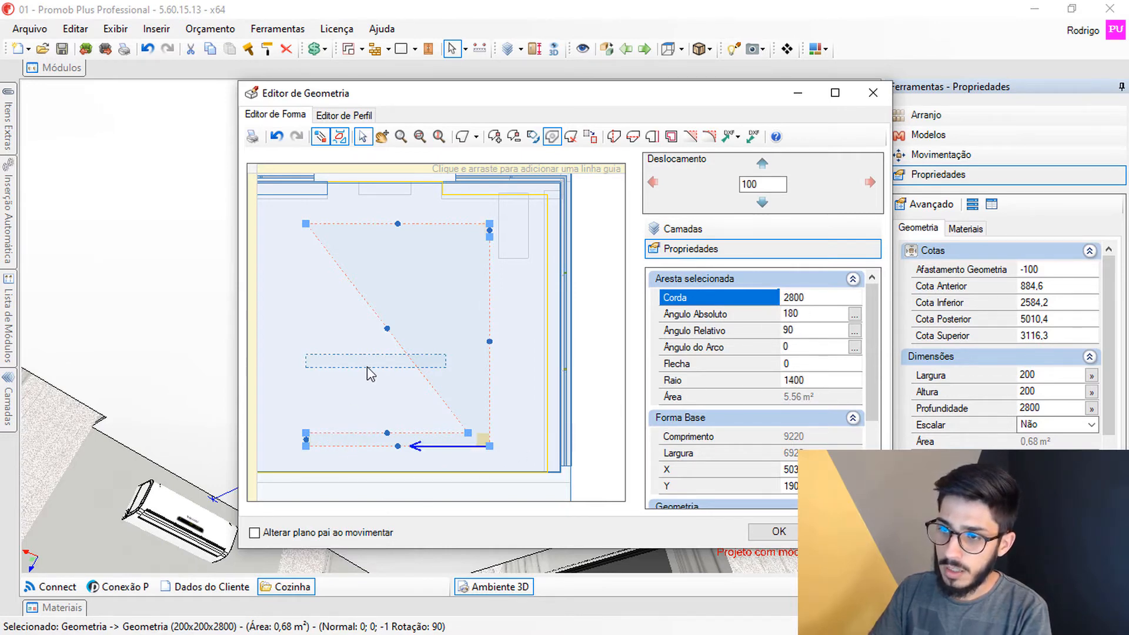
middle_click_drag(427, 383, 443, 385)
scroll(445, 285, "up", 2)
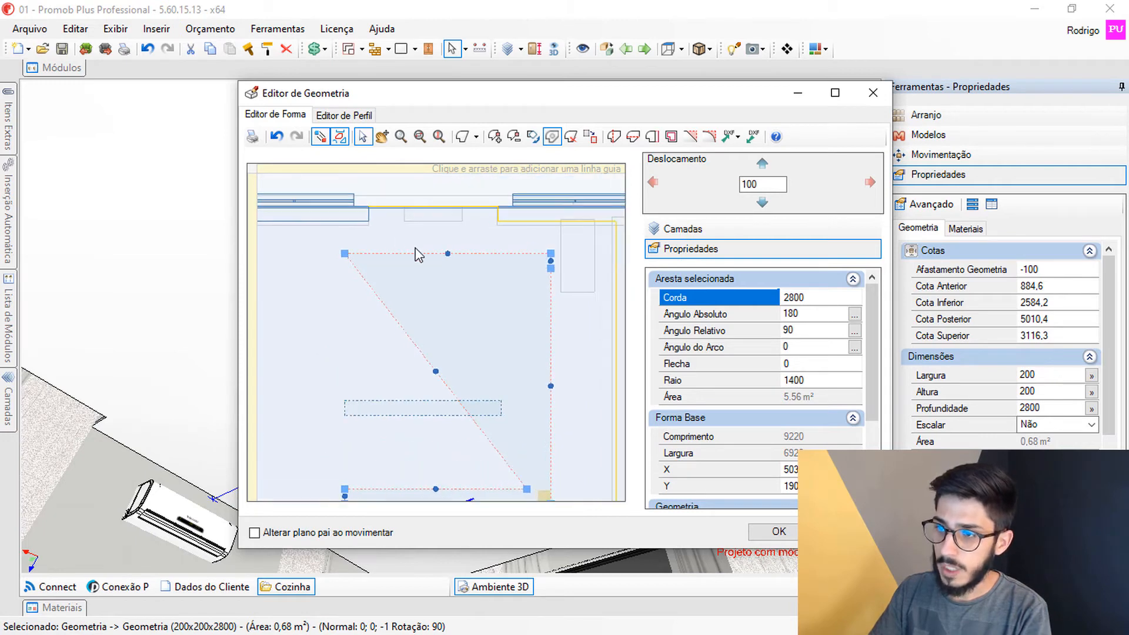
Add a vertex on the outline's slanted edge and align it below the upper inner corner, forming a 200 long end edge.
left_click(494, 137)
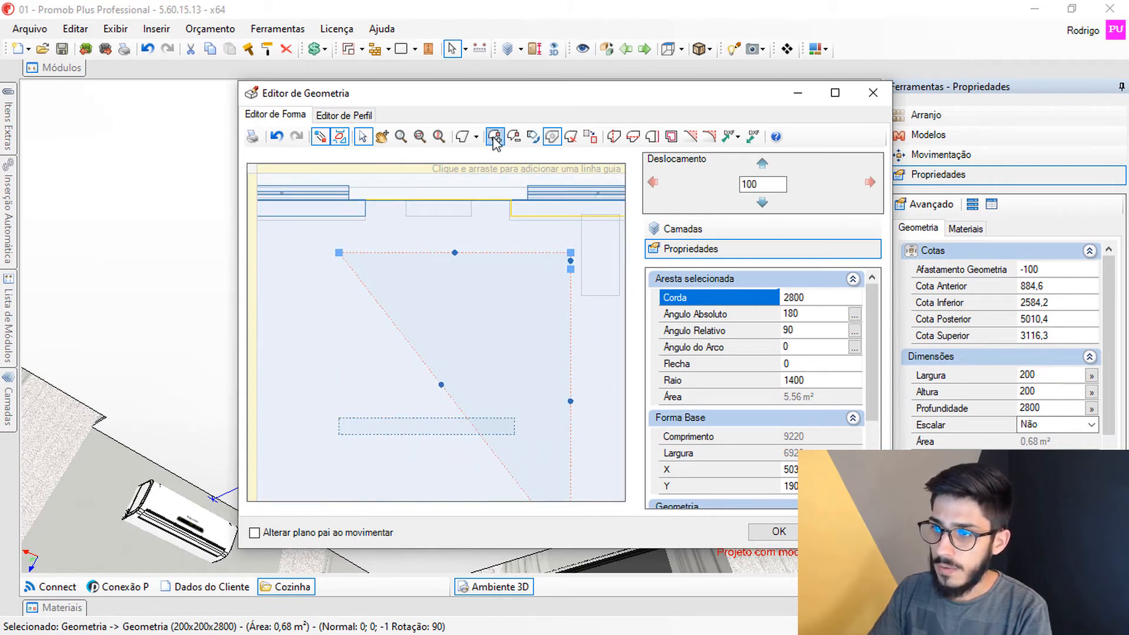
left_click(406, 338)
left_click(363, 136)
left_click_drag(404, 340, 339, 340)
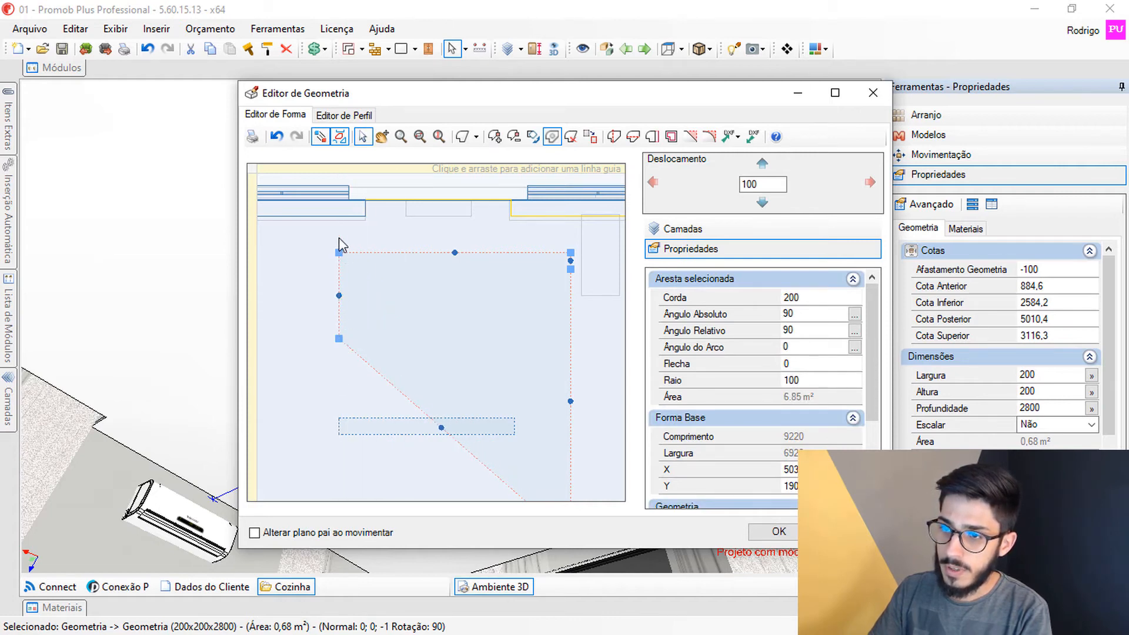
left_click(339, 253)
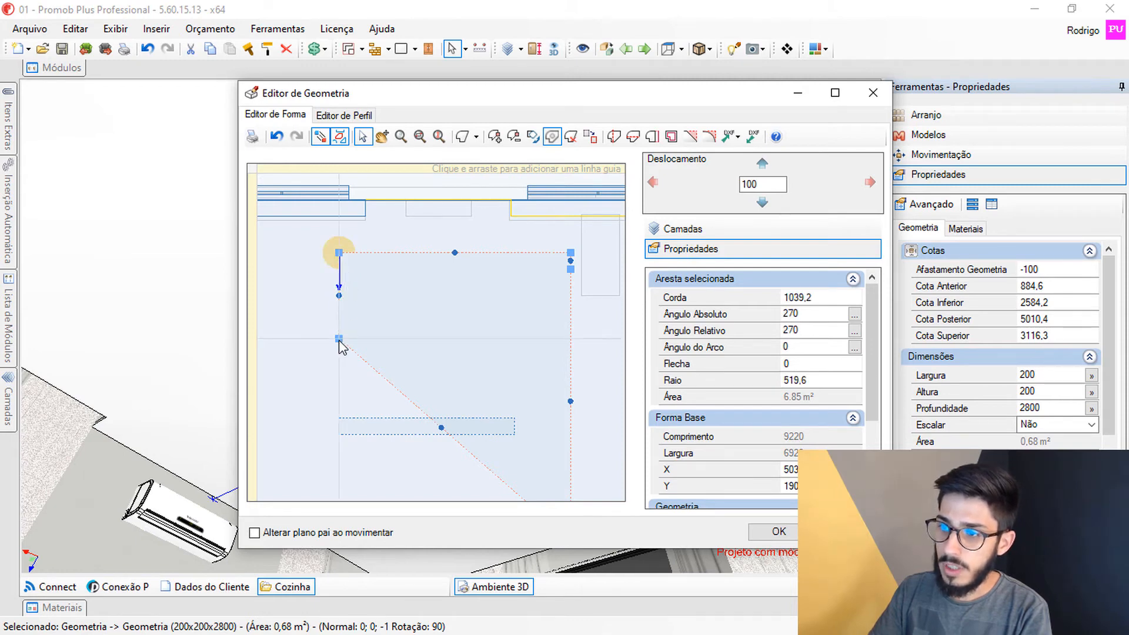
left_click_drag(339, 339, 340, 262)
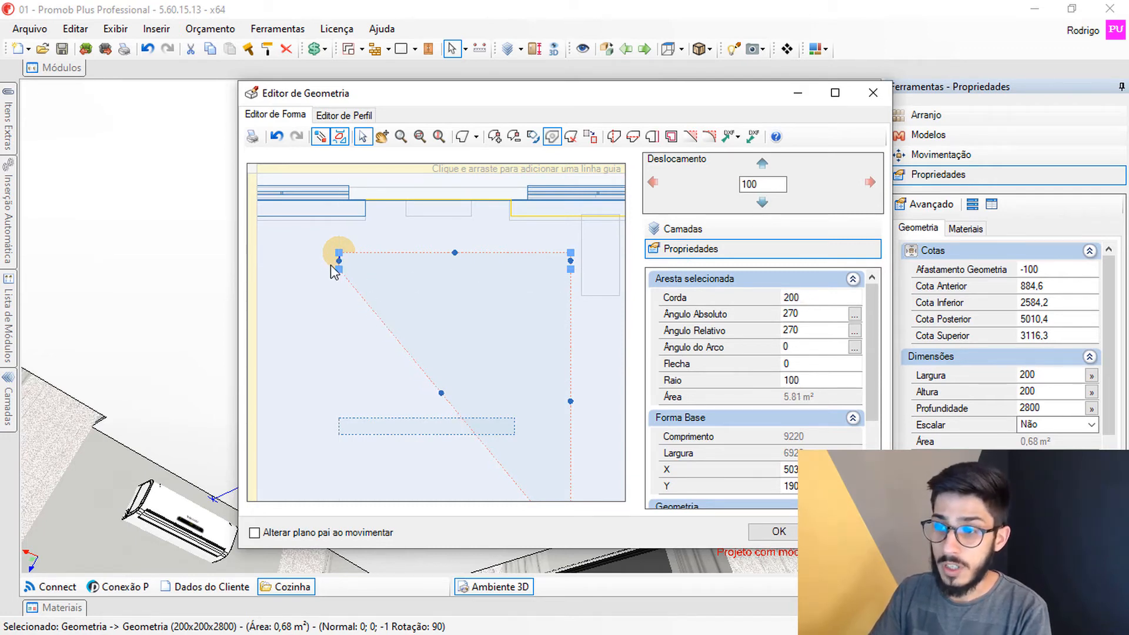
Add another vertex on the slanted edge and move it outward to form the upper inner corner of the U shape.
scroll(462, 325, "down", 3)
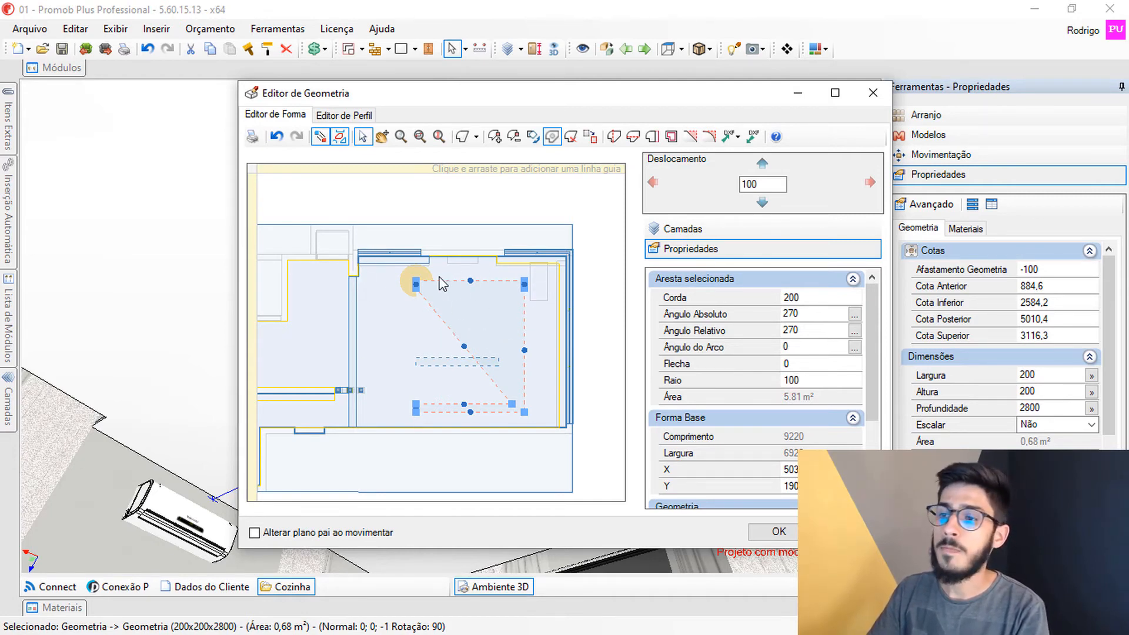
scroll(483, 308, "up", 3)
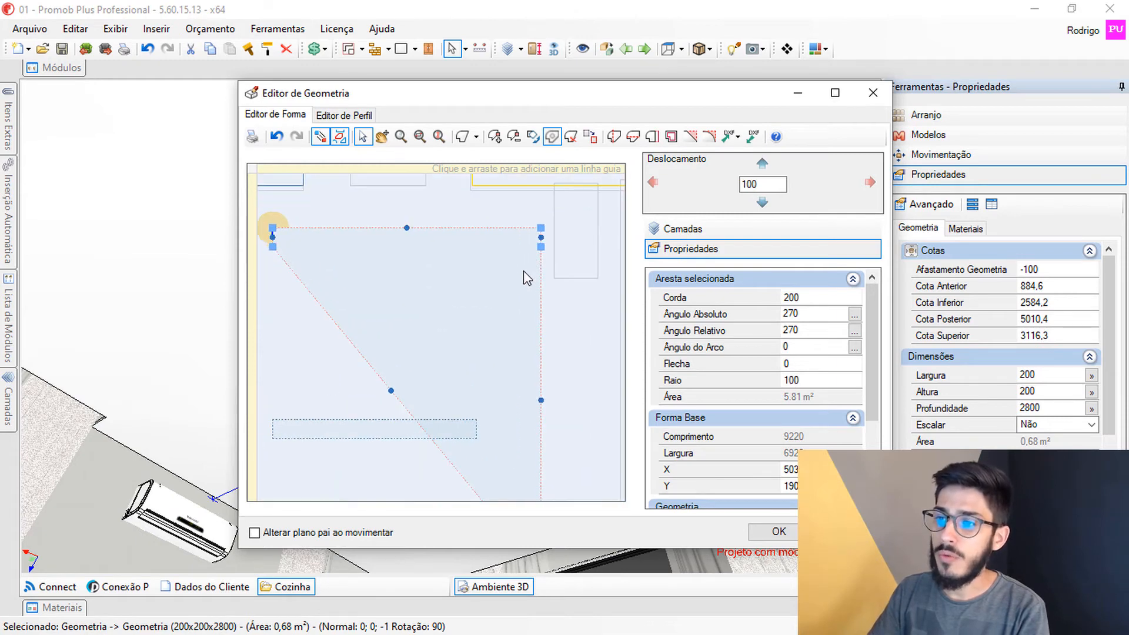
middle_click_drag(403, 274, 445, 281)
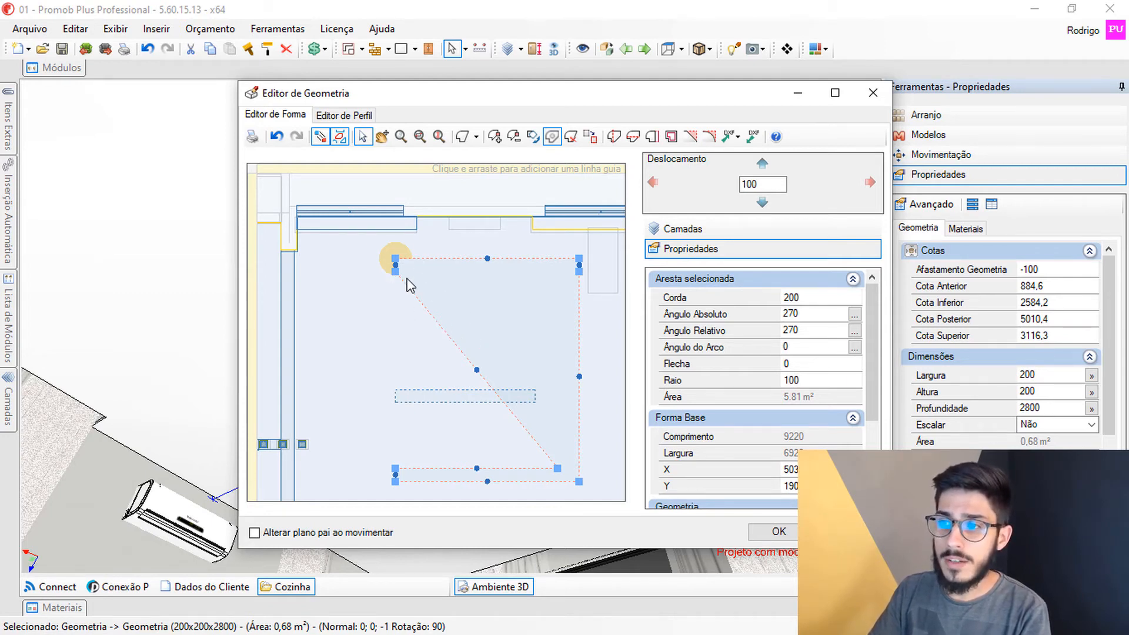
left_click(494, 136)
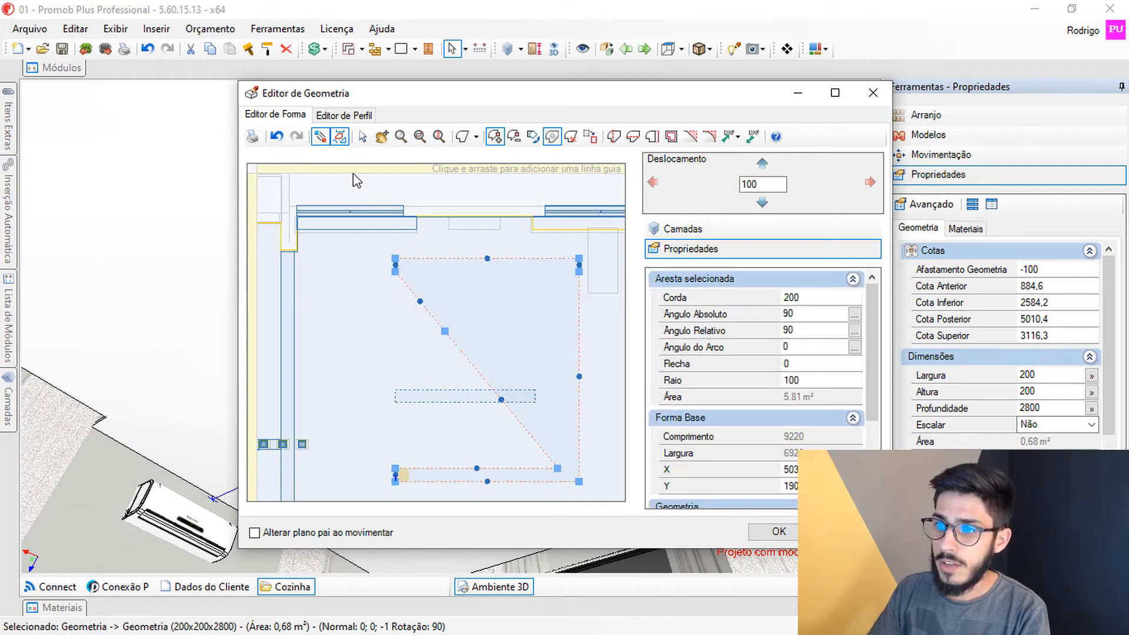
left_click(363, 136)
left_click_drag(445, 331, 557, 280)
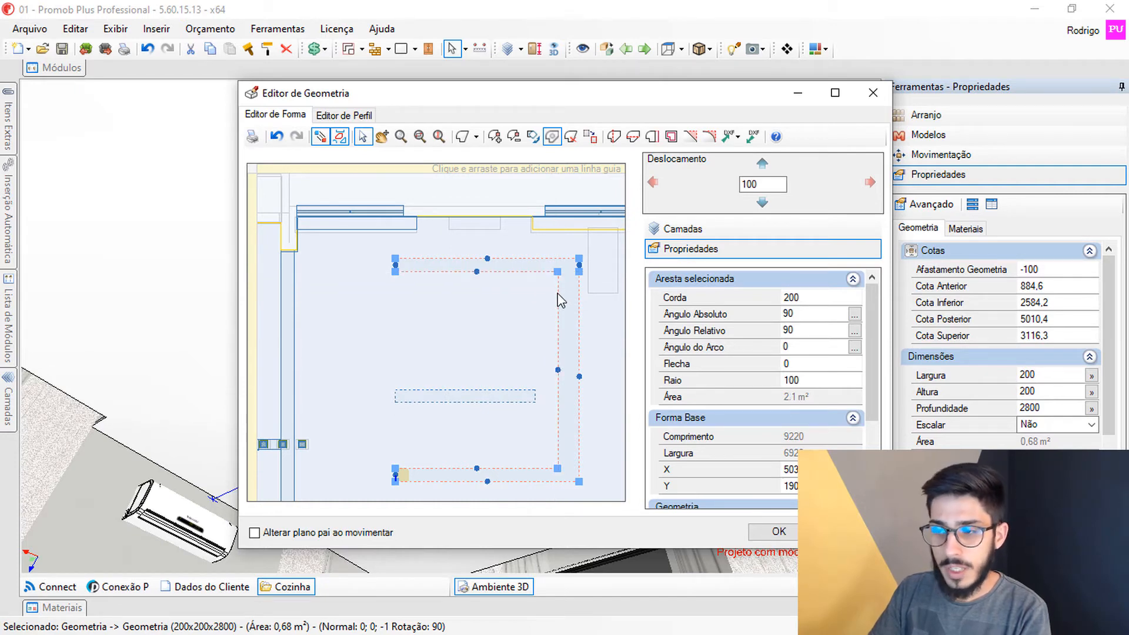
Check the chord of the inner vertical edge and examine the vertical arm's width against the horizontal arms.
left_click(558, 297)
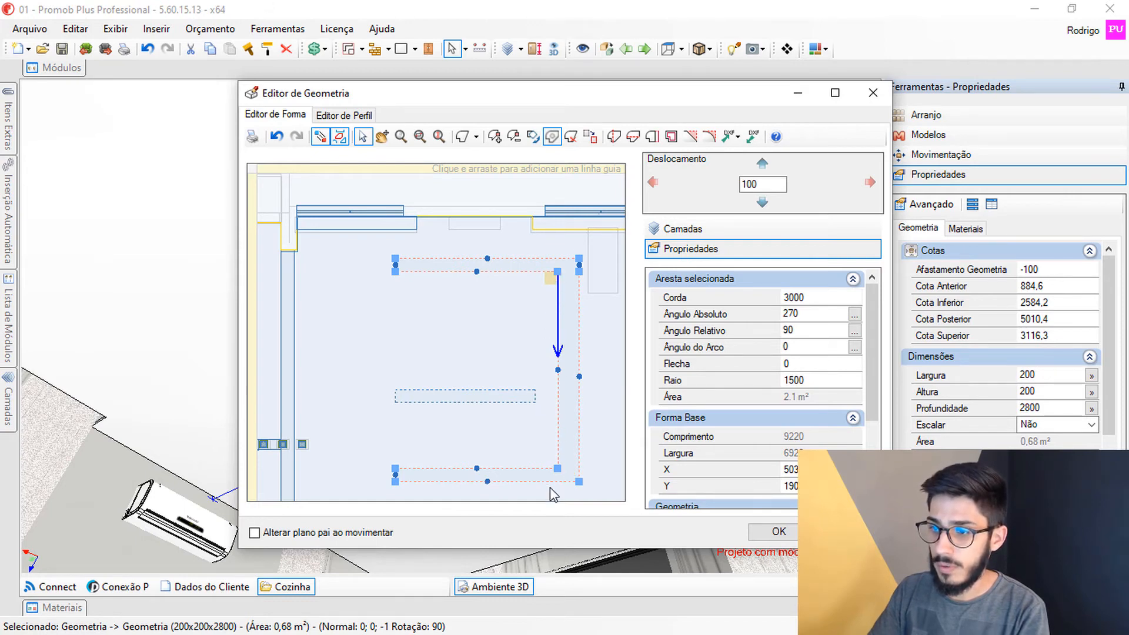
middle_click_drag(545, 457, 413, 424)
scroll(548, 447, "up", 8)
scroll(507, 435, "down", 4)
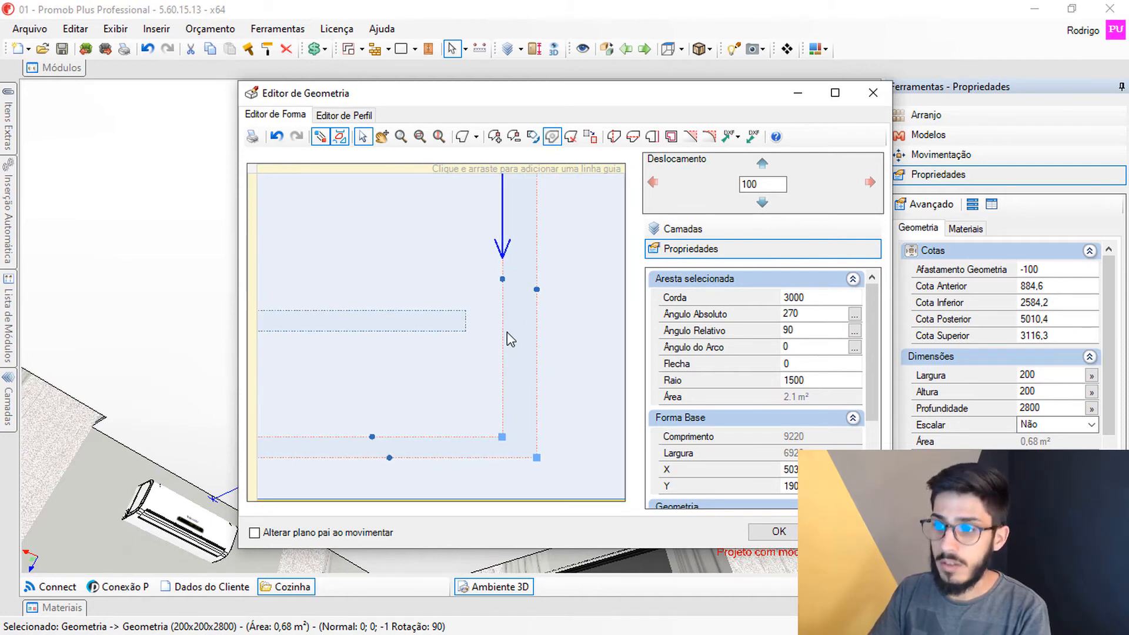
scroll(504, 345, "down", 1)
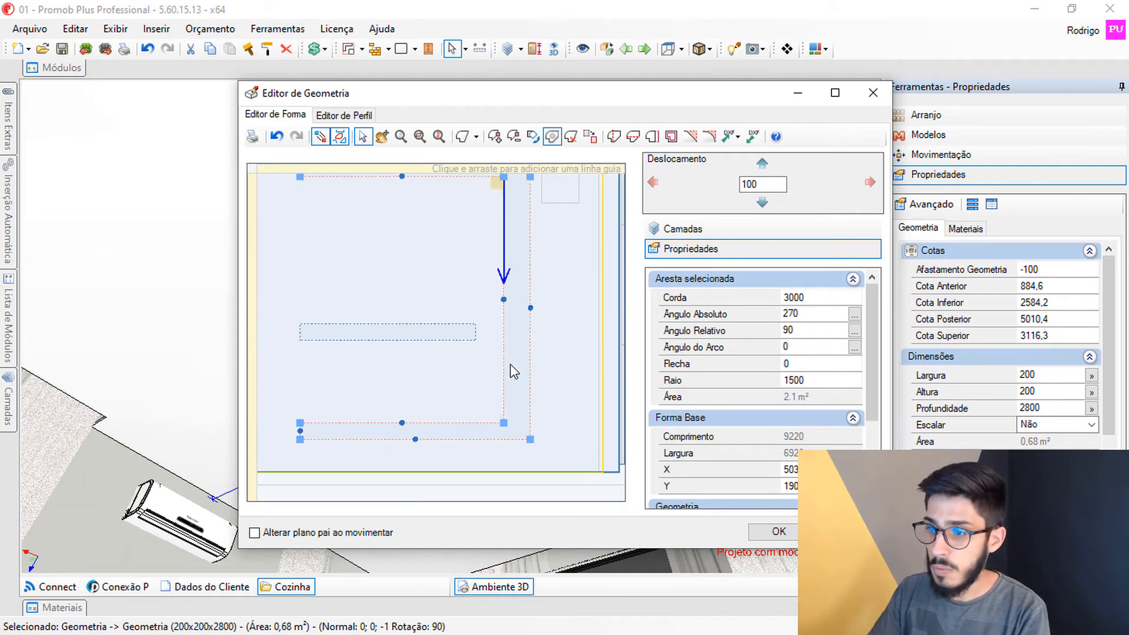
scroll(524, 413, "down", 1)
scroll(523, 413, "up", 2)
scroll(495, 300, "down", 2)
scroll(504, 295, "up", 2)
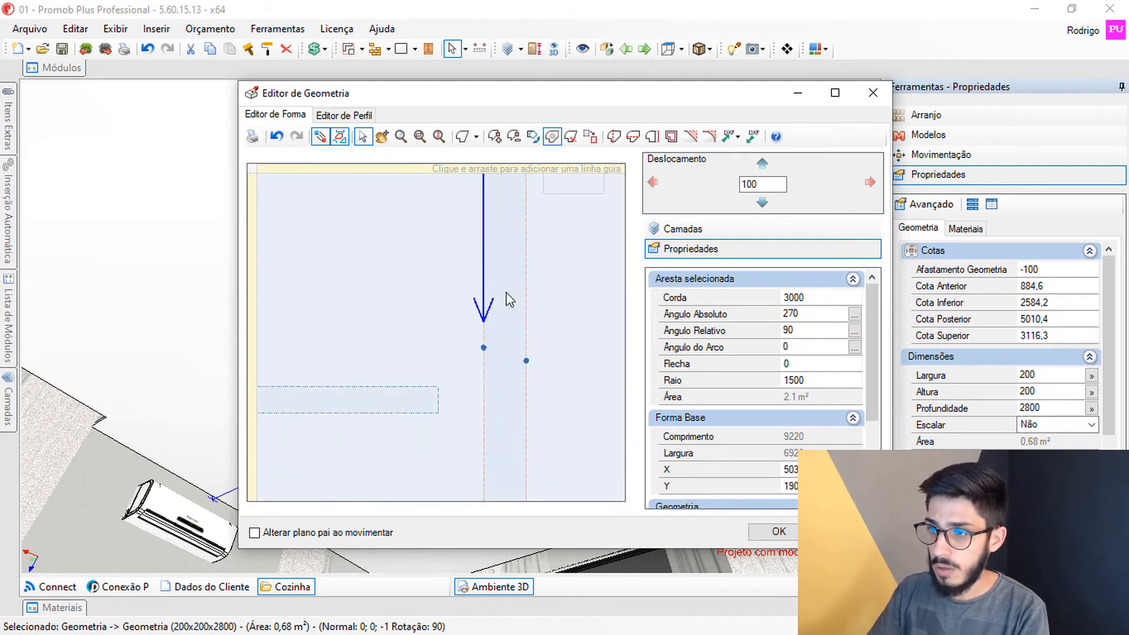
scroll(504, 294, "down", 2)
scroll(495, 271, "up", 2)
Move the upper inner corner outward, level with the outer edge, and set the chord of the upper arm's inner edge to 2600.
left_click(492, 137)
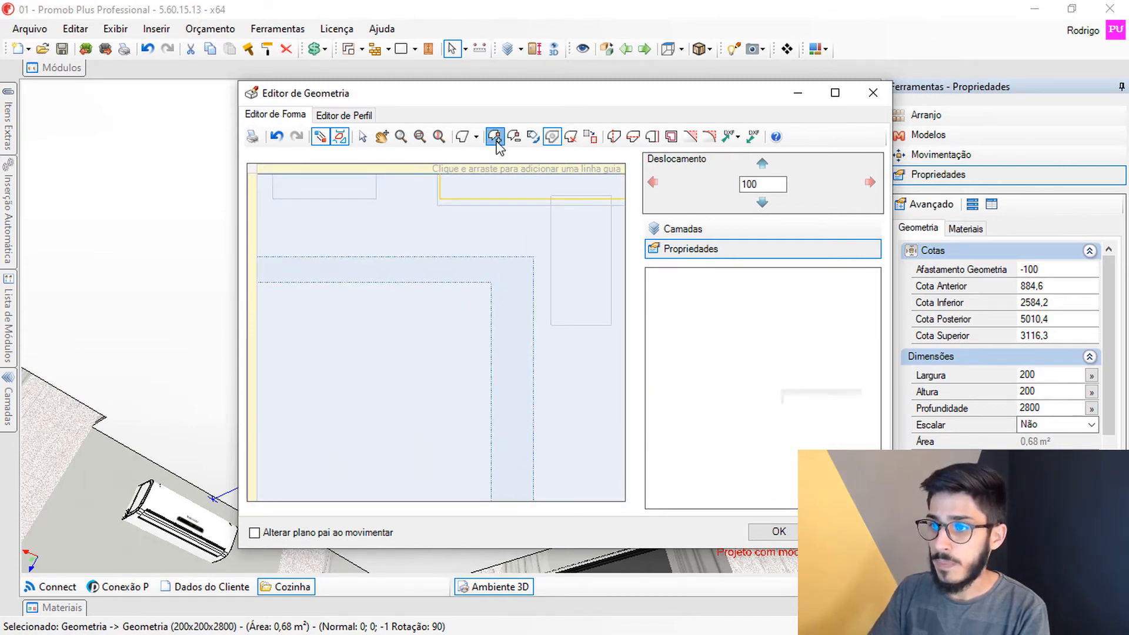
left_click(363, 136)
left_click(492, 284)
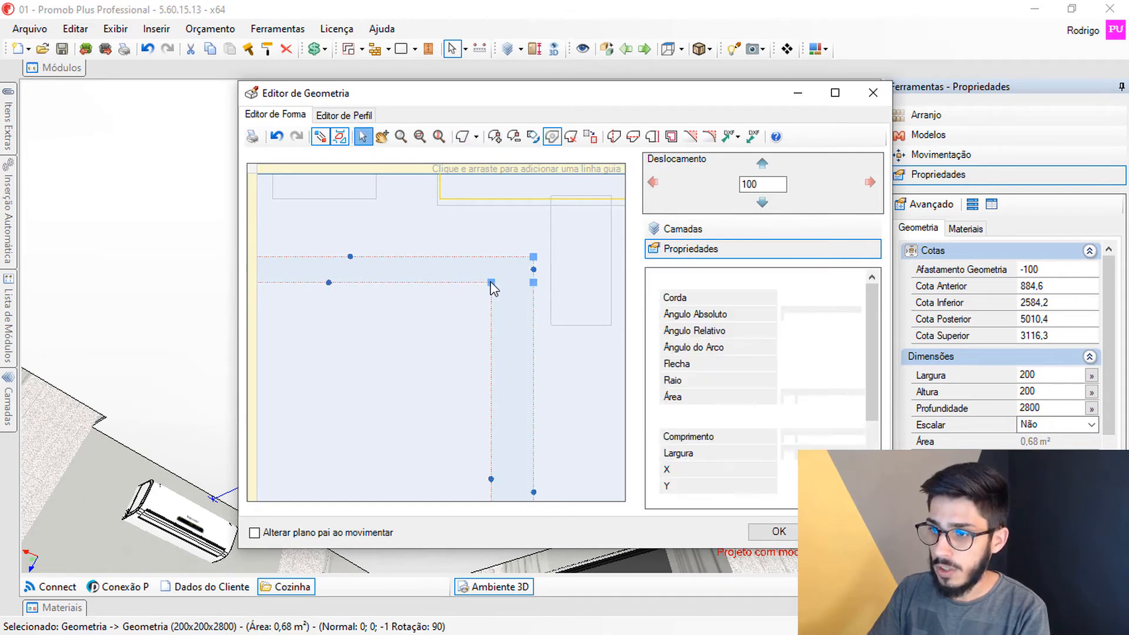
left_click_drag(491, 283, 533, 284)
middle_click_drag(347, 323, 460, 327)
left_click(387, 286)
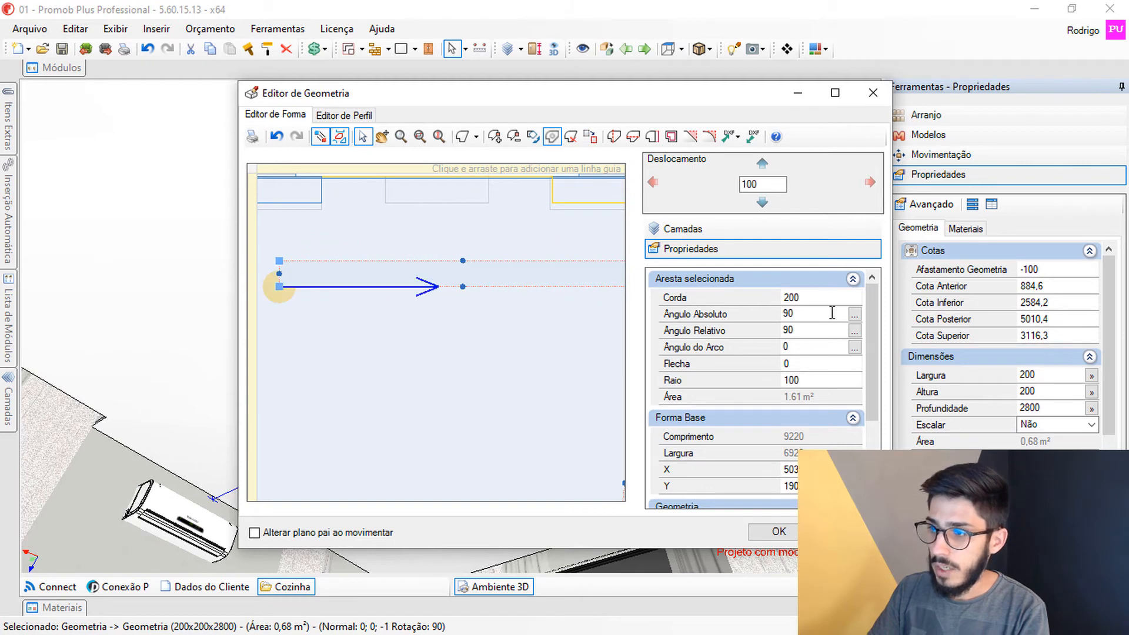
left_click(830, 298)
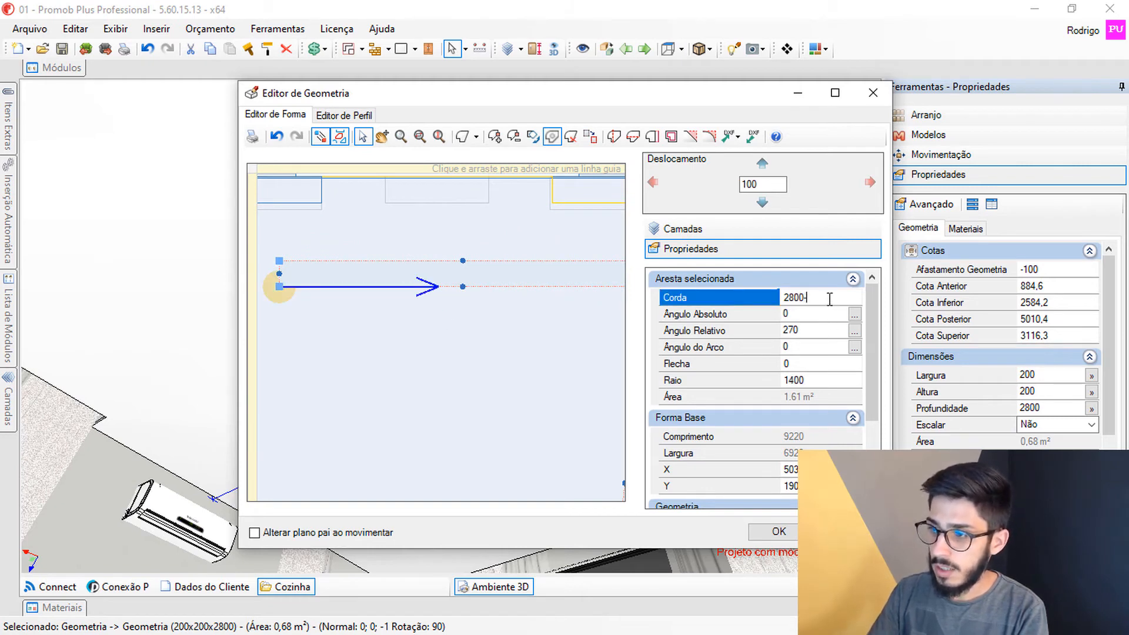
key("Return")
Move the lower inner corner outward into line with the upper inner corner so the inner vertical edge is straight.
middle_click_drag(480, 315, 377, 313)
middle_click_drag(514, 288, 492, 67)
scroll(488, 360, "down", 3)
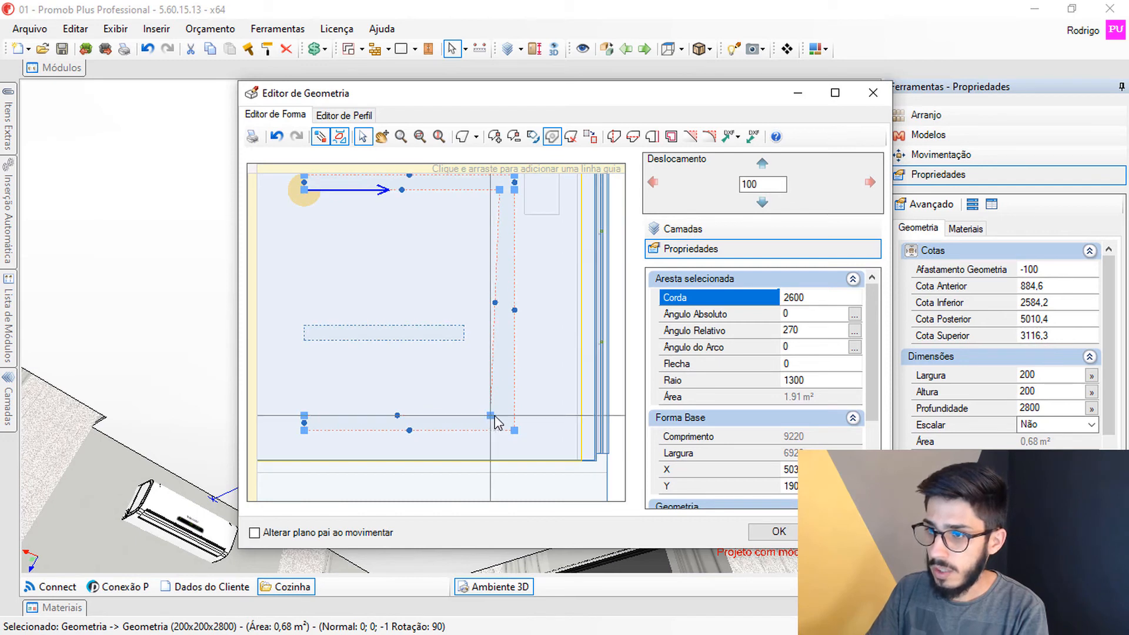
left_click_drag(492, 416, 500, 416)
Remove the surplus vertex on the outer vertical edge just below the upper outer corner.
middle_click_drag(493, 236, 497, 298)
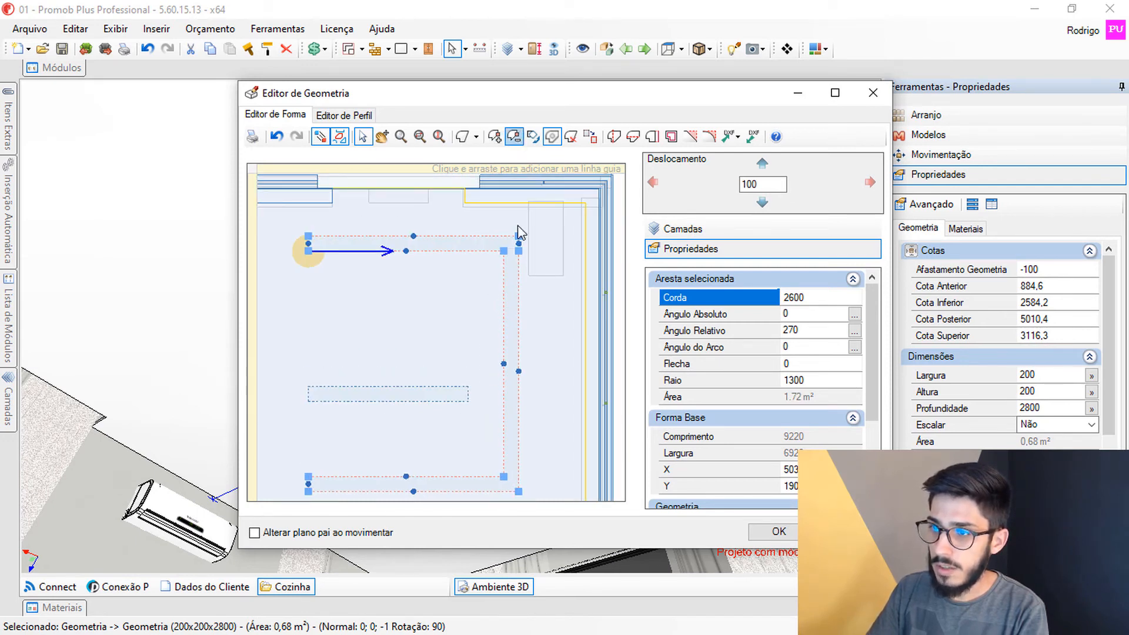
scroll(520, 257, "up", 6)
middle_click_drag(522, 252, 540, 319)
left_click(514, 136)
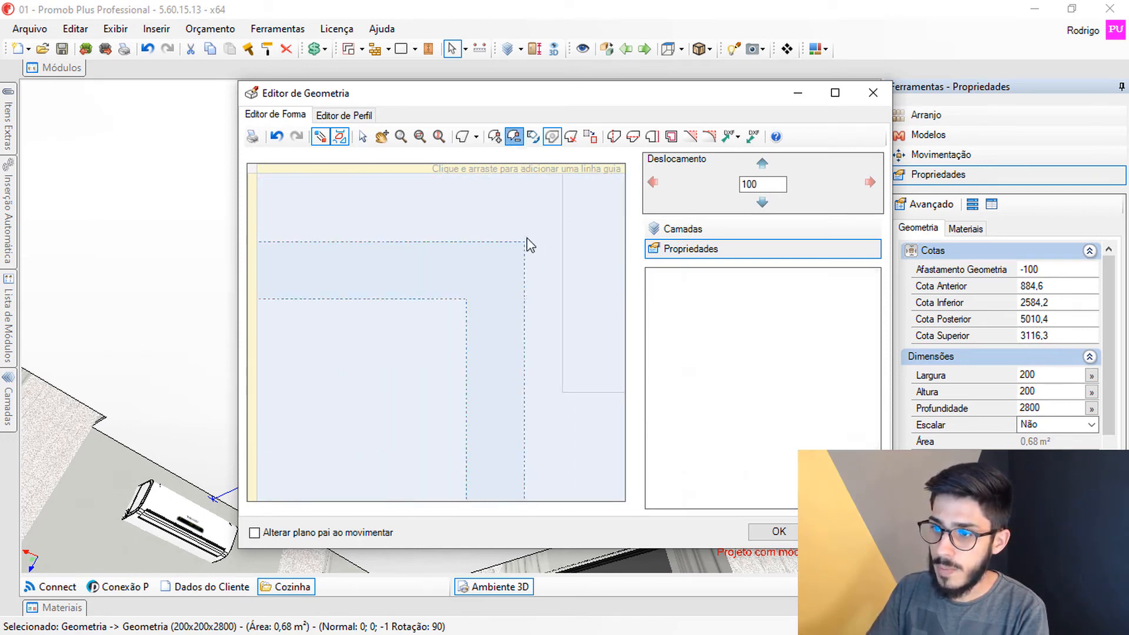
left_click(524, 299)
scroll(517, 297, "down", 2)
scroll(517, 297, "down", 7)
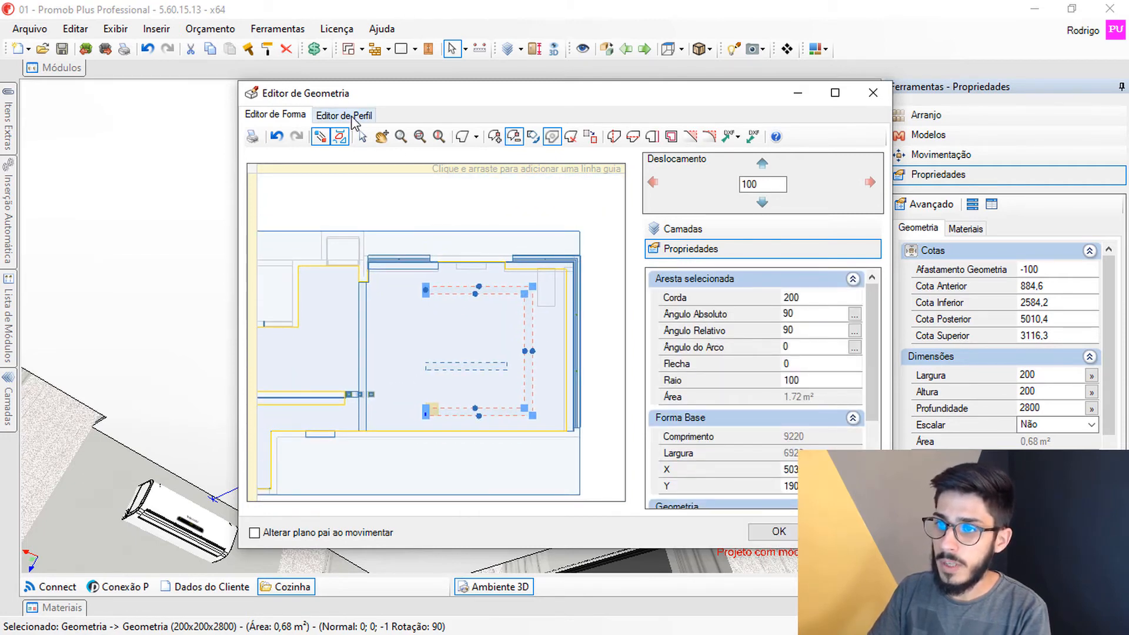
Apply the slot's stepped profile to all edges of the U-shaped outline and accept the geometry changes.
left_click(354, 122)
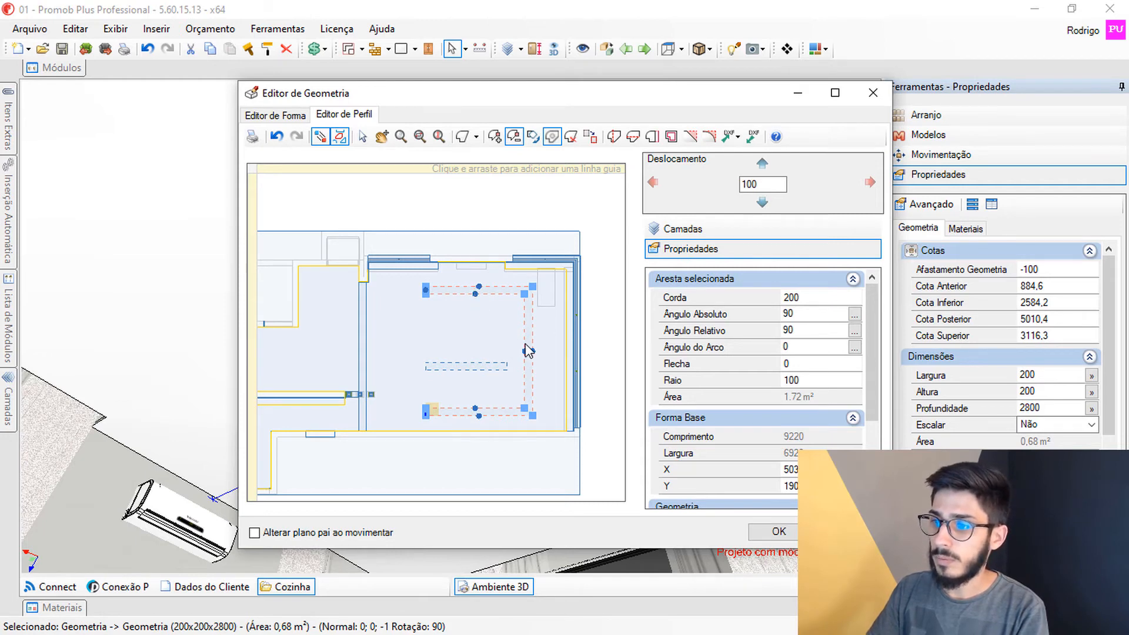
left_click(527, 303)
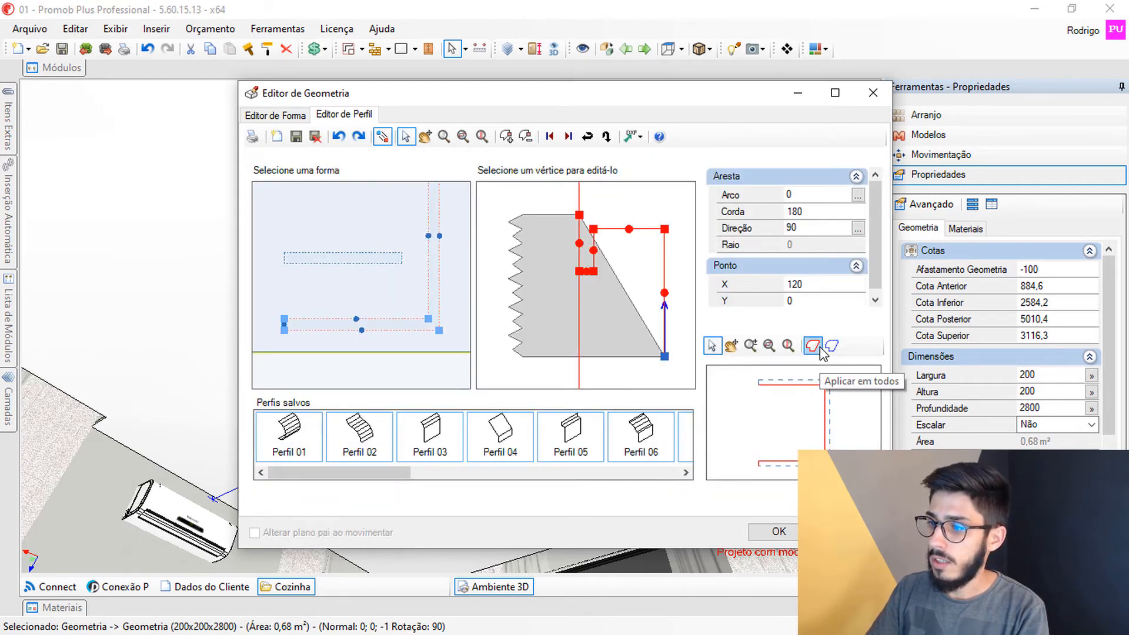
left_click(820, 348)
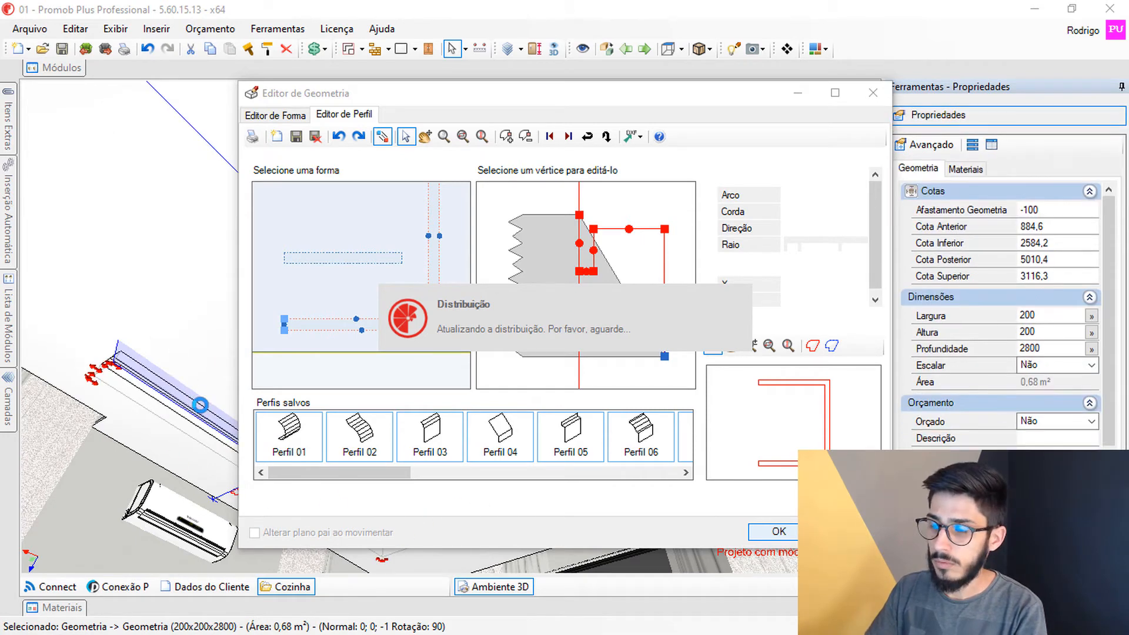
Hide the cutting geometry outlines and examine the corners and recess of the U-shaped ceiling slot in 3D.
left_click(829, 586)
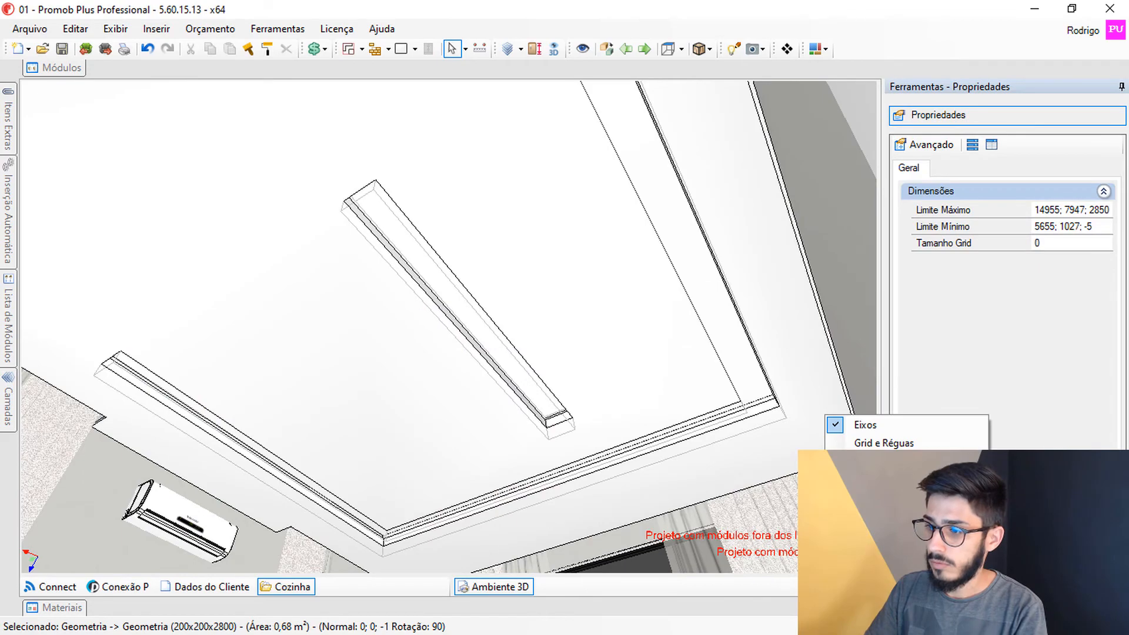
left_click(858, 488)
scroll(645, 398, "up", 2)
mouse_move(581, 413)
middle_mouse_down()
mouse_move(696, 418)
mouse_move(577, 441)
mouse_move(580, 410)
middle_mouse_up()
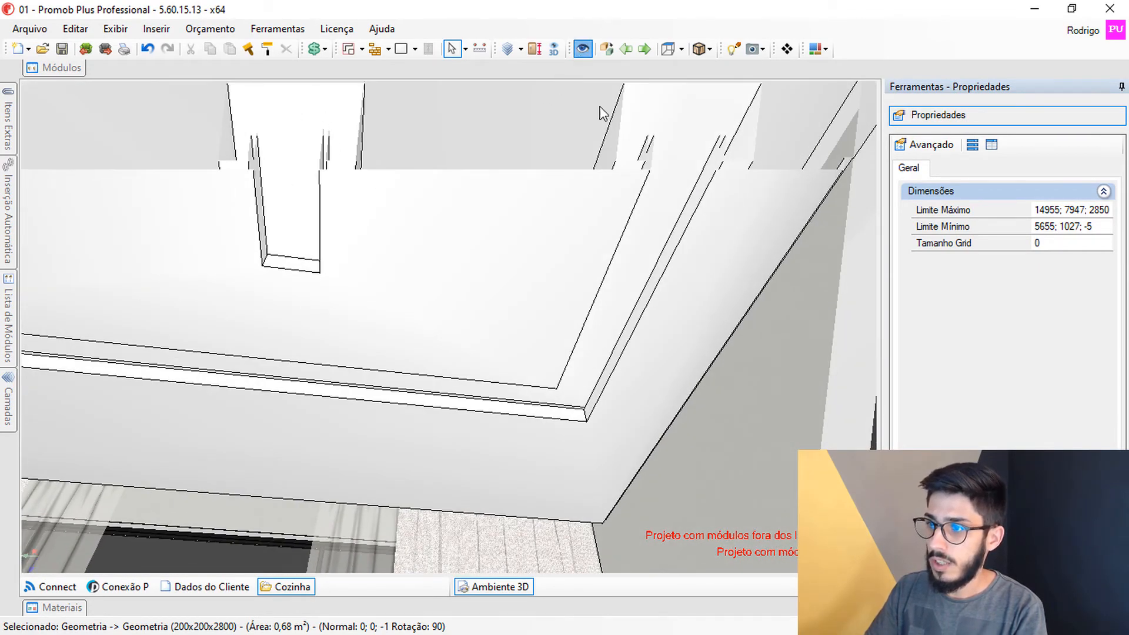
left_click_drag(866, 262, 807, 261)
left_click(1037, 157)
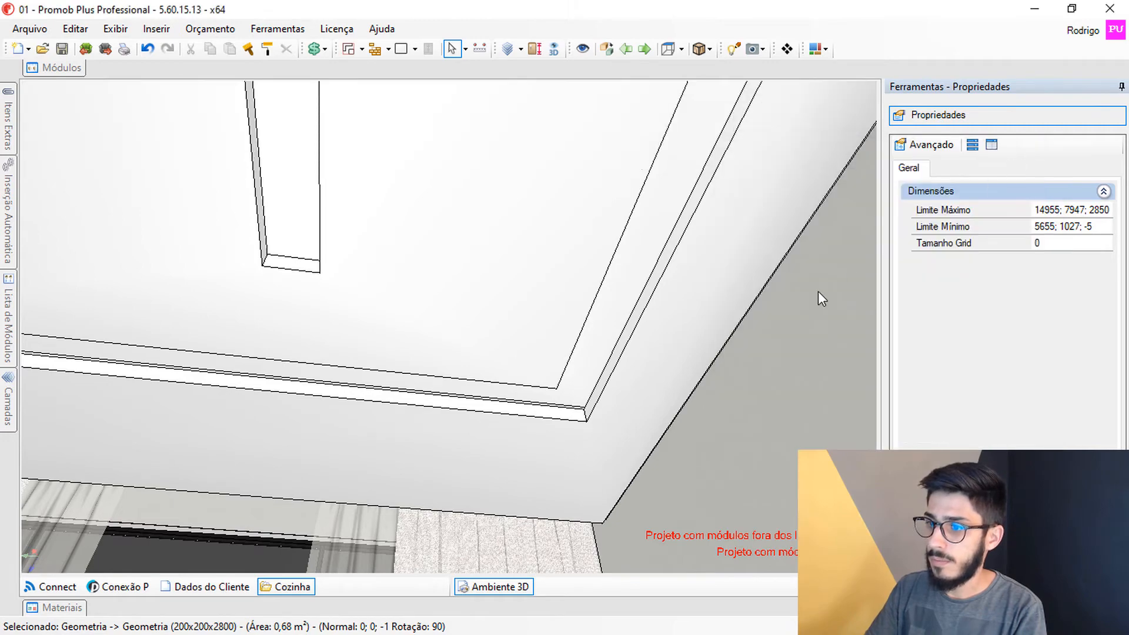
middle_click_drag(822, 299, 461, 382)
scroll(472, 455, "up", 4)
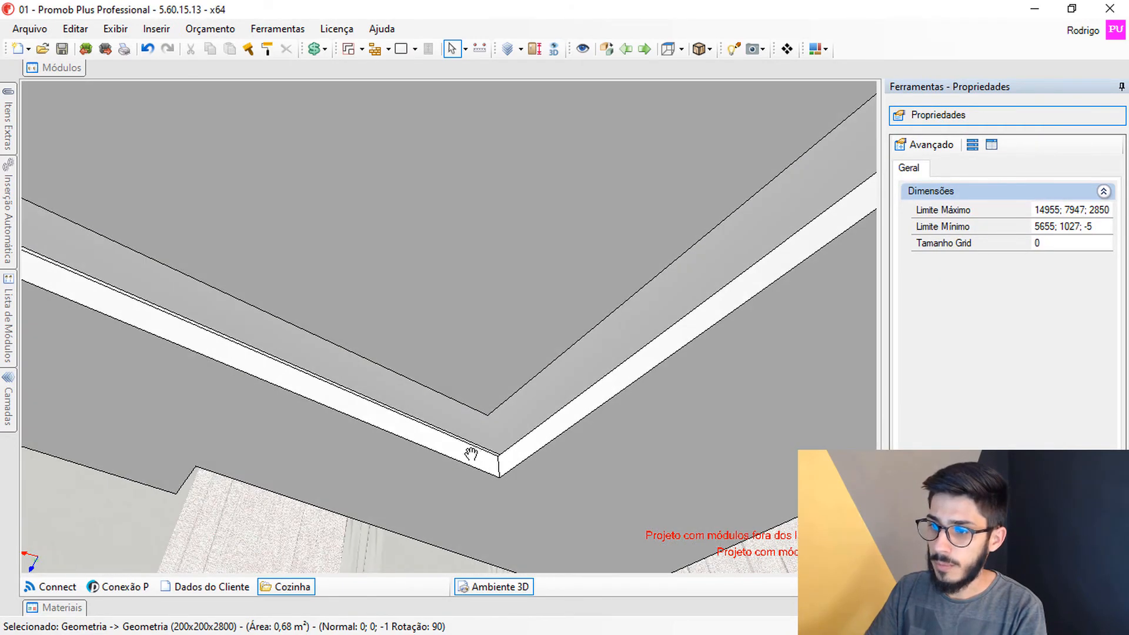
middle_click_drag(471, 454, 360, 360)
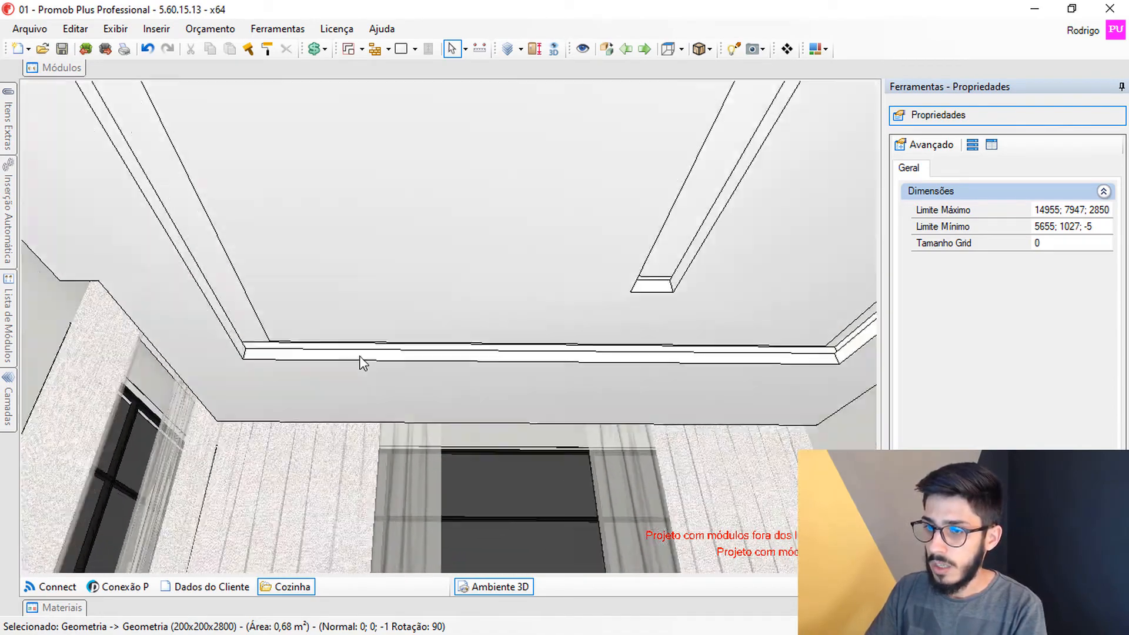
scroll(360, 357, "up", 2)
Show the cutting geometry outlines again and open the U-shaped slot in the geometry editor.
left_click(832, 587)
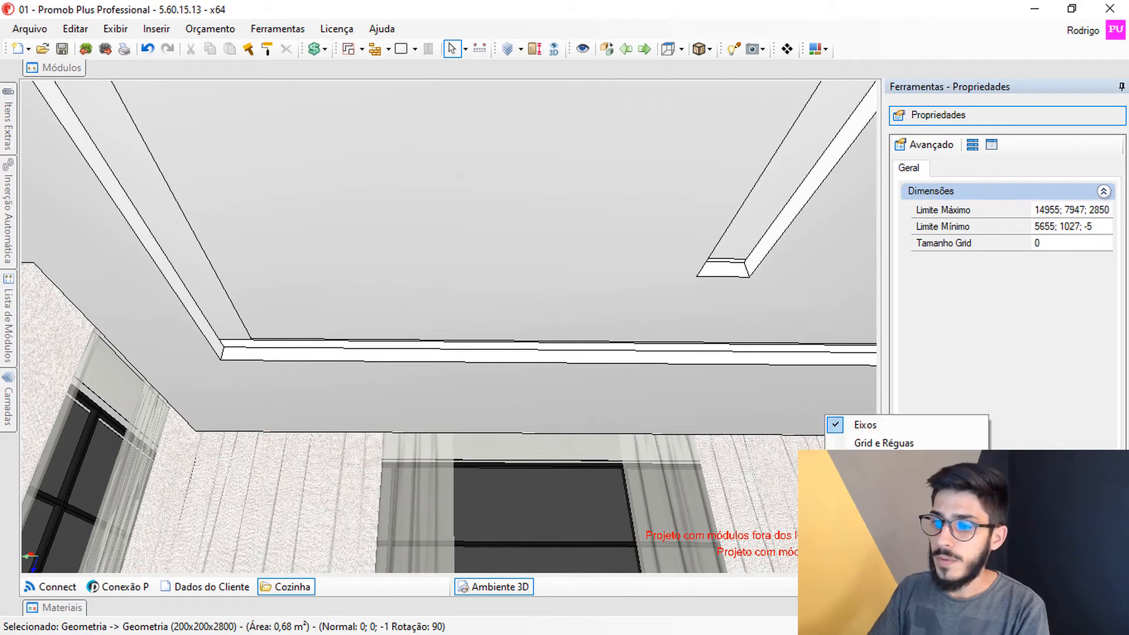
left_click(882, 500)
scroll(245, 349, "up", 1)
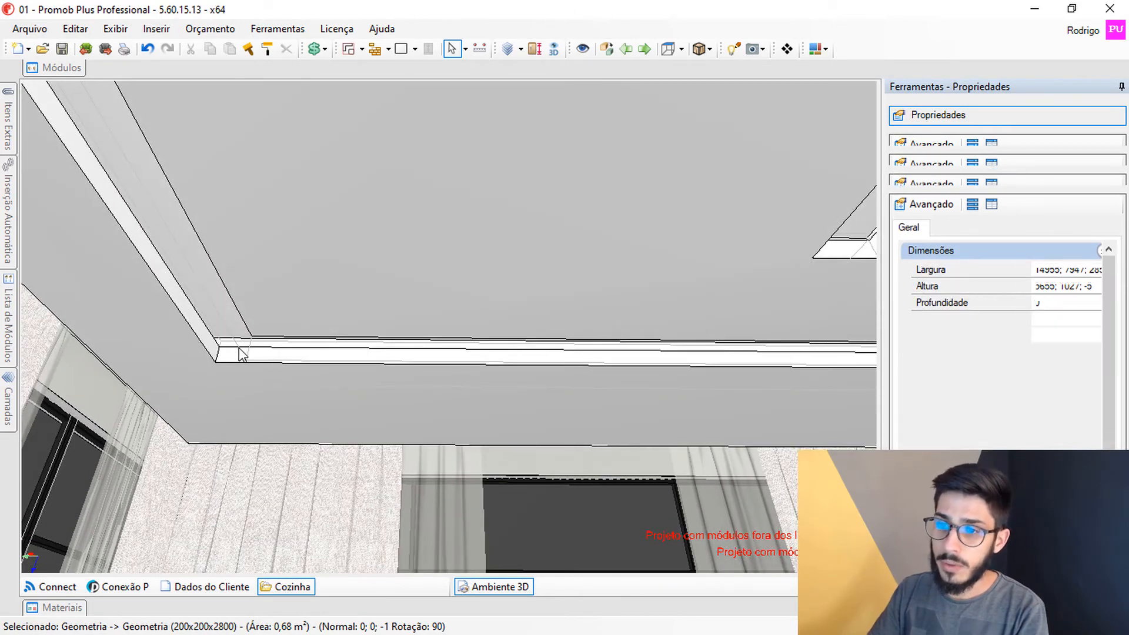
left_click(241, 353)
right_click(241, 353)
left_click(308, 299)
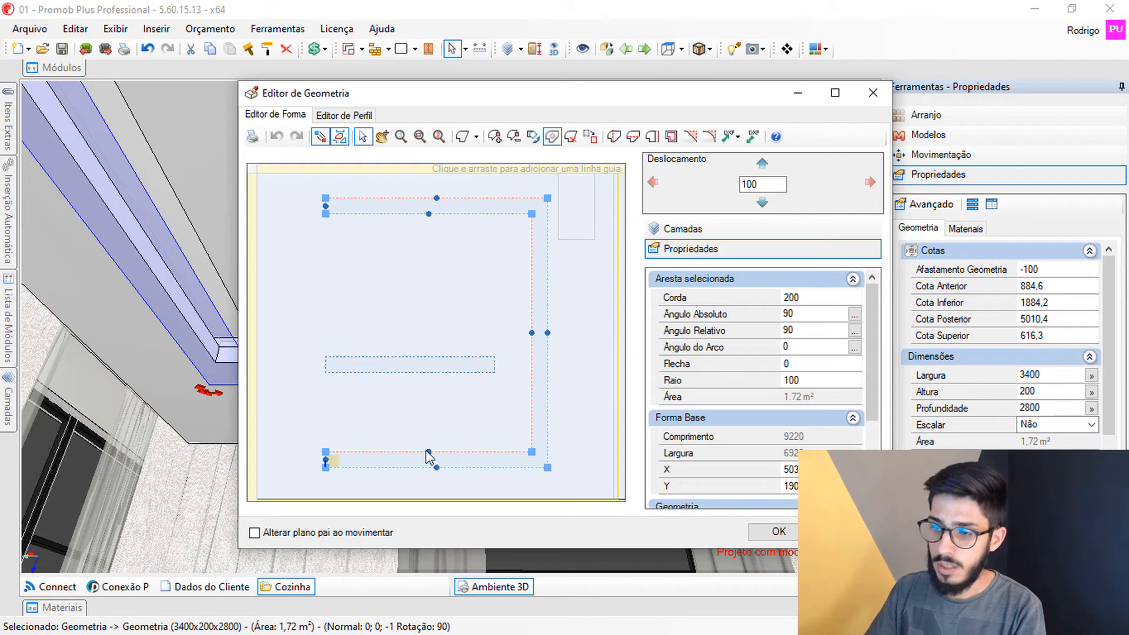
Offset the inner edge of the U-shaped slot's lower arm outward by 100 and the upper arm's inner edge inward by 100.
scroll(436, 412, "up", 3)
scroll(414, 400, "down", 3)
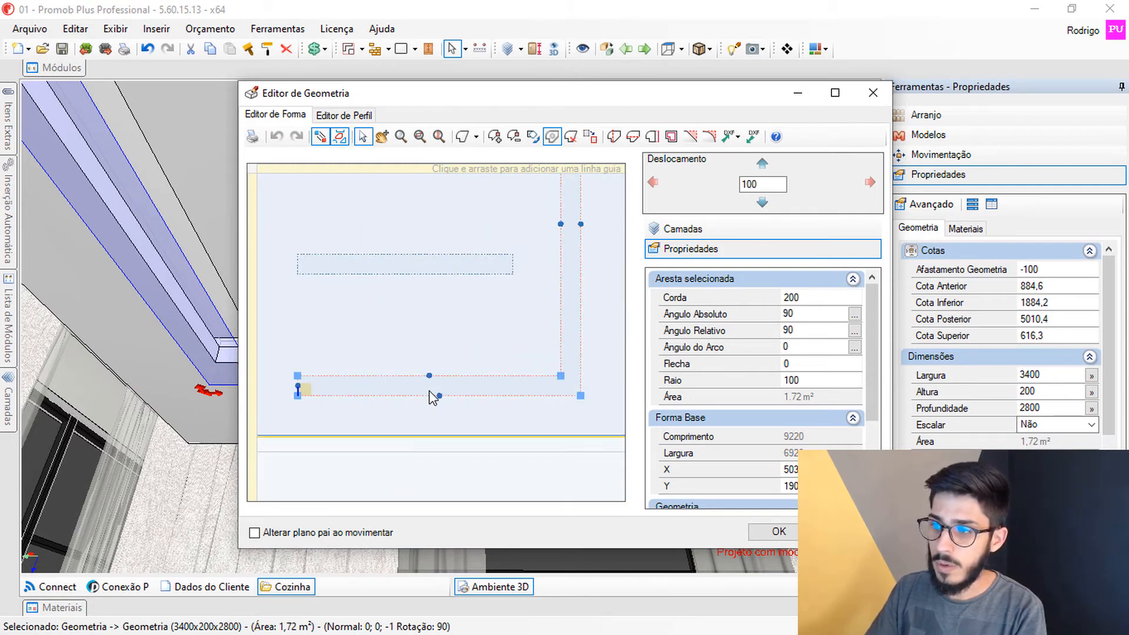
left_click(651, 137)
left_click(360, 385)
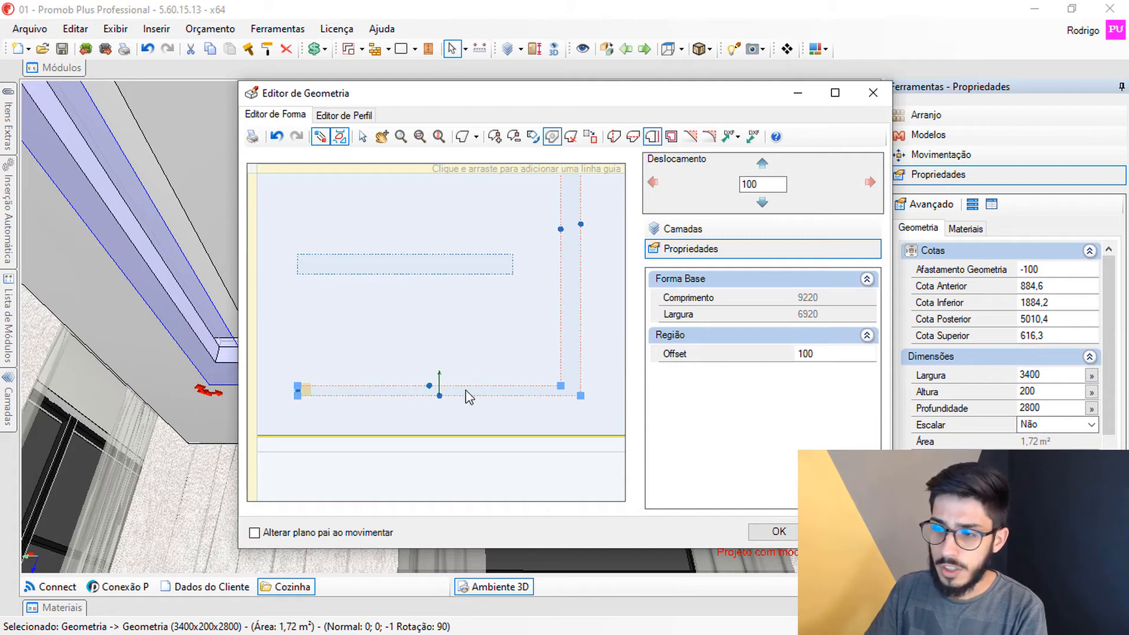
middle_click_drag(478, 187, 513, 351)
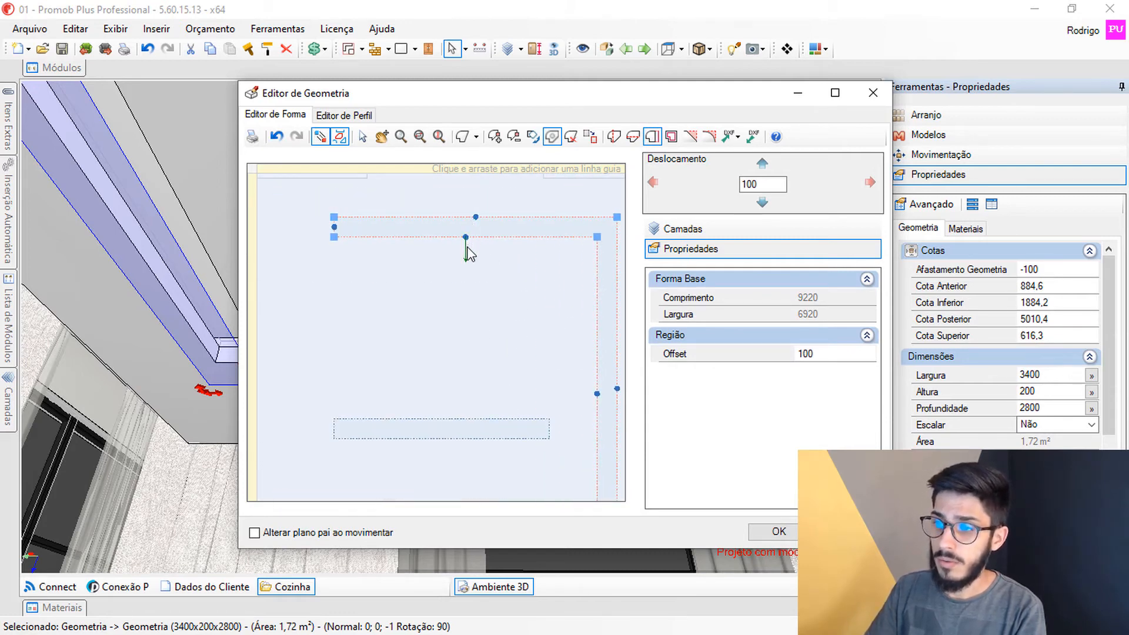
left_click(467, 247)
Set the upper arm's end edge to a length of 280, align the inner corner with it, and accept the geometry changes.
left_click(365, 140)
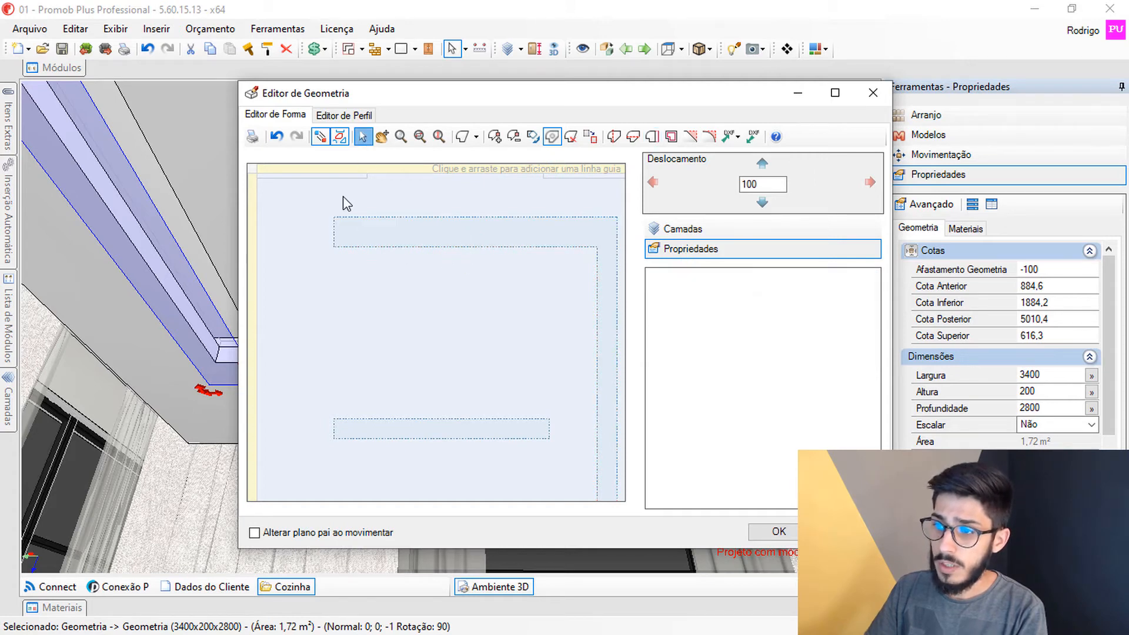
scroll(343, 209, "up", 3)
left_click(309, 187)
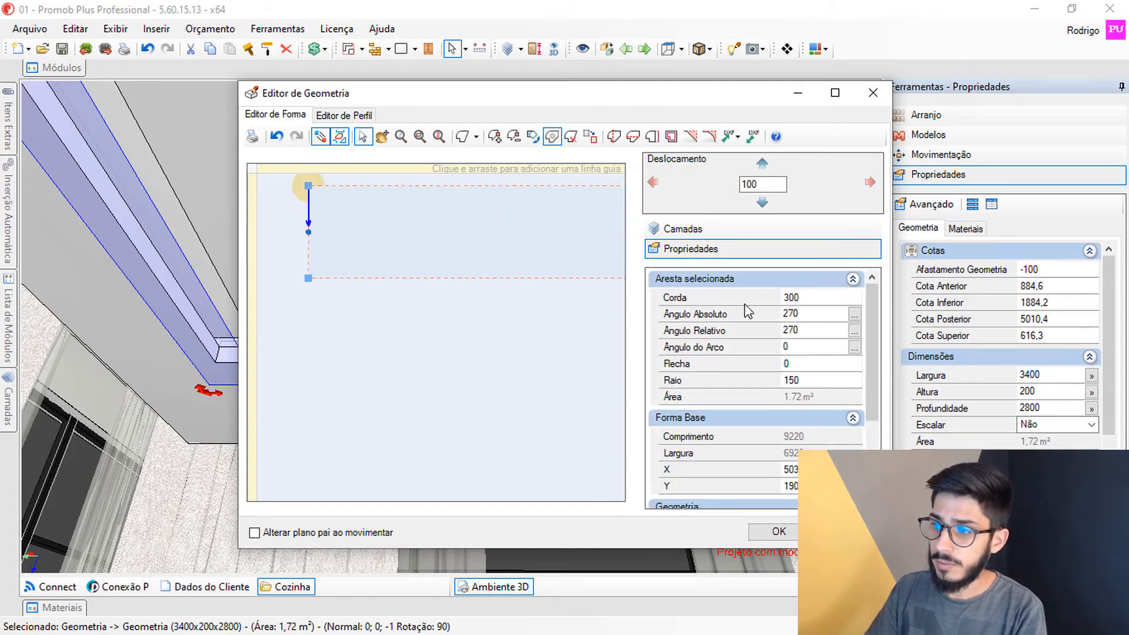
left_click(805, 295)
type("80")
key("Return")
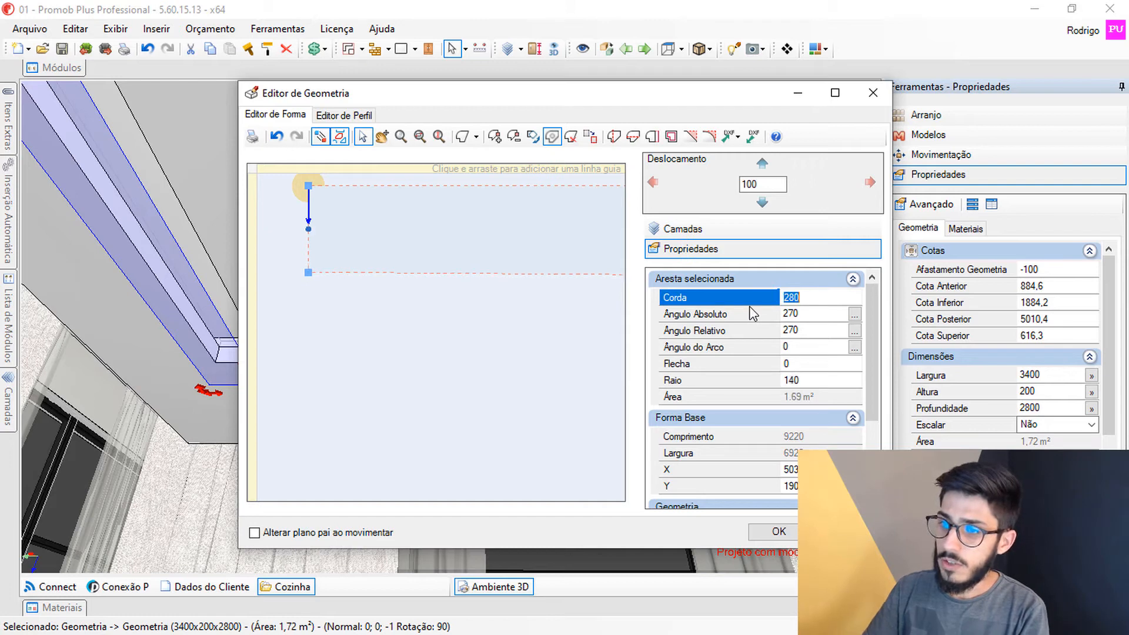
scroll(275, 284, "down", 3)
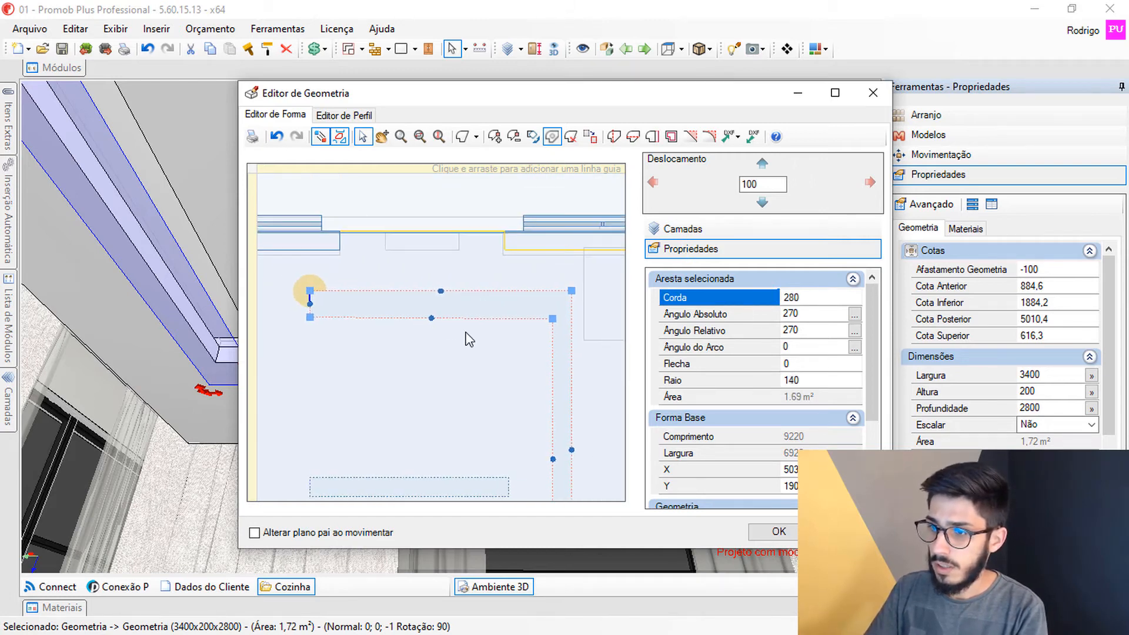
left_click_drag(550, 320, 552, 317)
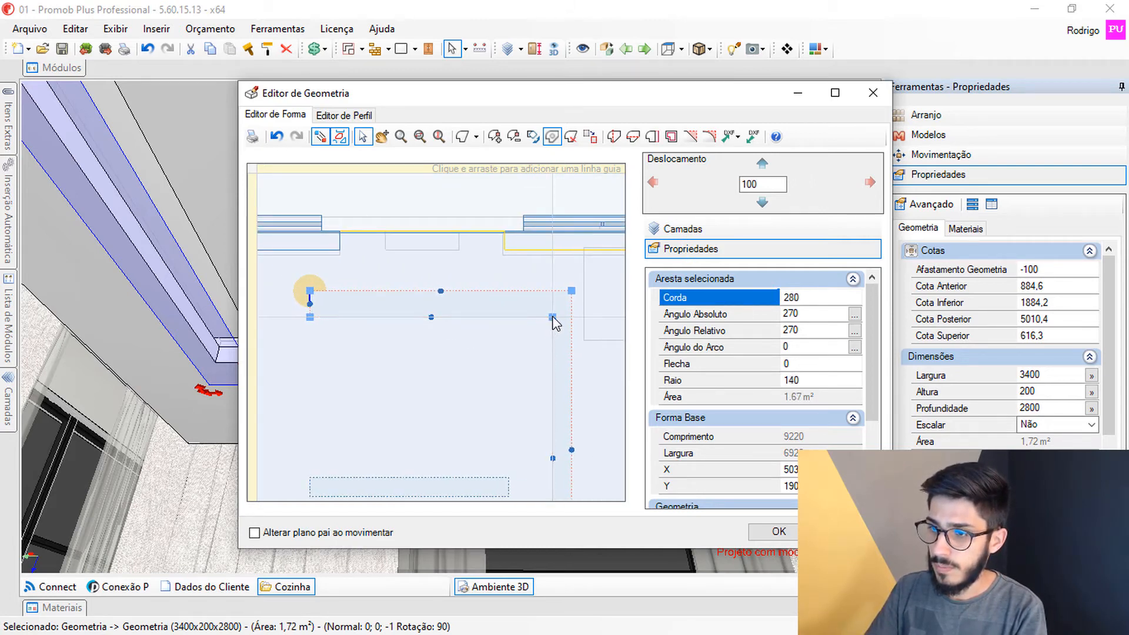
left_click(775, 534)
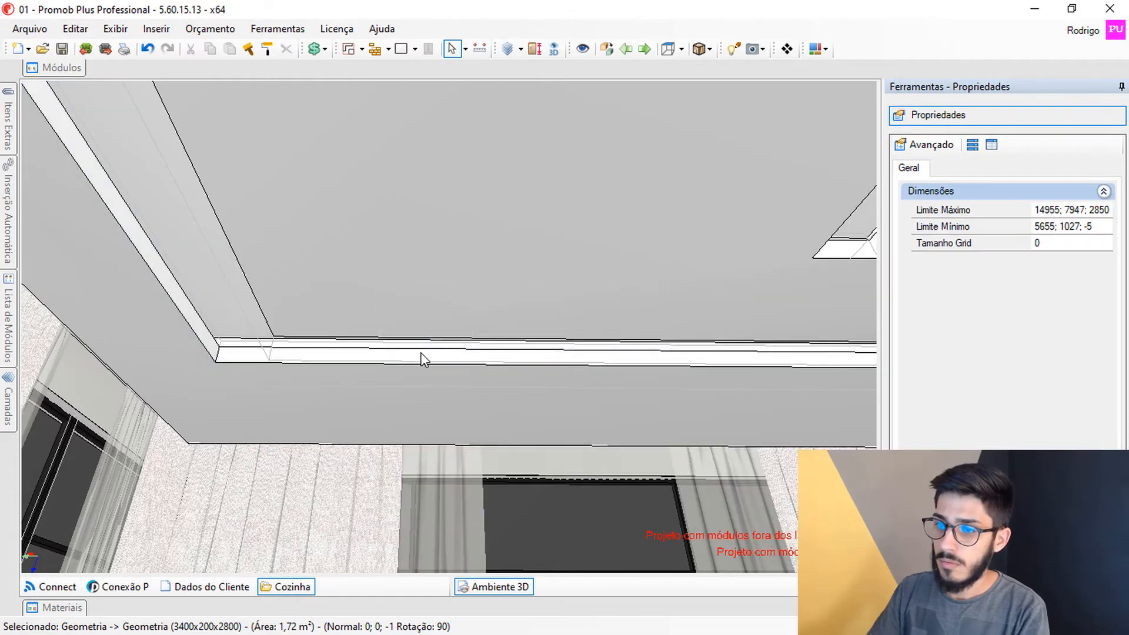
Examine the U-shaped and straight ceiling slots in 3D, checking their arm widths, end faces and stepped recesses.
middle_click_drag(405, 352, 462, 347)
scroll(292, 288, "up", 2)
middle_click_drag(292, 288, 340, 330)
middle_click_drag(583, 412, 453, 412)
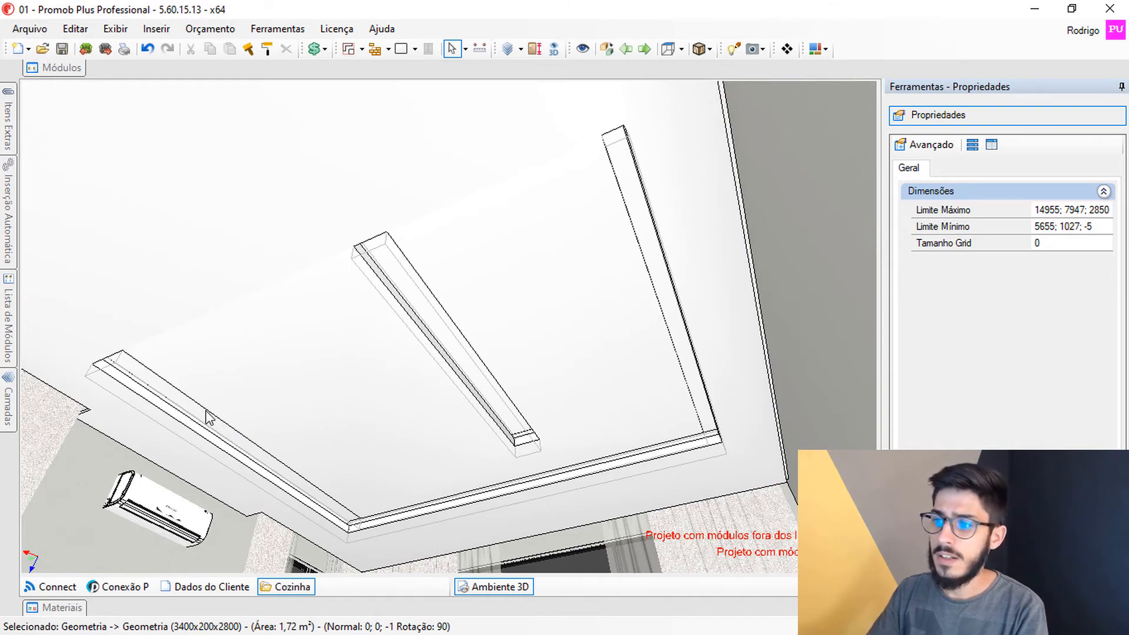
middle_click_drag(551, 414, 482, 367)
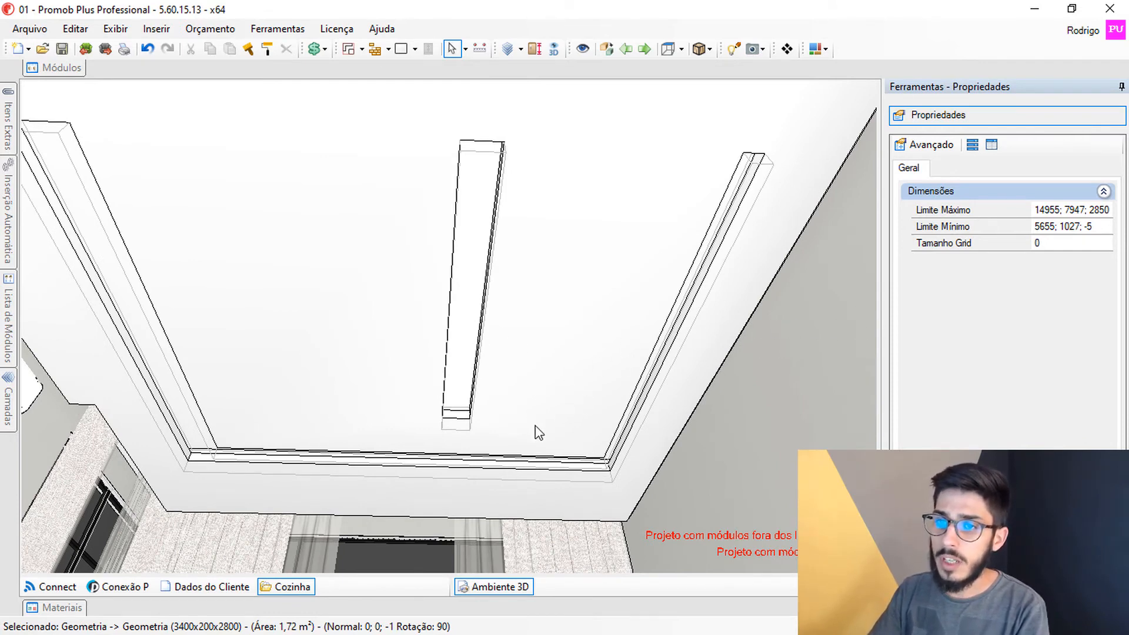
middle_click_drag(428, 273, 462, 273)
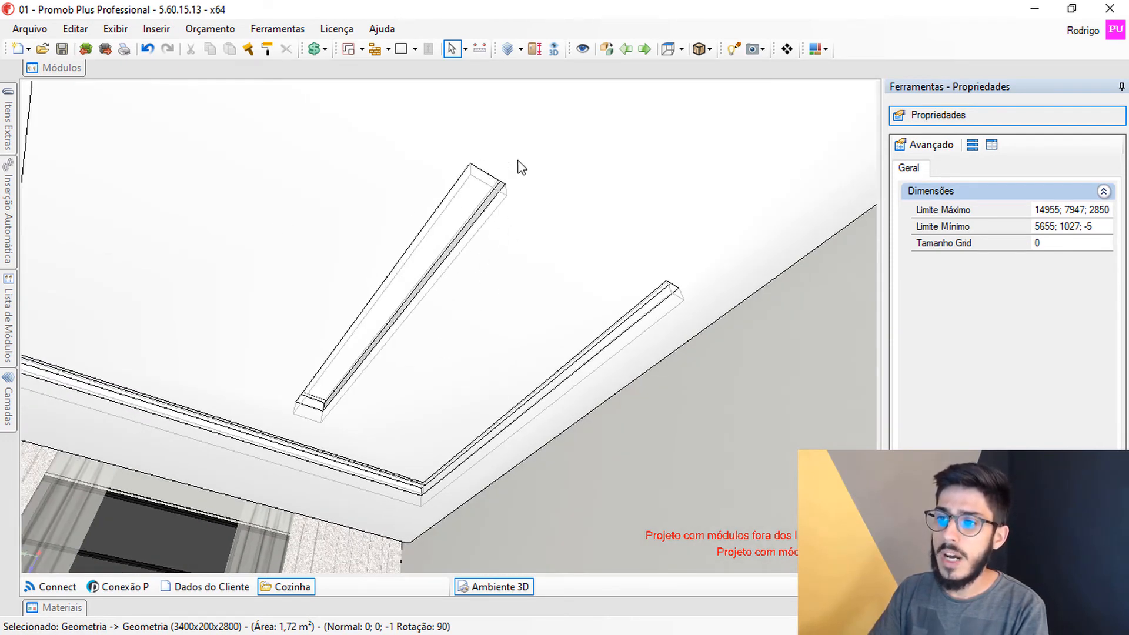
middle_click_drag(571, 278, 500, 208)
middle_click_drag(274, 224, 478, 354)
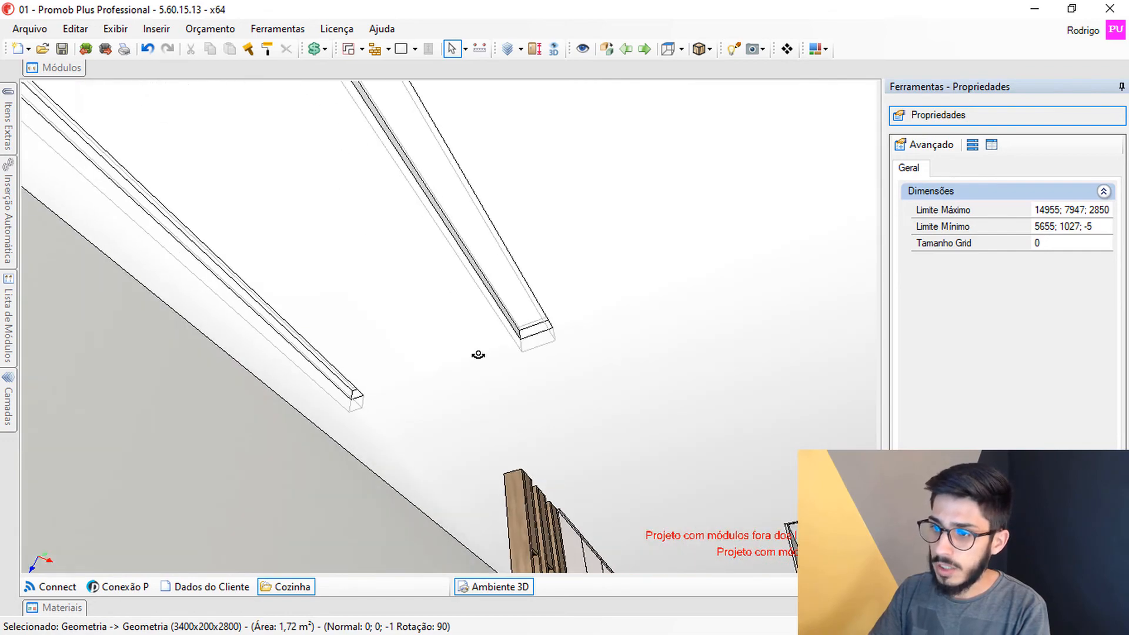
middle_click_drag(555, 368, 515, 356)
scroll(527, 224, "up", 3)
middle_click_drag(527, 223, 605, 301)
scroll(495, 292, "down", 3)
scroll(336, 203, "up", 5)
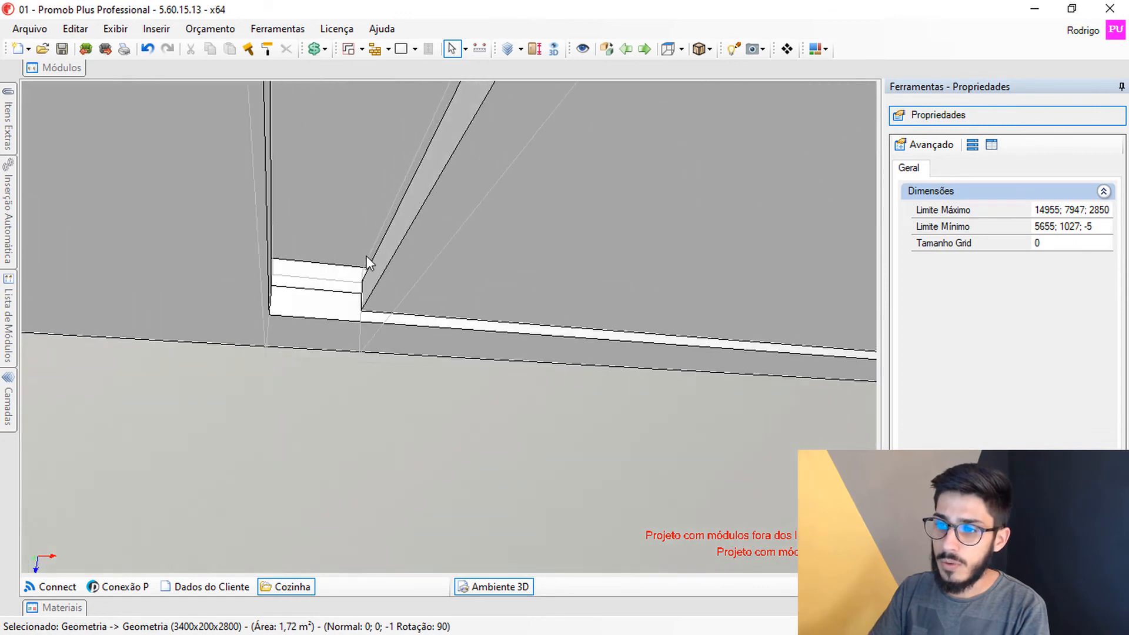
scroll(397, 310, "down", 4)
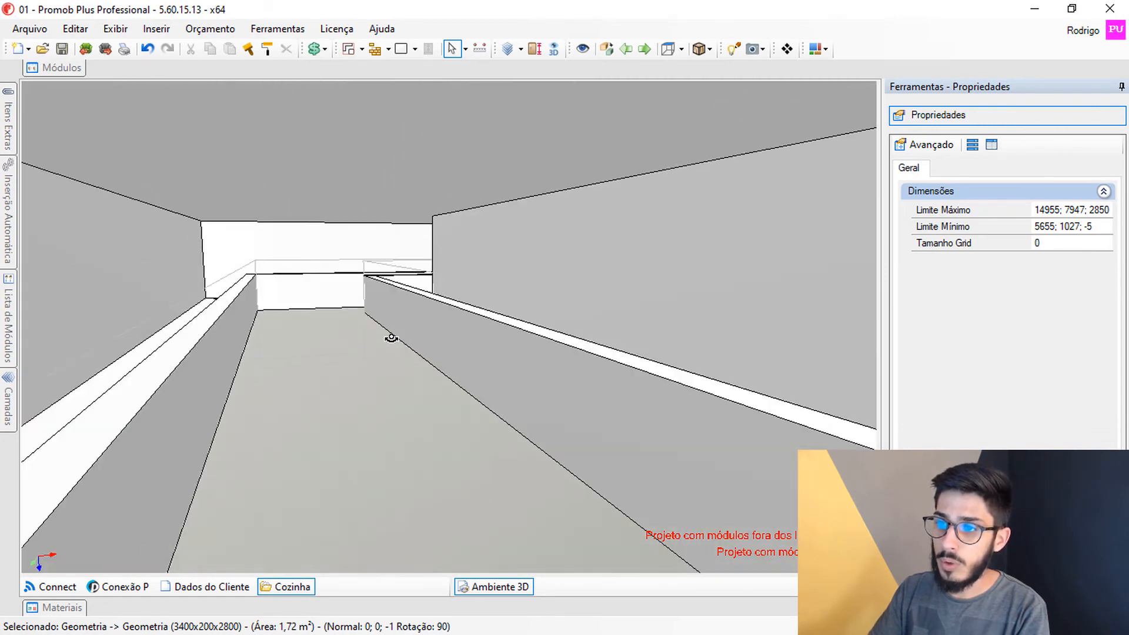
middle_click_drag(382, 346, 581, 294)
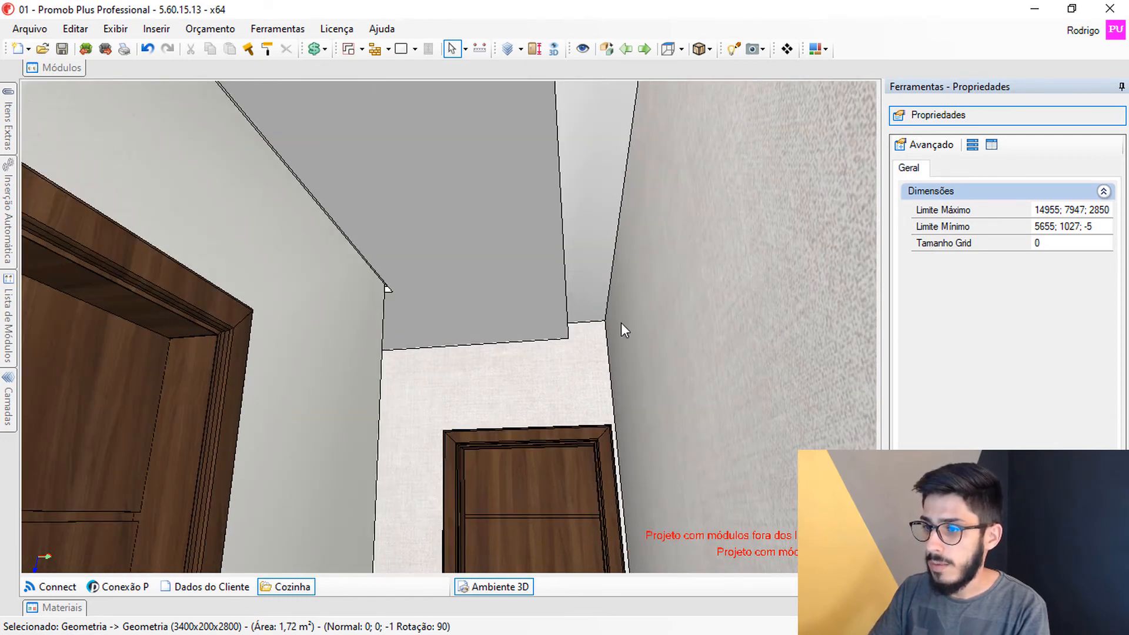
Delete the L-shaped geometry measuring 2930 x 50 x 2200 that covers the gap above the hallway ceiling.
middle_click_drag(558, 416, 564, 372)
middle_click_drag(493, 299, 550, 404)
scroll(524, 283, "up", 2)
scroll(550, 405, "down", 2)
left_click(570, 384)
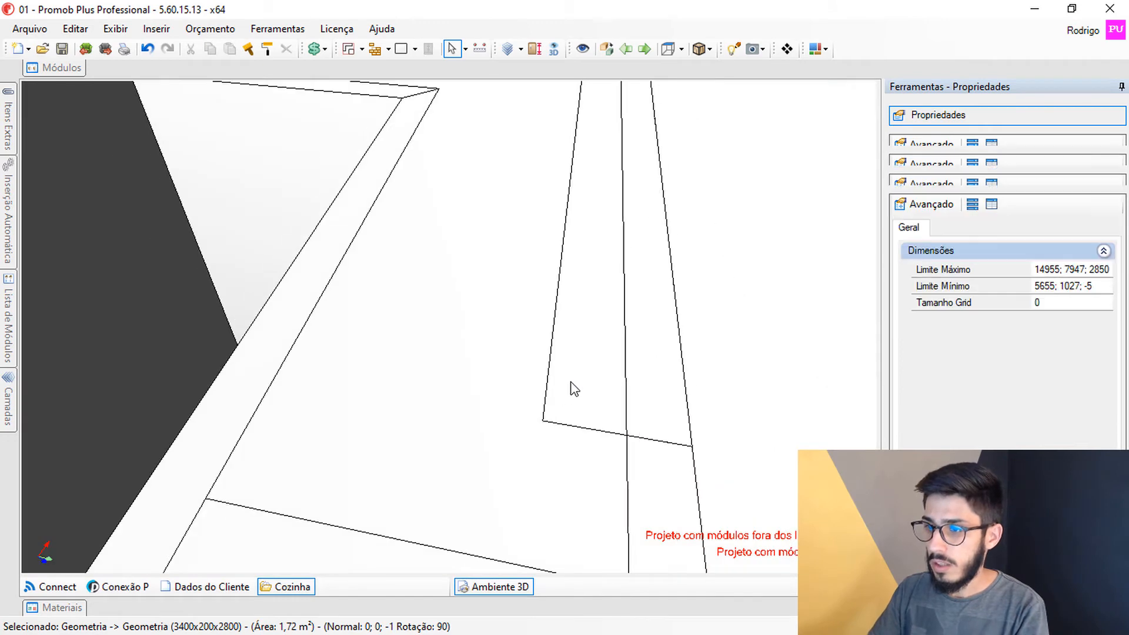
scroll(575, 389, "down", 3)
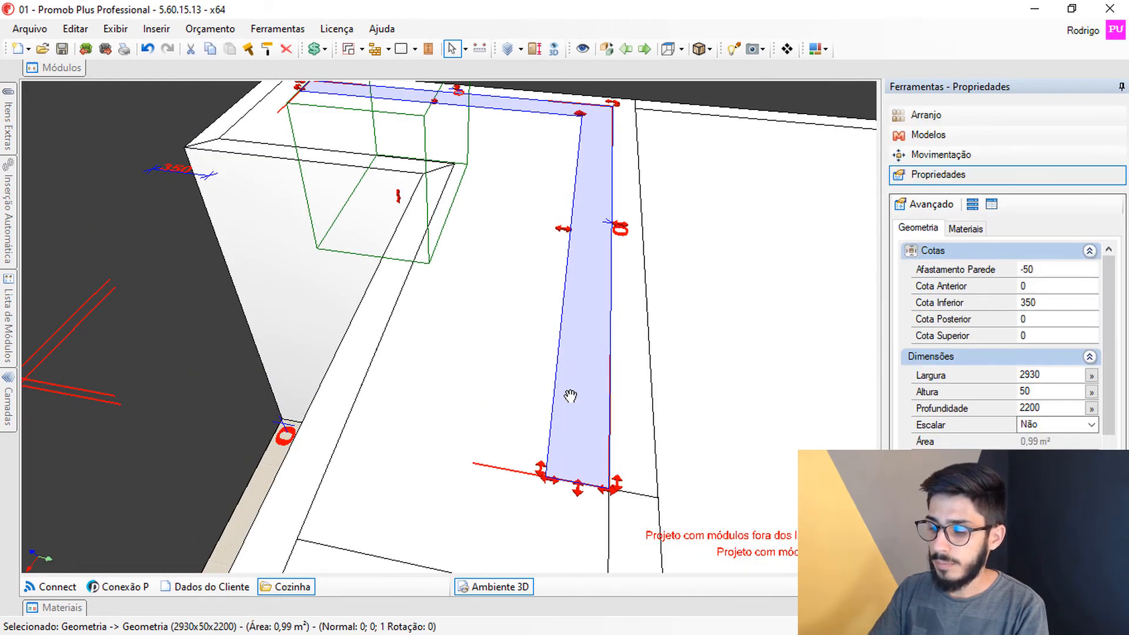
middle_click_drag(571, 396, 557, 398)
key("Delete")
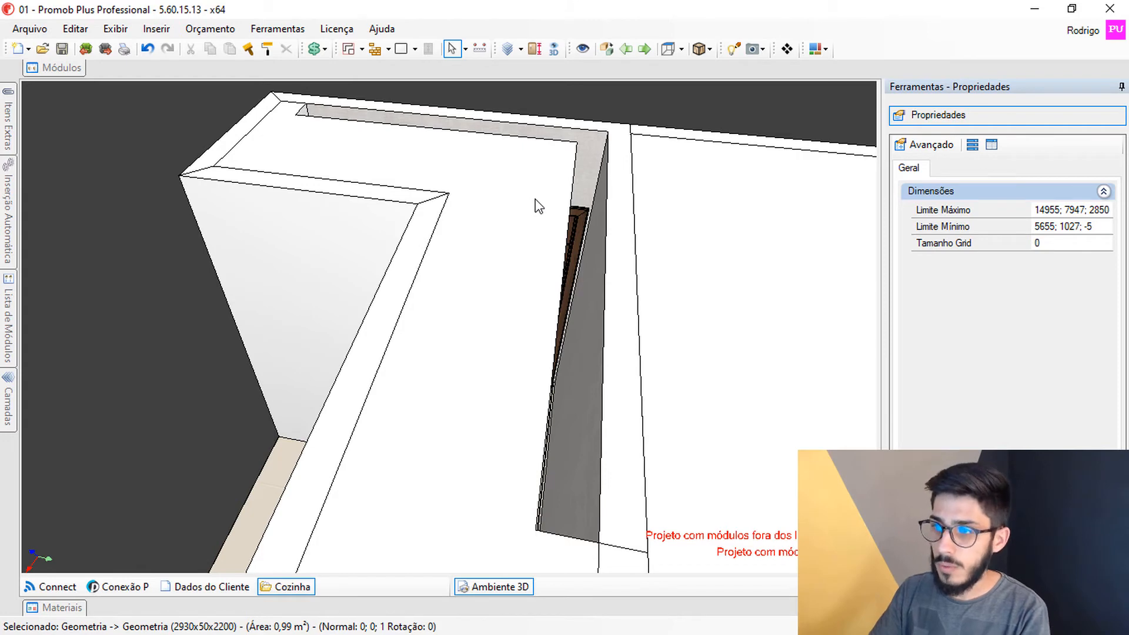
key("ctrl+z")
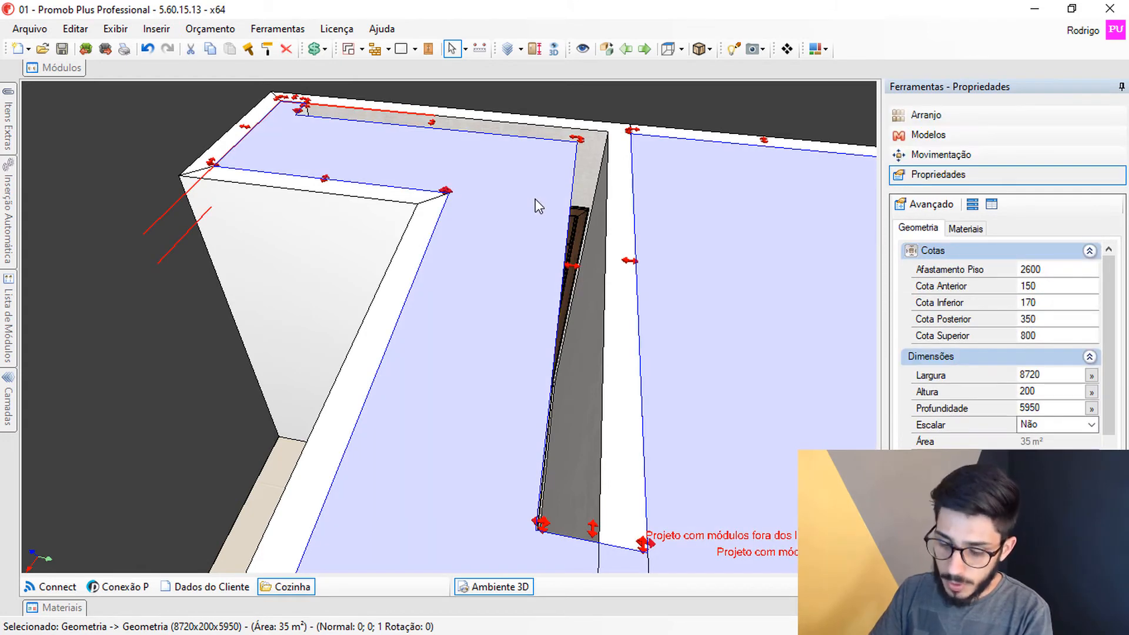
scroll(524, 210, "down", 2)
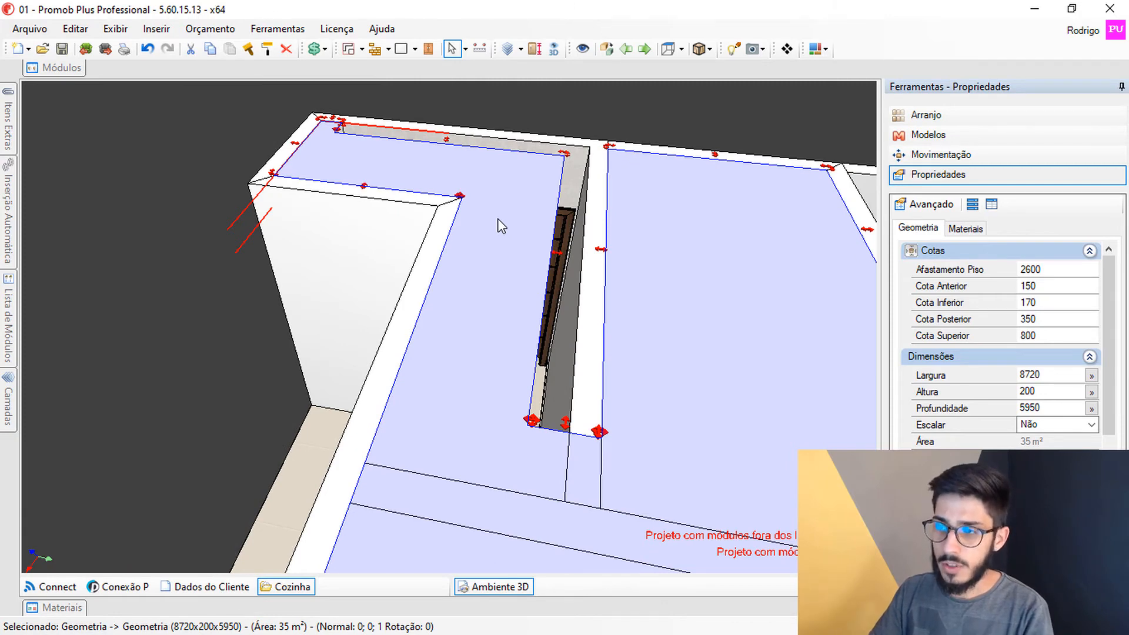
key("Escape")
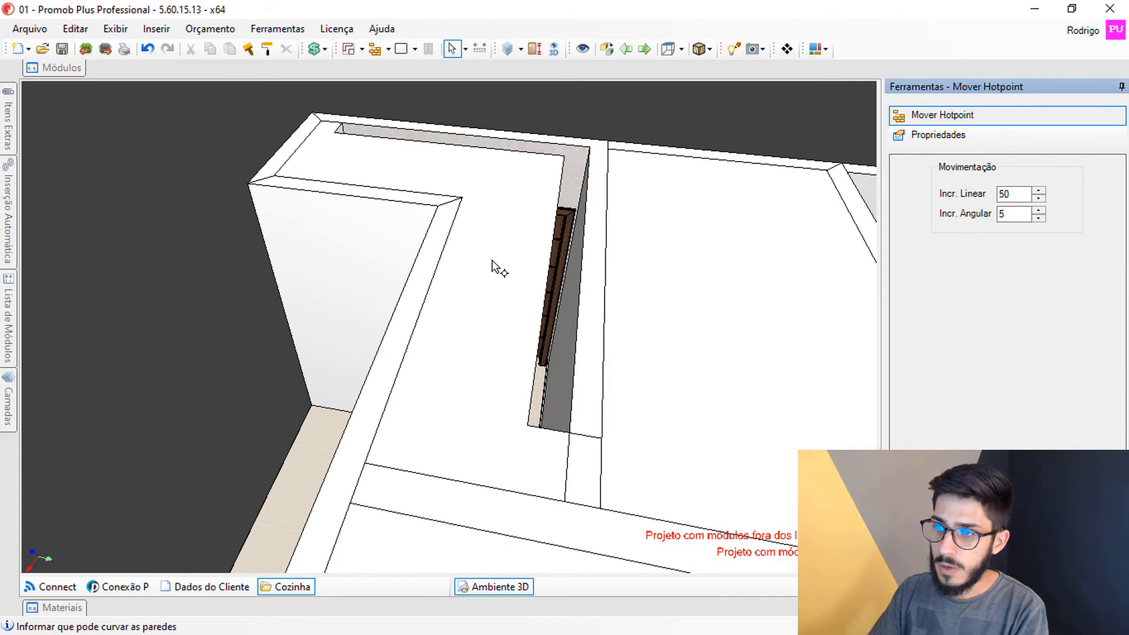
left_click(452, 49)
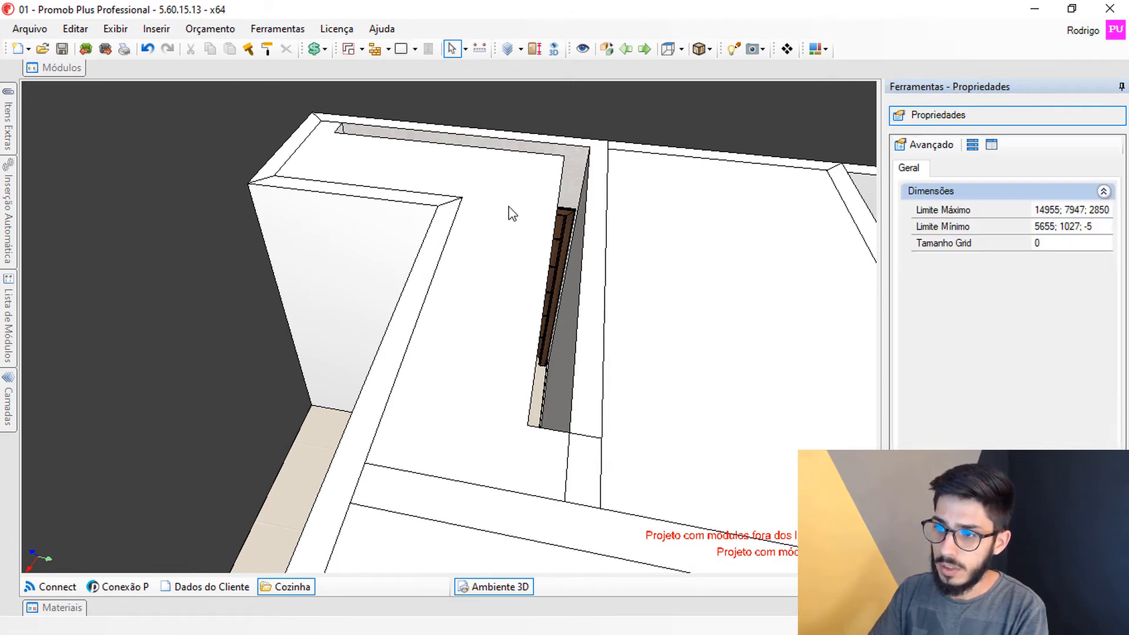
left_click(495, 253)
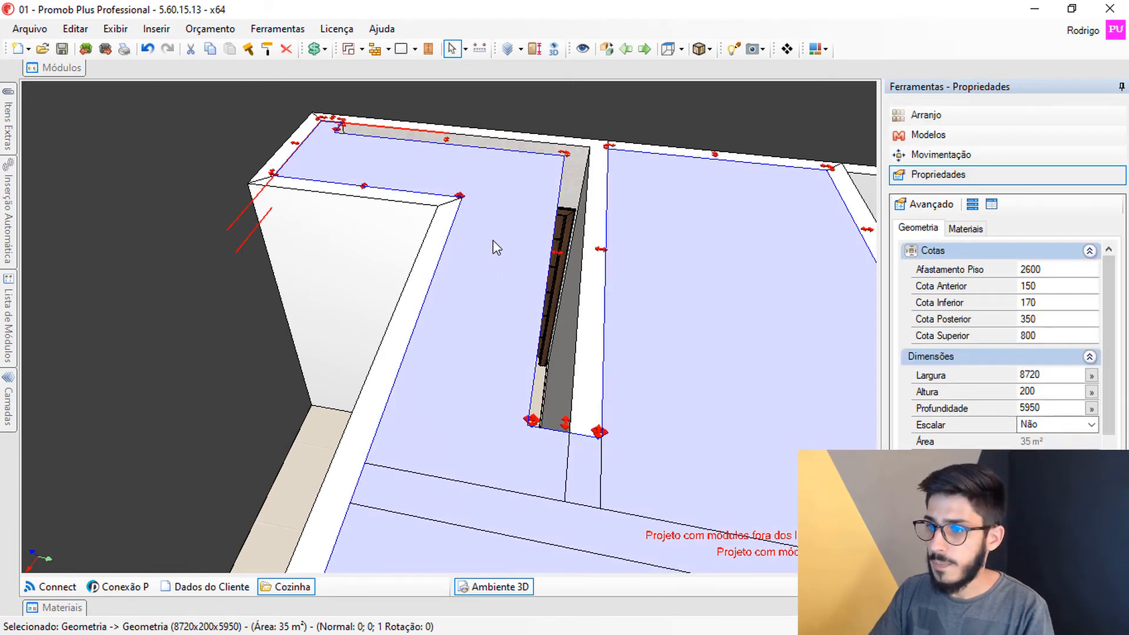
Move the ceiling's corner vertex beside the L-shaped gap onto the gap's outer wall corner using Mover Hotpoint.
key("Escape")
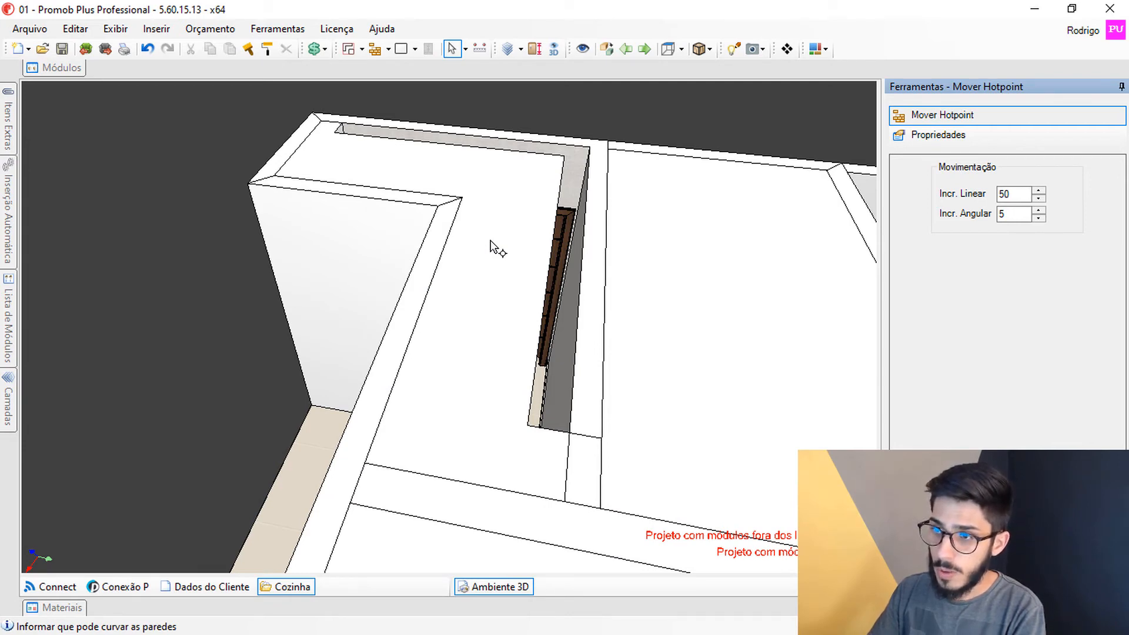
left_click(492, 242)
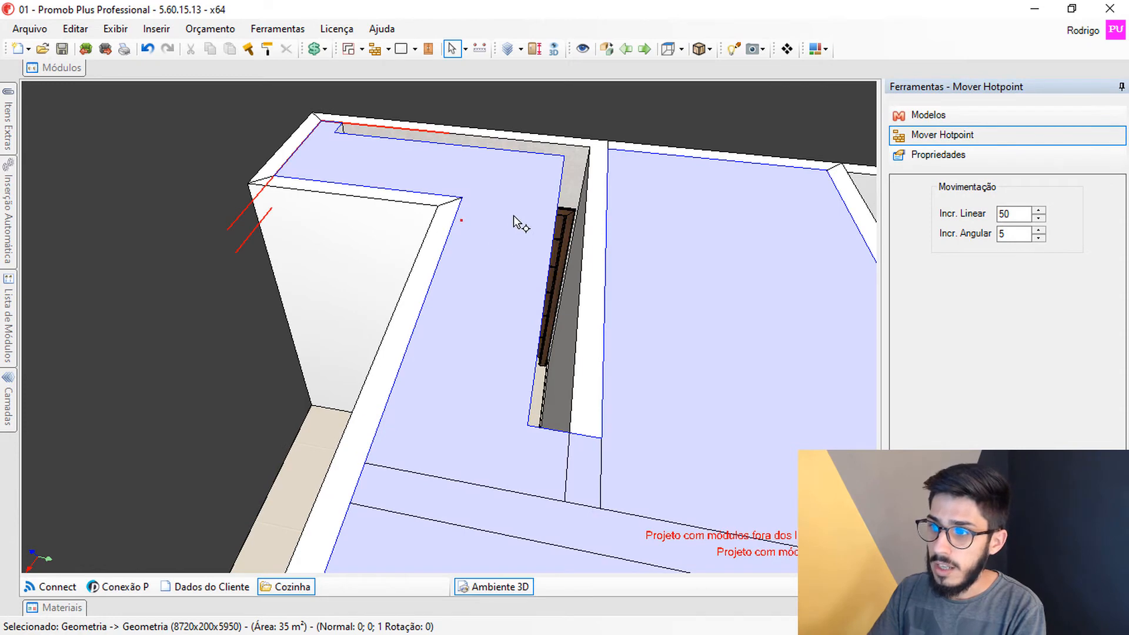
scroll(521, 225, "up", 5)
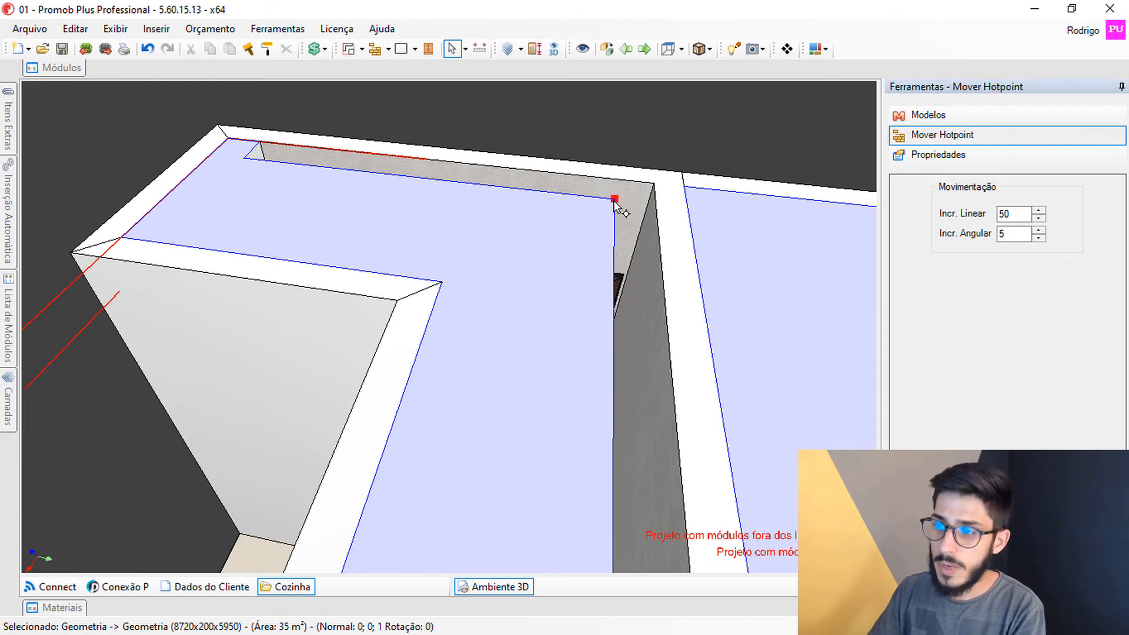
middle_click_drag(583, 233, 606, 219)
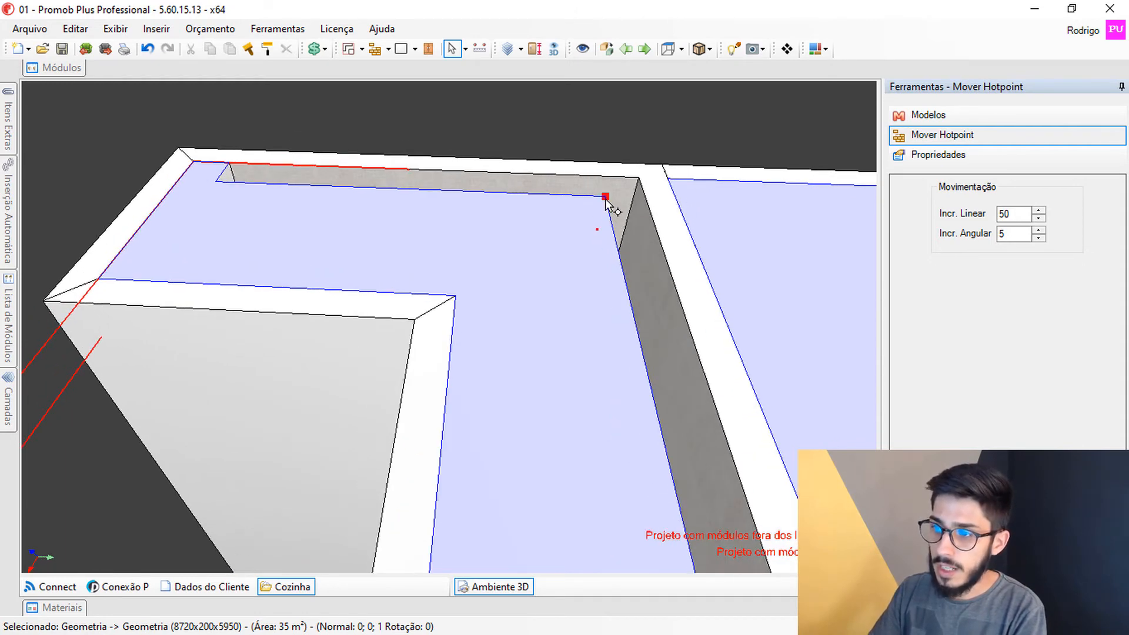
left_click(605, 200)
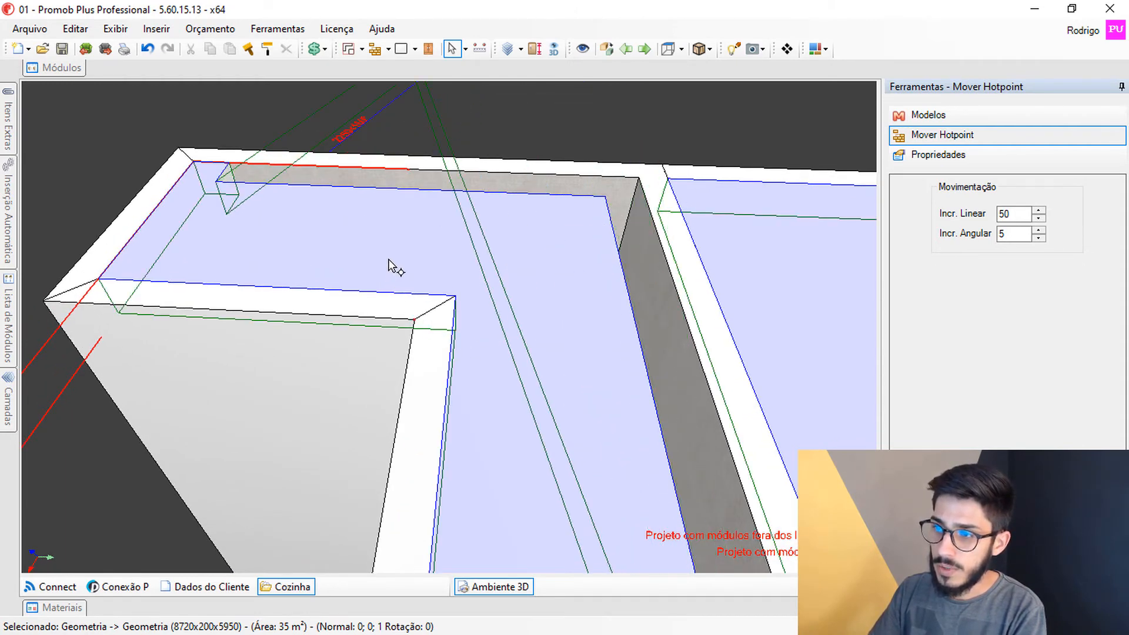
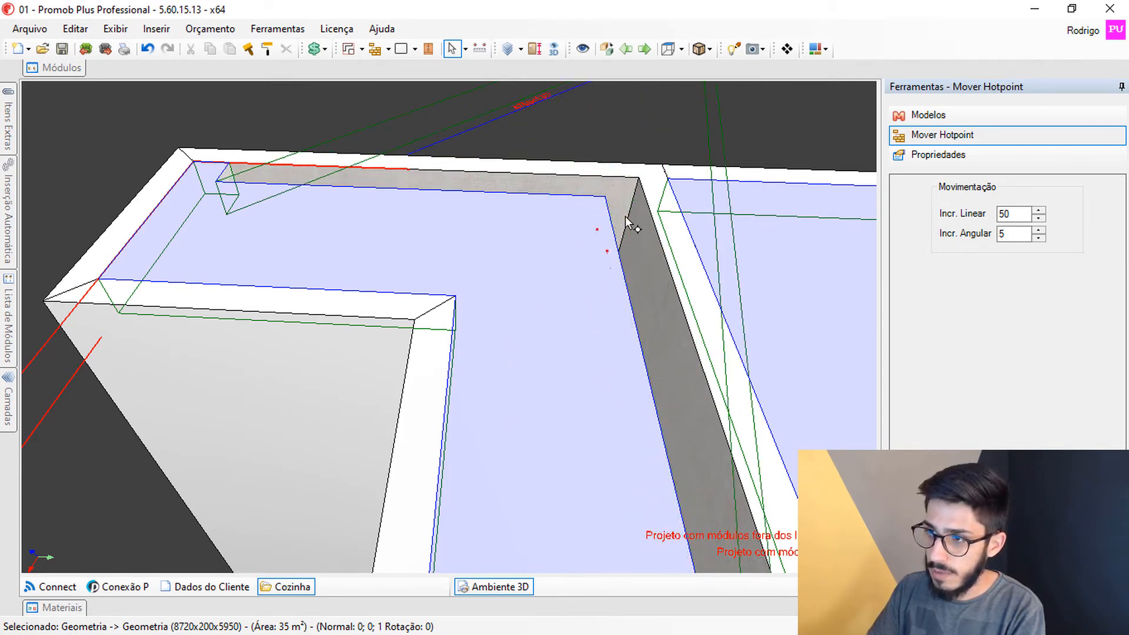
left_click(639, 178)
scroll(588, 292, "down", 2)
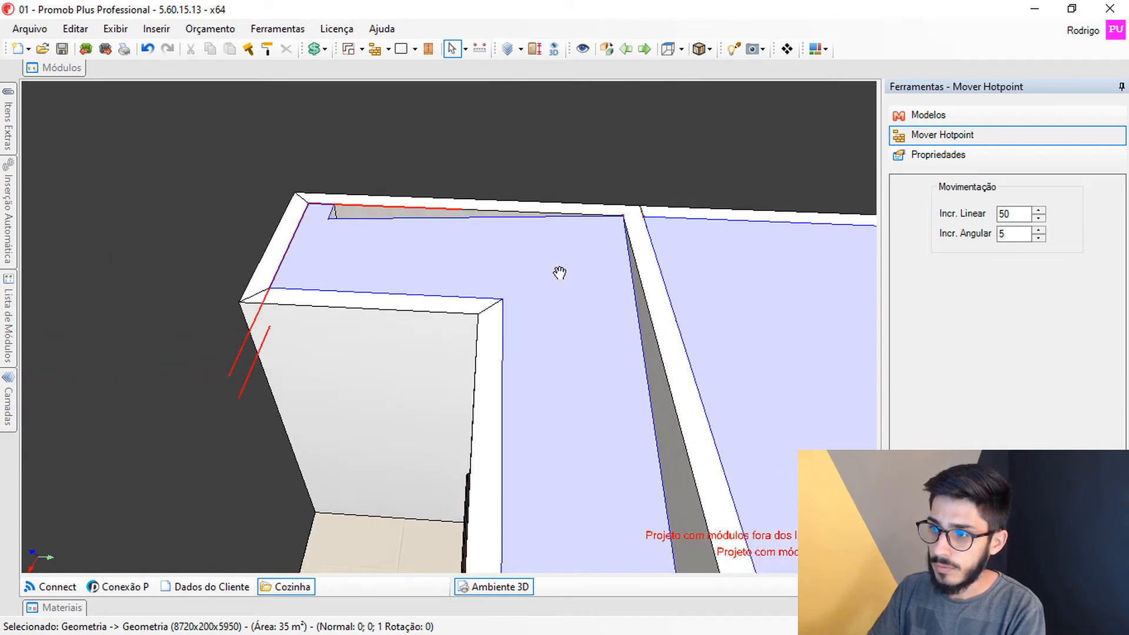
middle_click_drag(560, 273, 554, 152)
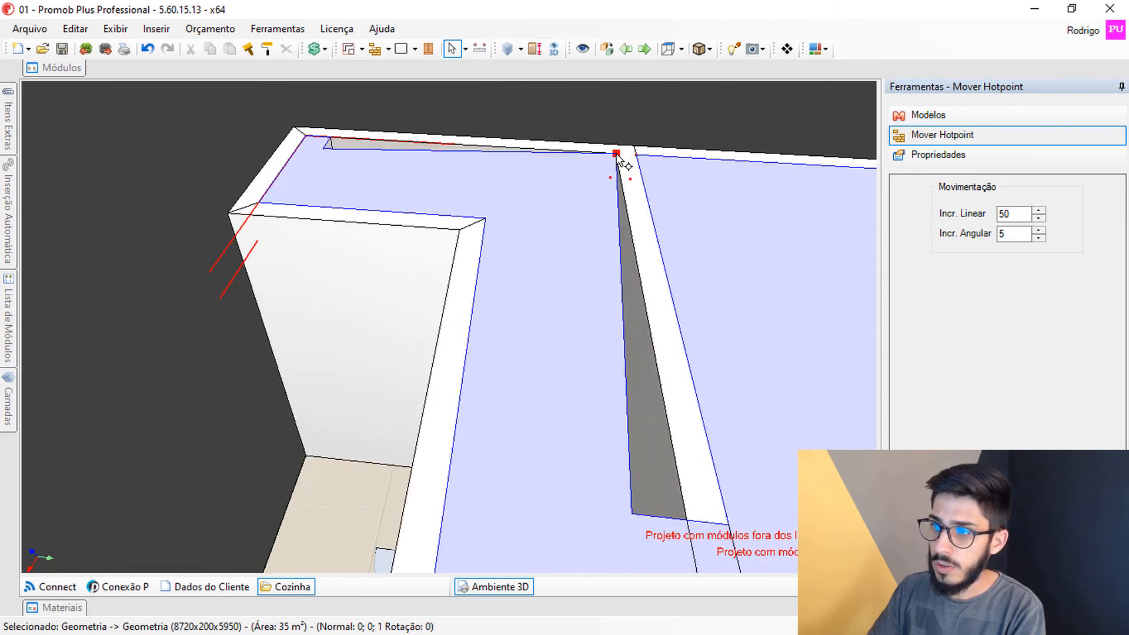
left_click(452, 49)
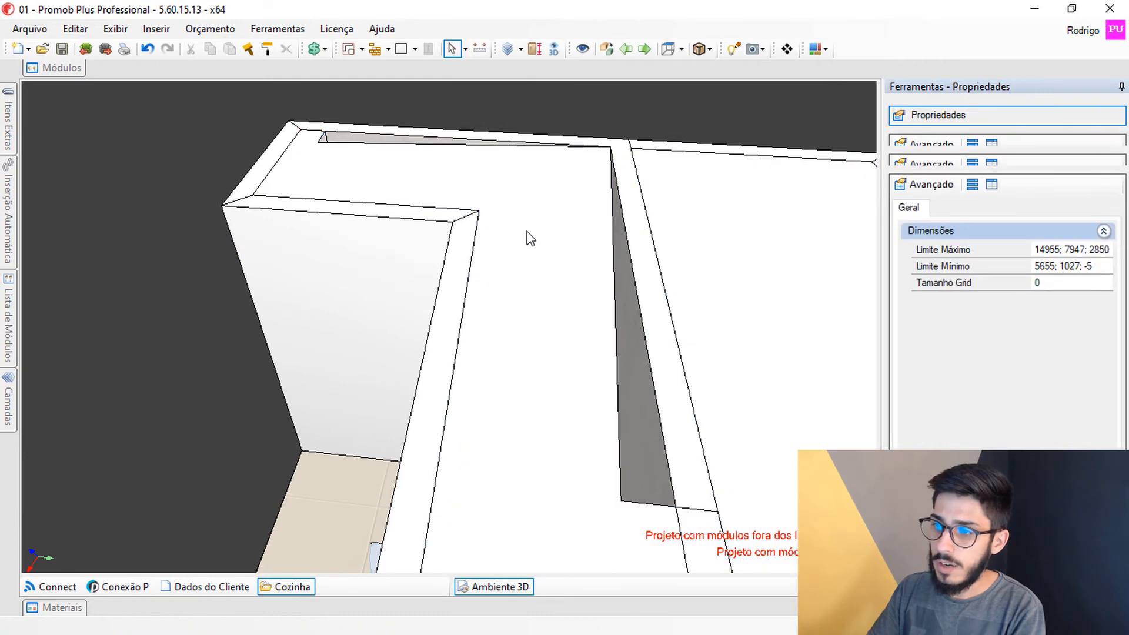
Open the 8720 x 200 x 5950 ceiling geometry in the Geometry Editor.
right_click(529, 239)
left_click(585, 307)
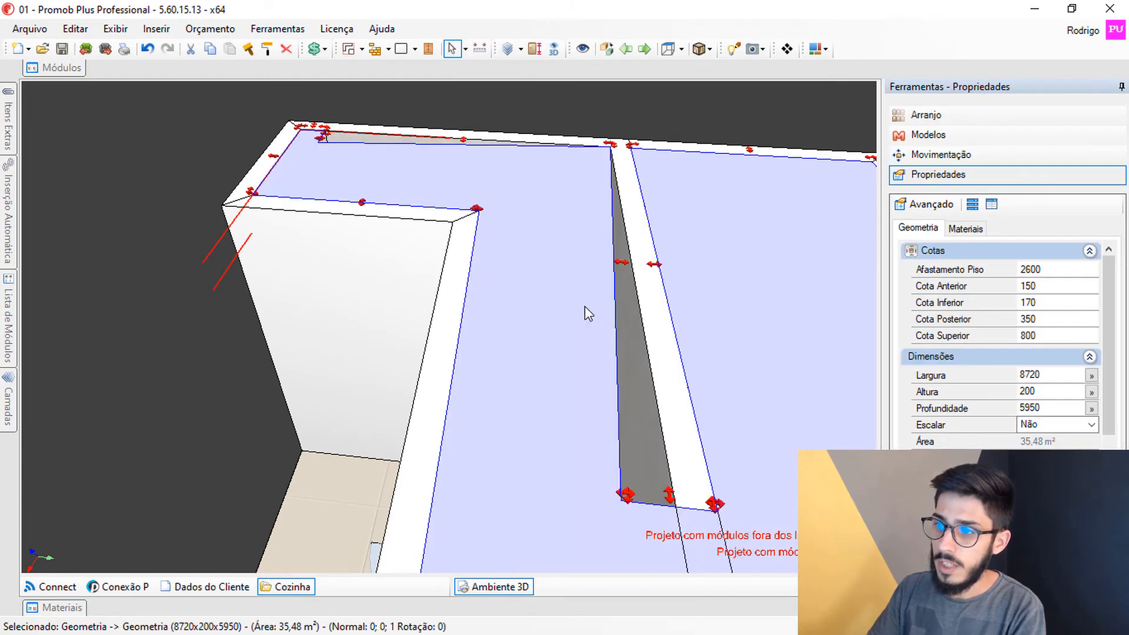
left_click(517, 135)
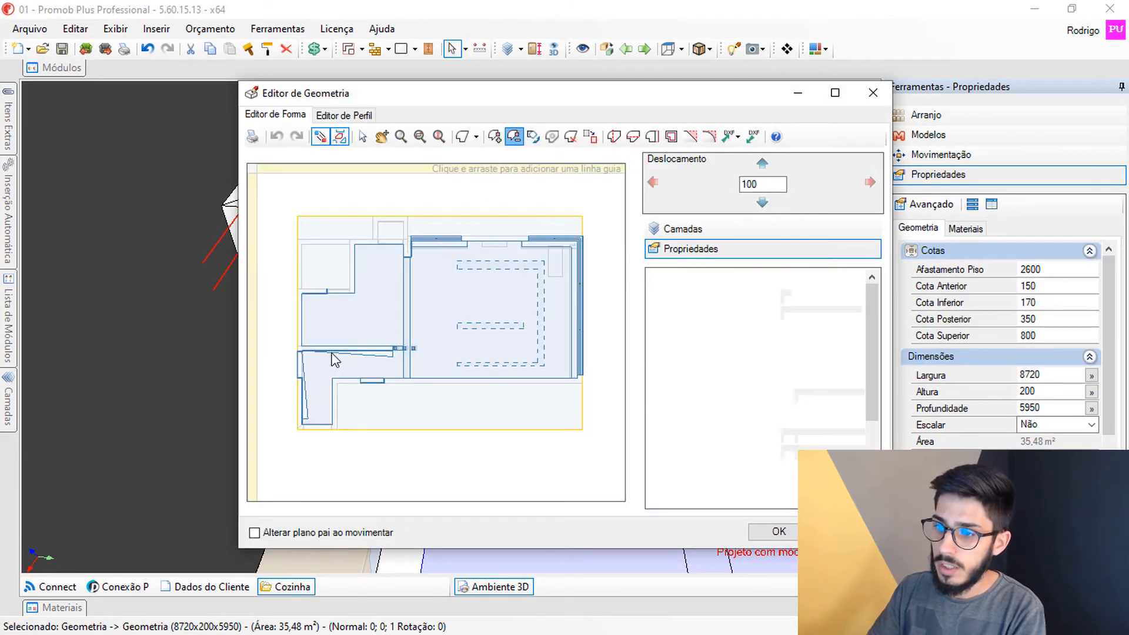
Try deleting a vertex at the inner end of the L-shaped gap in the ceiling outline, and undo the deletion.
scroll(347, 366, "up", 5)
left_click(543, 295)
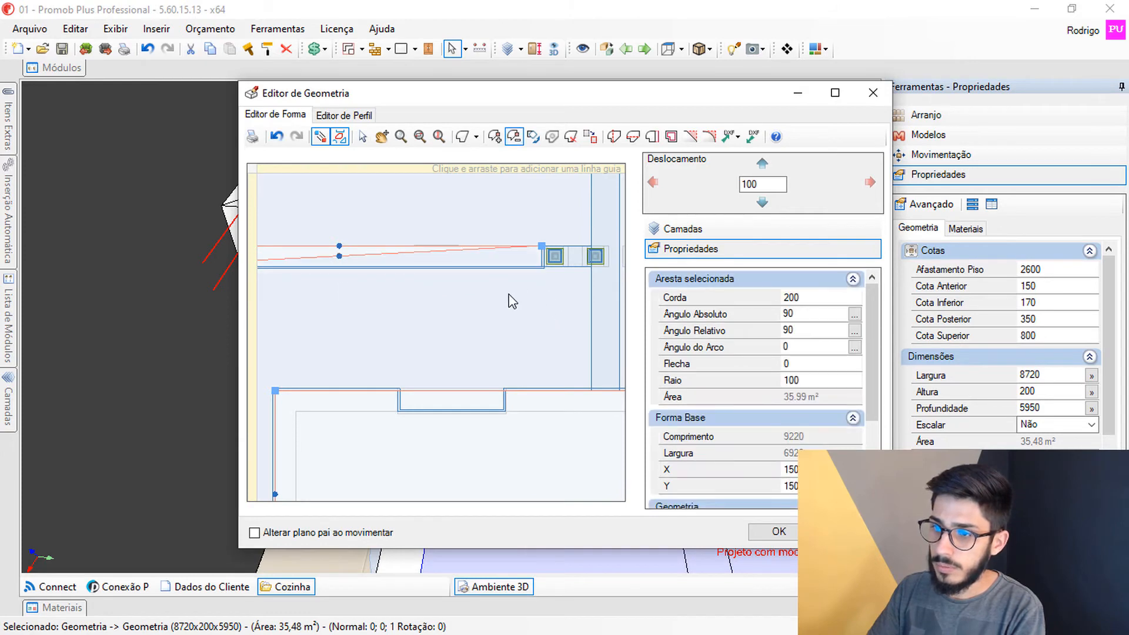
middle_click_drag(400, 315, 509, 303)
scroll(511, 336, "down", 3)
middle_click_drag(405, 332, 474, 230)
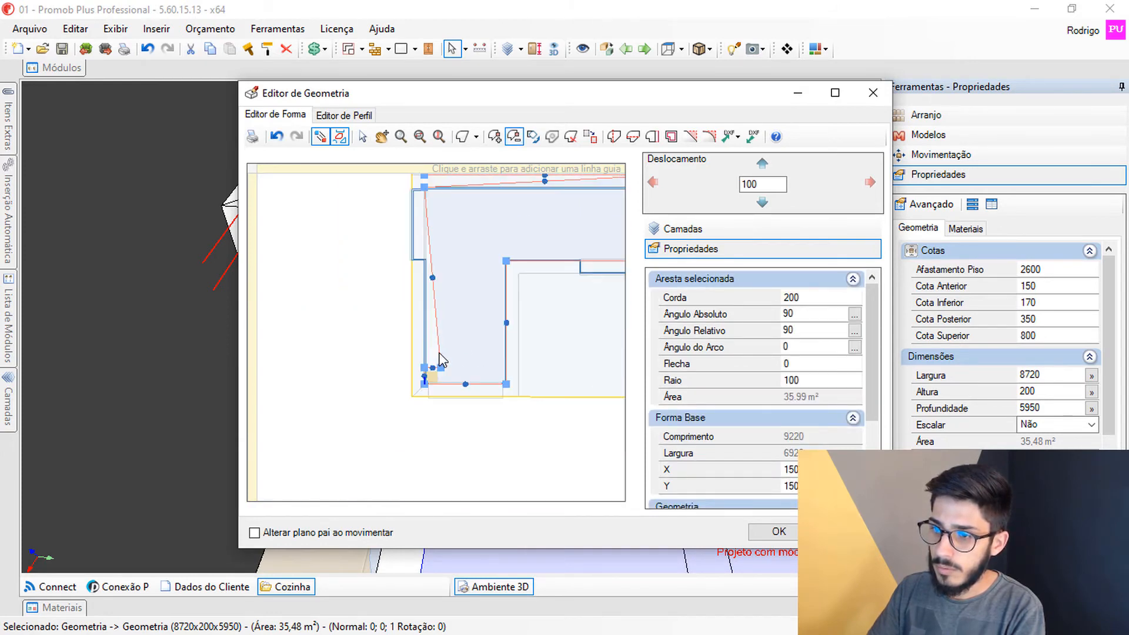
scroll(442, 371, "up", 3)
scroll(438, 369, "up", 1)
middle_click_drag(438, 272, 465, 262)
scroll(376, 424, "down", 2)
left_click(279, 138)
Delete the surplus vertices at the hallway end of the L-shaped gap in the ceiling outline.
scroll(407, 395, "up", 4)
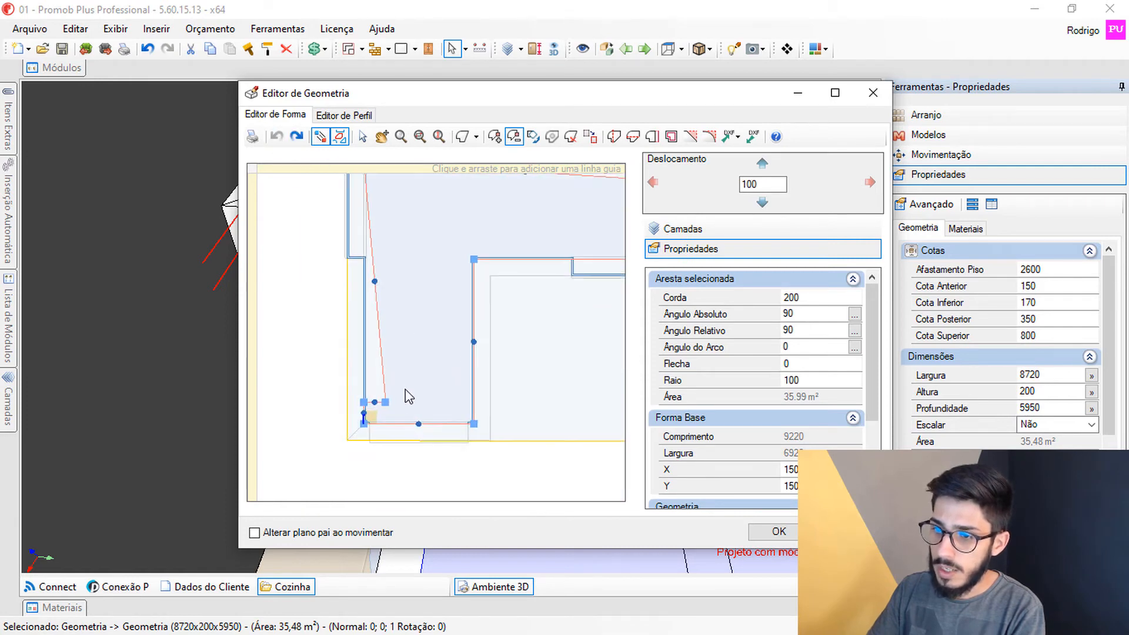
left_click(369, 395)
left_click(339, 395)
middle_click_drag(429, 298, 235, 509)
Select the short edge closing the gap's inner end beside the column and set its chord length to 150.
left_click(364, 138)
middle_click_drag(565, 258, 446, 305)
left_click(523, 312)
scroll(524, 317, "up", 4)
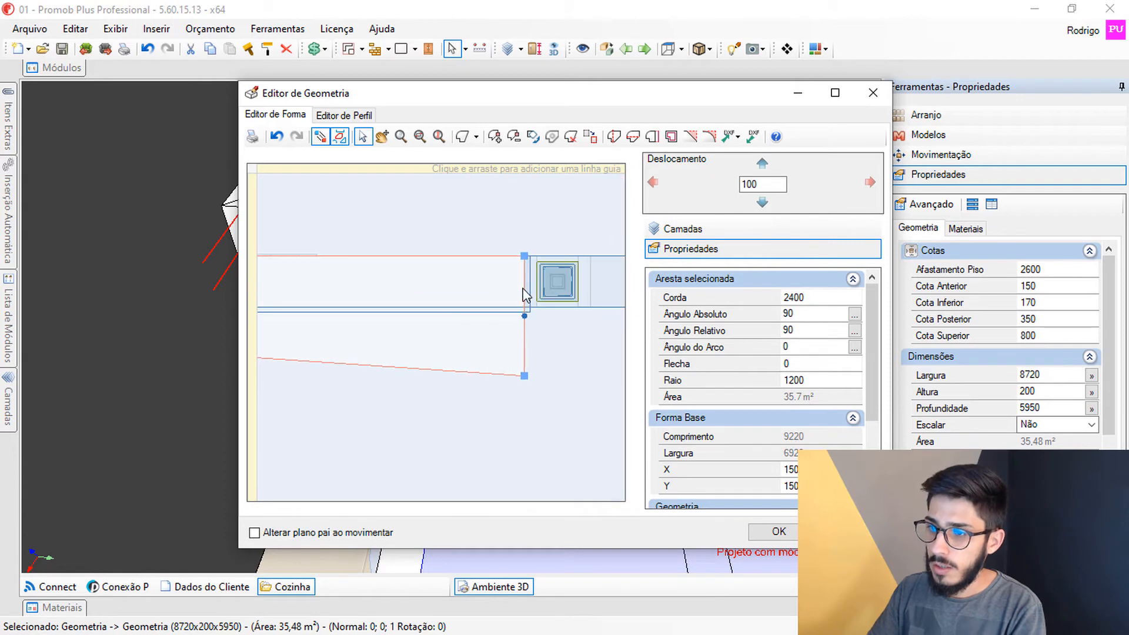
left_click(526, 288)
left_click(814, 299)
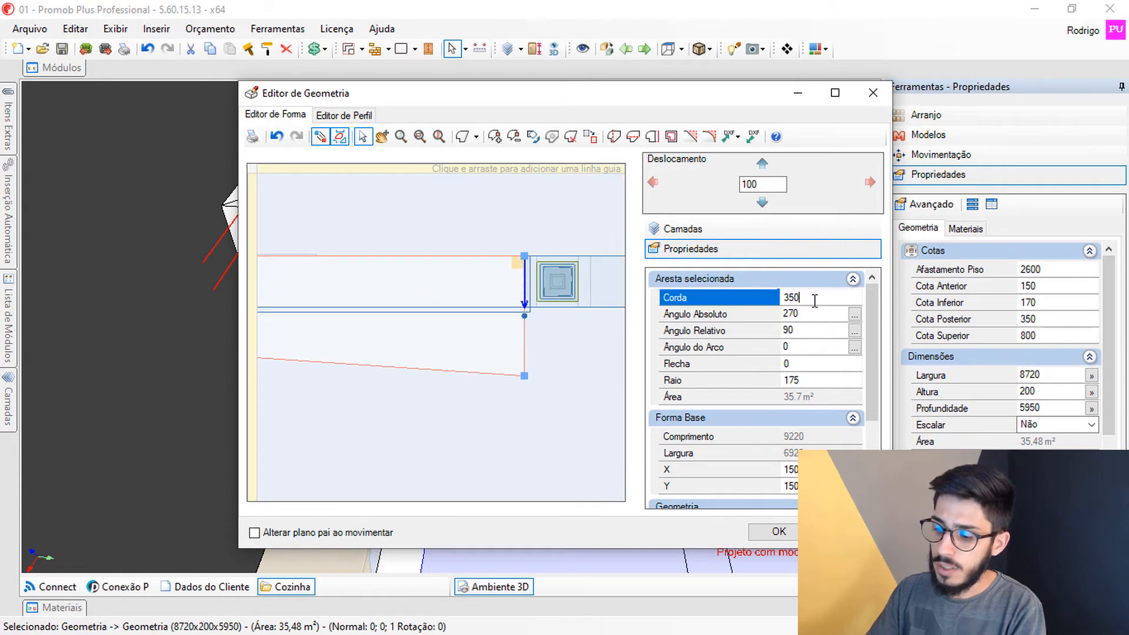
type("-200")
key("Return")
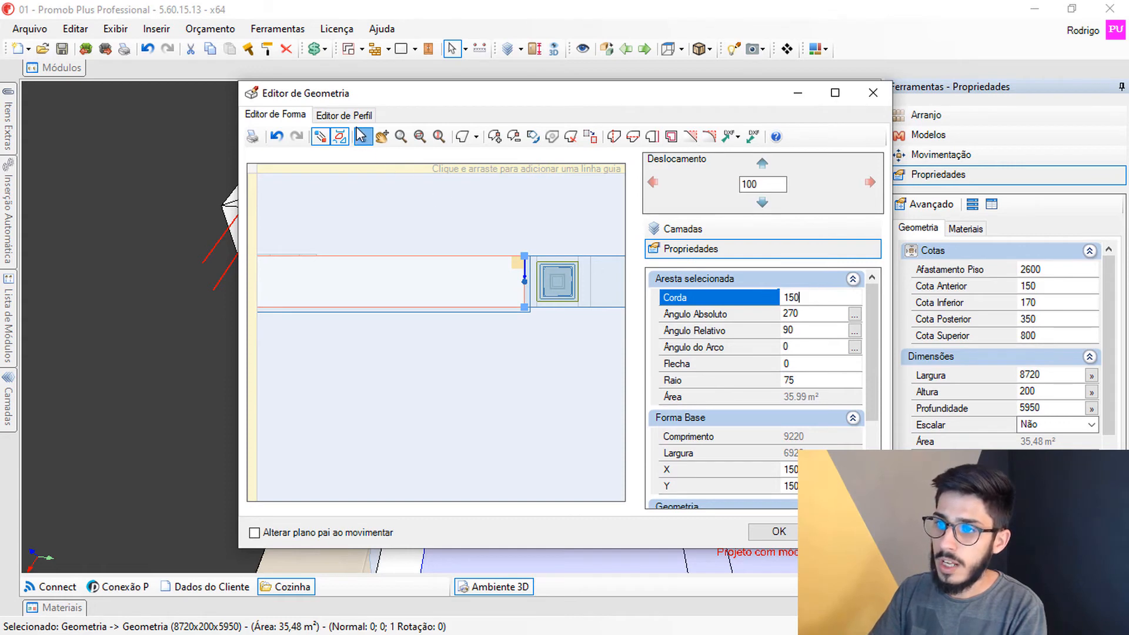
In the profile editor, switch the long lower ceiling edge, the gap edges and the inner hallway edge from dashed to solid red.
left_click(353, 115)
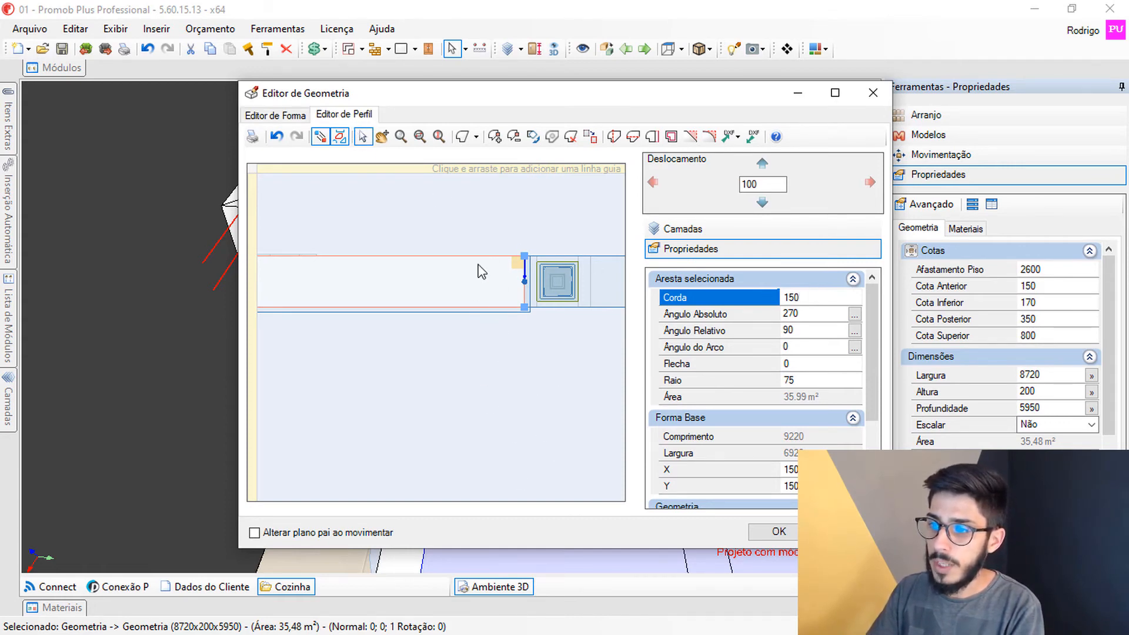
scroll(811, 424, "up", 4)
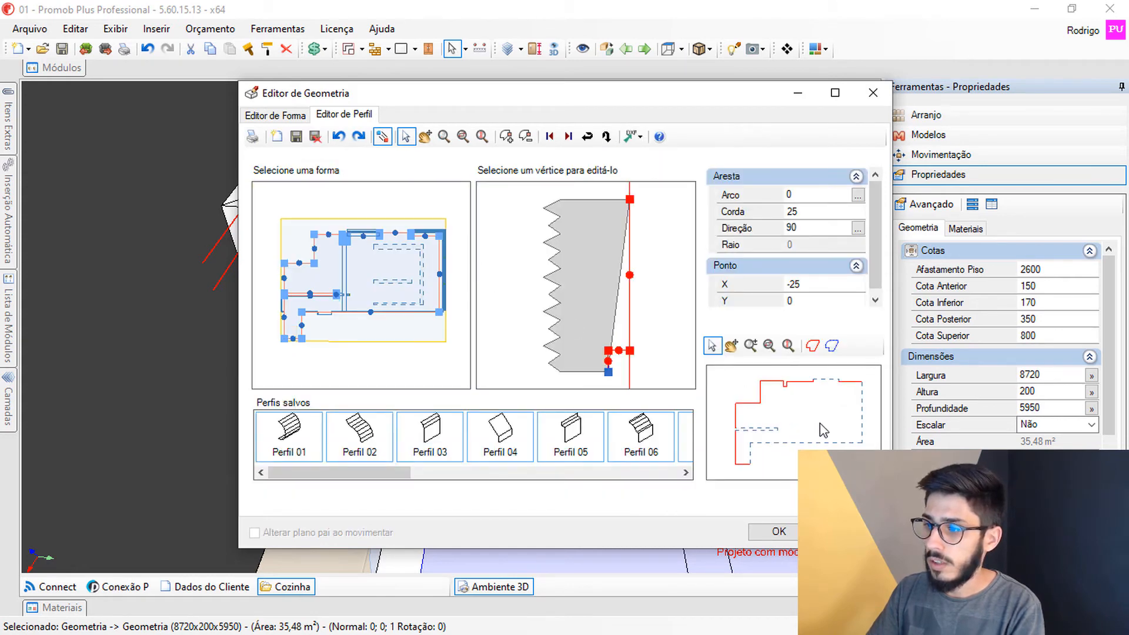
scroll(765, 376, "down", 2)
scroll(823, 418, "up", 2)
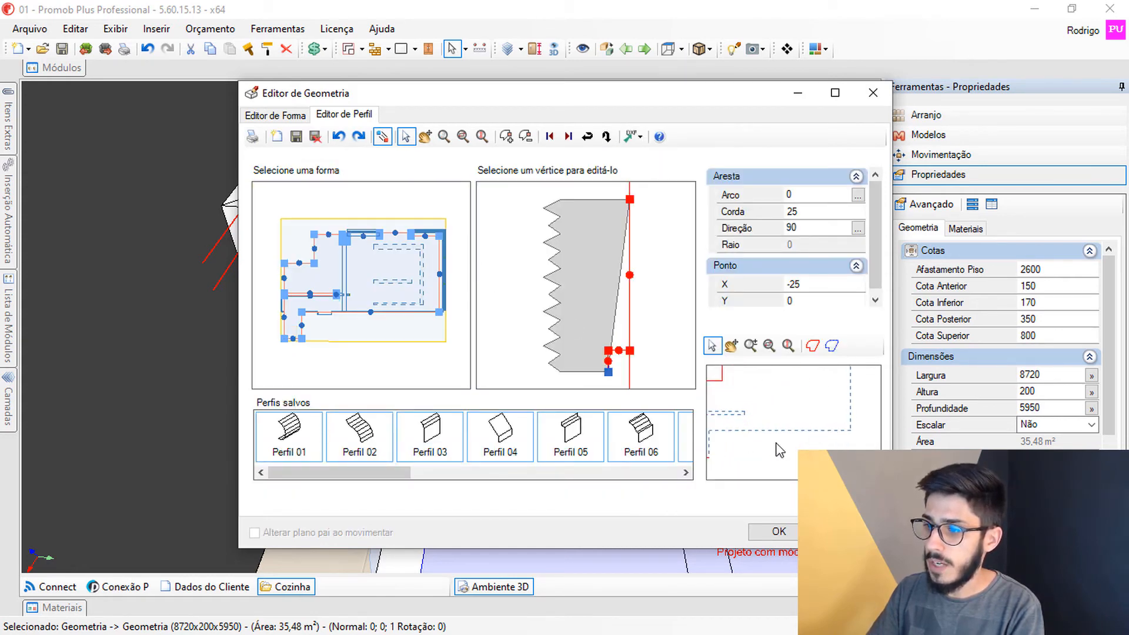
middle_click_drag(751, 433, 814, 427)
scroll(809, 414, "up", 1)
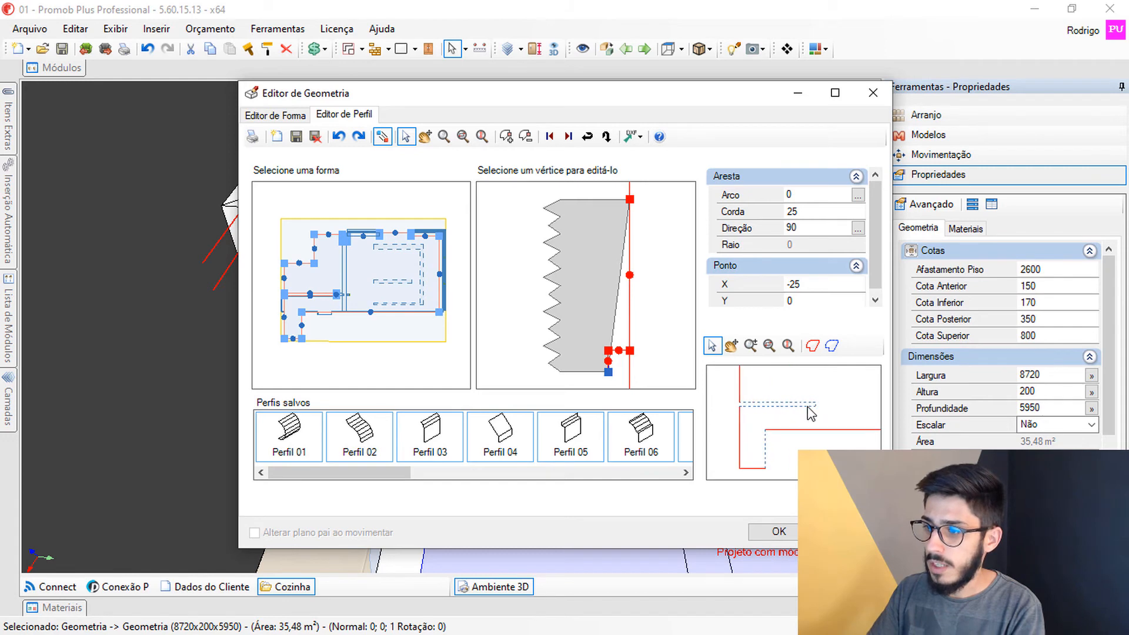
scroll(803, 410, "up", 3)
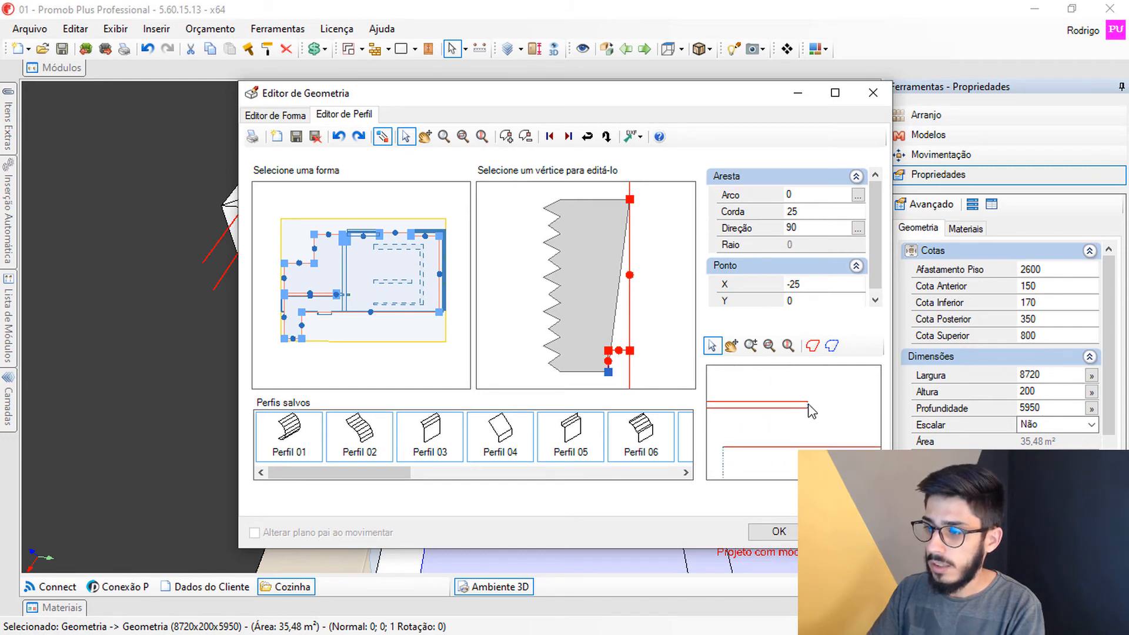
scroll(815, 408, "down", 1)
middle_click_drag(752, 460, 750, 418)
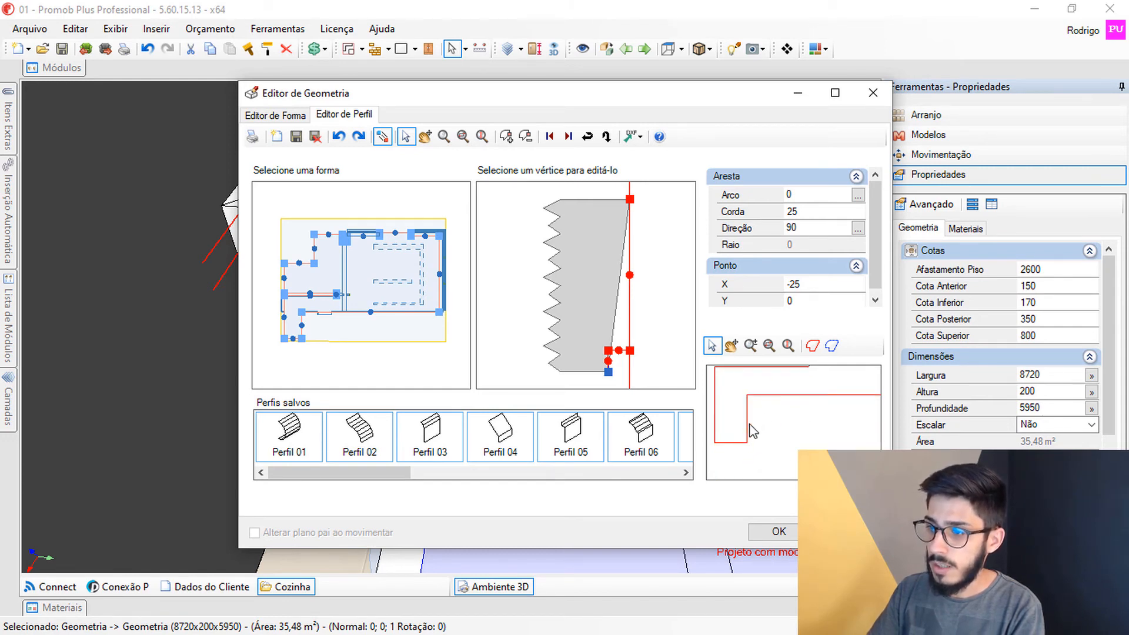
Switch the window recess edges to solid red and the two straight edges flanking the recess to dashed.
scroll(752, 432, "down", 4)
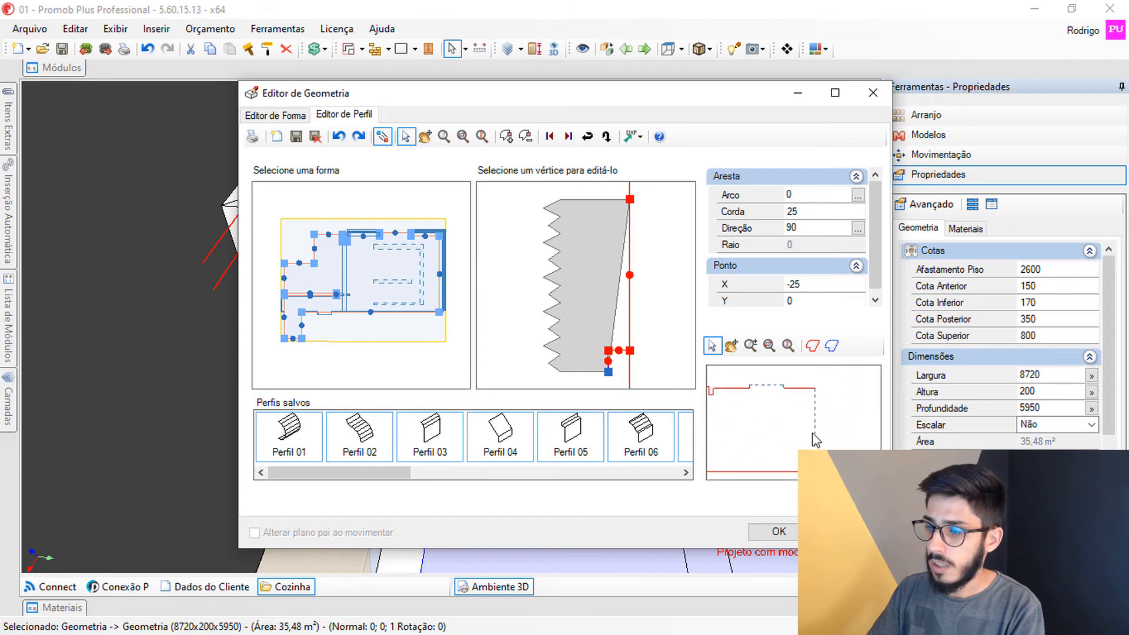
middle_click_drag(747, 417, 784, 421)
scroll(780, 402, "up", 2)
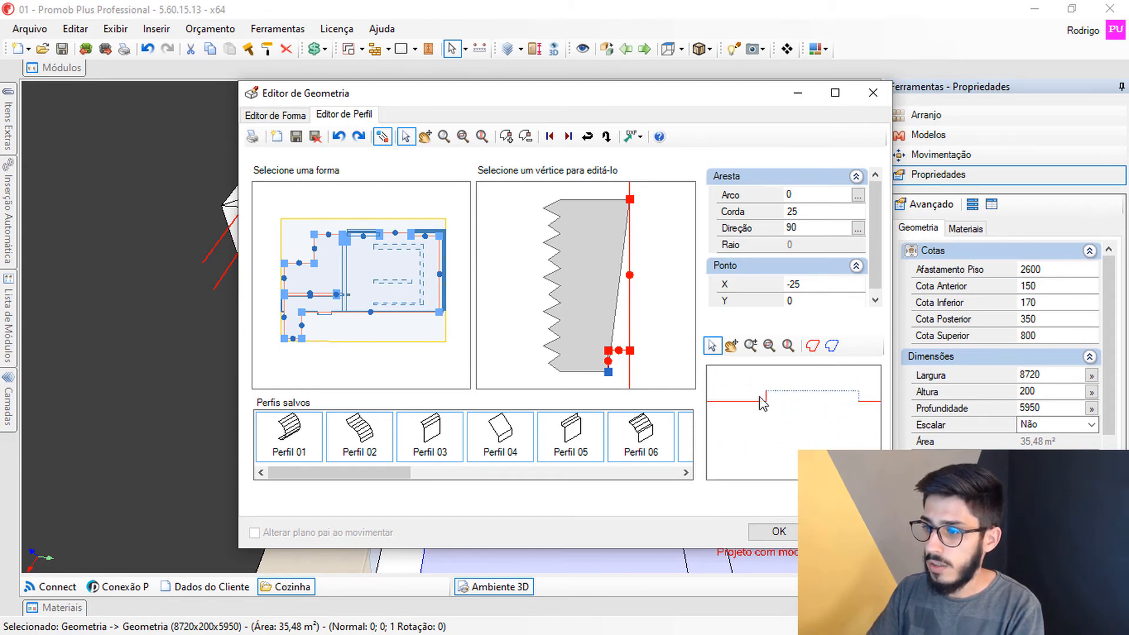
middle_click_drag(764, 396, 751, 423)
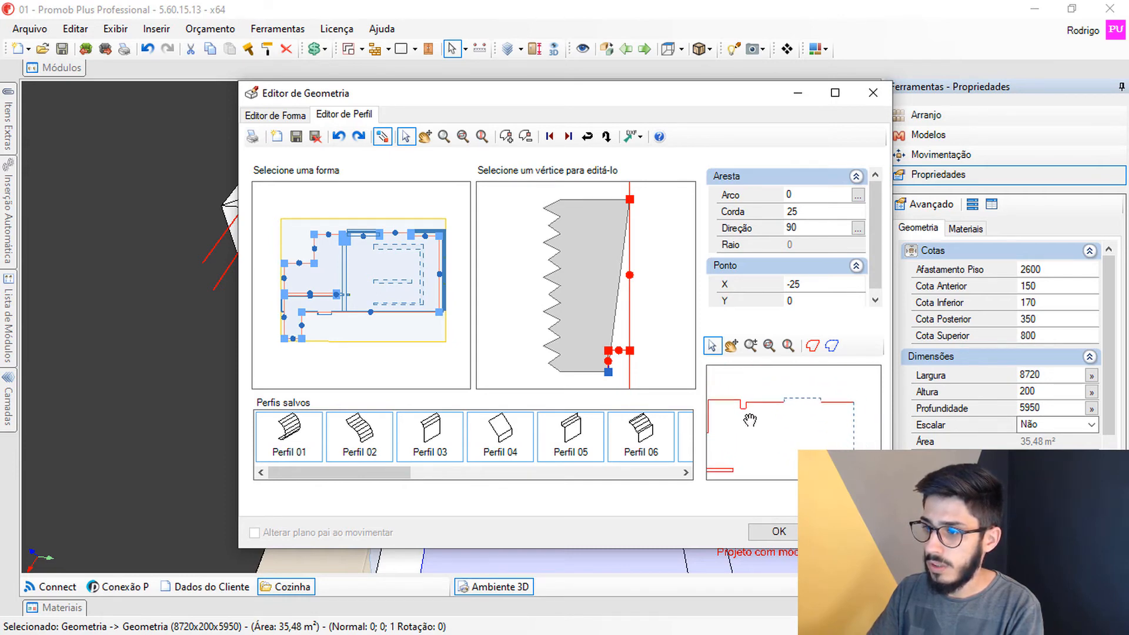
scroll(816, 386, "up", 2)
scroll(806, 405, "up", 2)
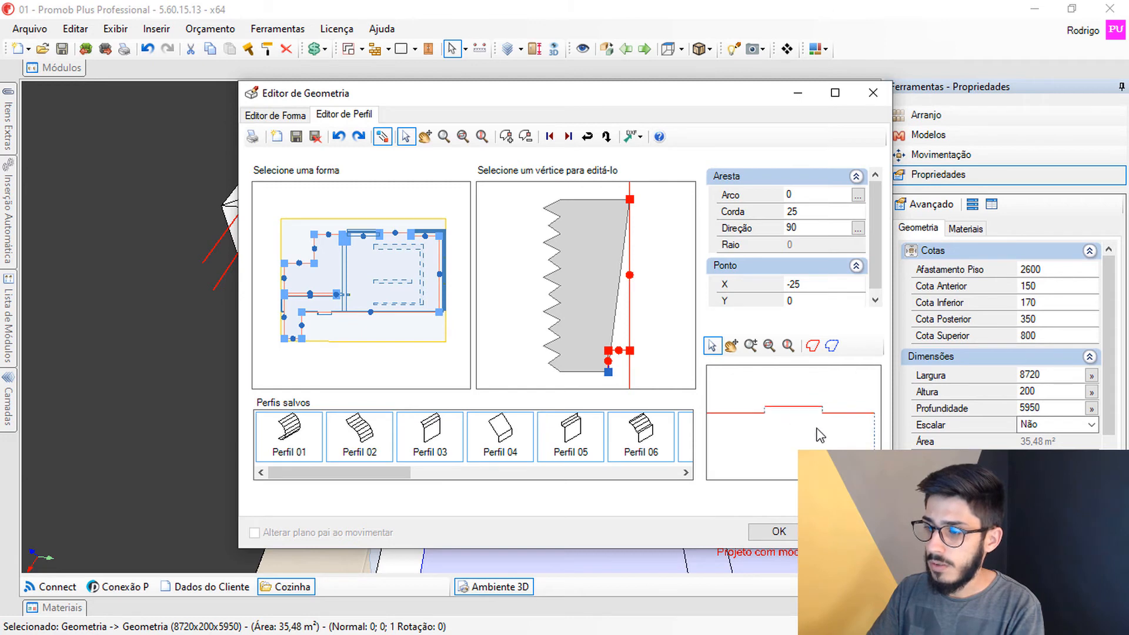
middle_click_drag(784, 412, 856, 415)
scroll(756, 407, "up", 1)
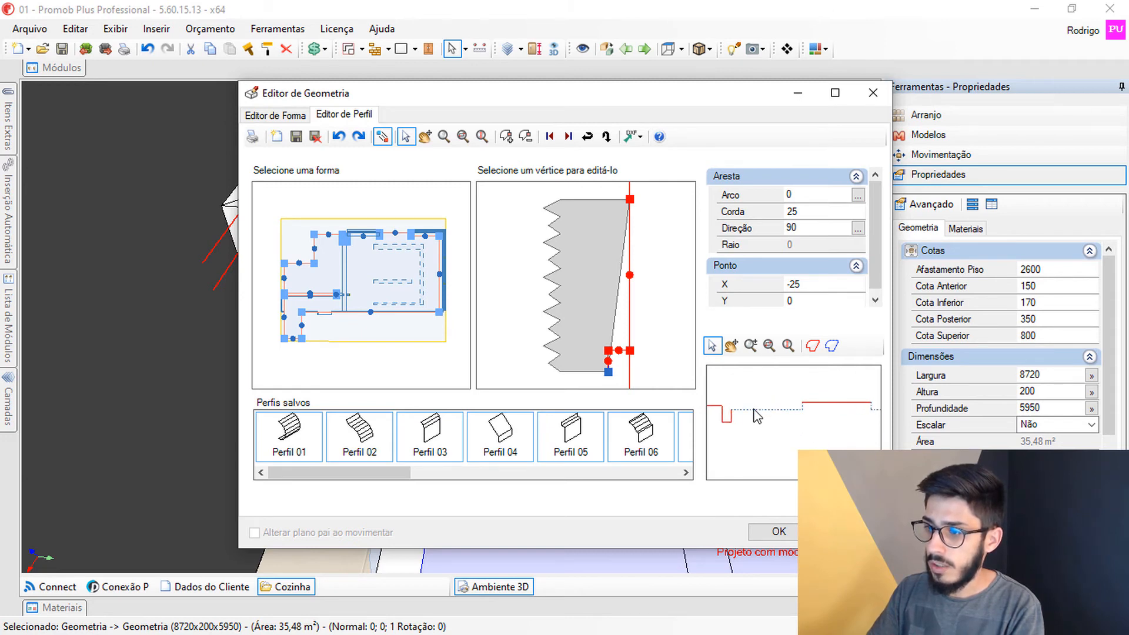
scroll(801, 405, "down", 2)
middle_click_drag(764, 445, 802, 358)
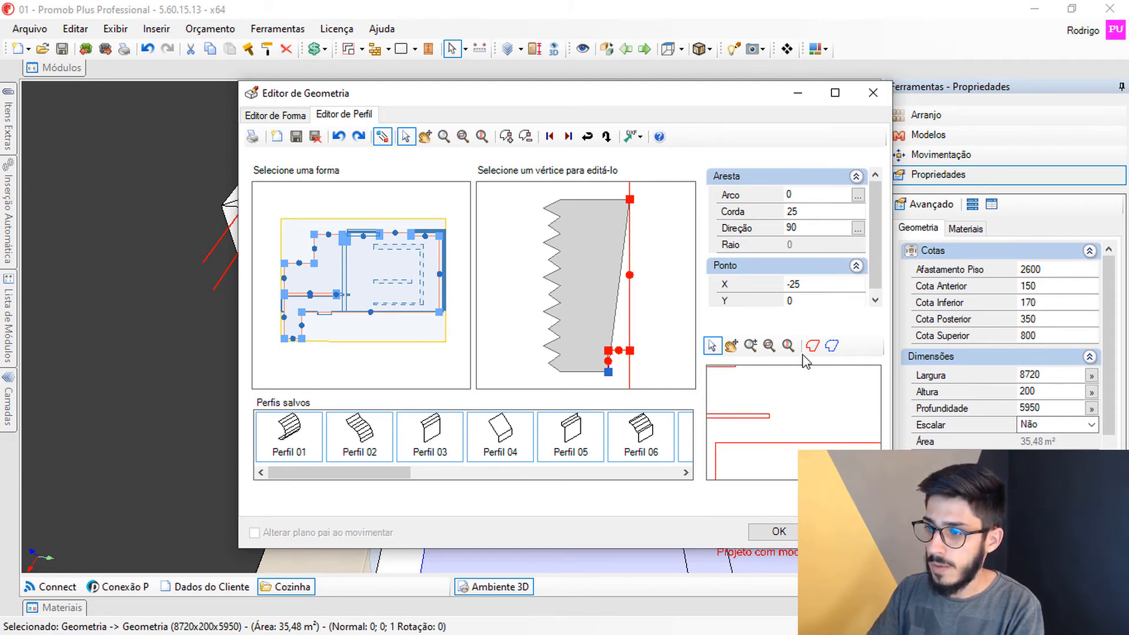
Switch the gap's lower edge and the outer hallway edge to dashed, and accept the ceiling geometry changes.
scroll(791, 409, "down", 4)
scroll(748, 427, "up", 2)
middle_click_drag(755, 410, 776, 416)
scroll(776, 414, "up", 5)
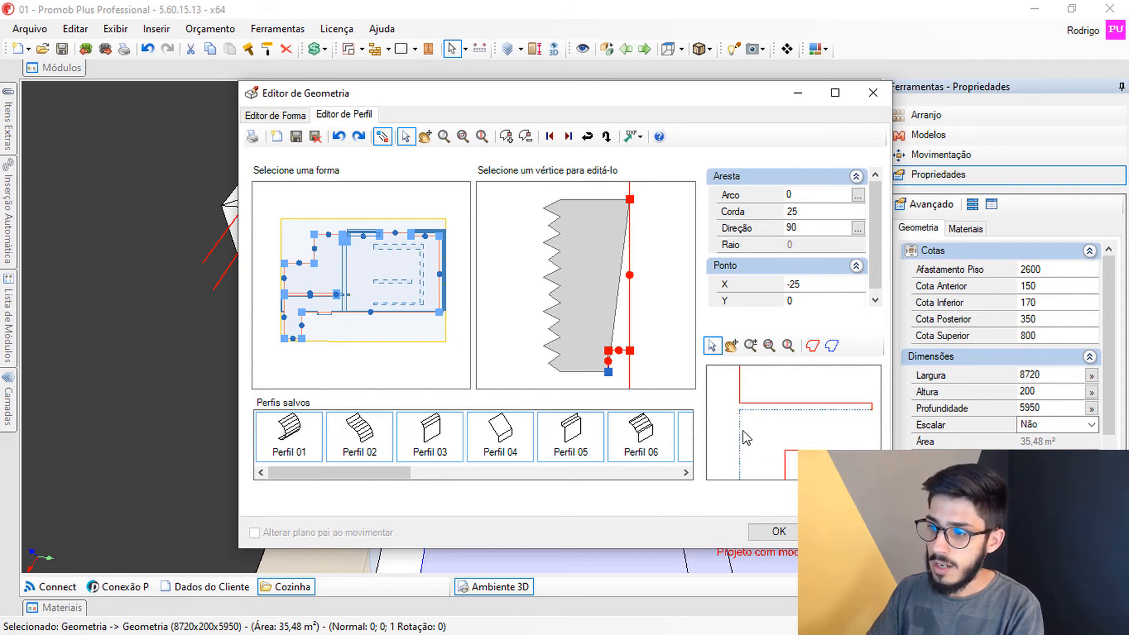
scroll(746, 434, "down", 4)
scroll(757, 456, "down", 1)
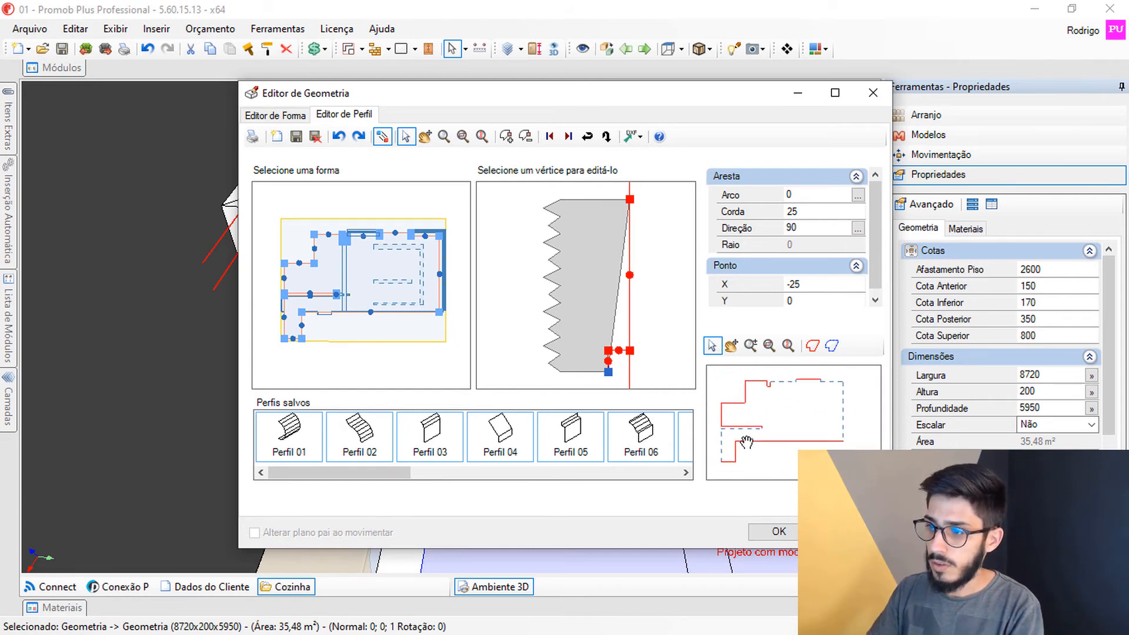
middle_click_drag(757, 462, 763, 476)
left_click(770, 531)
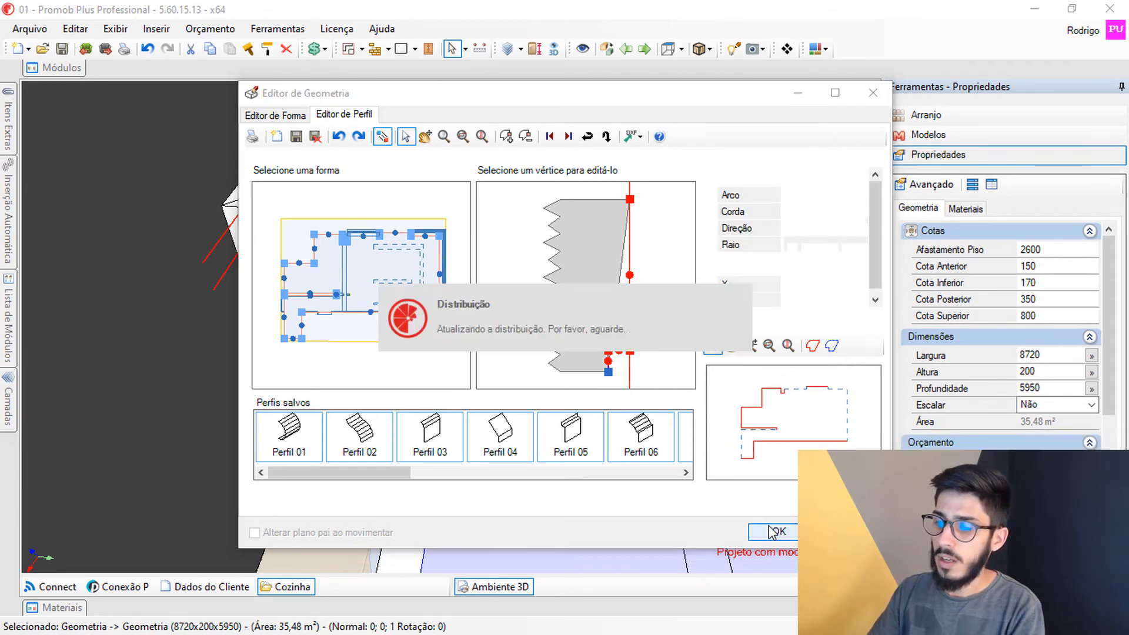
Select the straight 200 x 200 x 2127 slot geometry in the kitchen ceiling and duplicate it.
middle_click_drag(605, 268, 675, 328)
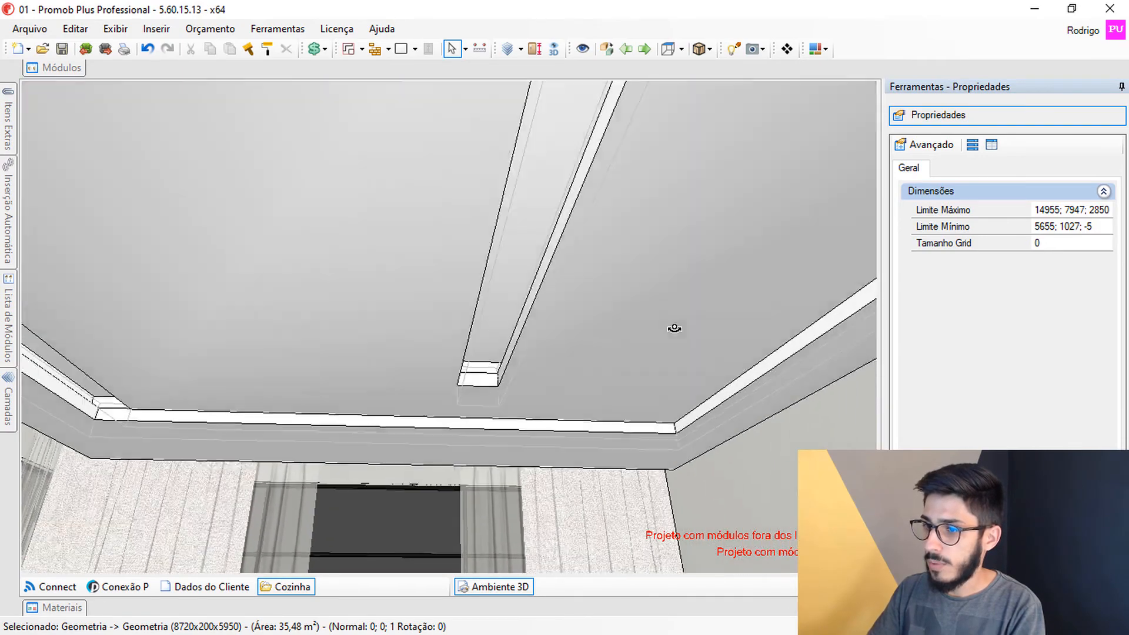
left_click(518, 368)
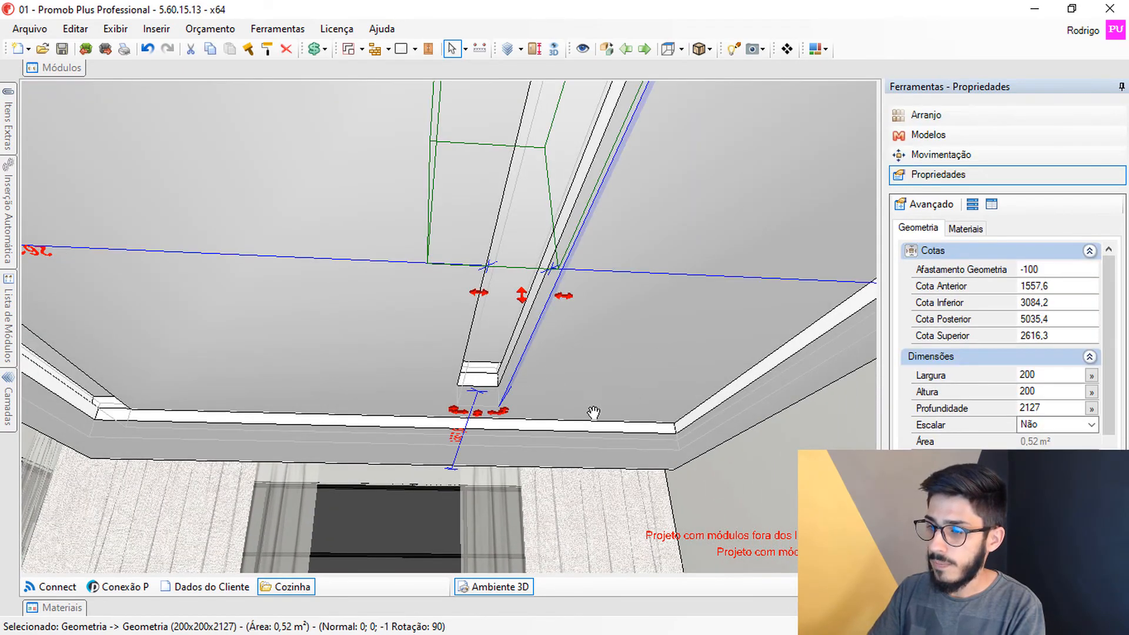
middle_click_drag(594, 412, 476, 341)
key("ctrl+v")
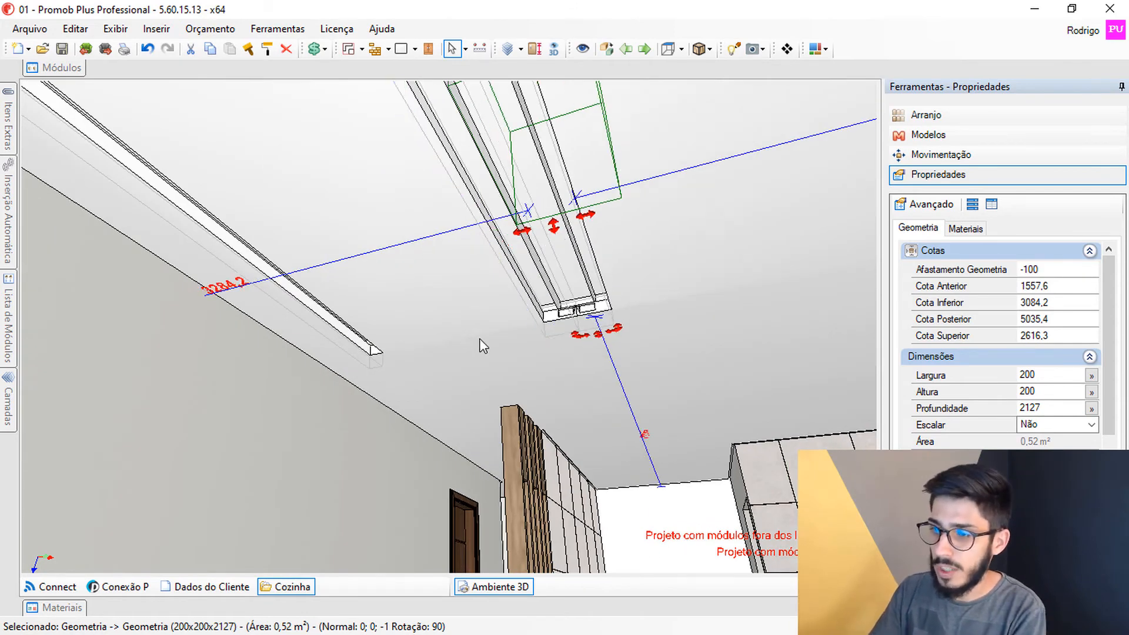
left_click(300, 594)
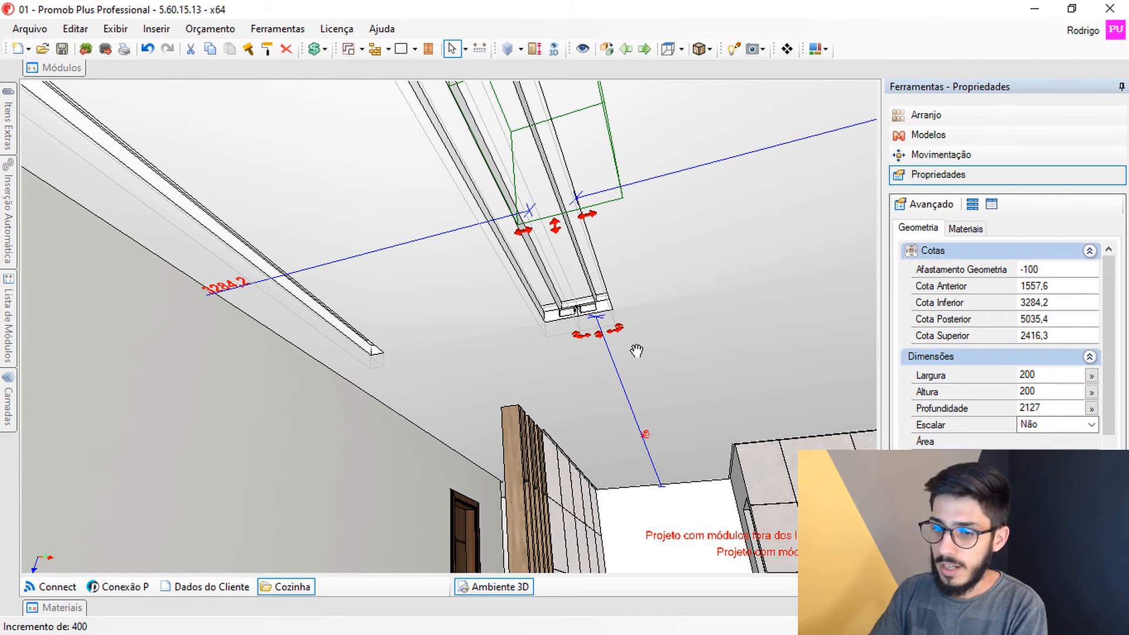
Set the movement increment to 450 and shift the duplicated slot sideways, parallel to the original.
key("Up")
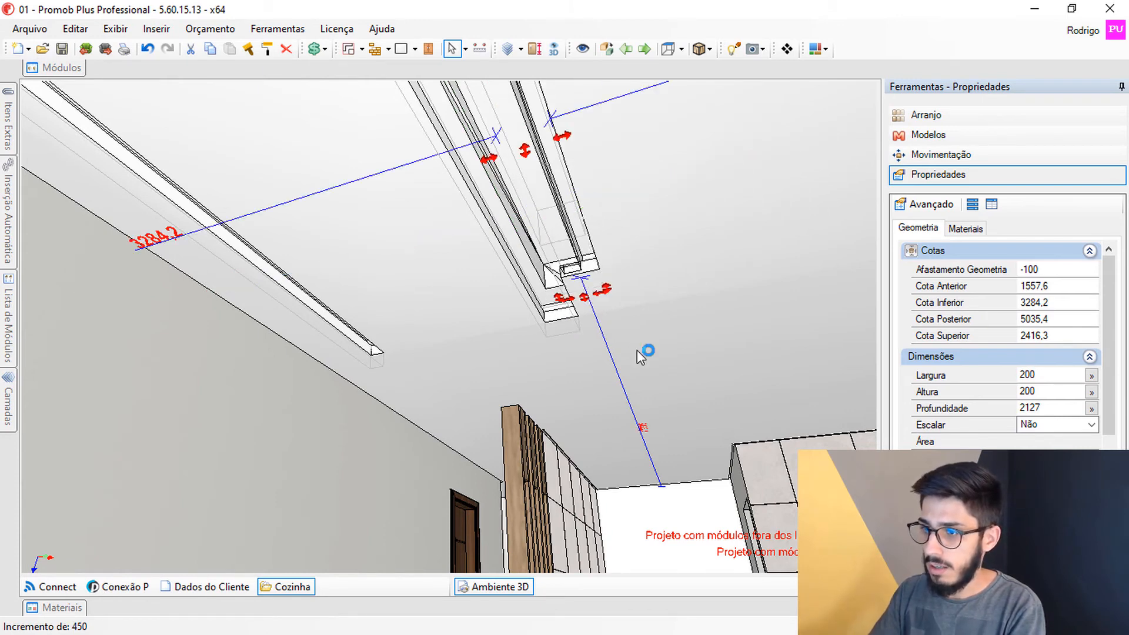
key("Up")
scroll(637, 350, "up", 1)
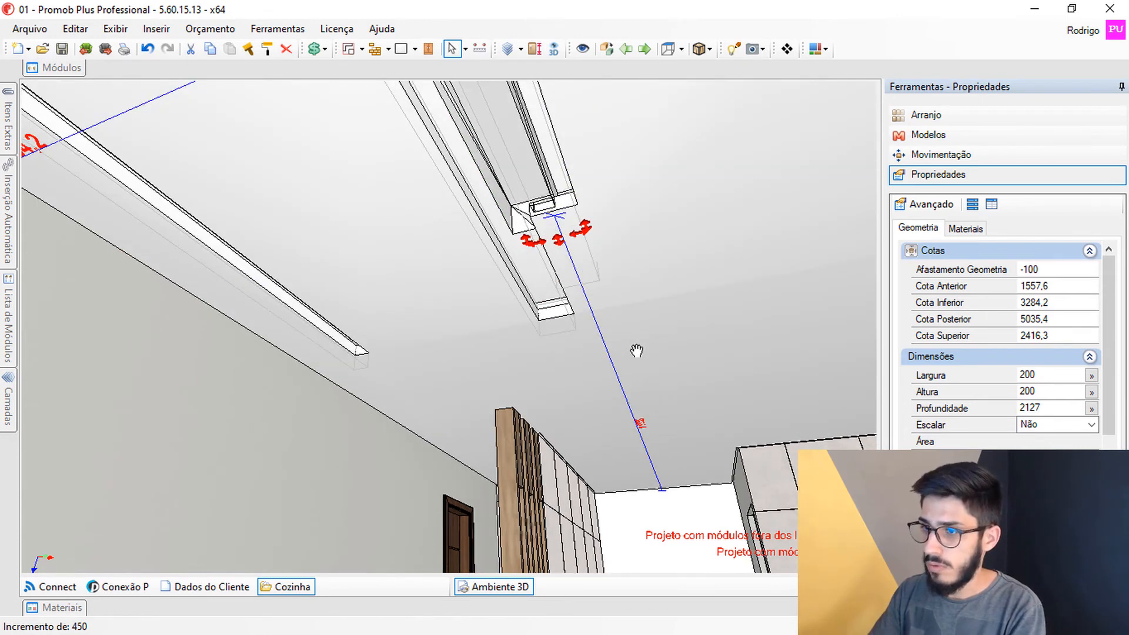
key("Down")
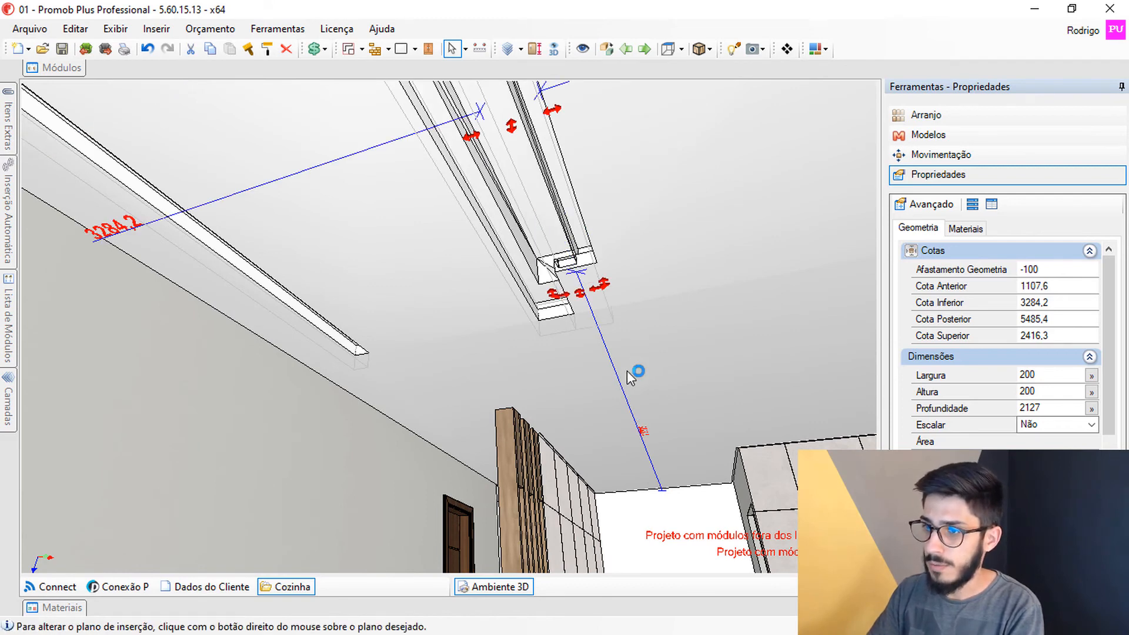
key("Up")
middle_click_drag(632, 379, 636, 374)
key("Right")
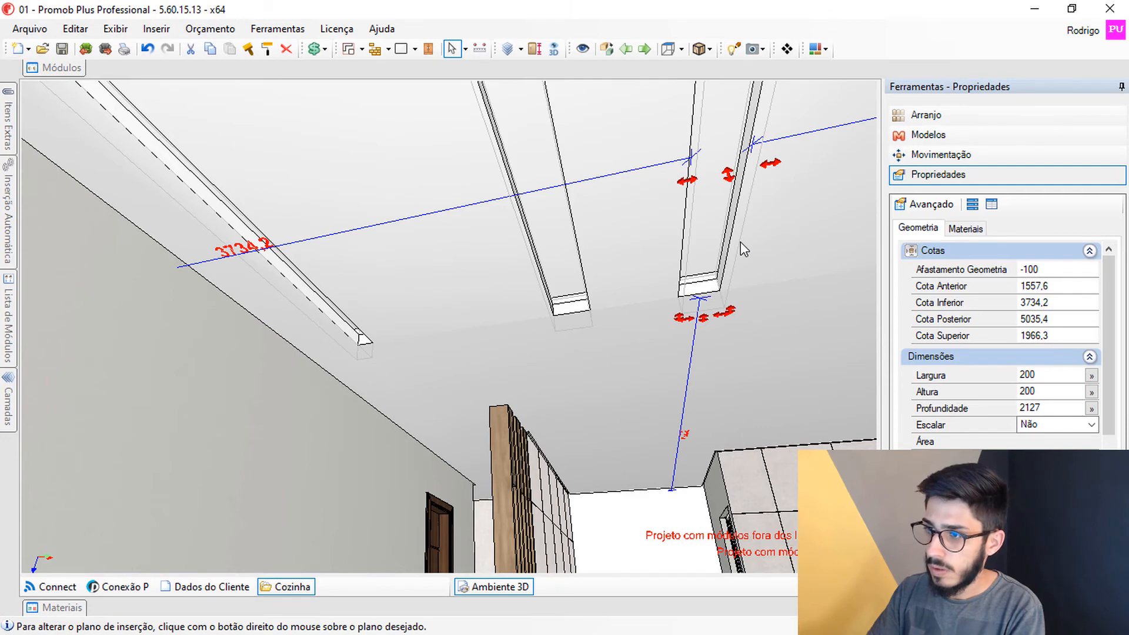
Move the duplicated straight slot from the kitchen onto the hallway ceiling.
left_click_drag(740, 241, 478, 474)
middle_click_drag(477, 474, 532, 416)
scroll(532, 415, "up", 3)
scroll(532, 421, "up", 3)
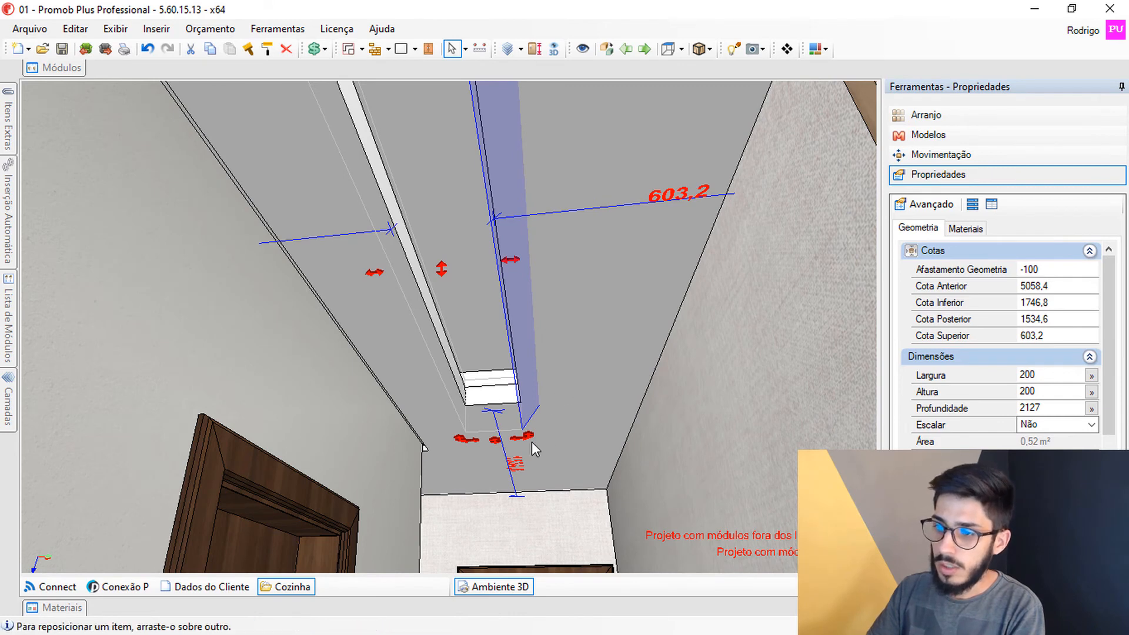
Reposition the duplicated slot in plan so it runs along the hallway wall from its end corner, and accept the placement.
left_click(531, 442)
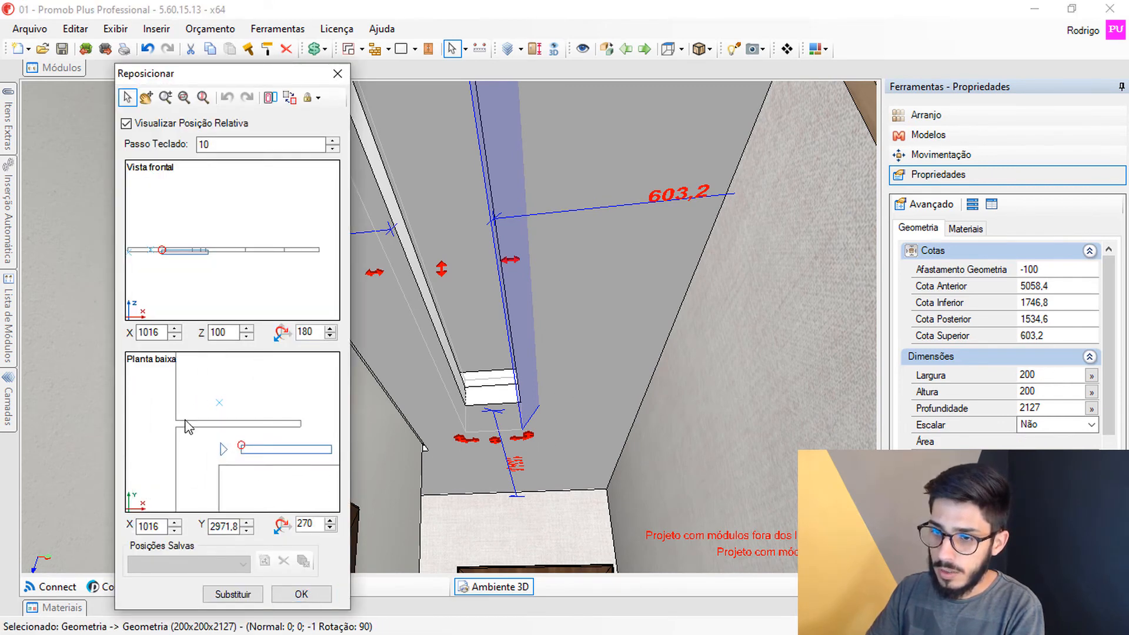
scroll(192, 424, "up", 2)
left_click_drag(275, 460, 170, 387)
scroll(176, 441, "up", 1)
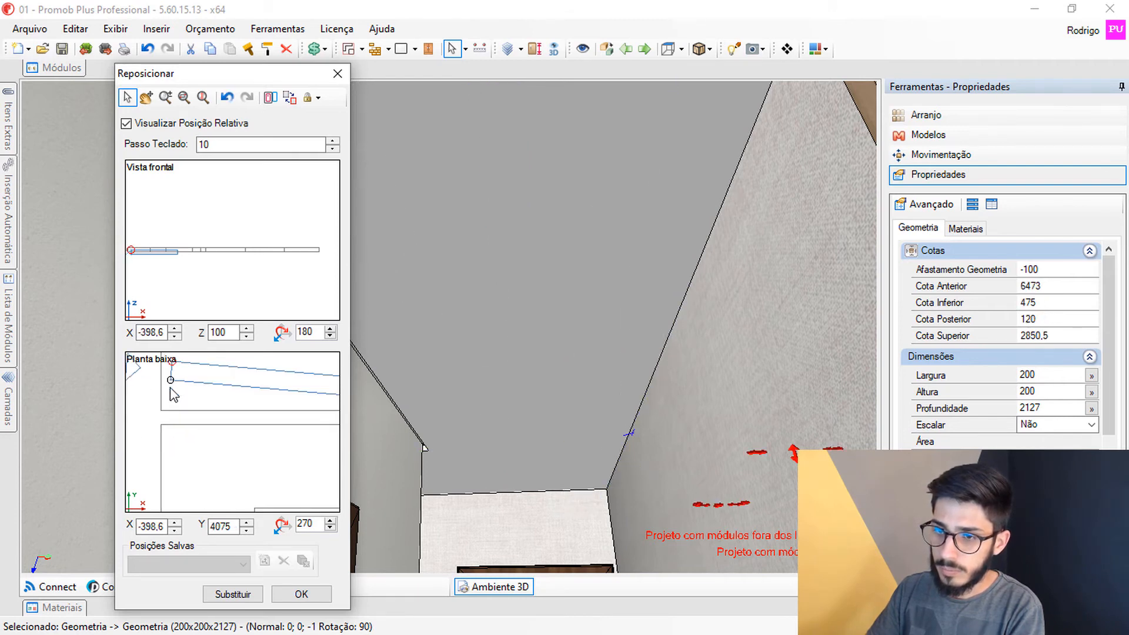
left_click(228, 98)
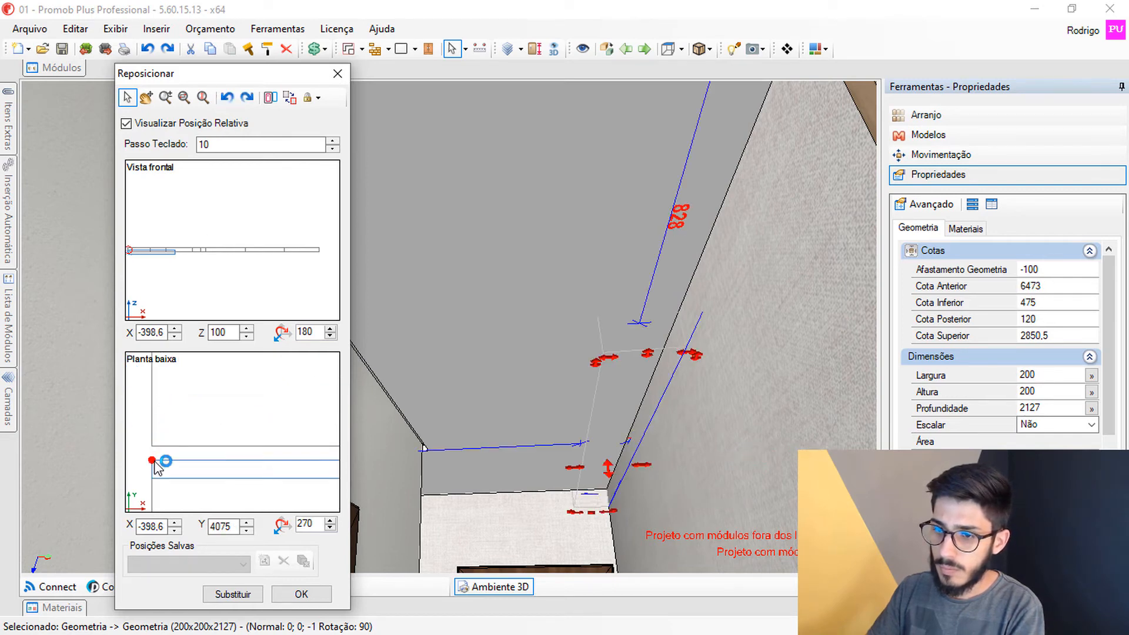
left_click(300, 594)
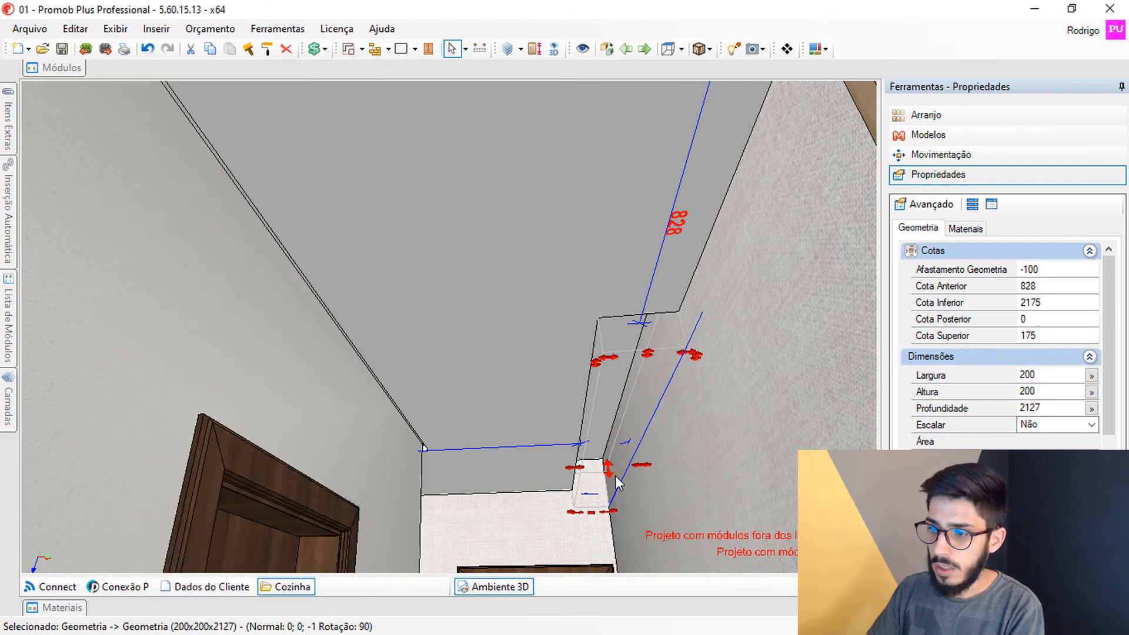
Show hidden lines and examine how both ends of the slot meet the hallway wall and ceiling.
scroll(606, 470, "up", 2)
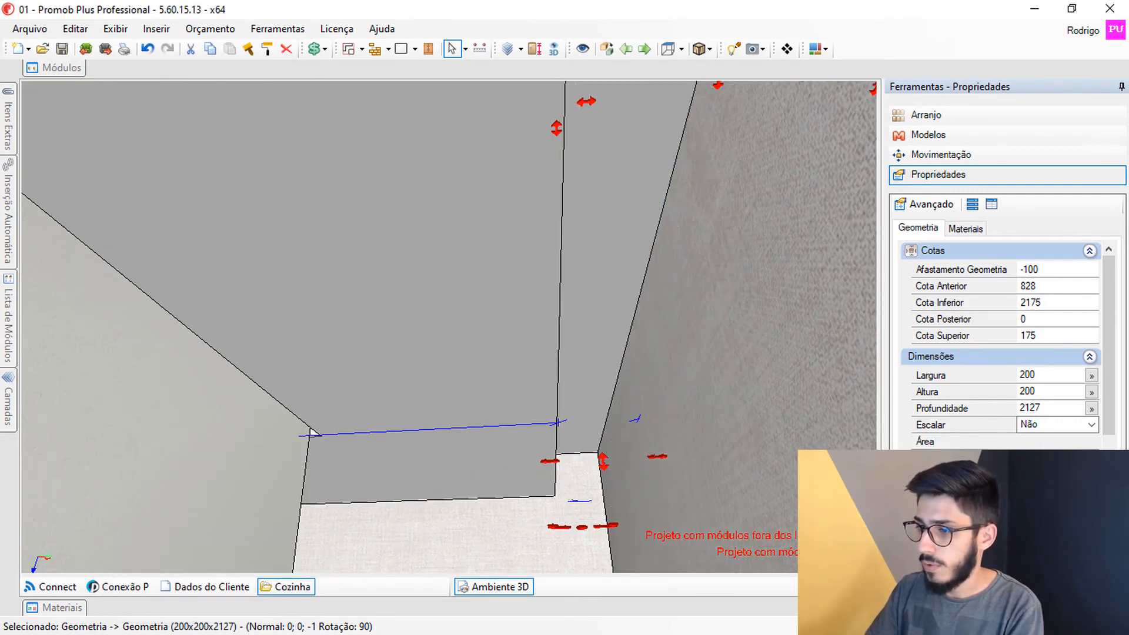
mouse_move(520, 444)
middle_mouse_down()
mouse_move(507, 464)
mouse_move(517, 463)
middle_mouse_up()
scroll(572, 453, "up", 3)
middle_click_drag(590, 468, 523, 372)
scroll(507, 363, "down", 3)
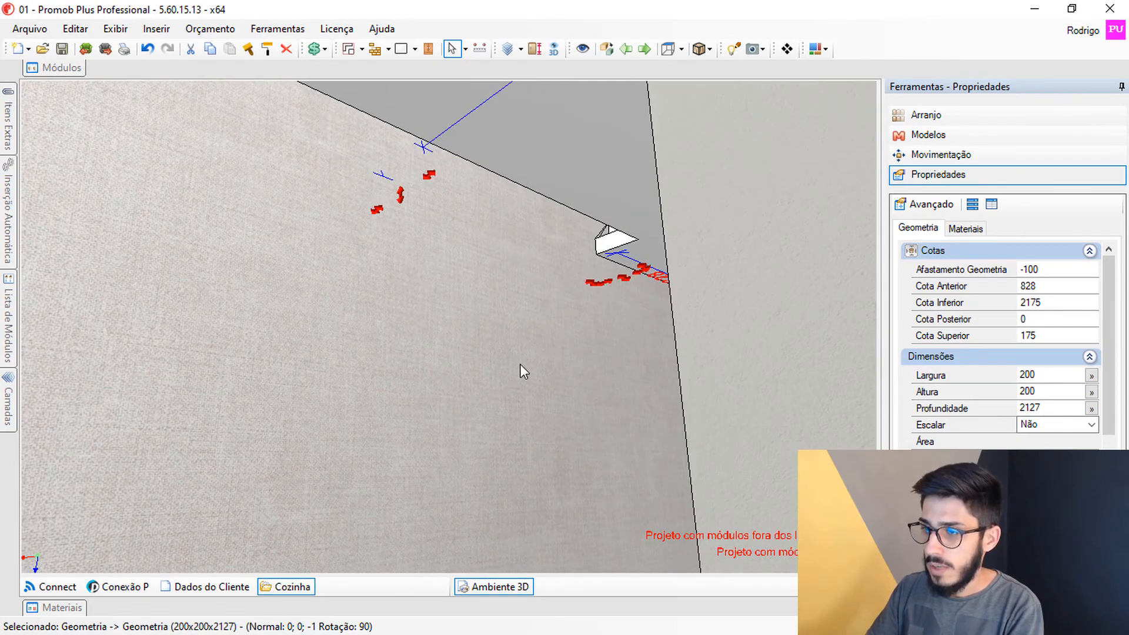
left_click(830, 587)
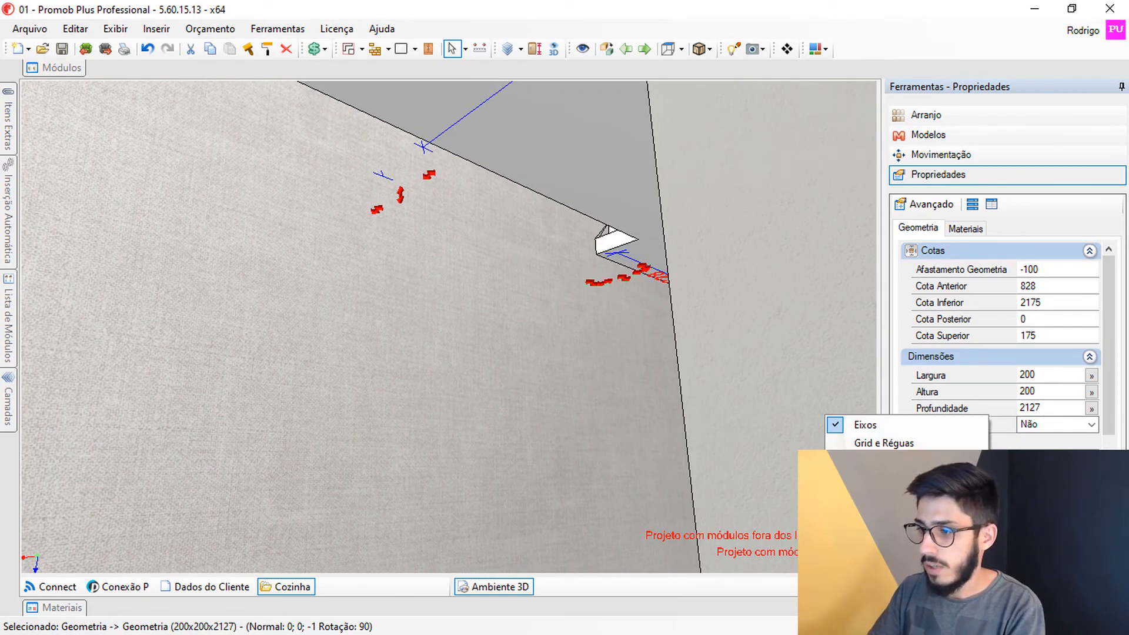
left_click(859, 457)
scroll(639, 241, "up", 3)
scroll(634, 243, "up", 2)
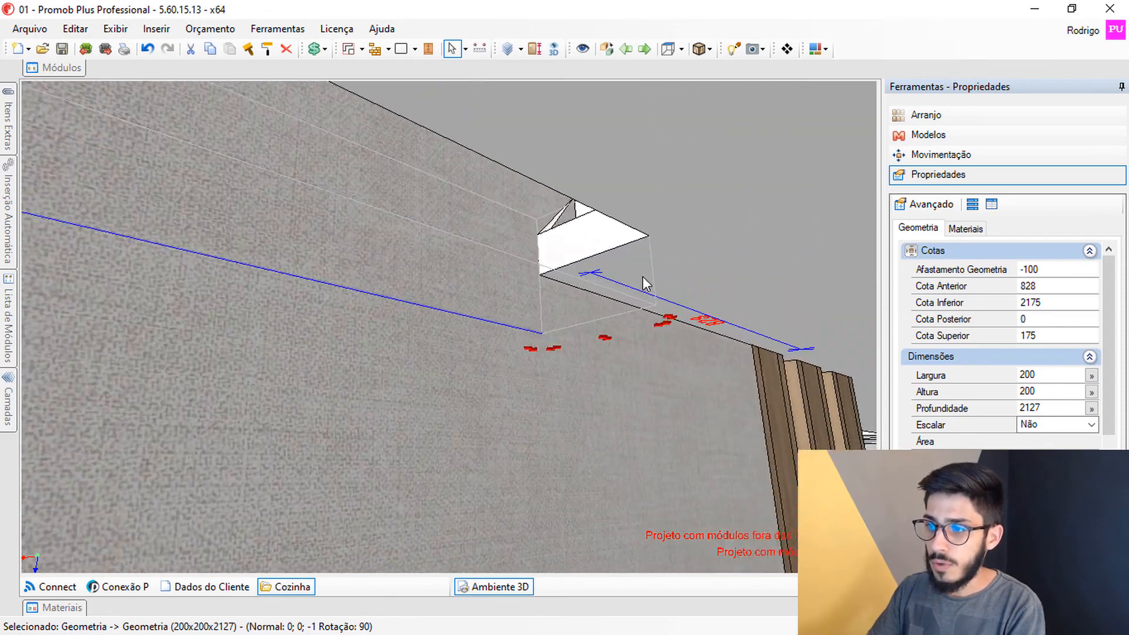
middle_click_drag(642, 284, 393, 271)
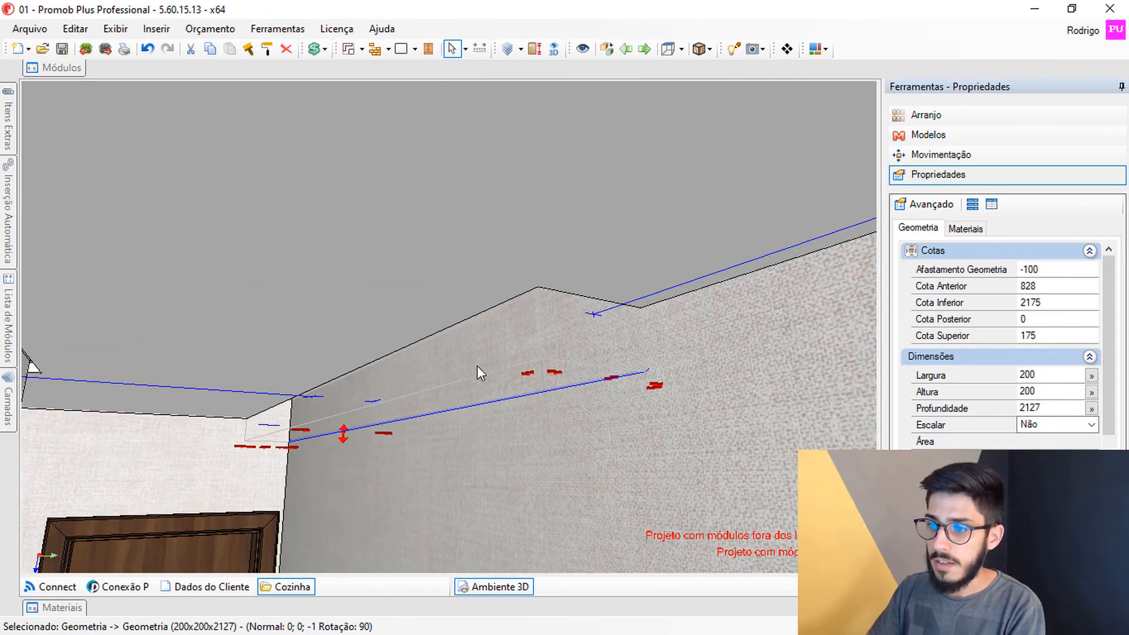
Open the hallway slot's geometry for editing and add a vertex on its long inner edge near the hallway corner.
left_click(541, 347)
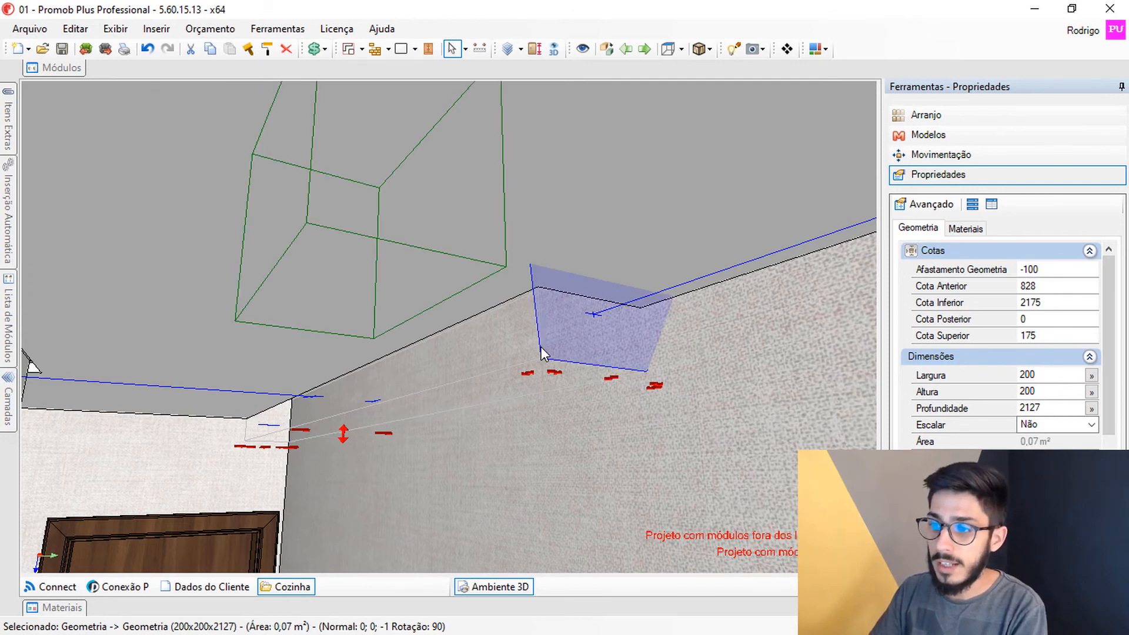
right_click(541, 347)
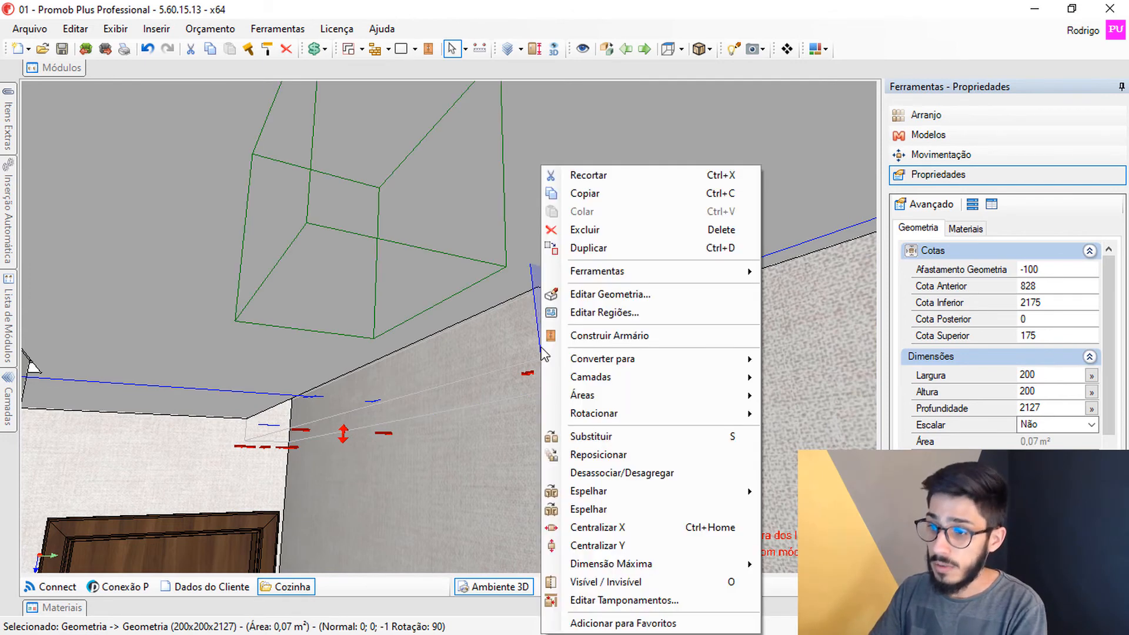
left_click(574, 292)
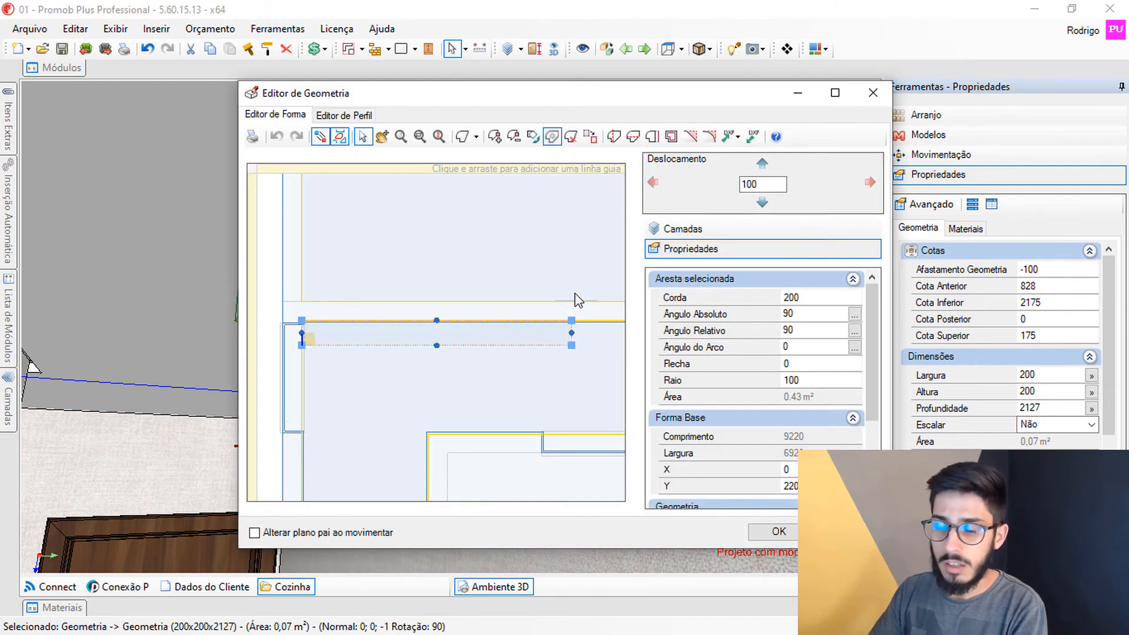
scroll(302, 360, "down", 4)
middle_click_drag(323, 352, 351, 308)
scroll(342, 328, "up", 5)
scroll(347, 334, "down", 5)
middle_click_drag(545, 345, 488, 354)
scroll(487, 353, "down", 3)
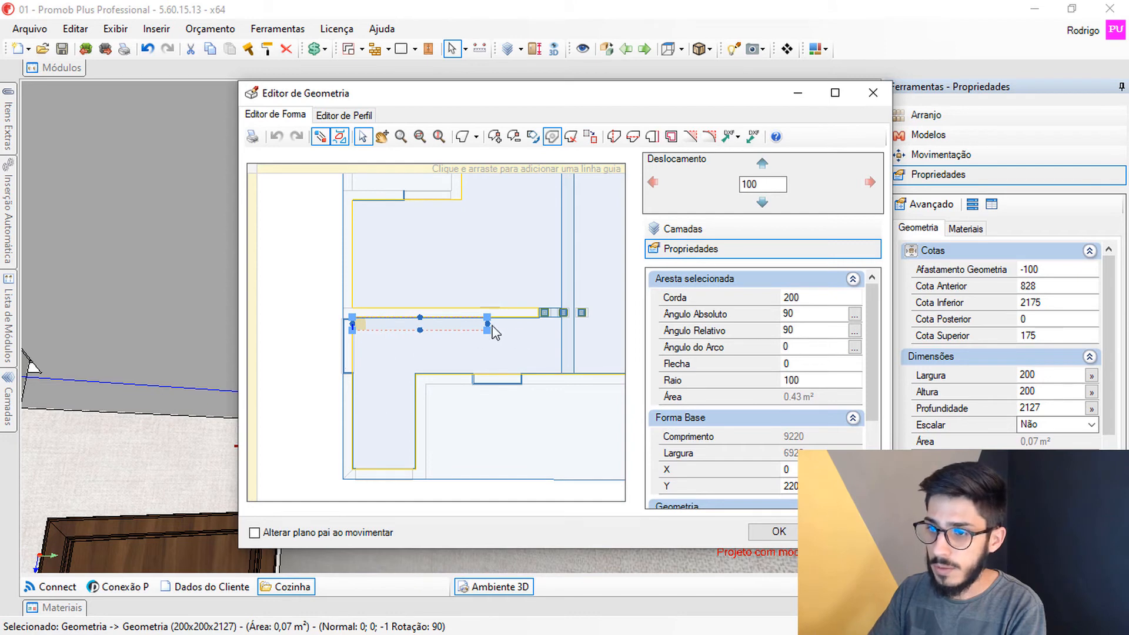
middle_click_drag(440, 339, 452, 312)
scroll(376, 283, "up", 6)
left_click(495, 136)
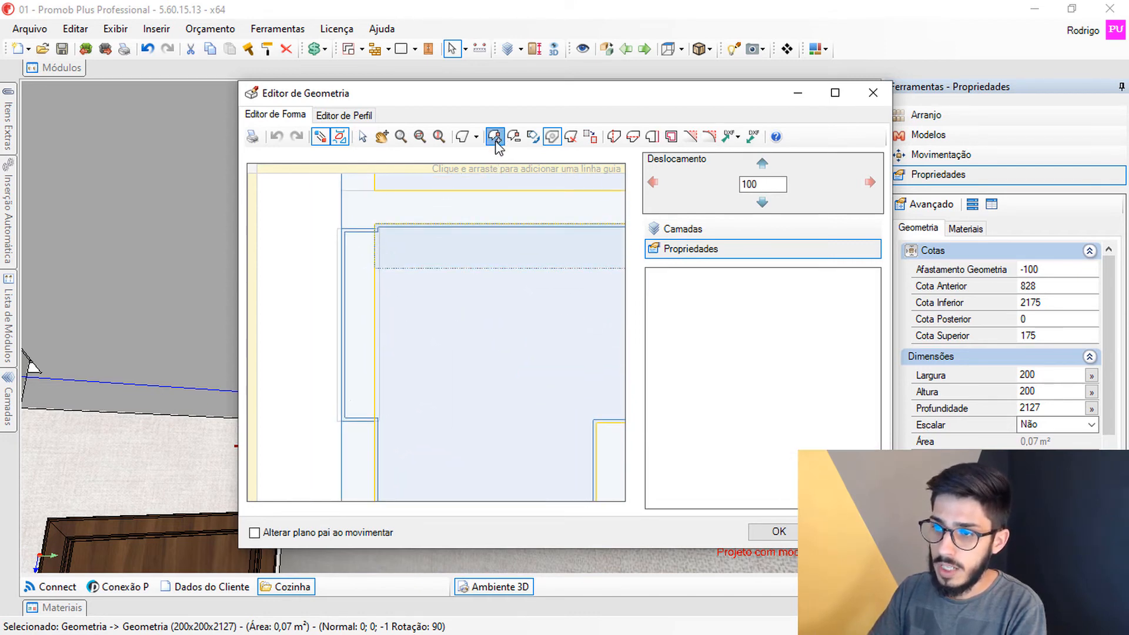
left_click(362, 141)
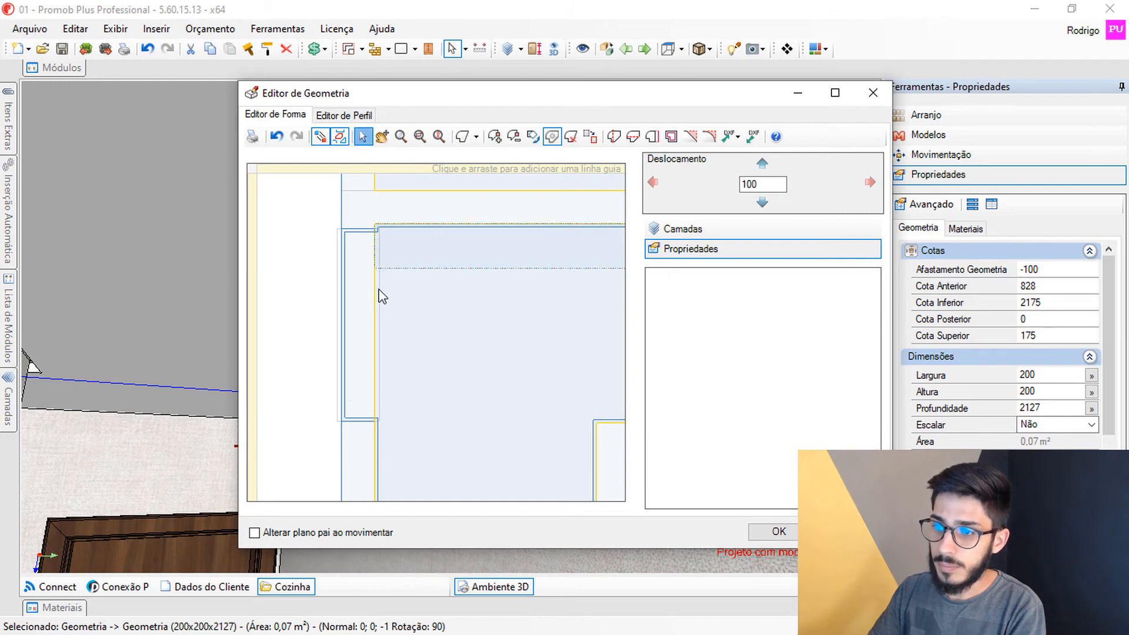
Set the short segment beside the new vertex to a 200 chord and add another vertex on that segment.
left_click(390, 268)
scroll(390, 253, "up", 2)
left_click(799, 298)
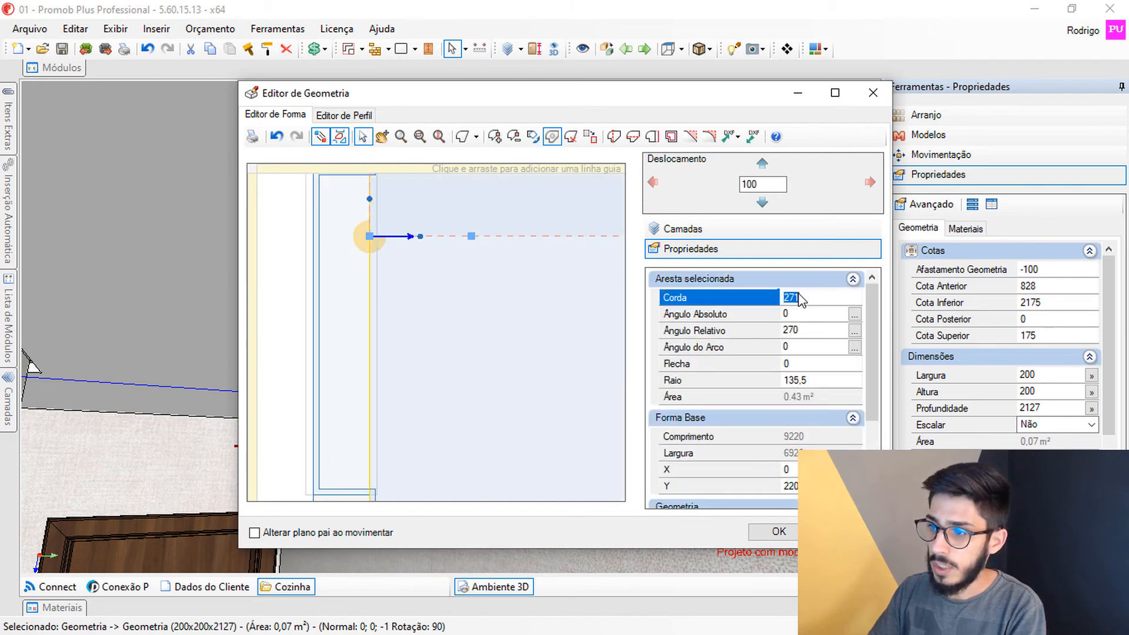
scroll(510, 291, "down", 3)
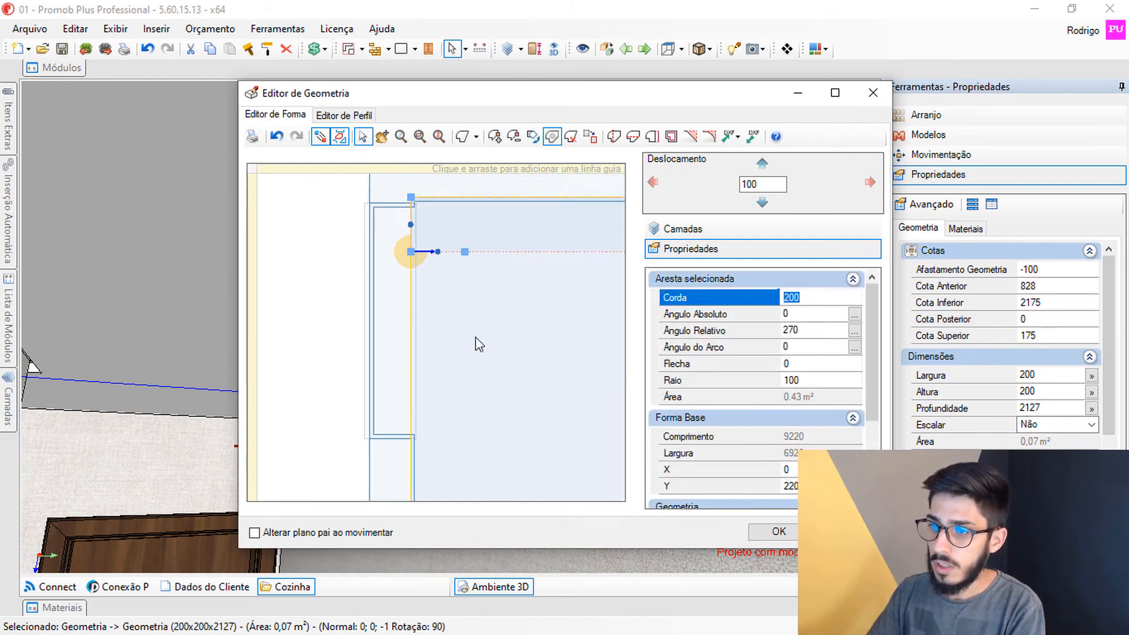
middle_click_drag(460, 357, 458, 264)
left_click(452, 206)
left_click(497, 138)
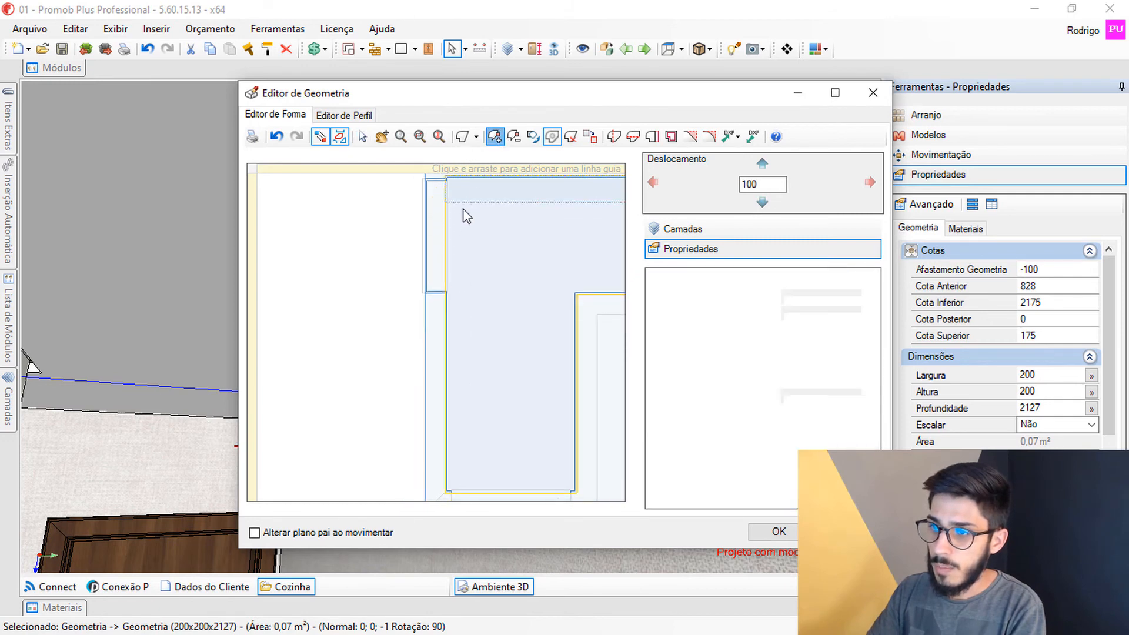
left_click(362, 136)
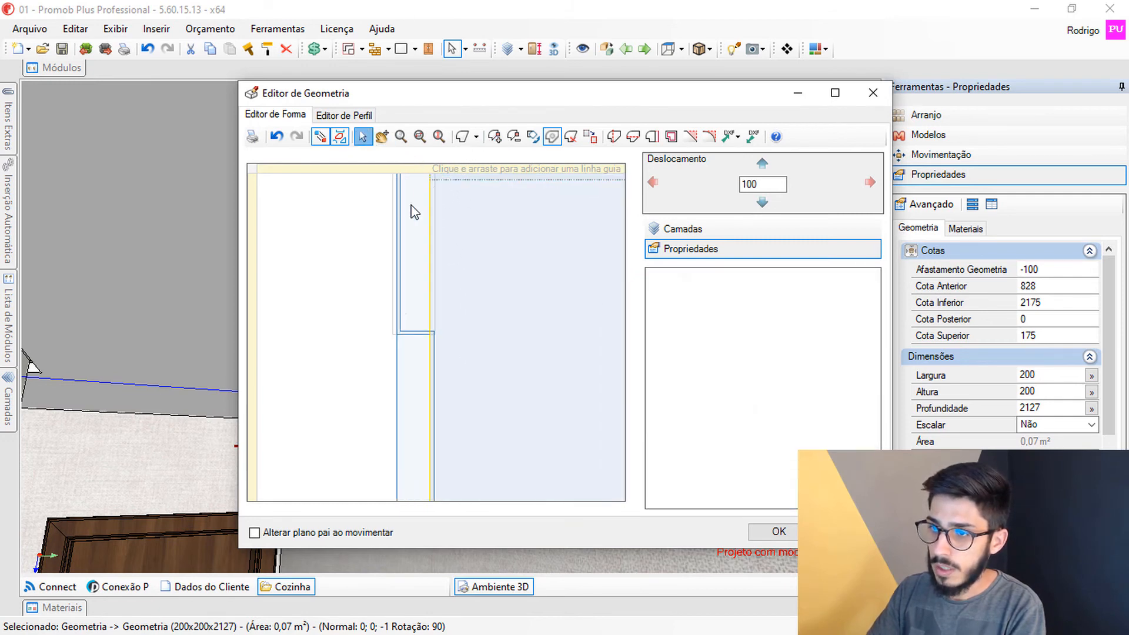
Pull the new vertex down the hallway to the far wall, forming a vertical inner edge 2200 long.
left_click_drag(453, 180, 474, 491)
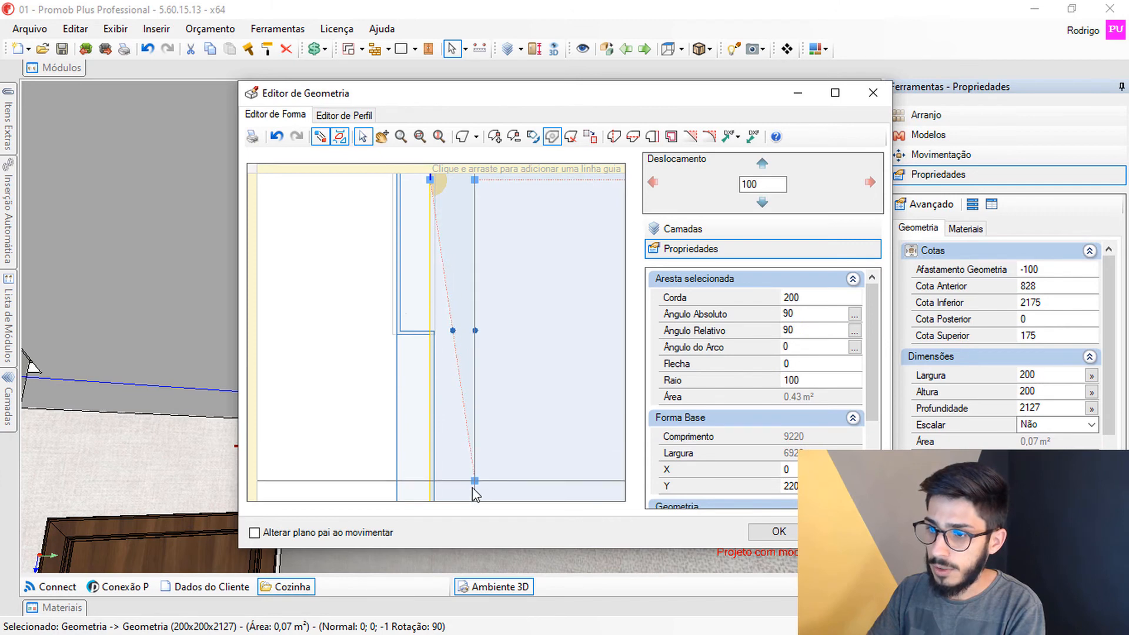
middle_click_drag(474, 491, 487, 264)
left_click_drag(489, 272, 486, 449)
middle_click_drag(486, 450, 485, 381)
scroll(486, 382, "up", 5)
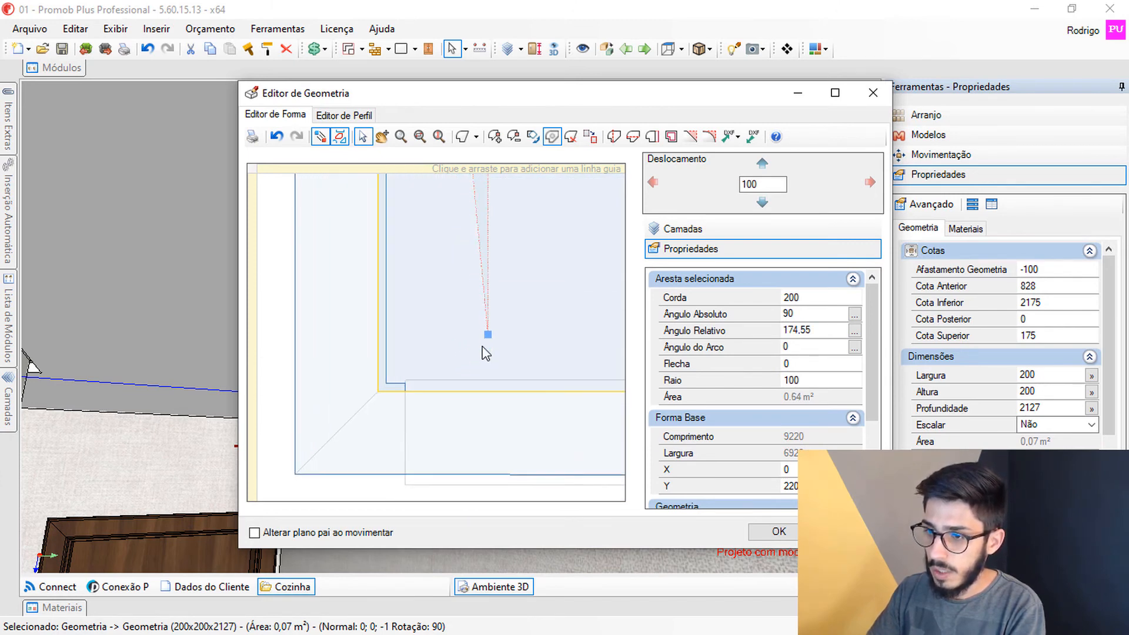
left_click_drag(490, 307, 490, 391)
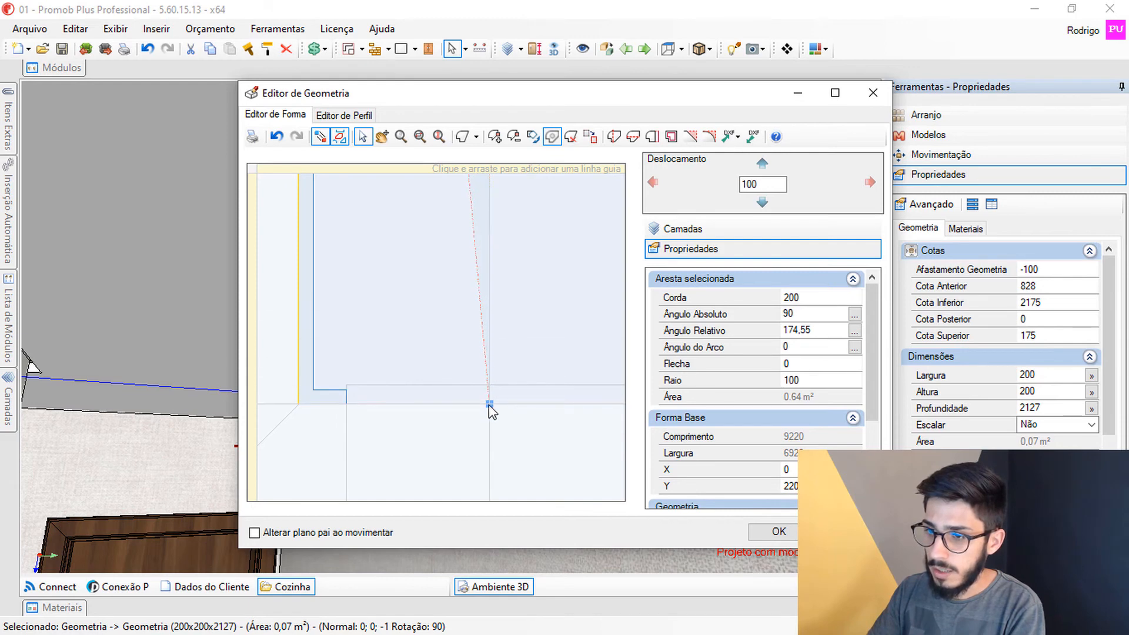
left_click(492, 240)
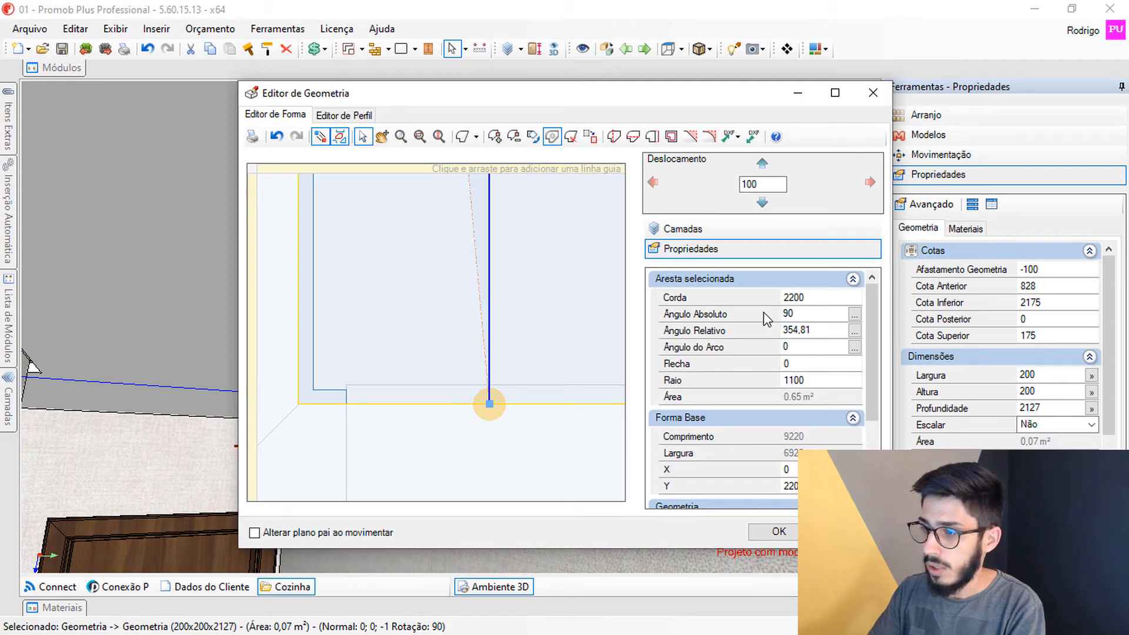
Move the slot's remaining inner corner vertex down the side wall to the far hallway corner, completing the L-shaped leg.
middle_click_drag(512, 312, 459, 344)
scroll(489, 351, "down", 3)
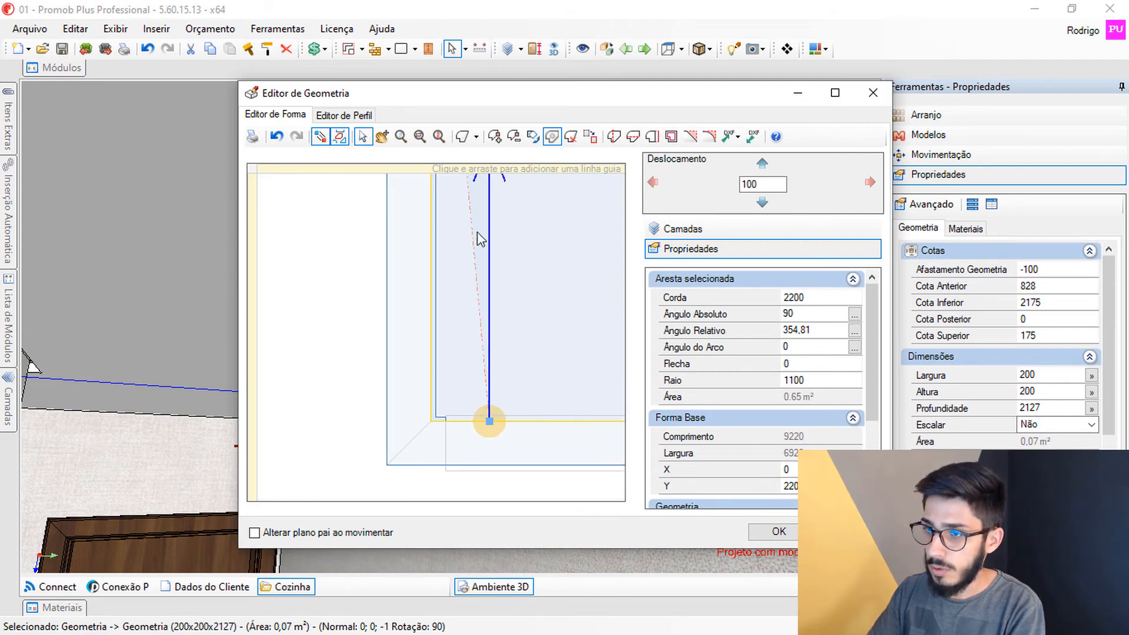
middle_click_drag(475, 245, 461, 417)
scroll(456, 319, "down", 5)
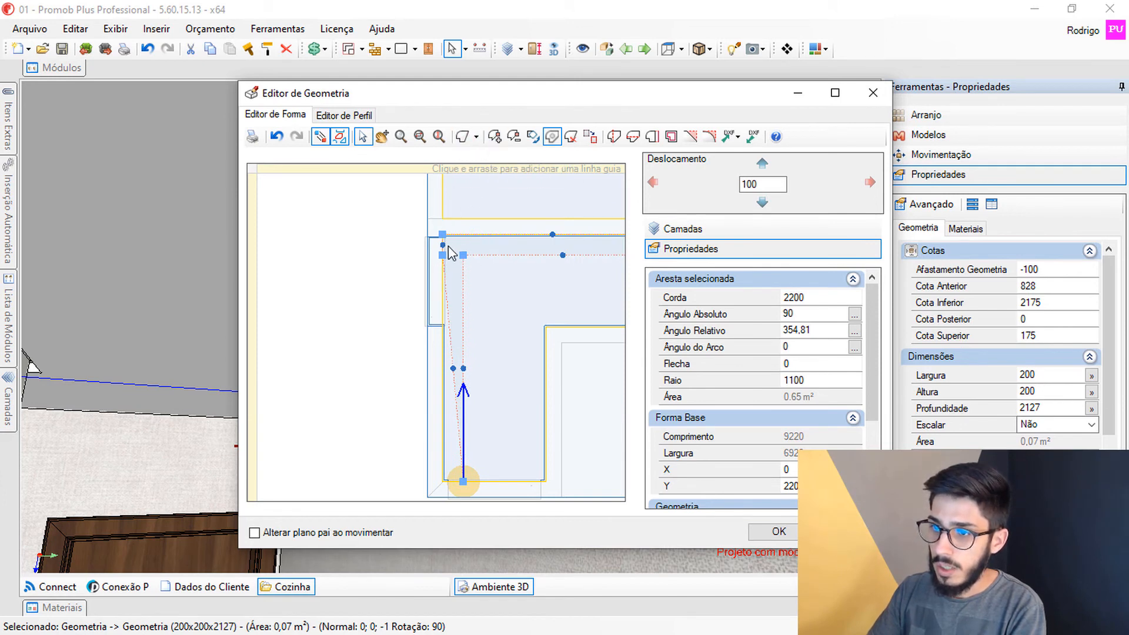
scroll(454, 286, "up", 3)
middle_click_drag(453, 366, 466, 446)
middle_click_drag(462, 287, 470, 398)
left_click_drag(438, 257, 448, 458)
middle_click_drag(449, 471, 460, 237)
left_click_drag(458, 221, 436, 468)
scroll(448, 469, "up", 3)
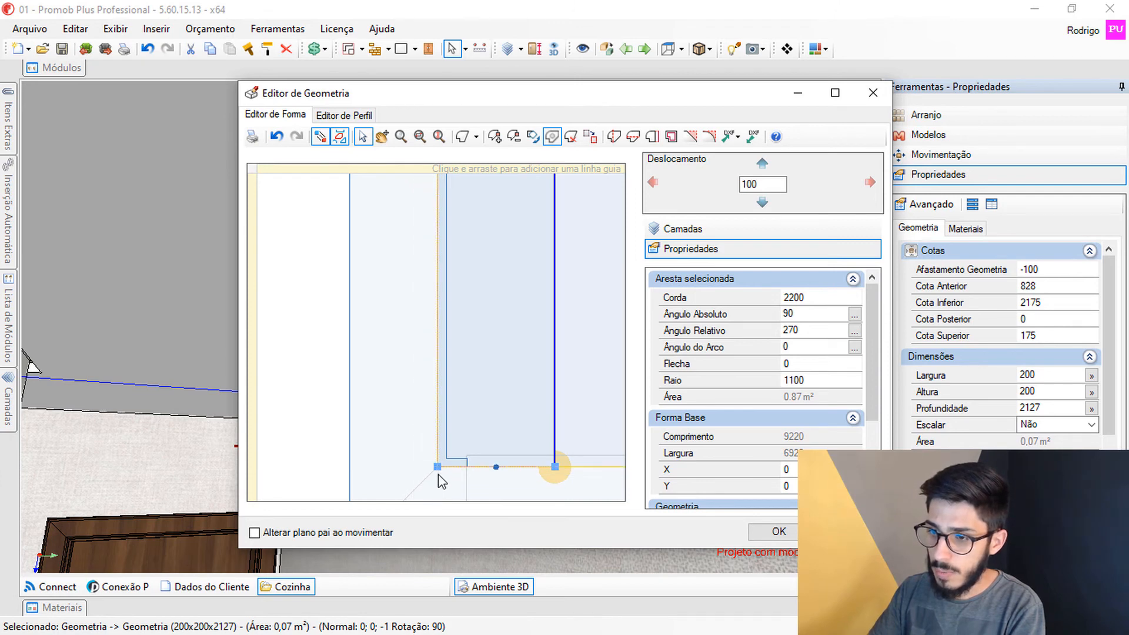
Extend the slot's other end along the wall towards the column by moving both of its end vertices in line.
scroll(439, 453, "down", 5)
middle_click_drag(512, 275, 468, 315)
middle_click_drag(559, 189, 494, 330)
middle_click_drag(595, 334, 444, 355)
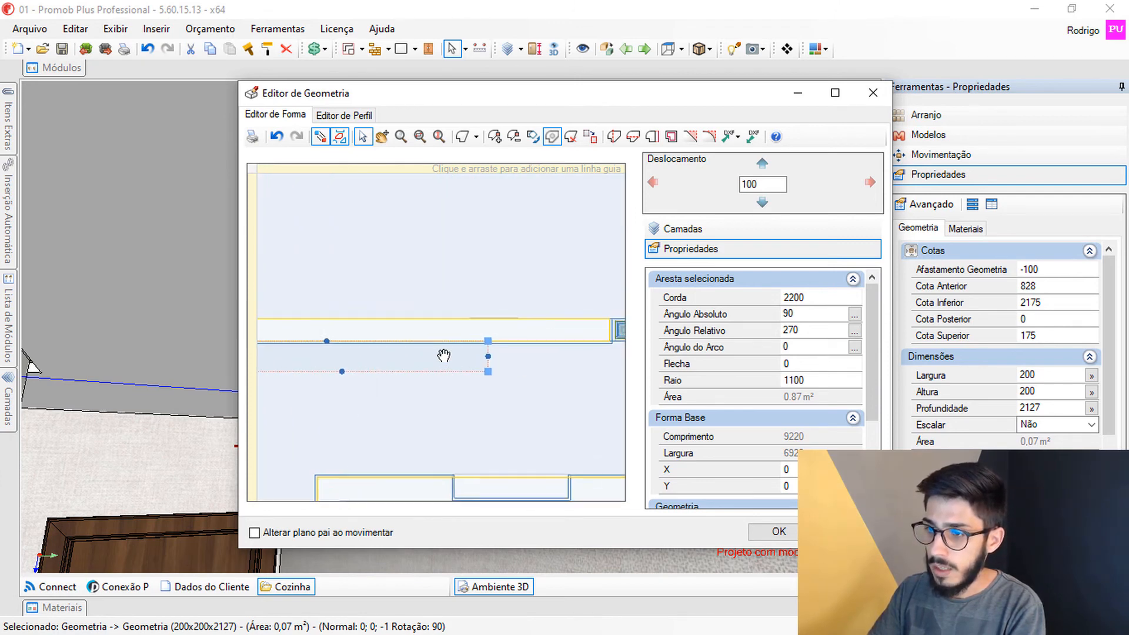
scroll(515, 380, "up", 2)
middle_click_drag(515, 380, 392, 380)
scroll(431, 348, "up", 1)
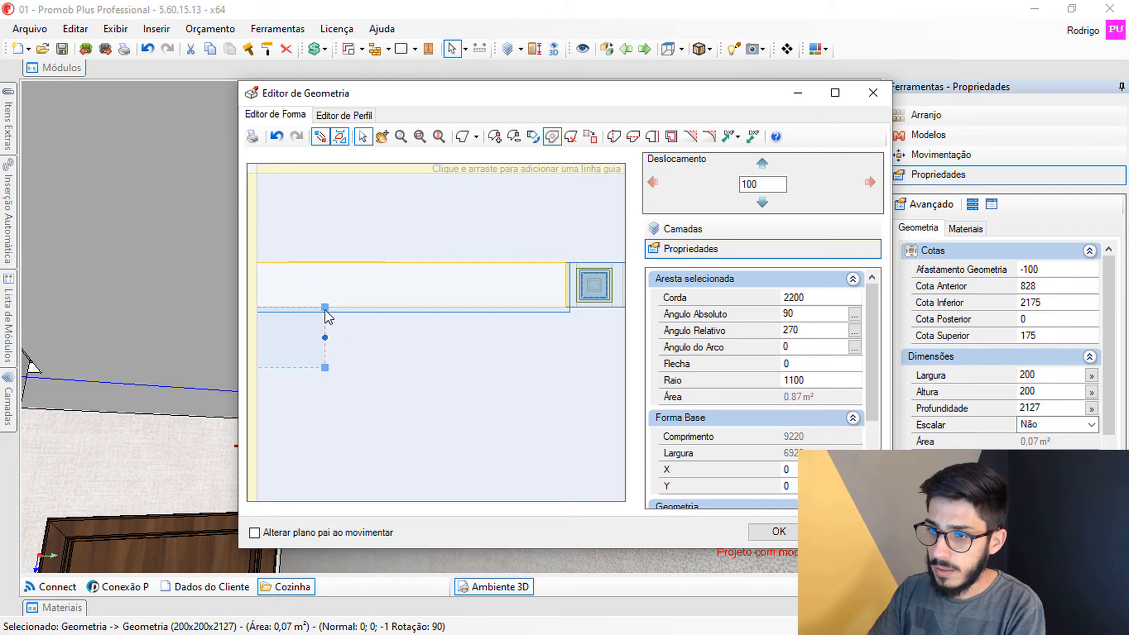
left_click_drag(325, 308, 558, 313)
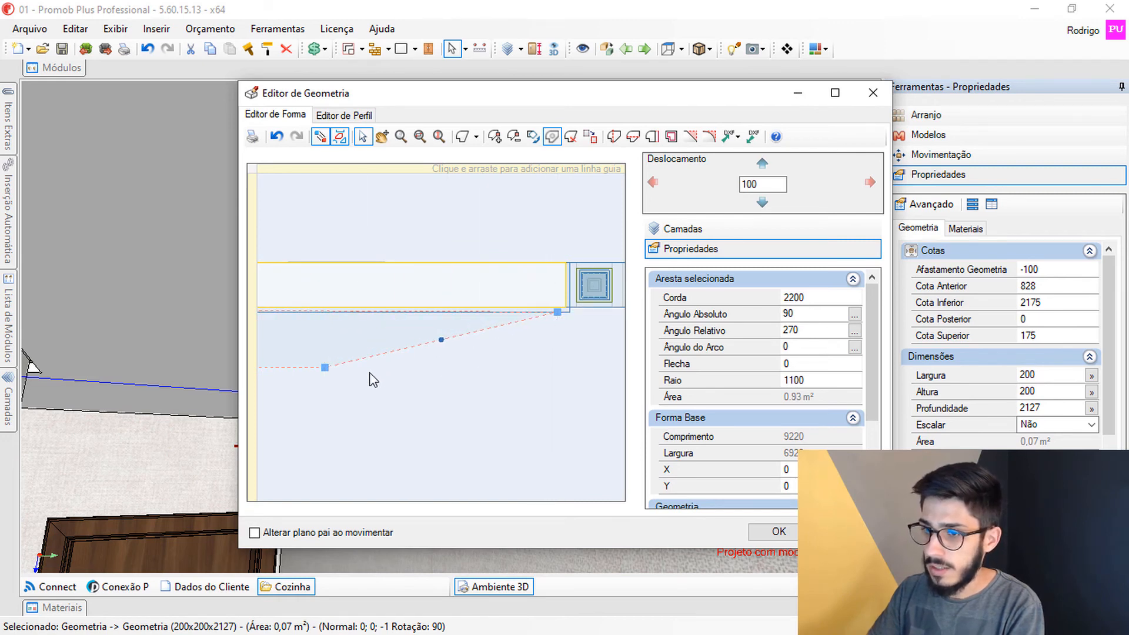
left_click_drag(325, 367, 557, 367)
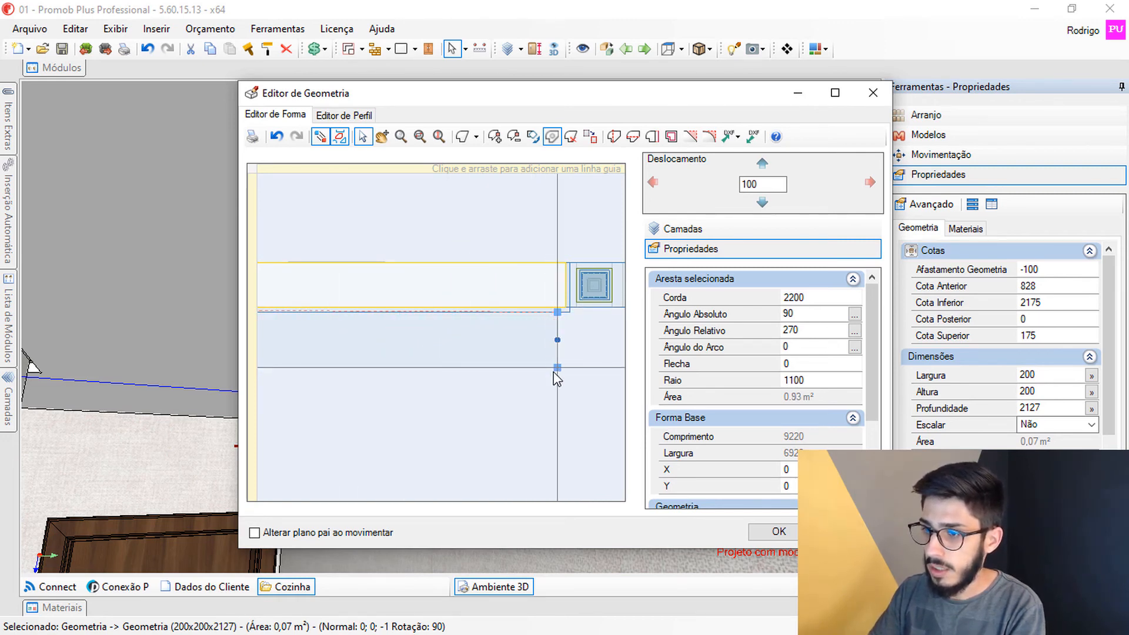
Snap the slot's upper end vertex onto the wall line near the column, align the lower one, and accept the geometry.
scroll(597, 327, "up", 2)
scroll(594, 322, "up", 2)
middle_click_drag(544, 311, 536, 370)
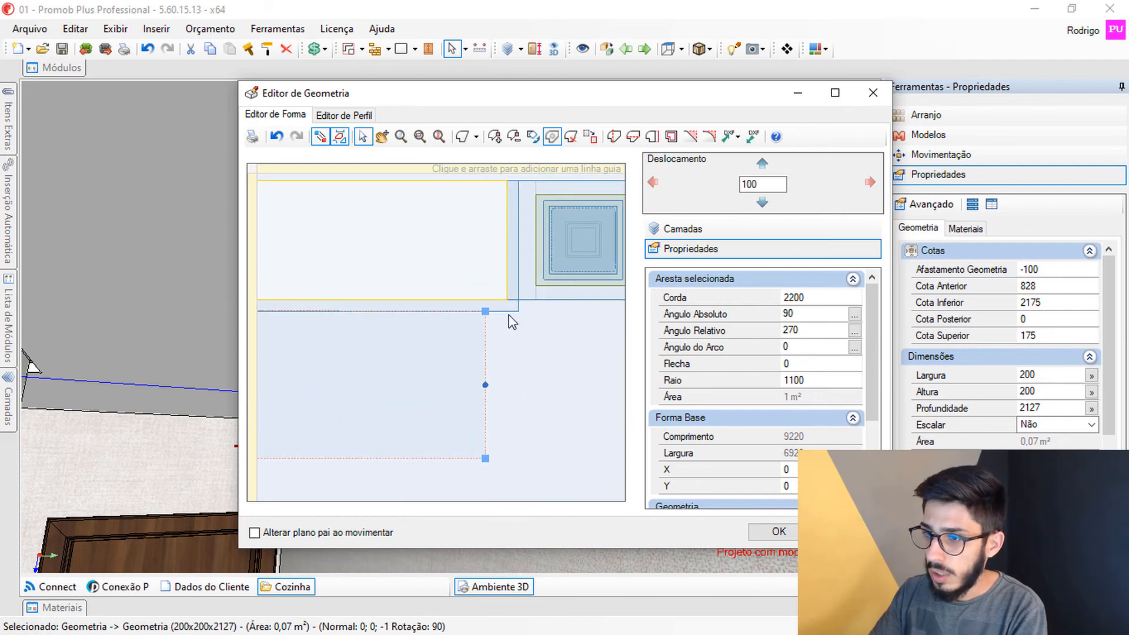
left_click_drag(485, 312, 507, 299)
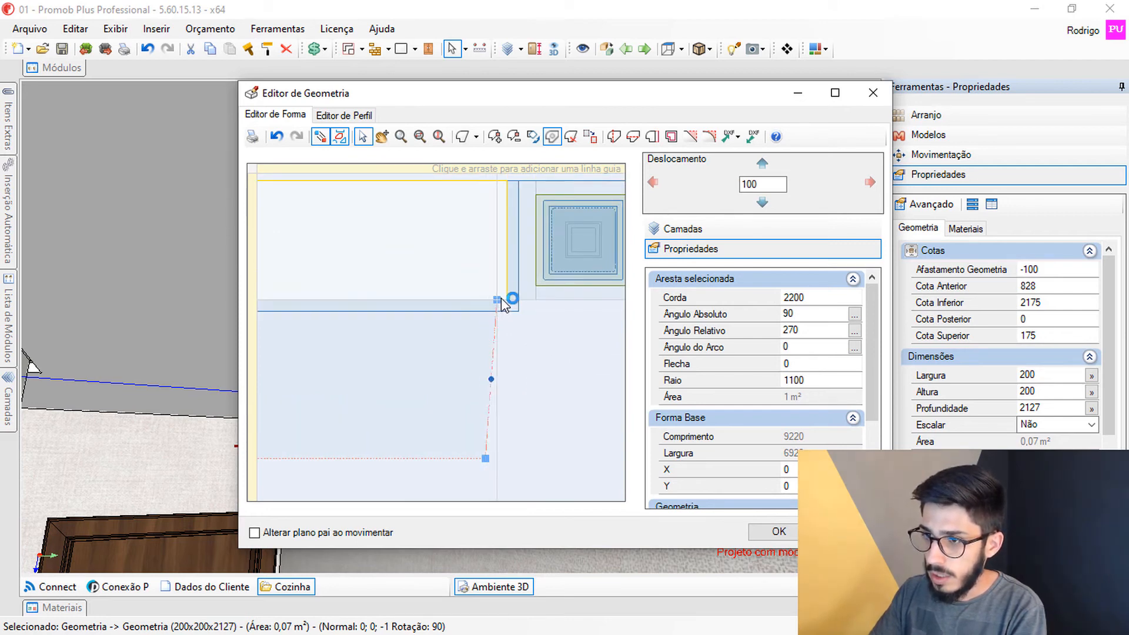
left_click_drag(486, 458, 498, 461)
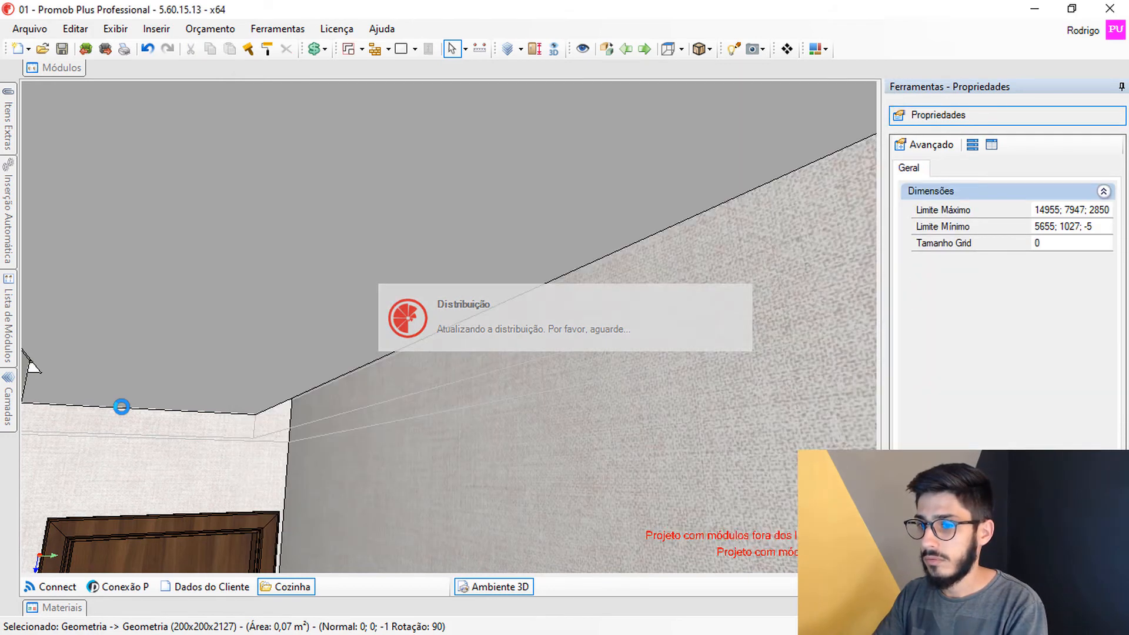
Turn off the hidden lines and examine the reshaped slot along the hallway ceiling.
mouse_move(177, 420)
middle_mouse_down()
mouse_move(164, 416)
mouse_move(185, 421)
middle_mouse_up()
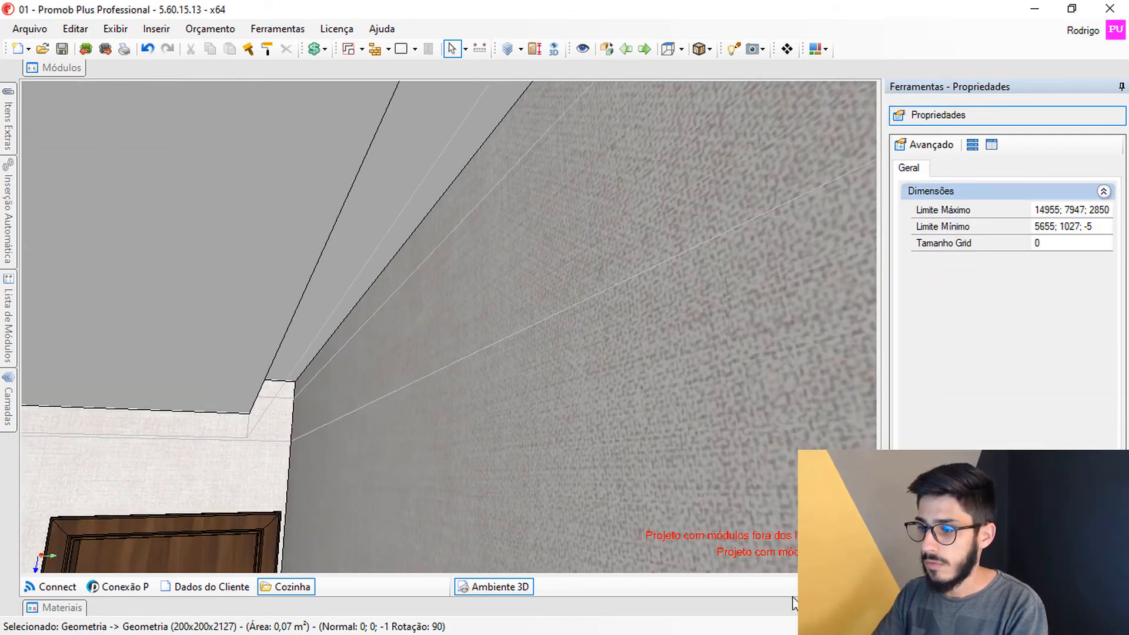
left_click(829, 611)
left_click(883, 479)
scroll(408, 370, "down", 1)
middle_click_drag(408, 371, 369, 381)
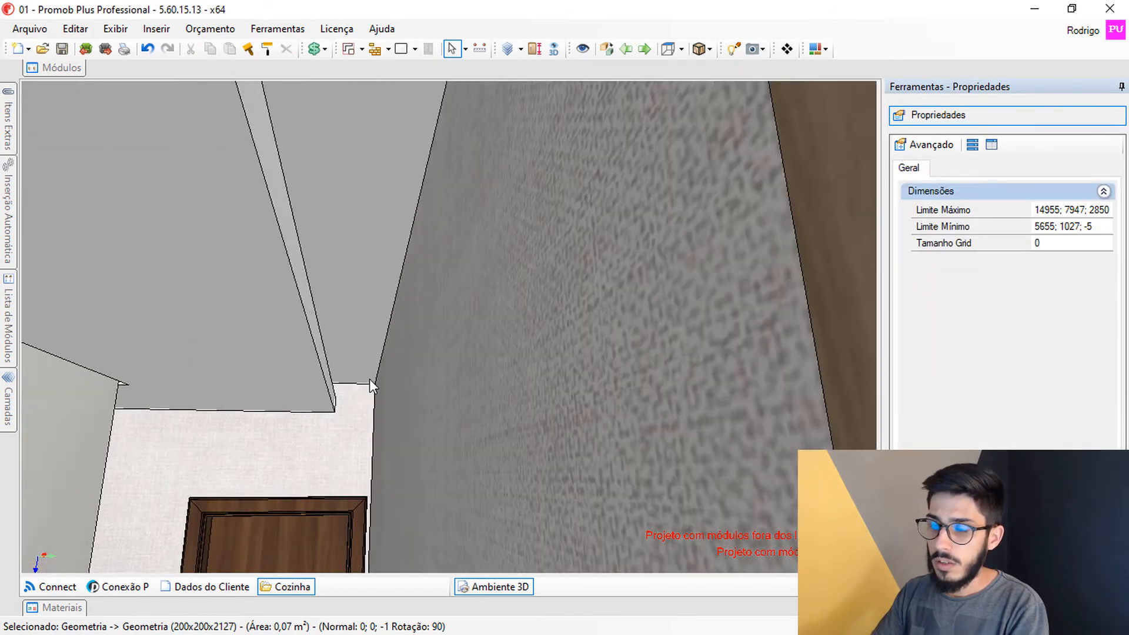
Examine how the recessed slot meets the end wall and the ceiling at the hallway's far corner.
scroll(370, 381, "down", 3)
middle_click_drag(400, 438, 419, 247)
scroll(237, 249, "up", 1)
scroll(237, 249, "up", 2)
middle_click_drag(306, 255, 422, 260)
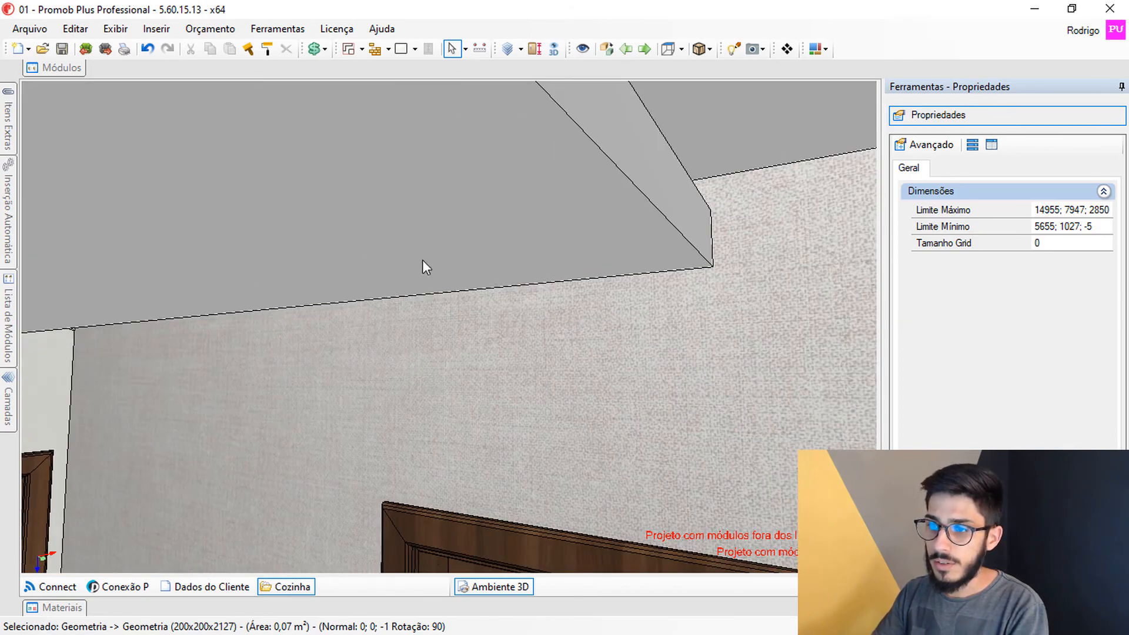
scroll(424, 260, "up", 2)
middle_click_drag(725, 238, 323, 308)
middle_click_drag(328, 396, 302, 348)
left_click(300, 350)
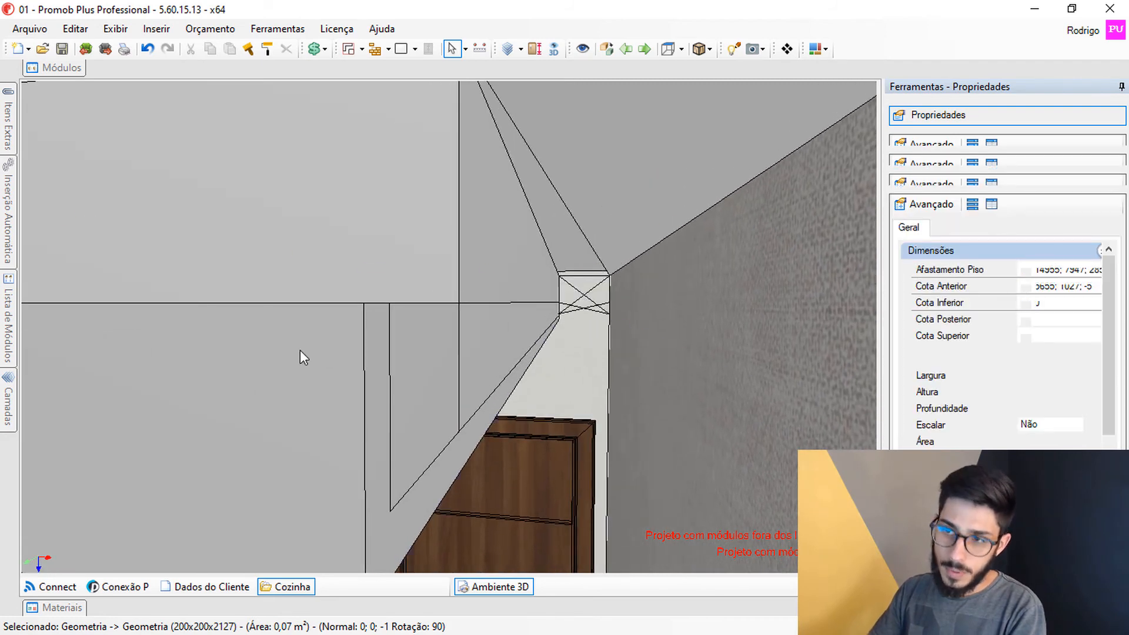
right_click(321, 359)
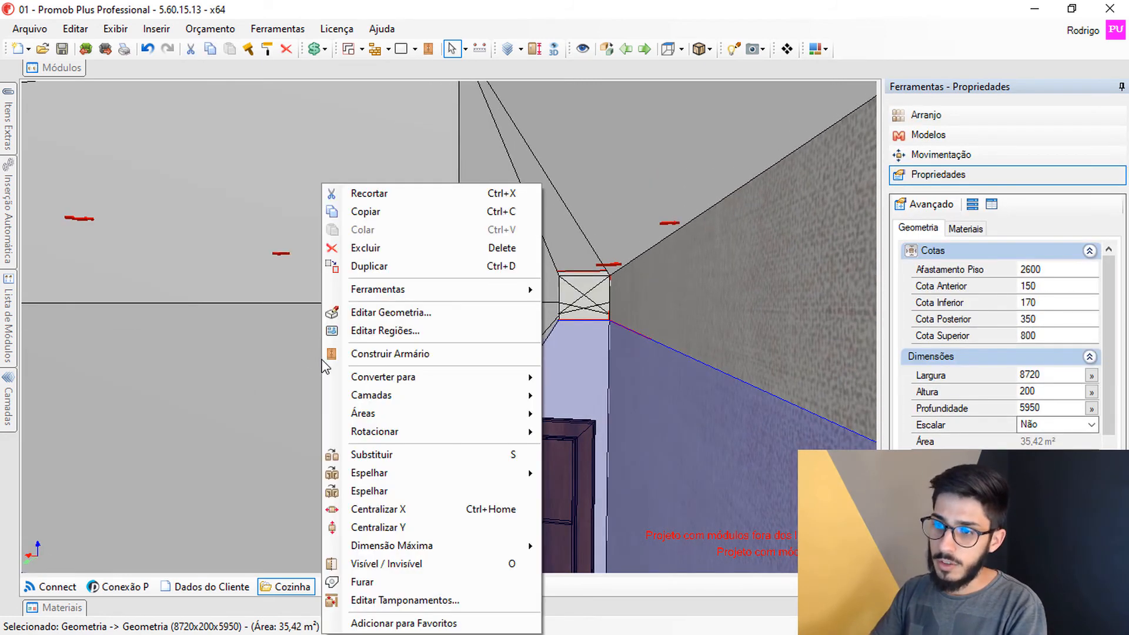
left_click(632, 319)
middle_click_drag(634, 318, 742, 478)
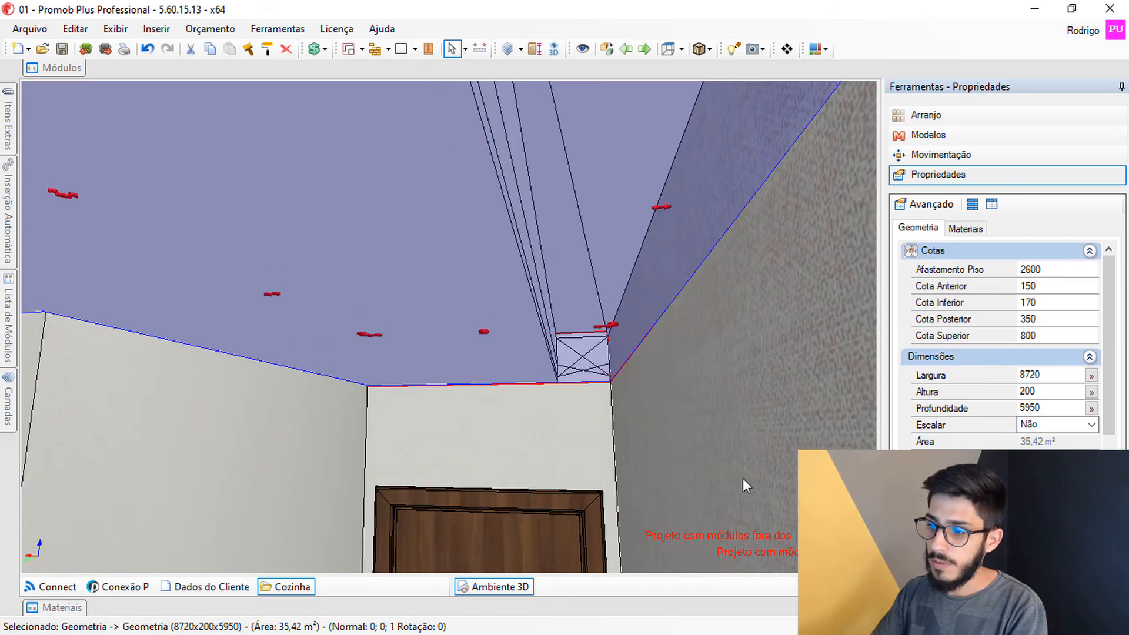
Show the hidden lines again and inspect the slot's cross-section profile in the geometry editor.
left_click(832, 586)
left_click(865, 506)
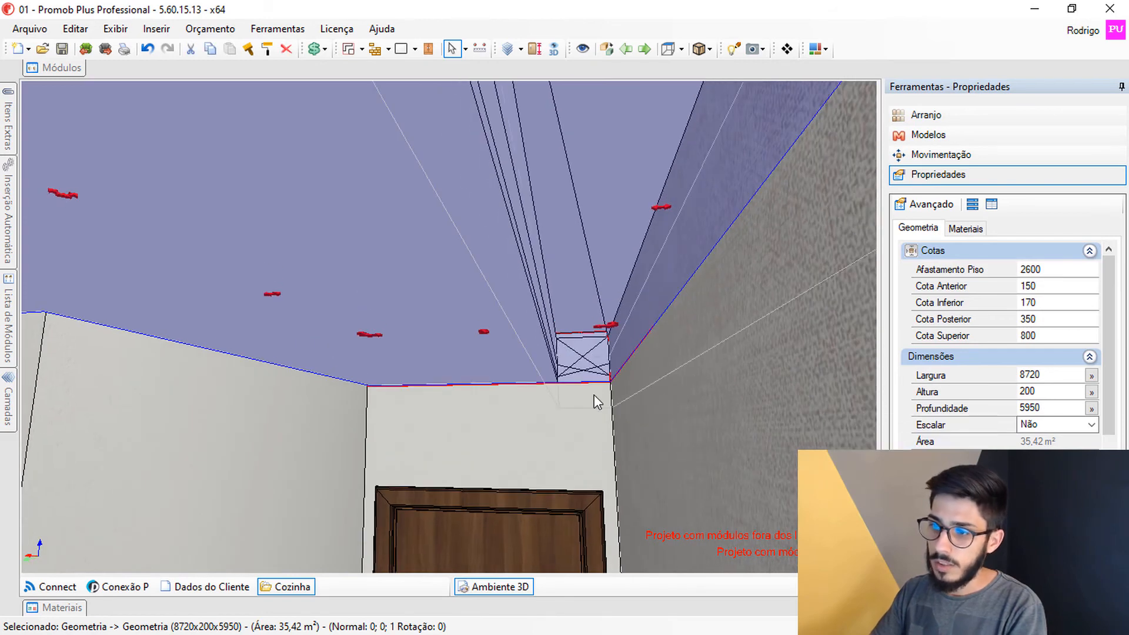
right_click(526, 354)
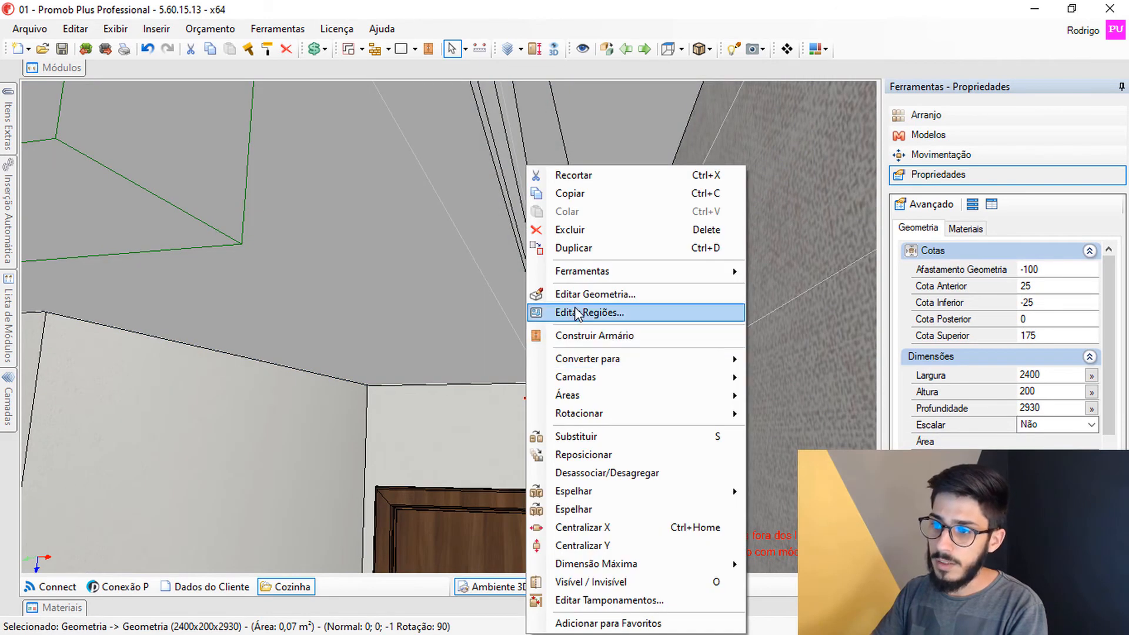
left_click(581, 295)
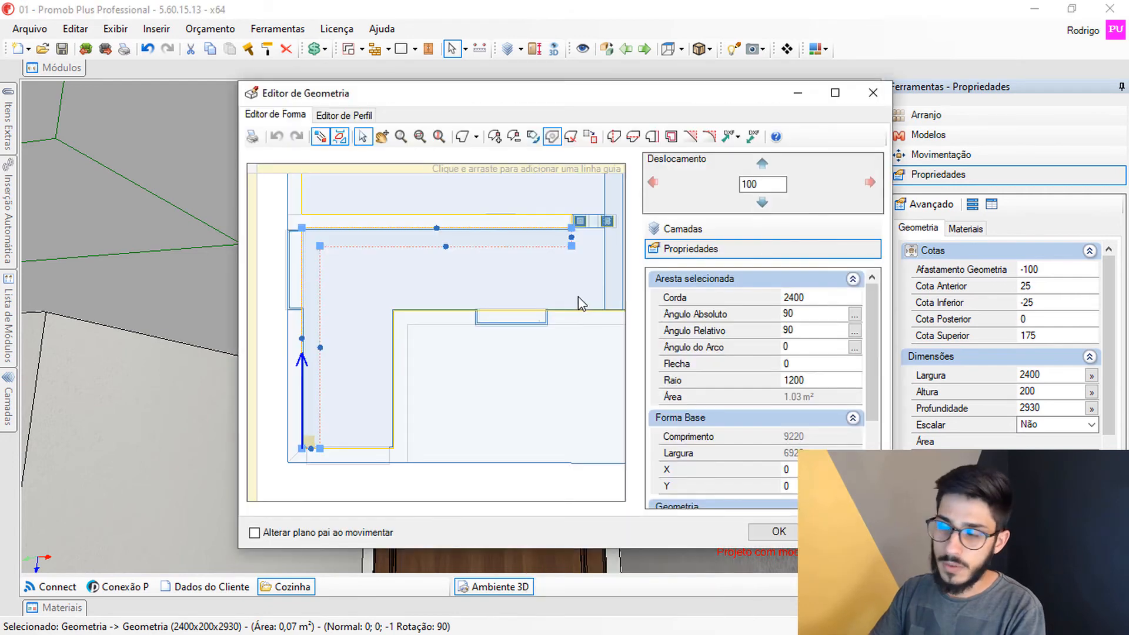
left_click(357, 118)
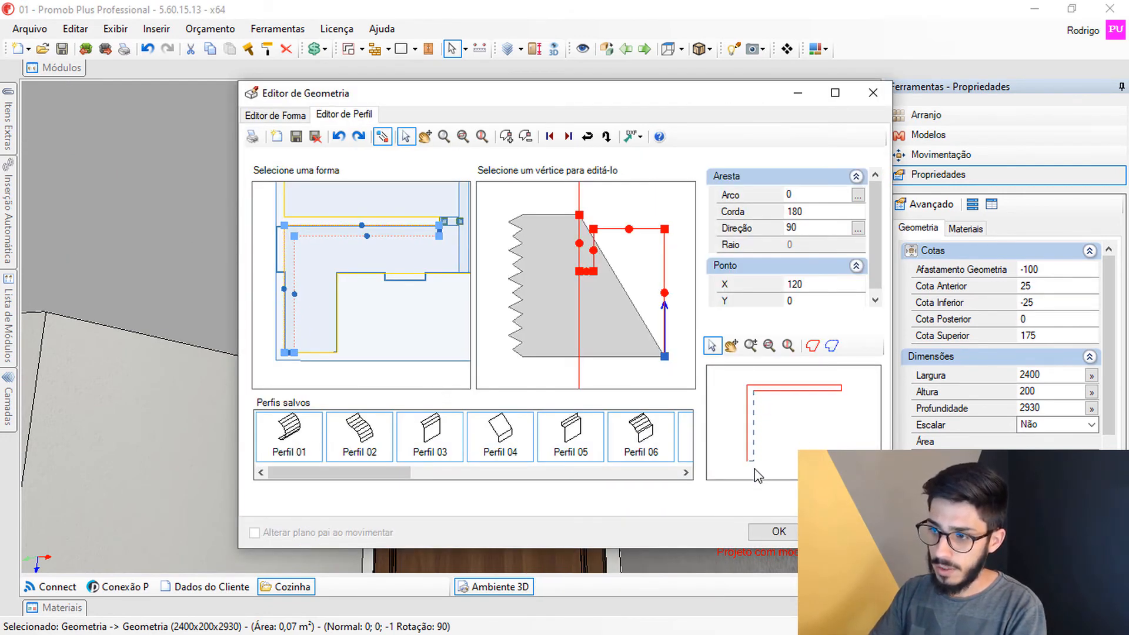
scroll(757, 417, "up", 1)
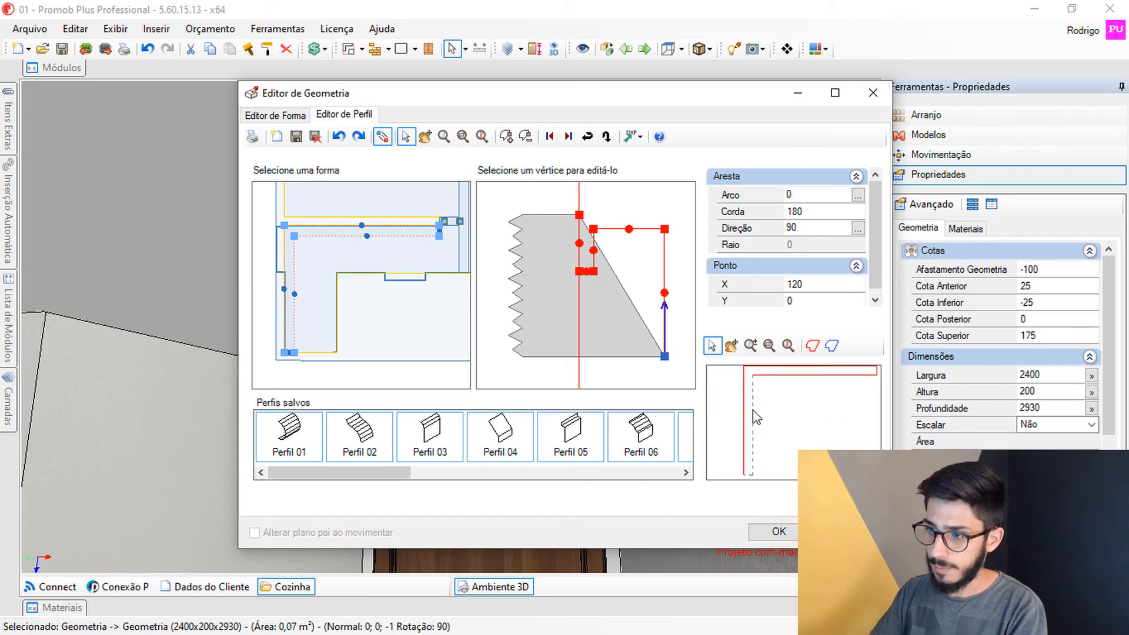
left_click(814, 347)
left_click_drag(713, 102, 228, 103)
left_click(293, 533)
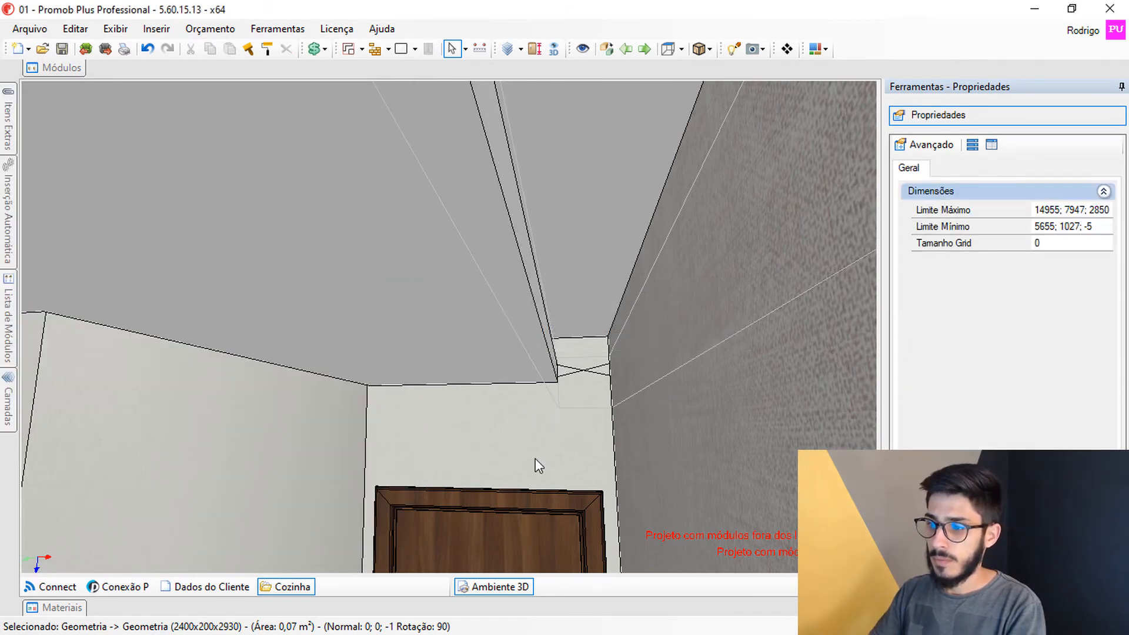
Try stretching the slot's hallway end to a width of about 2931 mm, and undo the change.
left_click(535, 459)
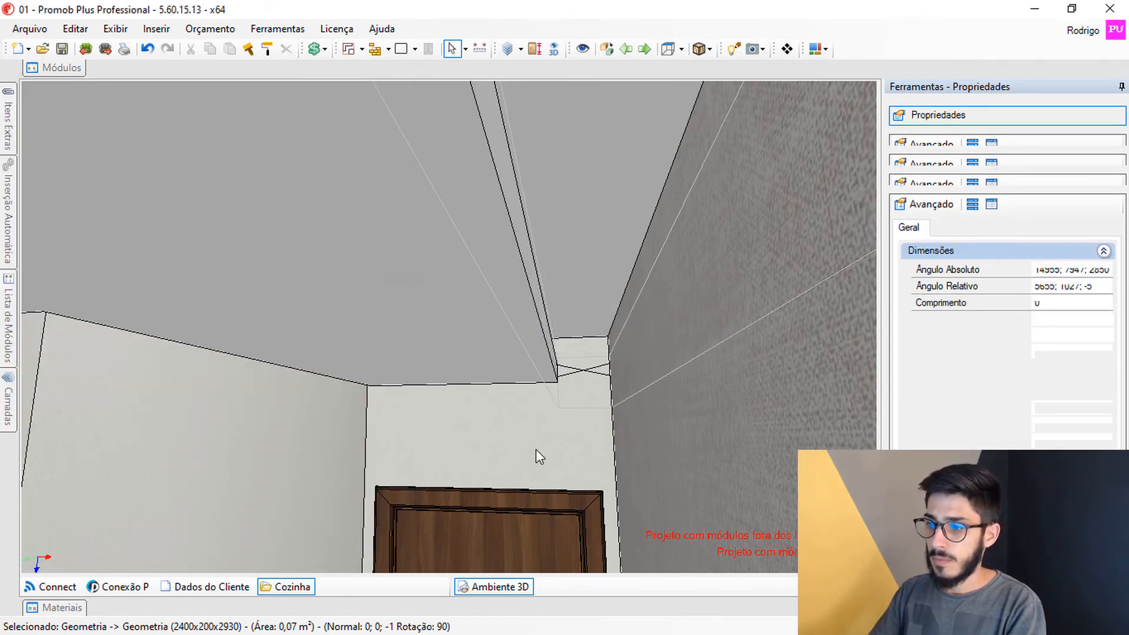
middle_click_drag(603, 400, 250, 373)
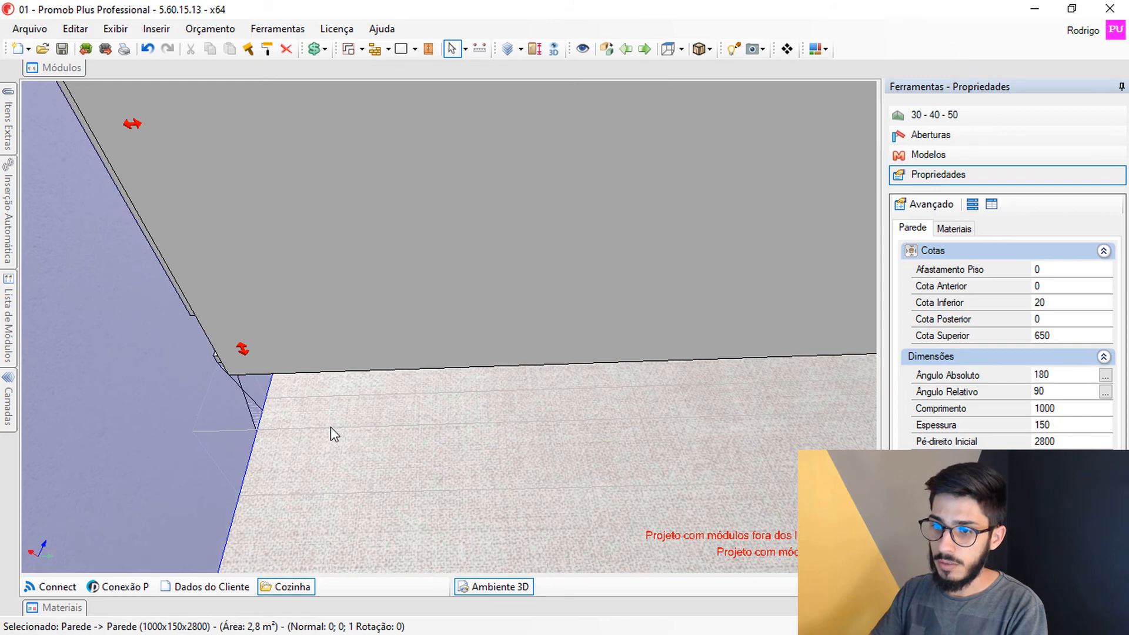
middle_click_drag(330, 428, 283, 327)
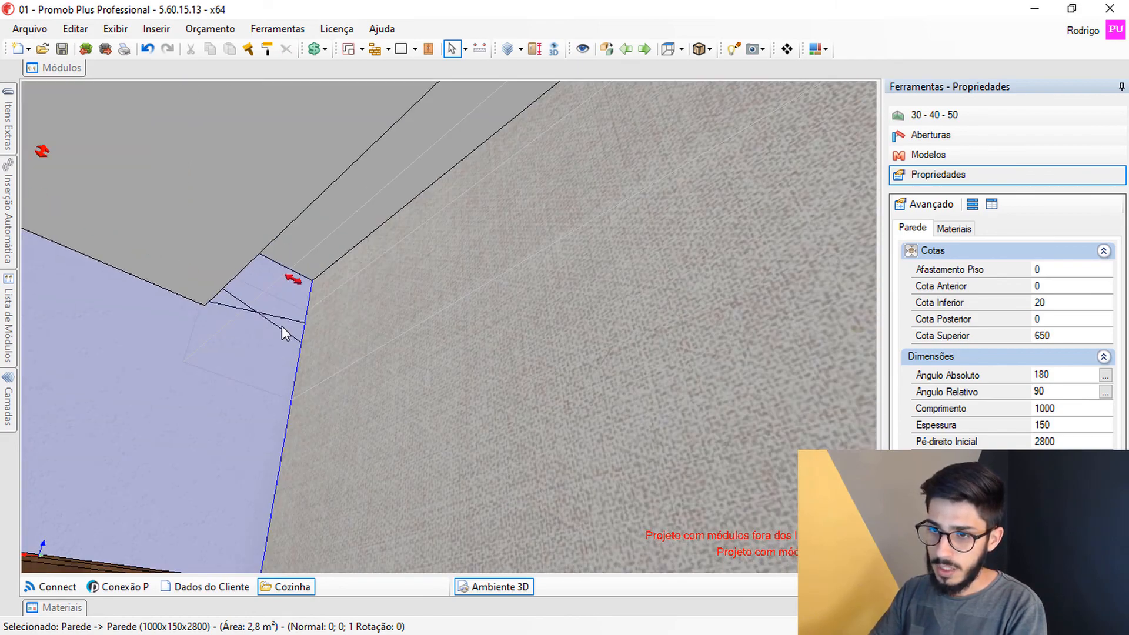
left_click(267, 289)
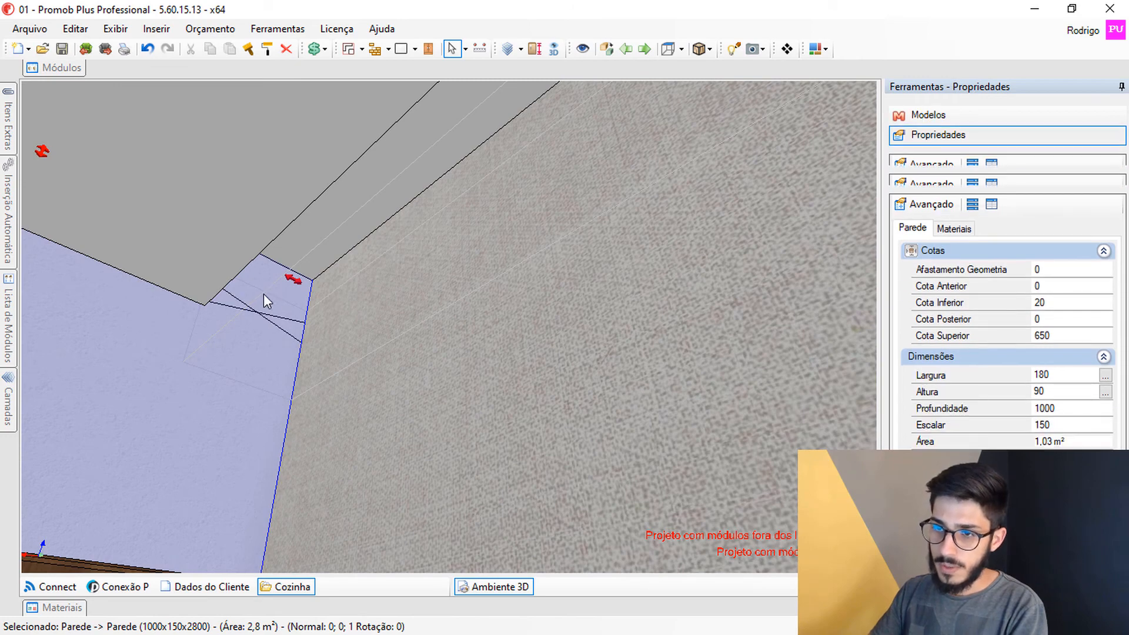
middle_click_drag(264, 294, 258, 343)
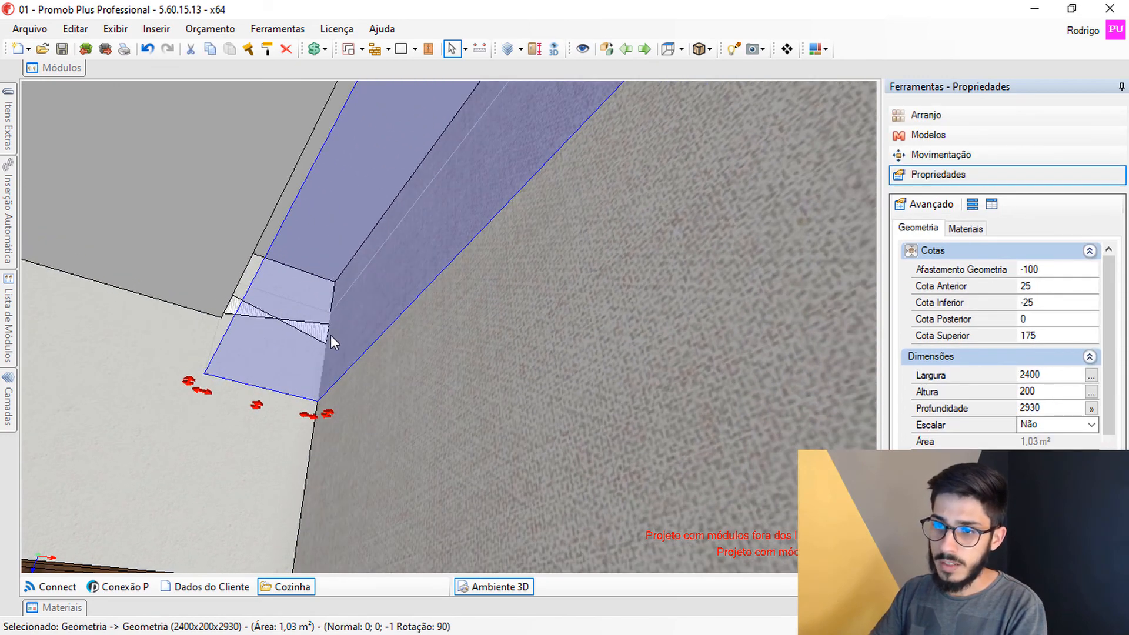
middle_click_drag(331, 335, 302, 387)
left_click_drag(301, 386, 240, 467)
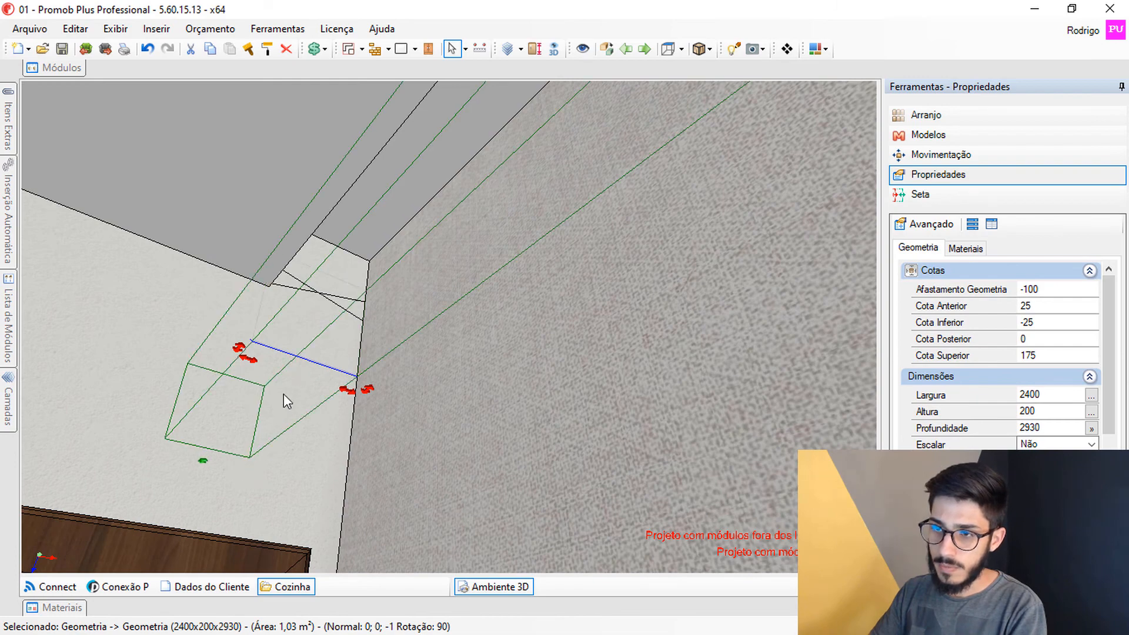
middle_click_drag(266, 401, 286, 462)
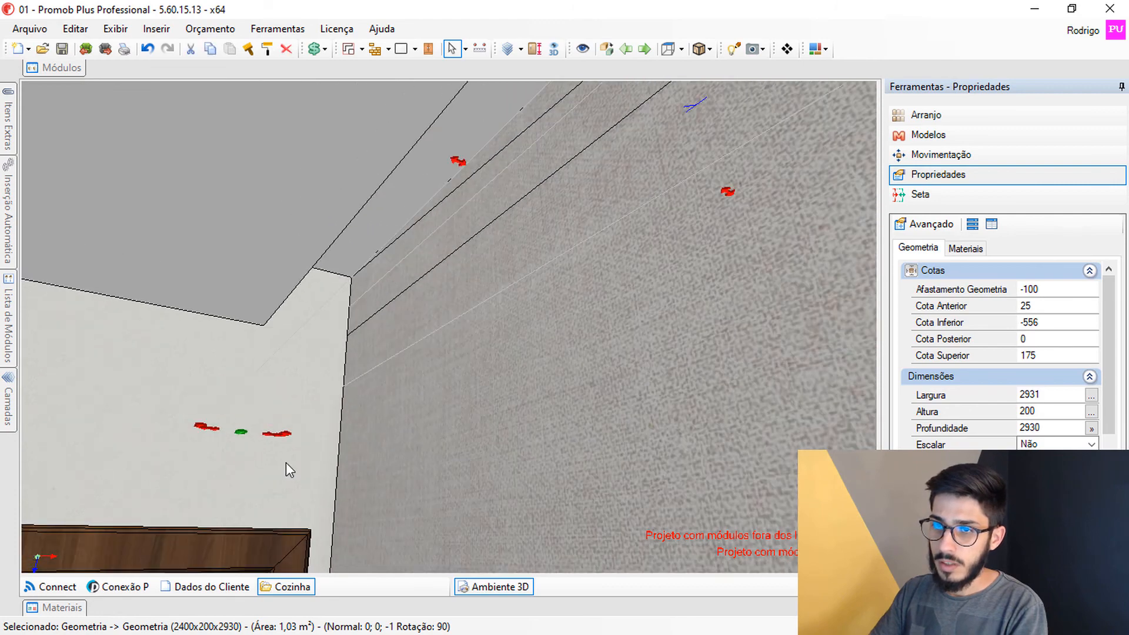
left_click(155, 50)
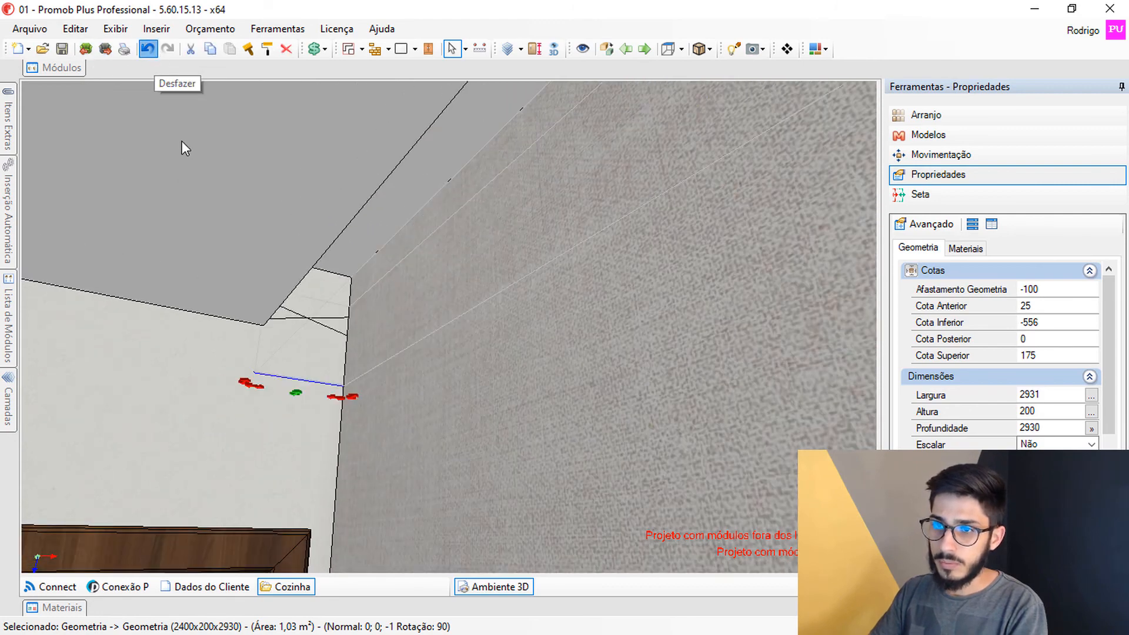
Edit the slot's shape by pulling its hallway end edge back from the end wall with a 100 offset, and accept the geometry.
scroll(297, 341, "up", 3)
right_click(297, 328)
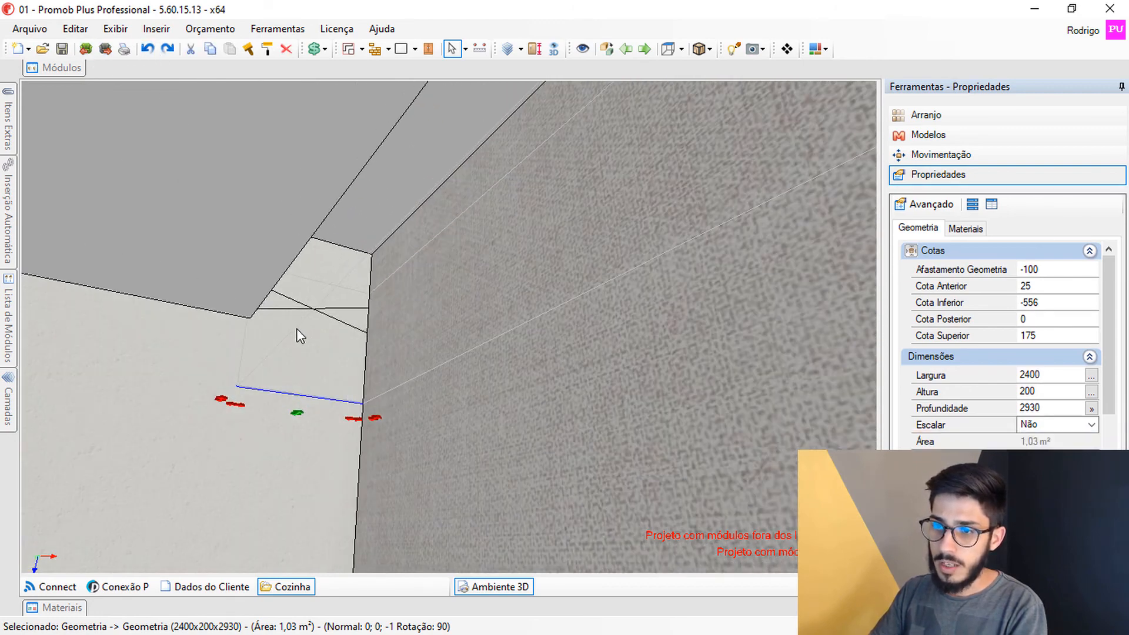
left_click(342, 297)
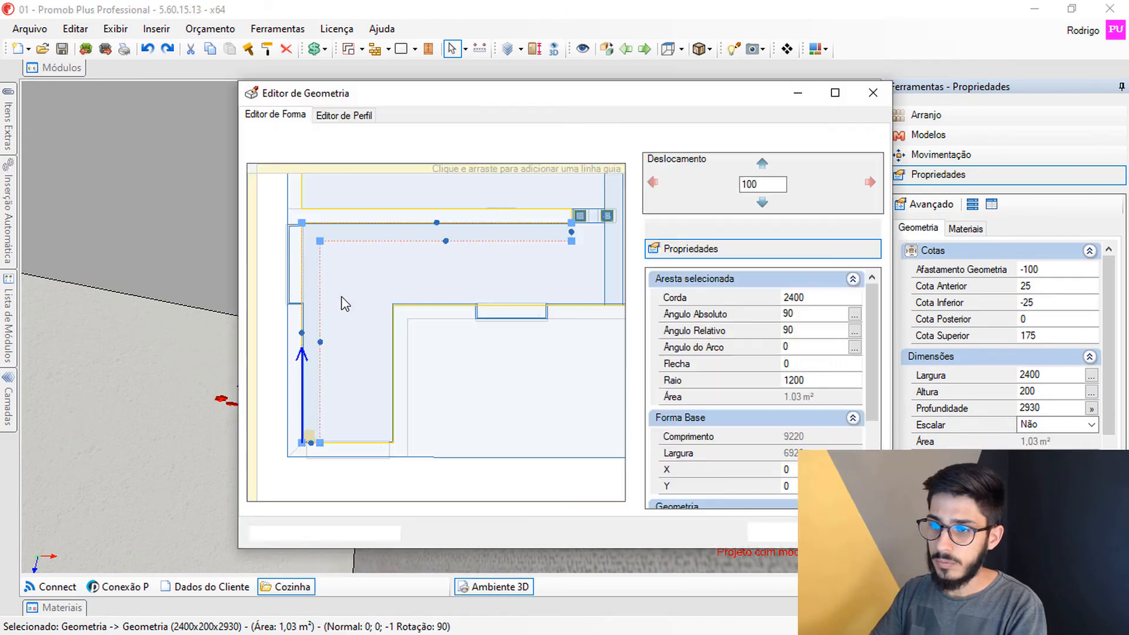
scroll(369, 361, "up", 3)
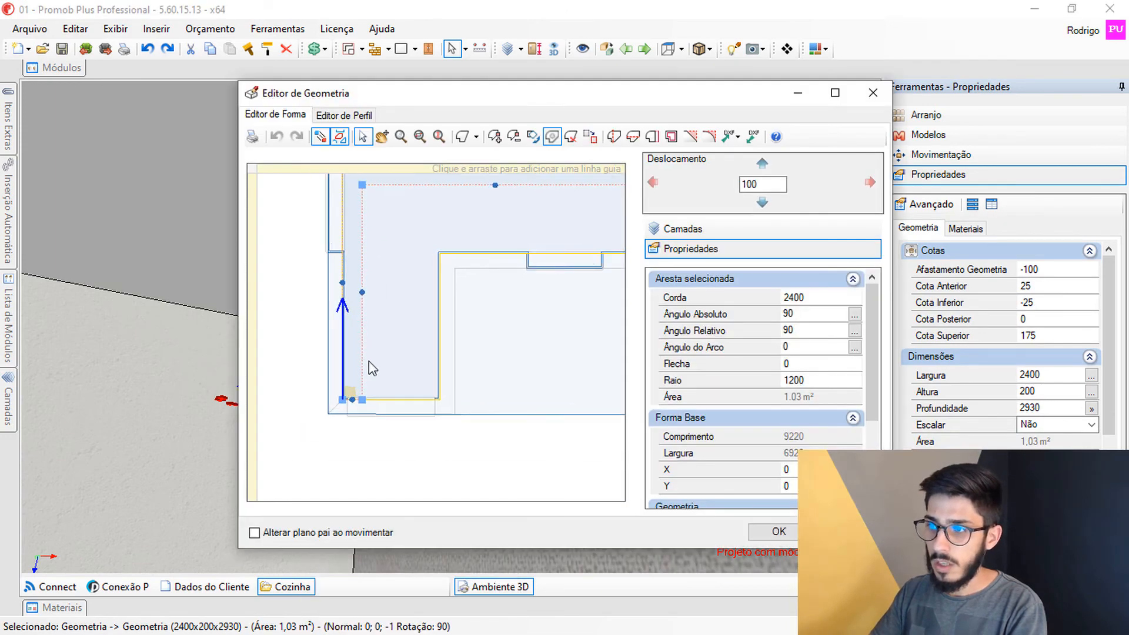
left_click(653, 136)
left_click_drag(333, 407, 342, 372)
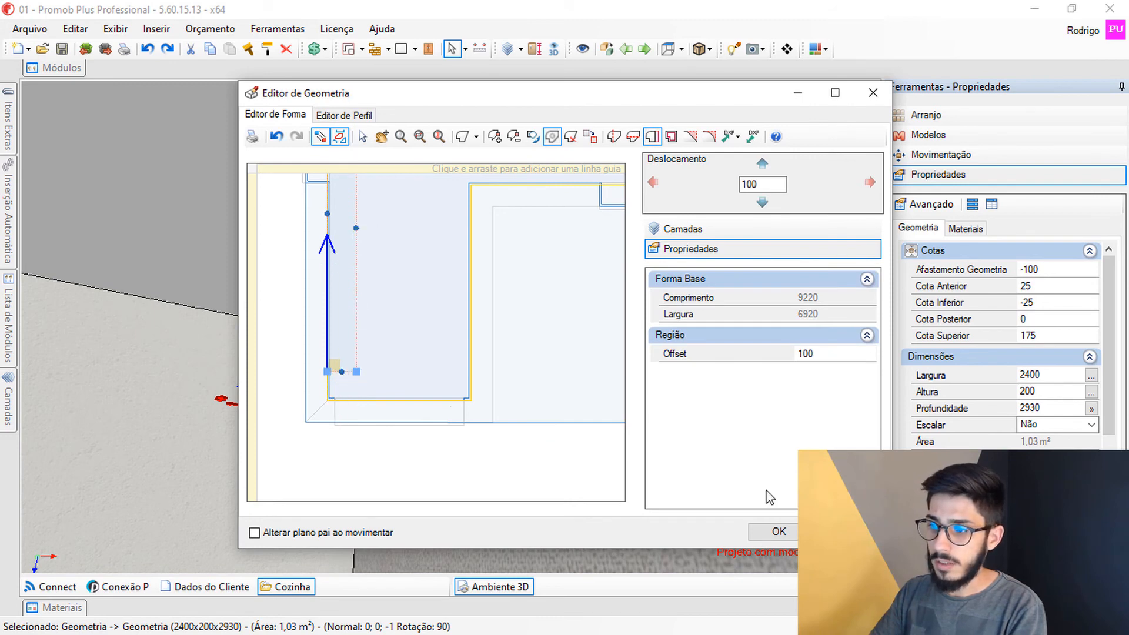
left_click(777, 532)
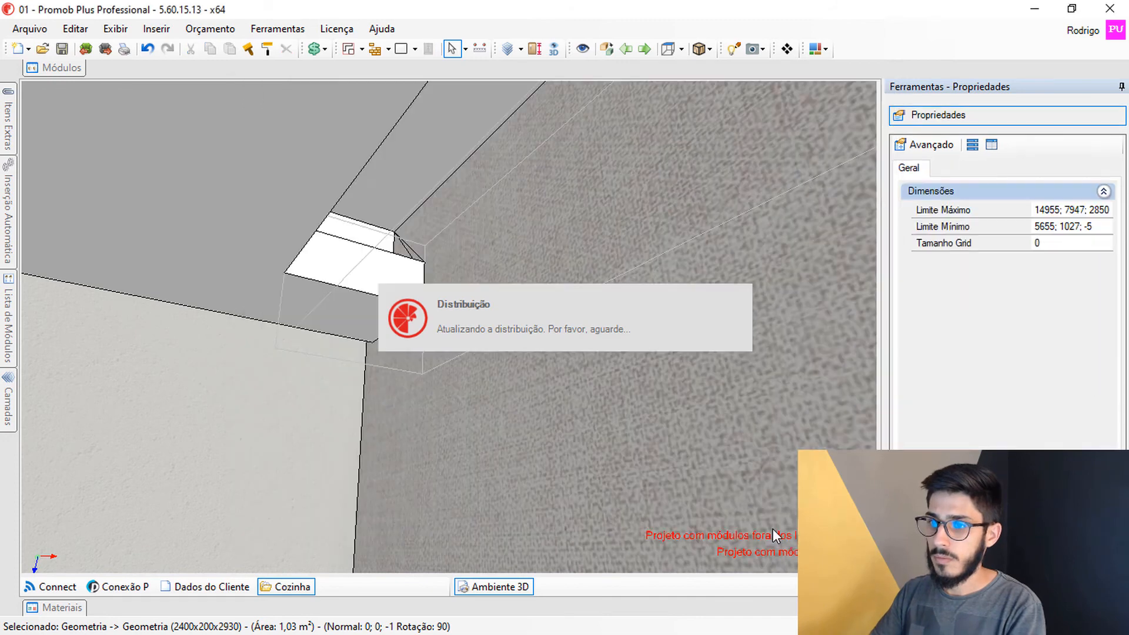
Examine the slot's ends by the column and along the hallway ceiling, and collapse the properties to widen the 3D view.
middle_click_drag(504, 375, 577, 252)
scroll(629, 288, "up", 3)
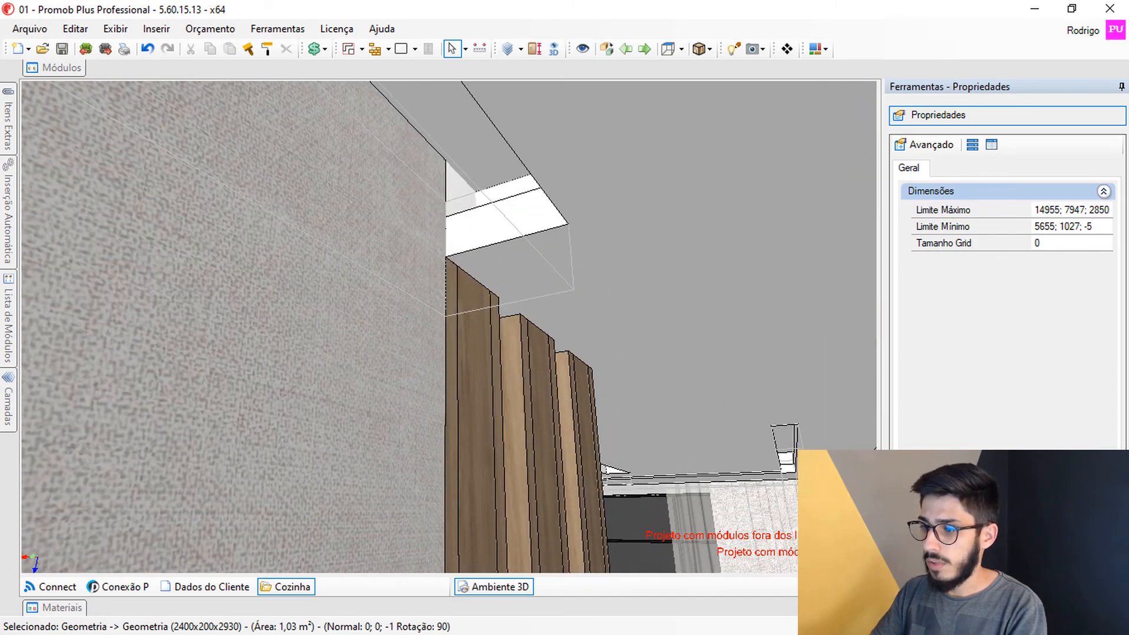
right_click(824, 547)
key("Escape")
scroll(671, 298, "down", 3)
middle_click_drag(672, 298, 518, 405)
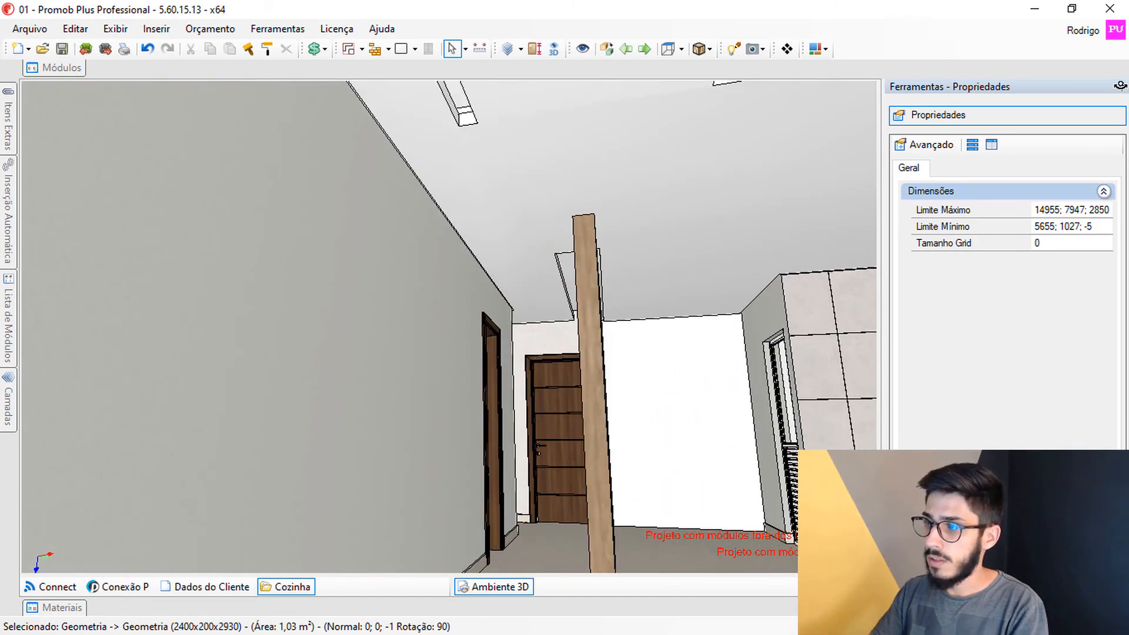
left_click(1120, 86)
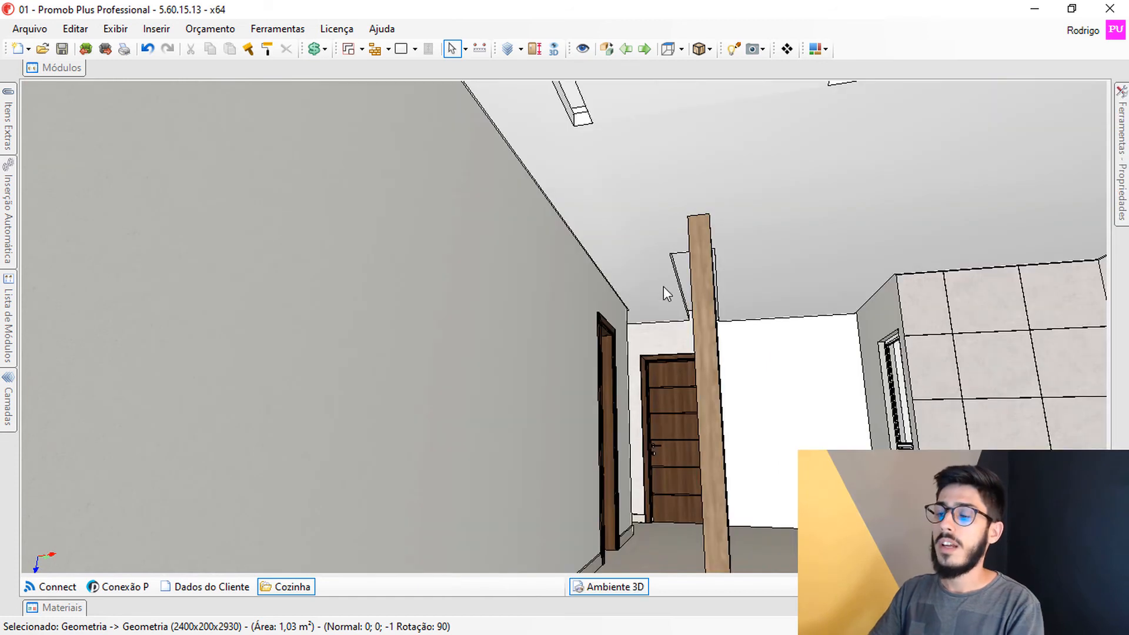
middle_click_drag(695, 434, 662, 449)
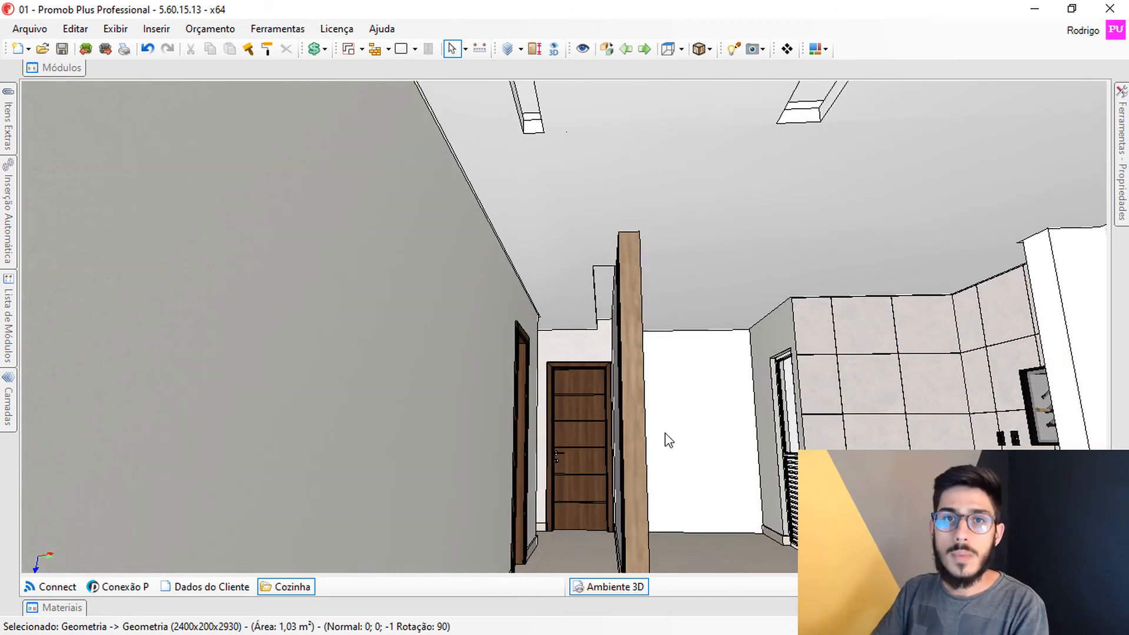